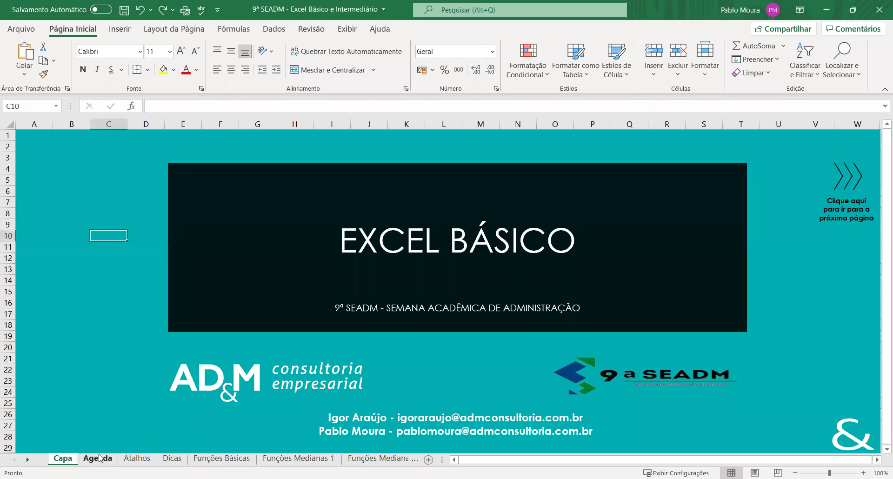
# - Switch from the Capa cover sheet to the Agenda sheet tab
pyautogui.click(99, 458)
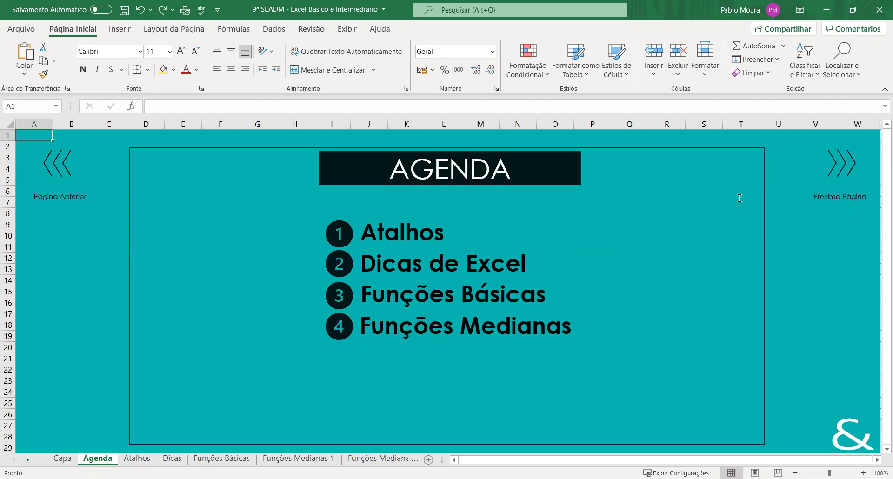
# - Advance from Agenda to the Atalhos shortcuts sheet with the Próxima Página arrow
pyautogui.click(838, 169)
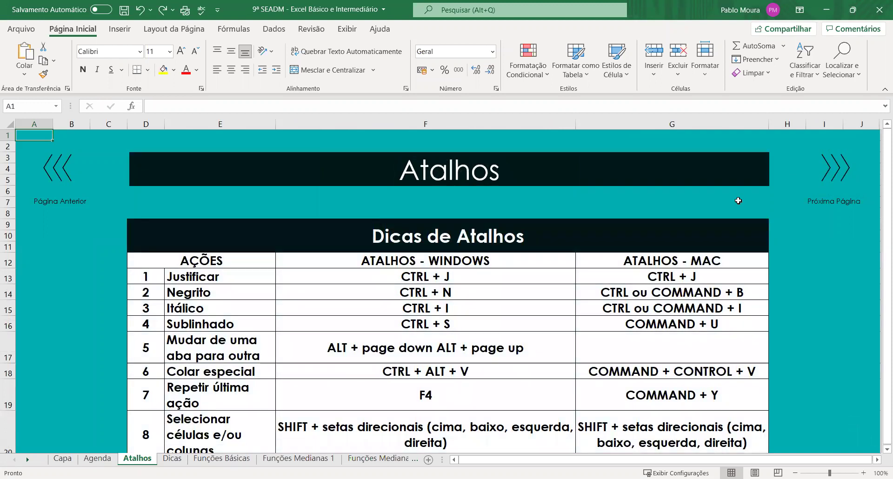
pyautogui.scroll(-1, 695, 190)
pyautogui.scroll(1, 646, 281)
# - Scroll down through the Dicas de Atalhos table to the Dicas para imagens section
pyautogui.scroll(-1, 649, 285)
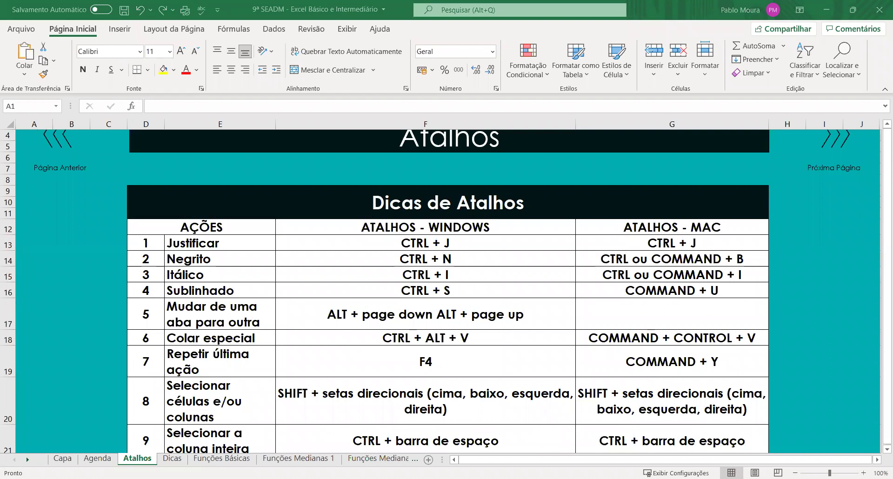
pyautogui.scroll(-1, 800, 353)
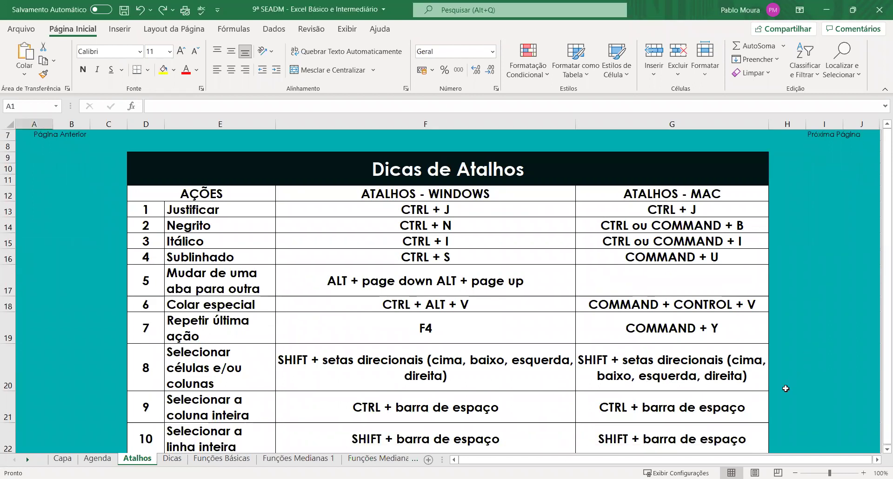
pyautogui.scroll(-1, 778, 391)
pyautogui.scroll(-1, 778, 391)
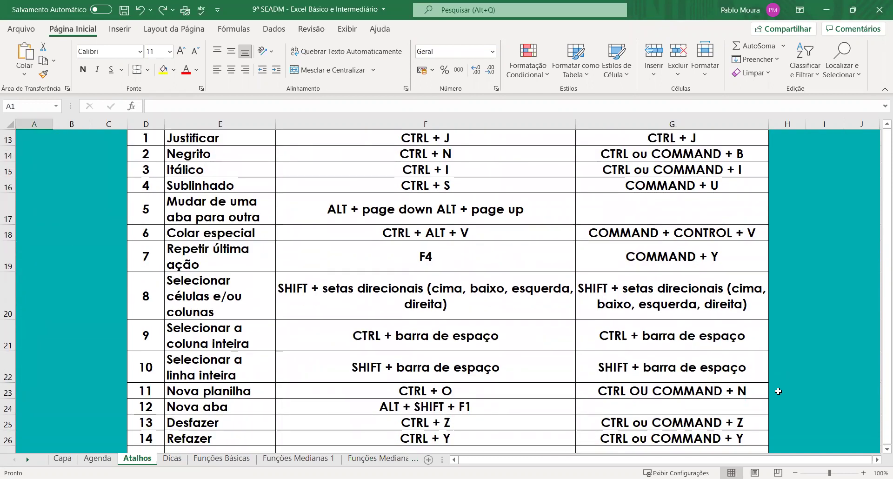
pyautogui.scroll(-1, 778, 391)
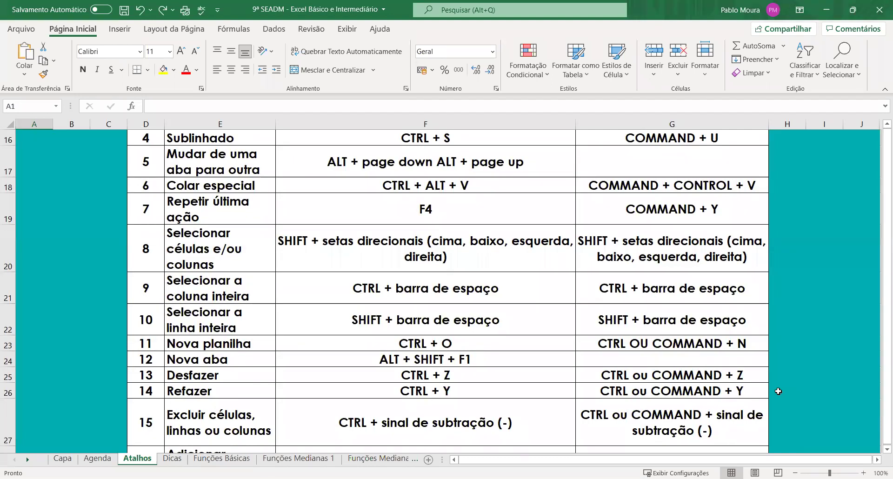
pyautogui.scroll(-1, 778, 391)
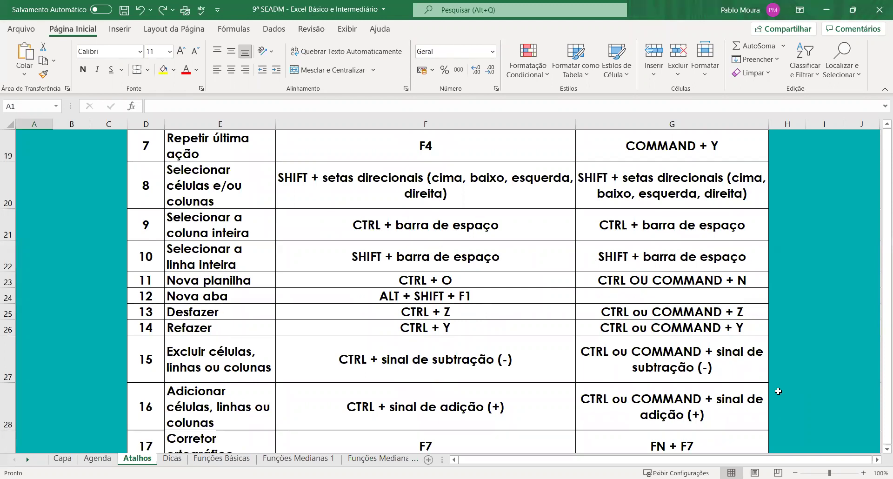
pyautogui.scroll(-1, 778, 391)
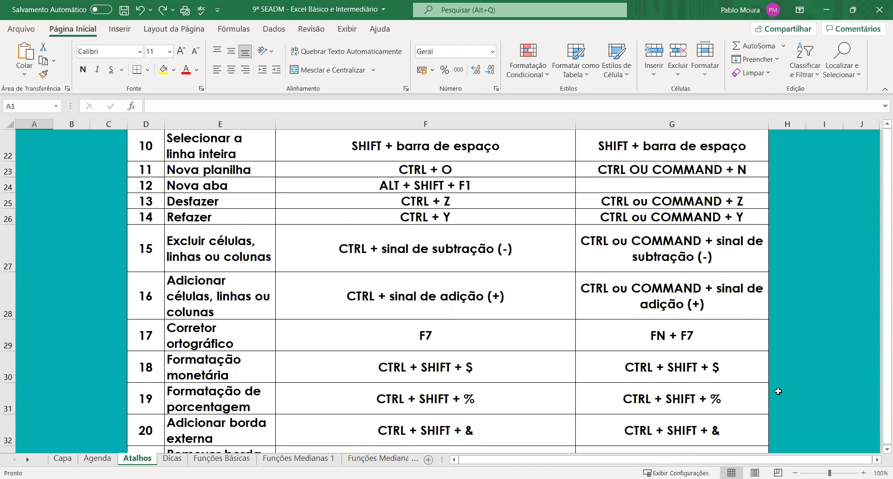
pyautogui.scroll(-1, 778, 392)
pyautogui.scroll(-1, 778, 391)
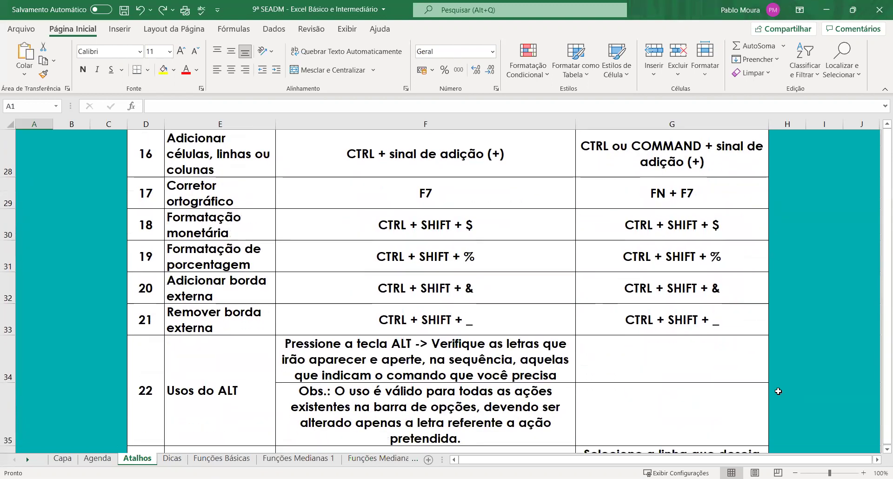
pyautogui.scroll(-1, 778, 391)
pyautogui.scroll(-1, 778, 391)
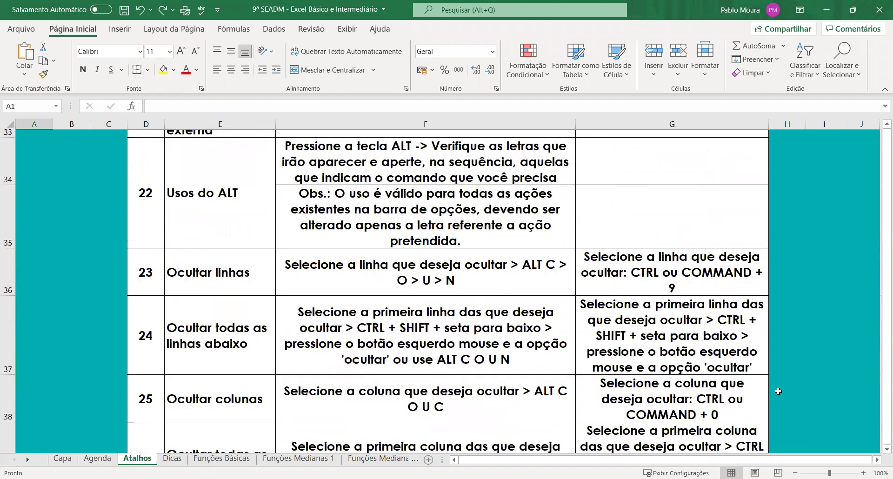
pyautogui.scroll(-1, 778, 391)
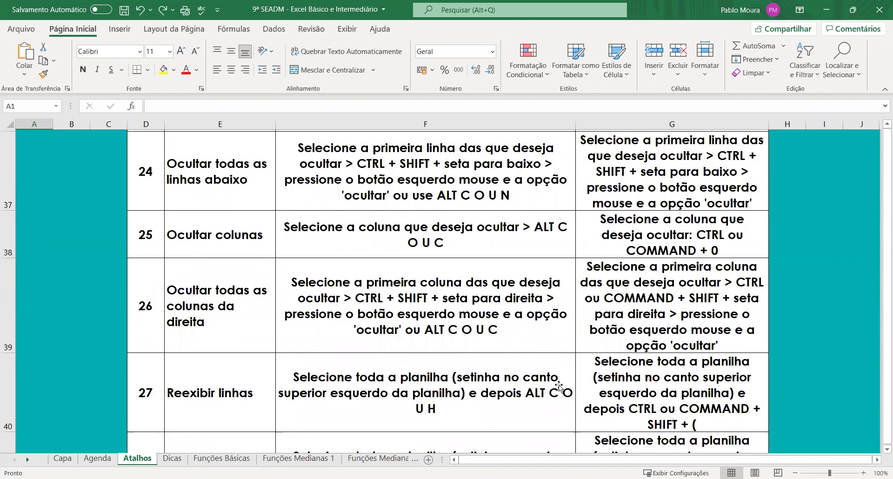
pyautogui.scroll(-1, 559, 386)
pyautogui.scroll(-1, 561, 380)
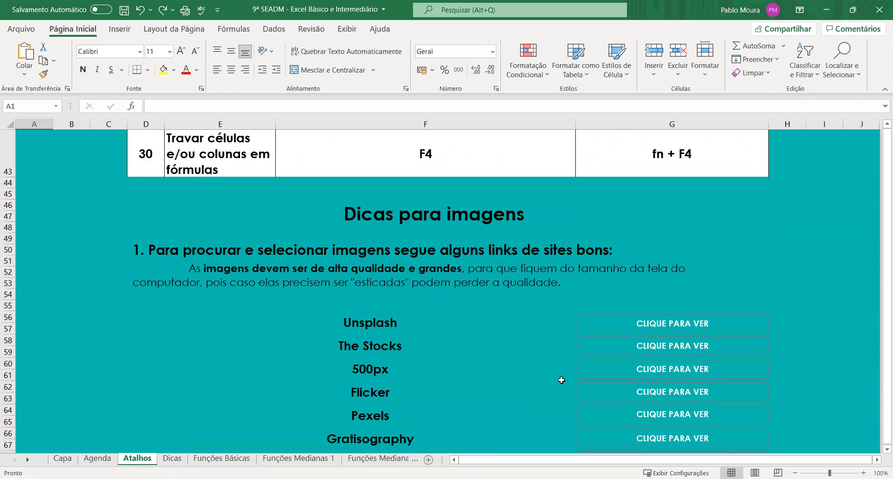
pyautogui.scroll(1, 539, 393)
pyautogui.scroll(1, 539, 392)
pyautogui.scroll(-2, 540, 393)
pyautogui.scroll(-2, 317, 285)
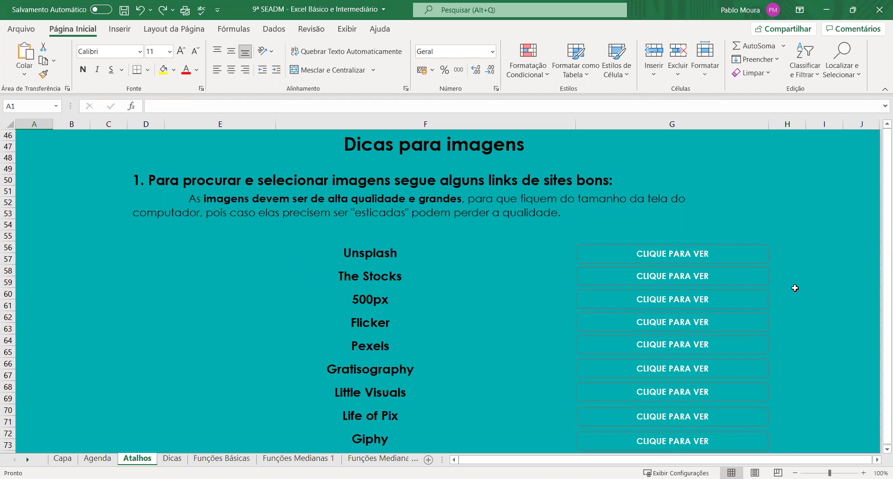
pyautogui.scroll(-1, 795, 288)
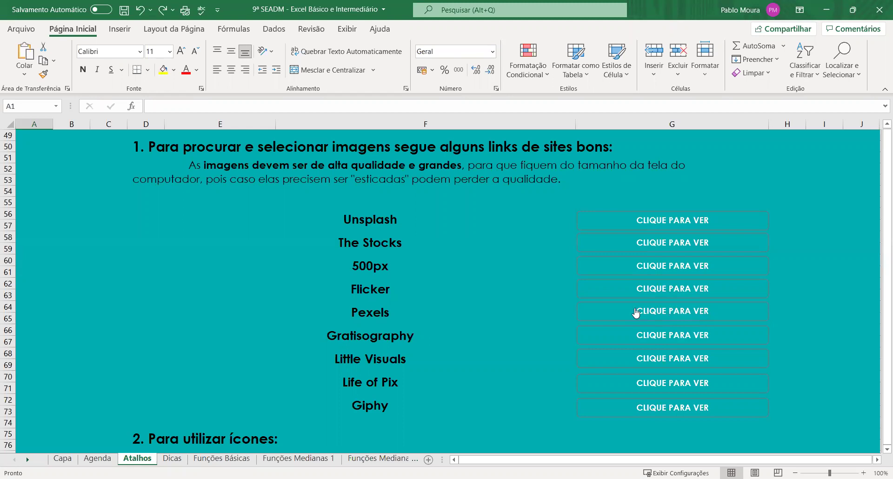
pyautogui.scroll(-4, 619, 325)
pyautogui.scroll(-2, 620, 331)
pyautogui.scroll(-1, 618, 331)
pyautogui.scroll(-2, 618, 331)
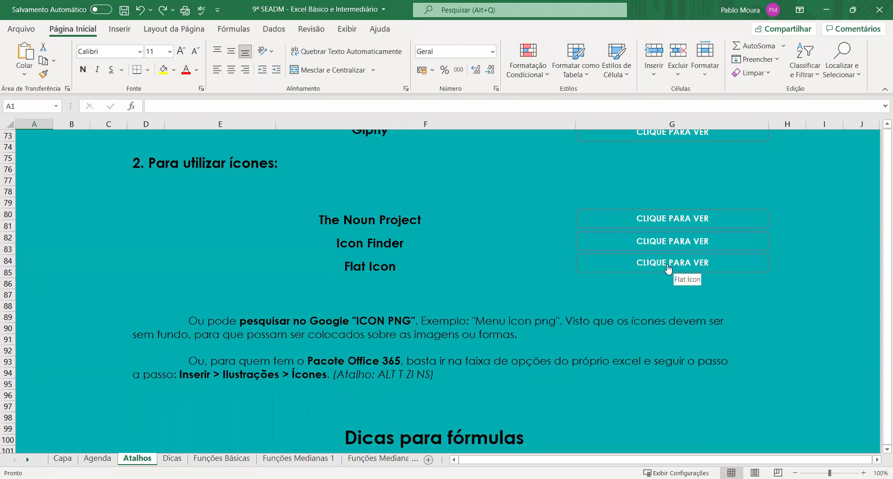
# - Scroll to the bottom of Atalhos and use the Voltar ao Topo link to return to the shortcuts table
pyautogui.scroll(-2, 679, 321)
pyautogui.scroll(-3, 681, 326)
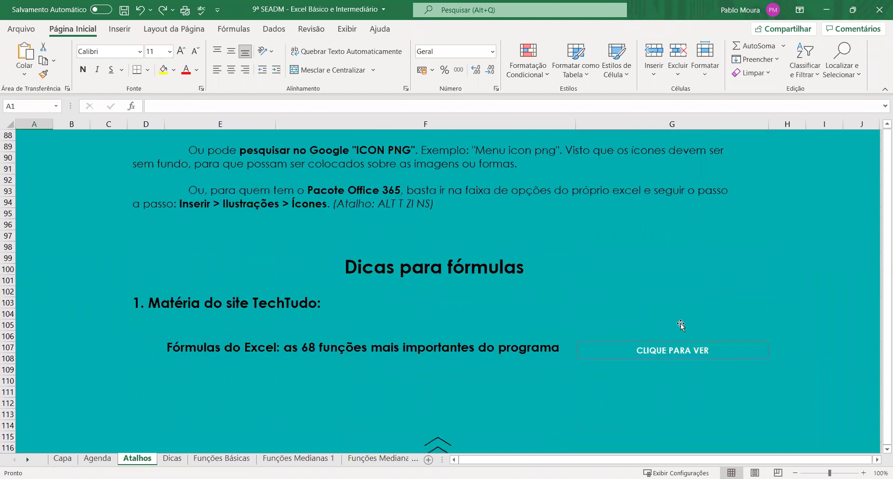
pyautogui.scroll(-2, 681, 327)
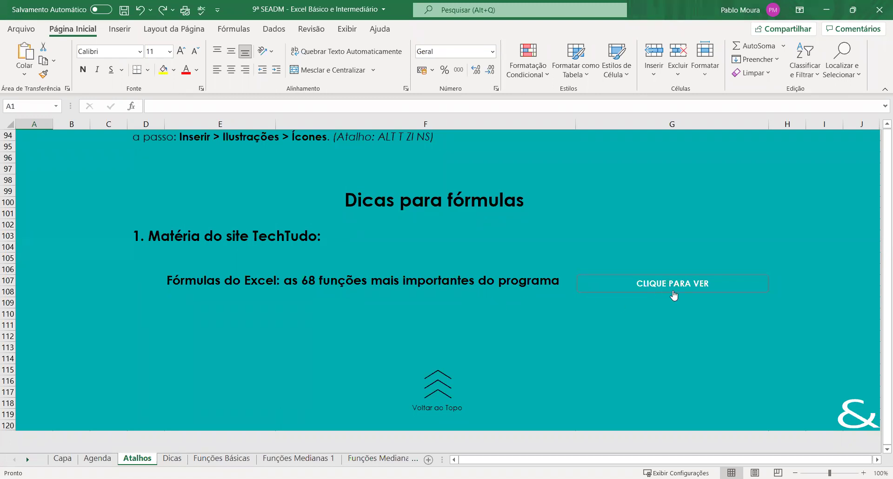
pyautogui.click(440, 377)
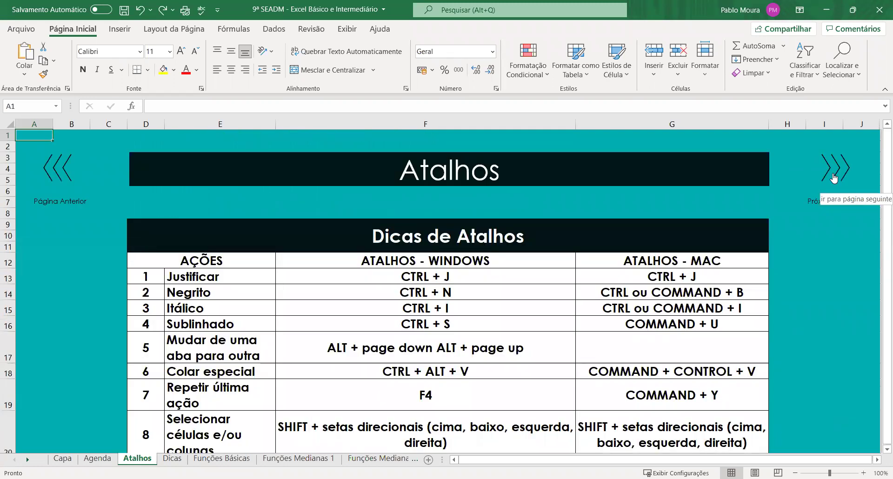
# - Advance to the Dicas sheet and scroll through its tip sections
pyautogui.click(834, 178)
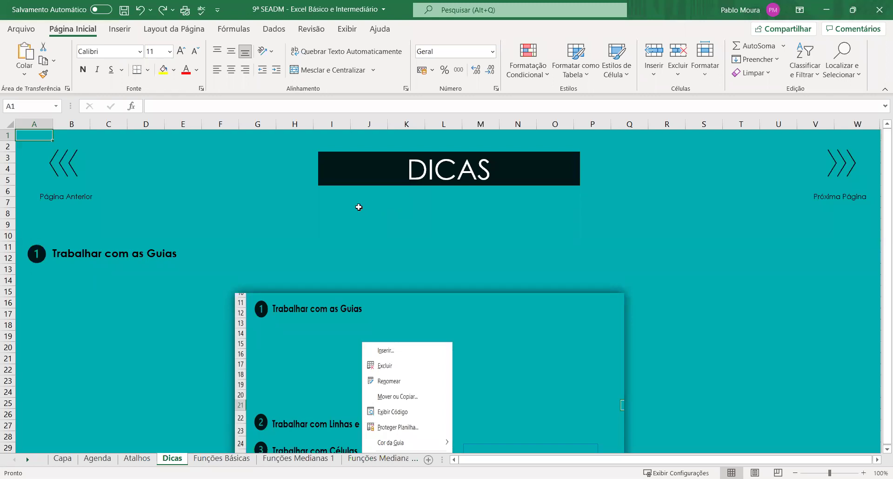
pyautogui.scroll(-2, 360, 223)
pyautogui.scroll(2, 361, 237)
pyautogui.scroll(-1, 360, 254)
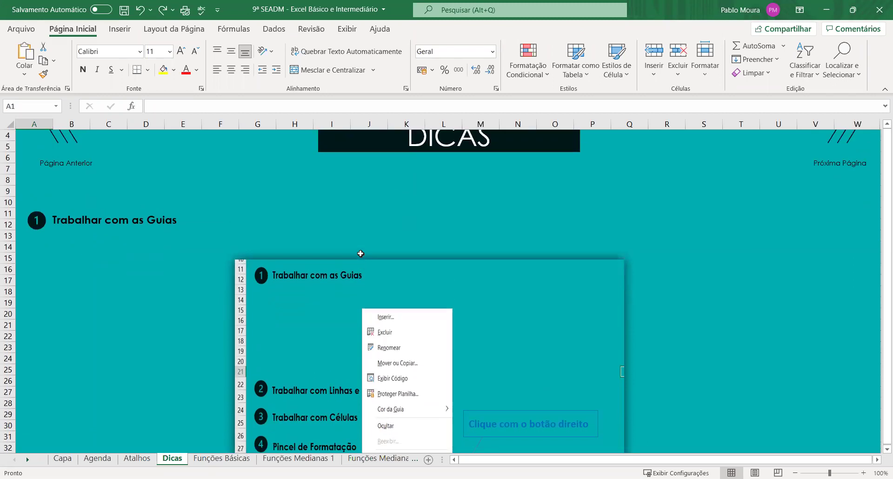
pyautogui.scroll(1, 339, 303)
pyautogui.scroll(-1, 339, 305)
pyautogui.scroll(-2, 338, 310)
pyautogui.scroll(-1, 338, 311)
pyautogui.scroll(3, 331, 326)
pyautogui.scroll(1, 329, 332)
pyautogui.scroll(-1, 330, 332)
pyautogui.scroll(-1, 211, 300)
pyautogui.scroll(2, 186, 325)
pyautogui.scroll(-1, 175, 325)
pyautogui.scroll(-1, 187, 332)
pyautogui.scroll(2, 187, 343)
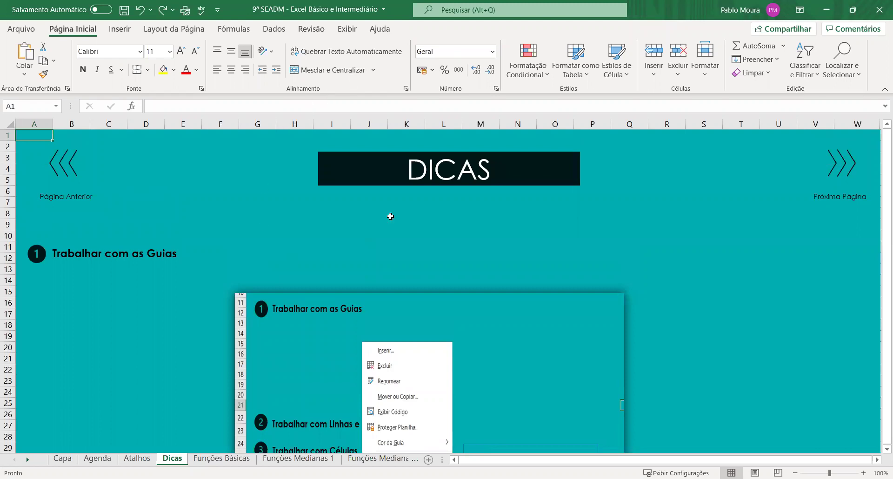
pyautogui.scroll(-1, 352, 198)
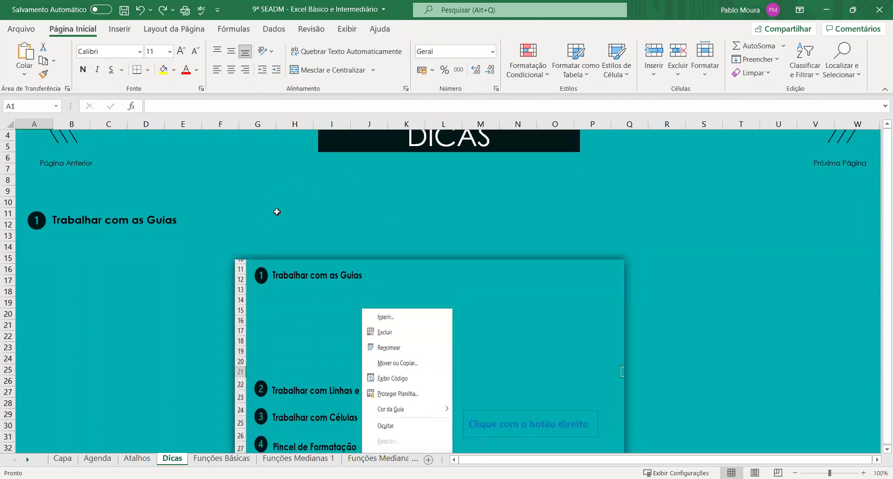
pyautogui.scroll(-1, 276, 212)
pyautogui.scroll(1, 245, 230)
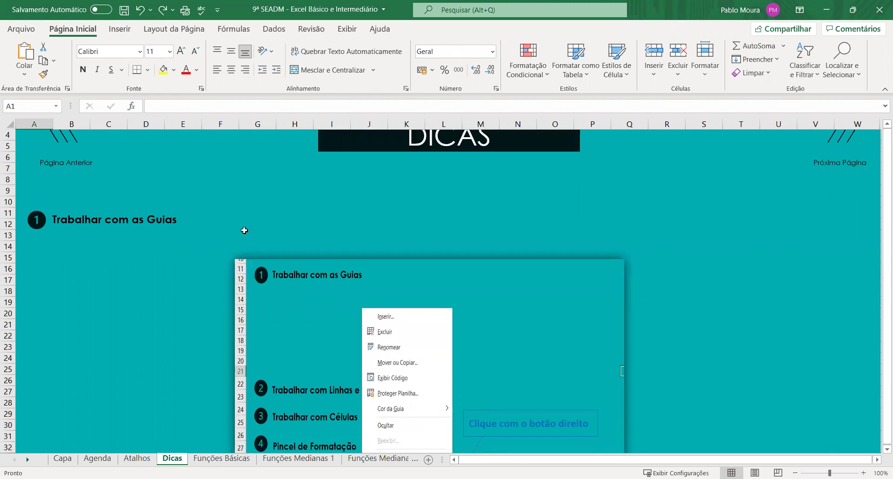
pyautogui.scroll(-1, 244, 230)
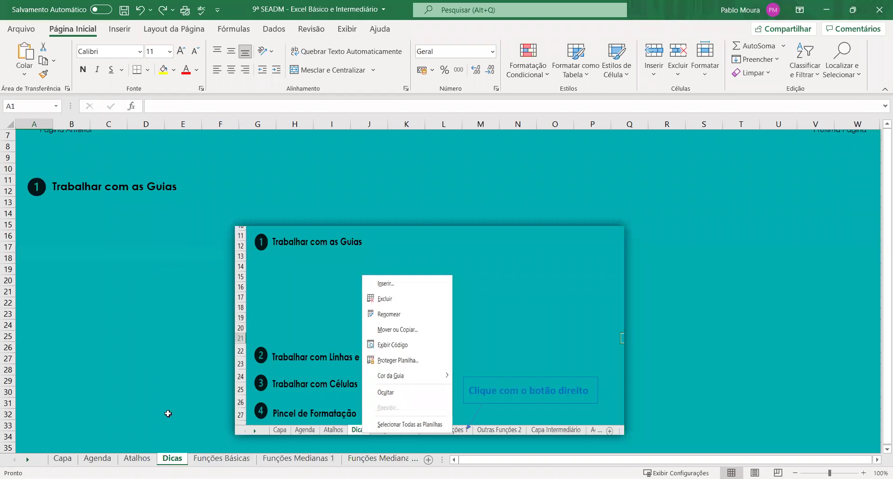
pyautogui.scroll(-1, 85, 462)
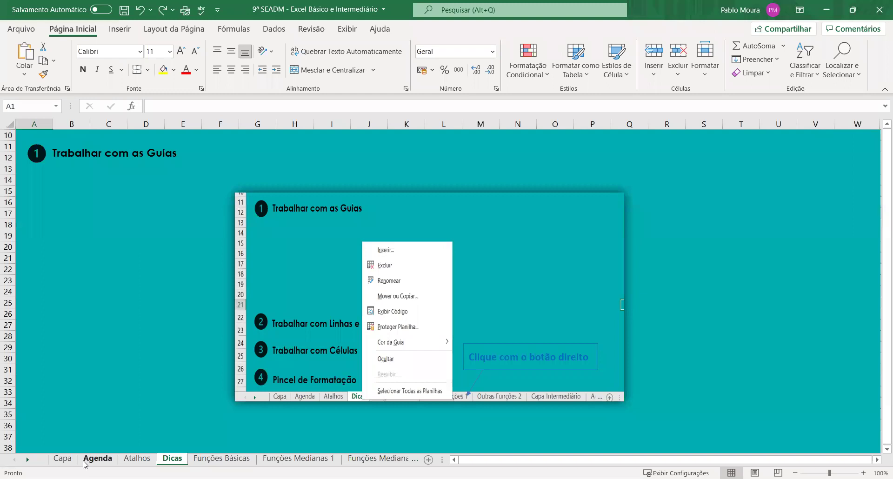
# - Cycle through the Agenda, Capa and Atalhos tabs back to Dicas and bring up its tab menu
pyautogui.click(85, 461)
pyautogui.click(71, 462)
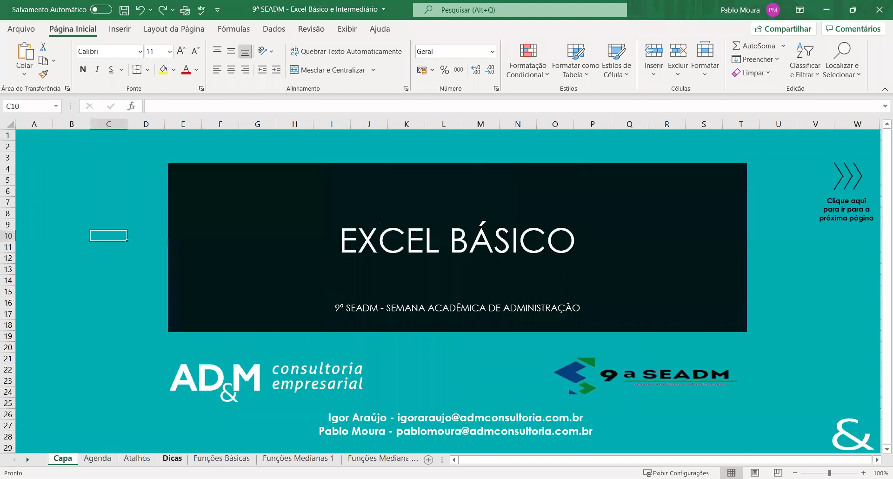
pyautogui.click(137, 459)
pyautogui.click(172, 459)
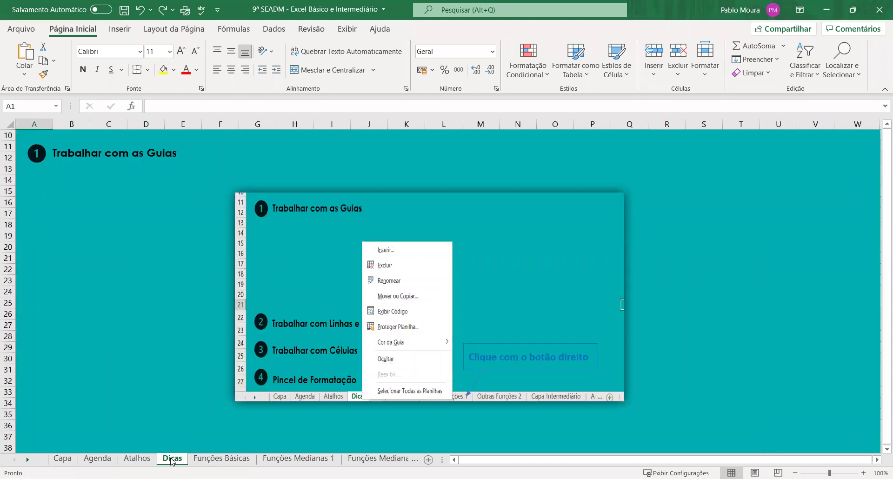
pyautogui.rightClick(171, 460)
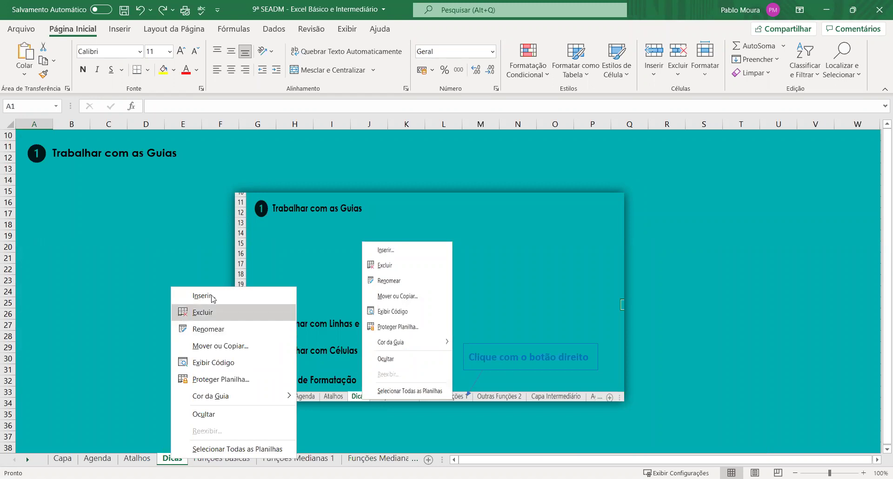
# - Rename the Dicas sheet tab to 'Dicas Importantes' and commit the new name
pyautogui.click(217, 332)
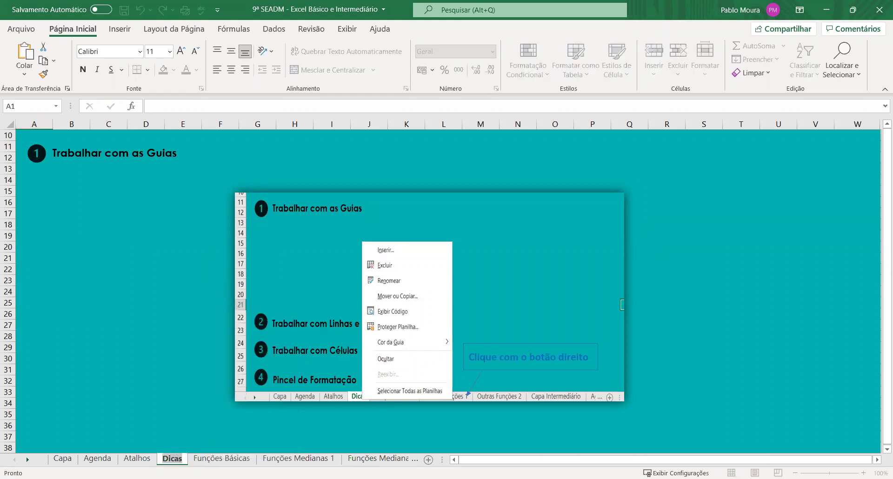
pyautogui.click(184, 459)
pyautogui.rightClick(180, 460)
pyautogui.click(218, 325)
pyautogui.write('as')
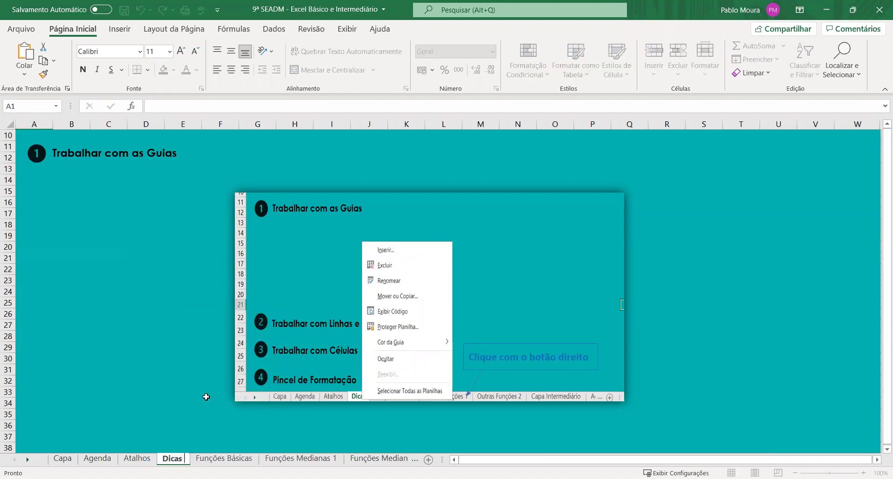
pyautogui.write(' Importa')
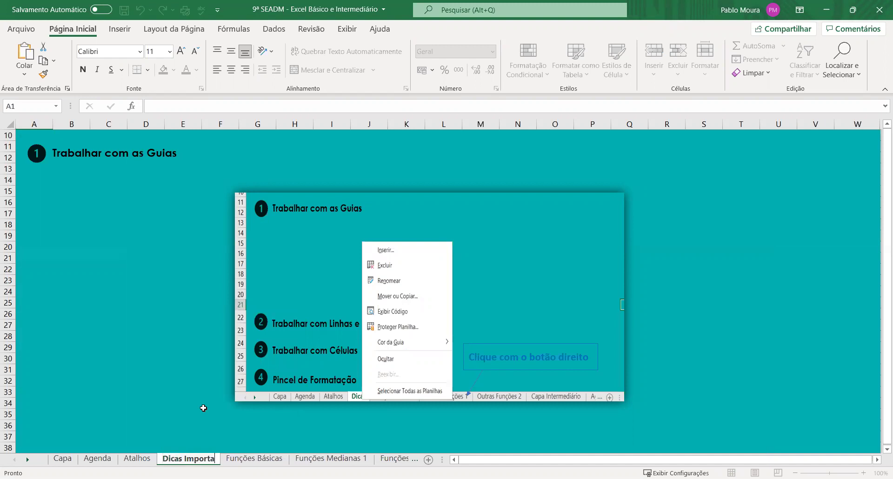
pyautogui.write('ntes')
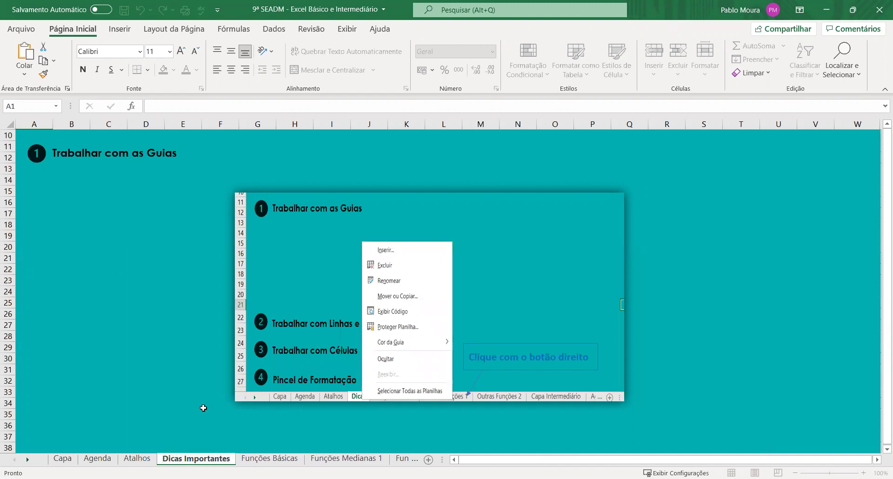
pyautogui.click(210, 403)
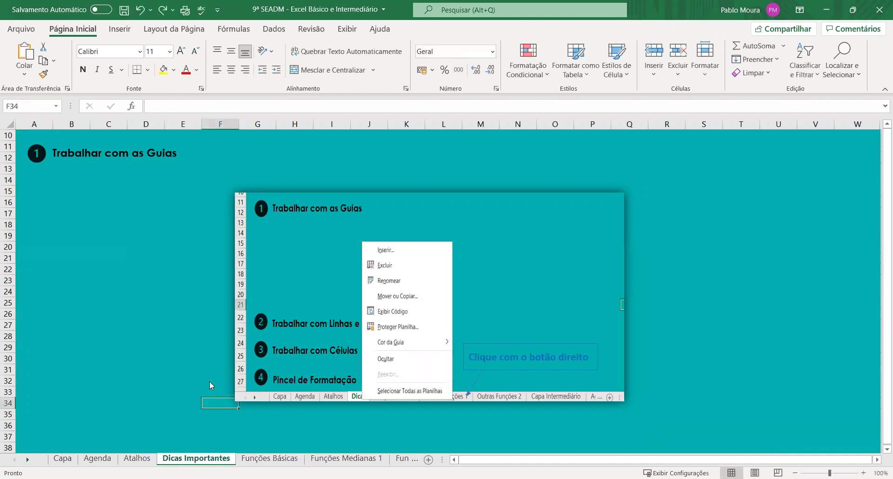
# - Set the Dicas Importantes tab colour to Vermelho (red)
pyautogui.rightClick(200, 461)
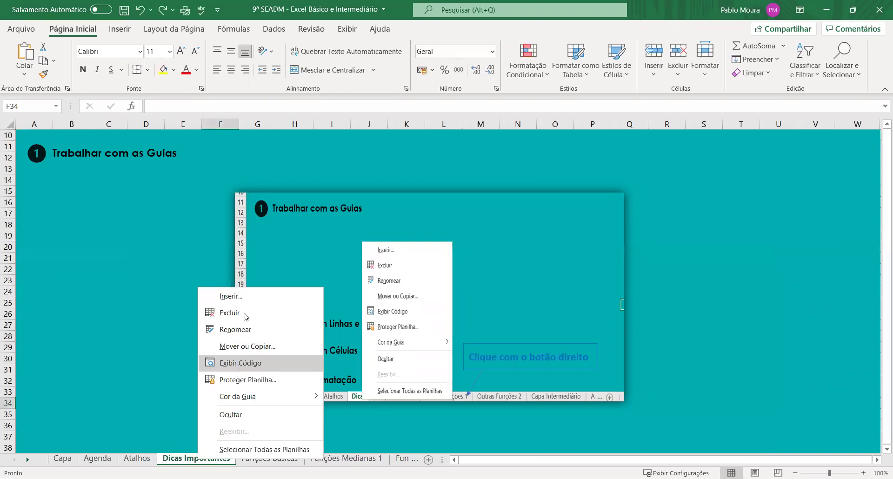
pyautogui.moveTo(249, 402)
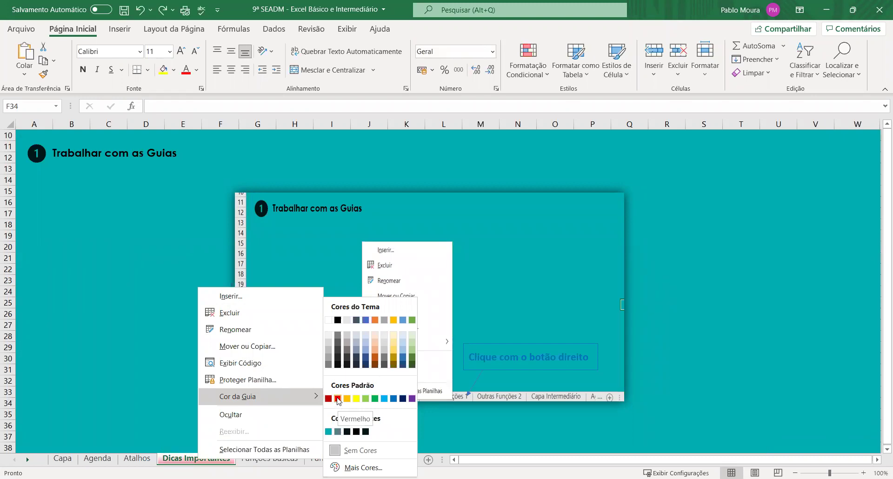
pyautogui.click(339, 399)
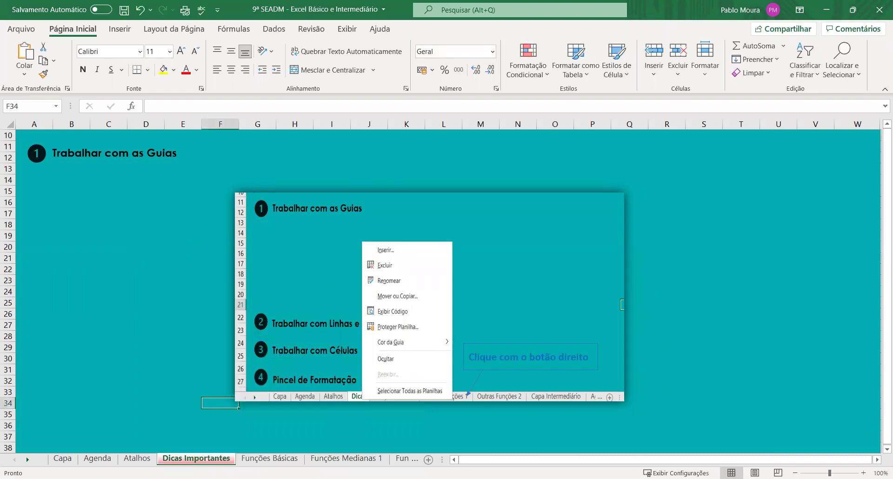
# - Use Mover ou Copiar to move Dicas Importantes in front of Atalhos
pyautogui.rightClick(202, 461)
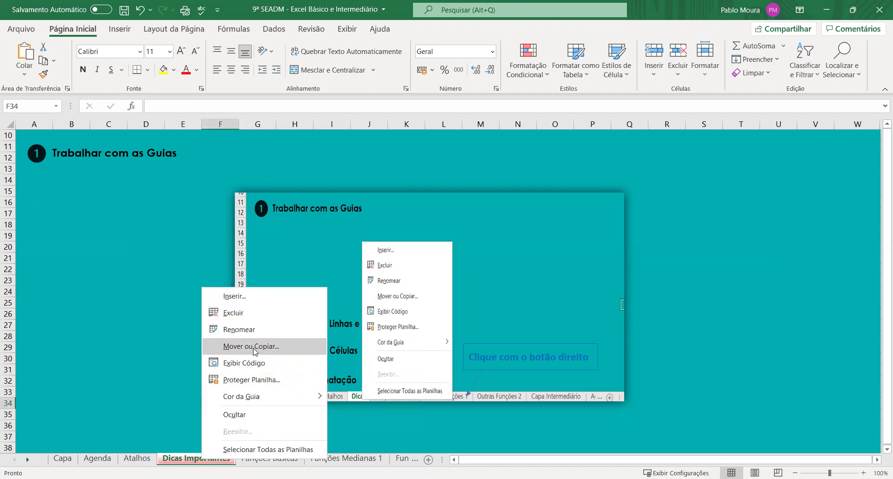
pyautogui.click(255, 351)
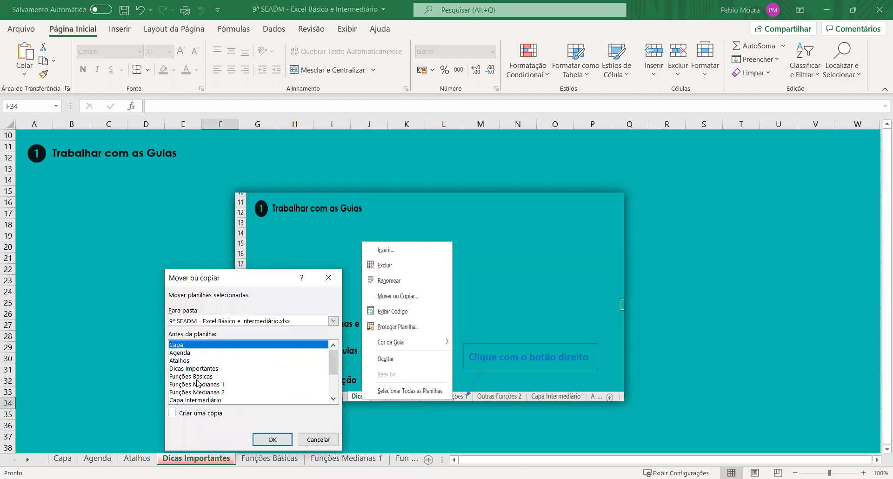
pyautogui.click(316, 440)
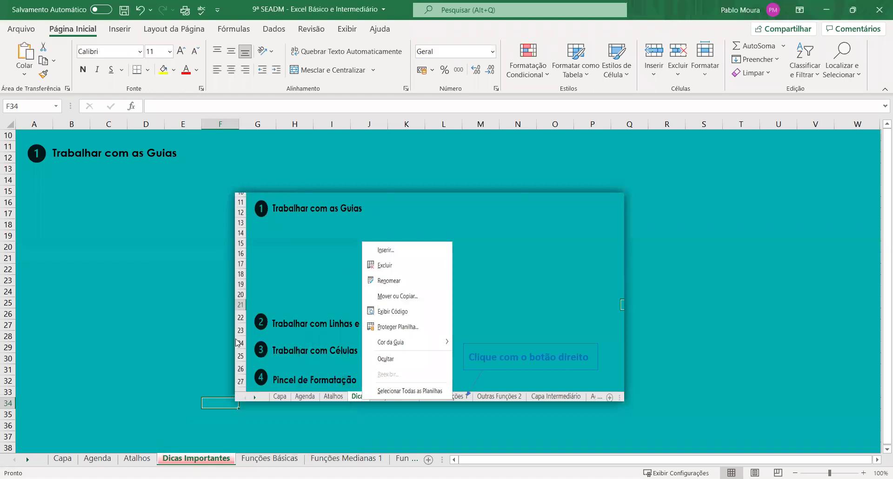
pyautogui.rightClick(191, 461)
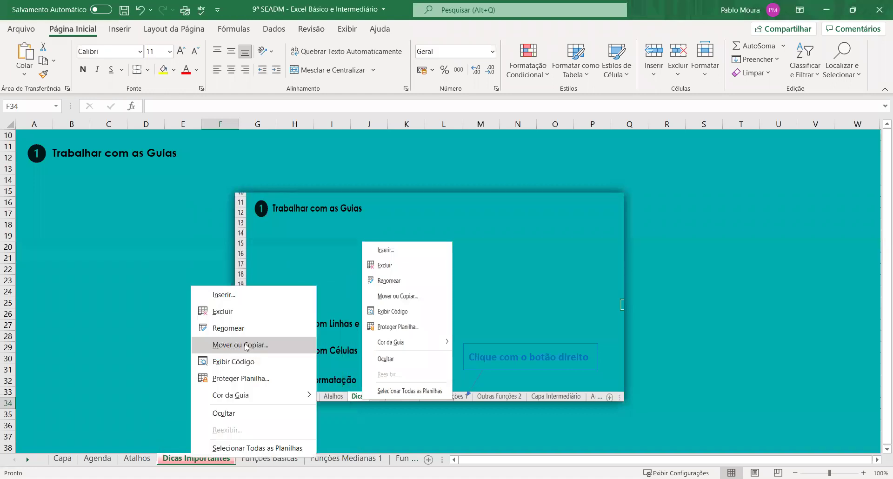
pyautogui.click(225, 347)
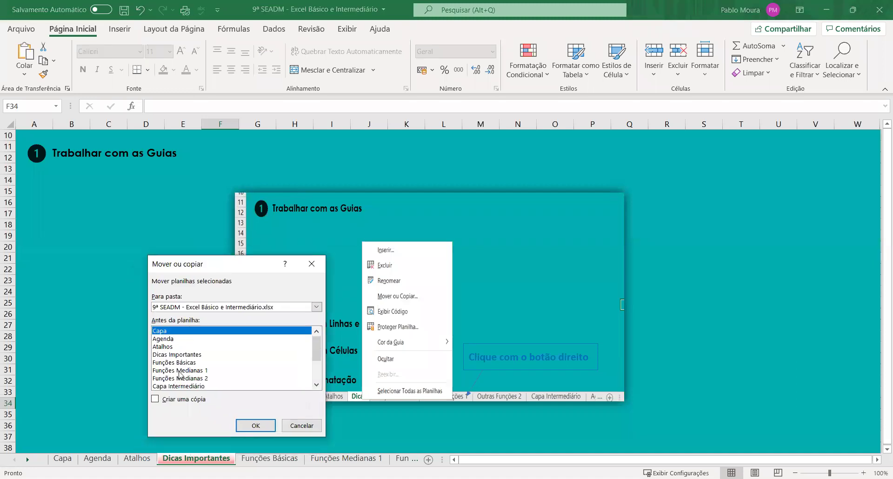
pyautogui.scroll(-3, 188, 367)
pyautogui.scroll(3, 184, 341)
pyautogui.click(176, 346)
pyautogui.click(164, 332)
pyautogui.click(164, 348)
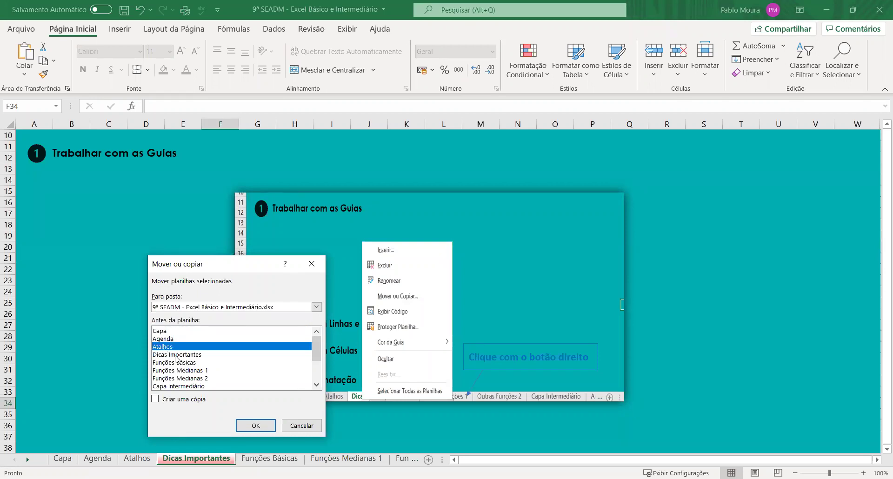
pyautogui.click(247, 427)
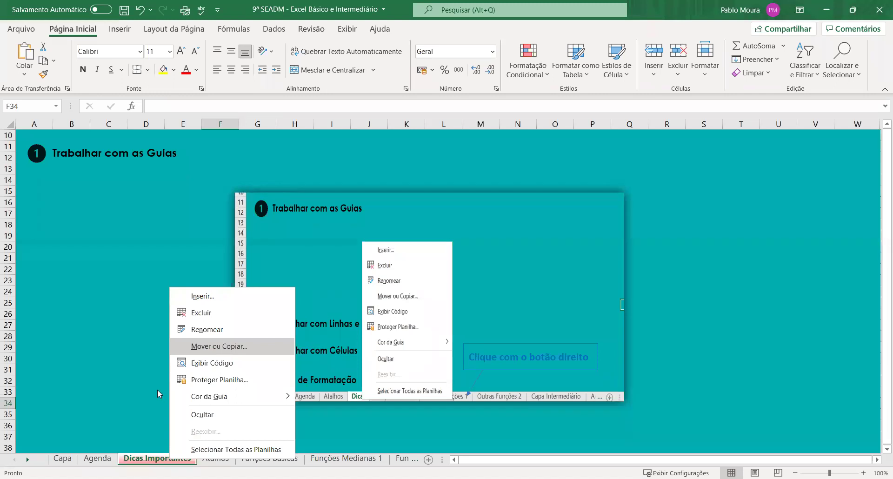
# - Drag the Dicas Importantes tab back between Atalhos and Funções Básicas
pyautogui.click(205, 348)
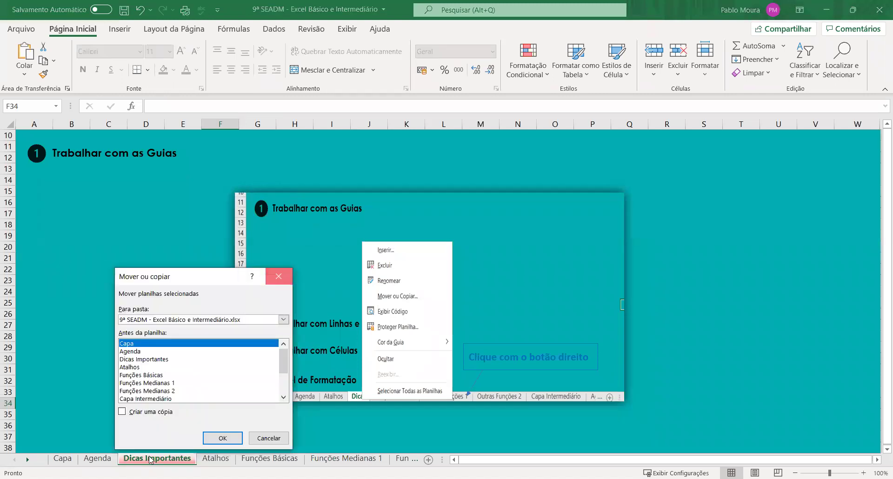
pyautogui.click(280, 277)
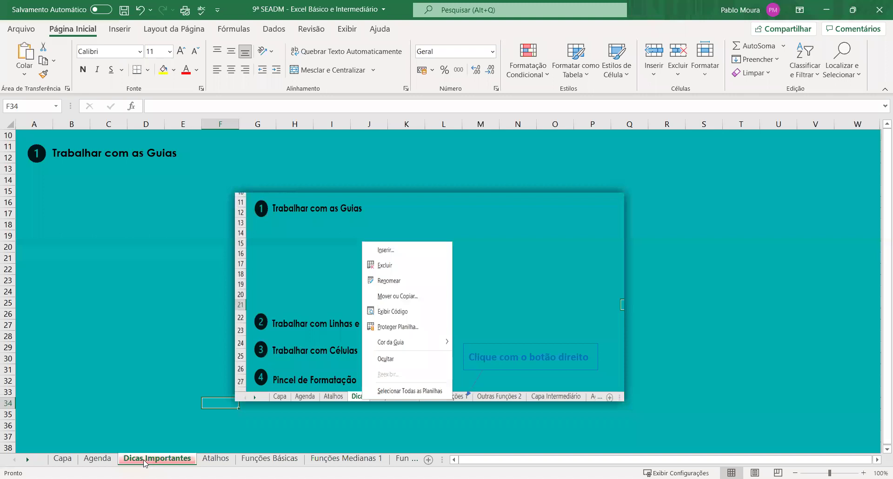
pyautogui.moveTo(163, 459); pyautogui.dragTo(238, 462)
pyautogui.moveTo(237, 461); pyautogui.dragTo(237, 462)
pyautogui.click(137, 458)
pyautogui.click(178, 460)
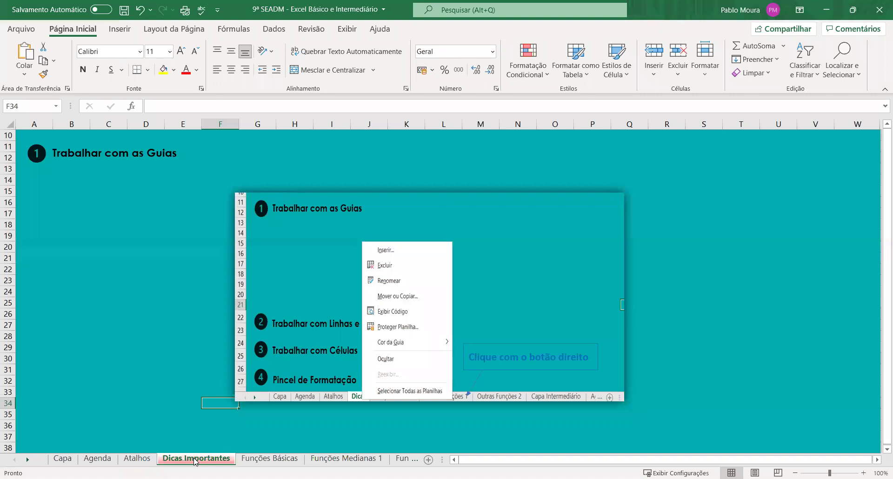
# - Copy Dicas Importantes via Mover ou Copiar with Criar uma cópia, placing it before the original
pyautogui.rightClick(195, 460)
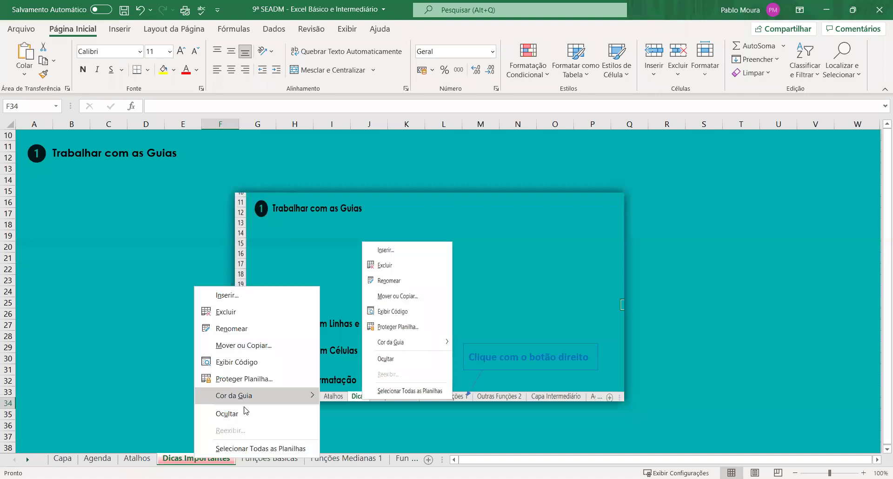
pyautogui.click(234, 346)
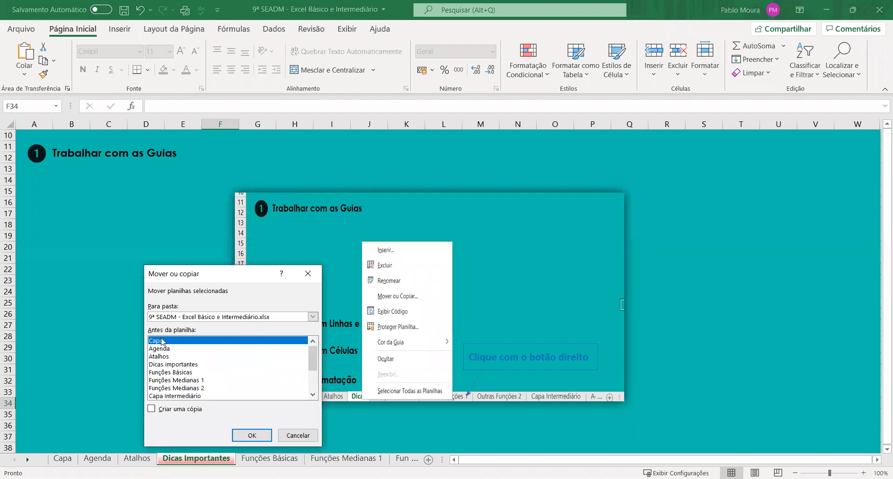
pyautogui.scroll(-1, 173, 350)
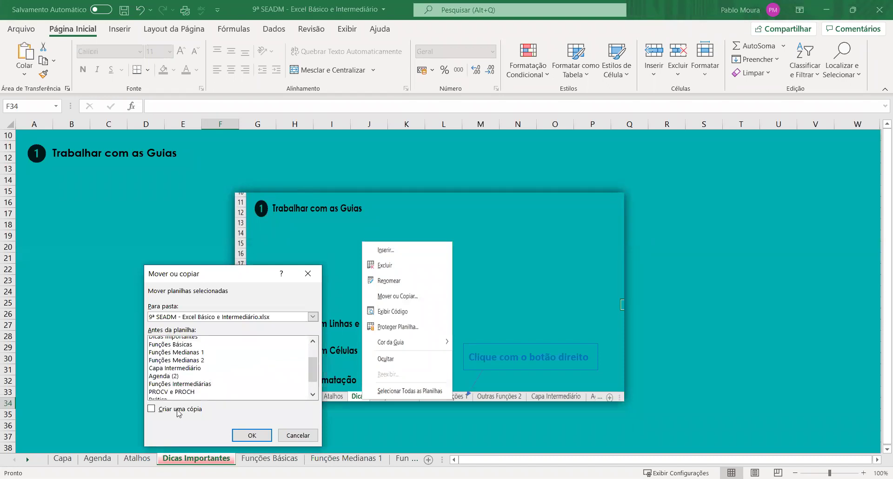
pyautogui.click(151, 410)
pyautogui.scroll(1, 175, 359)
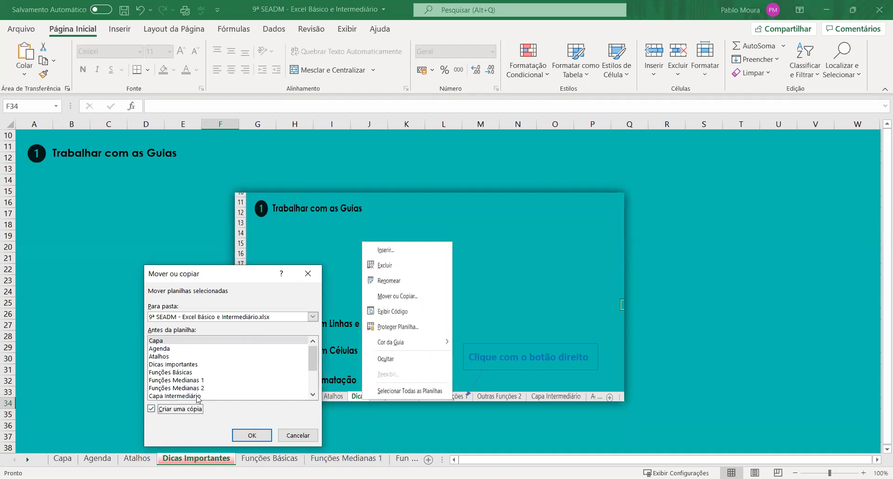
pyautogui.click(184, 365)
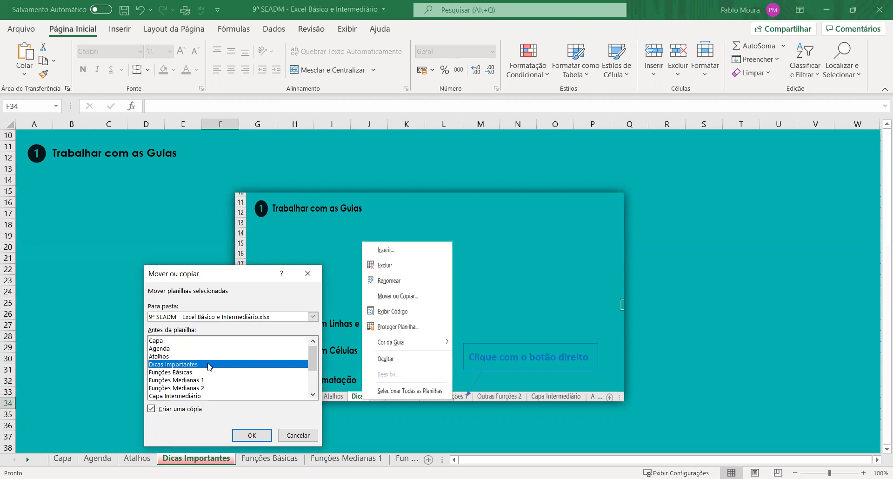
pyautogui.click(246, 436)
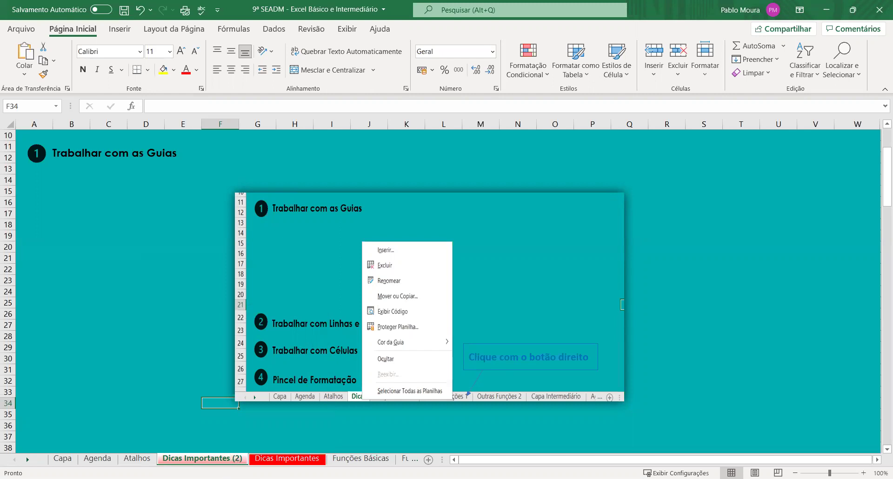
# - Delete the Dicas Importantes (2) sheet and confirm with Excluir
pyautogui.click(266, 462)
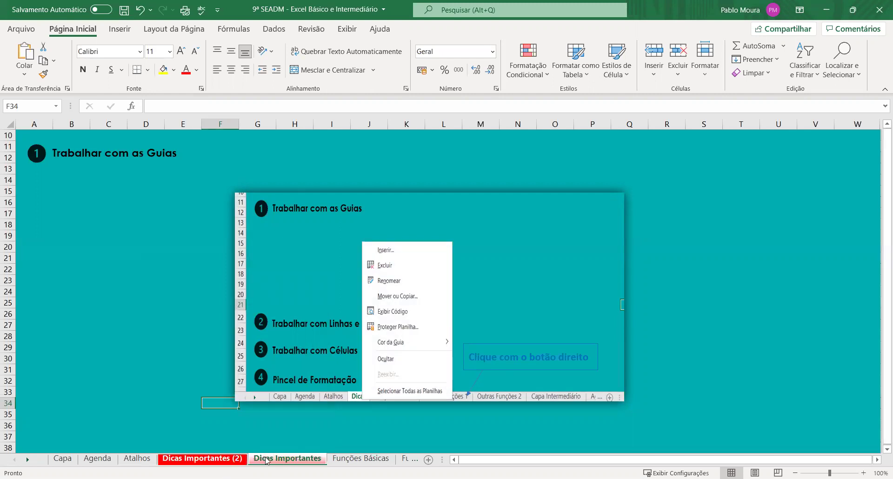
pyautogui.click(225, 462)
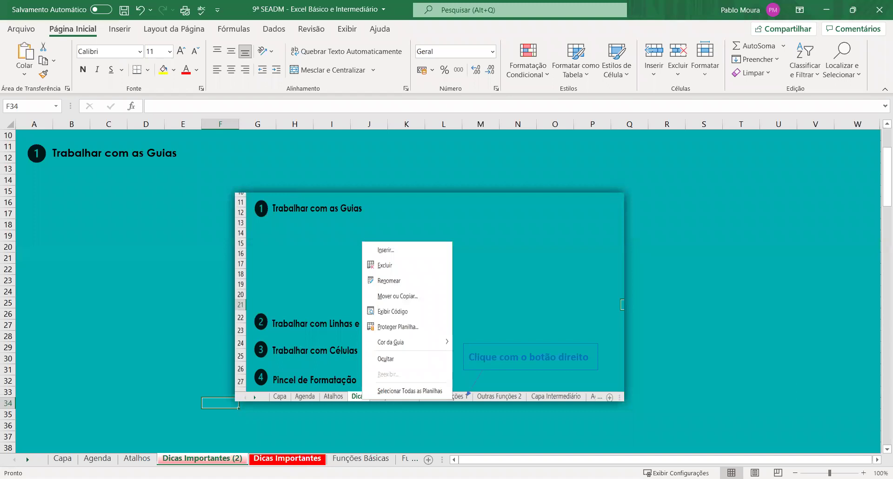
pyautogui.rightClick(223, 458)
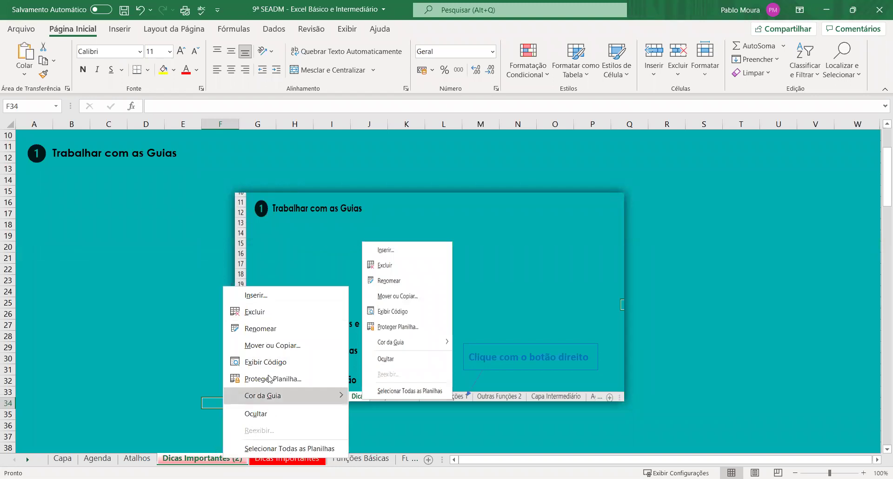
pyautogui.rightClick(209, 459)
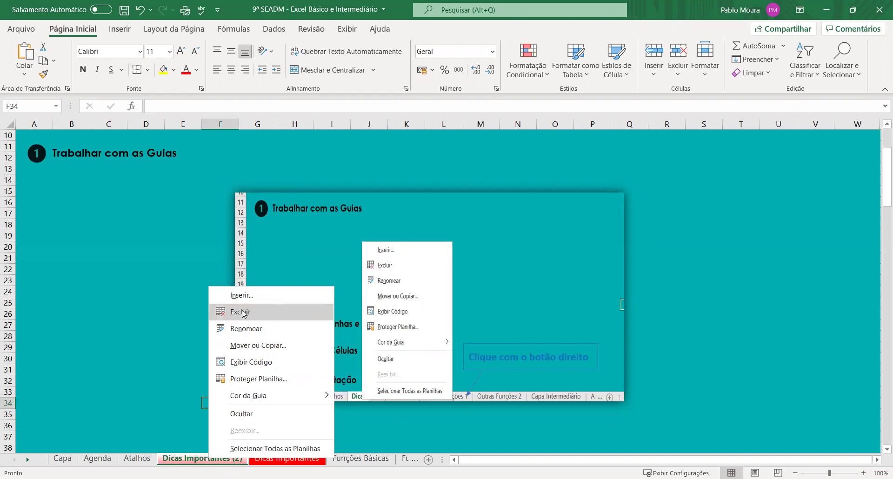
pyautogui.click(241, 311)
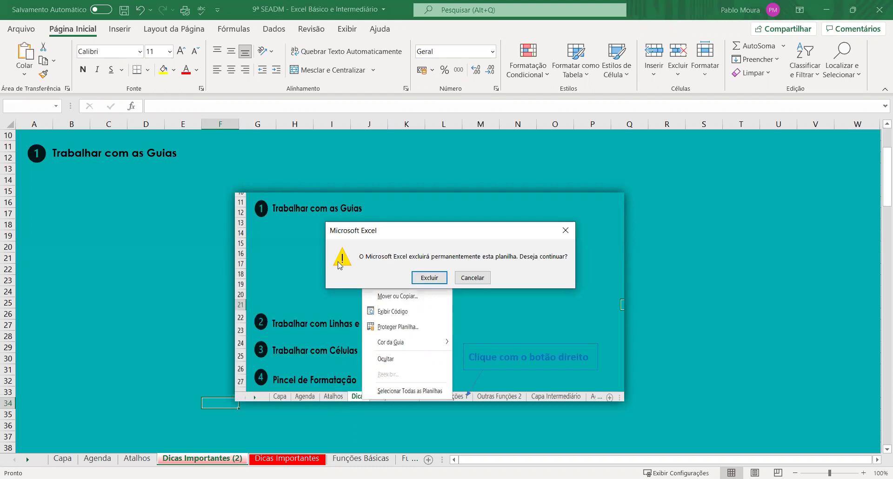
pyautogui.click(426, 278)
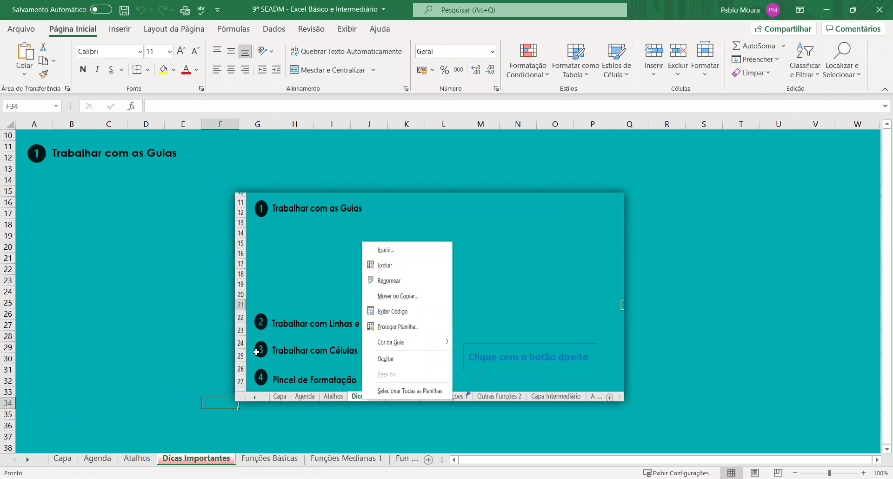
# - Open and dismiss the Dicas Importantes tab menu twice, leaving the sheet unchanged
pyautogui.rightClick(201, 459)
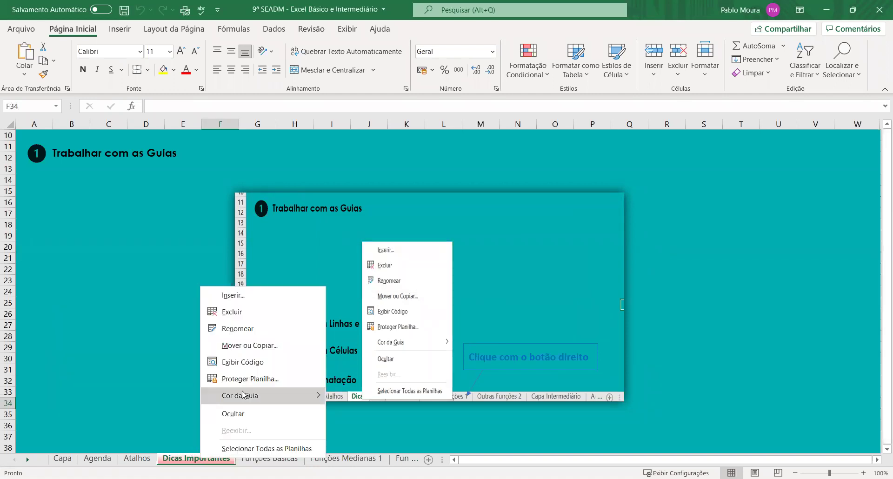
pyautogui.click(206, 461)
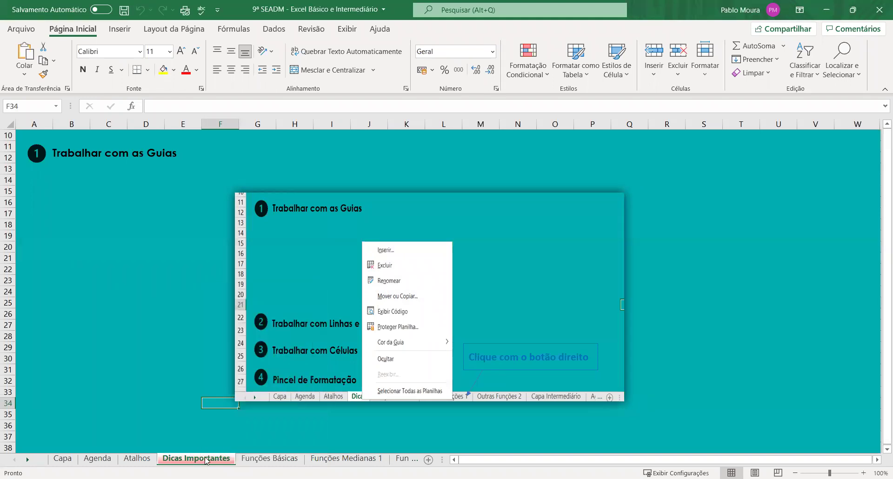
pyautogui.rightClick(200, 461)
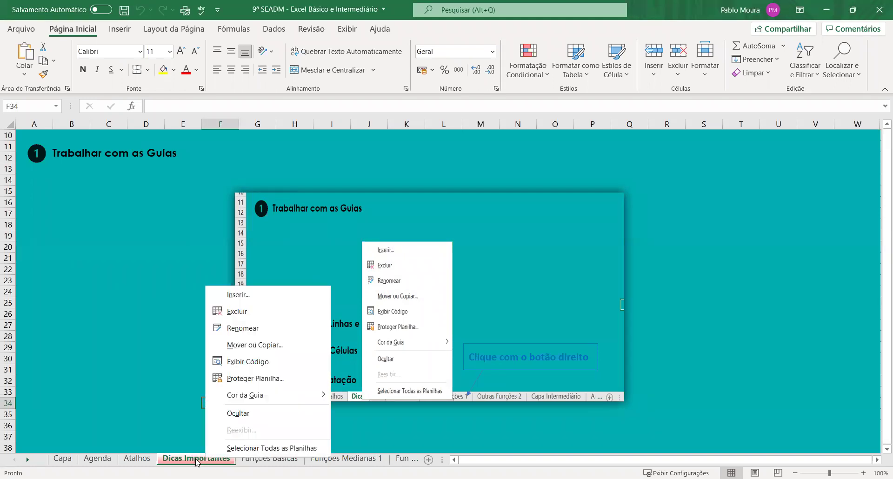
pyautogui.click(178, 438)
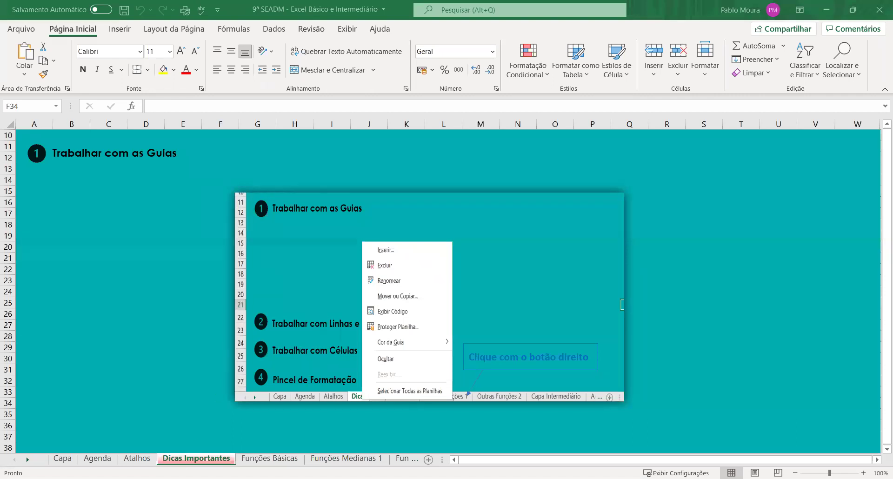
pyautogui.click(192, 462)
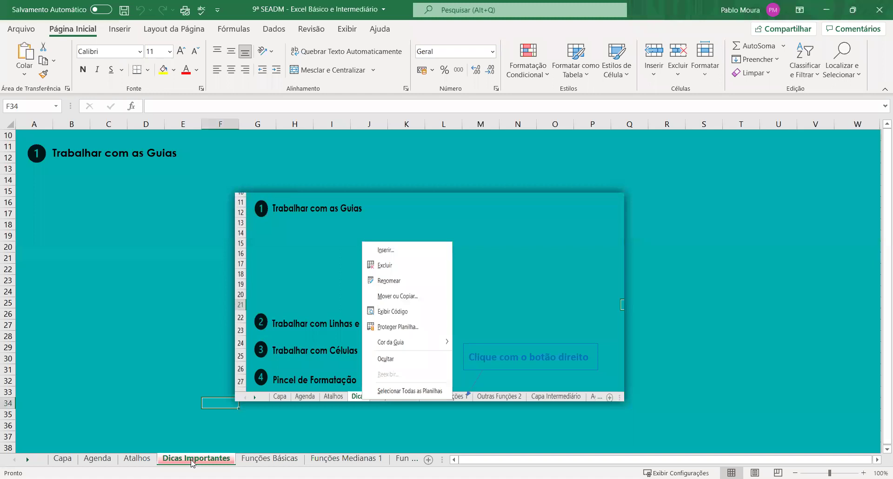
pyautogui.rightClick(192, 462)
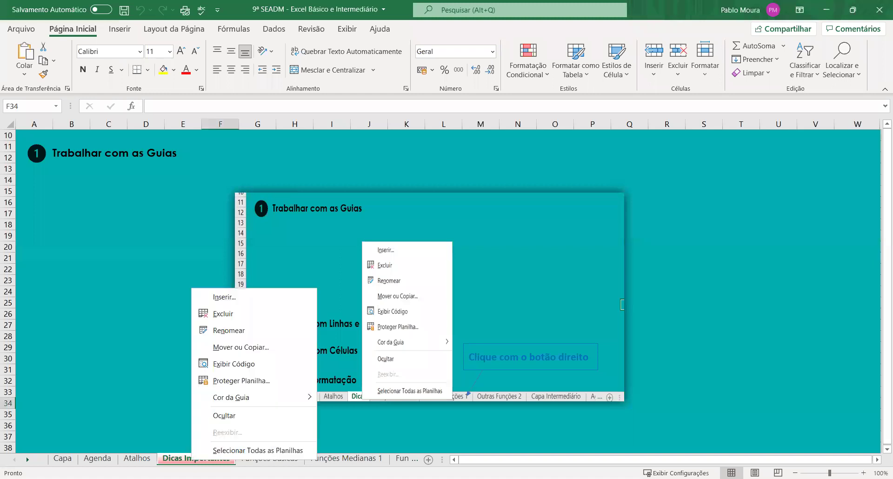
pyautogui.click(155, 396)
pyautogui.click(177, 343)
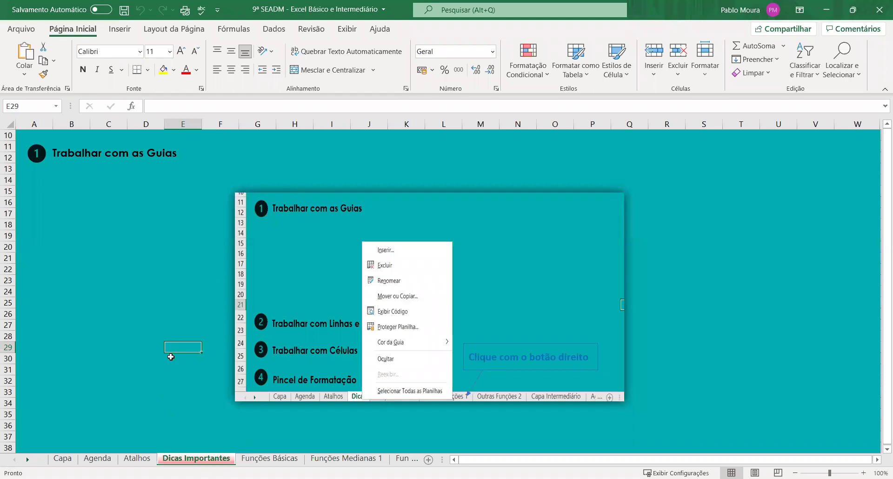
pyautogui.click(84, 214)
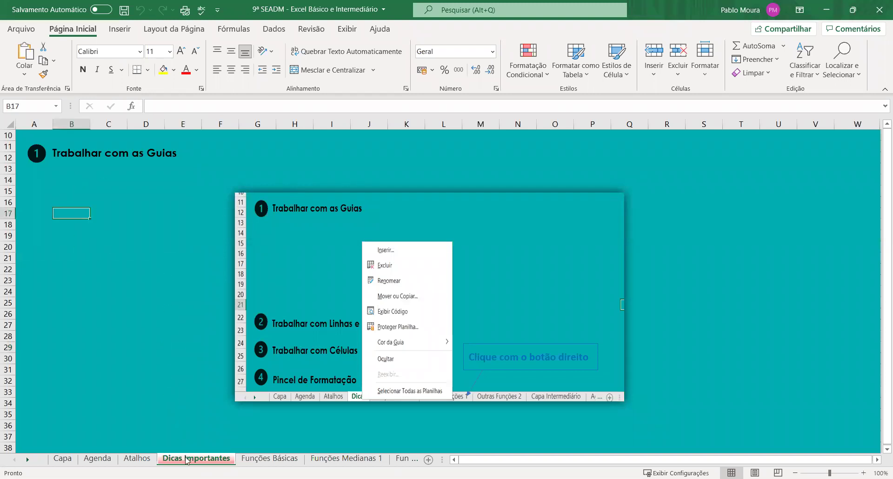
# - Start inserting a sheet from the Dicas Importantes tab menu, then cancel the Inserir dialog
pyautogui.rightClick(187, 461)
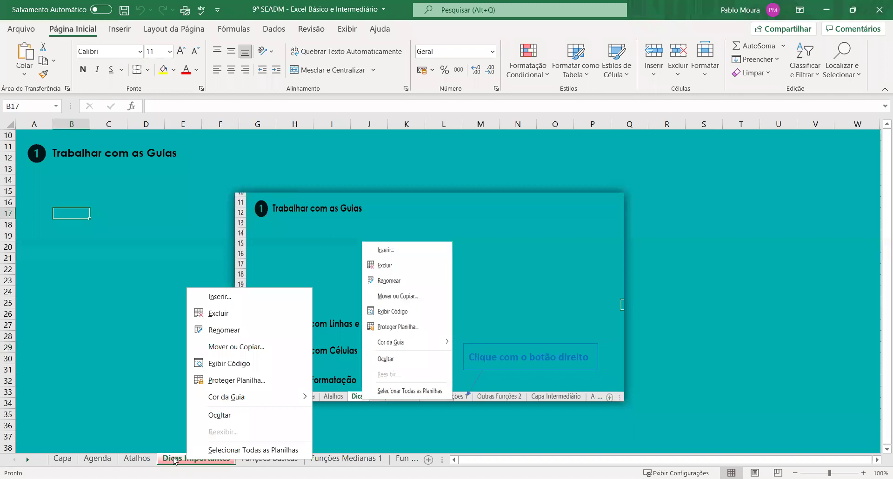
pyautogui.click(218, 297)
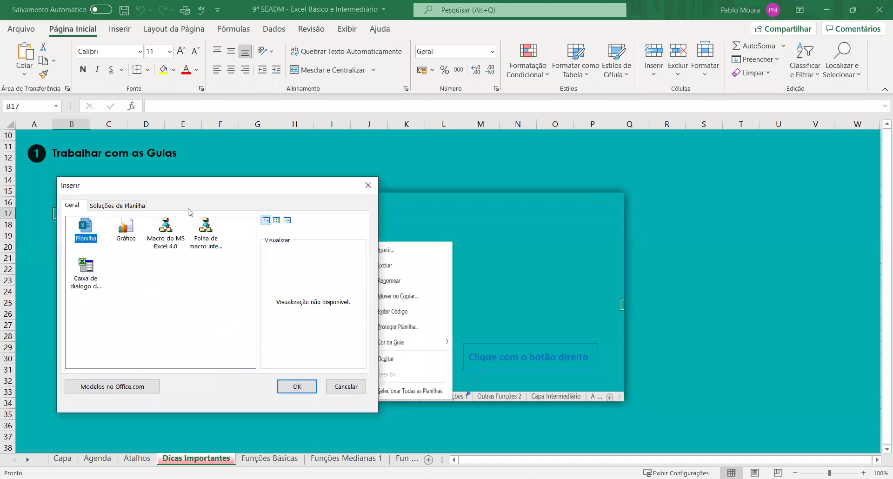
pyautogui.click(372, 185)
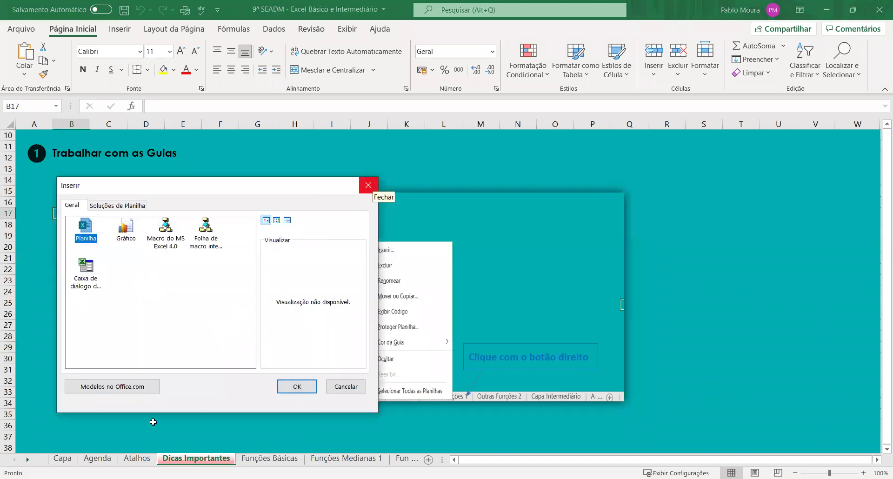
# - Add a blank Planilha2 sheet with the New Sheet button, then delete it
pyautogui.click(429, 461)
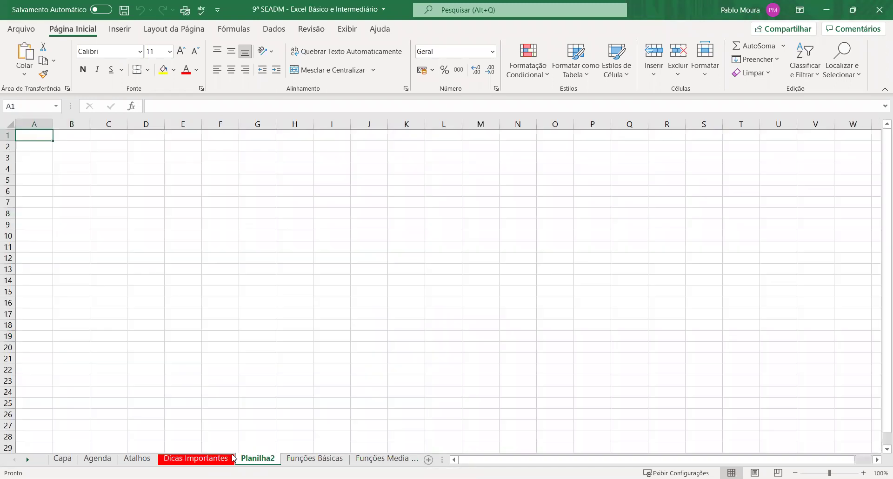
pyautogui.keyDown('ctrl'); pyautogui.click(195, 463); pyautogui.keyUp('ctrl')
pyautogui.rightClick(256, 460)
pyautogui.click(298, 315)
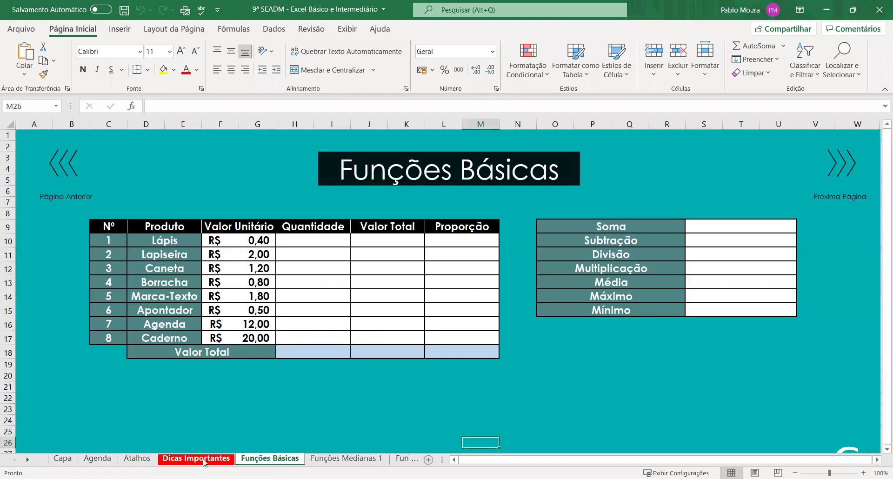
pyautogui.click(203, 460)
# - Hide the Atalhos sheet, leaving Capa, Agenda, Dicas Importantes and Funções Básicas visible
pyautogui.rightClick(203, 460)
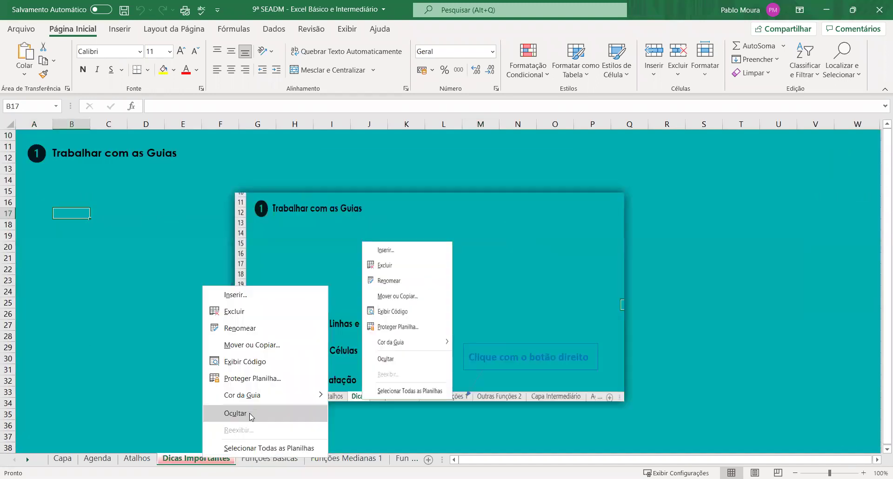
pyautogui.rightClick(140, 461)
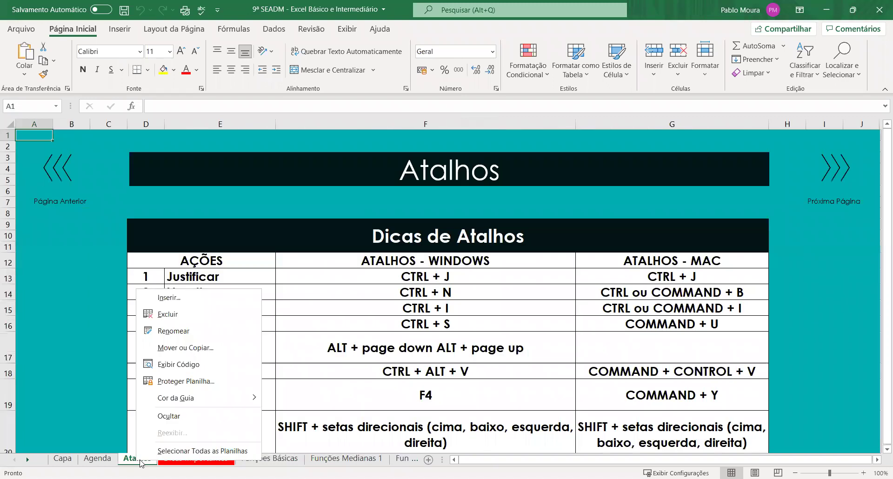
pyautogui.click(175, 416)
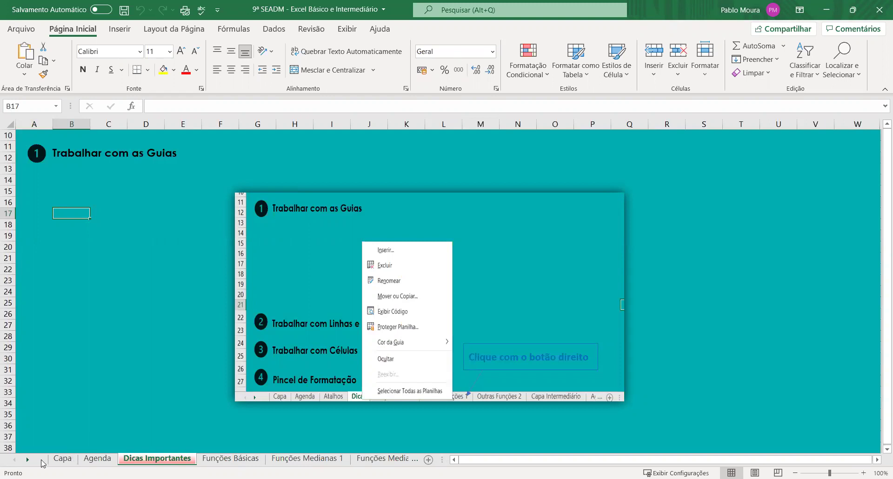
# - Restore the hidden Atalhos sheet with Reexibir, then return to Dicas Importantes and scroll down
pyautogui.rightClick(130, 460)
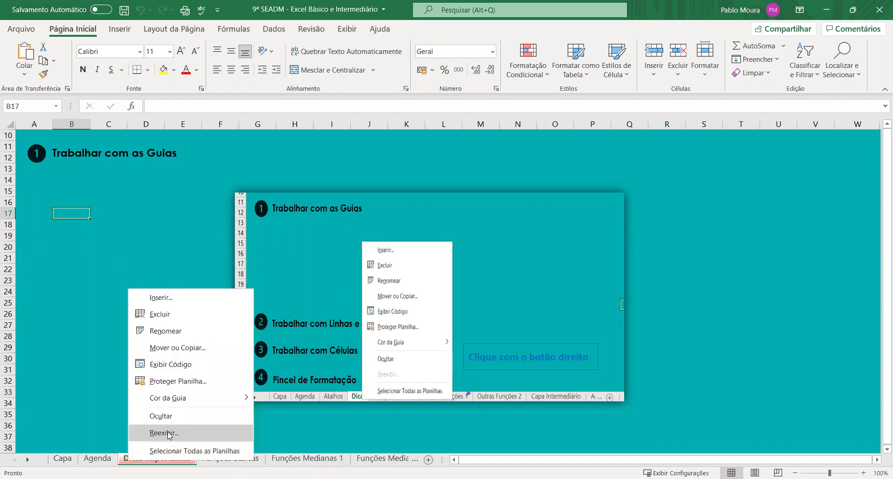
pyautogui.rightClick(138, 462)
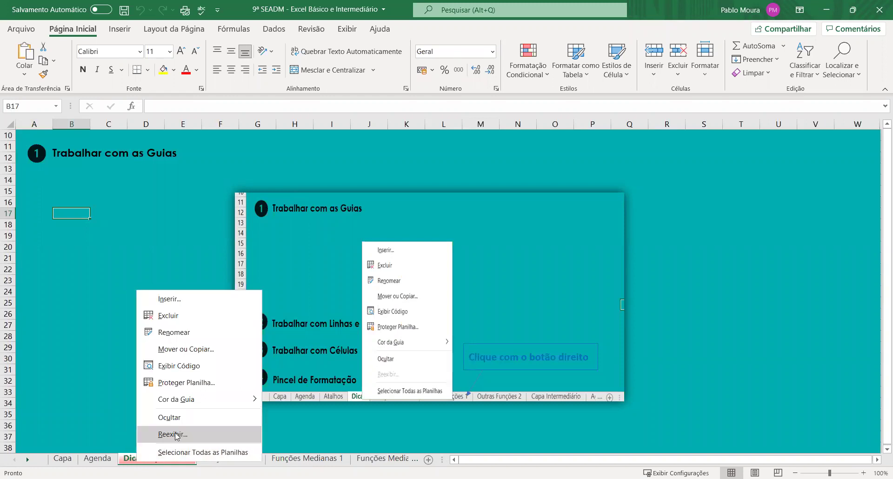
pyautogui.click(175, 434)
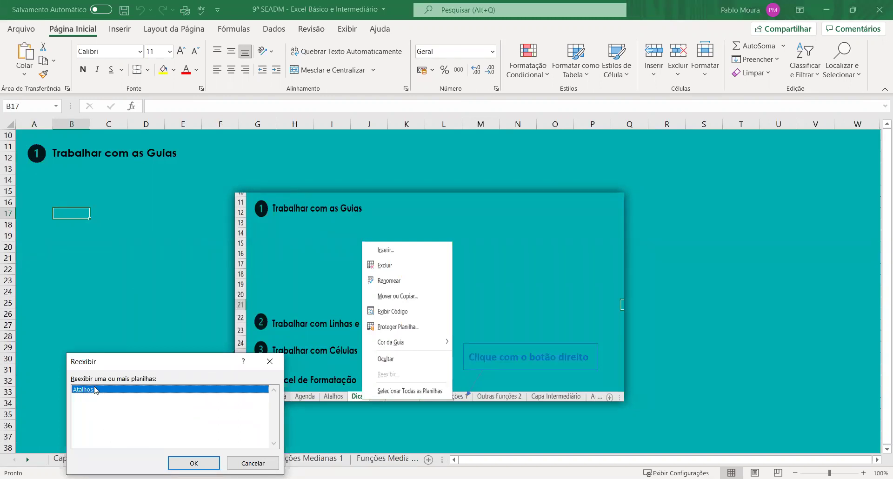
pyautogui.click(195, 464)
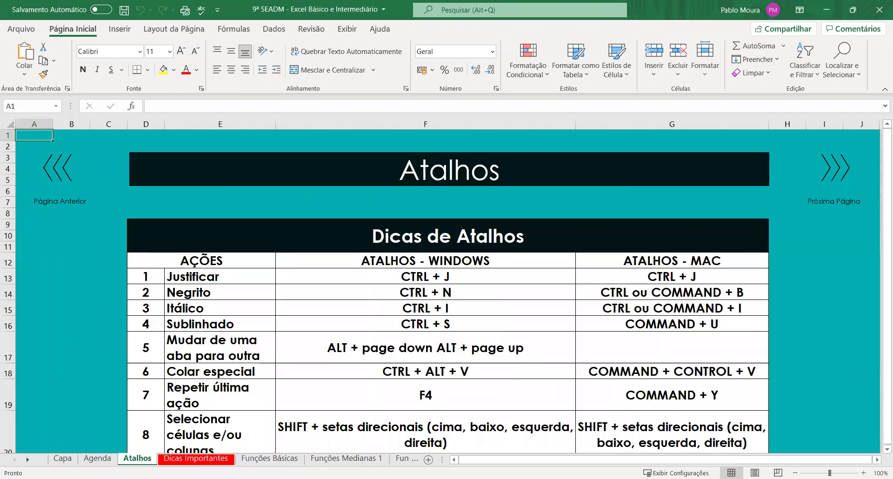
pyautogui.click(183, 462)
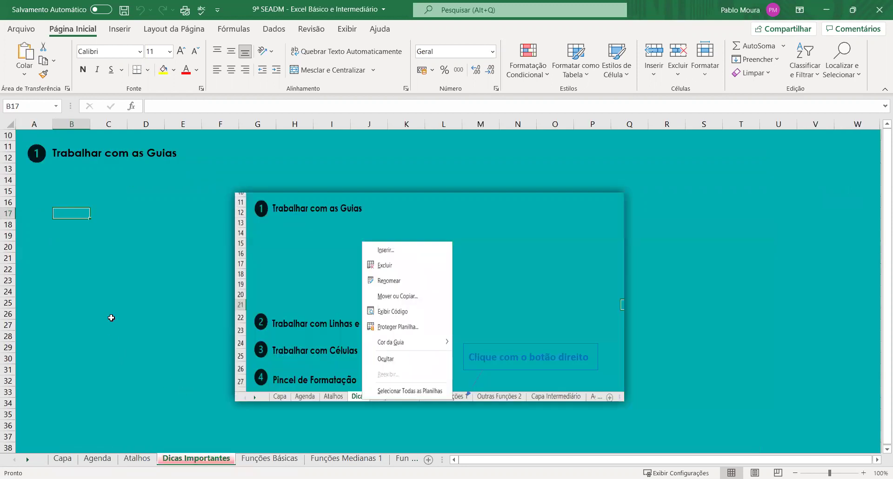
pyautogui.scroll(-10, 118, 358)
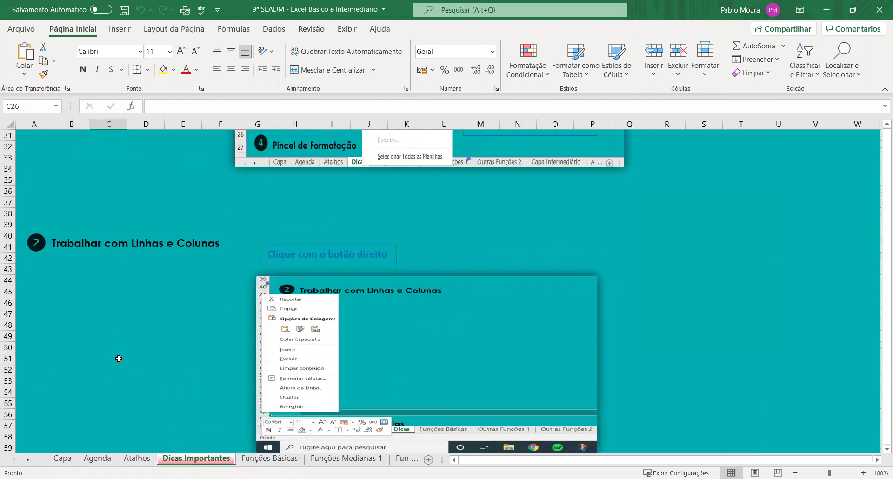
pyautogui.scroll(1, 119, 359)
pyautogui.click(118, 303)
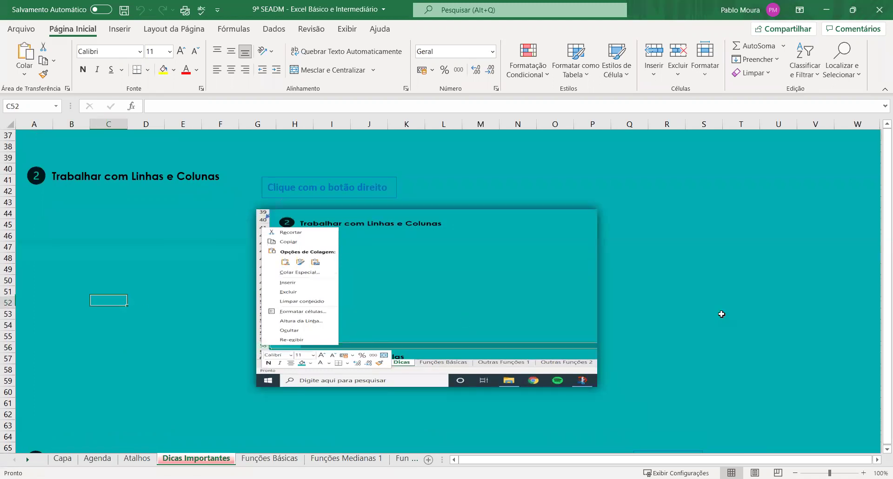
pyautogui.click(712, 272)
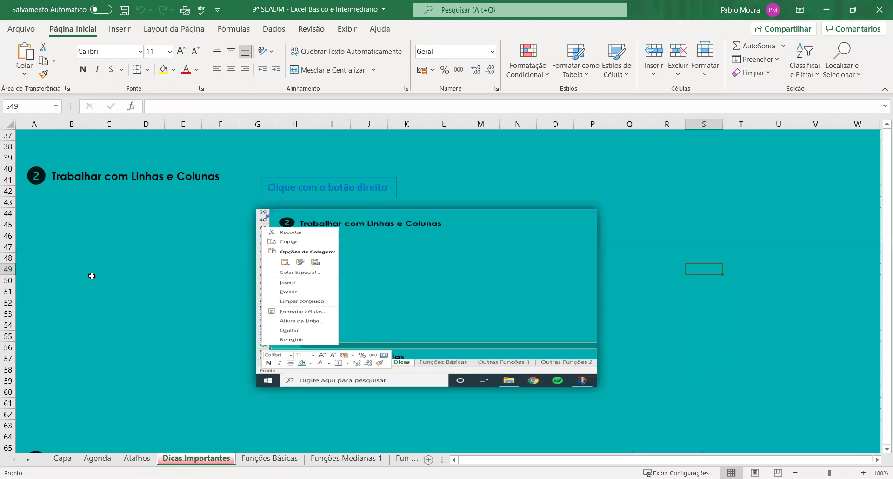
pyautogui.click(295, 124)
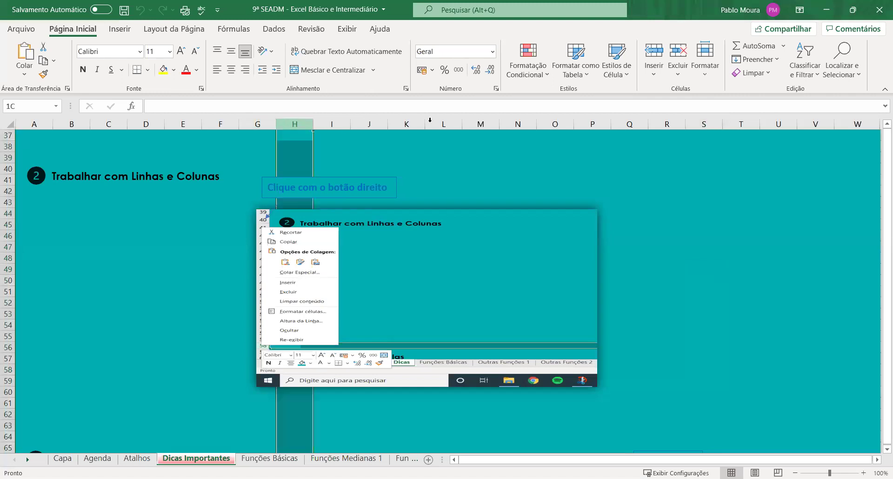
pyautogui.click(406, 124)
pyautogui.moveTo(528, 120); pyautogui.dragTo(665, 121)
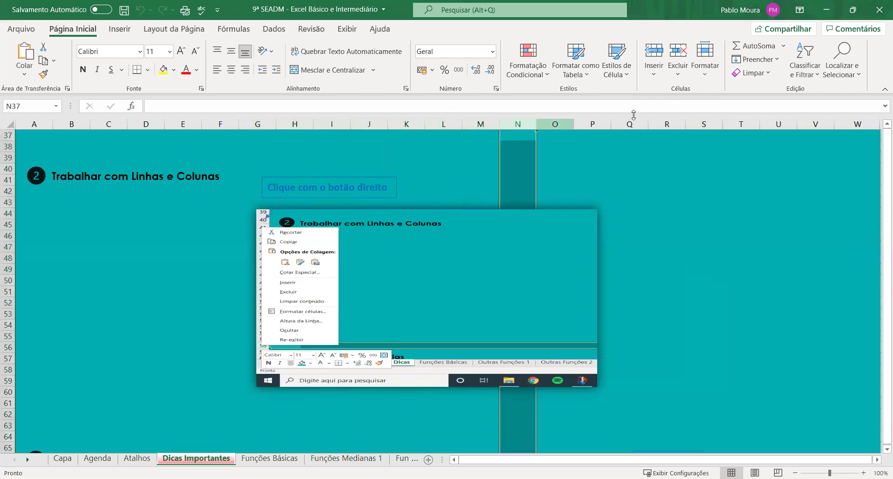
pyautogui.click(704, 123)
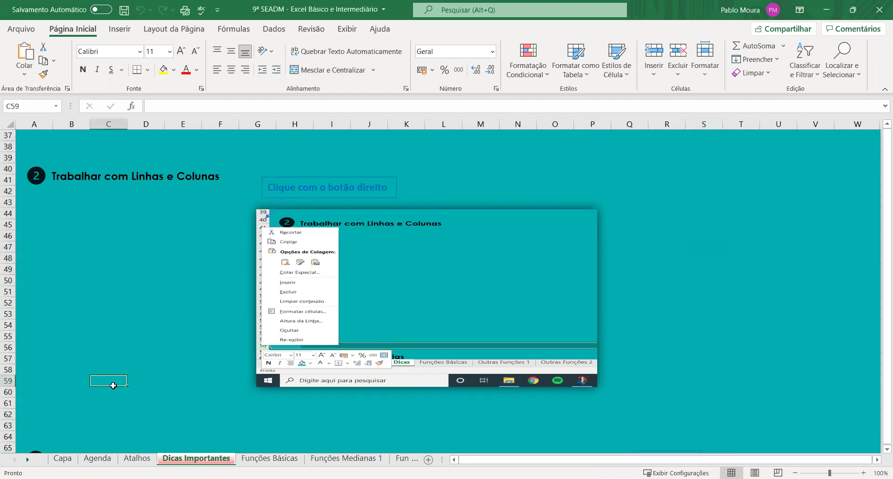
# - Select row 61 and bring up its row menu with Recortar, Copiar, Inserir, Excluir and Ocultar
pyautogui.click(7, 400)
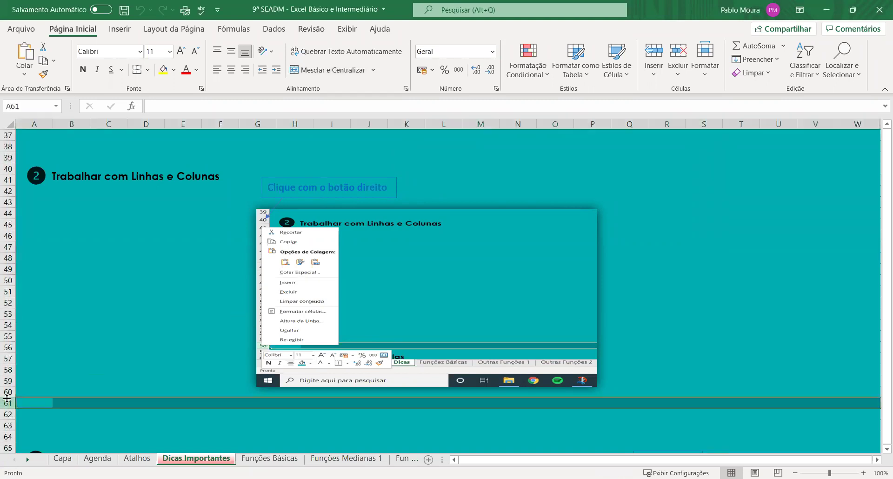
pyautogui.rightClick(8, 370)
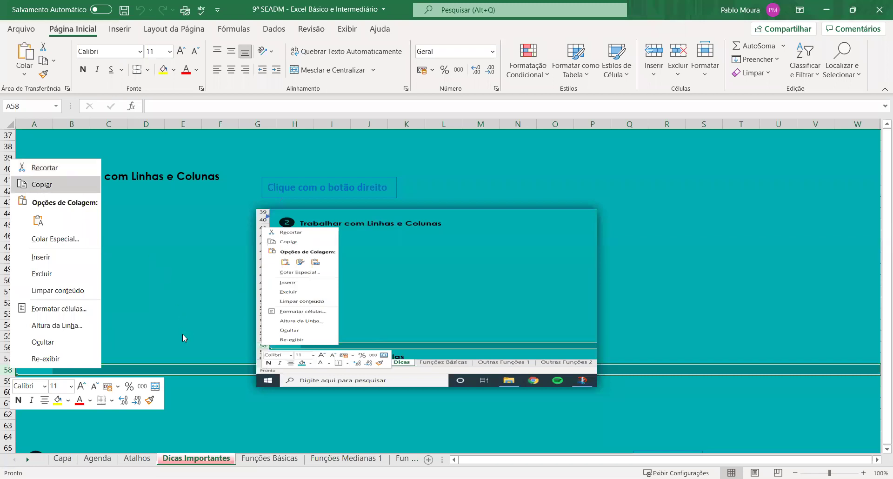
pyautogui.click(192, 407)
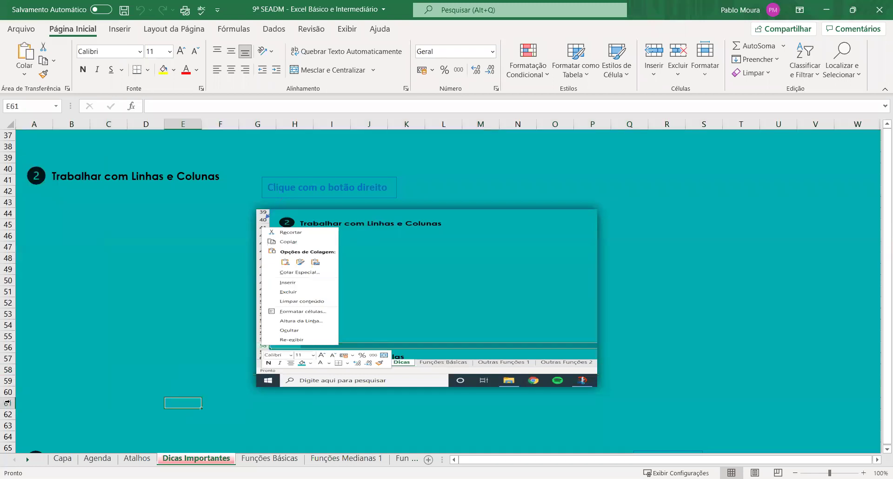
pyautogui.rightClick(7, 403)
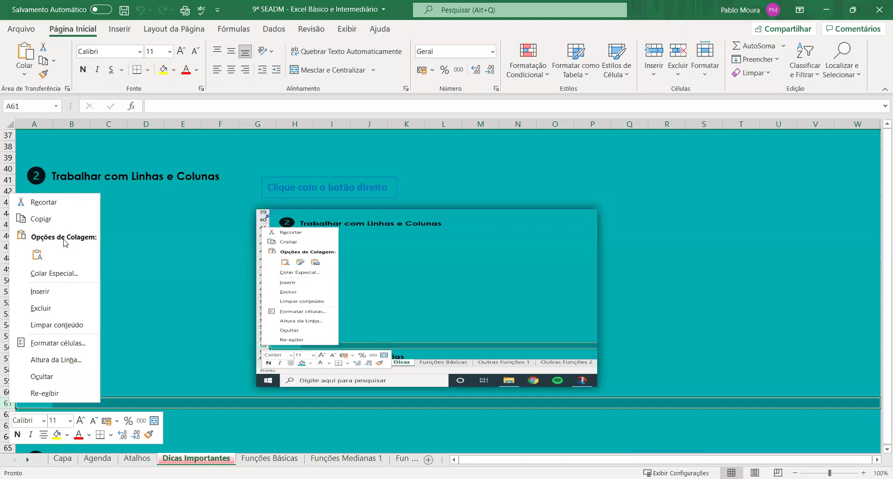
# - Insert a blank row at row 61, delete it again, then select row 62 and open its menu
pyautogui.click(52, 296)
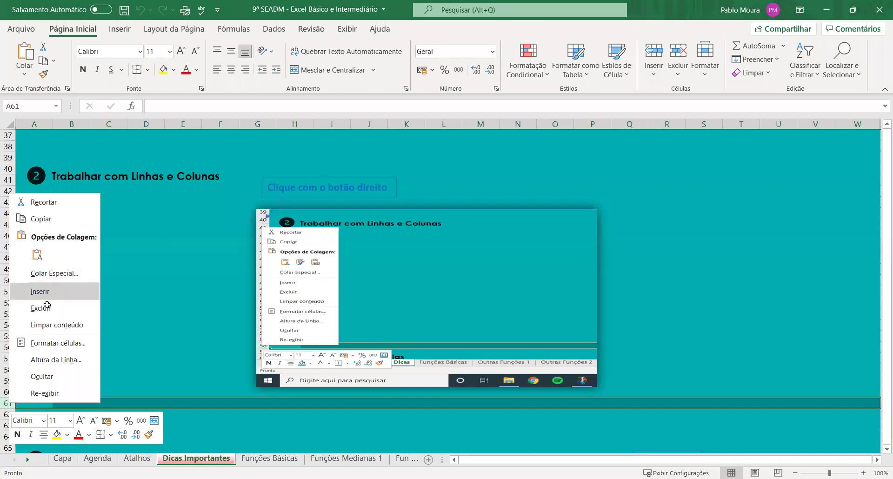
pyautogui.rightClick(7, 403)
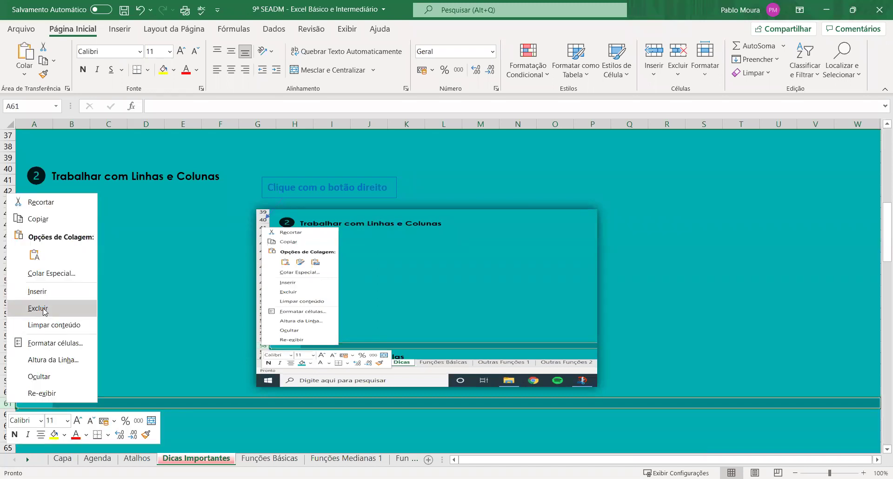
pyautogui.click(45, 310)
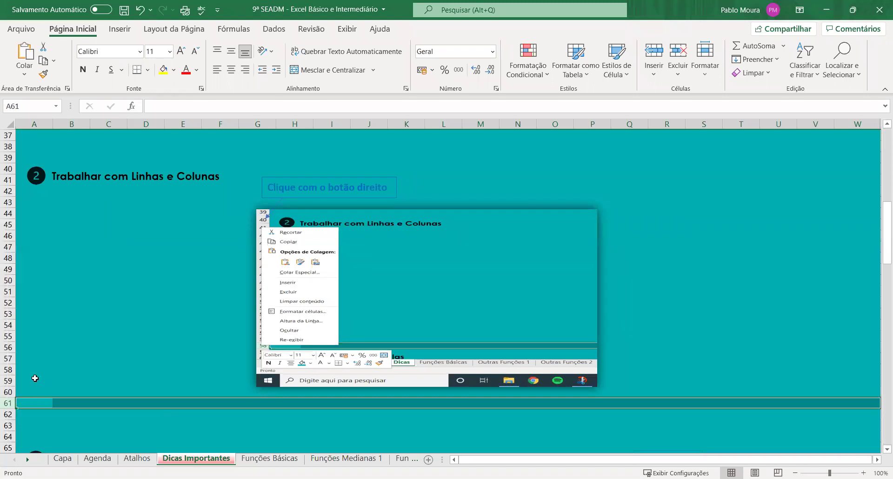
pyautogui.click(8, 413)
pyautogui.rightClick(7, 414)
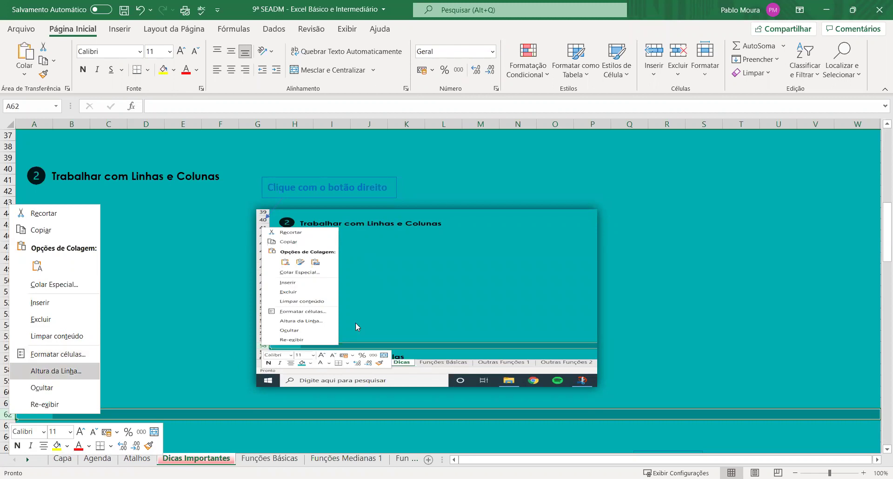
pyautogui.press('Return')
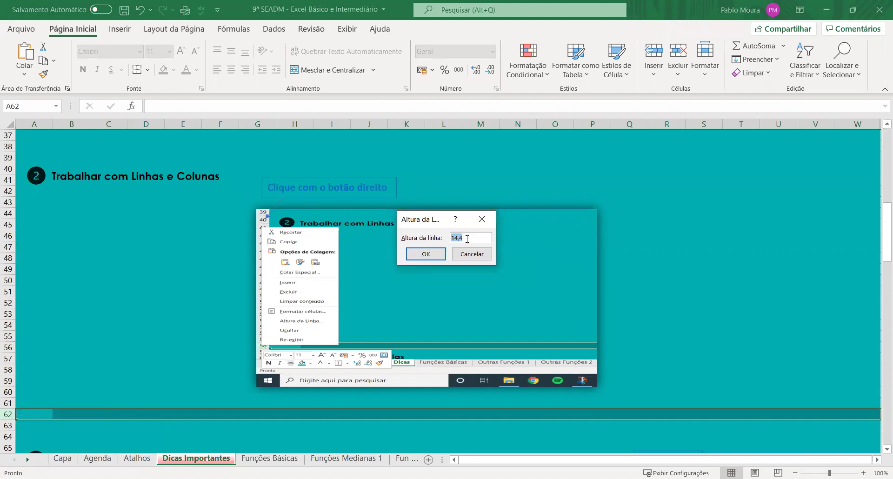
pyautogui.write('20')
pyautogui.click(426, 254)
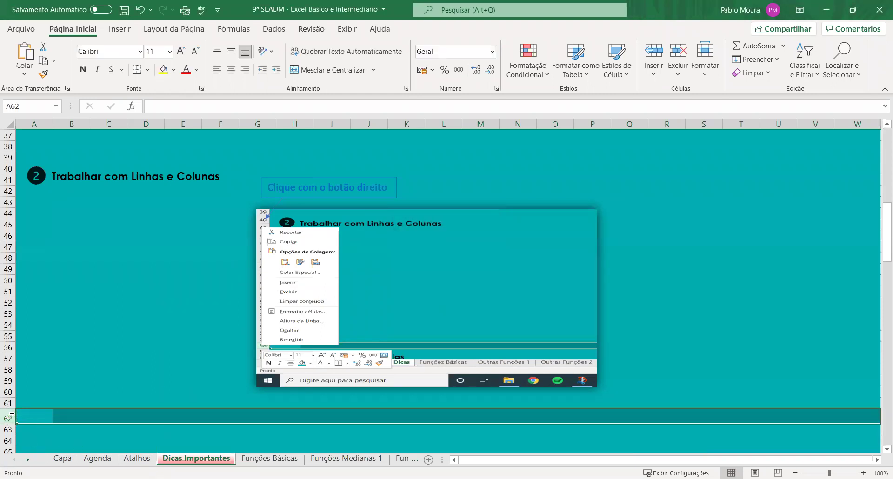
pyautogui.scroll(-2, 9, 389)
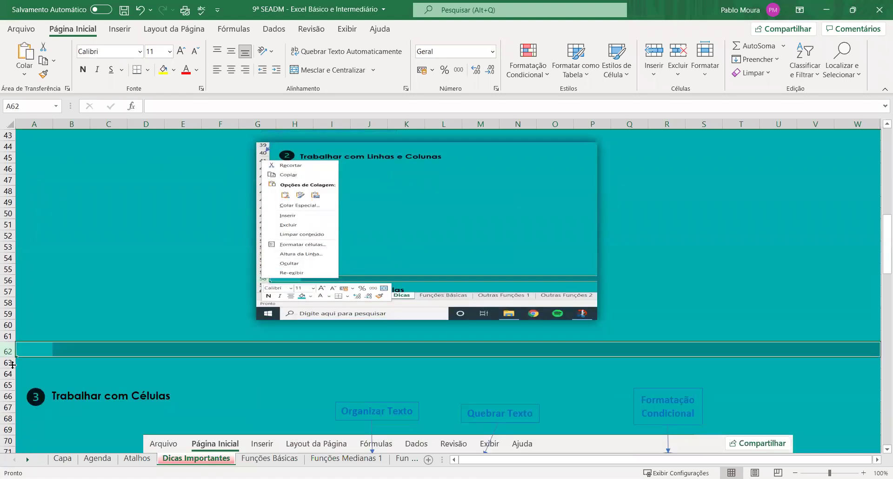
pyautogui.scroll(1, 12, 364)
pyautogui.press('Up')
pyautogui.press('Up')
pyautogui.press('Up')
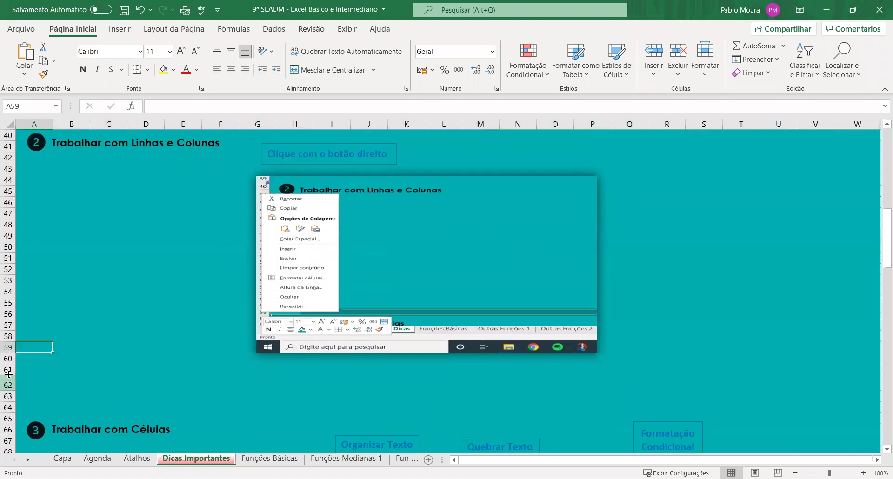
pyautogui.moveTo(8, 374); pyautogui.dragTo(9, 385)
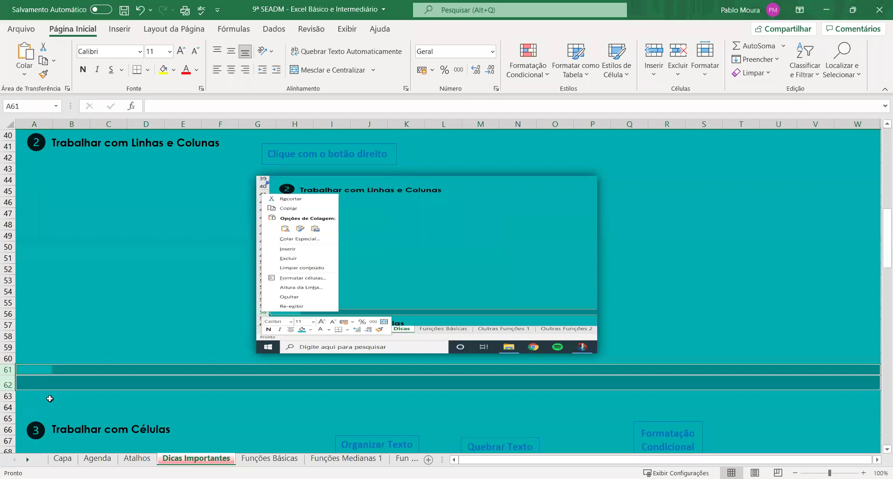
pyautogui.click(7, 384)
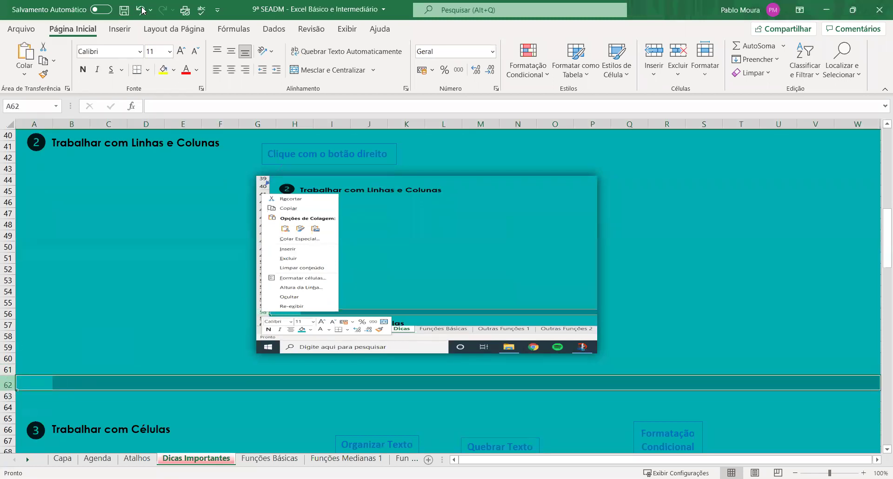
pyautogui.hotkey('ctrl', 'z')
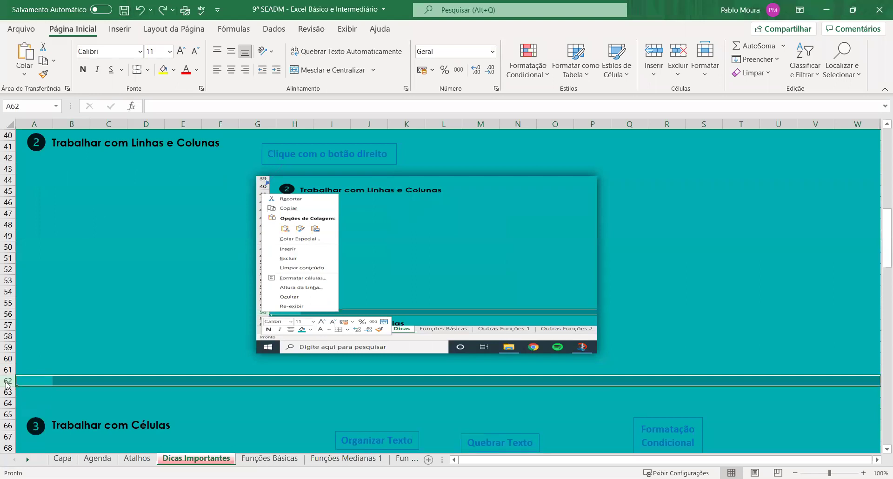
pyautogui.hotkey('shift', 'F10')
pyautogui.press('Escape')
# - Make row 61 about 56 pixels tall by dragging its border, then trim it slightly shorter
pyautogui.moveTo(7, 380); pyautogui.dragTo(8, 370)
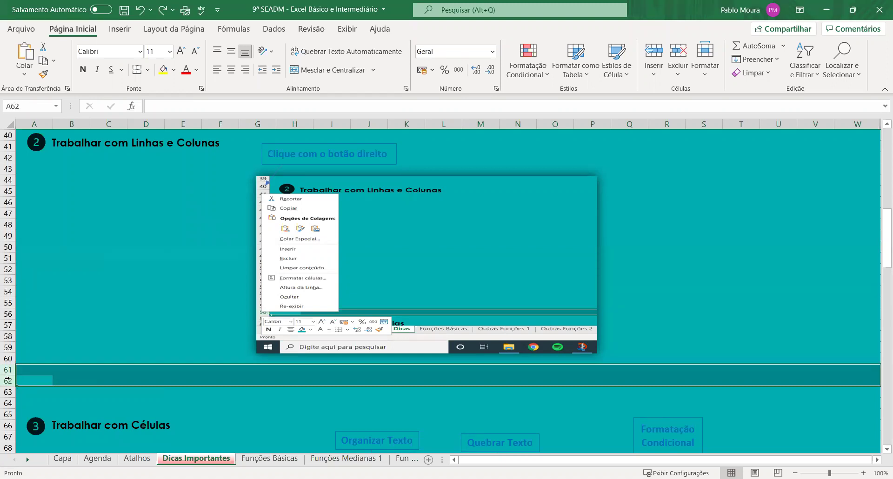
pyautogui.click(12, 383)
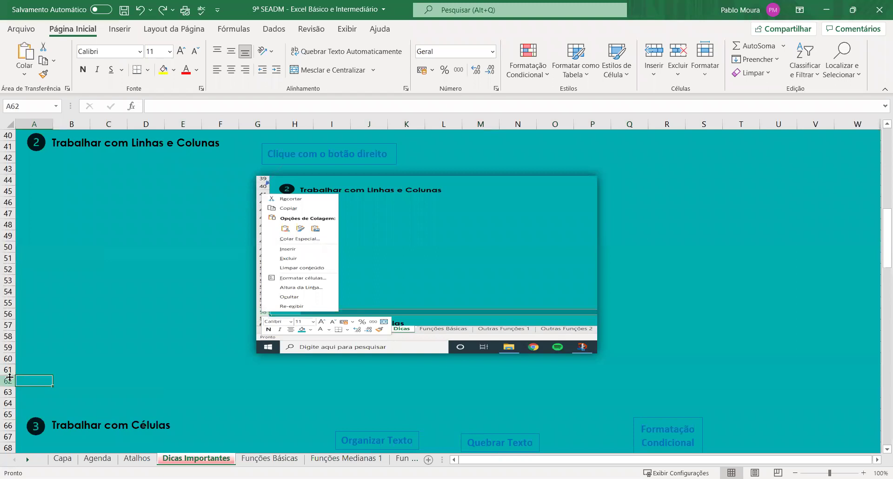
pyautogui.click(10, 382)
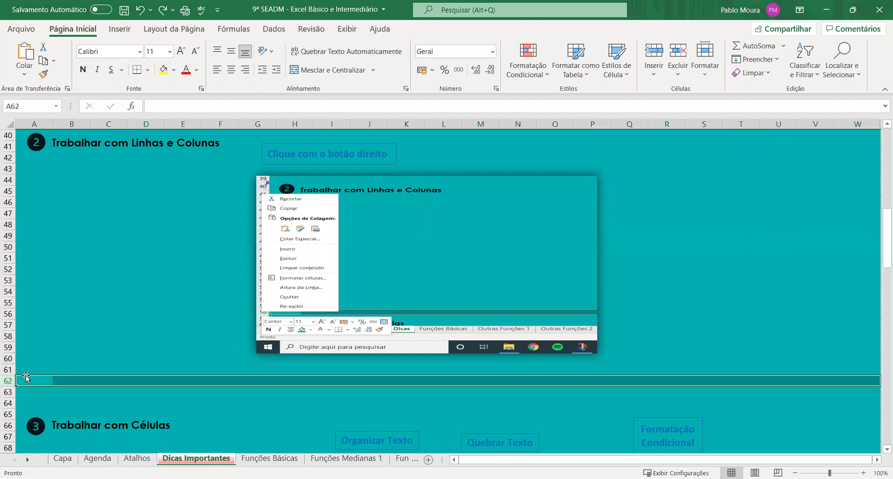
pyautogui.press('Up')
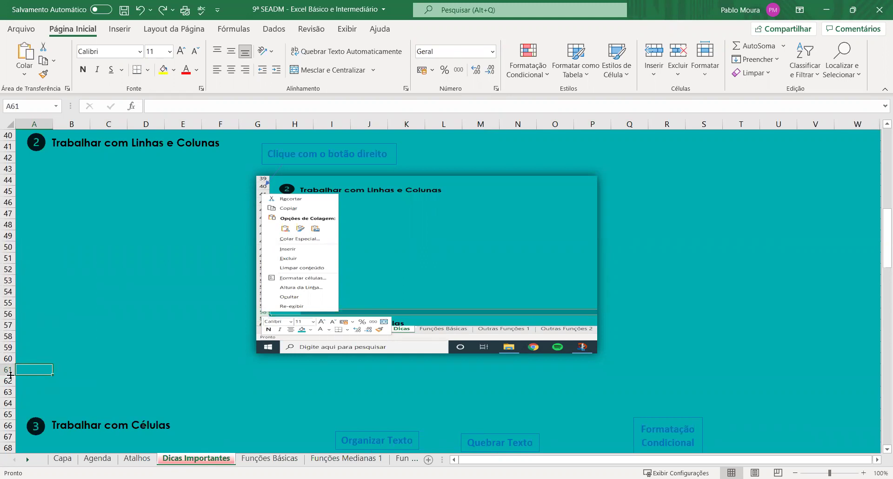
pyautogui.moveTo(10, 375); pyautogui.dragTo(12, 390)
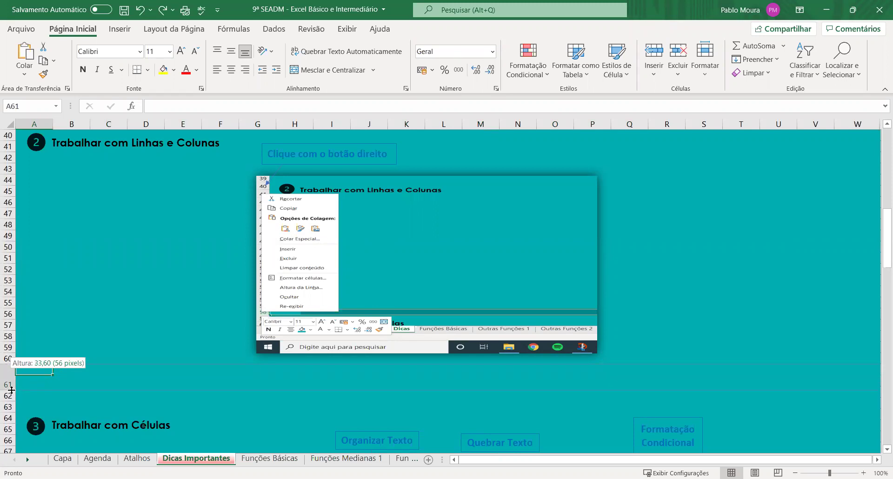
pyautogui.click(56, 406)
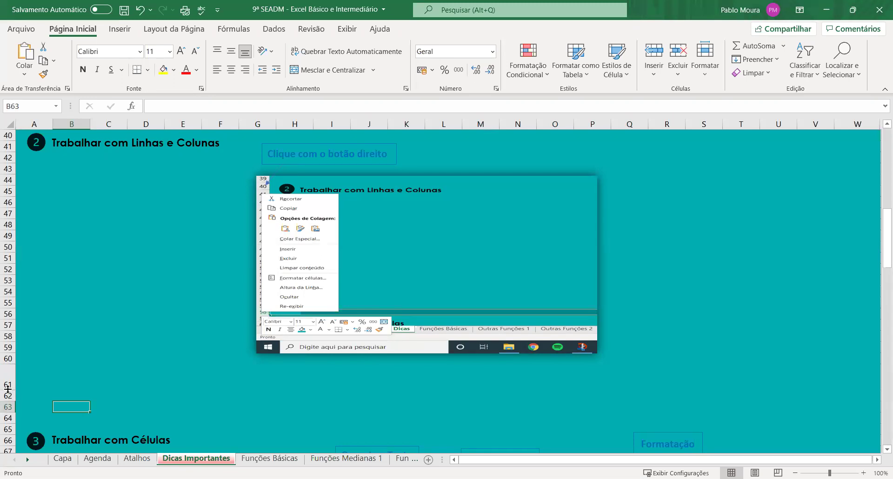
pyautogui.moveTo(7, 390); pyautogui.dragTo(10, 385)
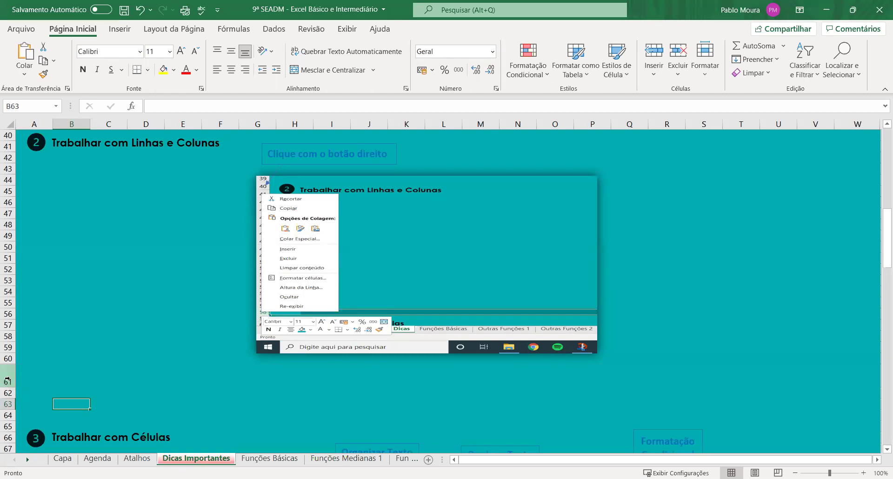
# - Hide row 61 with Ocultar from its row header menu
pyautogui.rightClick(8, 380)
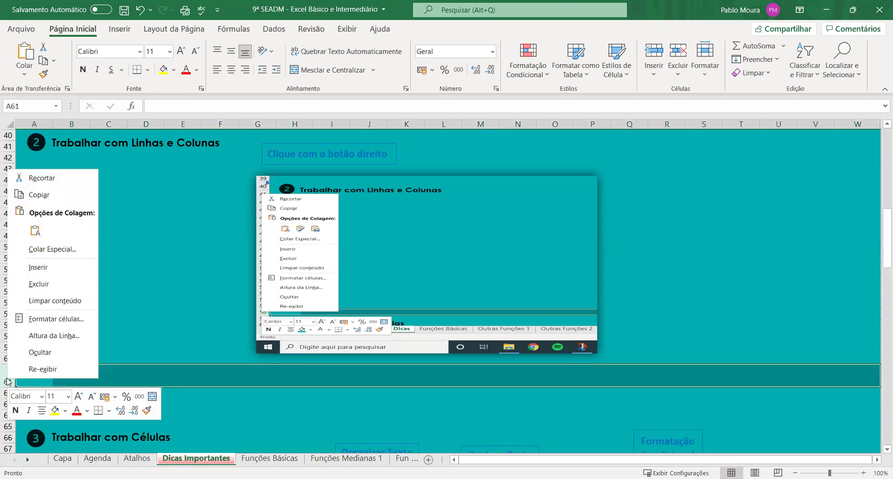
pyautogui.click(37, 354)
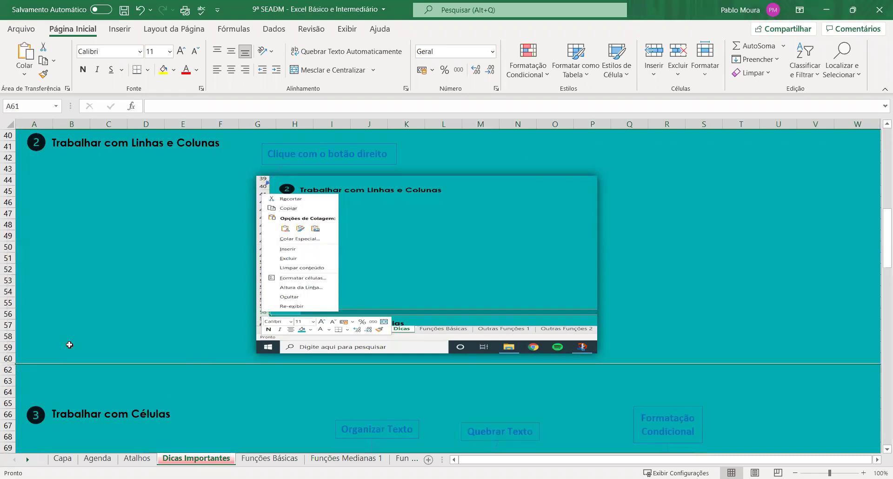
pyautogui.click(70, 337)
# - Select rows 60 and 62 and show the Re-exibir option at the hidden row's boundary
pyautogui.click(113, 392)
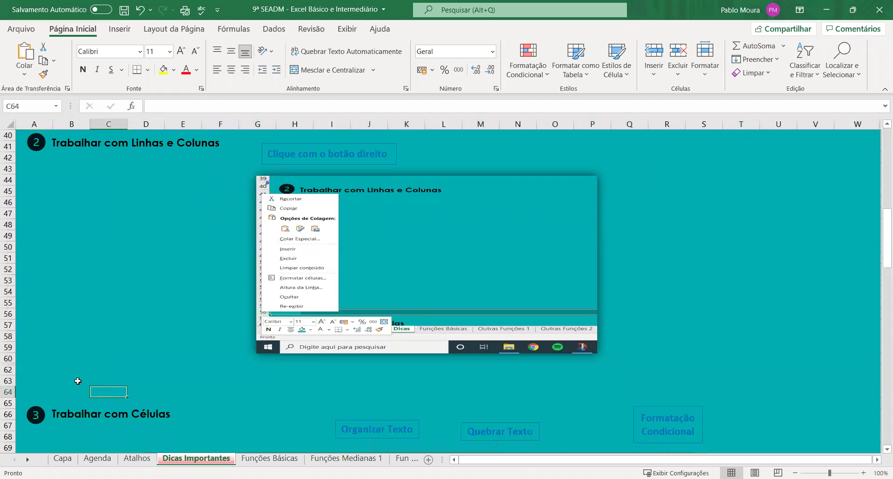
pyautogui.click(9, 357)
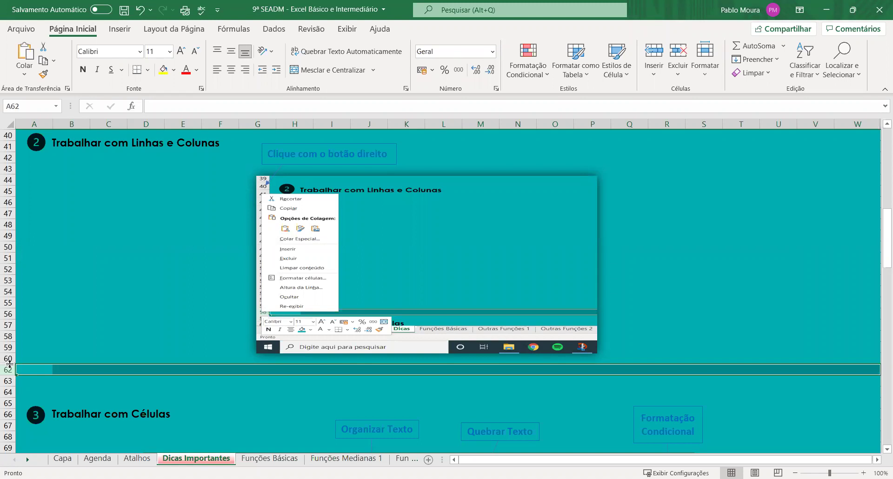
pyautogui.click(70, 390)
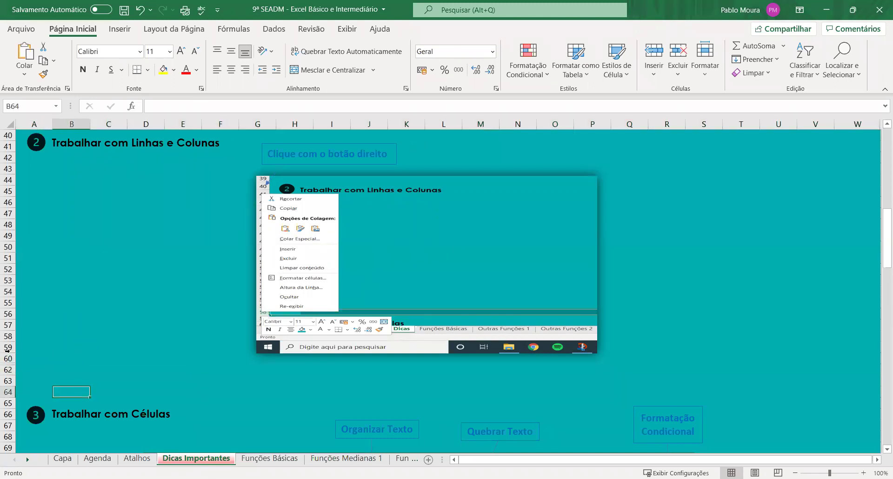
pyautogui.click(8, 371)
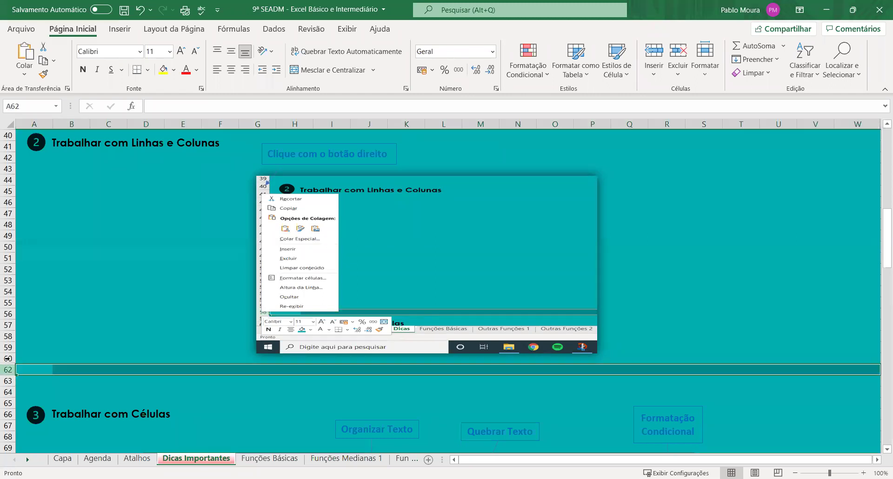
pyautogui.click(8, 358)
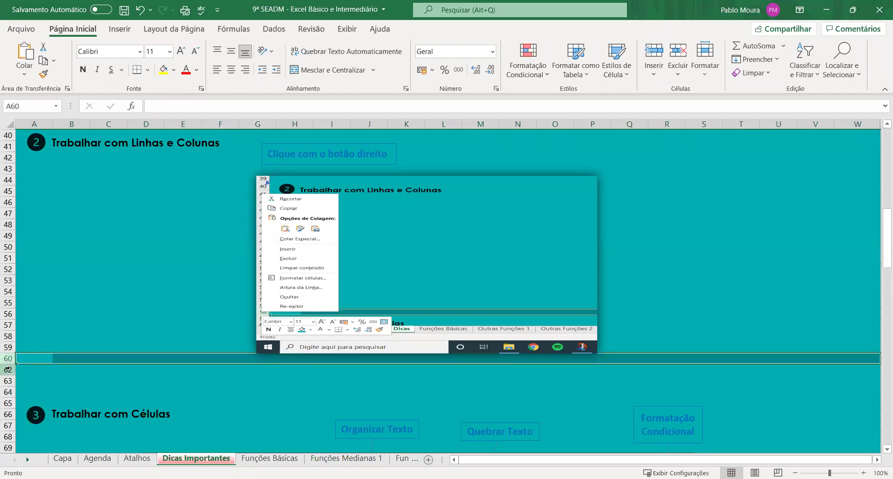
pyautogui.click(8, 369)
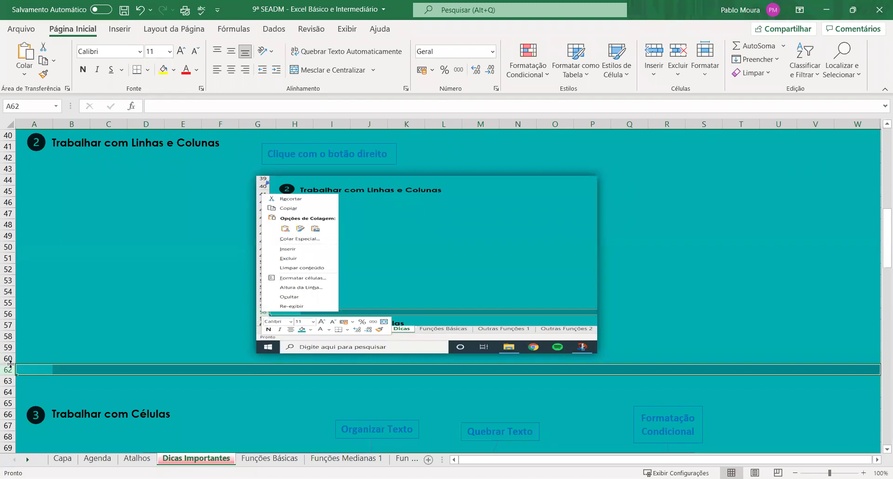
pyautogui.rightClick(11, 364)
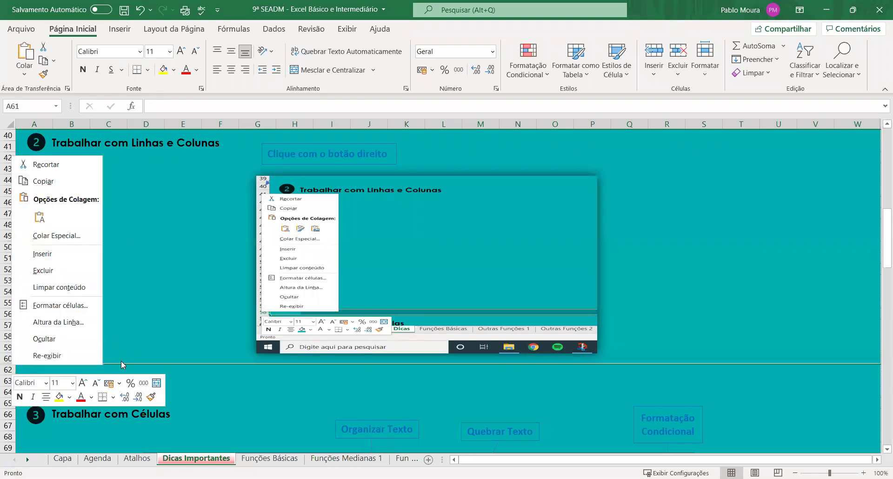
# - Unhide row 61 with Re-exibir, then undo that change
pyautogui.click(9, 371)
pyautogui.click(9, 370)
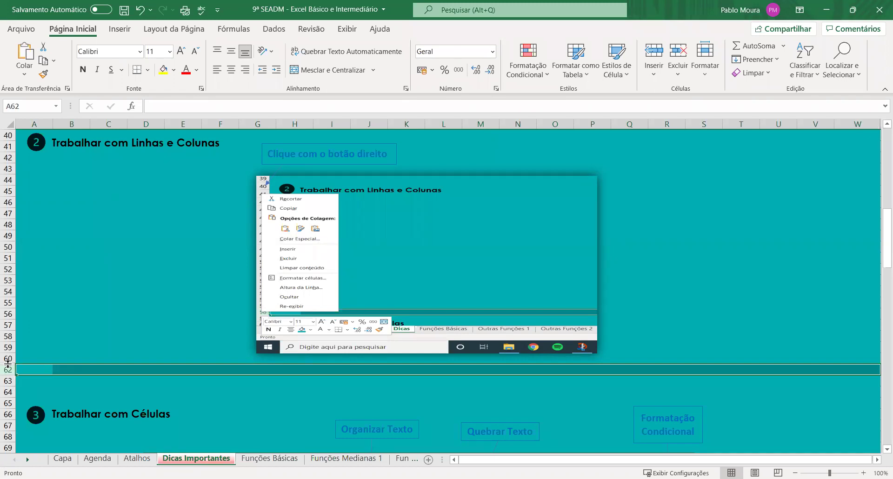
pyautogui.rightClick(8, 364)
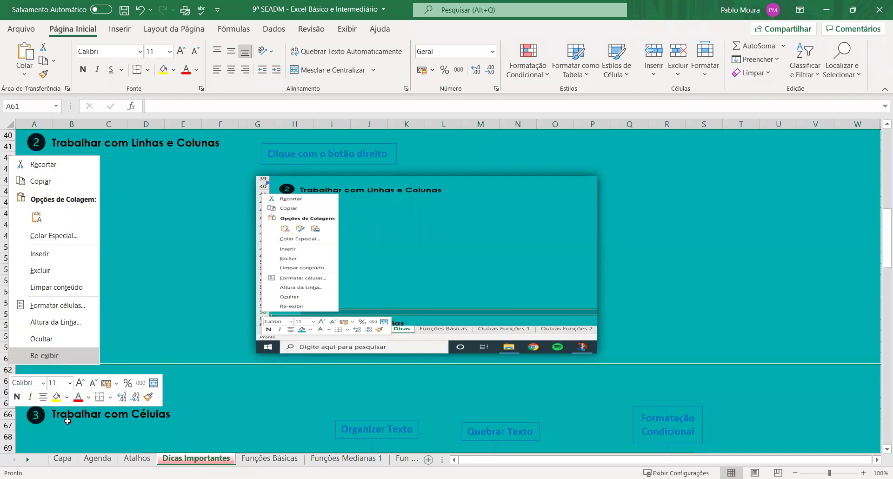
pyautogui.click(45, 355)
pyautogui.click(71, 404)
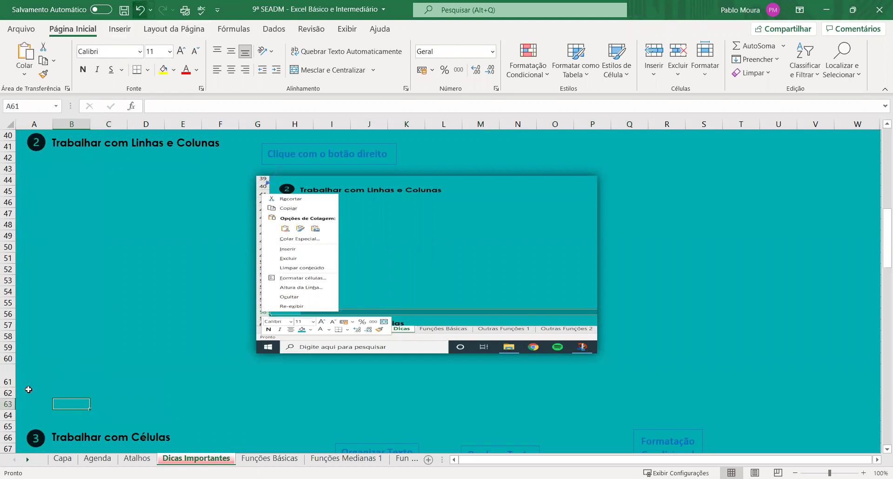
pyautogui.click(140, 9)
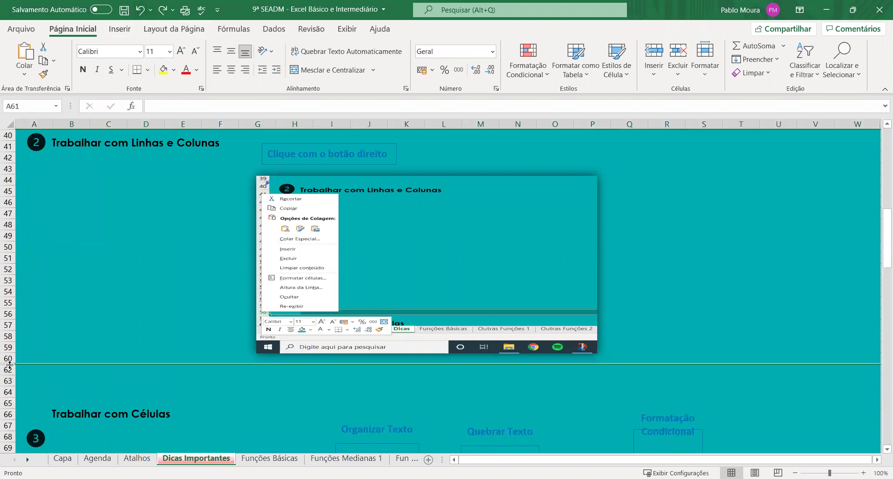
# - Unhide row 61 again between rows 60 and 62, then select column S
pyautogui.rightClick(9, 366)
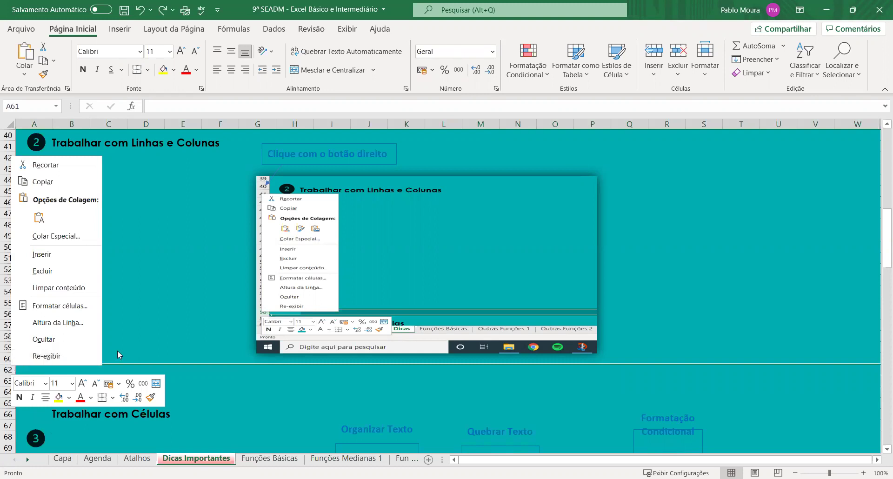
pyautogui.press('Escape')
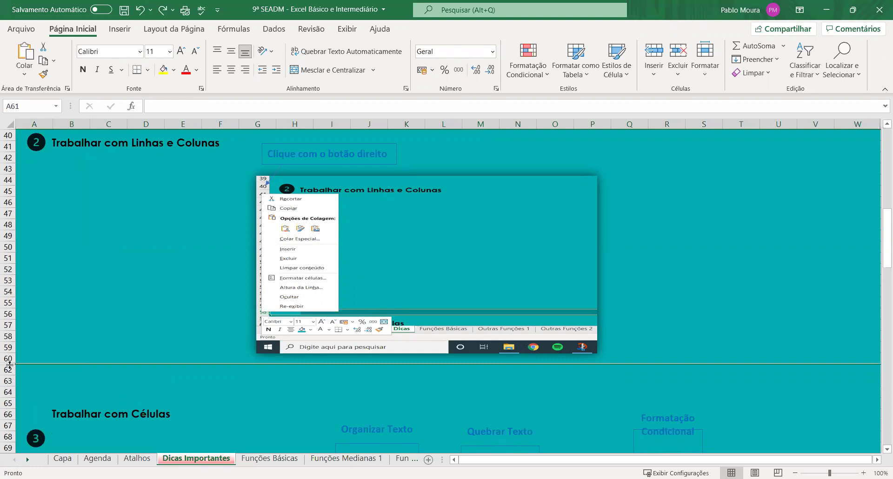
pyautogui.rightClick(10, 366)
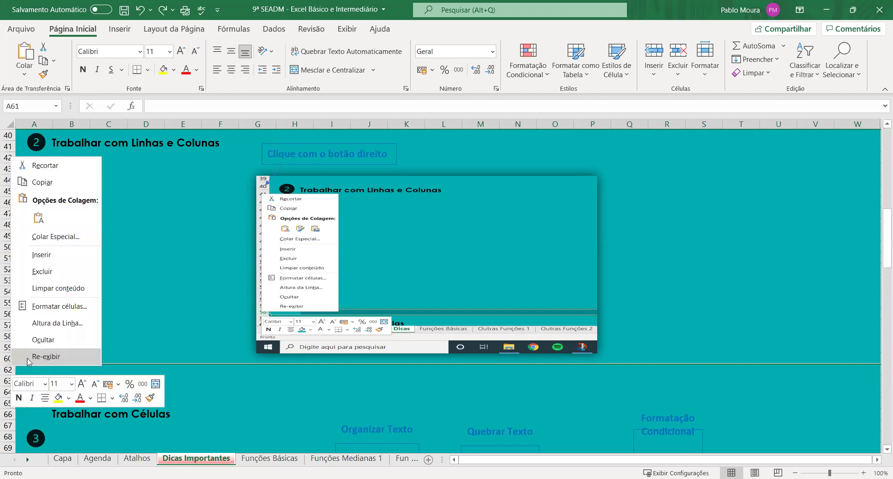
pyautogui.click(58, 356)
pyautogui.click(71, 403)
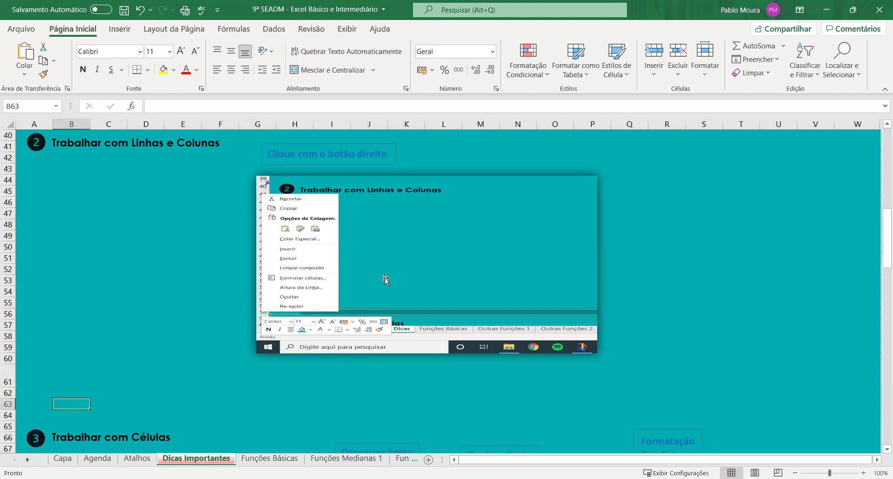
pyautogui.click(698, 123)
pyautogui.rightClick(698, 123)
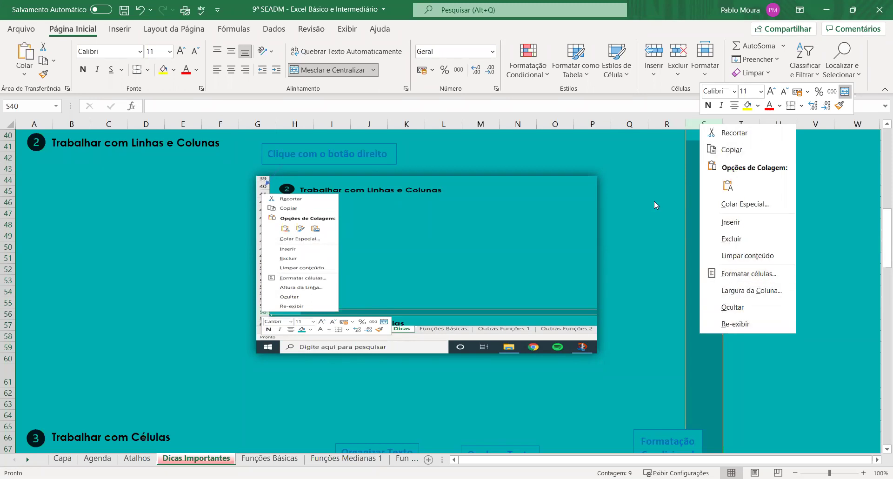
pyautogui.press('Escape')
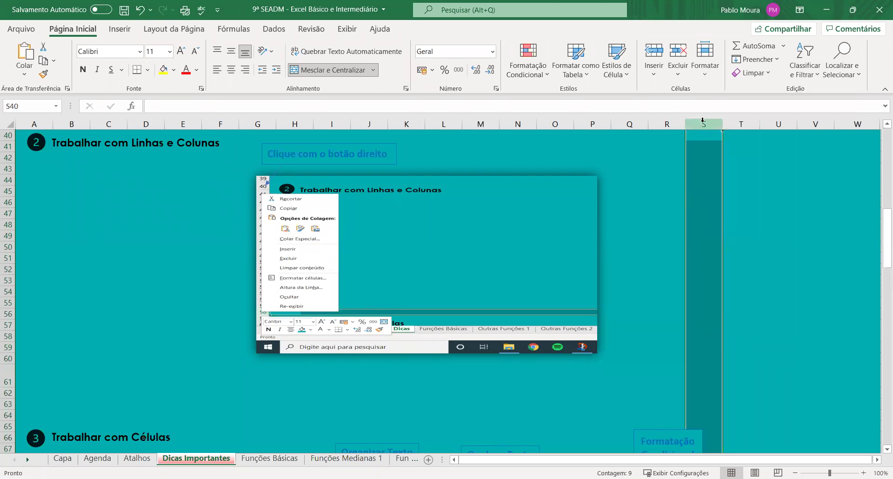
pyautogui.rightClick(703, 121)
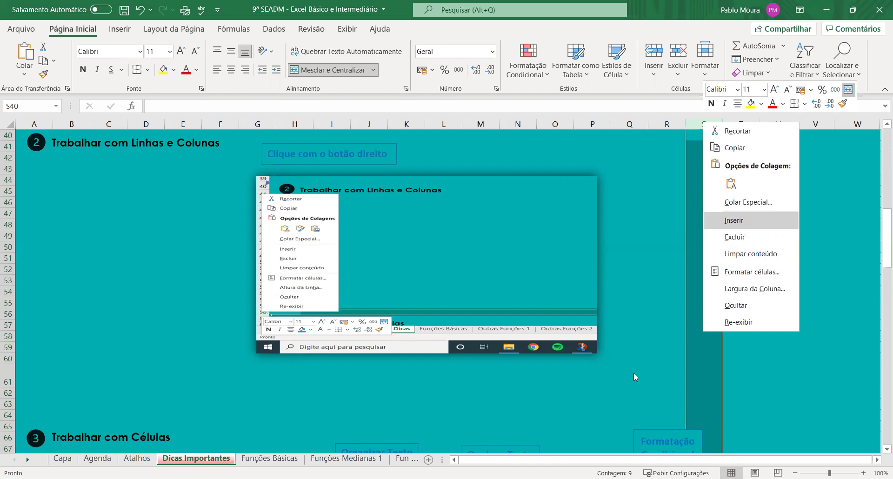
pyautogui.click(640, 356)
# - Scroll down to the '3 Trabalhar com Células' ribbon picture and select cell H83 below it
pyautogui.scroll(-1, 479, 278)
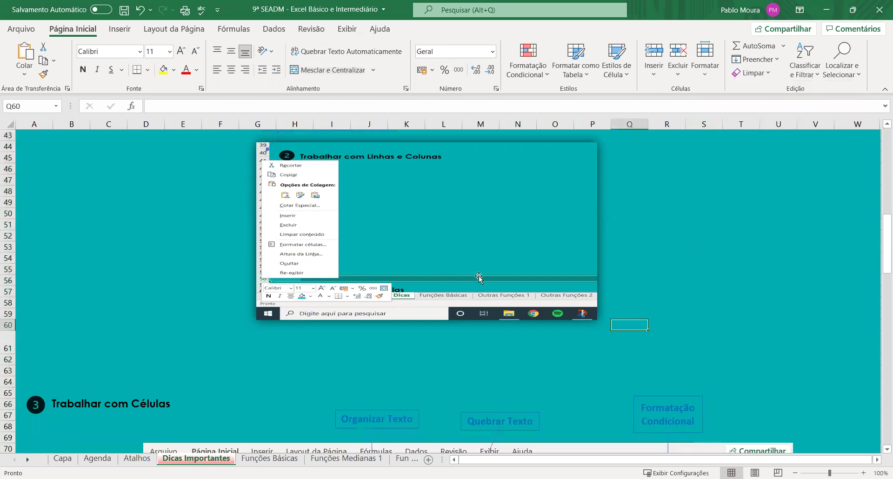
pyautogui.scroll(1, 358, 377)
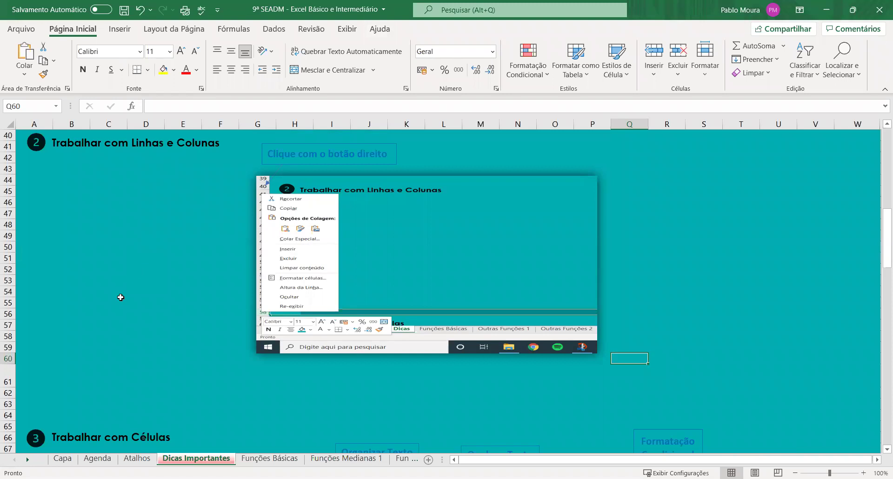
pyautogui.scroll(-1, 116, 304)
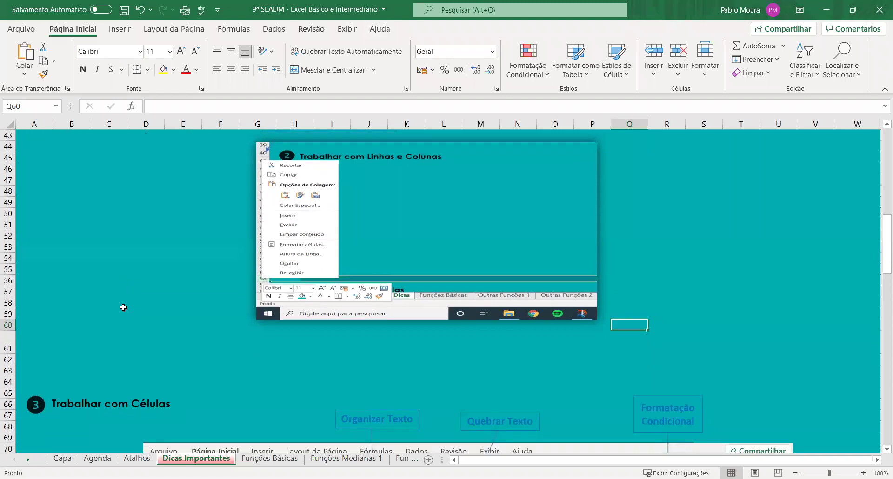
pyautogui.scroll(-1, 158, 272)
pyautogui.scroll(-1, 156, 275)
pyautogui.scroll(-2, 150, 278)
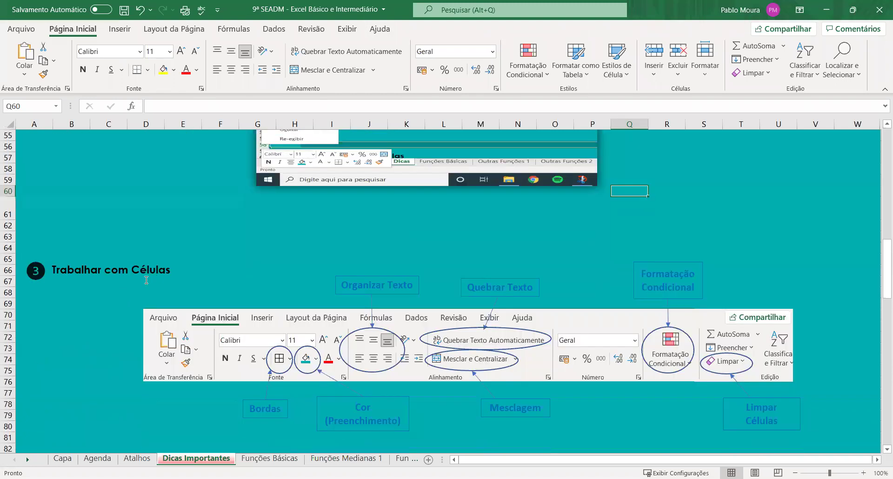
pyautogui.scroll(-1, 151, 263)
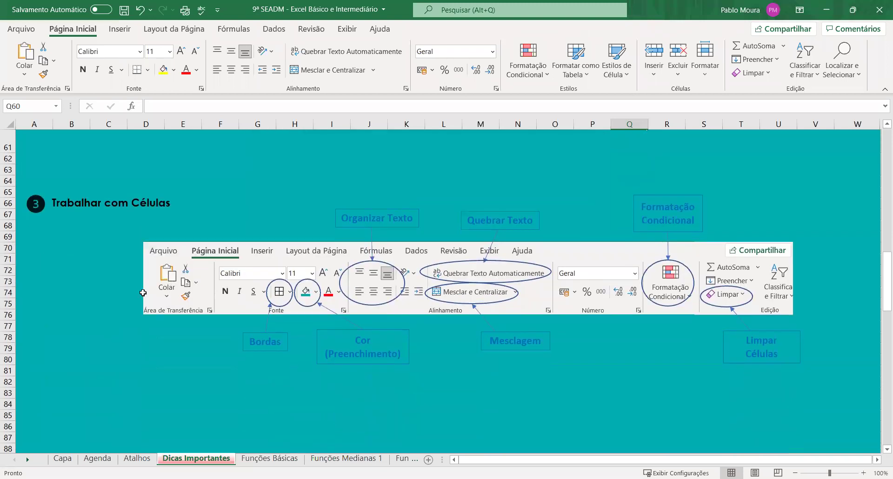
pyautogui.scroll(-1, 125, 304)
pyautogui.scroll(1, 118, 319)
pyautogui.click(290, 393)
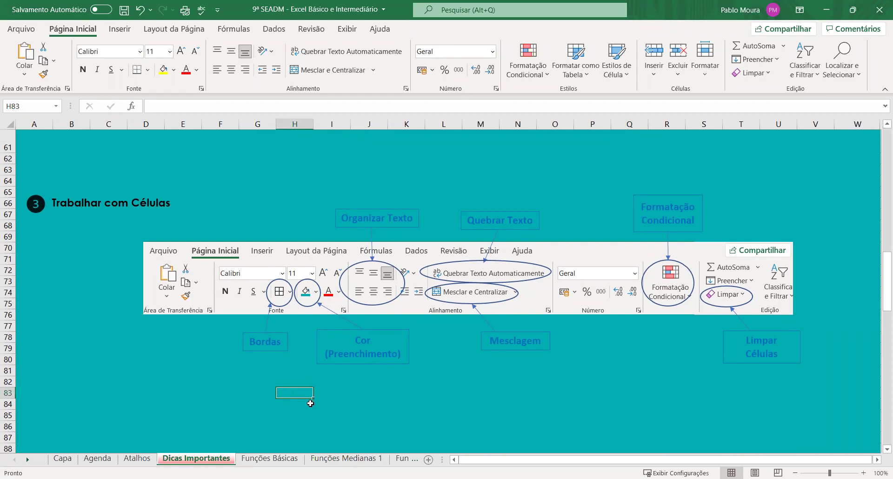
pyautogui.click(295, 124)
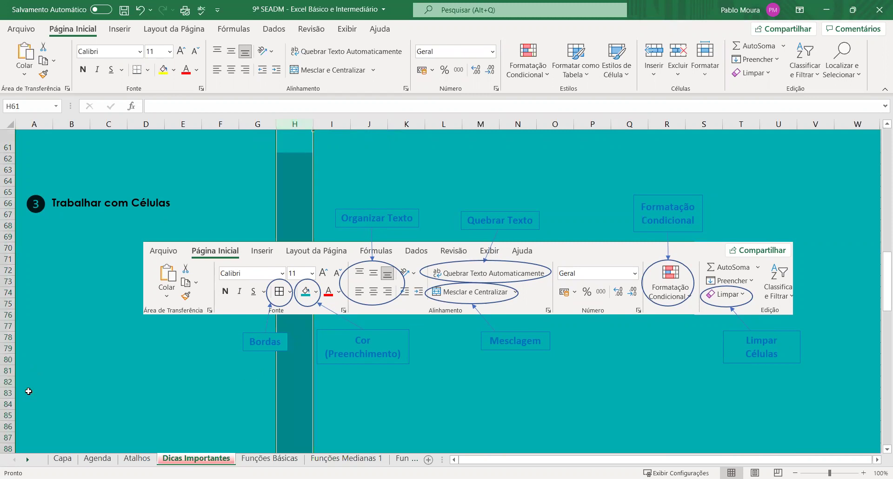
pyautogui.click(247, 399)
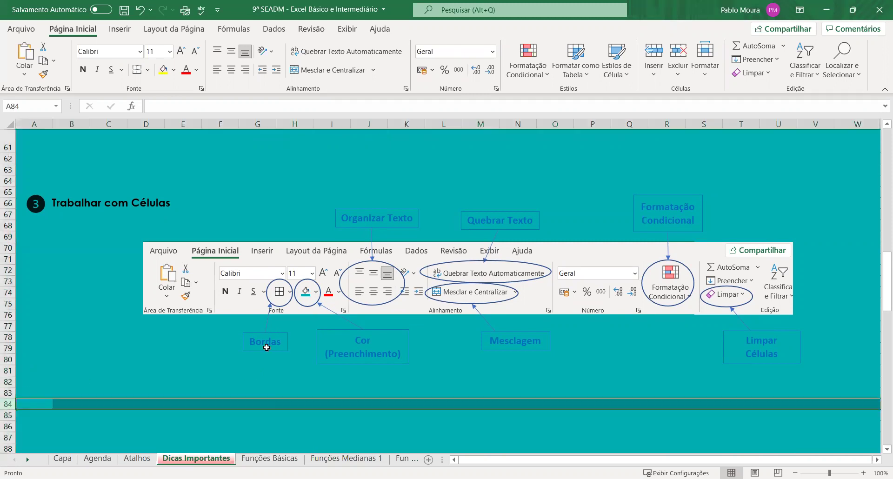
pyautogui.click(295, 124)
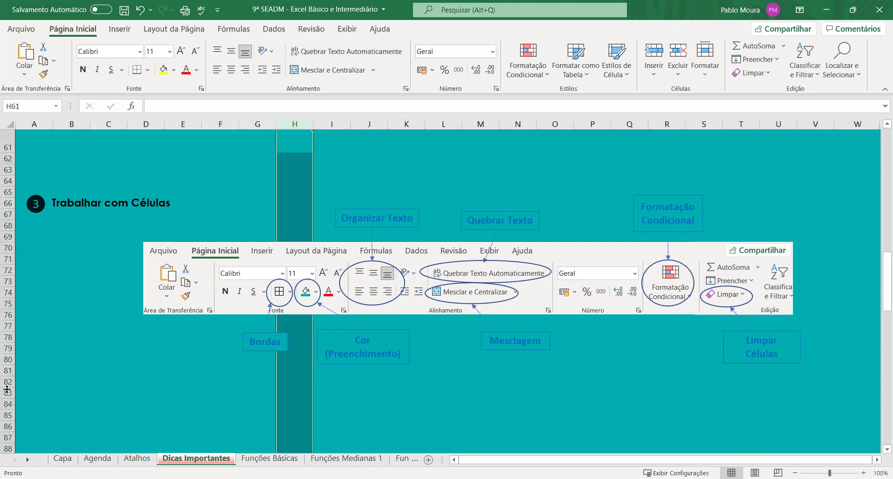
pyautogui.click(292, 393)
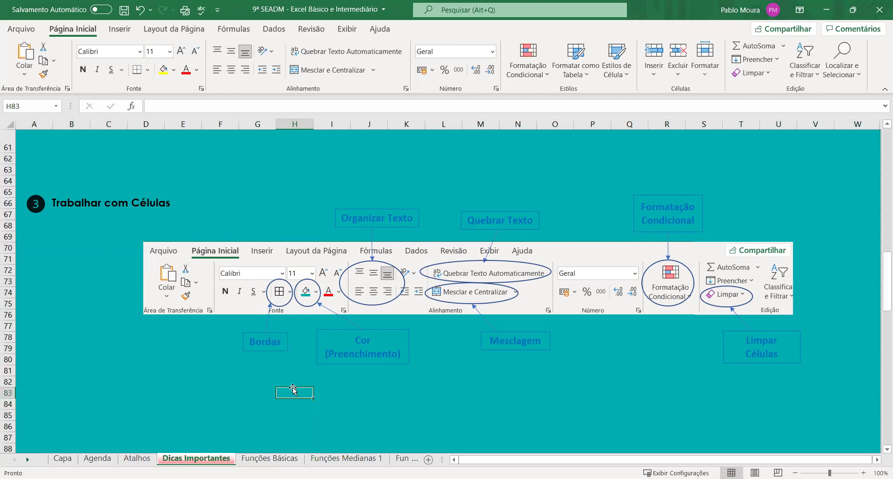
pyautogui.scroll(-2, 297, 401)
pyautogui.click(297, 368)
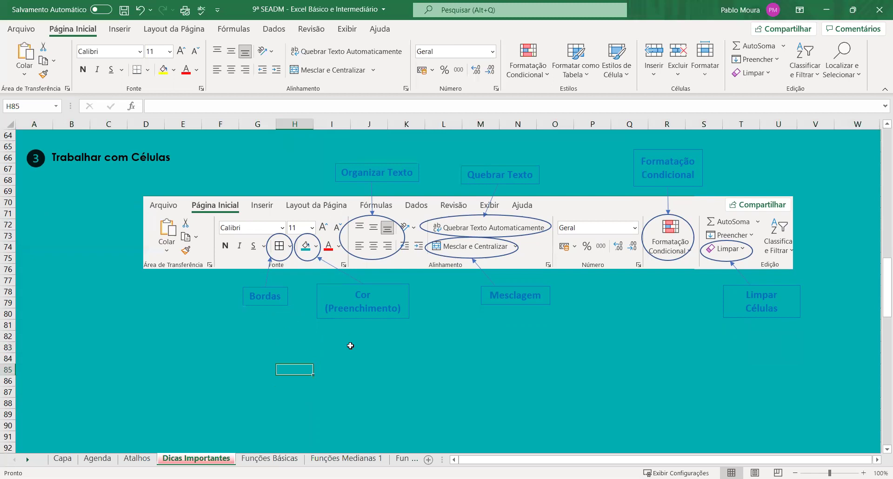
pyautogui.click(258, 356)
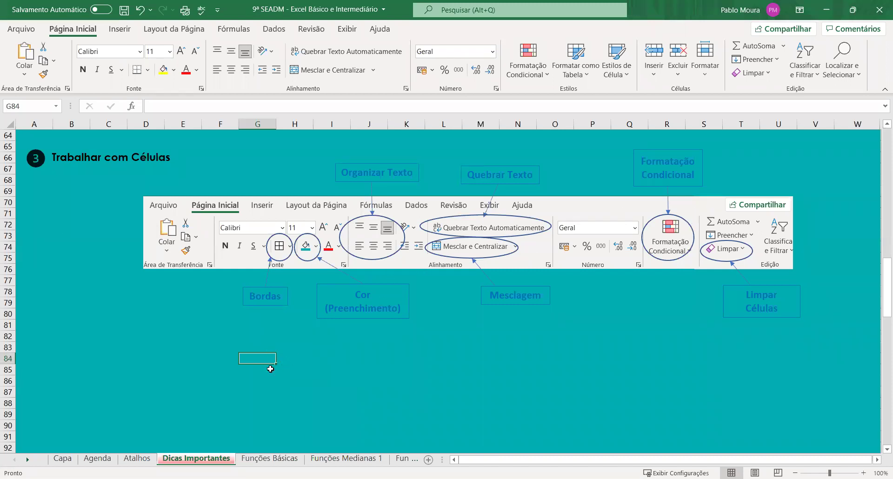
pyautogui.click(297, 359)
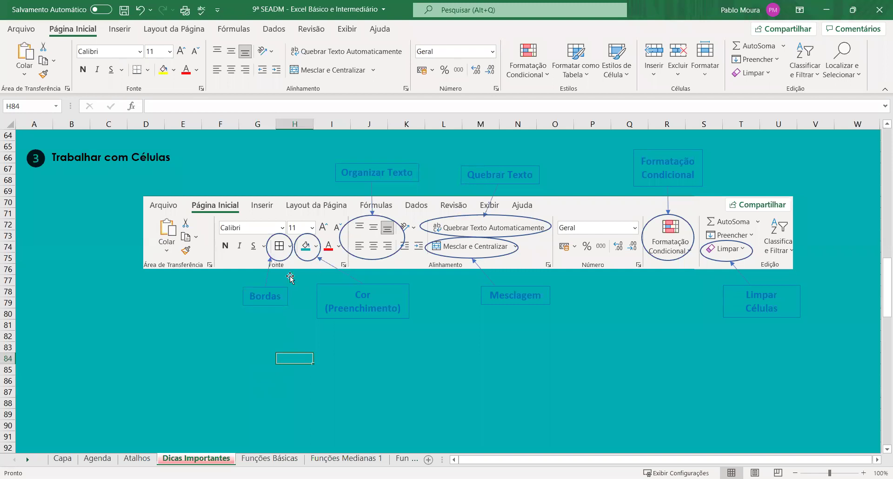
pyautogui.press('Left')
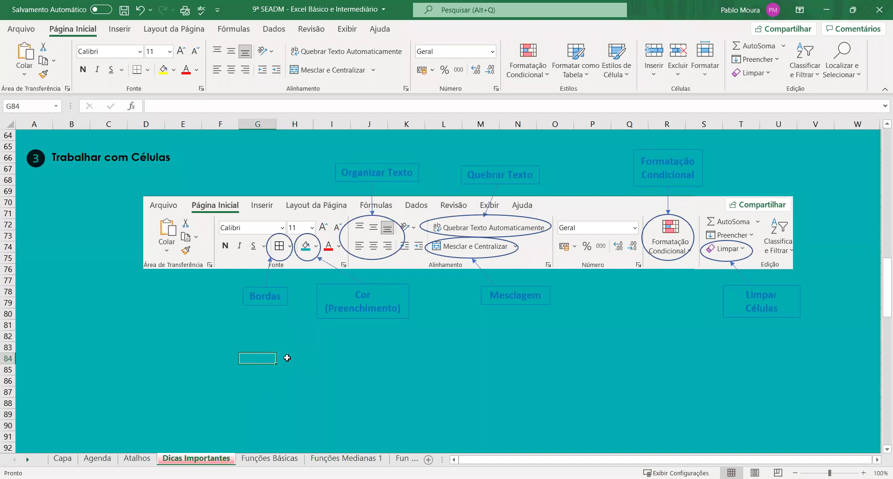
pyautogui.press('Right')
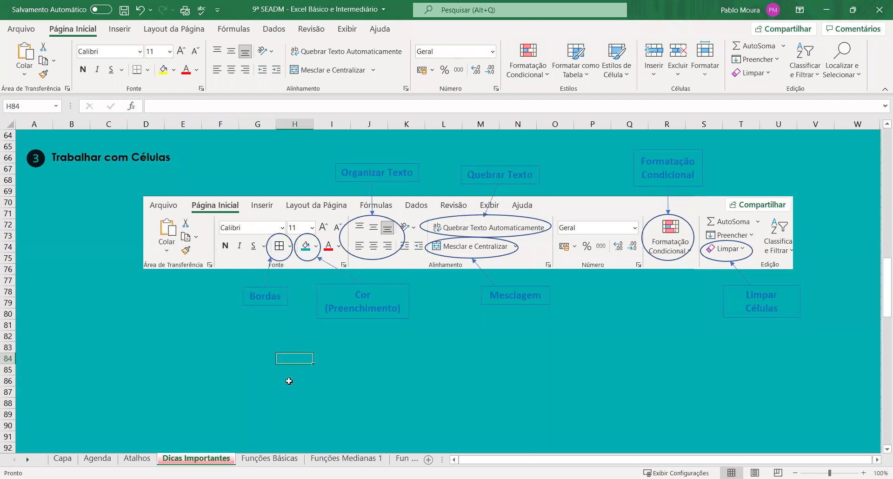
pyautogui.press('Down')
pyautogui.press('Down')
pyautogui.press('Up')
pyautogui.press('Up')
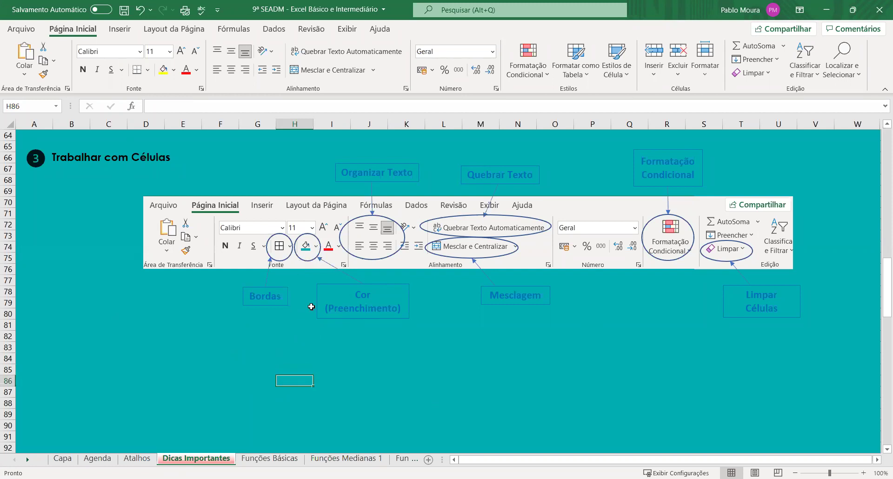
# - Fill E84:T87 with Azul, Ênfase 1, Mais Claro 40%
pyautogui.moveTo(179, 360); pyautogui.dragTo(302, 391)
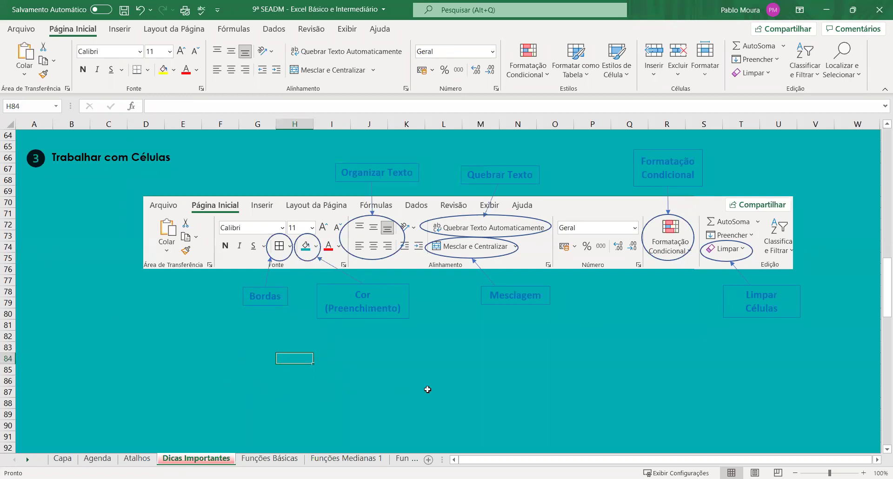
pyautogui.moveTo(685, 385); pyautogui.dragTo(184, 357)
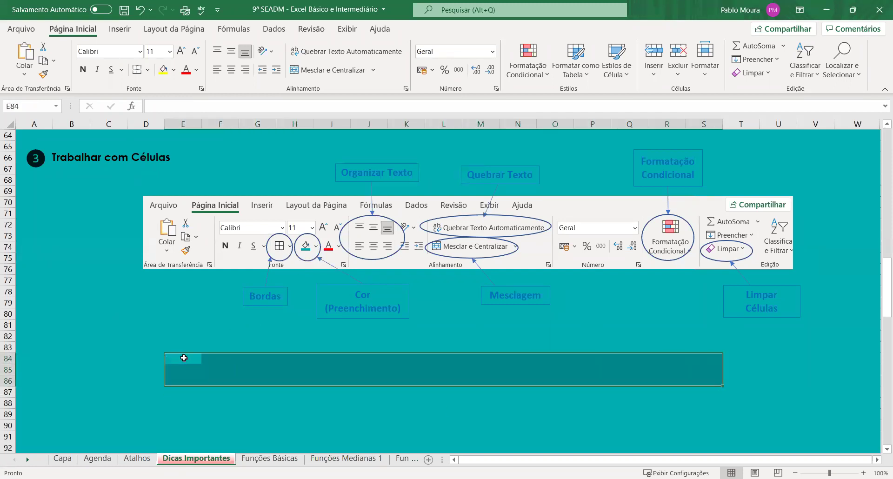
pyautogui.moveTo(184, 358); pyautogui.dragTo(726, 393)
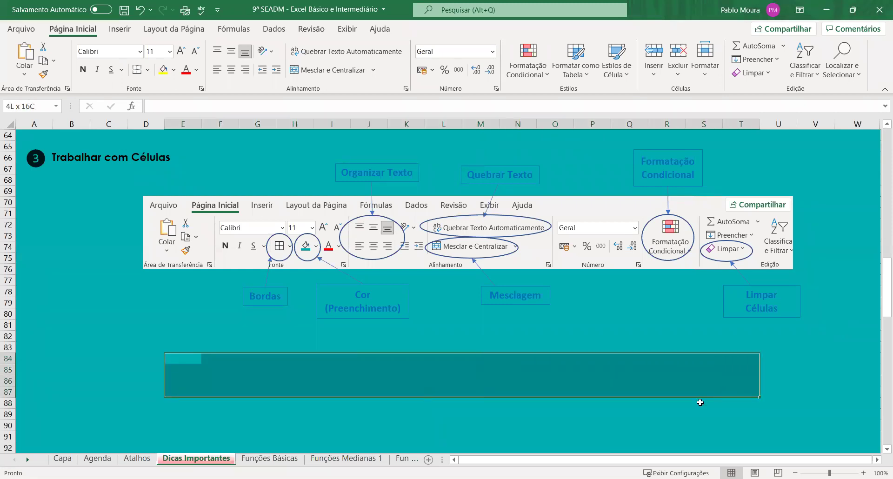
pyautogui.click(175, 71)
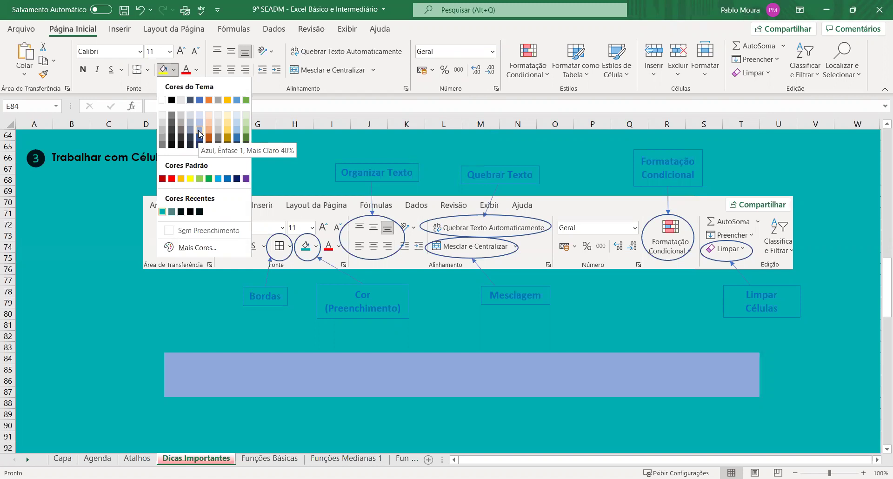
pyautogui.click(200, 134)
pyautogui.click(285, 423)
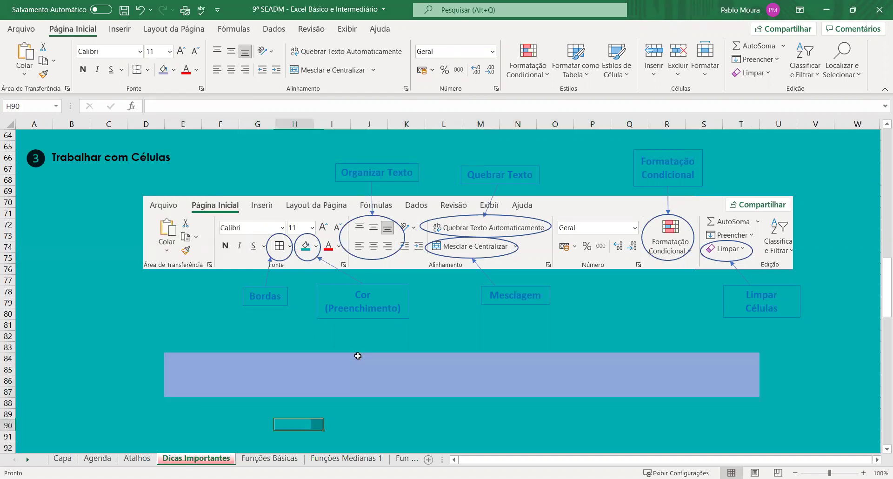
# - Reselect the blue block E84:T87 to check it, then select cell O91
pyautogui.moveTo(183, 359); pyautogui.dragTo(744, 393)
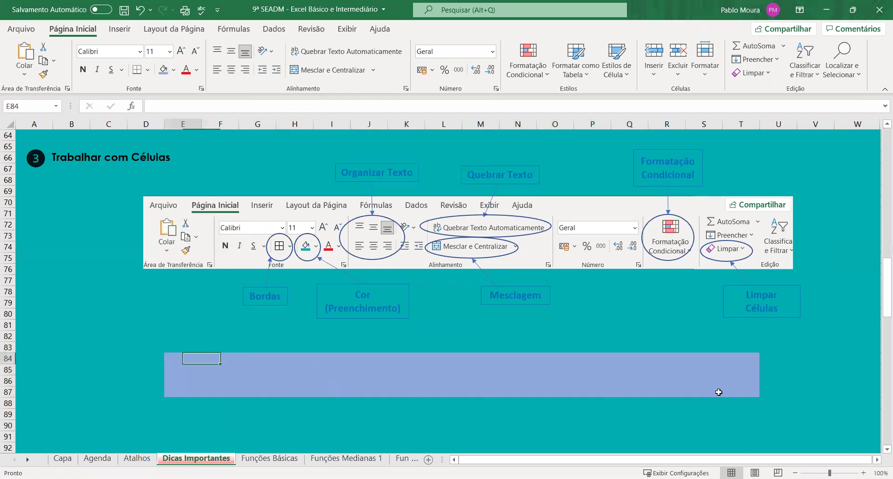
pyautogui.click(549, 433)
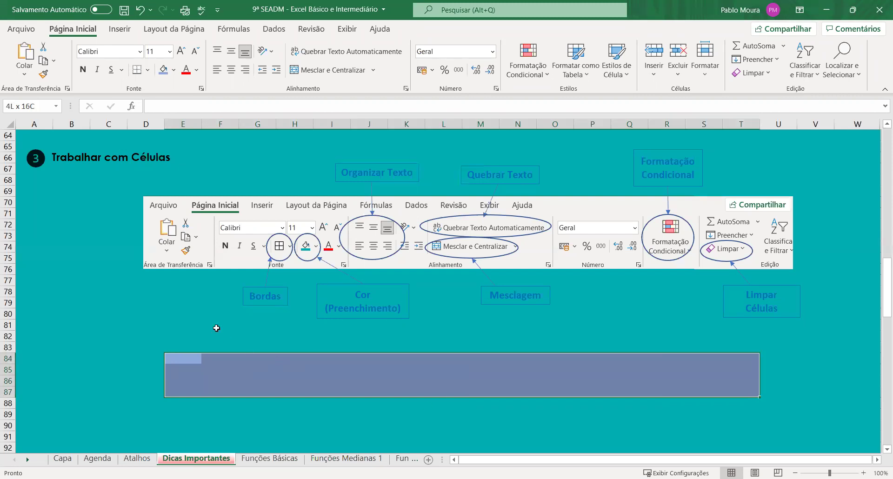
pyautogui.click(175, 70)
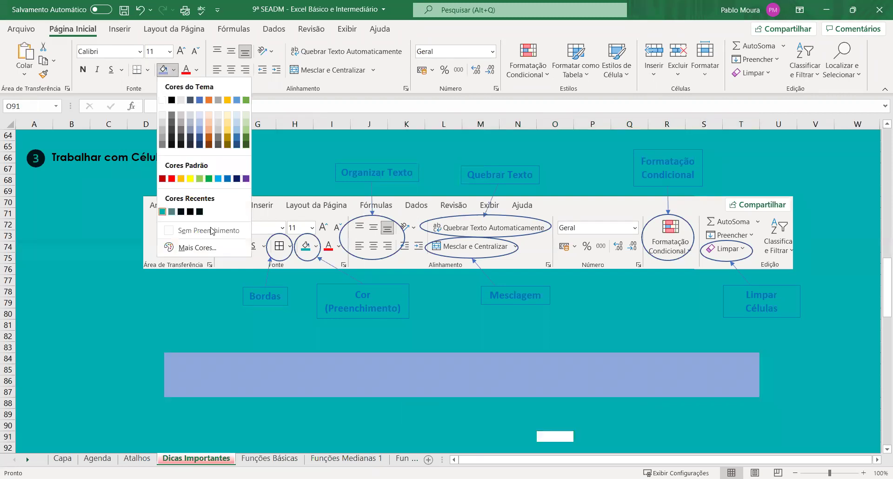
# - In Mais Cores, pick a hexagon blue and lighten it to RGB 47/97/255 (#2F61FF) for O91
pyautogui.click(197, 248)
pyautogui.moveTo(360, 235); pyautogui.dragTo(341, 217)
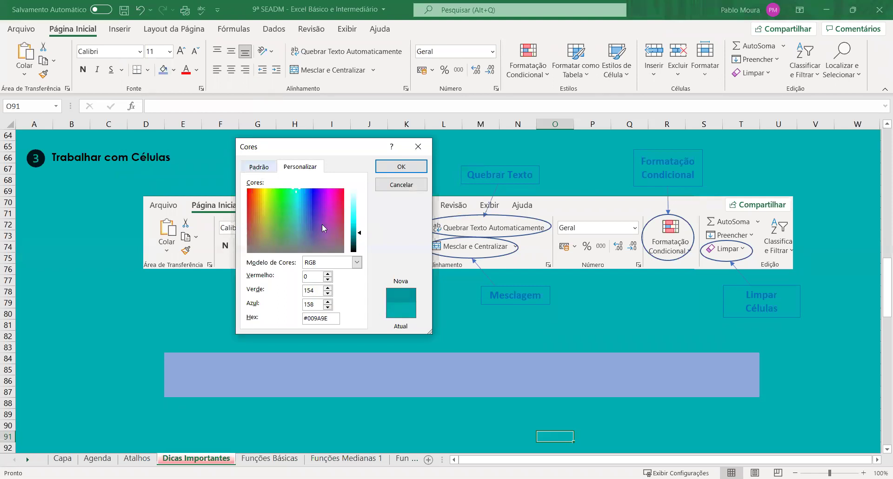
pyautogui.click(258, 167)
pyautogui.click(286, 200)
pyautogui.click(280, 198)
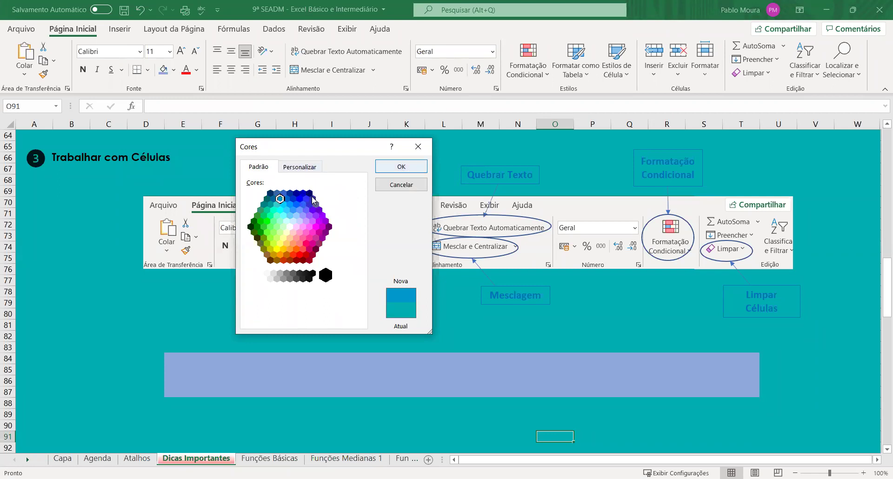
pyautogui.click(300, 166)
pyautogui.hotkey('ctrl', 'Tab')
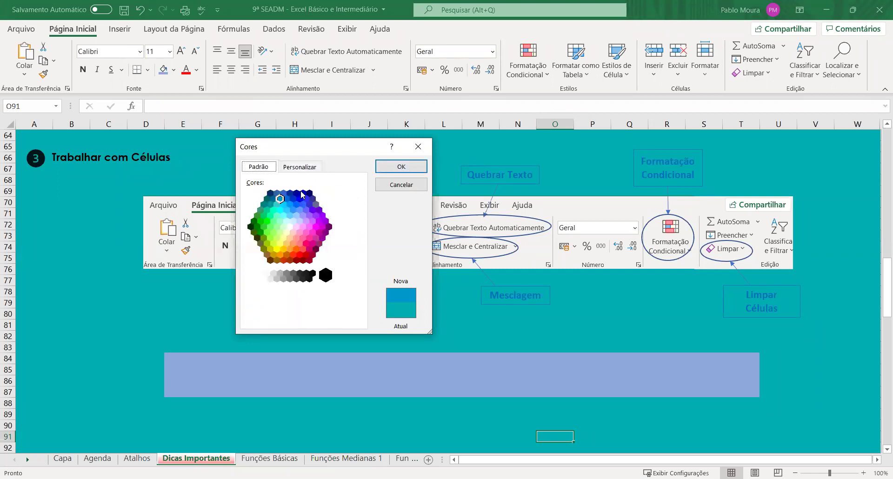
pyautogui.click(302, 194)
pyautogui.click(297, 166)
pyautogui.moveTo(361, 228); pyautogui.dragTo(359, 215)
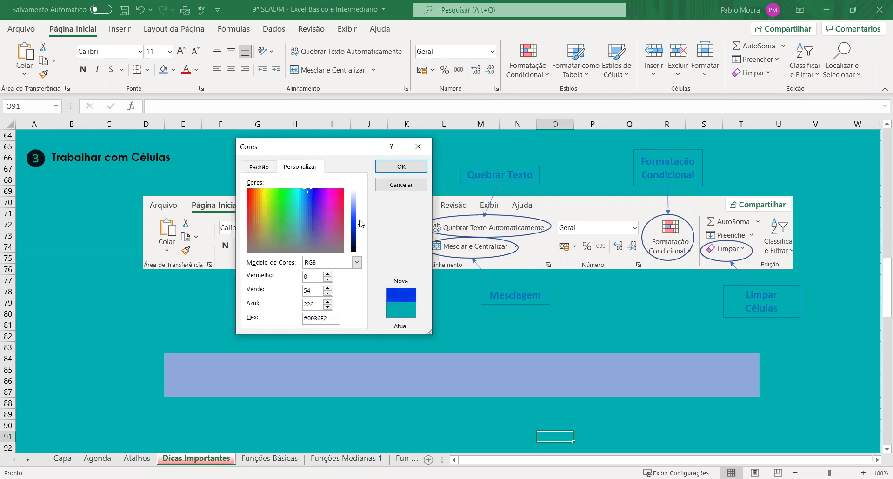
pyautogui.click(386, 170)
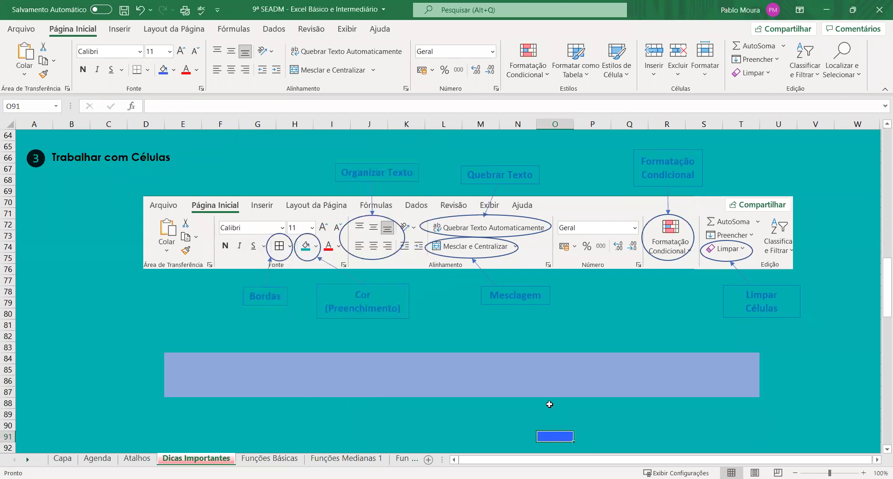
# - Undo the test blue fill on cell O91
pyautogui.scroll(-1, 549, 404)
pyautogui.click(517, 413)
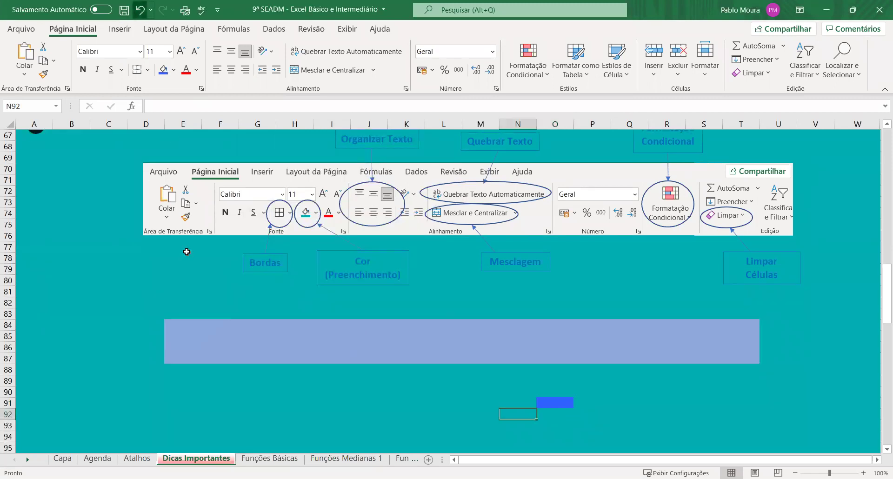
pyautogui.hotkey('ctrl', 'z')
# - Fill the band E84:T87 with the recent bright blue Azul swatch (#2F61FF)
pyautogui.click(180, 325)
pyautogui.moveTo(317, 358); pyautogui.dragTo(743, 359)
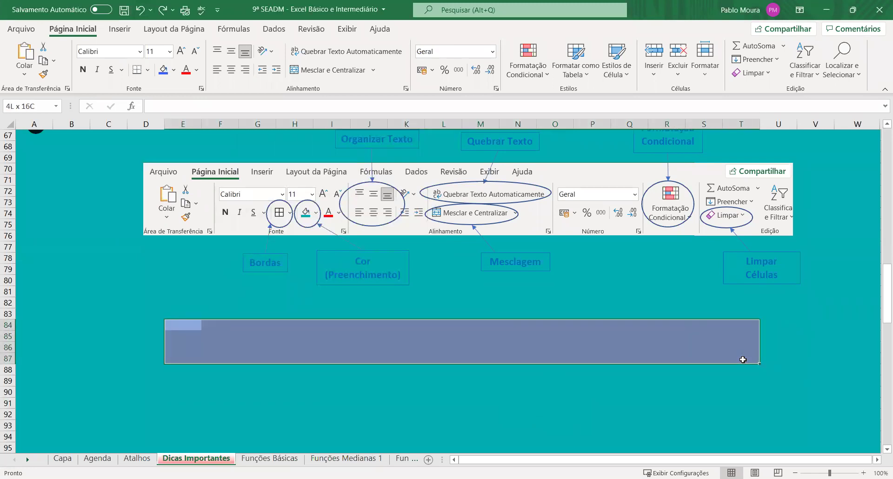
pyautogui.click(174, 70)
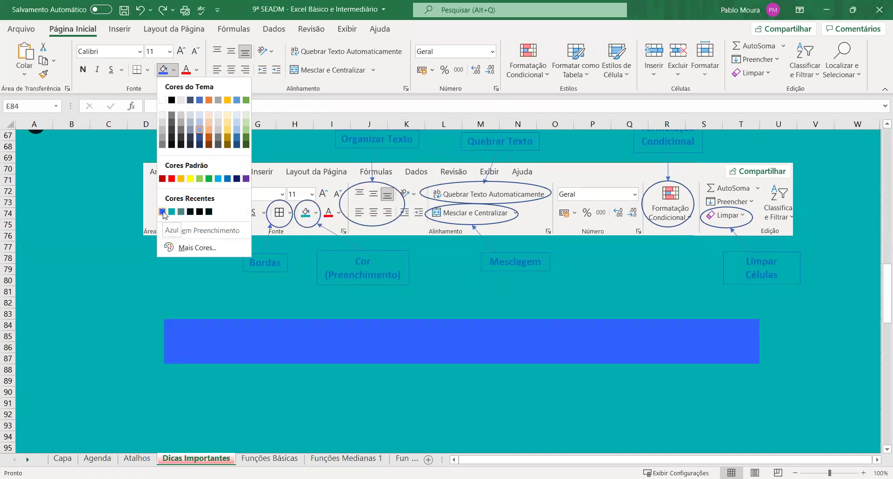
pyautogui.click(181, 328)
pyautogui.moveTo(180, 327)
pyautogui.mouseDown()
pyautogui.moveTo(694, 349)
pyautogui.moveTo(750, 361)
pyautogui.mouseUp()
# - Apply Bordas Externas Espessas to the band E84:T87
pyautogui.click(667, 380)
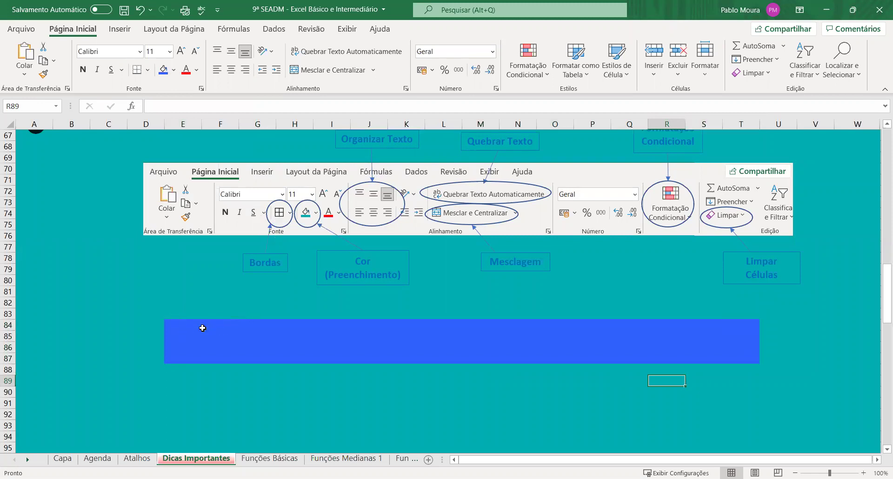
pyautogui.moveTo(182, 325); pyautogui.dragTo(748, 357)
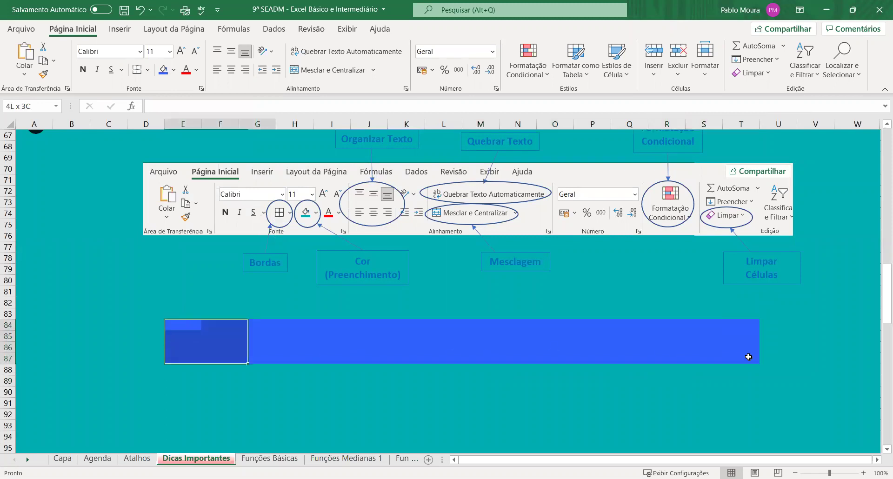
pyautogui.moveTo(175, 320)
pyautogui.mouseDown()
pyautogui.moveTo(331, 354)
pyautogui.moveTo(744, 355)
pyautogui.mouseUp()
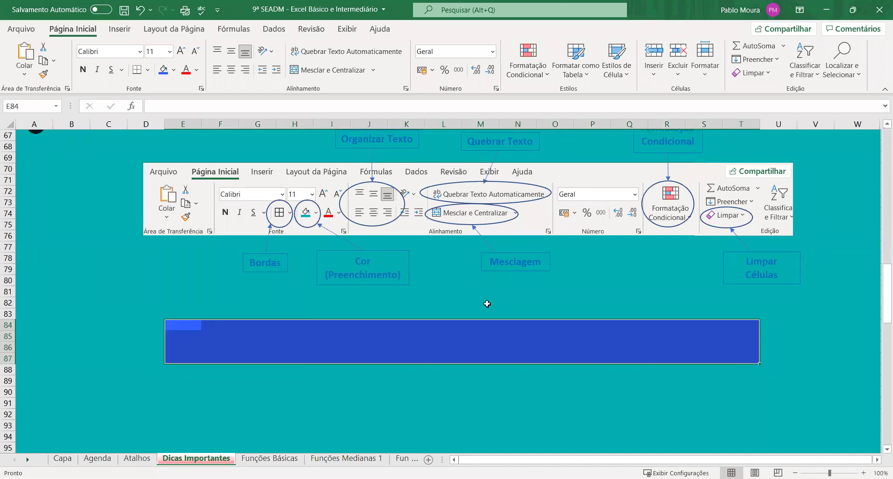
pyautogui.click(146, 68)
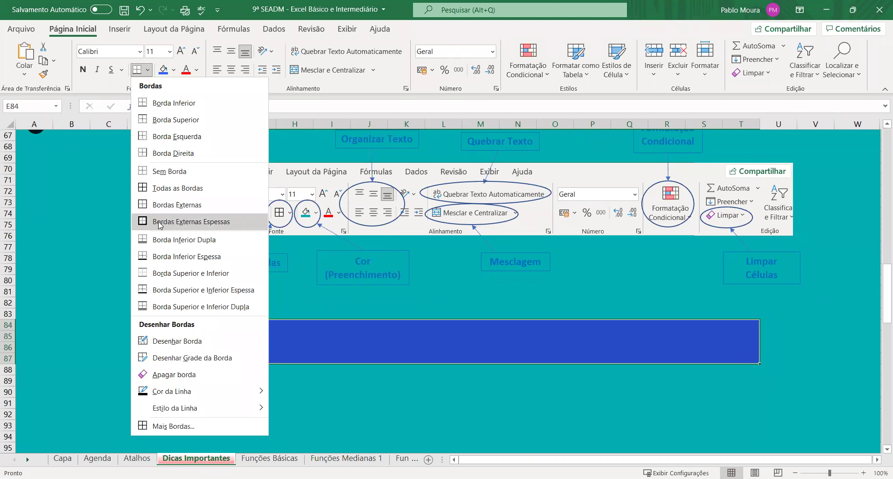
pyautogui.click(160, 223)
pyautogui.click(180, 370)
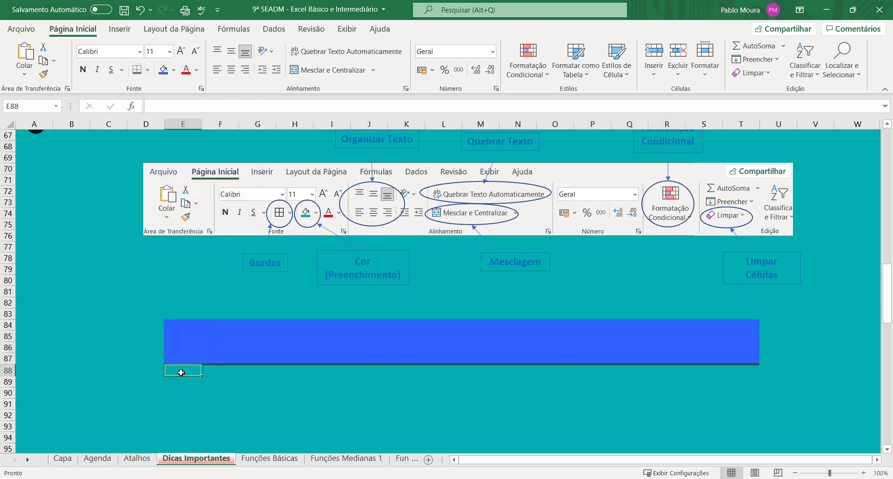
pyautogui.click(215, 351)
pyautogui.click(182, 362)
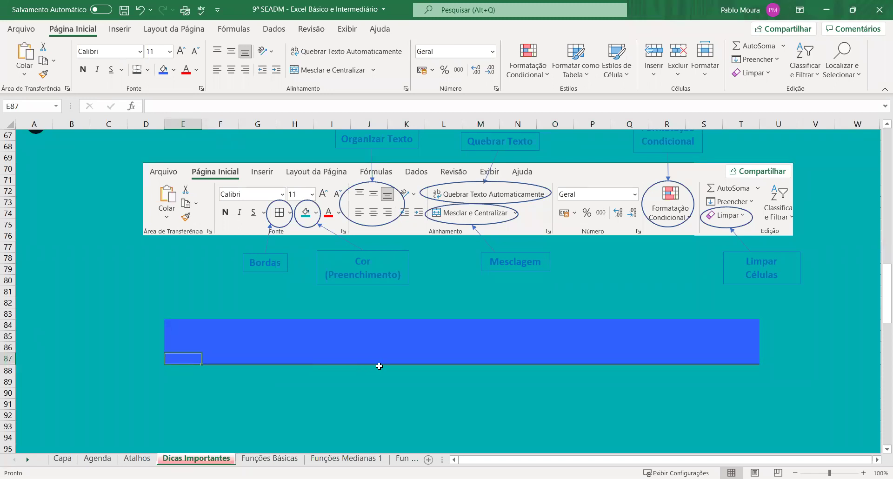
# - Reselect E84:T87 and review the border options, leaving them unchanged
pyautogui.moveTo(182, 326); pyautogui.dragTo(742, 355)
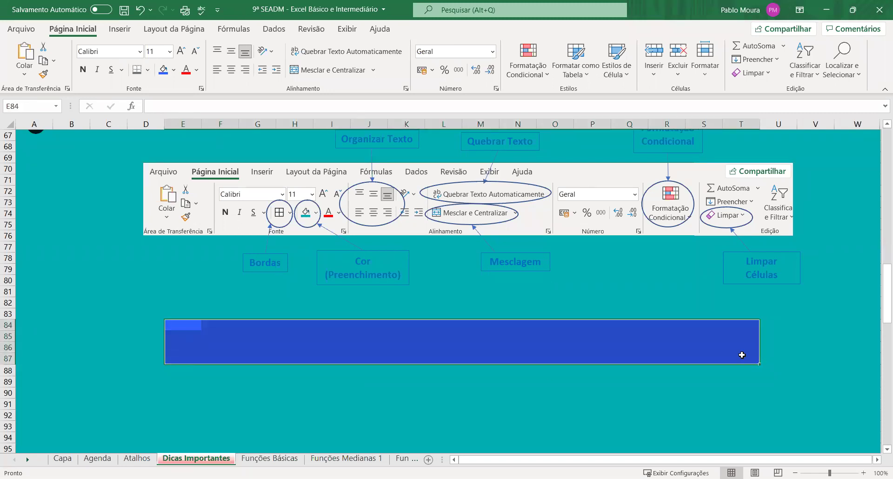
pyautogui.click(148, 70)
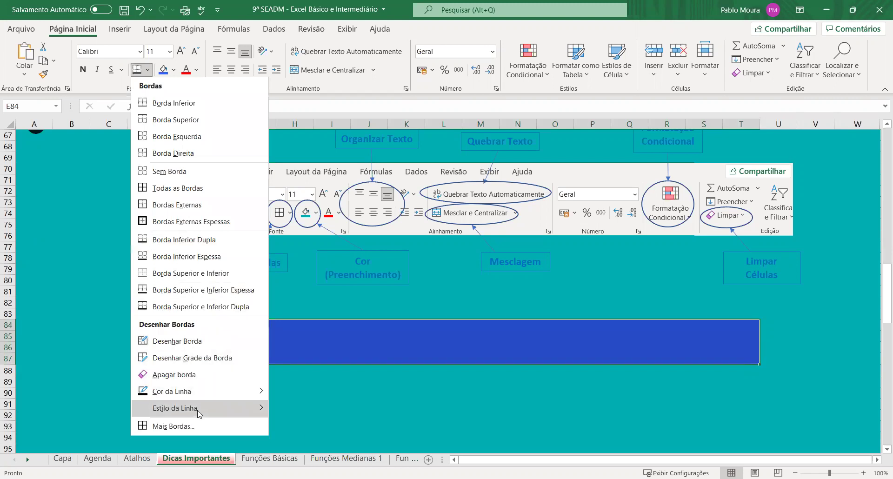
pyautogui.moveTo(199, 411)
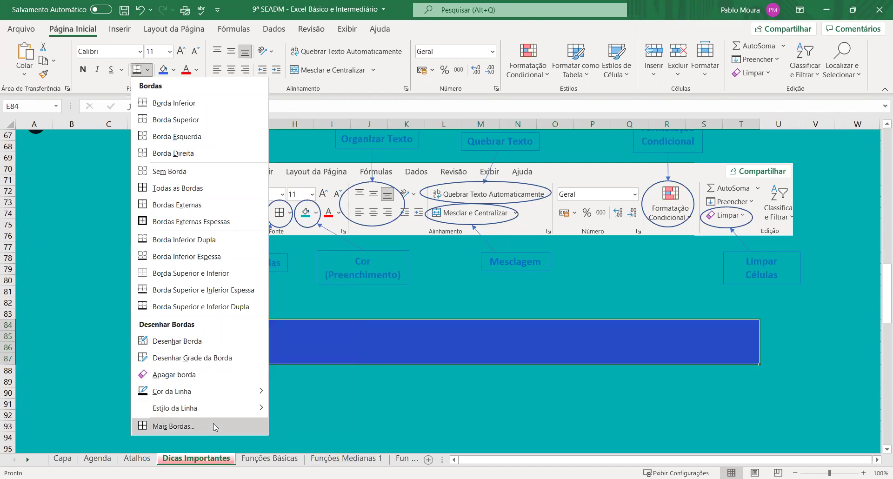
pyautogui.press('Escape')
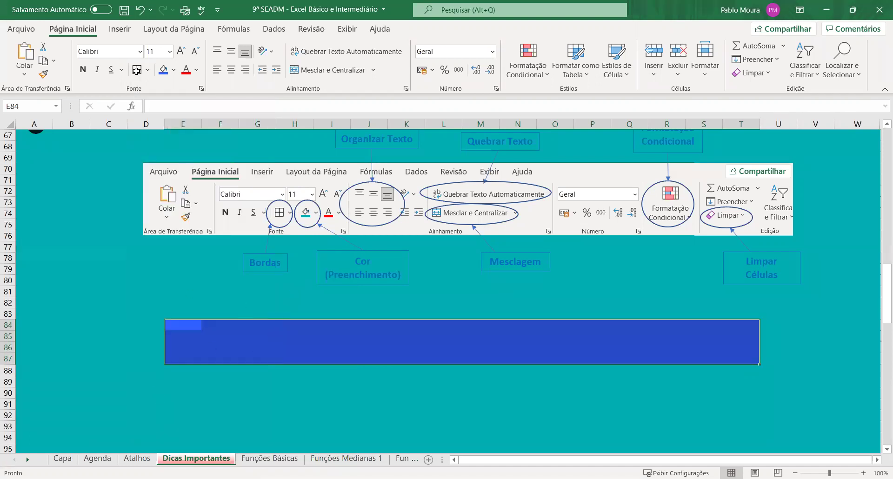
# - In Format Cells (Ctrl+1), add middle and vertical lines to the border preview
pyautogui.hotkey('ctrl', '1')
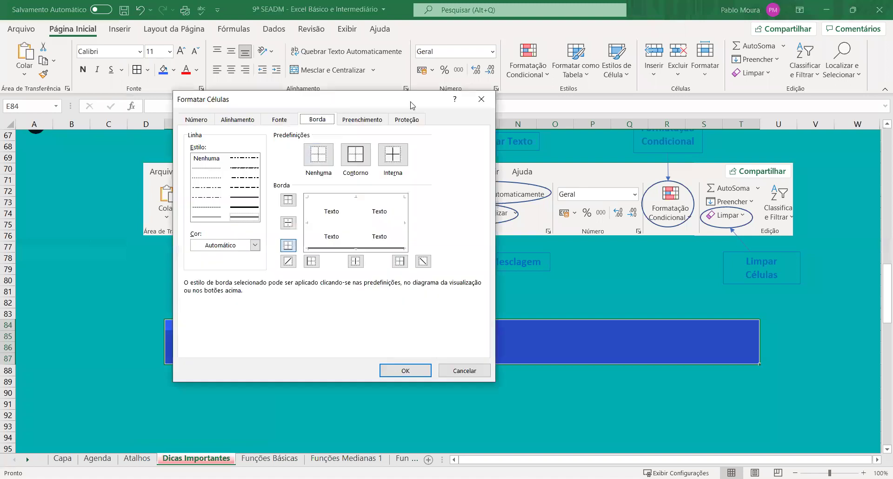
pyautogui.moveTo(322, 97); pyautogui.dragTo(403, 104)
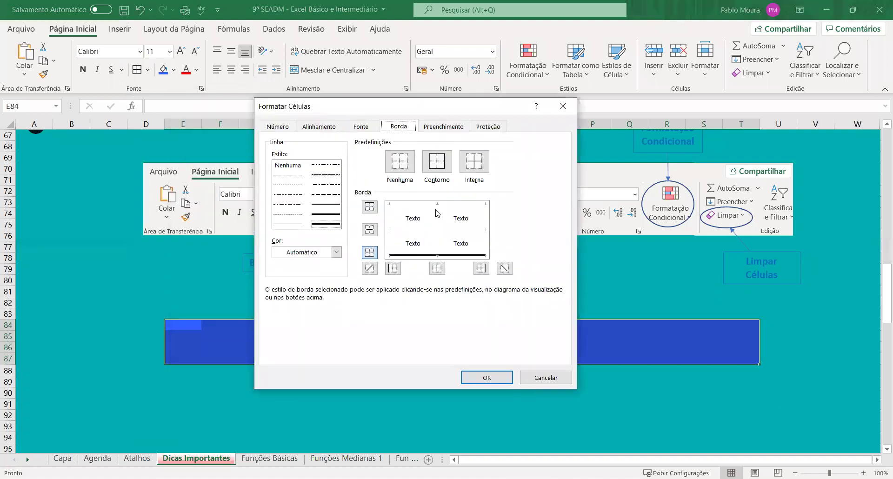
pyautogui.click(400, 231)
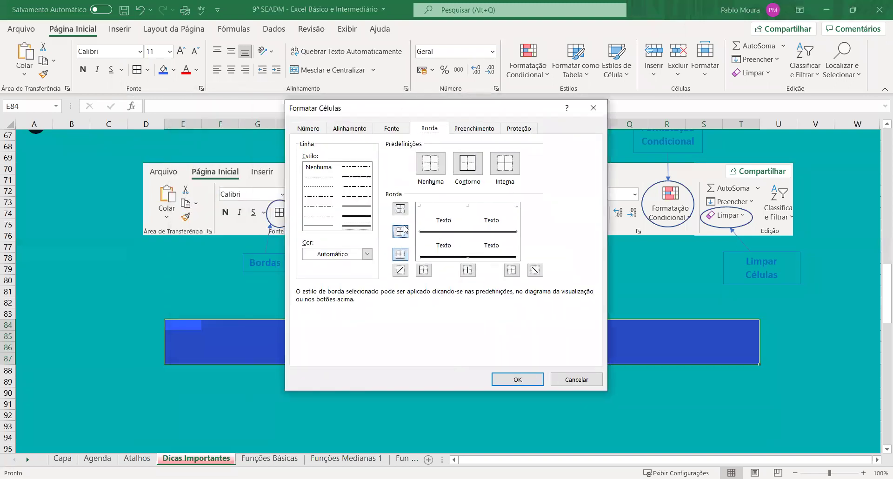
pyautogui.click(424, 269)
pyautogui.click(467, 269)
pyautogui.click(512, 270)
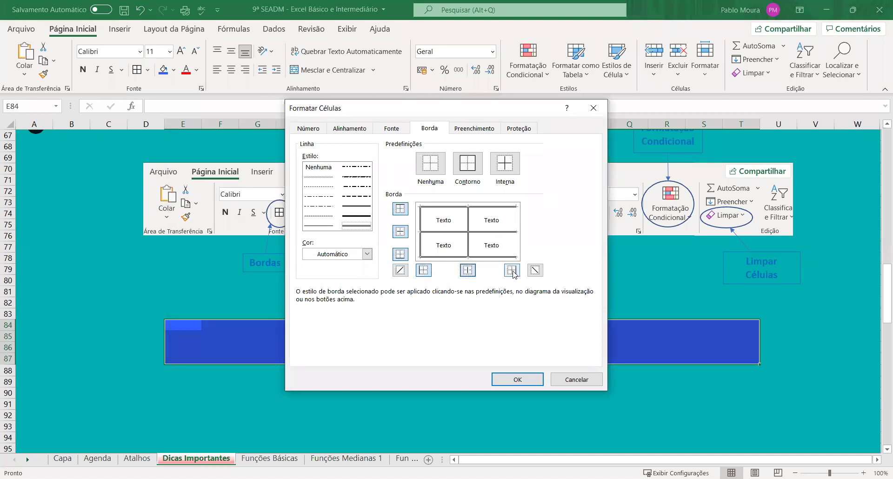
pyautogui.click(512, 272)
# - Apply a dashed line style to the band's outline and inner borders and confirm
pyautogui.click(354, 217)
pyautogui.click(318, 181)
pyautogui.click(318, 196)
pyautogui.click(461, 165)
pyautogui.click(513, 169)
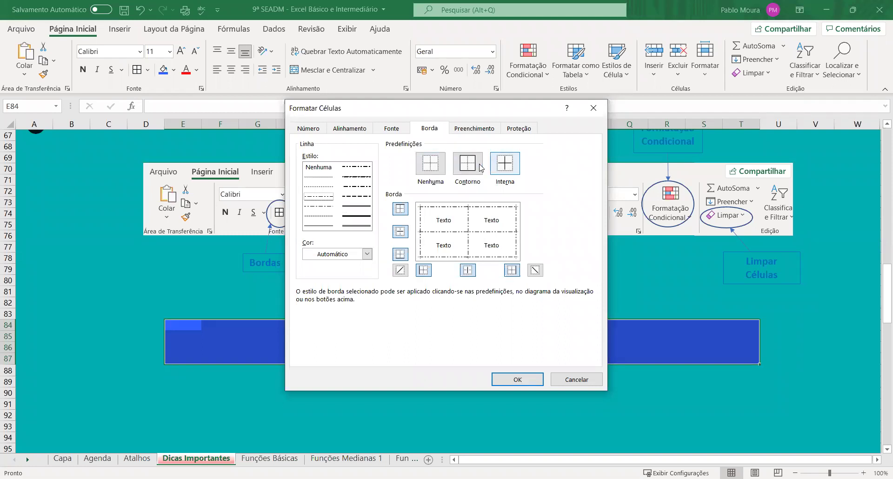
pyautogui.click(517, 379)
pyautogui.click(369, 380)
pyautogui.moveTo(191, 333); pyautogui.dragTo(796, 355)
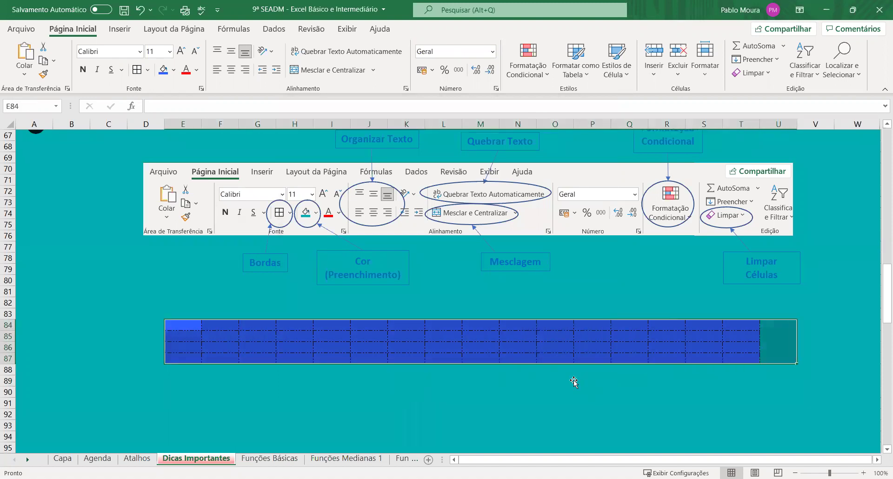
pyautogui.click(592, 380)
pyautogui.moveTo(186, 322); pyautogui.dragTo(207, 349)
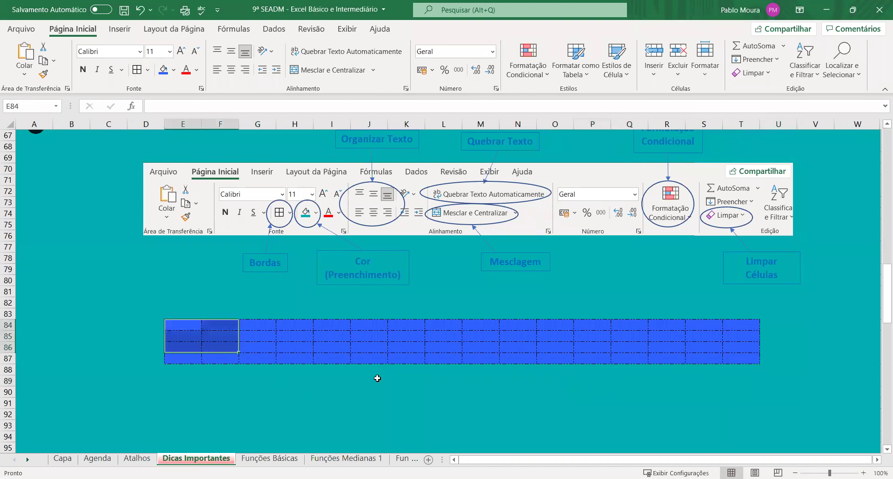
pyautogui.click(295, 402)
pyautogui.scroll(1, 400, 382)
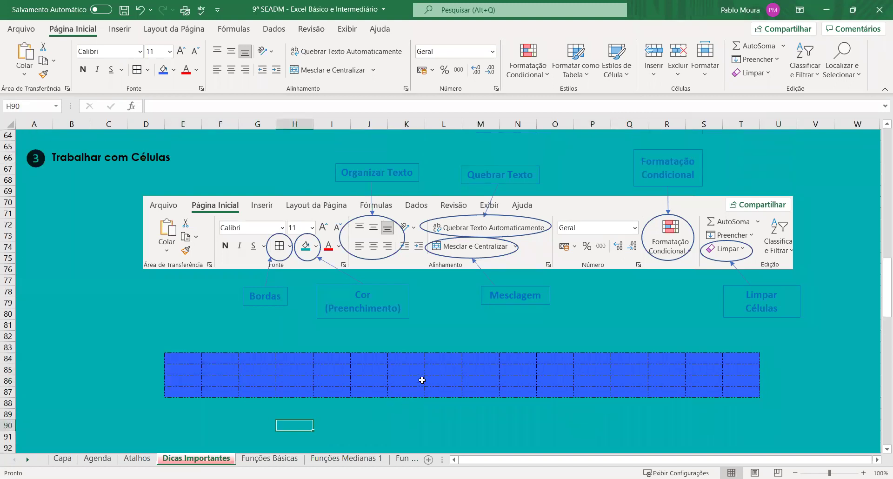
pyautogui.scroll(-1, 421, 380)
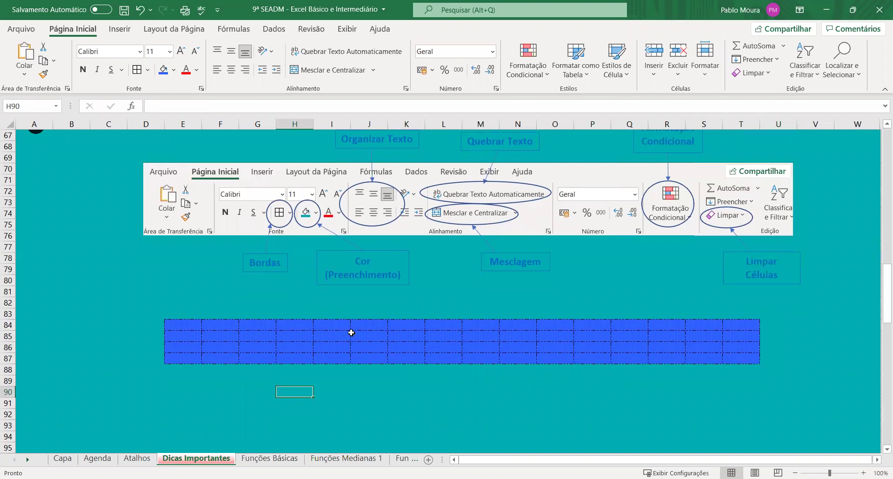
pyautogui.scroll(1, 351, 333)
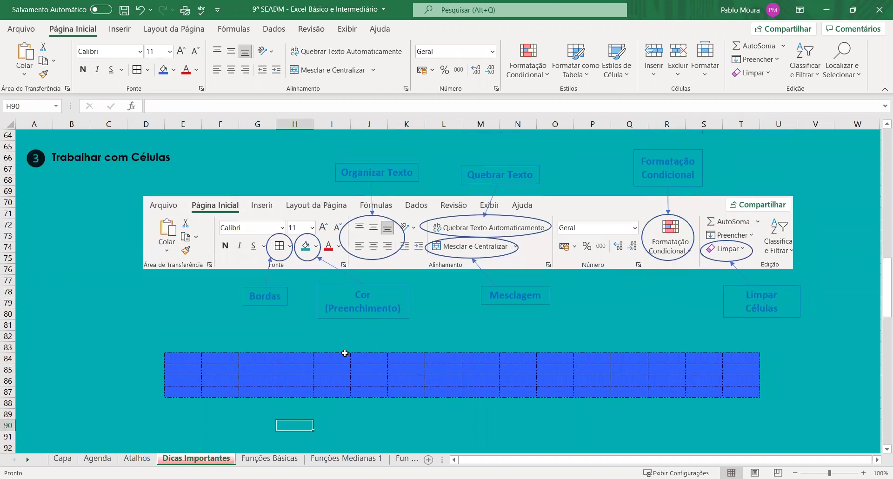
pyautogui.click(180, 345)
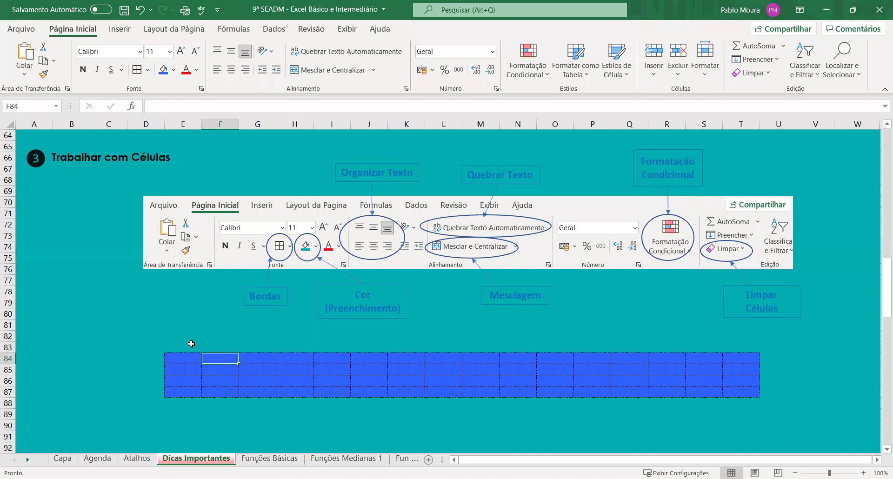
pyautogui.moveTo(191, 357); pyautogui.dragTo(746, 361)
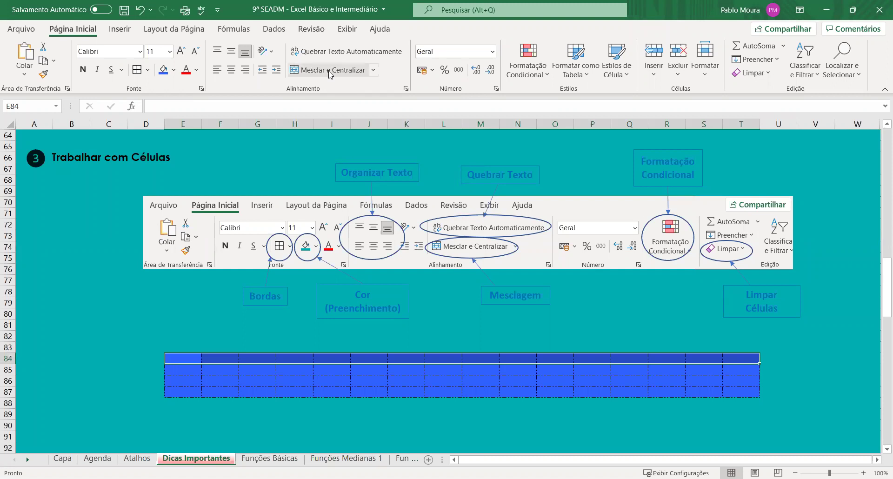
pyautogui.click(374, 70)
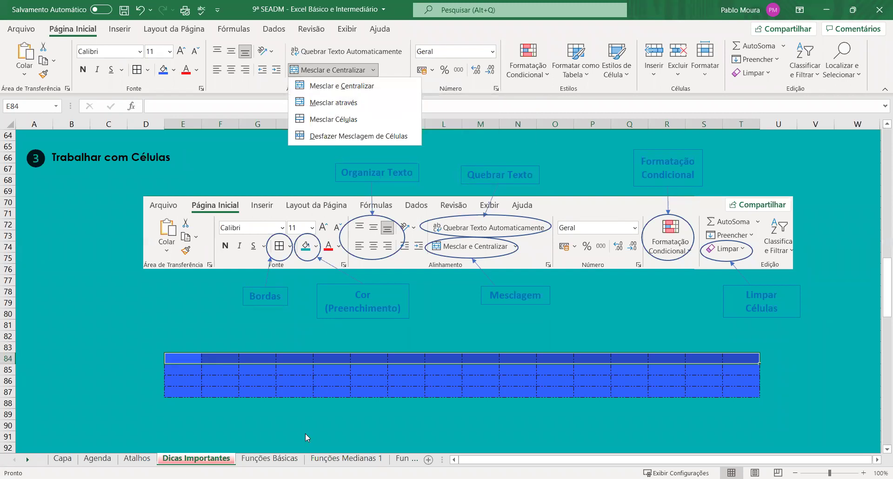
pyautogui.click(288, 426)
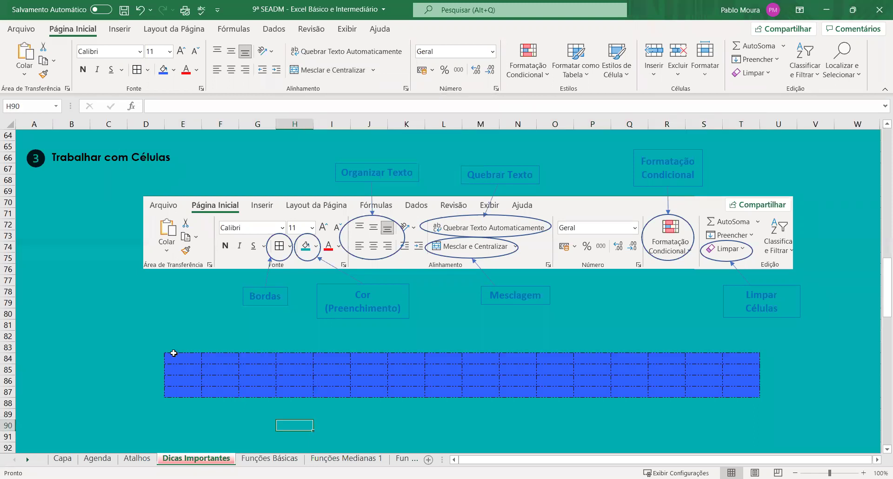
pyautogui.moveTo(183, 358); pyautogui.dragTo(264, 394)
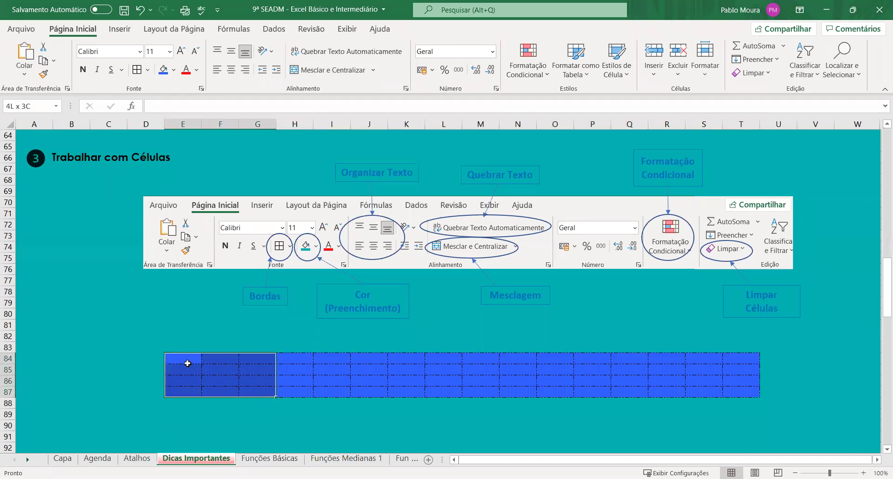
pyautogui.click(374, 72)
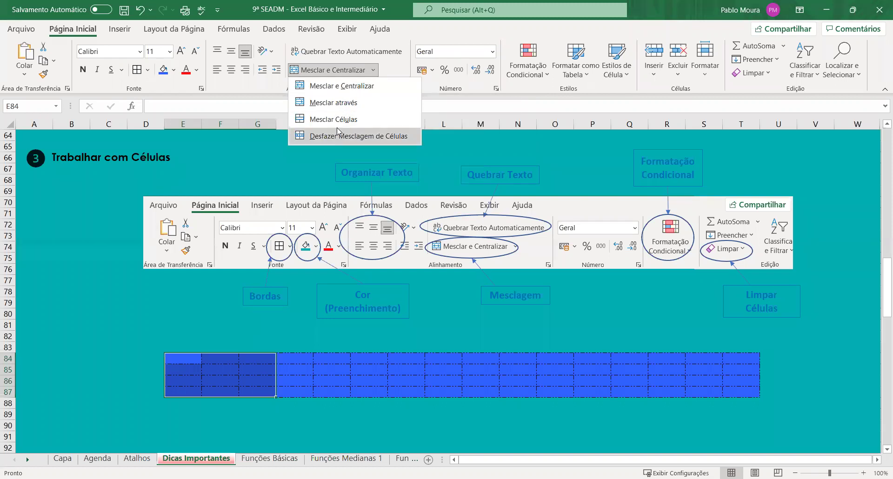
pyautogui.click(338, 119)
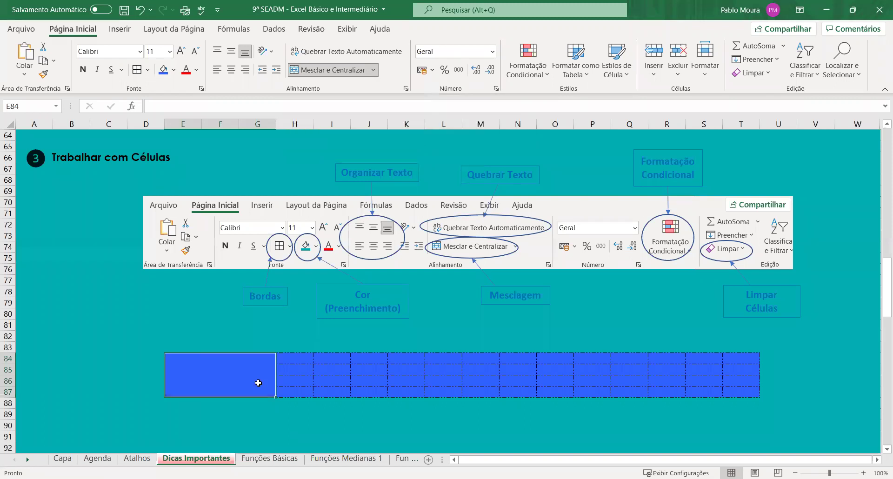
pyautogui.click(252, 413)
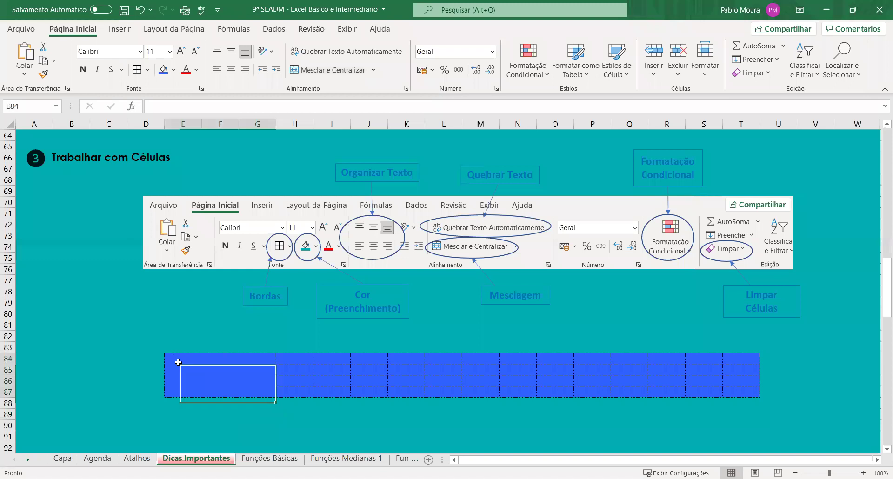
pyautogui.click(232, 411)
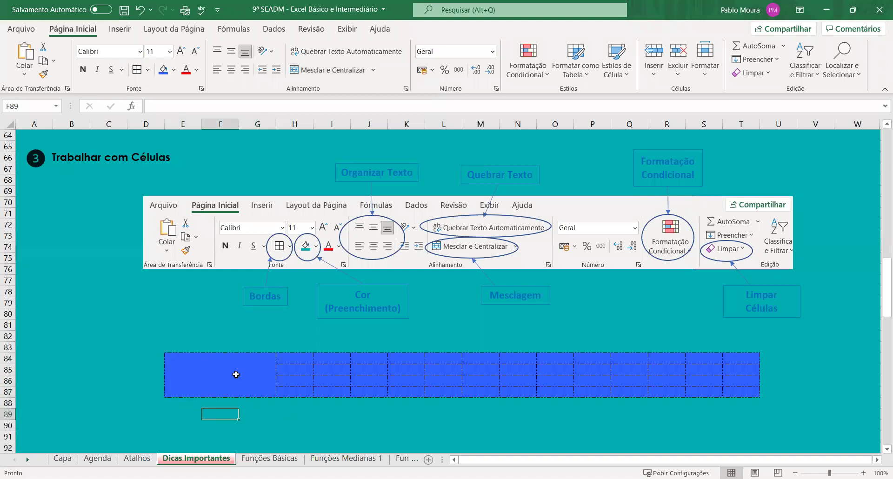
pyautogui.click(139, 9)
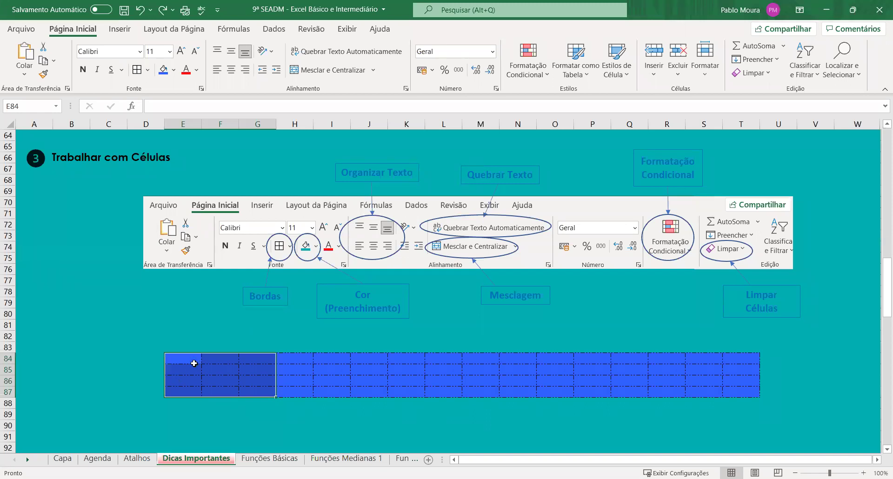
pyautogui.click(373, 71)
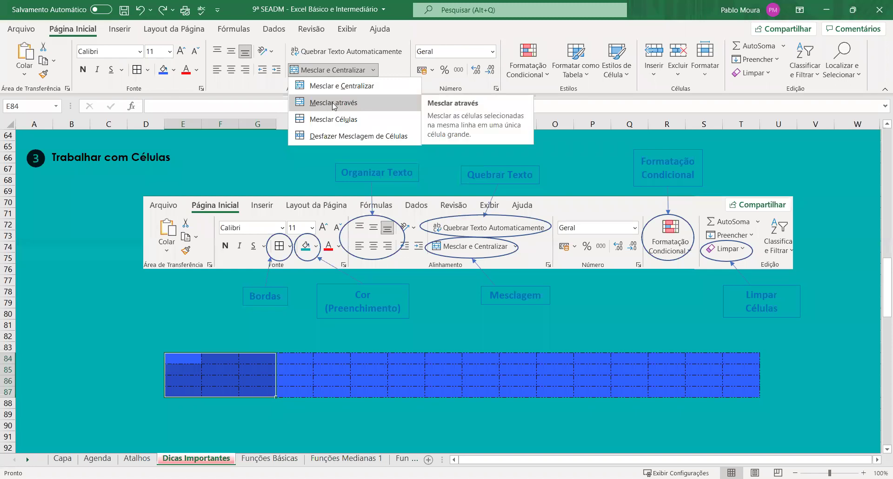
pyautogui.click(333, 103)
pyautogui.click(235, 407)
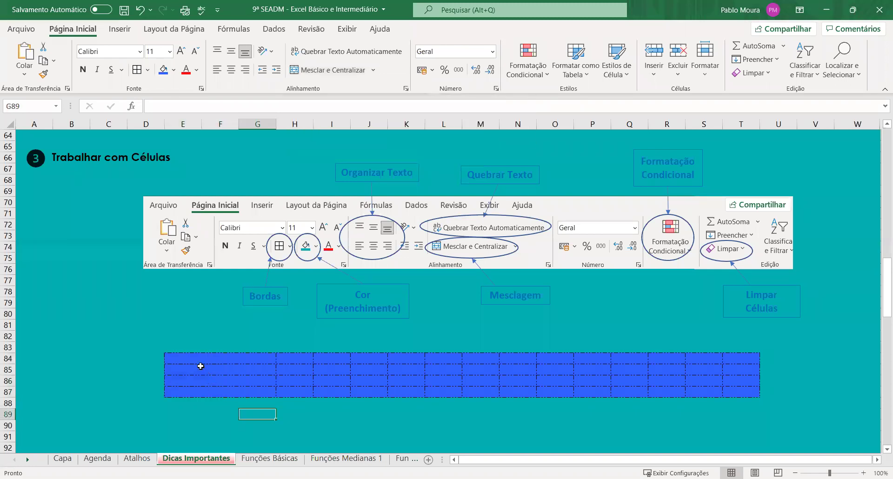
pyautogui.click(189, 372)
pyautogui.click(208, 386)
pyautogui.click(210, 396)
pyautogui.click(229, 357)
pyautogui.click(233, 394)
pyautogui.click(247, 356)
pyautogui.moveTo(235, 360); pyautogui.dragTo(210, 392)
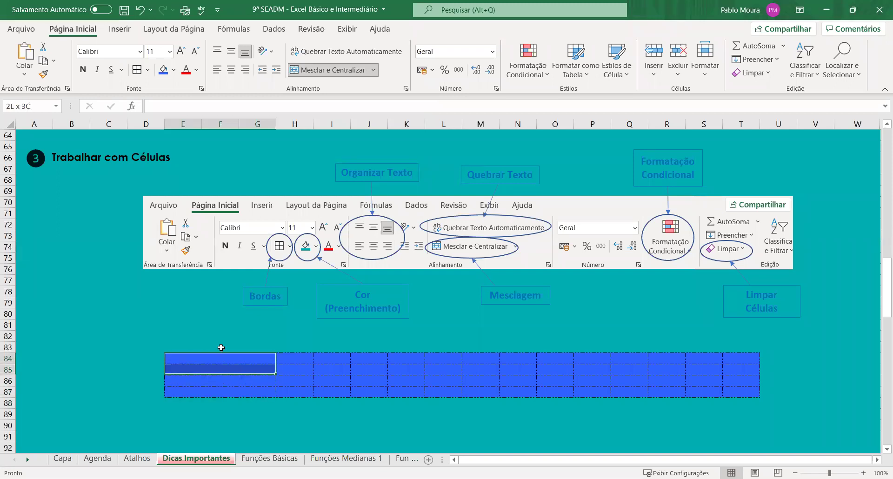
pyautogui.click(372, 71)
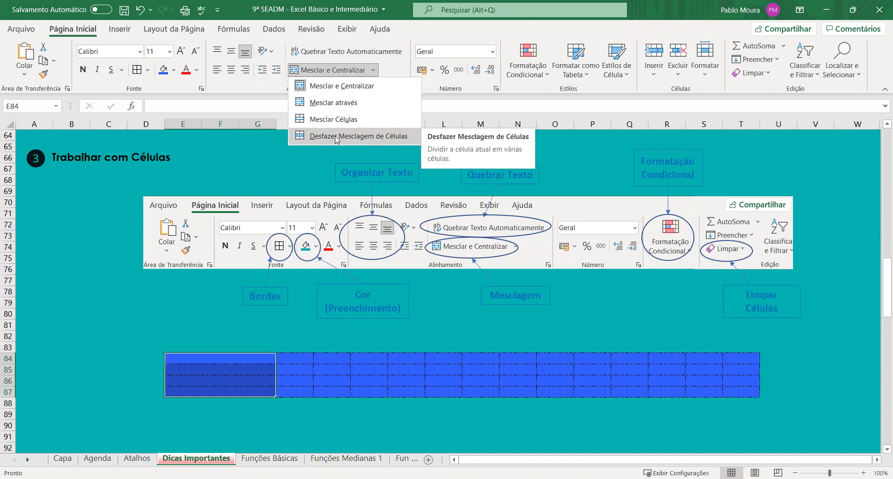
pyautogui.click(335, 136)
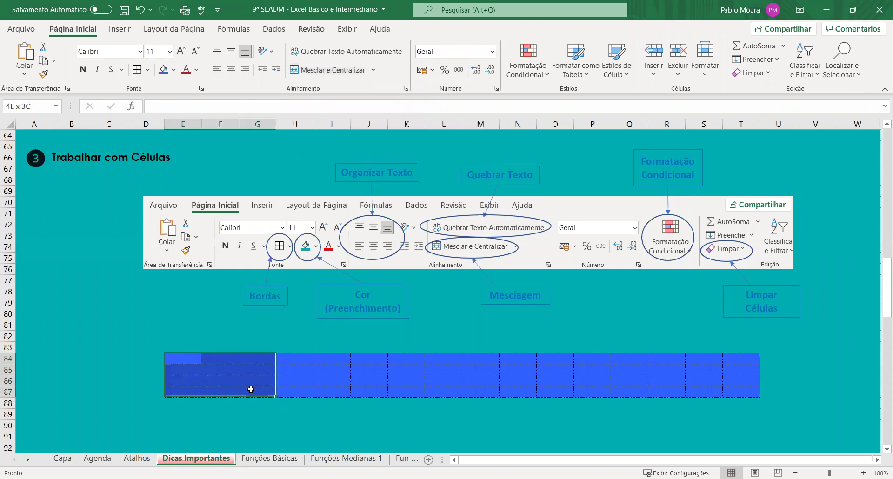
pyautogui.hotkey('ctrl', '1')
pyautogui.click(526, 376)
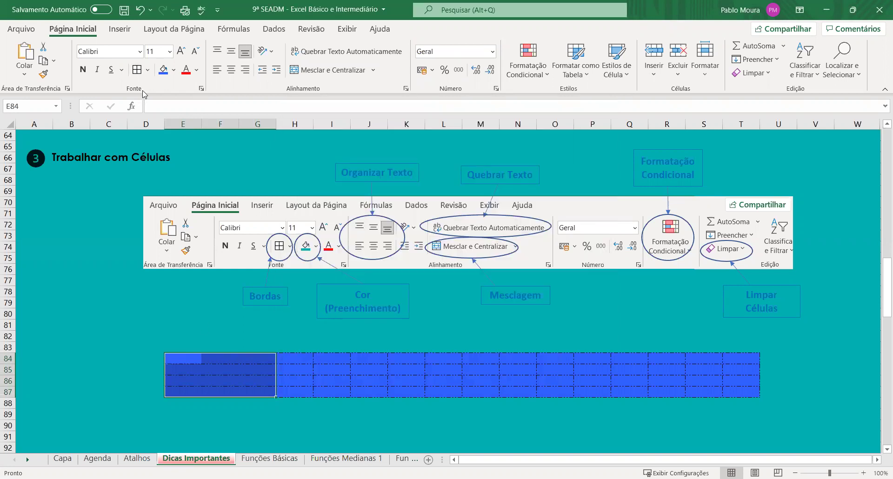
pyautogui.hotkey('ctrl', '1')
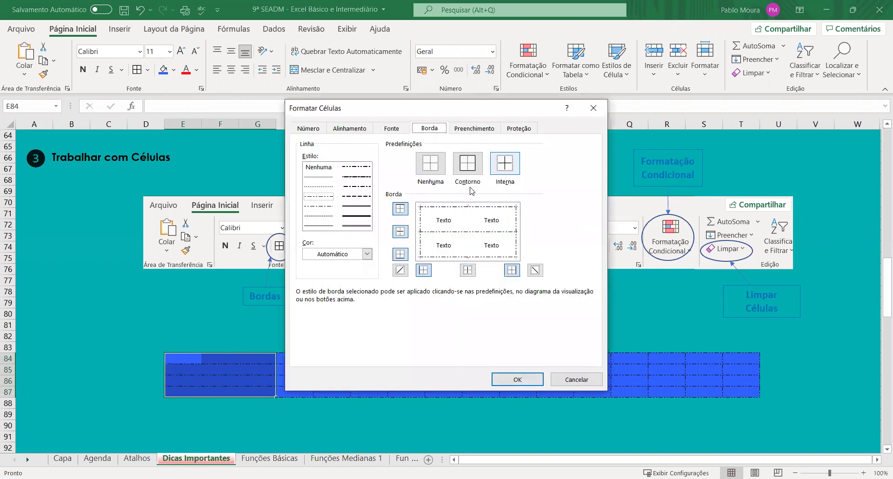
pyautogui.click(516, 378)
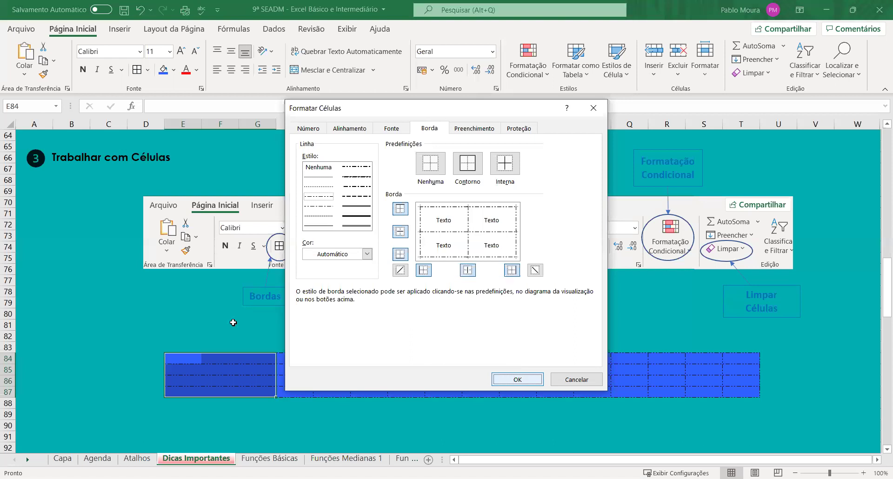
pyautogui.click(233, 324)
pyautogui.moveTo(188, 362); pyautogui.dragTo(259, 390)
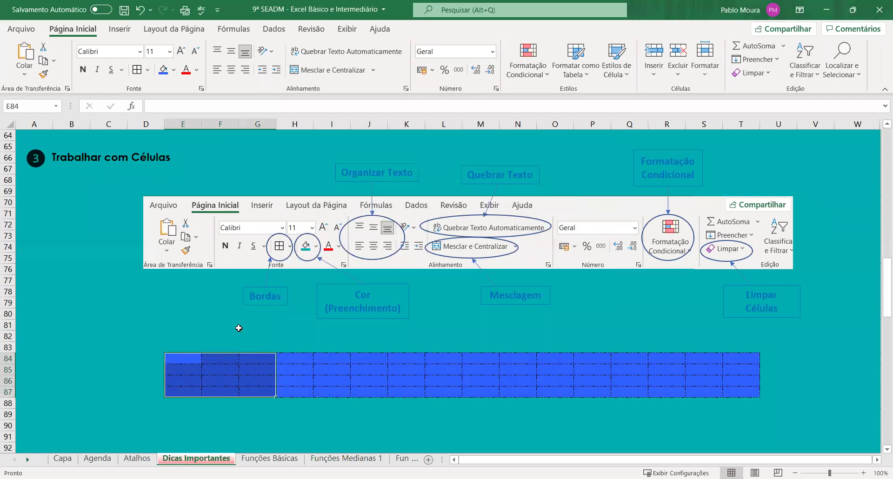
pyautogui.click(219, 391)
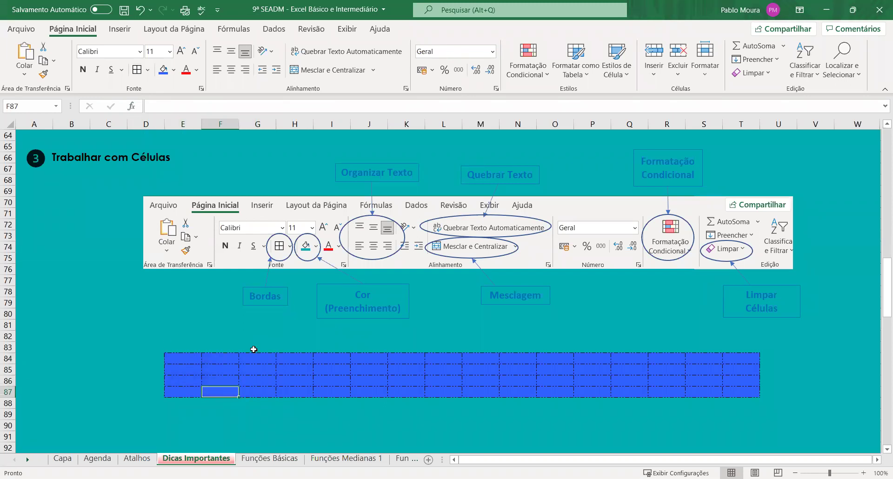
pyautogui.moveTo(182, 346); pyautogui.dragTo(256, 348)
pyautogui.moveTo(184, 358); pyautogui.dragTo(257, 370)
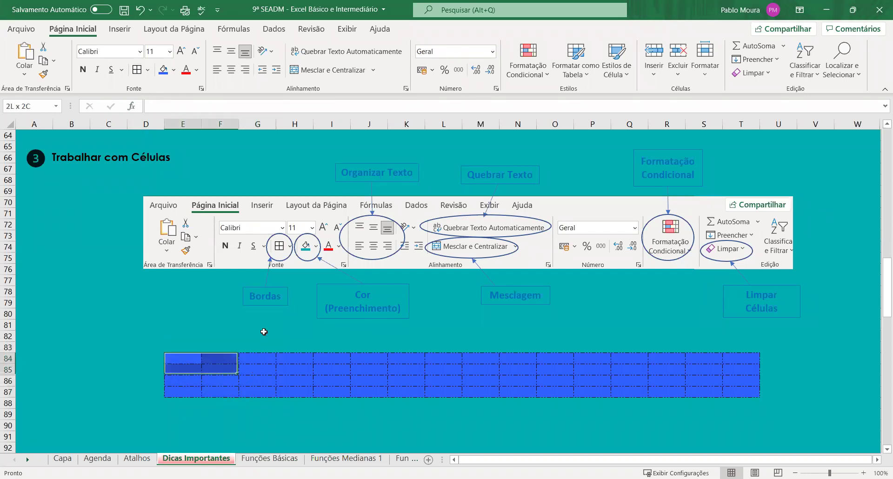
# - Merge and centre E84:G85 into a single cell
pyautogui.click(333, 71)
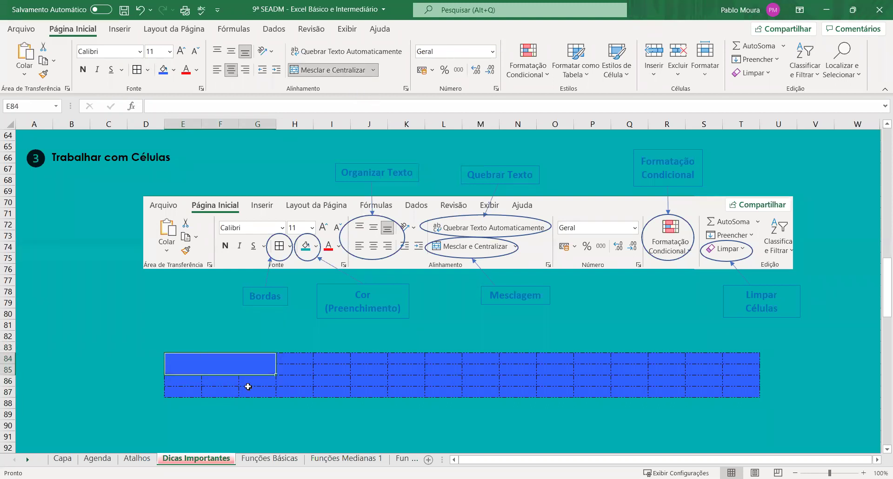
pyautogui.click(238, 402)
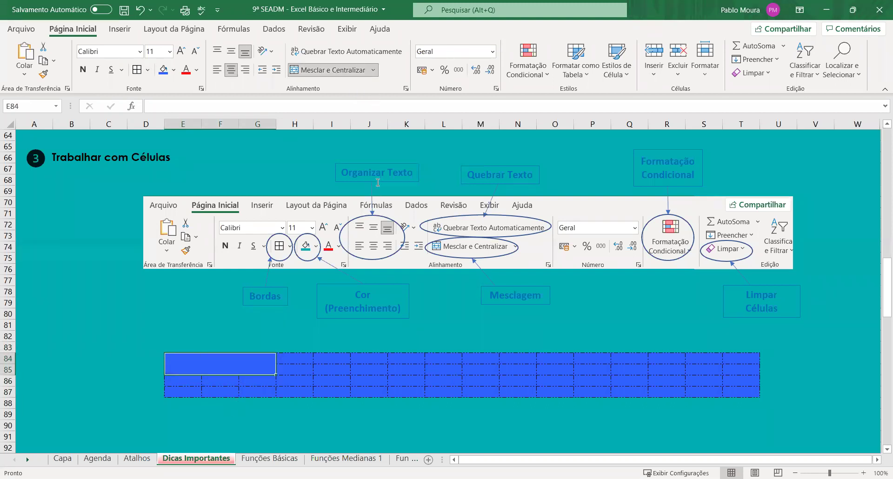
pyautogui.click(235, 363)
# - Type the title 'Workshop Excel Básico - 9 ª SEADM' into the merged cell, fixing typos
pyautogui.write('Works')
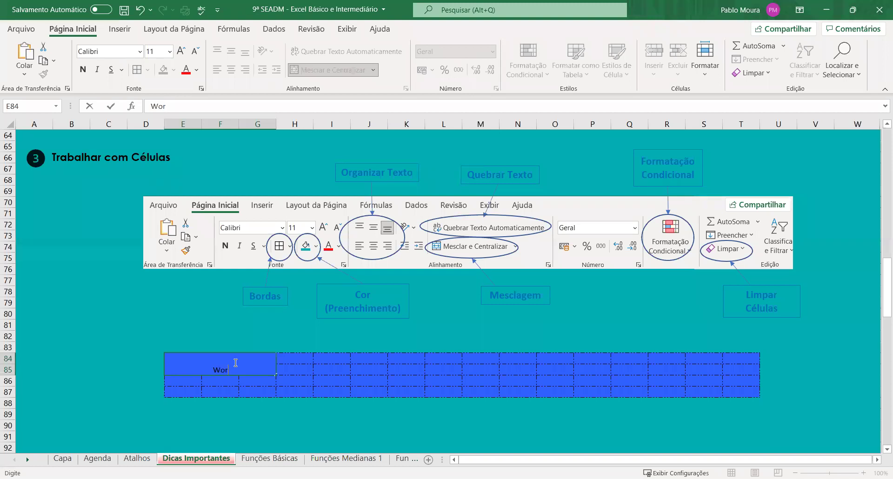
pyautogui.write('hop')
pyautogui.write(' Excel Bp')
pyautogui.press('BackSpace')
pyautogui.write('áscio')
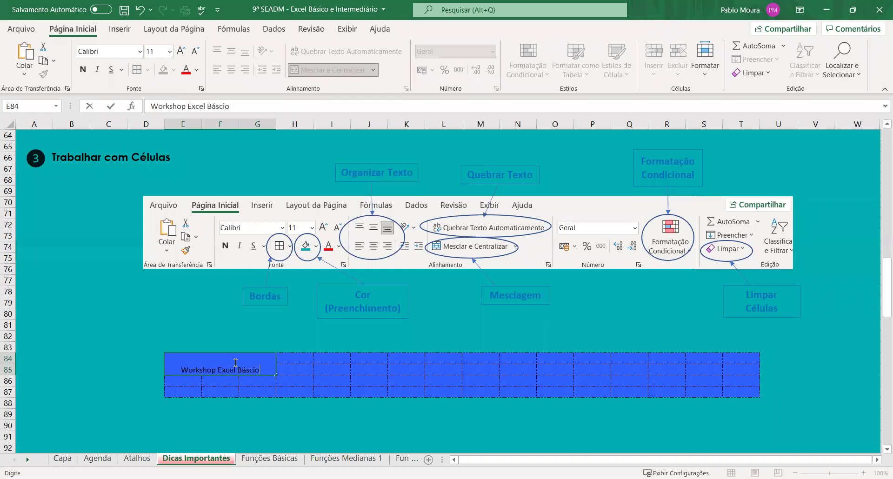
pyautogui.press('BackSpace')
pyautogui.press('BackSpace')
pyautogui.press('BackSpace')
pyautogui.write('ico')
pyautogui.write(' - SE')
pyautogui.write('ADM')
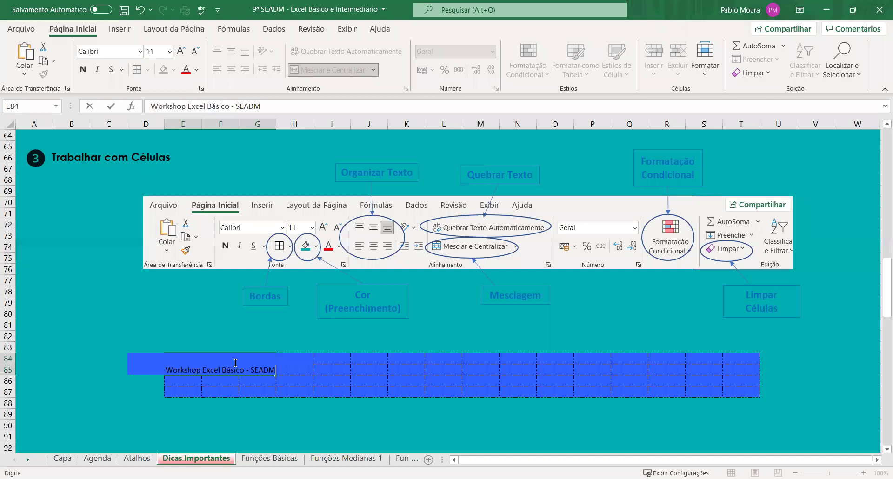
pyautogui.write('9 ')
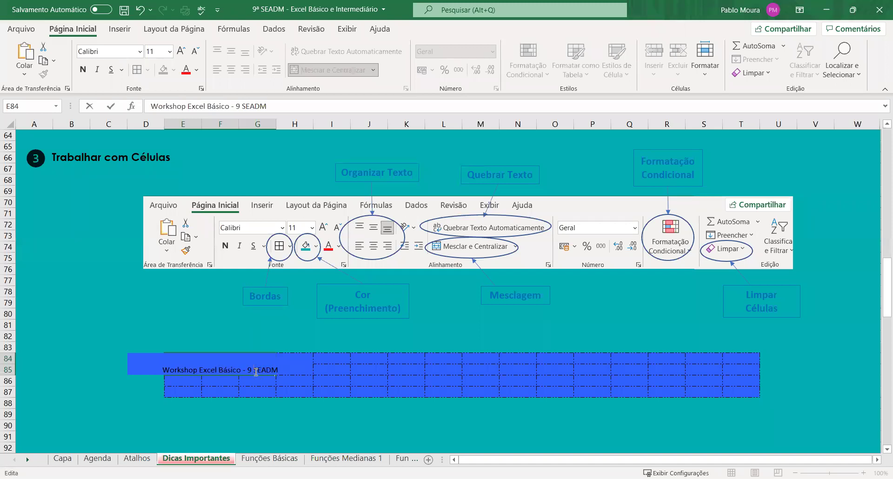
pyautogui.write('ª')
# - Confirm the title entry and turn on Quebrar Texto Automaticamente for the merged cell
pyautogui.click(299, 423)
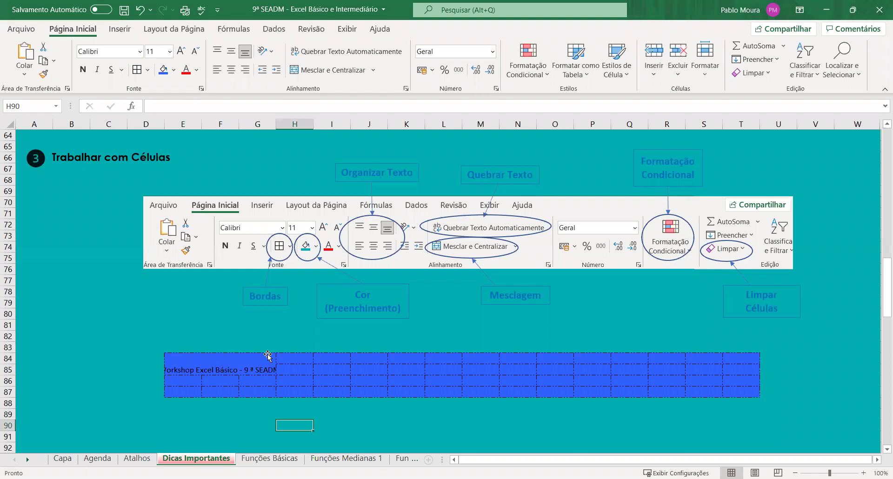
pyautogui.click(219, 367)
pyautogui.press('Down')
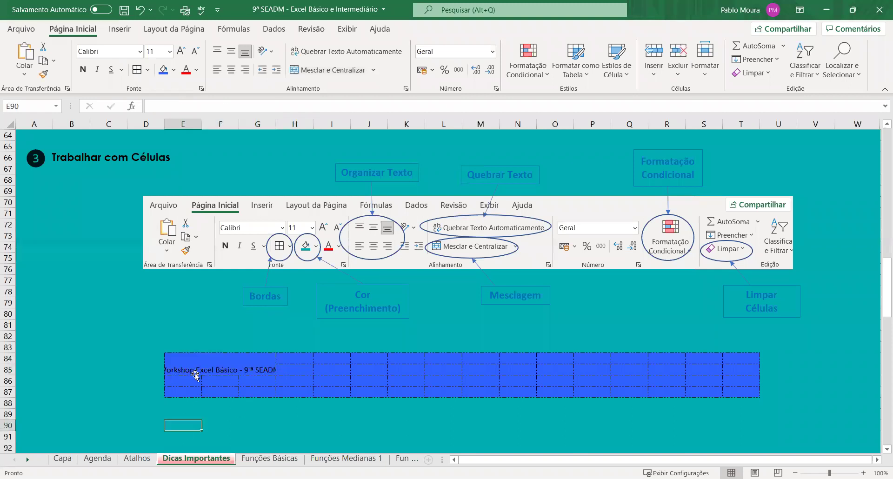
pyautogui.press('Up')
pyautogui.press('Down')
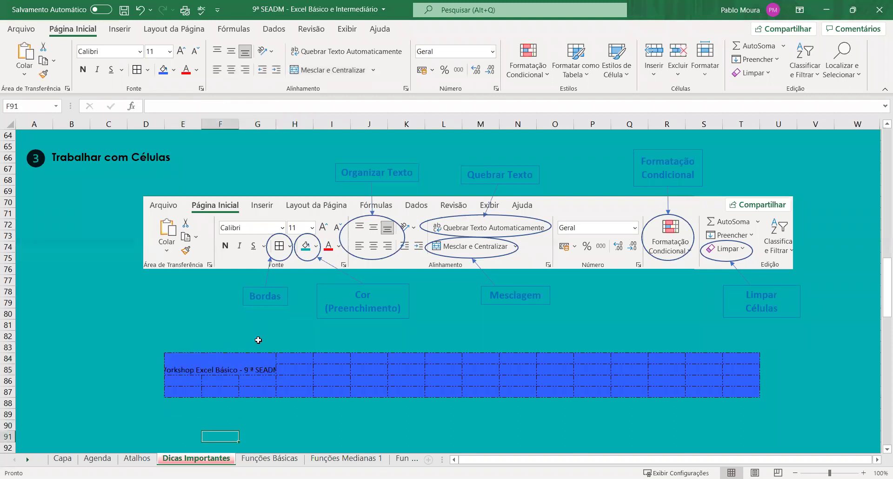
pyautogui.press('Up')
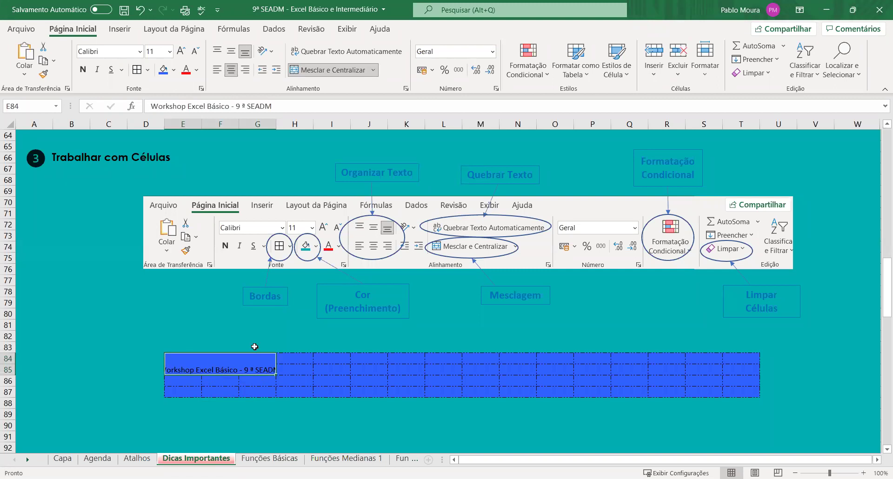
pyautogui.click(178, 409)
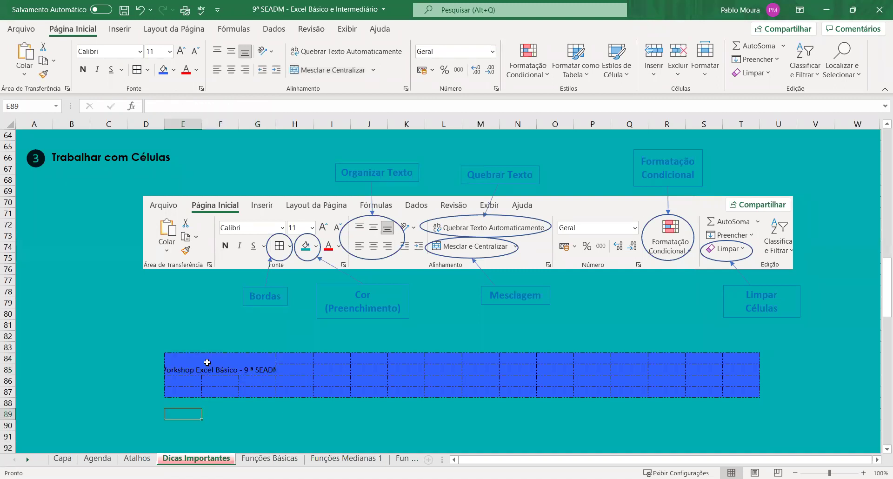
pyautogui.click(207, 362)
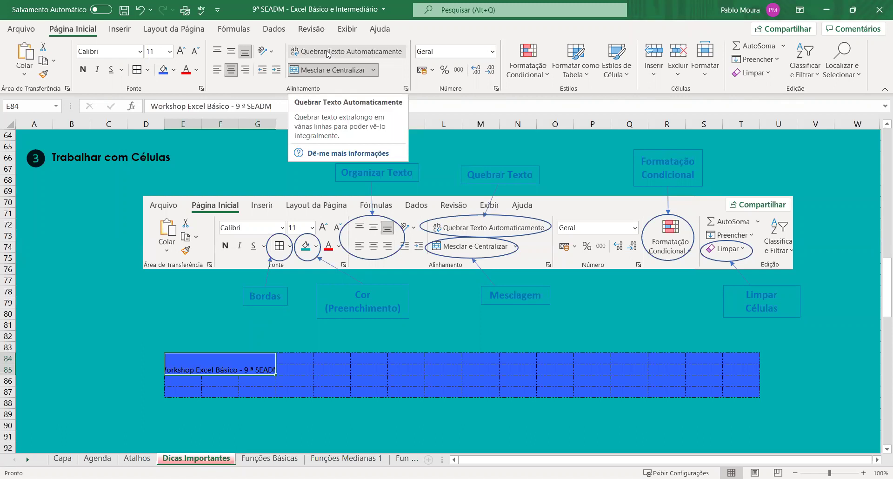
pyautogui.click(329, 55)
pyautogui.click(137, 378)
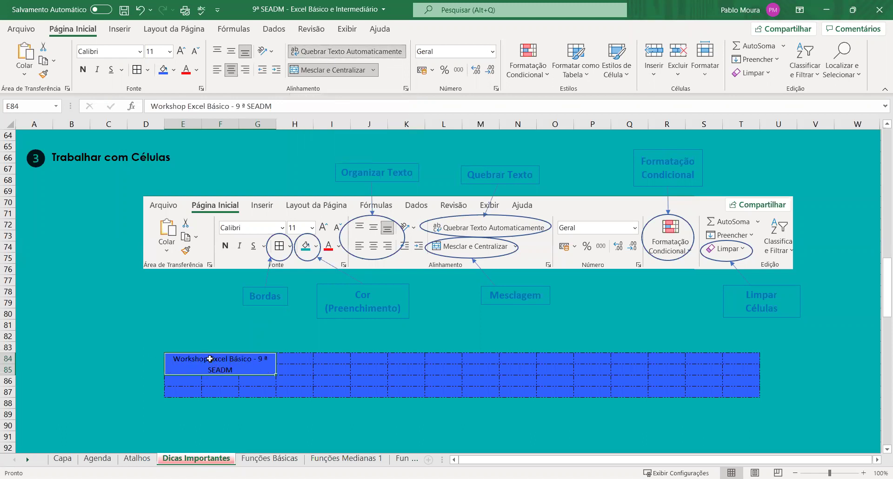
pyautogui.click(245, 365)
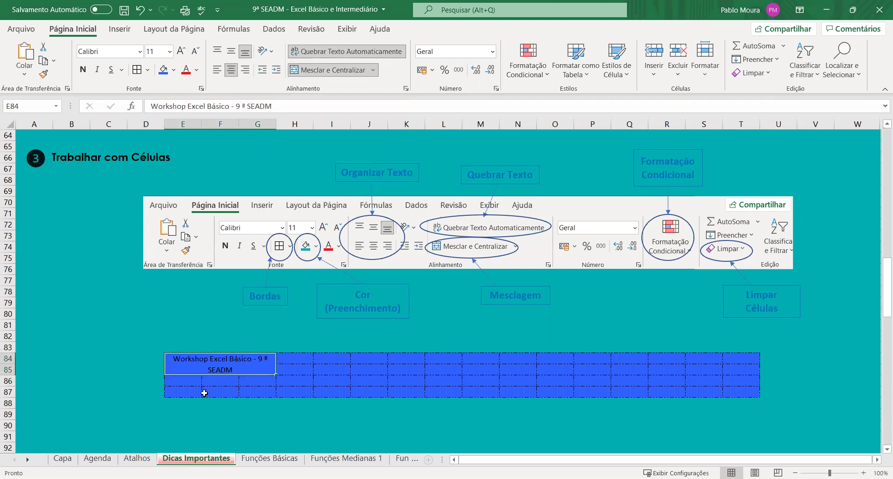
# - Shorten the title to 'Workshop Excel Básico' by deleting the trailing '- 9 ª SEADM'
pyautogui.doubleClick(234, 370)
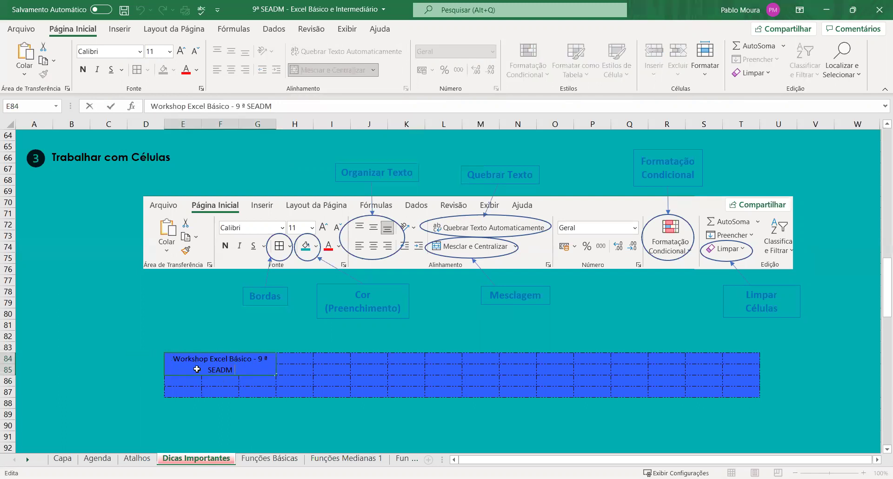
pyautogui.press('Escape')
pyautogui.doubleClick(248, 357)
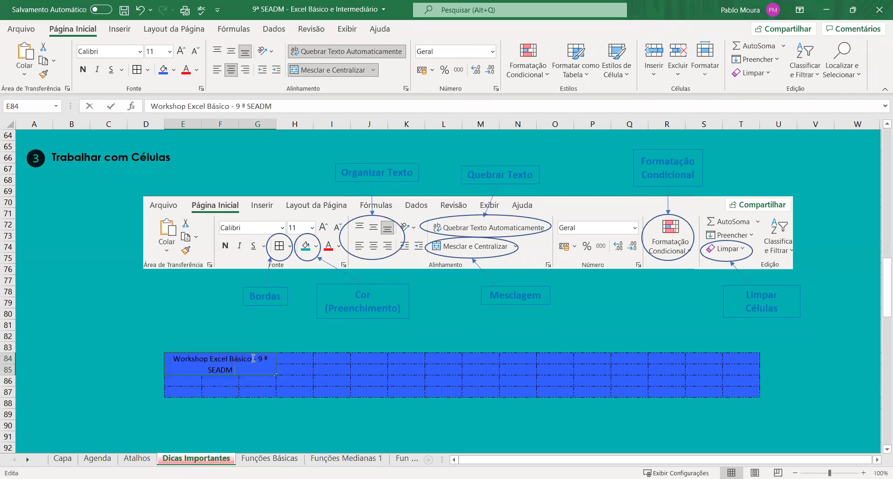
pyautogui.moveTo(252, 358); pyautogui.dragTo(235, 370)
pyautogui.press('BackSpace')
pyautogui.hotkey('ctrl', 'Return')
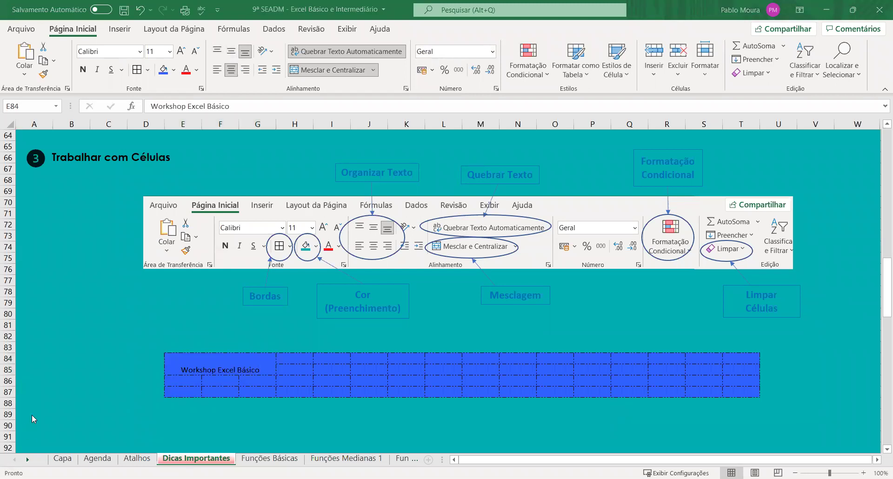
# - Try top, bottom, left and right alignments, settling on Alinhar no Meio and Centralizar
pyautogui.click(197, 361)
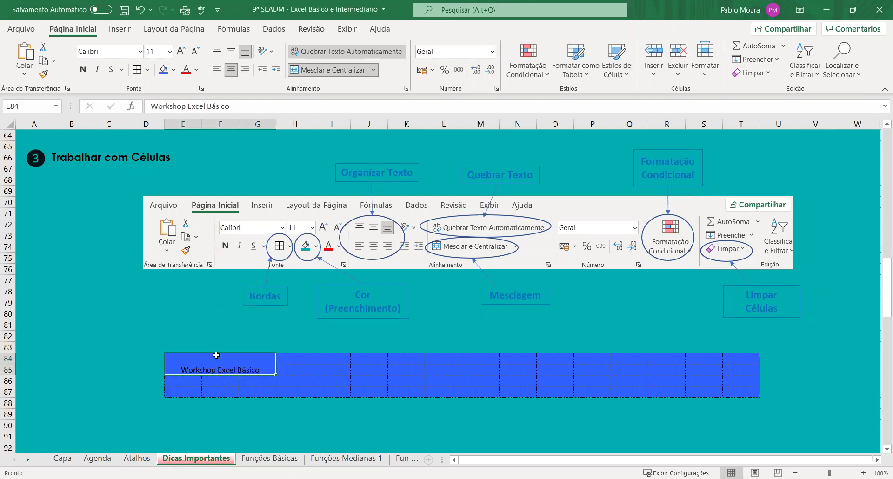
pyautogui.click(218, 52)
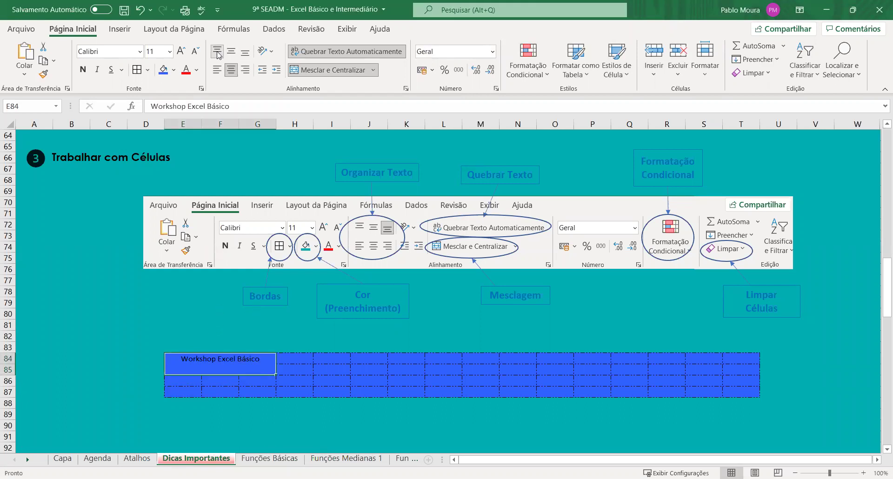
pyautogui.click(245, 57)
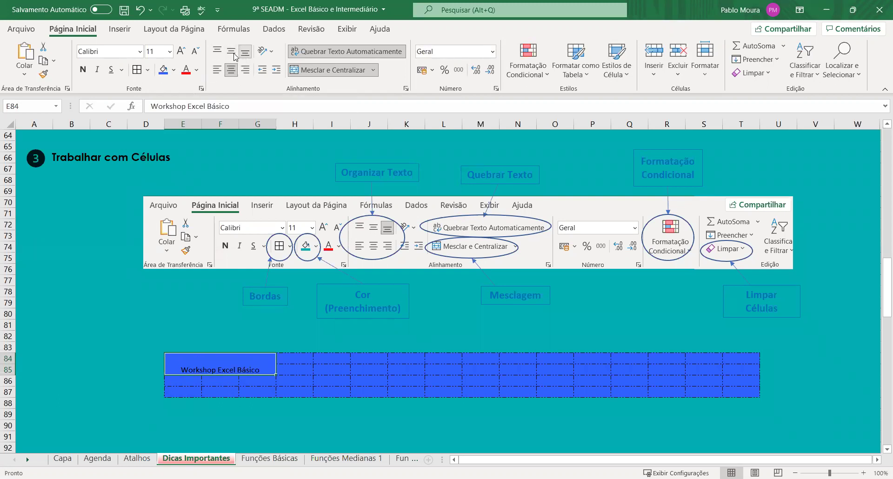
pyautogui.click(233, 54)
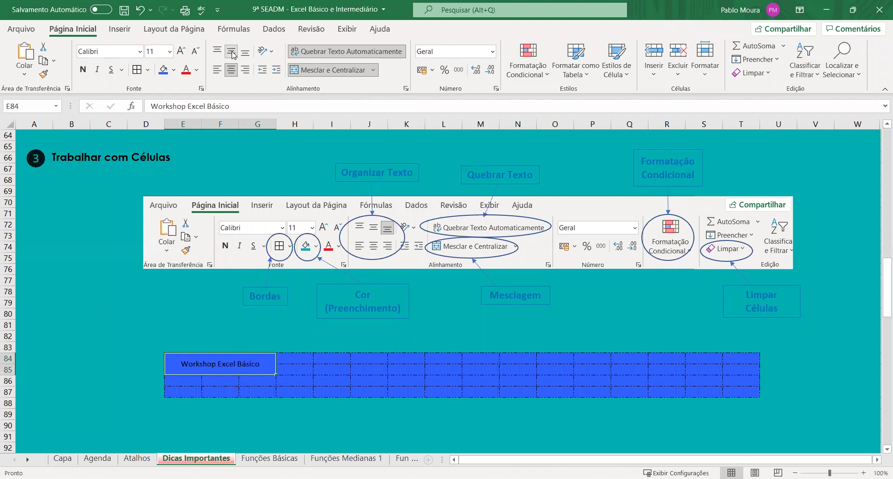
pyautogui.click(218, 71)
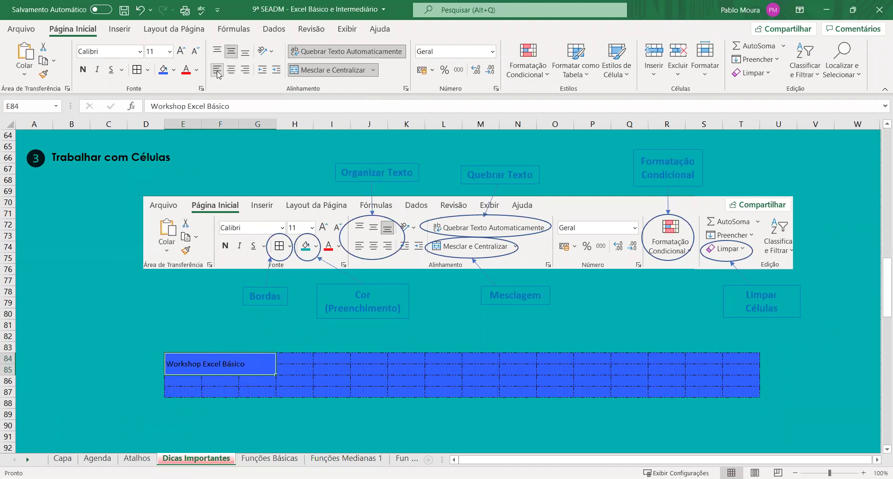
pyautogui.click(249, 69)
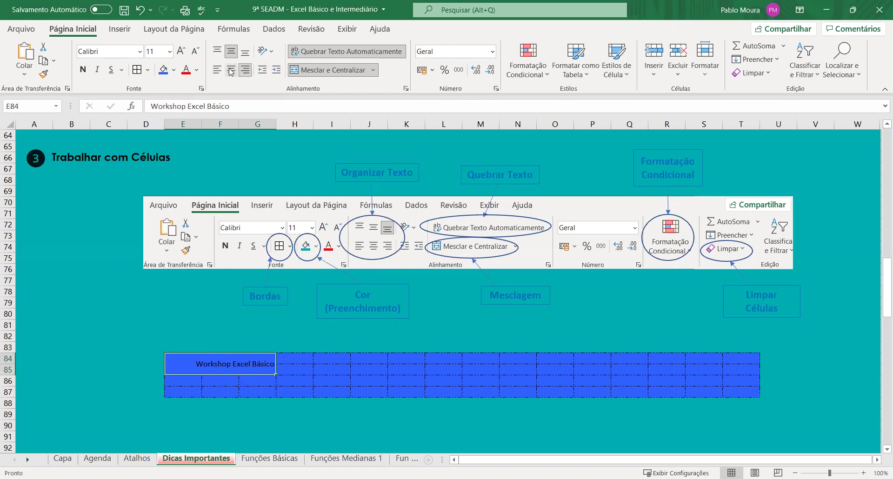
pyautogui.click(231, 71)
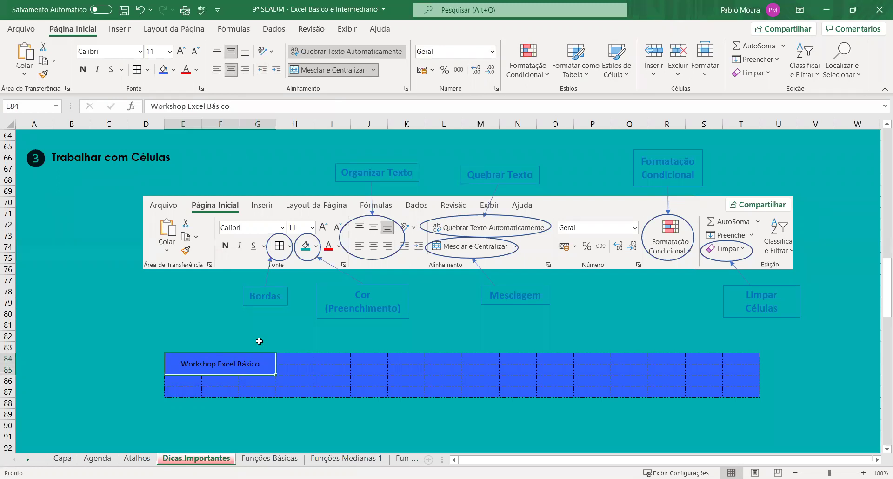
pyautogui.click(223, 414)
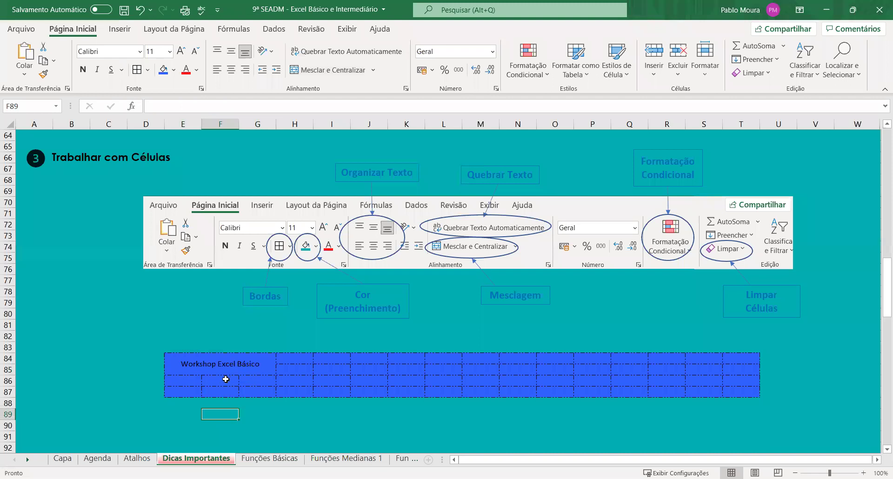
pyautogui.click(235, 363)
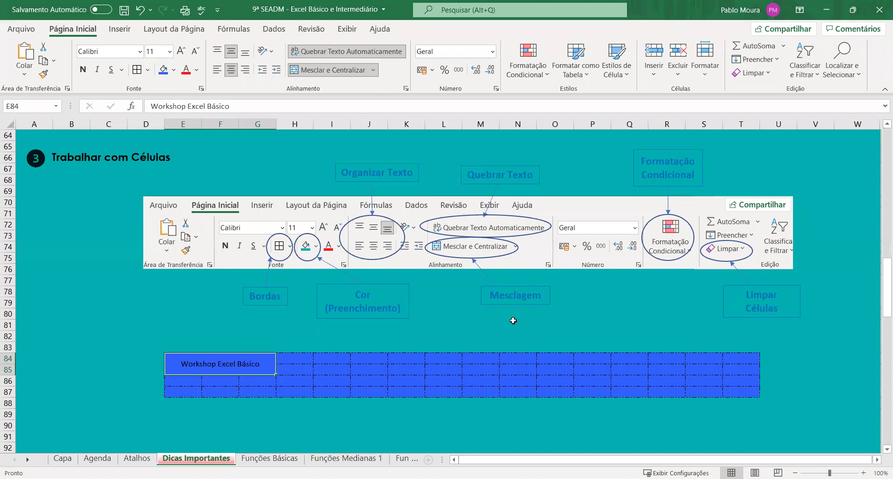
# - Select the table from E84 to its lower-right corner and delete the contents only, keeping fill and borders
pyautogui.click(255, 409)
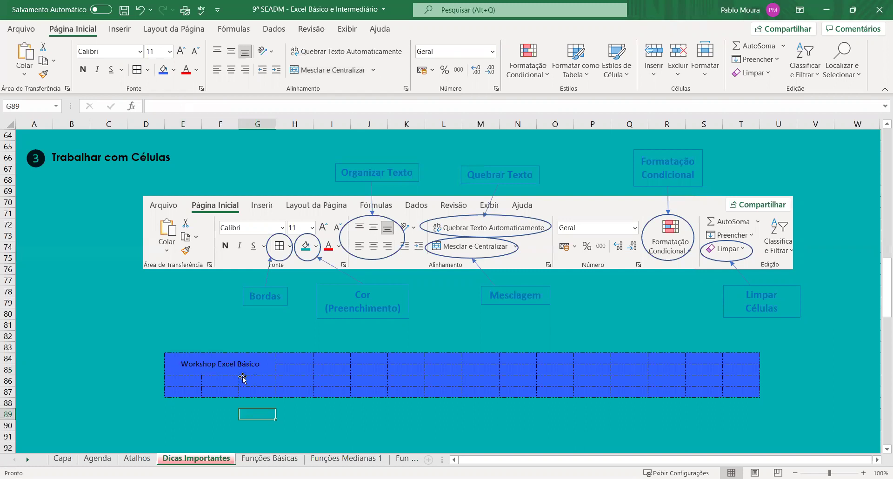
pyautogui.click(205, 369)
pyautogui.click(451, 384)
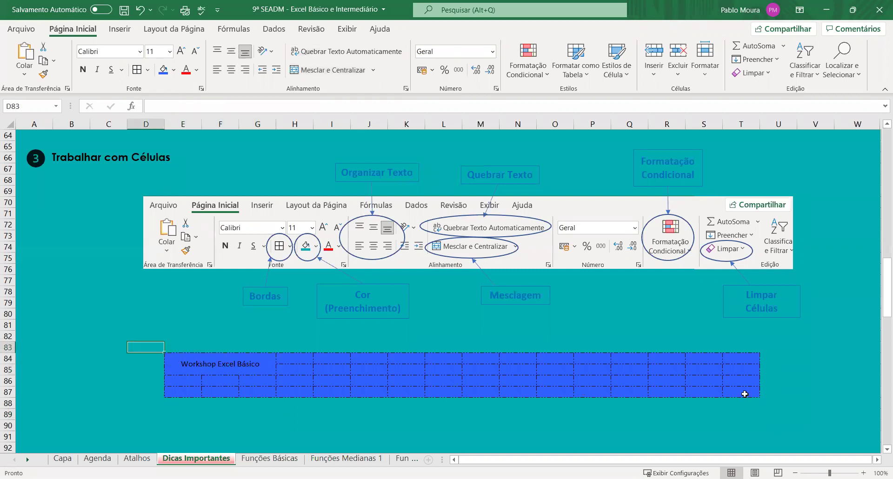
pyautogui.moveTo(702, 393)
pyautogui.mouseDown()
pyautogui.moveTo(182, 369)
pyautogui.moveTo(400, 421)
pyautogui.mouseUp()
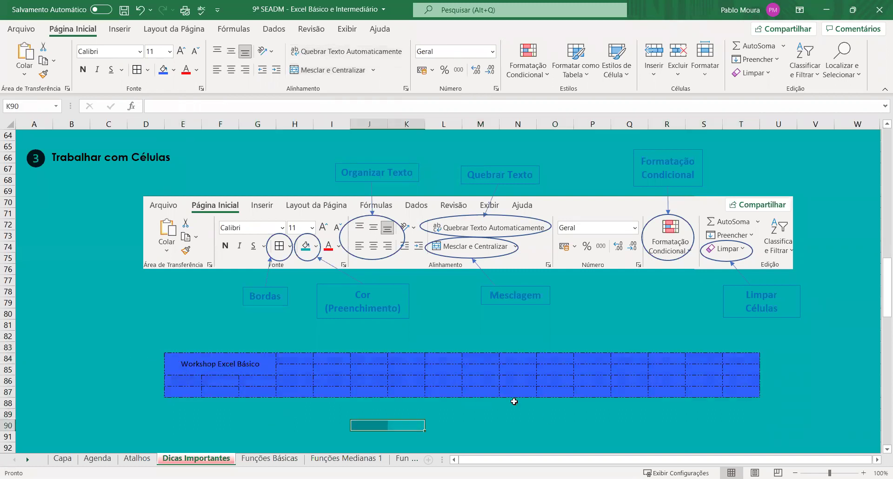
pyautogui.click(399, 422)
pyautogui.moveTo(191, 367); pyautogui.dragTo(756, 396)
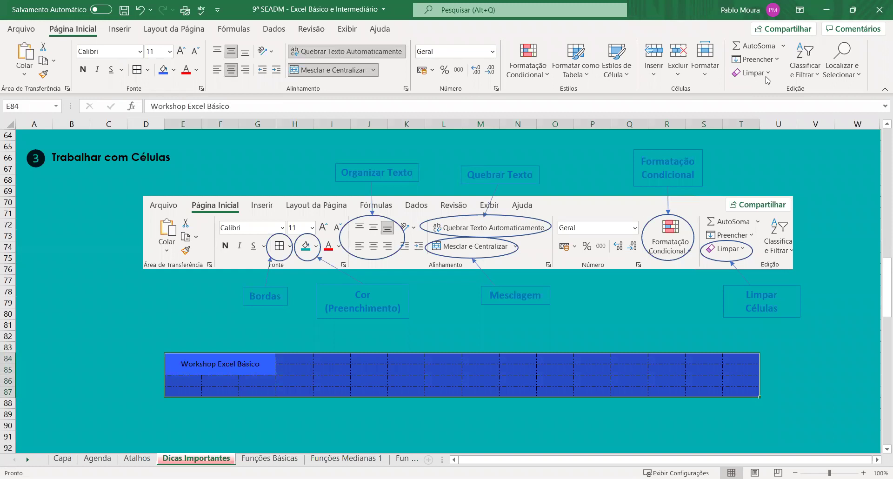
pyautogui.click(755, 73)
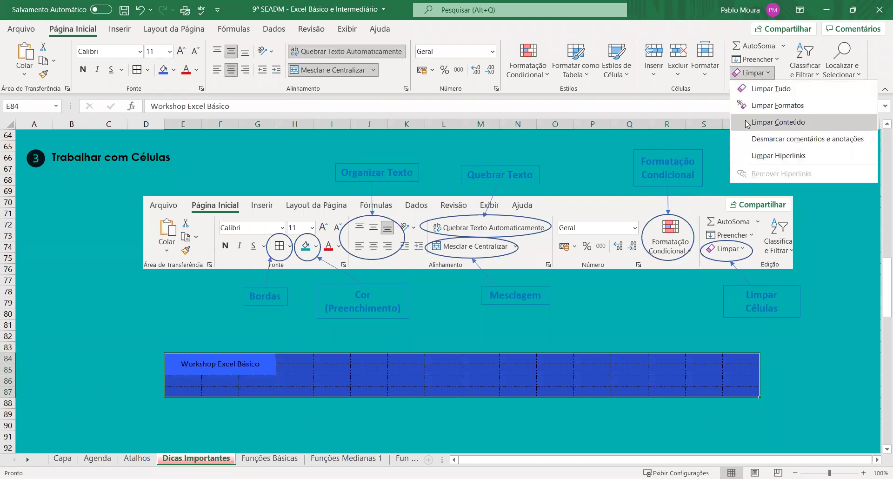
pyautogui.click(231, 396)
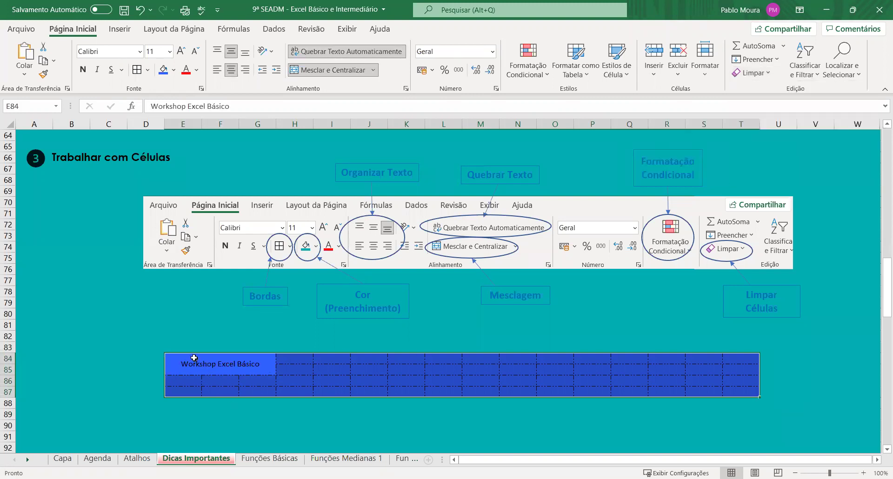
pyautogui.click(766, 74)
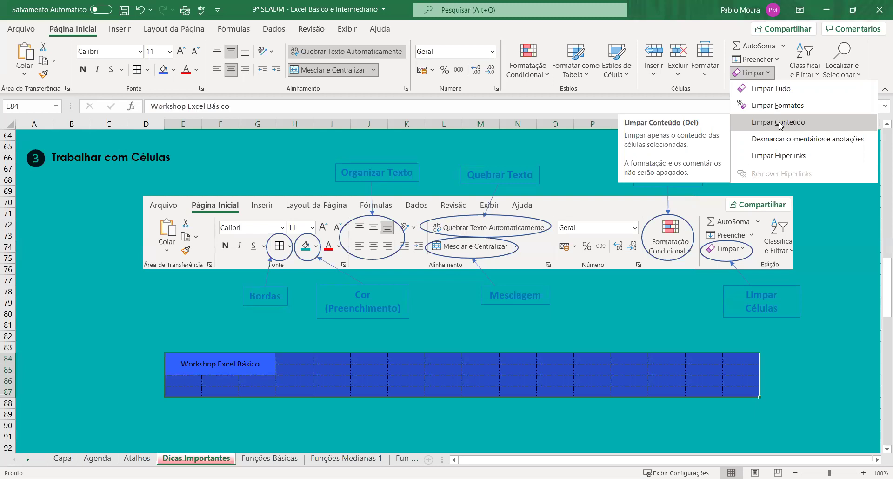
pyautogui.press('Return')
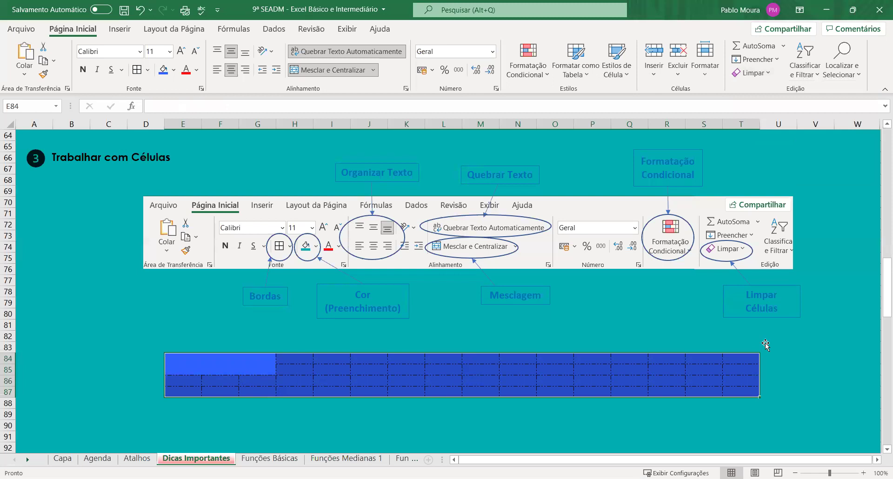
pyautogui.click(750, 73)
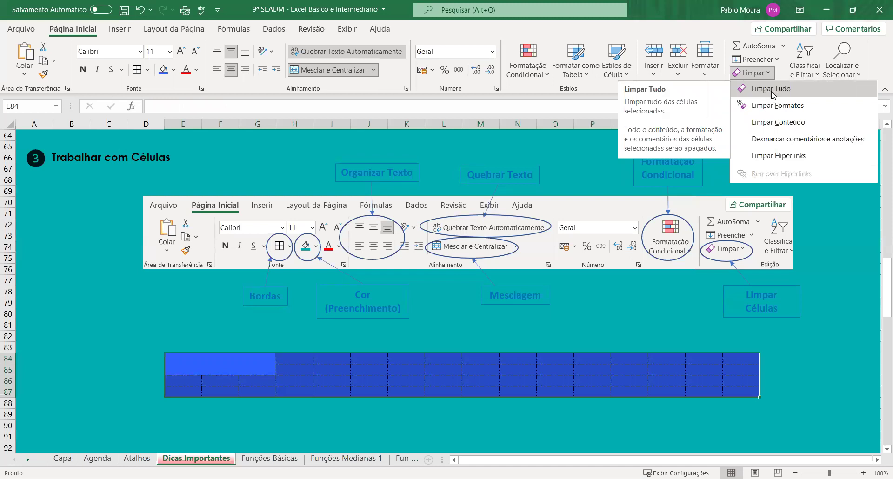
pyautogui.click(758, 97)
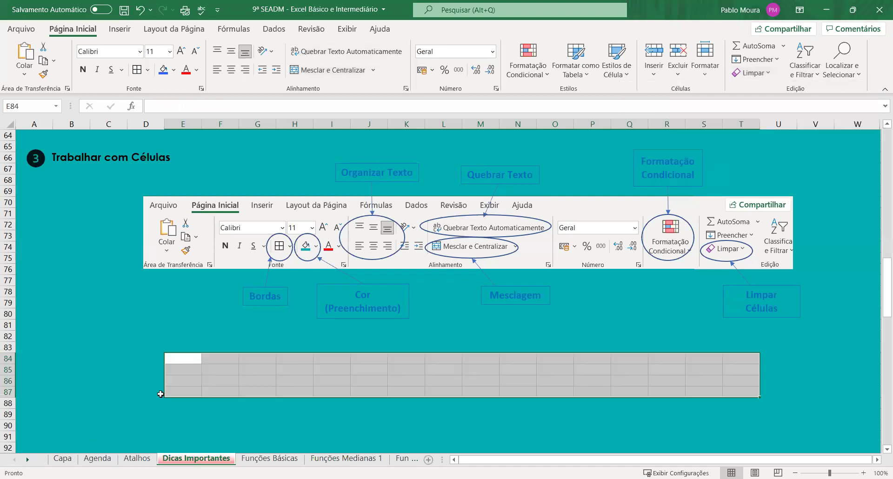
pyautogui.click(185, 379)
pyautogui.click(137, 336)
pyautogui.moveTo(182, 364); pyautogui.dragTo(754, 395)
pyautogui.hotkey('ctrl', 'z')
pyautogui.click(660, 335)
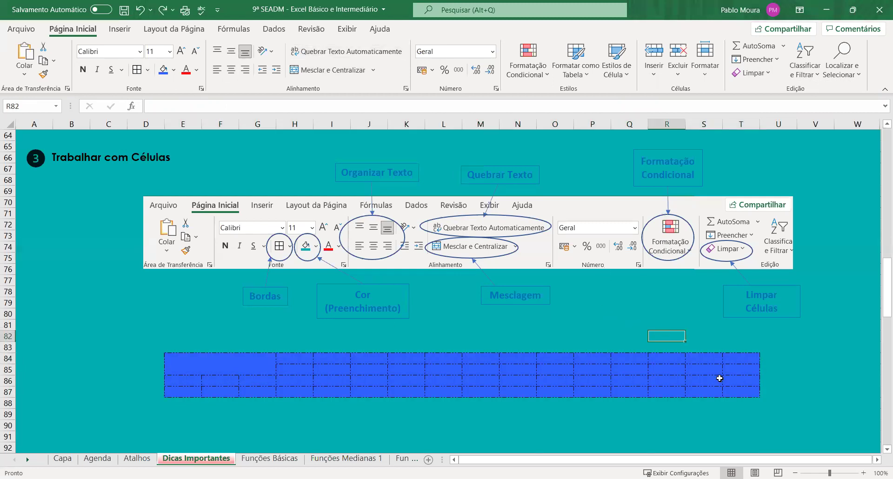
pyautogui.click(745, 356)
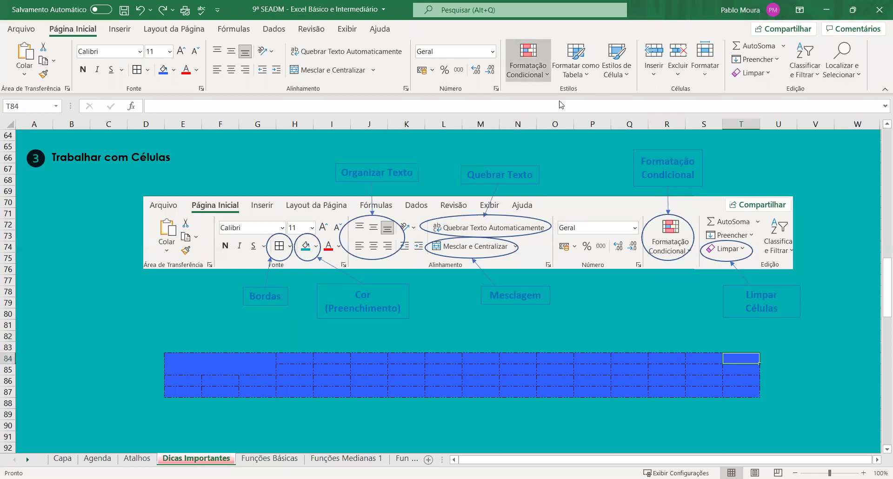
pyautogui.click(527, 60)
pyautogui.moveTo(559, 100)
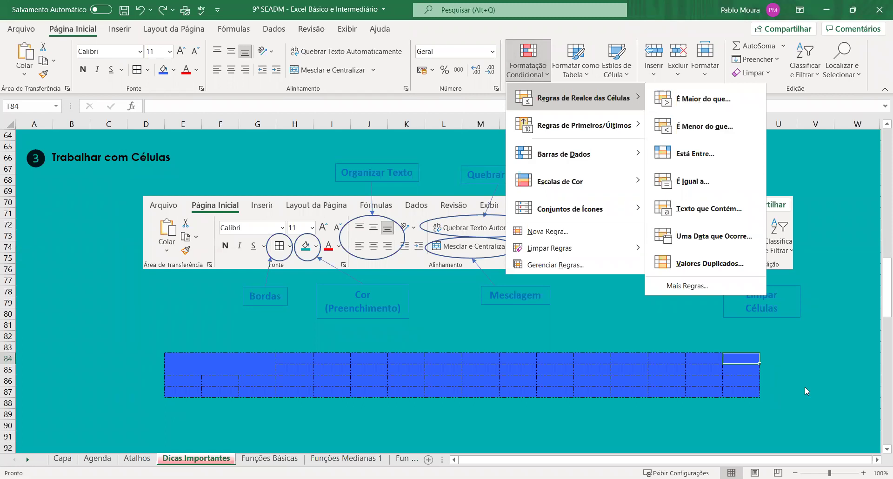
pyautogui.click(747, 380)
# - Enter 10, 20, 34 and 13 in T84:T87 and centre them horizontally and vertically
pyautogui.doubleClick(746, 358)
pyautogui.write('10')
pyautogui.press('Return')
pyautogui.write('20')
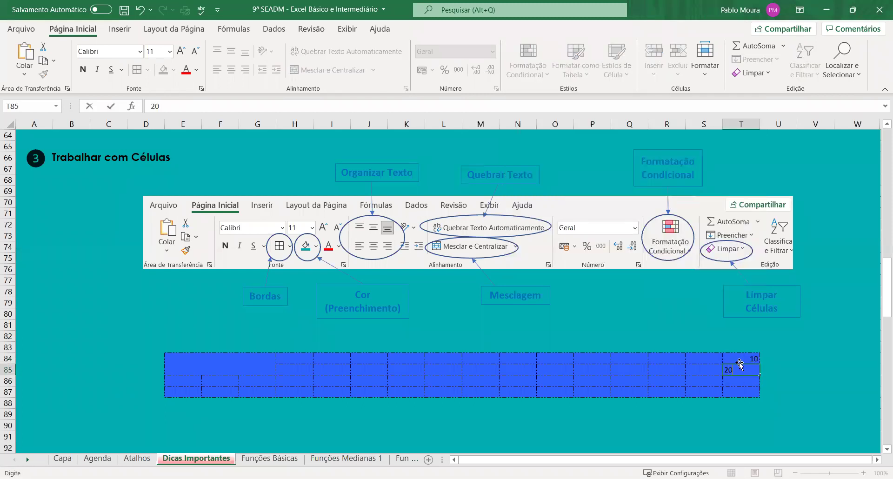
pyautogui.press('Return')
pyautogui.write('3')
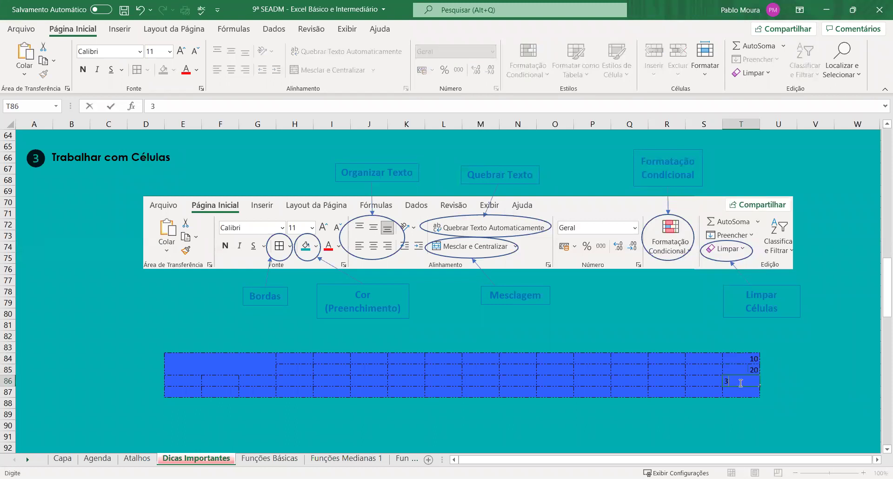
pyautogui.write('4')
pyautogui.press('Return')
pyautogui.write('13')
pyautogui.click(809, 404)
pyautogui.moveTo(733, 359); pyautogui.dragTo(742, 392)
pyautogui.click(231, 69)
pyautogui.click(231, 51)
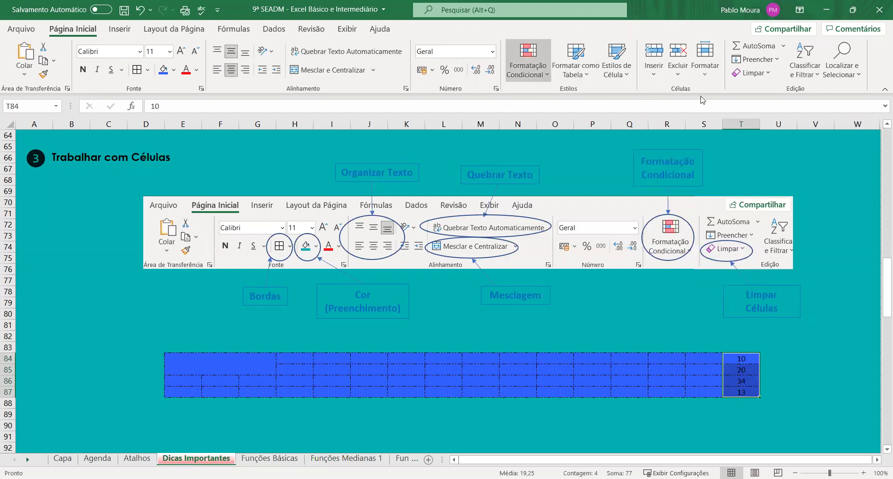
# - Set up an 'É Maior do que' 15 highlight rule on T84:T87 with green fill
pyautogui.click(541, 77)
pyautogui.moveTo(604, 98)
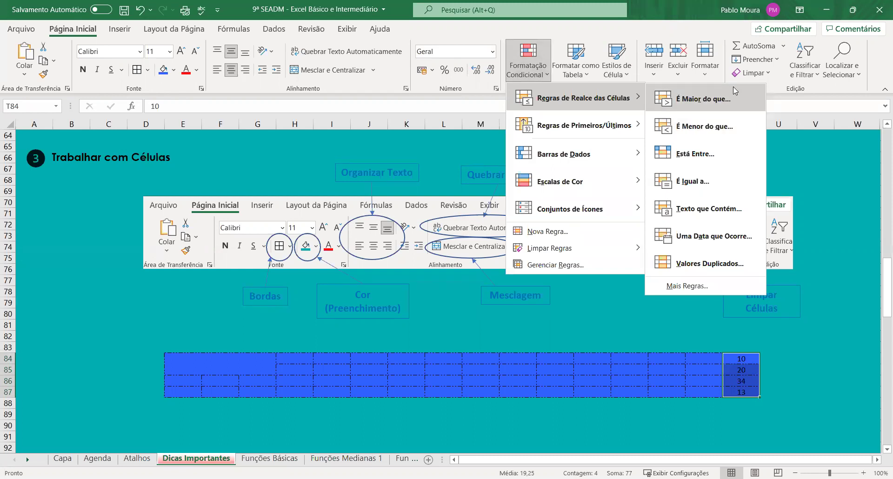
pyautogui.click(684, 103)
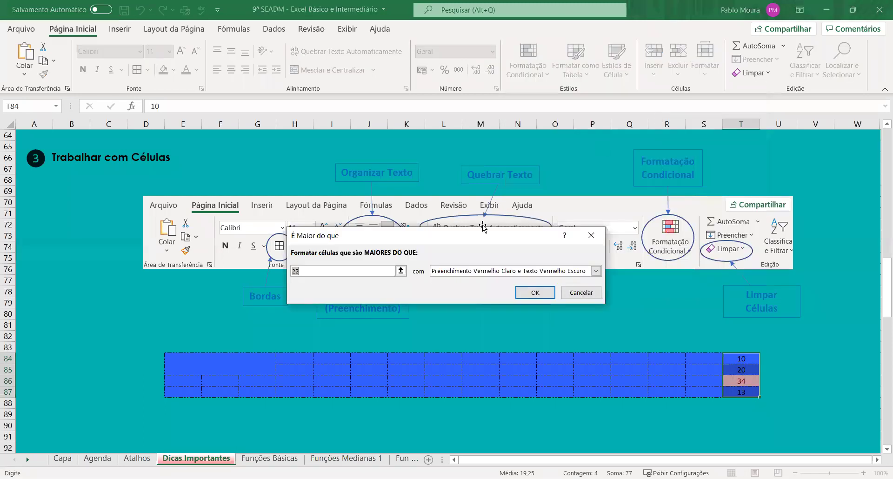
pyautogui.write('2')
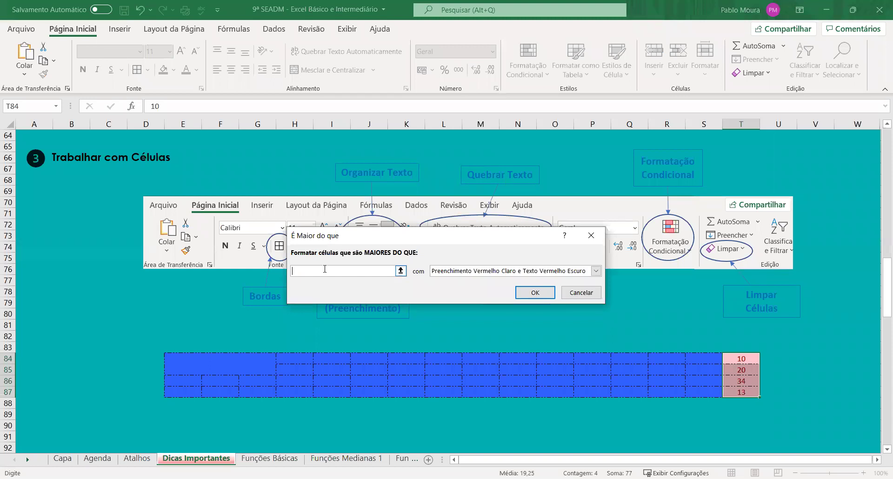
pyautogui.write('5')
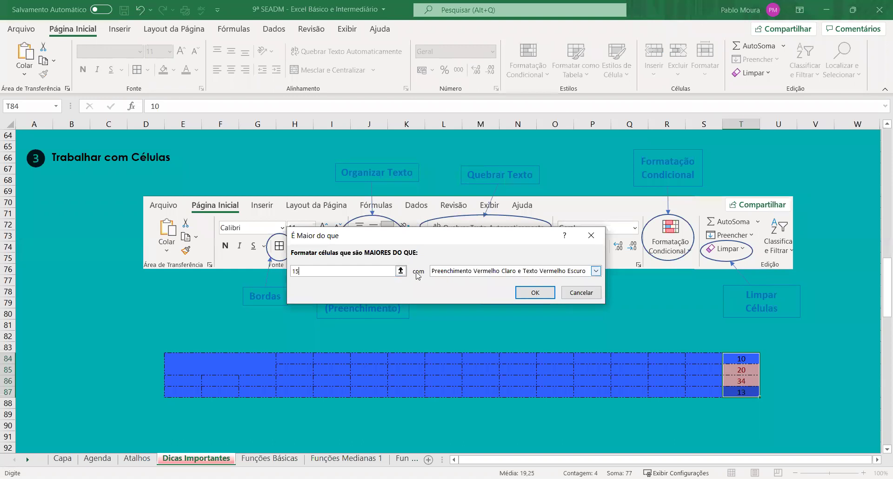
pyautogui.click(595, 271)
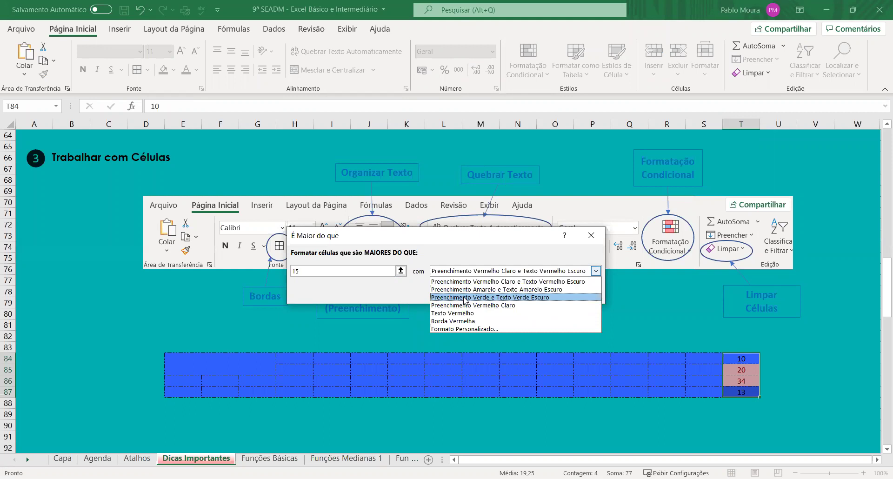
pyautogui.click(530, 297)
# - Confirm the greater-than rule and add an 'É Menor do que' 15 rule with light red fill
pyautogui.press('Return')
pyautogui.click(792, 380)
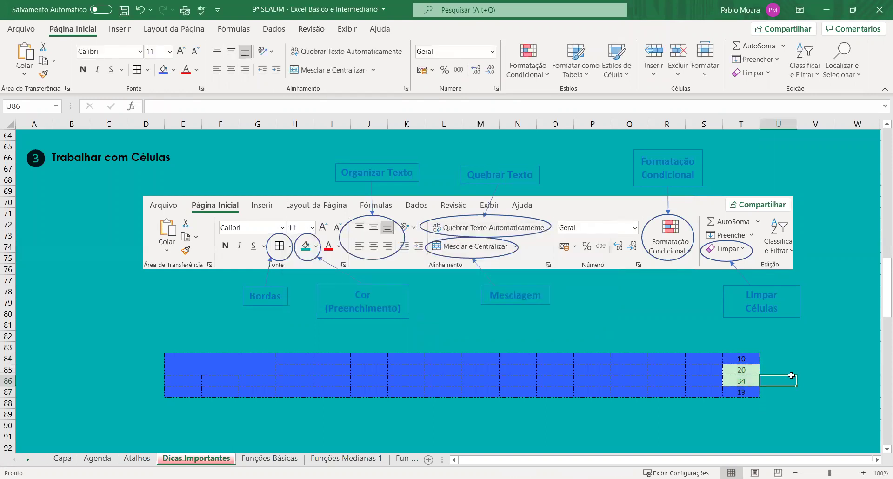
pyautogui.moveTo(738, 355); pyautogui.dragTo(739, 392)
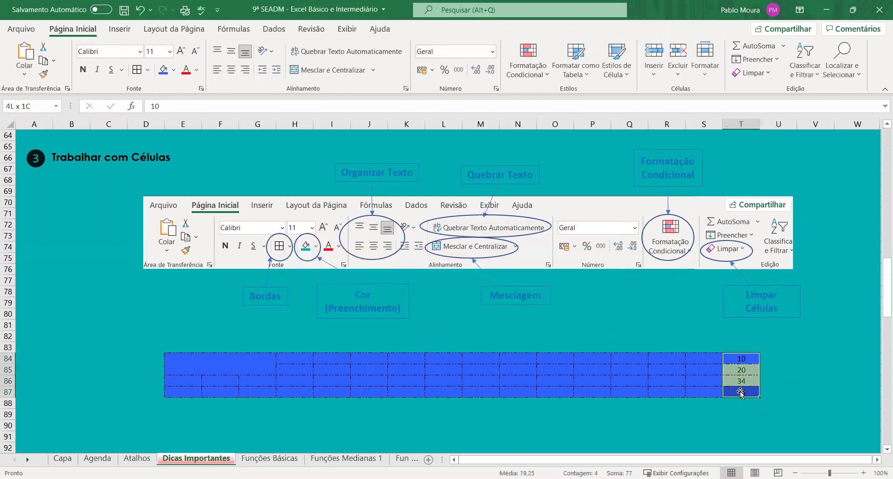
pyautogui.click(544, 82)
pyautogui.moveTo(581, 97)
pyautogui.click(711, 128)
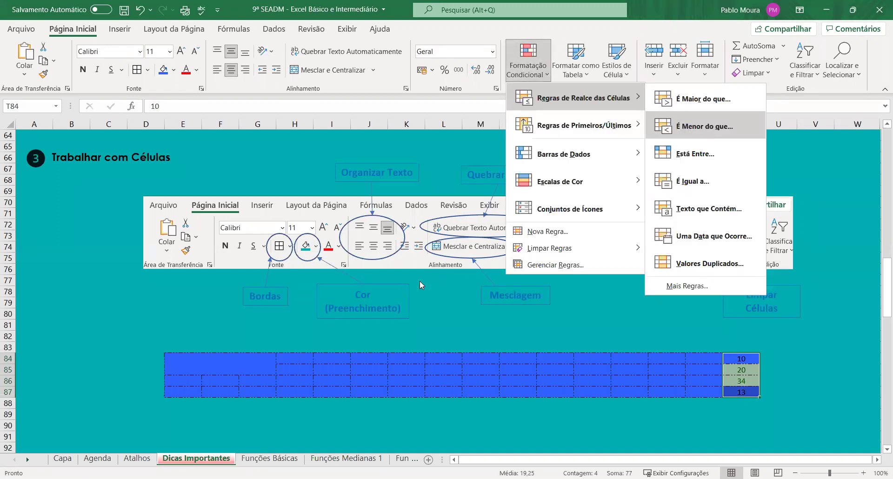
pyautogui.press('BackSpace')
pyautogui.press('BackSpace')
pyautogui.write('15')
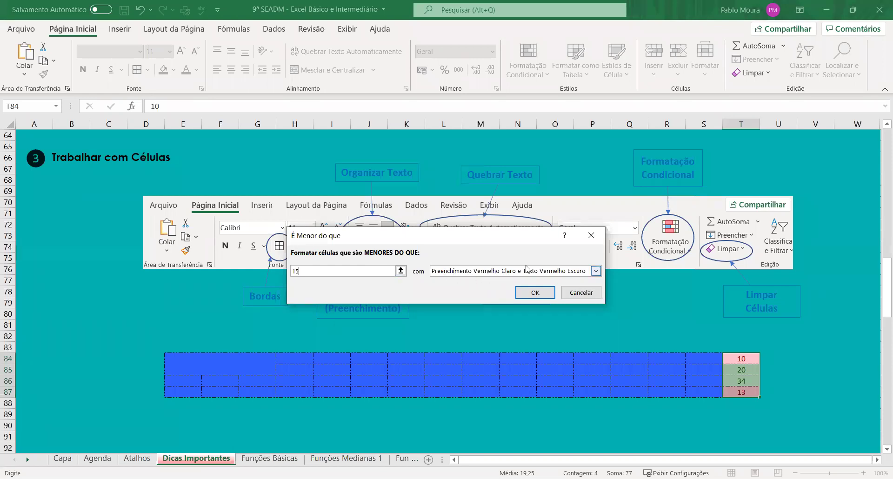
pyautogui.click(528, 293)
# - Change T84 to 18, then to 13, so it stays highlighted light red
pyautogui.click(805, 363)
pyautogui.click(718, 403)
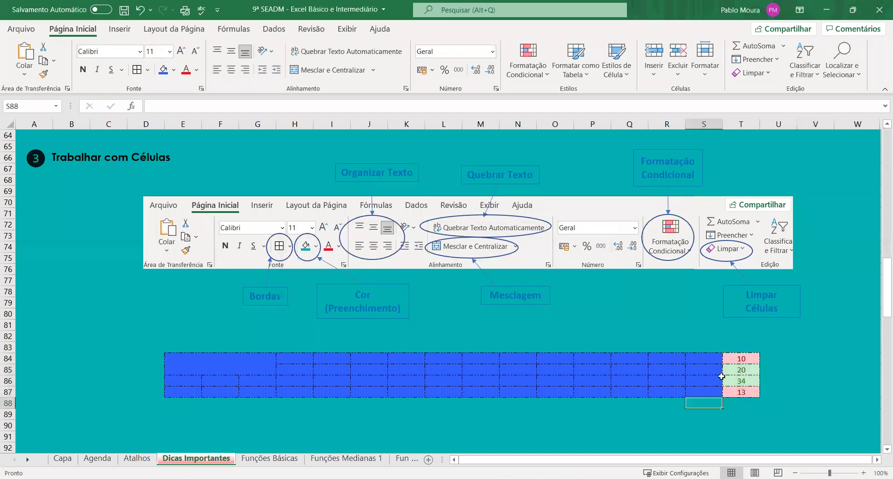
pyautogui.moveTo(741, 362); pyautogui.dragTo(744, 393)
pyautogui.click(750, 357)
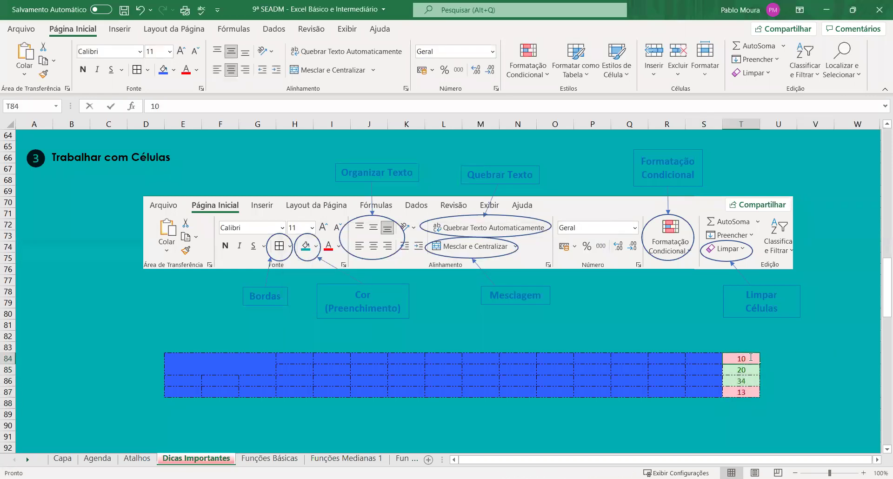
pyautogui.write('18')
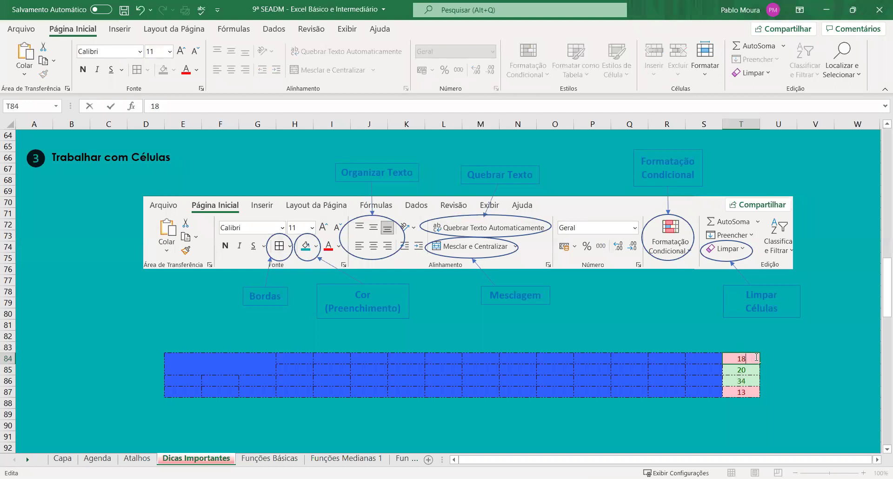
pyautogui.click(840, 345)
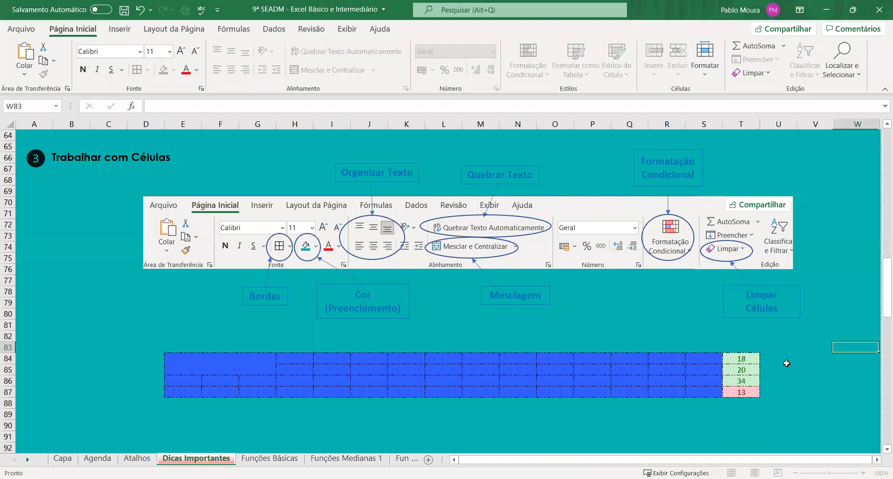
pyautogui.click(748, 357)
pyautogui.write('13')
pyautogui.click(792, 378)
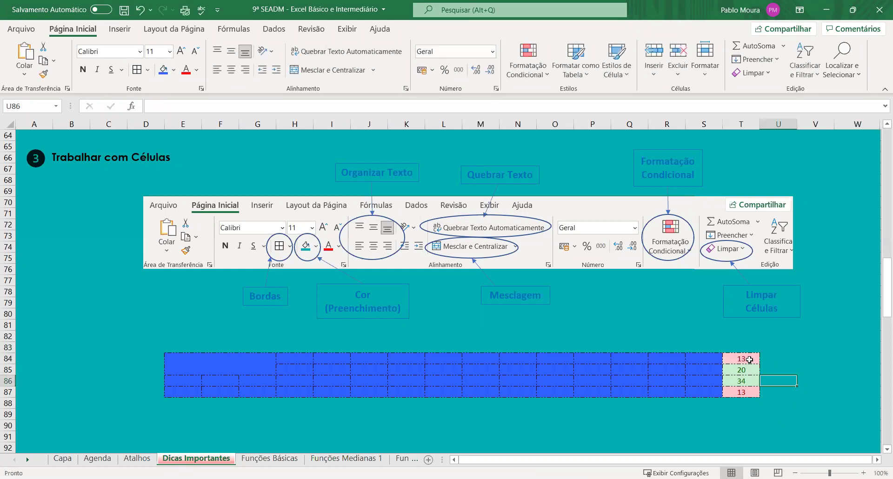
pyautogui.moveTo(749, 360); pyautogui.dragTo(744, 392)
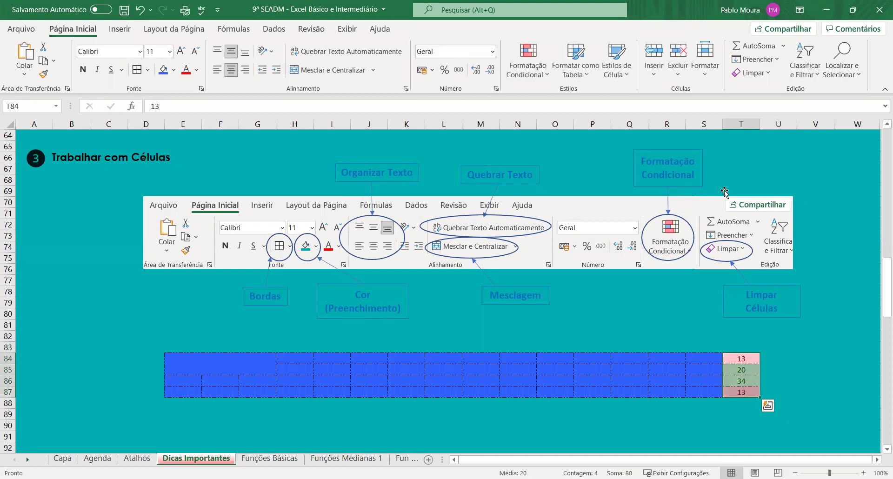
pyautogui.click(756, 73)
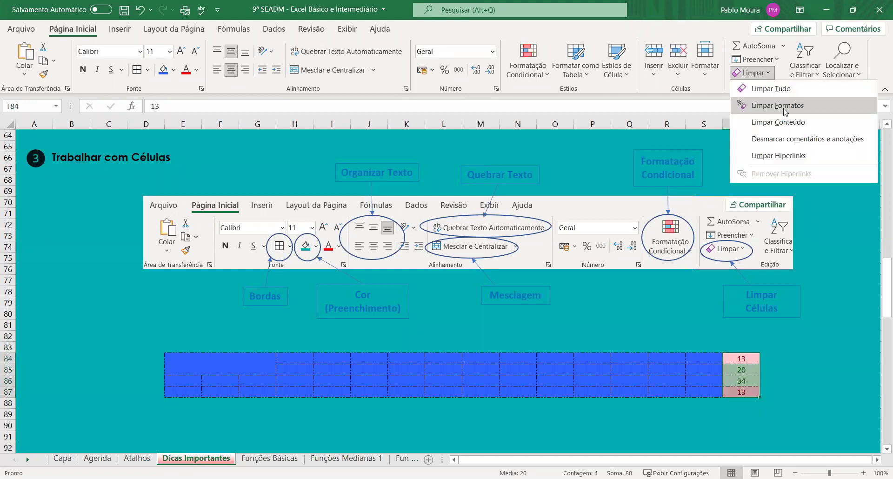
pyautogui.click(759, 106)
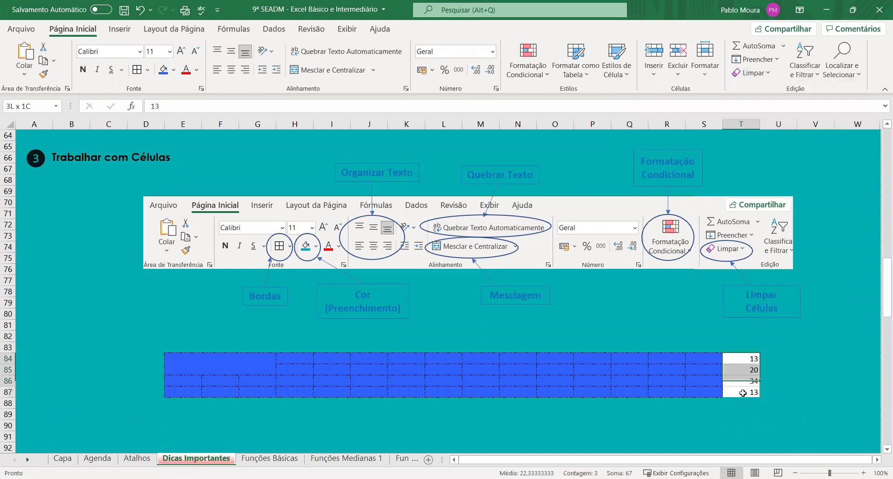
pyautogui.click(140, 9)
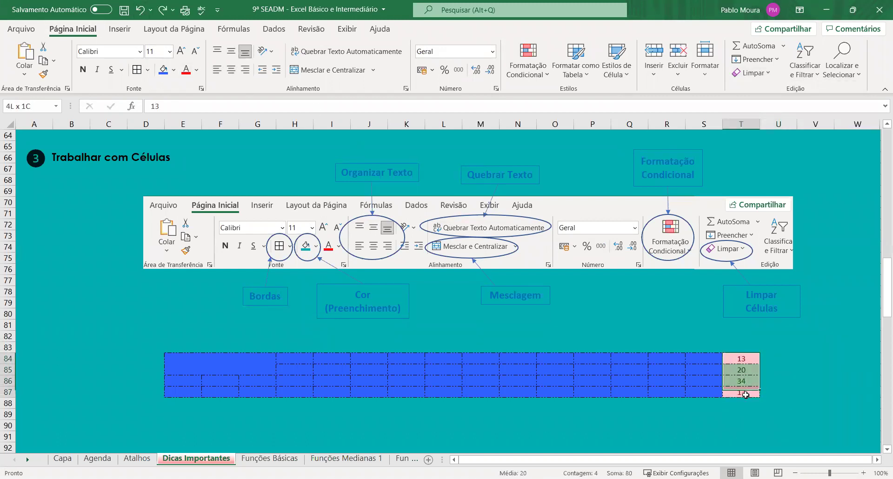
pyautogui.click(814, 359)
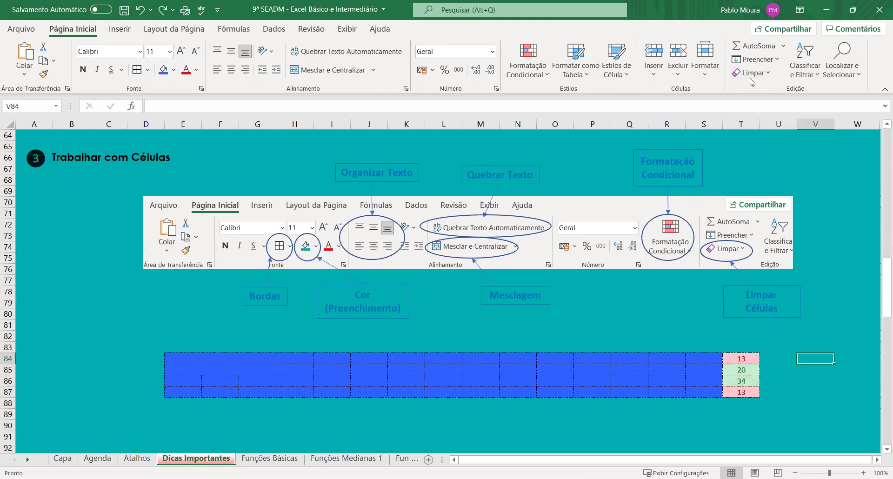
pyautogui.click(445, 69)
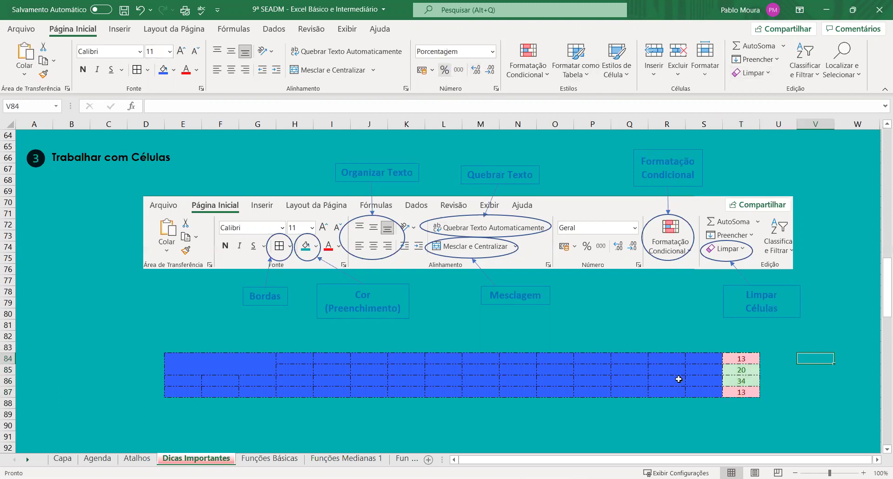
pyautogui.click(772, 359)
pyautogui.moveTo(740, 358); pyautogui.dragTo(741, 392)
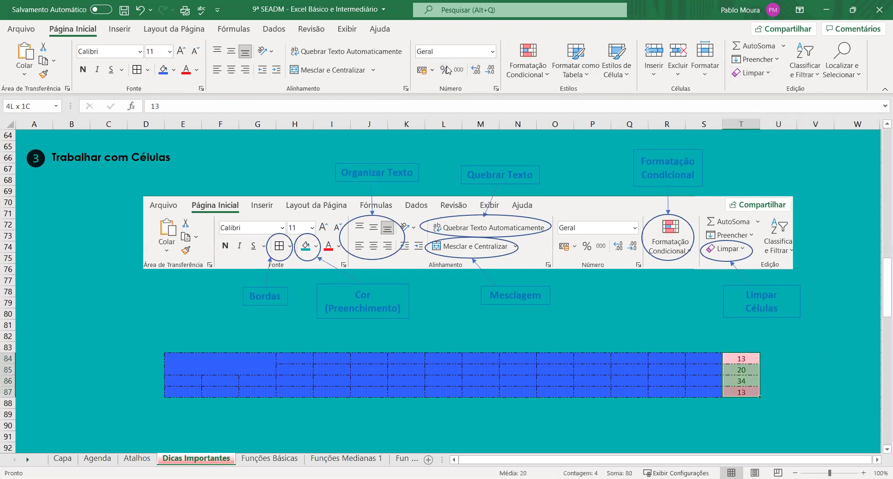
pyautogui.click(445, 70)
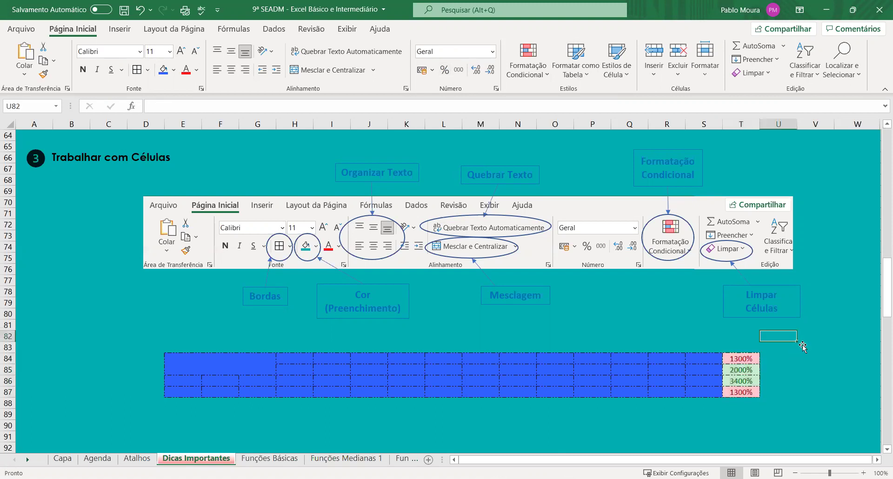
pyautogui.click(815, 347)
pyautogui.click(750, 73)
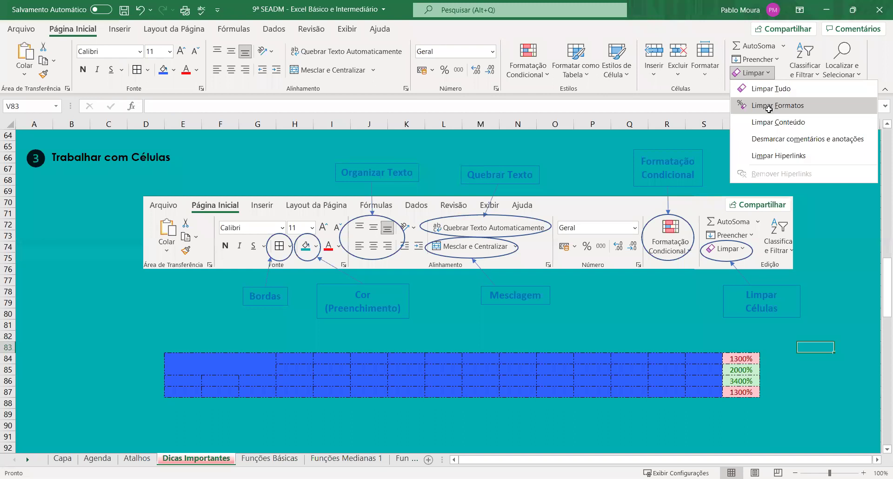
pyautogui.click(770, 112)
pyautogui.moveTo(741, 358); pyautogui.dragTo(741, 392)
pyautogui.click(745, 74)
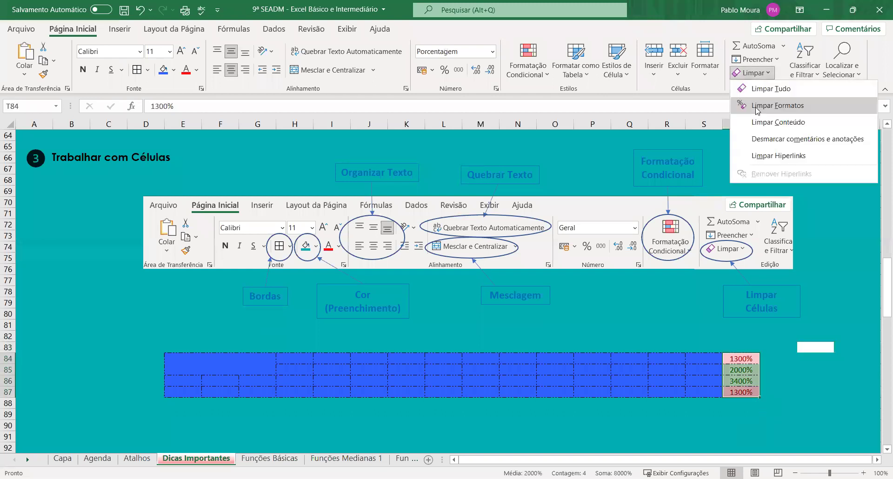
pyautogui.click(756, 110)
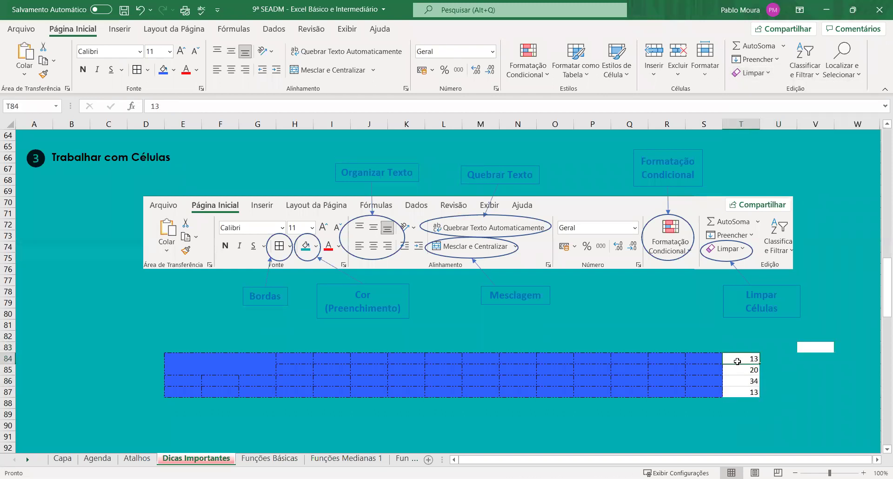
pyautogui.moveTo(741, 358); pyautogui.dragTo(741, 392)
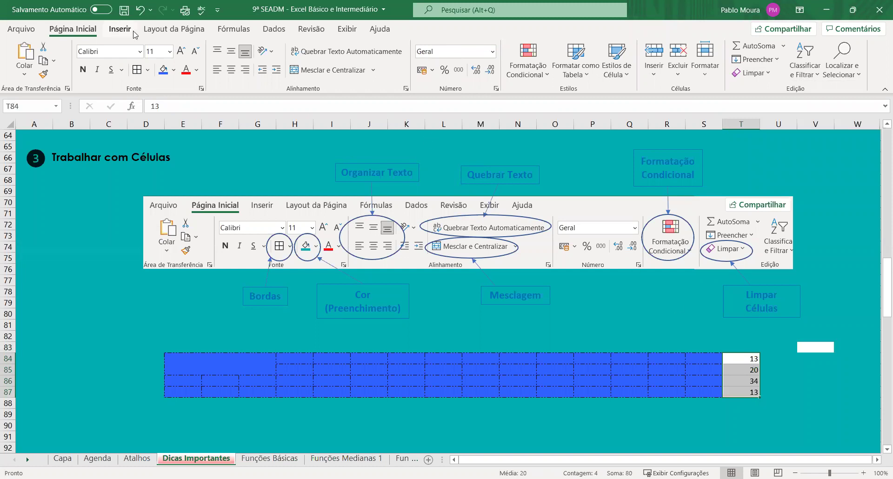
pyautogui.click(141, 9)
pyautogui.click(141, 9)
pyautogui.click(141, 9)
pyautogui.click(141, 10)
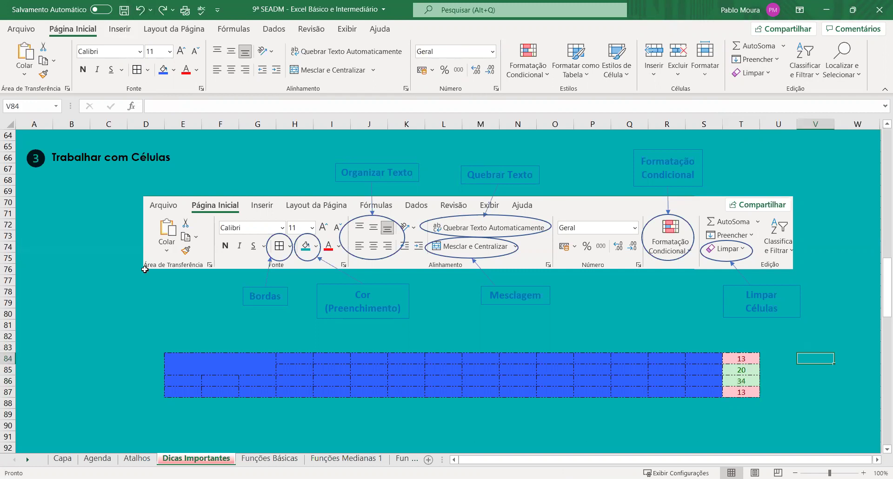
# - Select T84:T87 and browse Formatação Condicional to Escalas de Cor, previewing a red-yellow-green scale
pyautogui.click(107, 358)
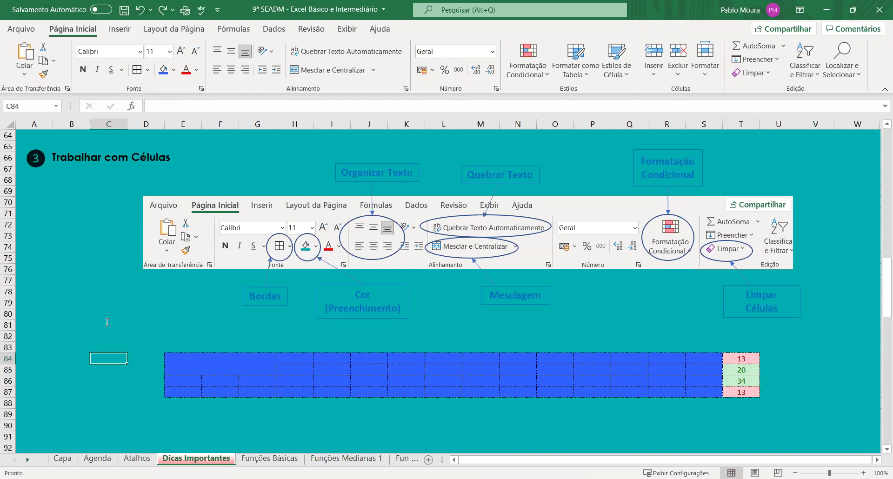
pyautogui.scroll(-5, 223, 279)
pyautogui.scroll(-6, 223, 279)
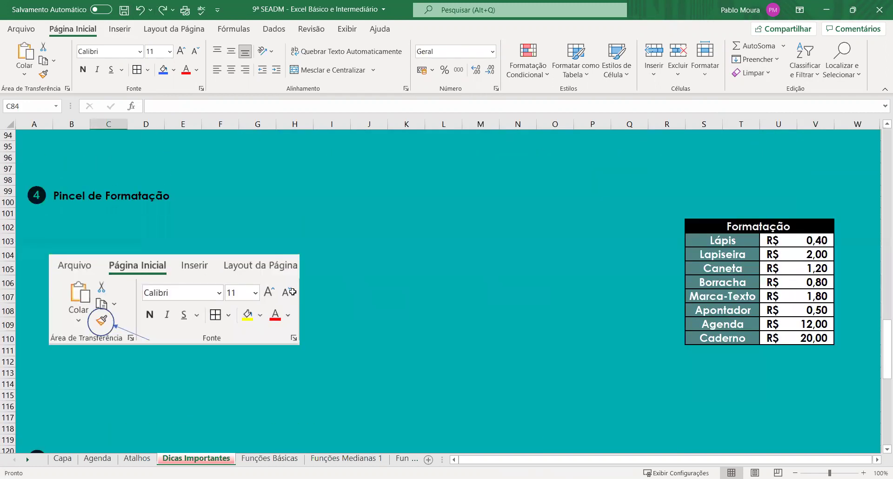
pyautogui.scroll(8, 297, 303)
pyautogui.scroll(1, 299, 305)
pyautogui.scroll(2, 301, 307)
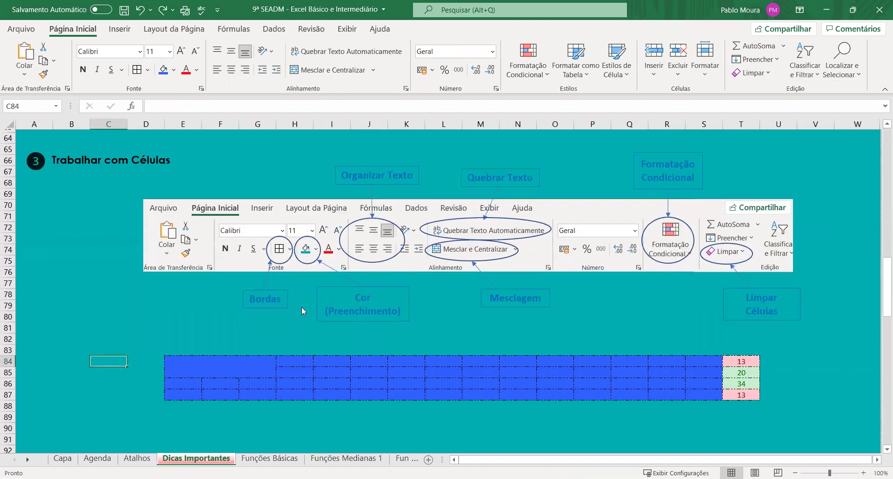
pyautogui.moveTo(749, 359); pyautogui.dragTo(749, 395)
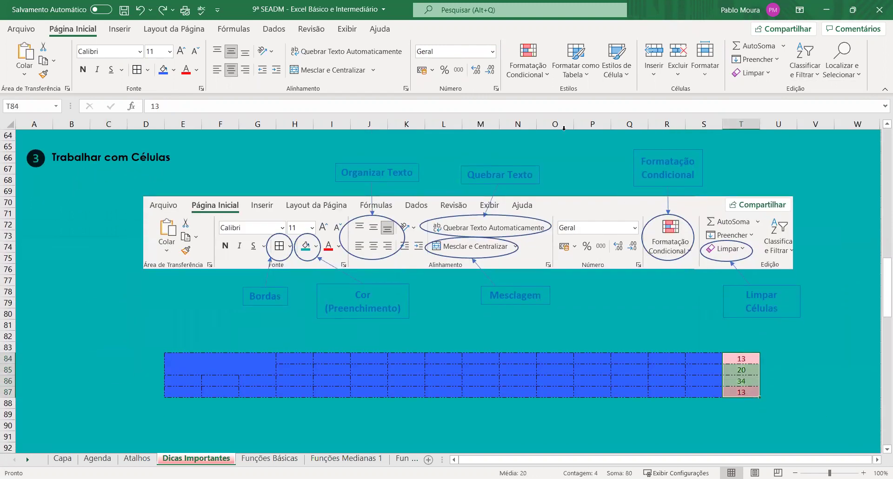
pyautogui.click(537, 79)
pyautogui.moveTo(577, 98)
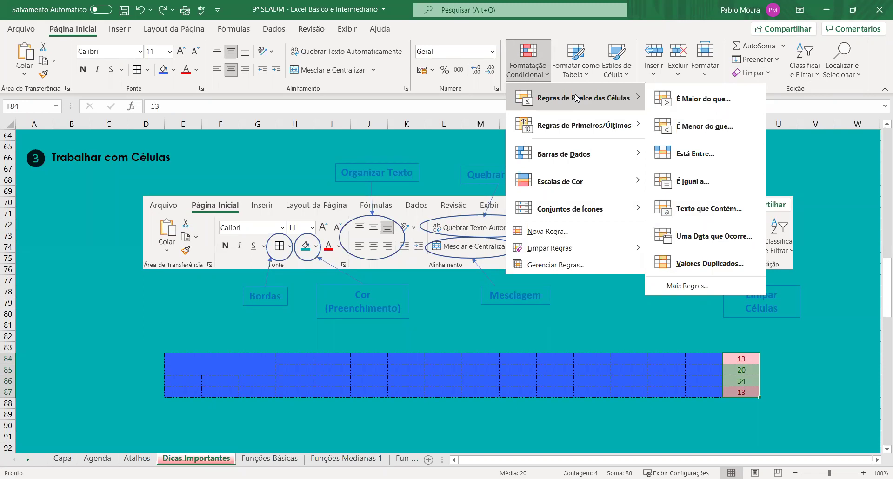
pyautogui.moveTo(580, 123)
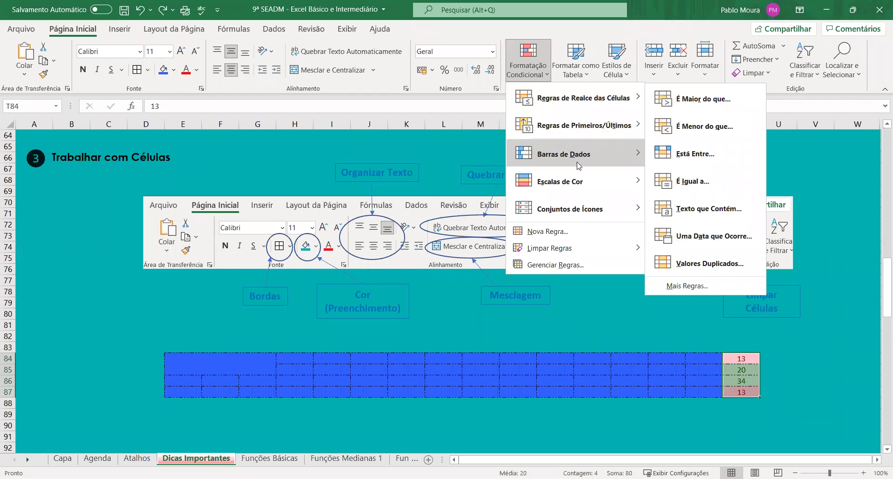
pyautogui.moveTo(581, 209)
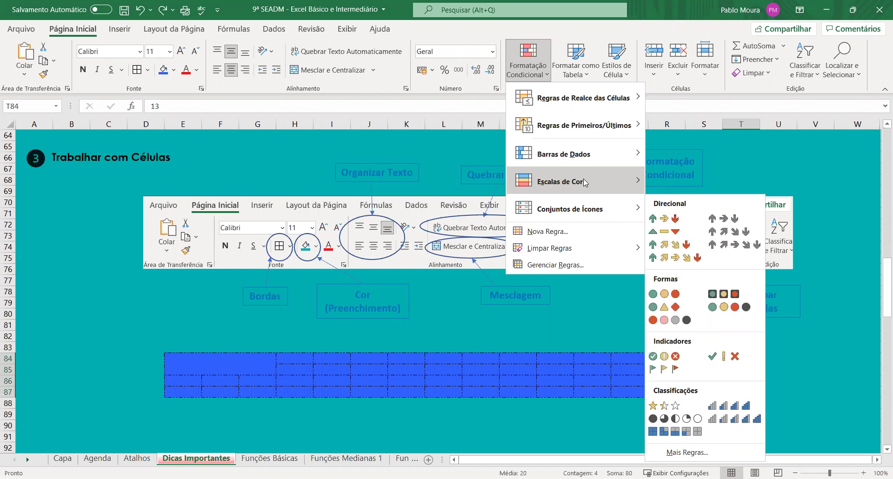
pyautogui.moveTo(583, 179)
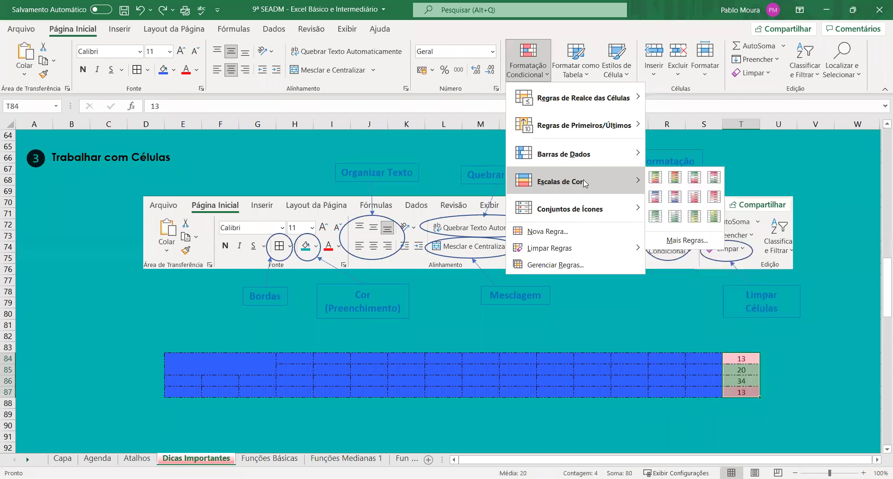
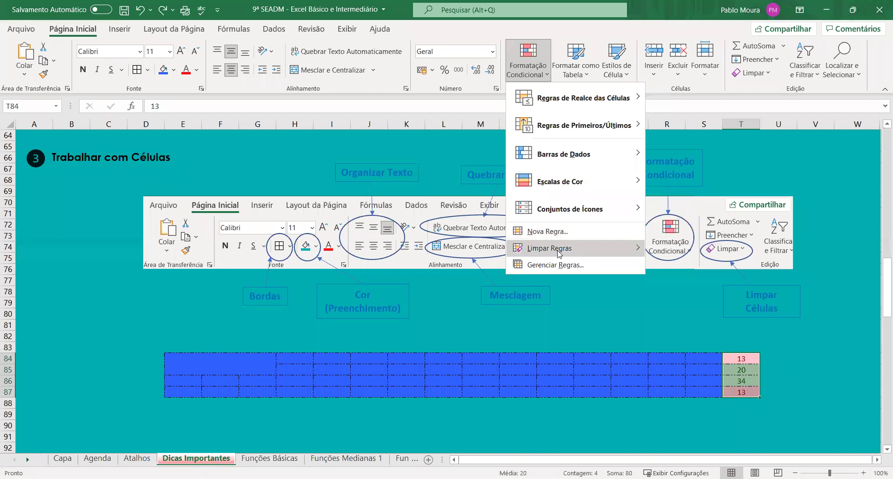
# - Close the Formatação Condicional menu and scroll to the Pincel de Formatação section near row 94
pyautogui.moveTo(615, 252)
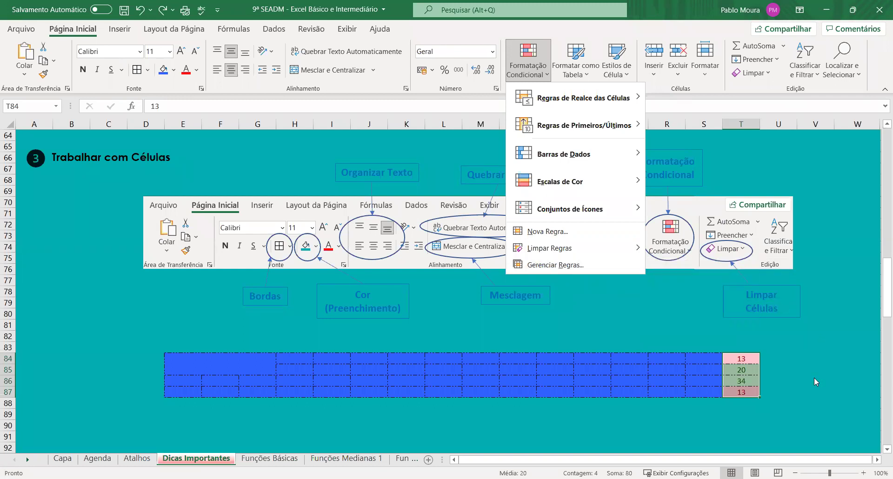
pyautogui.scroll(-10, 813, 378)
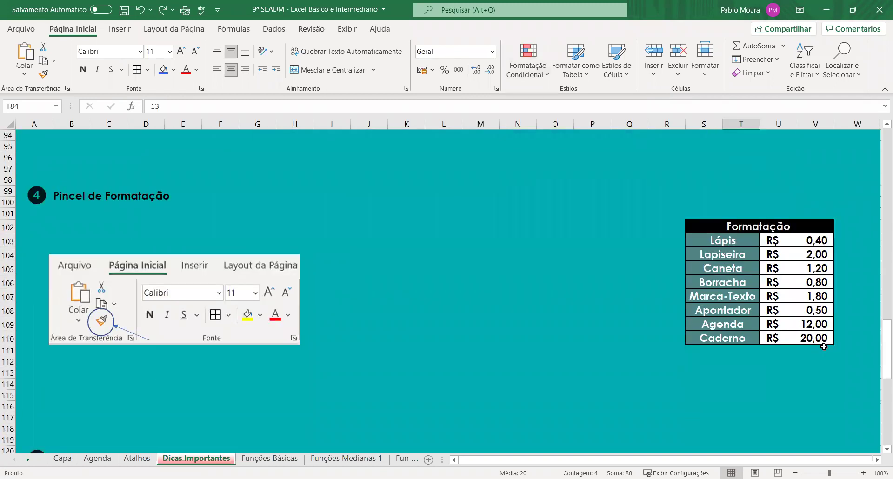
# - Copy the Agenda and Caderno rows' formatting (S109:V110) with Pincel de Formatação onto rows 111–114
pyautogui.scroll(-1, 646, 378)
pyautogui.scroll(1, 643, 382)
pyautogui.click(711, 358)
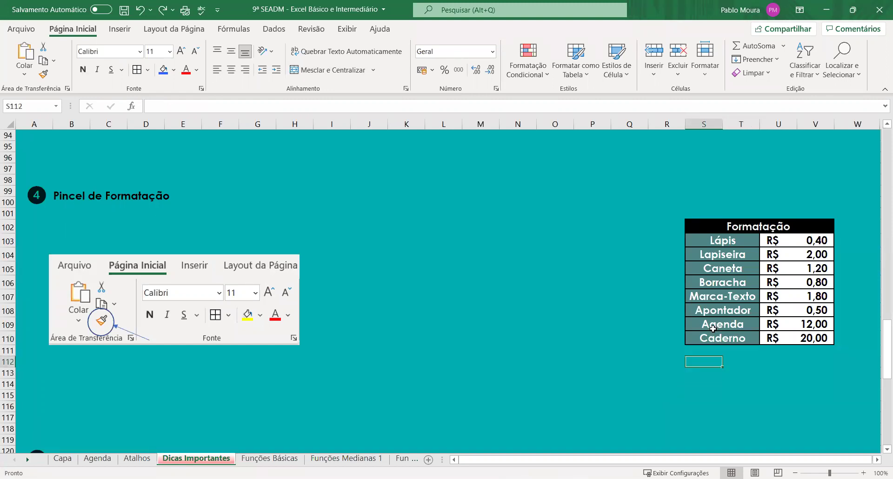
pyautogui.moveTo(712, 328); pyautogui.dragTo(818, 339)
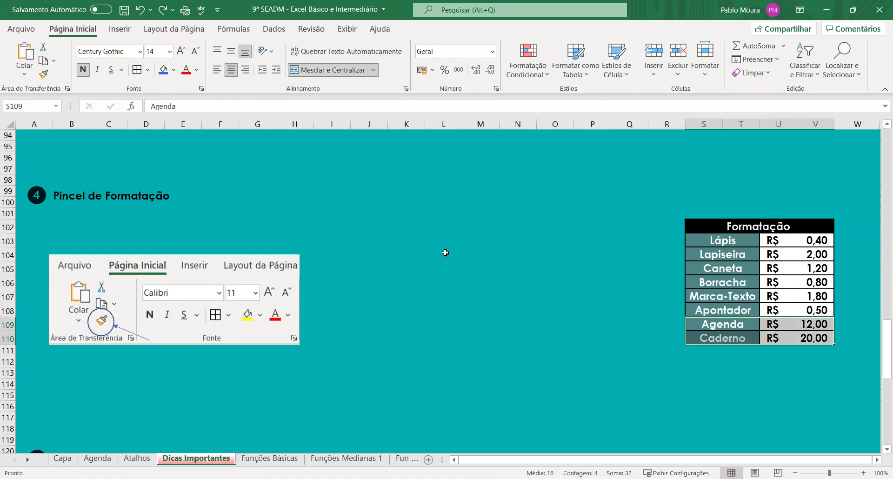
pyautogui.click(43, 74)
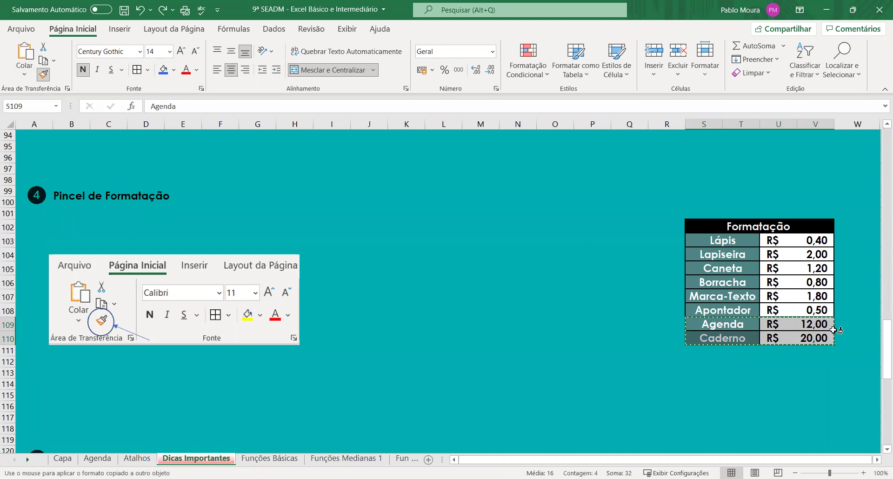
pyautogui.moveTo(695, 356); pyautogui.dragTo(810, 375)
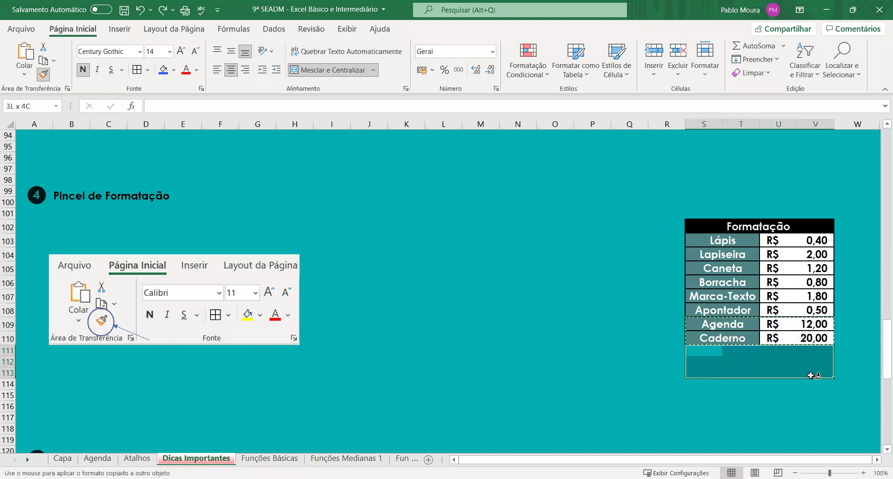
pyautogui.moveTo(811, 375)
pyautogui.mouseDown()
pyautogui.moveTo(812, 393)
pyautogui.moveTo(811, 375)
pyautogui.mouseUp()
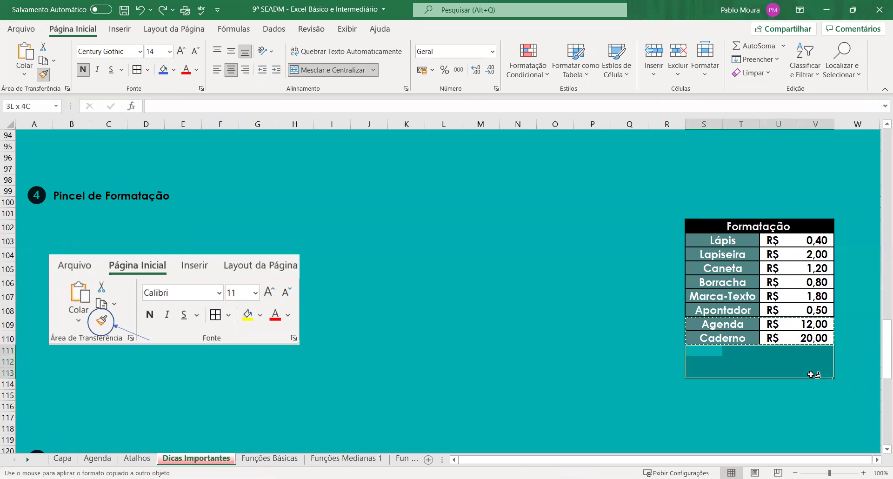
pyautogui.moveTo(811, 374); pyautogui.dragTo(812, 386)
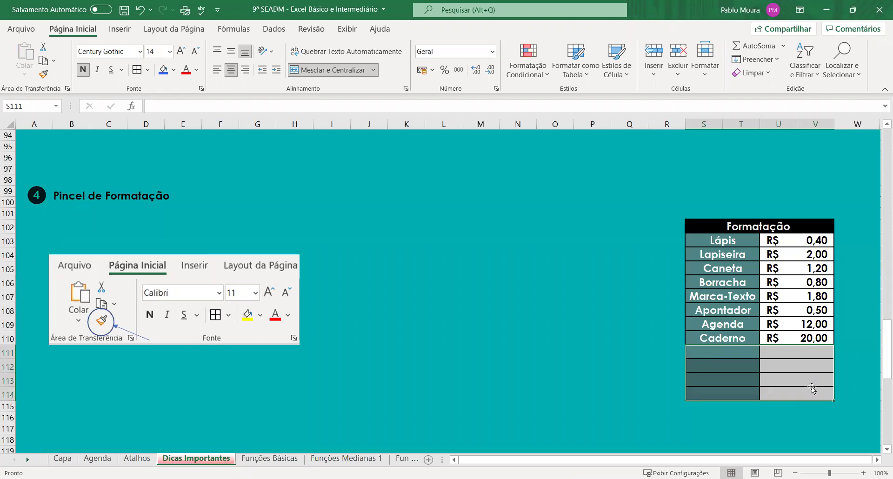
# - Finish formatting rows 111–114 and enter Apontador as the name in S111
pyautogui.click(633, 374)
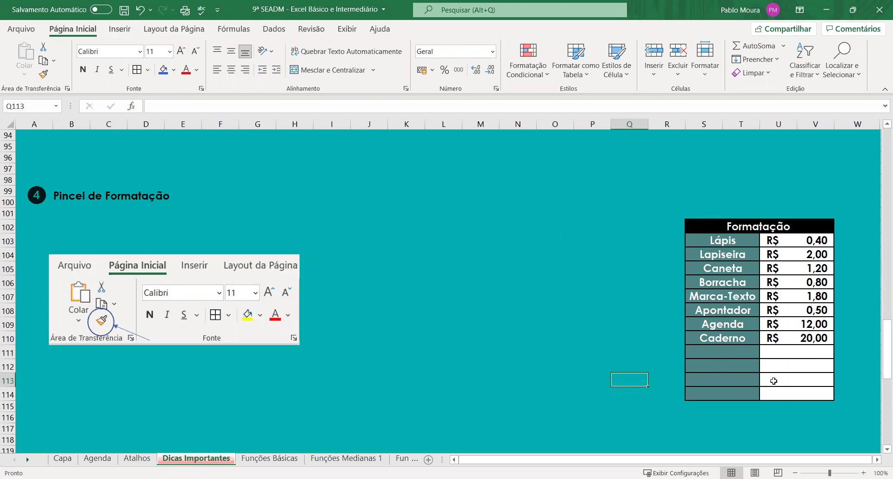
pyautogui.click(749, 409)
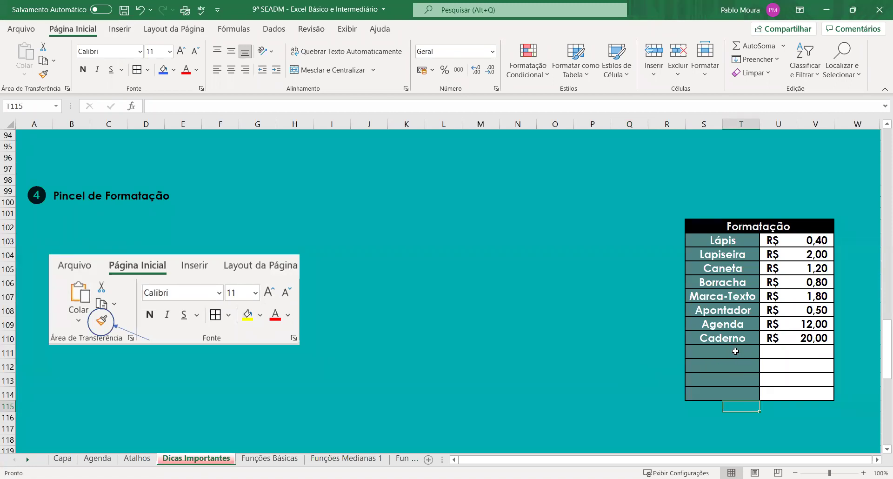
pyautogui.click(687, 415)
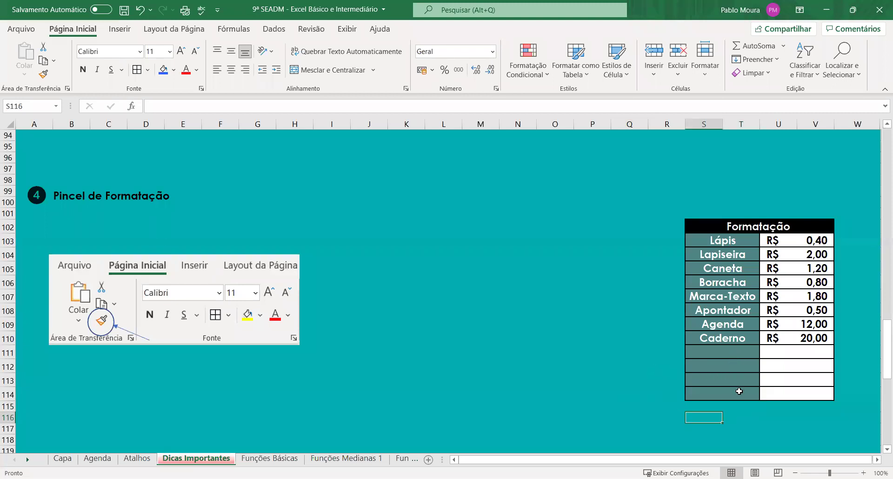
pyautogui.moveTo(739, 393); pyautogui.dragTo(729, 351)
pyautogui.click(730, 351)
pyautogui.doubleClick(730, 351)
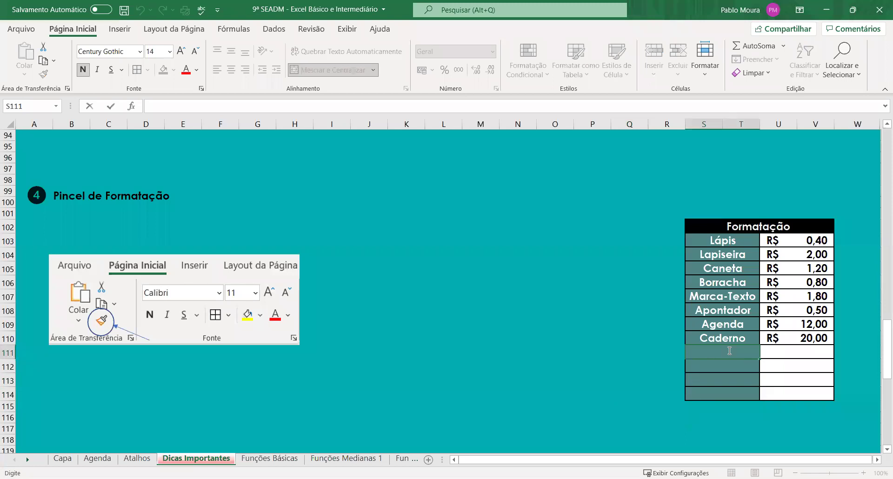
pyautogui.write('A')
pyautogui.press('BackSpace')
pyautogui.write('pont')
pyautogui.write('ador')
pyautogui.press('Return')
# - Enter prices 3, 2, 1 and 1 in U111:U114, showing R$ 3,00, R$ 2,00, R$ 1,00, R$ 1,00
pyautogui.doubleClick(796, 351)
pyautogui.write('3')
pyautogui.click(798, 416)
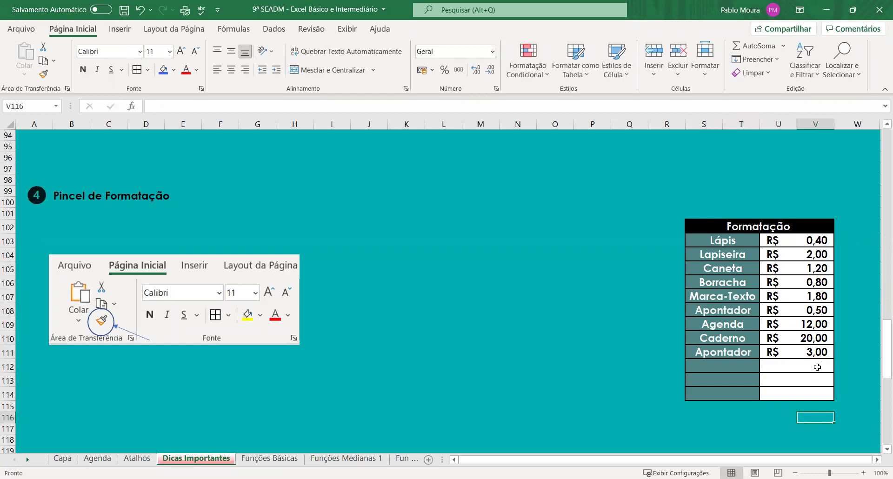
pyautogui.doubleClick(817, 367)
pyautogui.write('2')
pyautogui.doubleClick(795, 381)
pyautogui.write('1')
pyautogui.click(793, 417)
pyautogui.doubleClick(793, 396)
pyautogui.write('1')
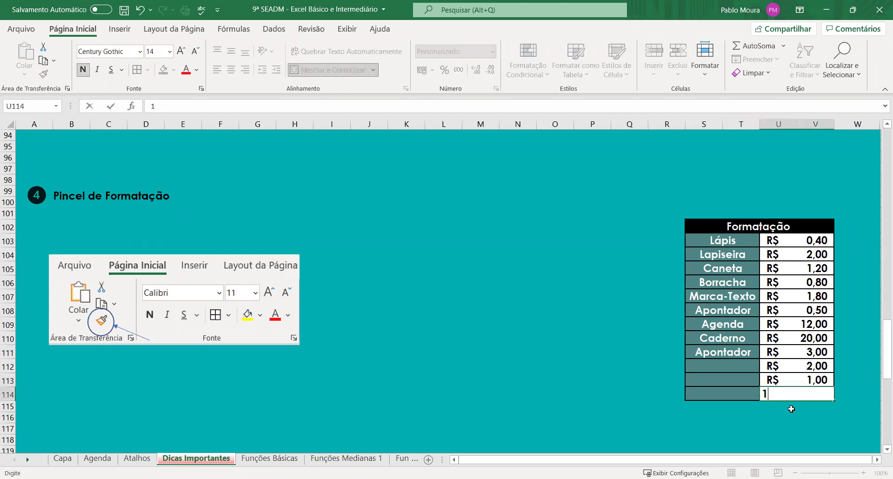
pyautogui.press('Return')
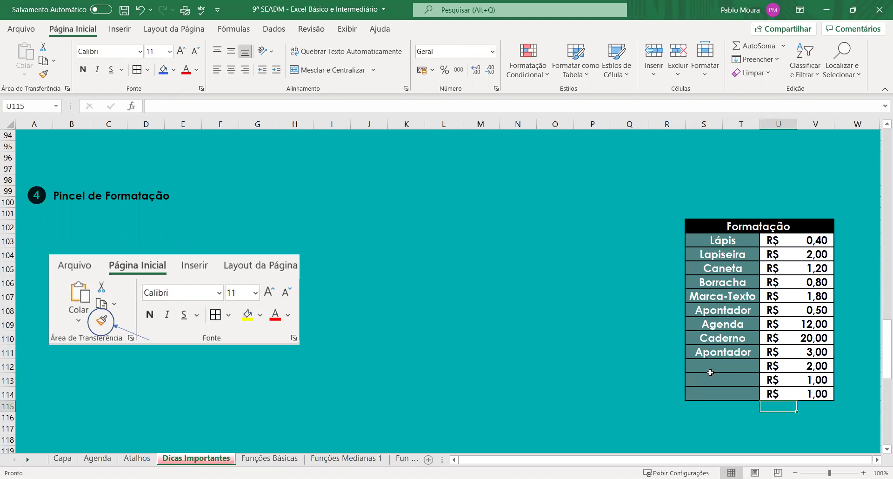
pyautogui.moveTo(710, 354); pyautogui.dragTo(777, 399)
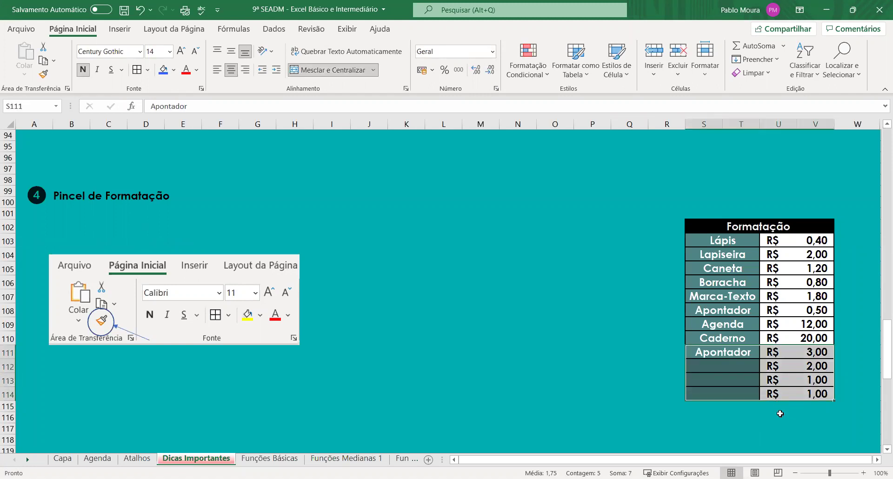
# - Name rows 112 and 113 Agenda and Caneta using AutoComplete
pyautogui.scroll(-2, 575, 340)
pyautogui.scroll(2, 667, 371)
pyautogui.scroll(-1, 674, 326)
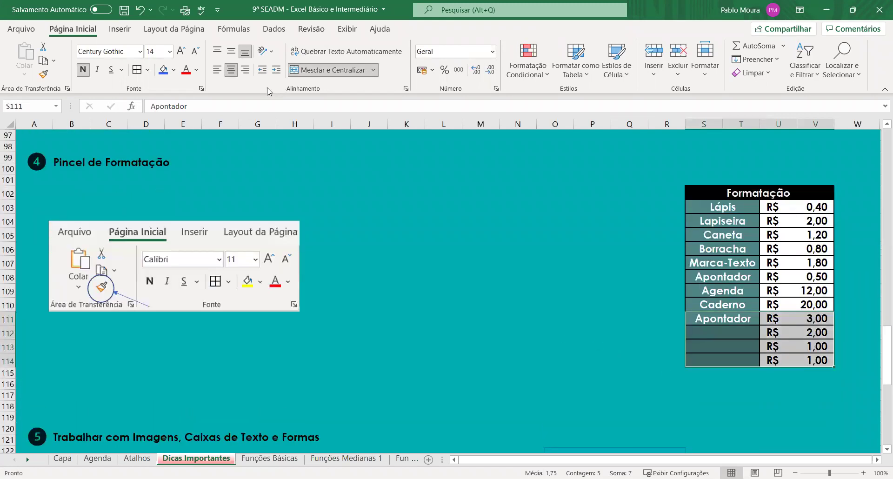
pyautogui.click(730, 332)
pyautogui.write('Agenda')
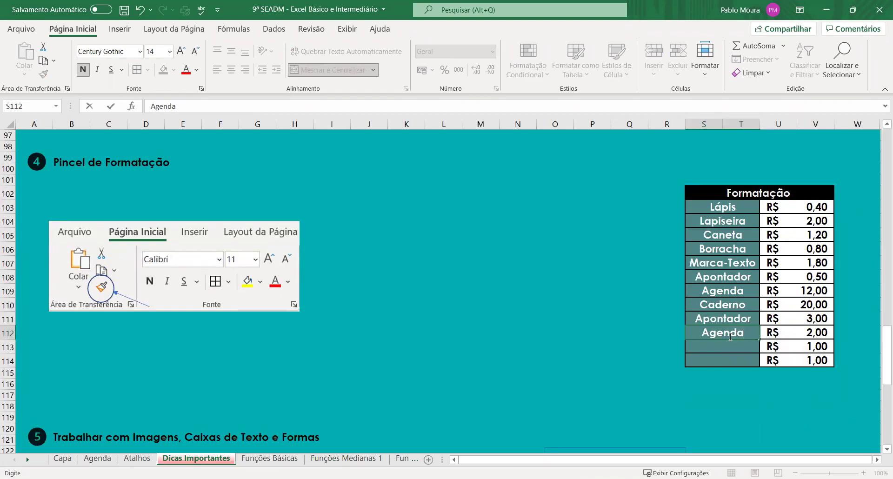
pyautogui.click(723, 349)
pyautogui.write('Can')
pyautogui.press('Return')
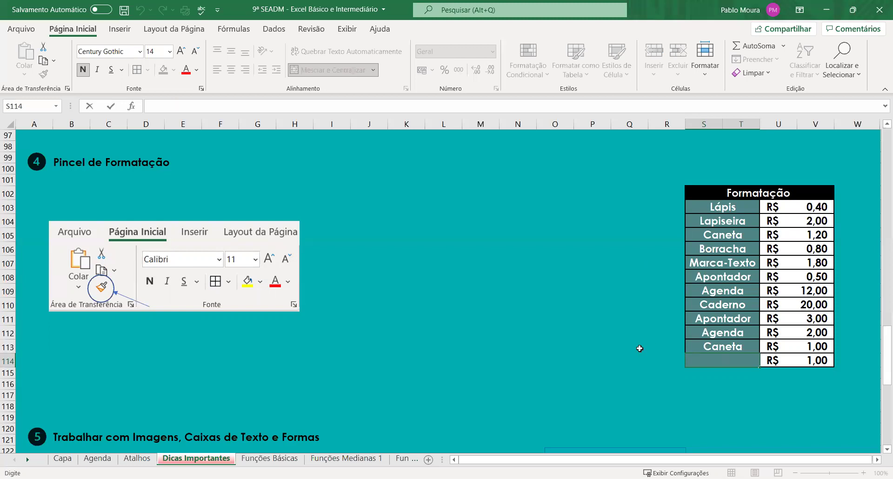
# - Name row 114 Borracha
pyautogui.scroll(-1, 639, 351)
pyautogui.click(764, 373)
pyautogui.scroll(1, 723, 399)
pyautogui.click(723, 398)
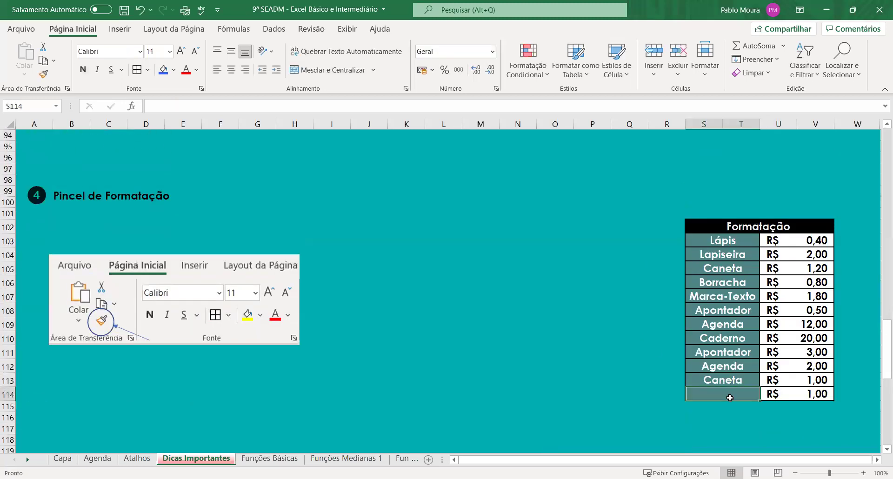
pyautogui.doubleClick(732, 392)
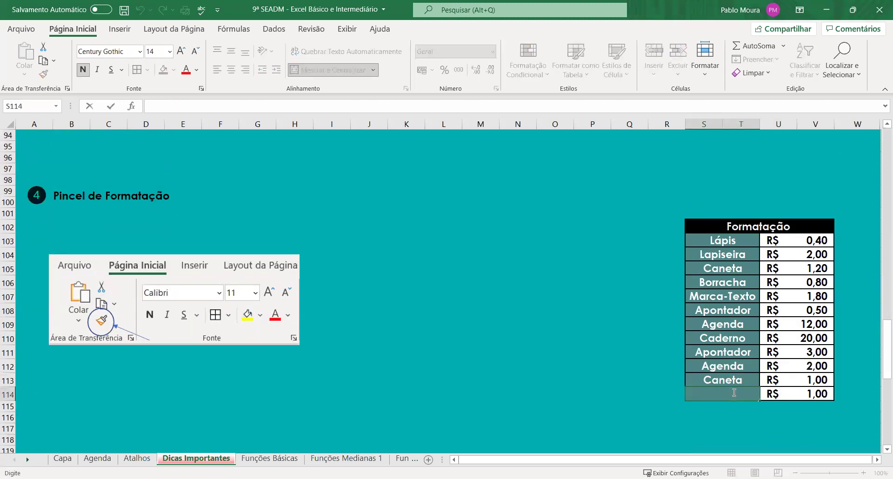
pyautogui.write('Borracha')
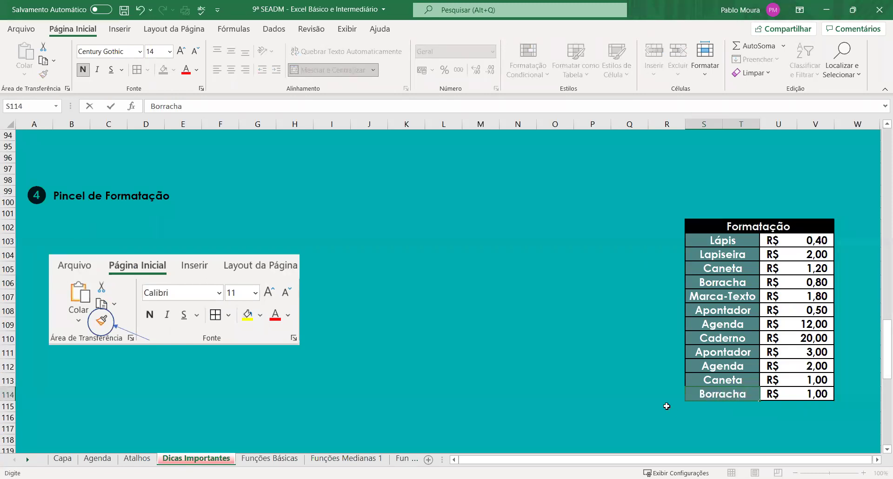
pyautogui.click(633, 381)
pyautogui.scroll(-2, 746, 378)
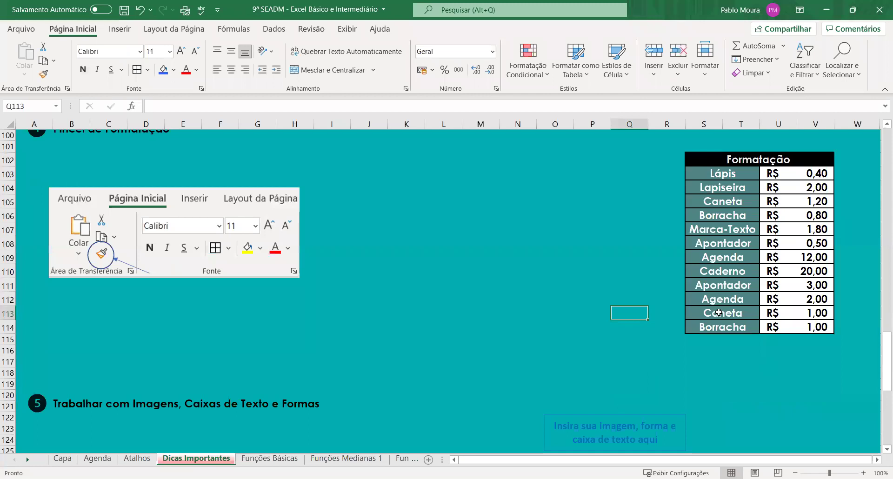
pyautogui.moveTo(718, 302); pyautogui.dragTo(818, 331)
pyautogui.click(741, 361)
pyautogui.scroll(2, 720, 399)
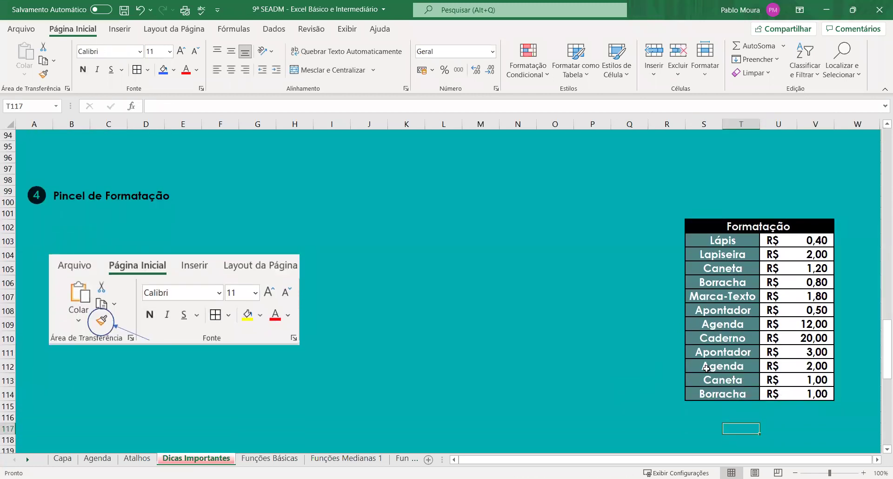
# - AutoFill the Agenda, Caneta, Borracha rows down to row 118, giving prices R$ 0,33 down to -R$ 1,17
pyautogui.moveTo(705, 366); pyautogui.dragTo(818, 393)
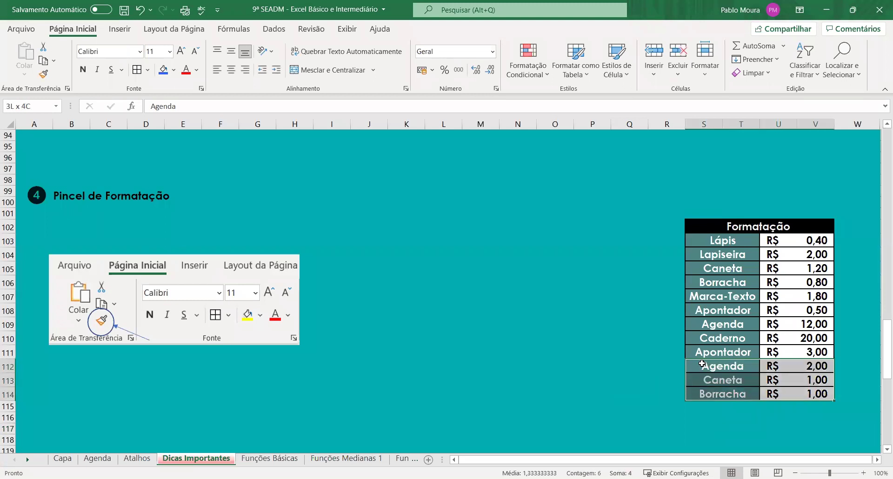
pyautogui.scroll(-2, 806, 403)
pyautogui.scroll(2, 805, 403)
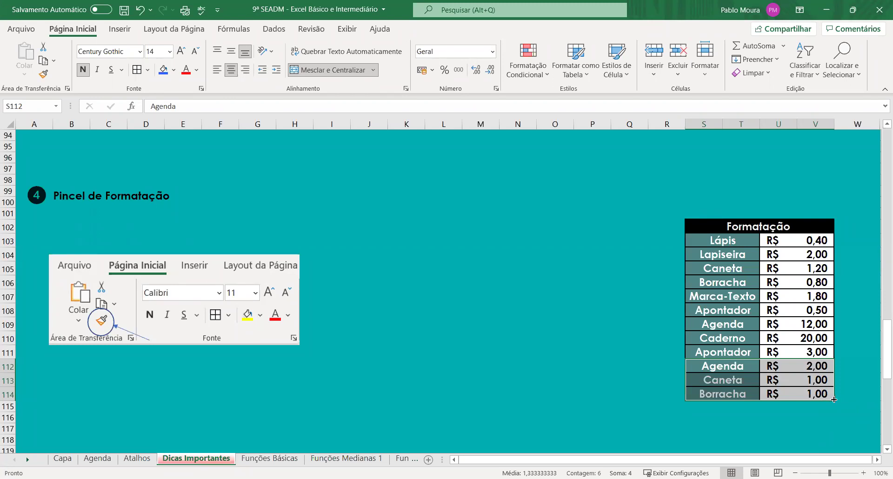
pyautogui.moveTo(834, 399); pyautogui.dragTo(833, 445)
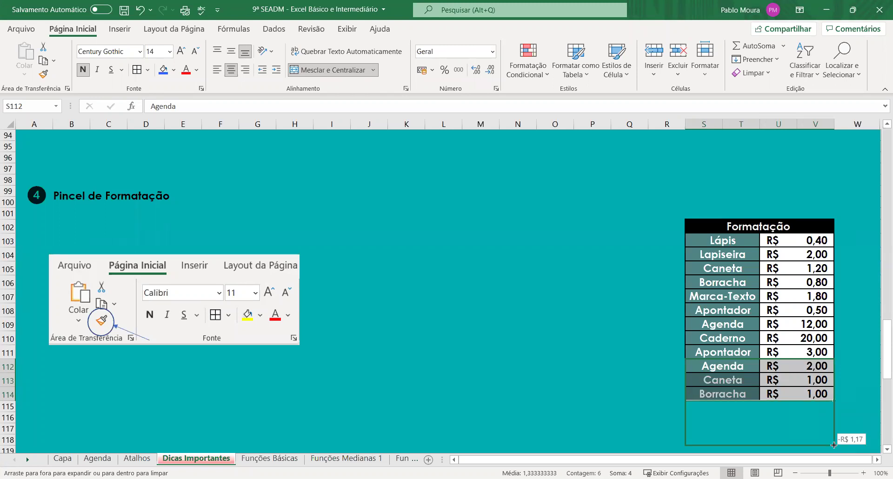
pyautogui.moveTo(834, 445); pyautogui.dragTo(833, 445)
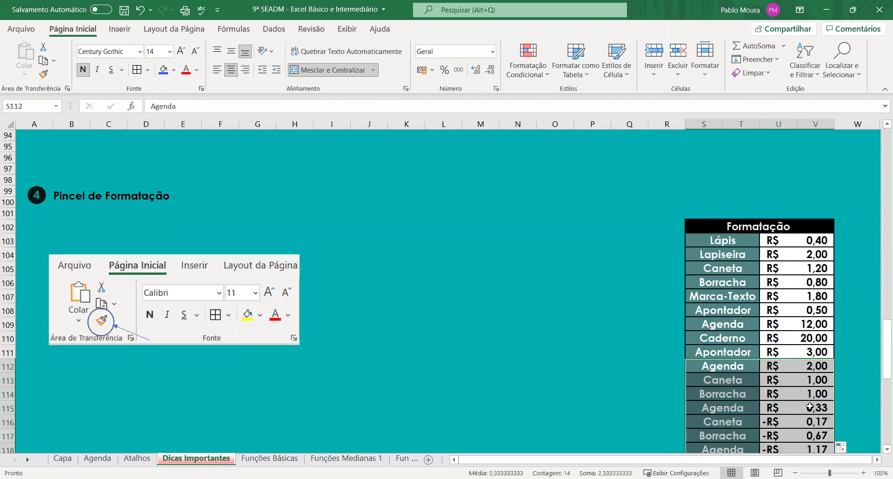
pyautogui.scroll(-1, 814, 409)
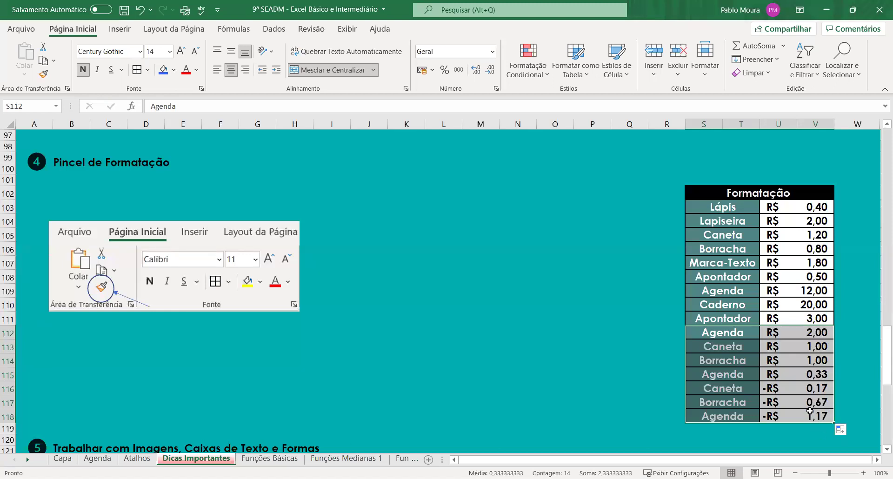
pyautogui.click(838, 403)
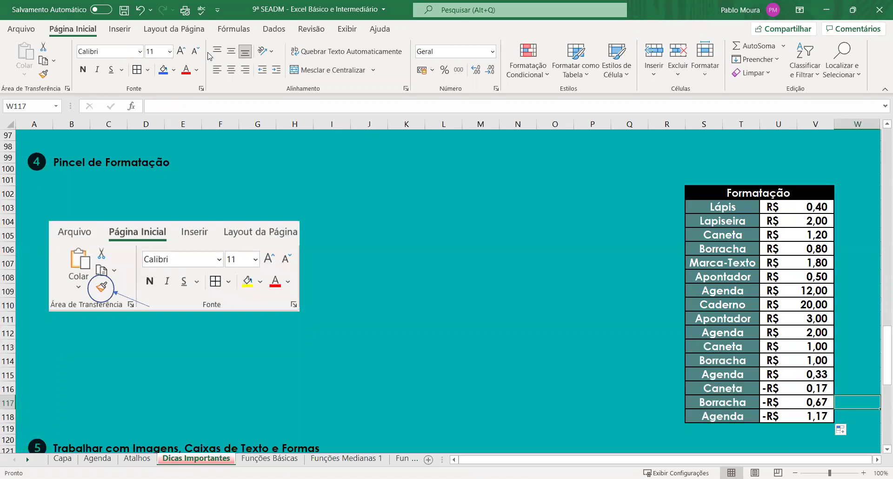
# - Undo the autofill and price Agenda R$ 1,00, Caneta R$ 2,00 and Borracha R$ 3,00 in rows 112–114
pyautogui.click(139, 9)
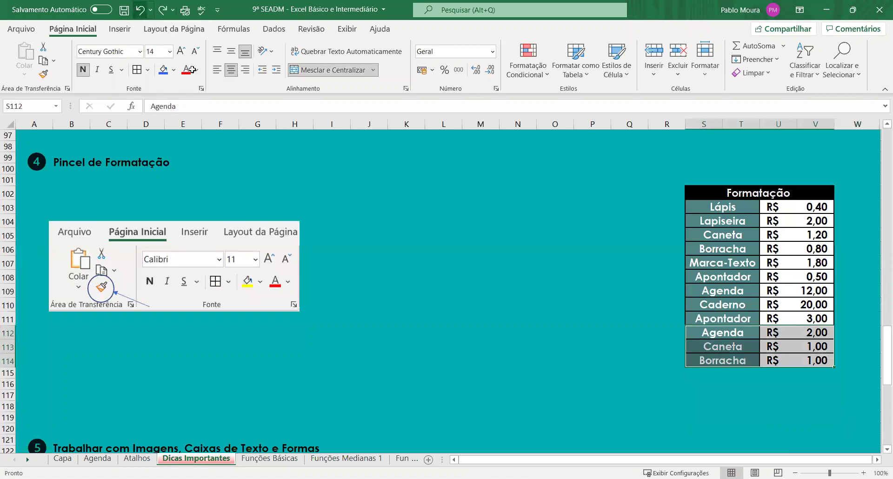
pyautogui.doubleClick(812, 332)
pyautogui.press('BackSpace')
pyautogui.write('1')
pyautogui.press('Return')
pyautogui.doubleClick(823, 346)
pyautogui.press('BackSpace')
pyautogui.write('2')
pyautogui.press('Return')
pyautogui.write('3')
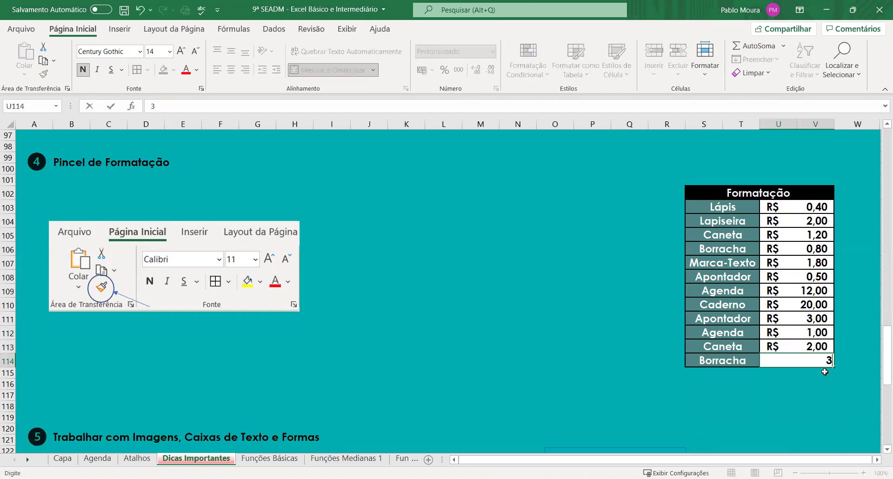
pyautogui.click(825, 372)
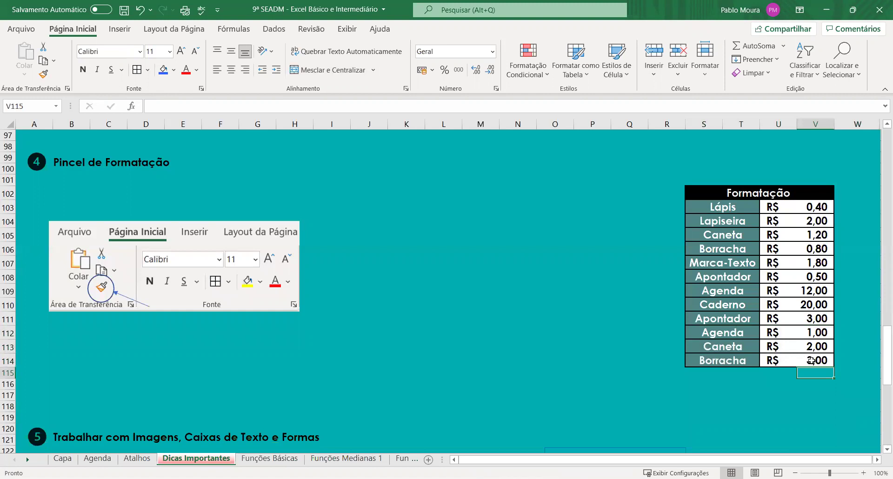
pyautogui.moveTo(722, 332); pyautogui.dragTo(818, 361)
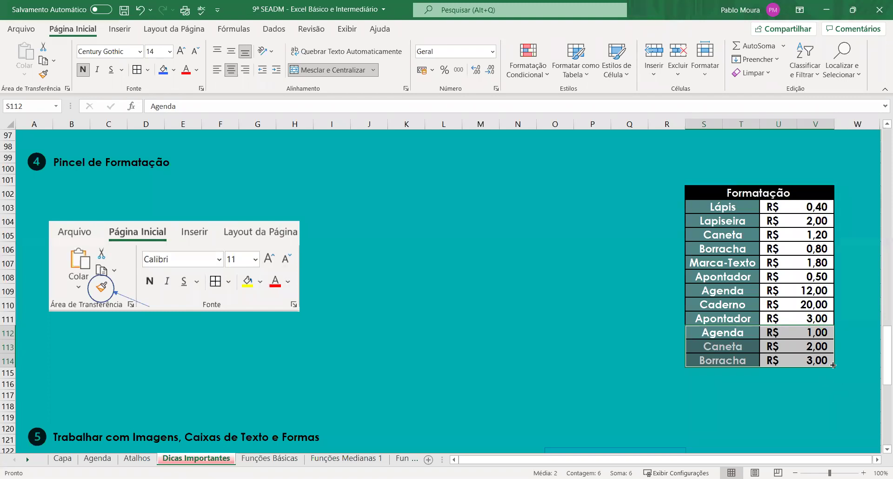
# - AutoFill S112:V114 down to row 117, adding Agenda, Caneta, Borracha at R$ 4,00, 5,00, 6,00
pyautogui.moveTo(833, 365); pyautogui.dragTo(835, 399)
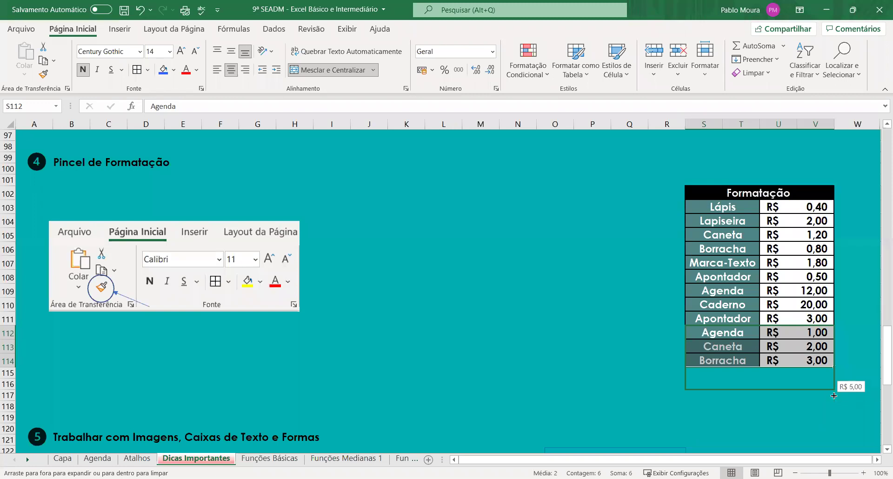
pyautogui.moveTo(836, 399)
pyautogui.mouseDown()
pyautogui.moveTo(832, 407)
pyautogui.moveTo(833, 400)
pyautogui.mouseUp()
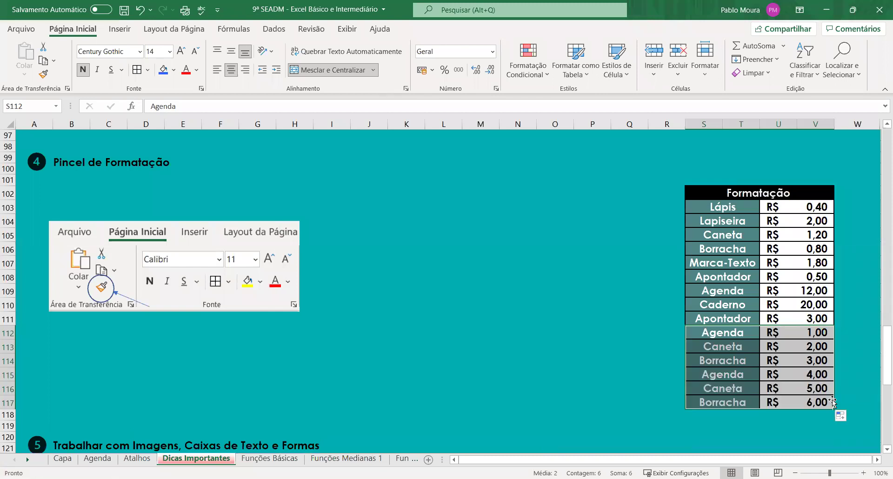
pyautogui.click(735, 433)
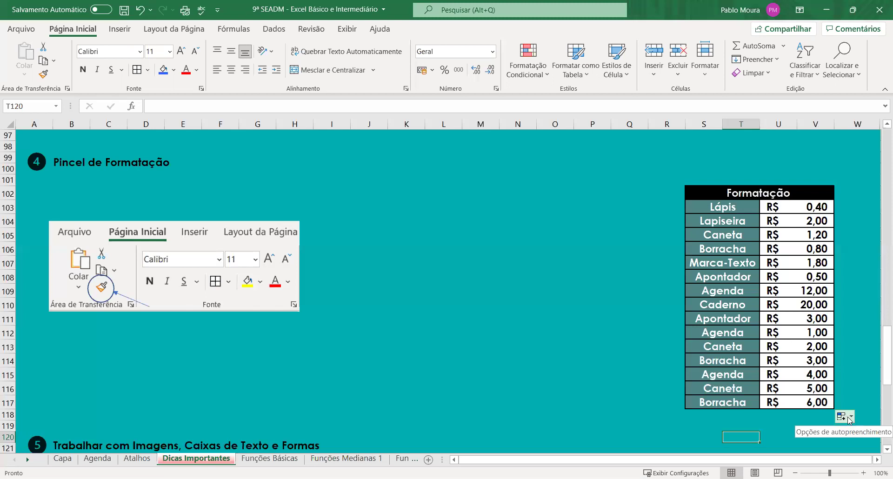
# - Try the AutoFill options Preencher formatação somente and Preencher sem formatação on rows 115–117
pyautogui.click(848, 417)
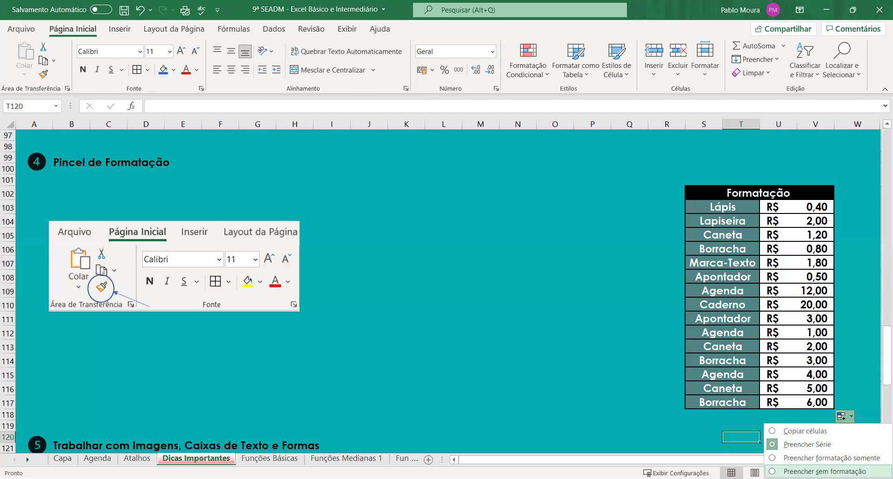
pyautogui.click(793, 460)
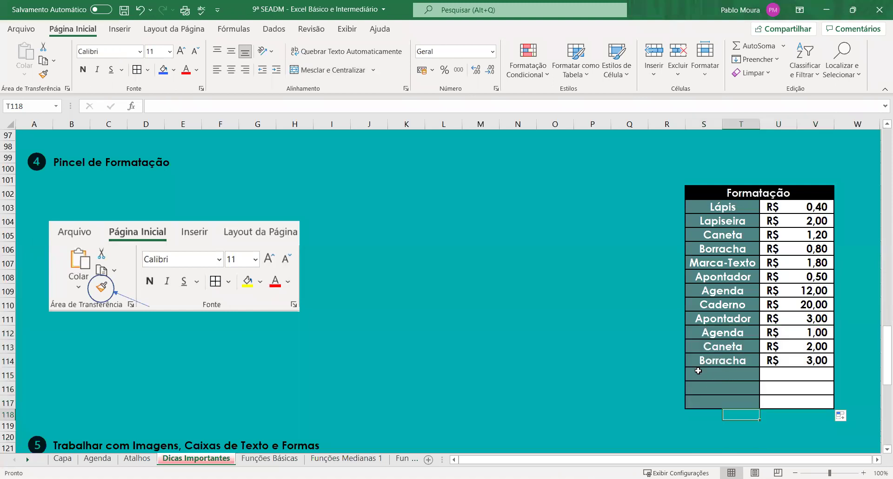
pyautogui.moveTo(722, 360)
pyautogui.mouseDown()
pyautogui.moveTo(774, 417)
pyautogui.moveTo(844, 420)
pyautogui.mouseUp()
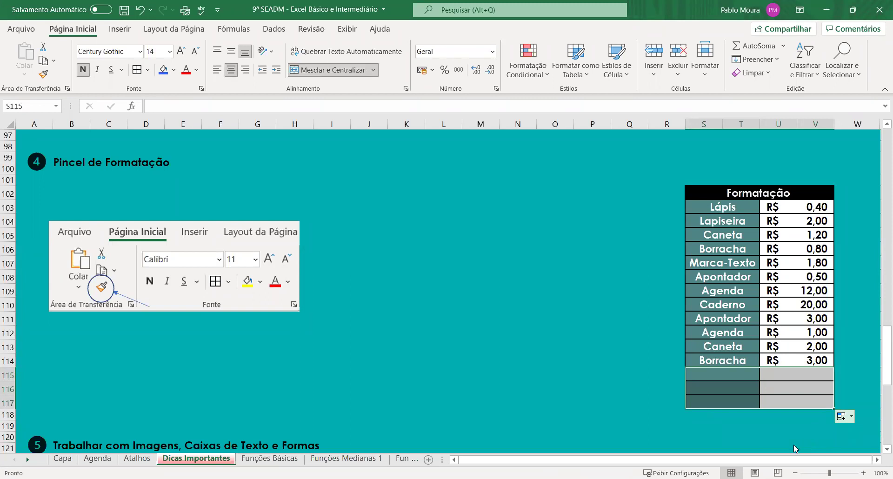
pyautogui.click(844, 416)
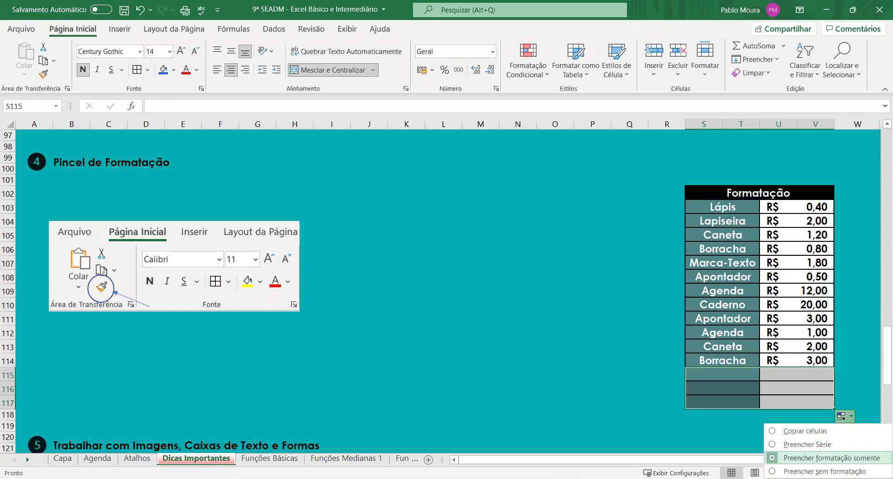
pyautogui.press('s')
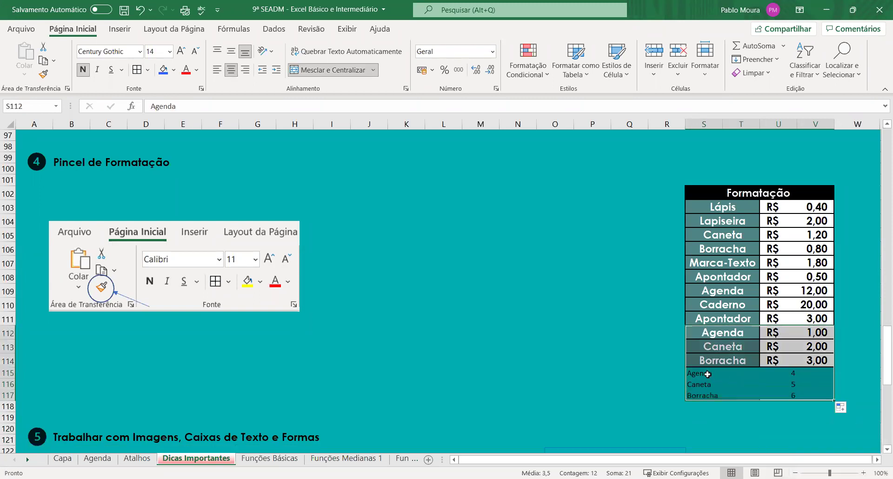
pyautogui.moveTo(707, 374); pyautogui.dragTo(791, 393)
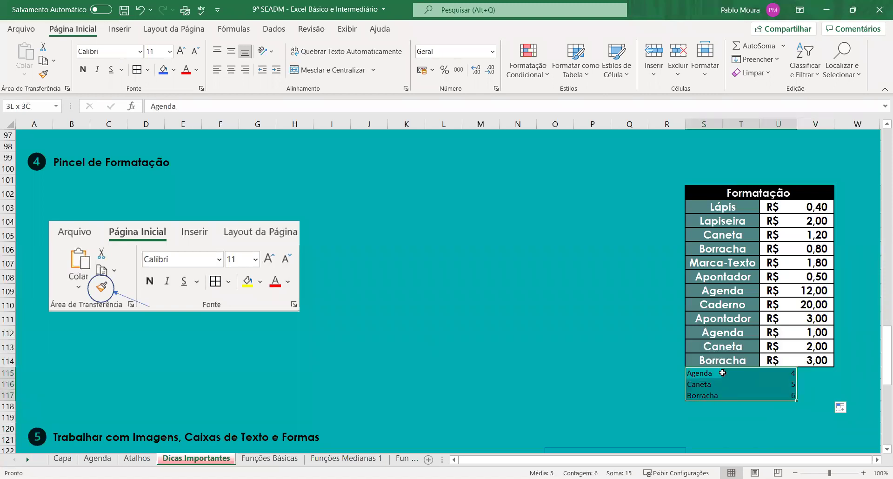
pyautogui.hotkey('shift', 'Right')
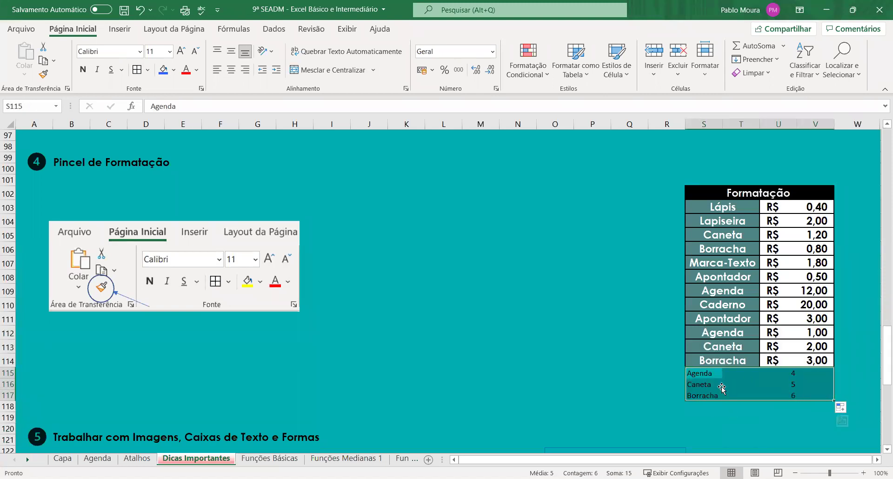
# - Choose Copiar células so rows 115–117 repeat Agenda R$ 1,00, Caneta R$ 2,00, Borracha R$ 3,00 with formatting
pyautogui.click(851, 407)
pyautogui.click(852, 408)
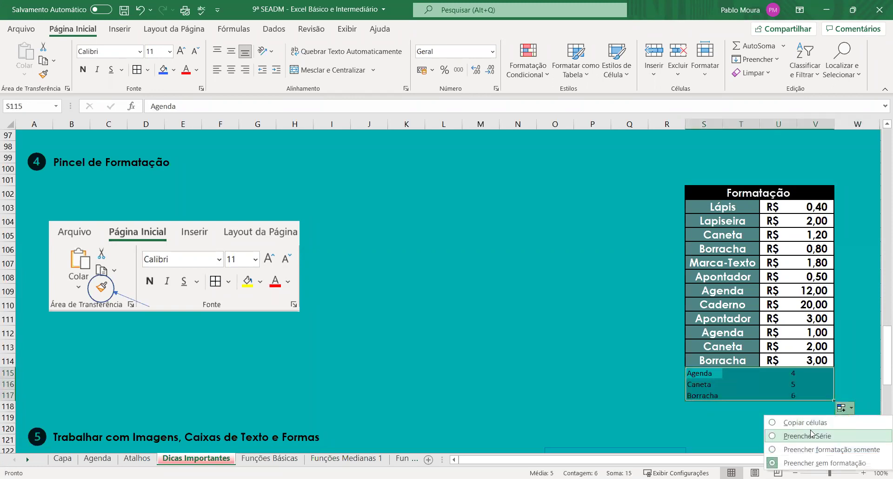
pyautogui.click(806, 423)
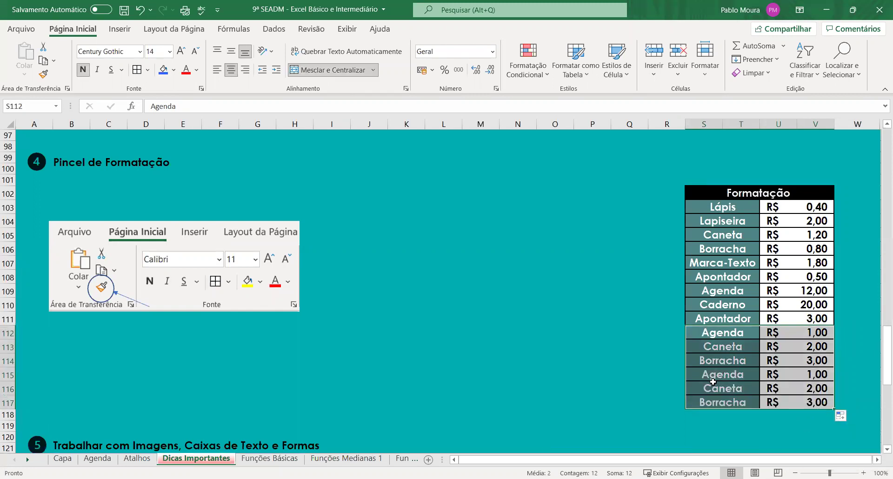
pyautogui.click(820, 372)
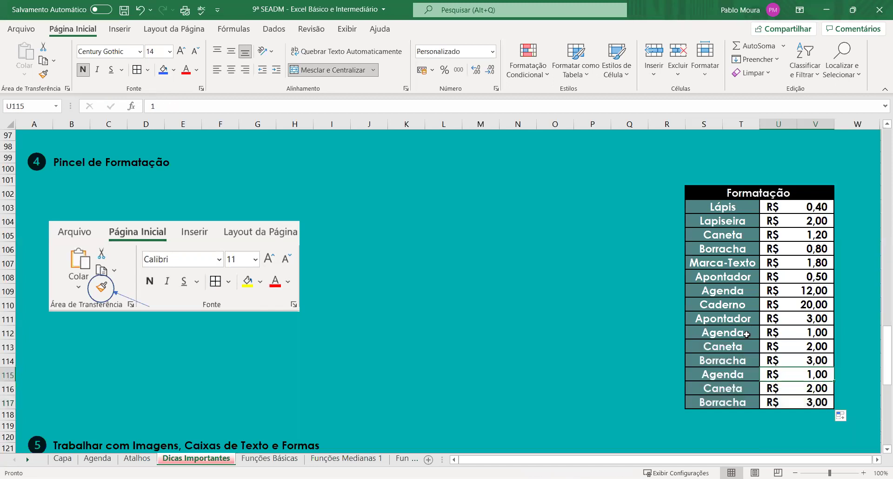
pyautogui.click(841, 416)
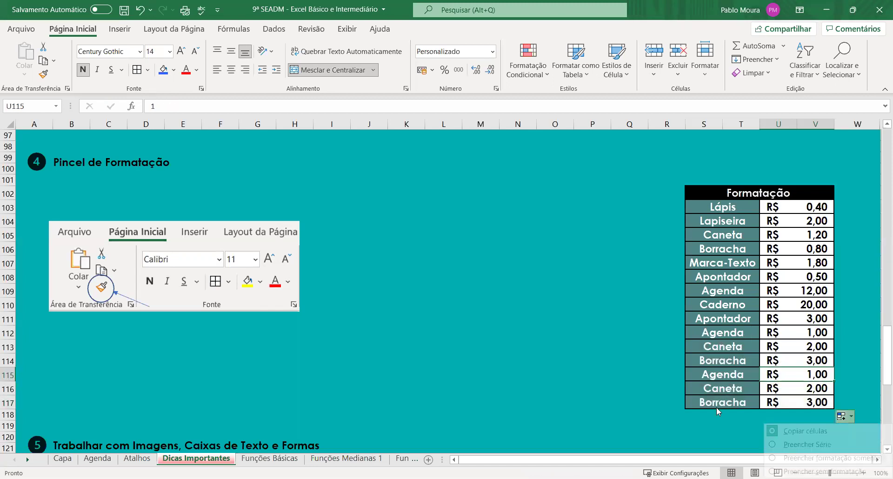
pyautogui.click(613, 344)
# - Scroll to section 5 and pick the oval from Inserir > Ilustrações > Formas
pyautogui.scroll(-2, 654, 277)
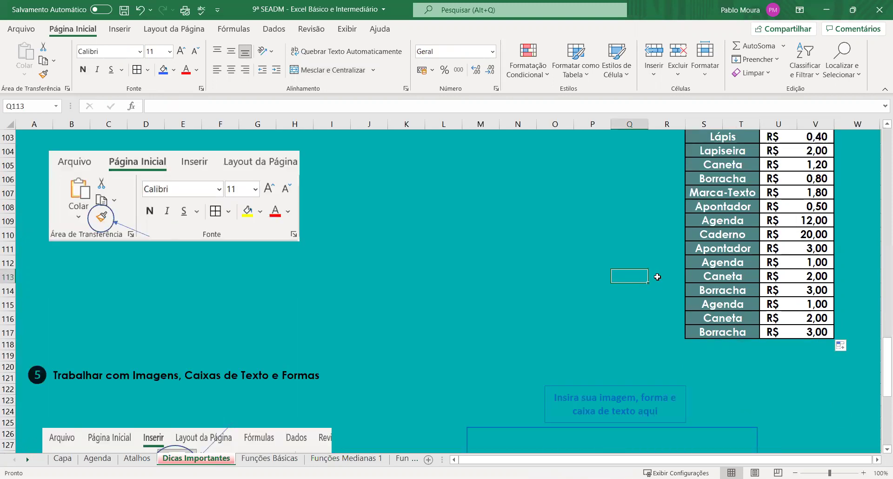
pyautogui.scroll(-1, 654, 285)
pyautogui.scroll(-4, 654, 284)
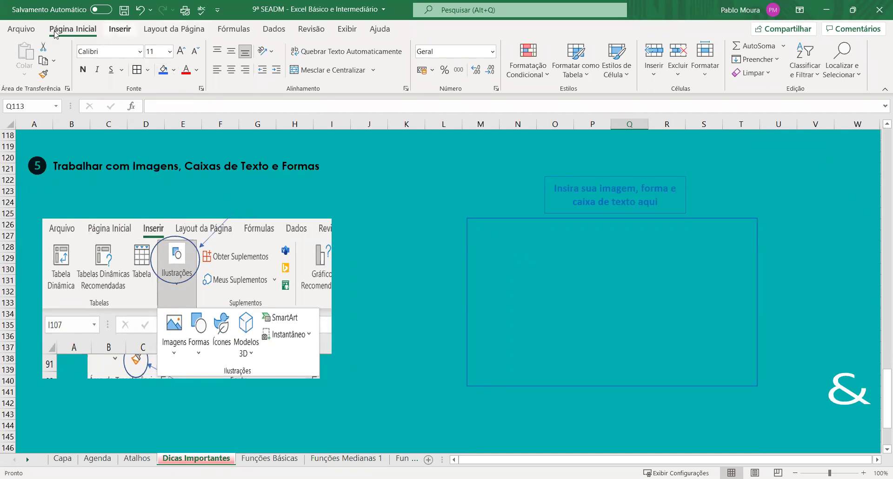
pyautogui.click(119, 30)
pyautogui.click(119, 30)
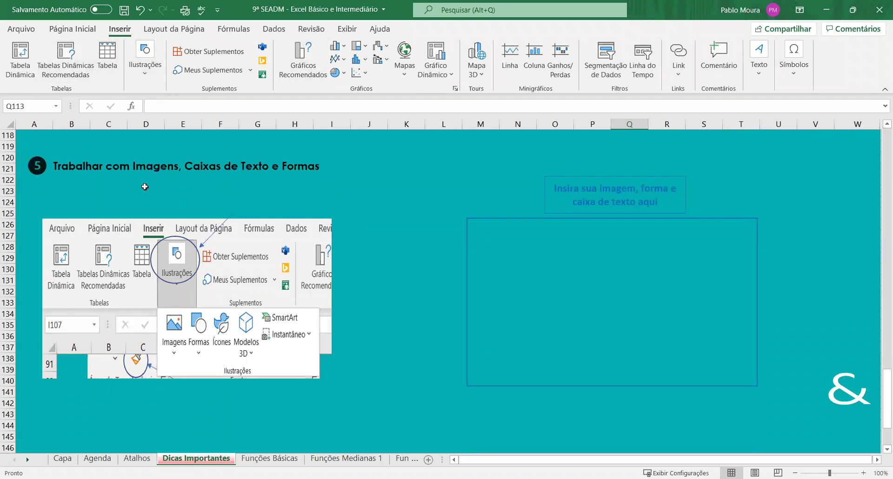
pyautogui.click(146, 75)
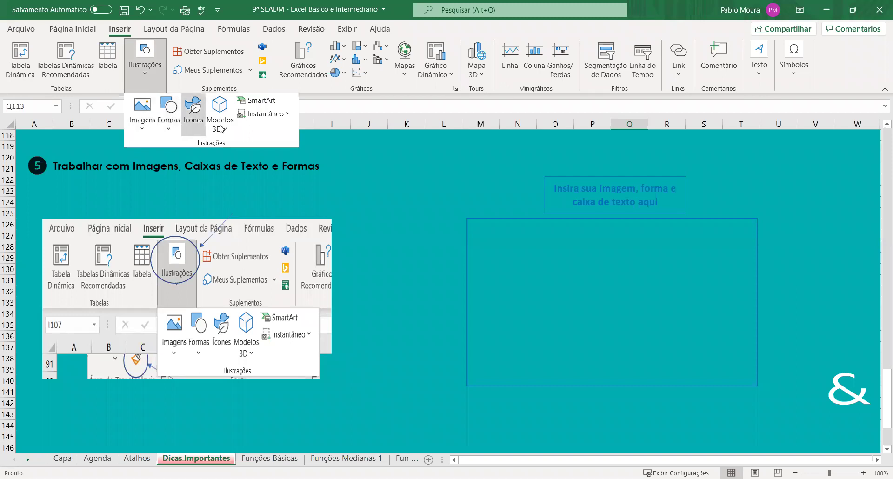
pyautogui.click(169, 132)
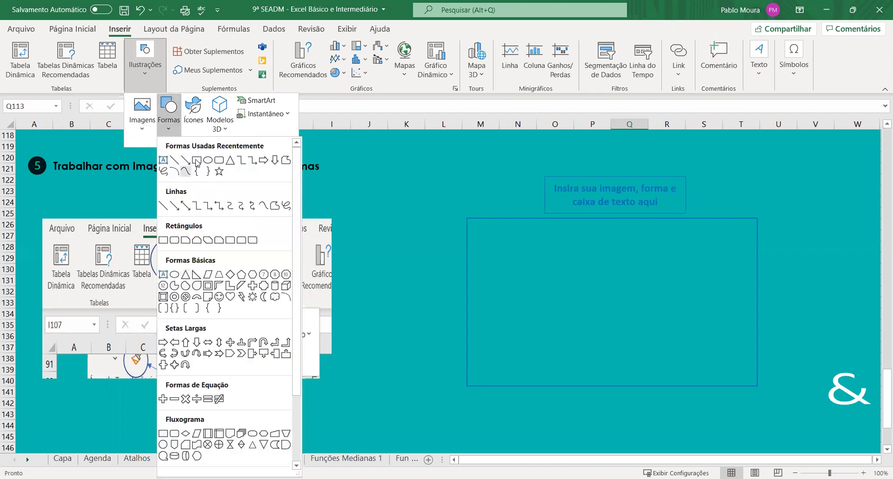
pyautogui.scroll(-1, 195, 259)
pyautogui.scroll(1, 198, 314)
pyautogui.click(207, 163)
# - Draw a blue circle inside the 'Insira sua imagem, forma e caixa de texto aqui' box
pyautogui.click(208, 162)
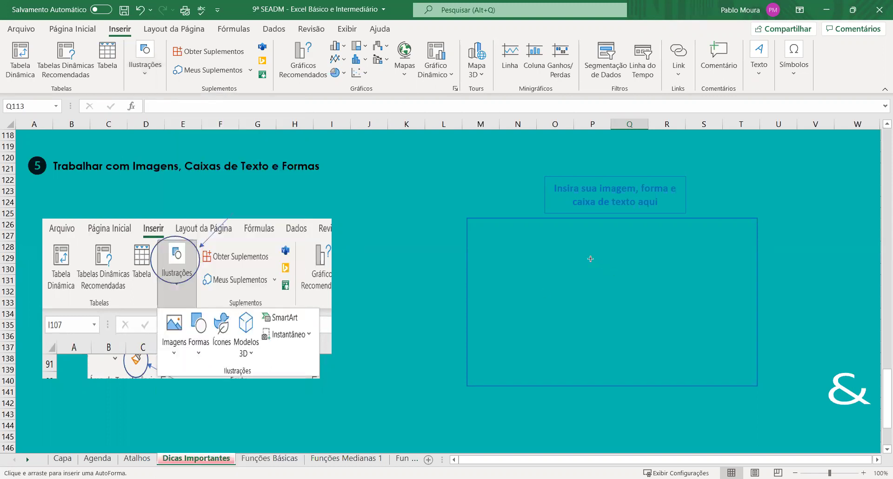
pyautogui.moveTo(563, 269)
pyautogui.mouseDown()
pyautogui.moveTo(640, 331)
pyautogui.moveTo(603, 287)
pyautogui.moveTo(593, 294)
pyautogui.moveTo(674, 375)
pyautogui.mouseUp()
pyautogui.moveTo(674, 375); pyautogui.dragTo(690, 388)
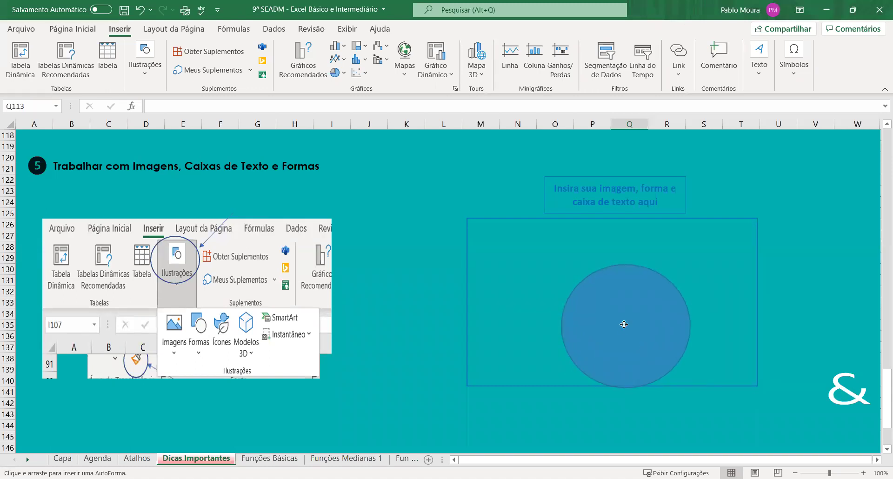
pyautogui.moveTo(610, 302); pyautogui.dragTo(598, 280)
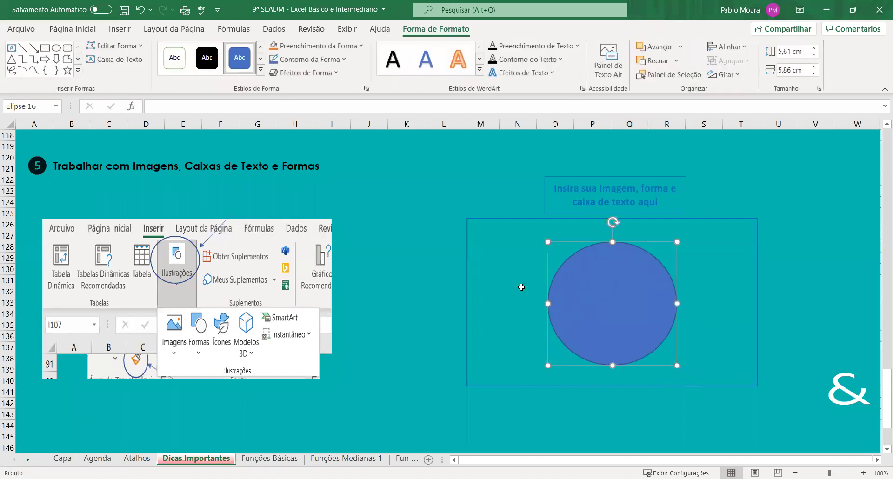
# - Deselect the circle and bring up the Inserir tab's Ilustrações list for adding a picture
pyautogui.click(443, 280)
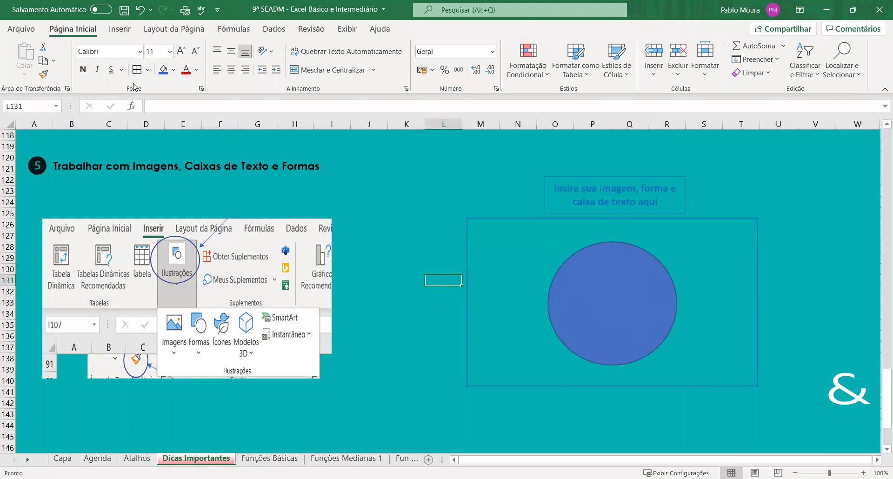
pyautogui.click(120, 29)
pyautogui.click(144, 74)
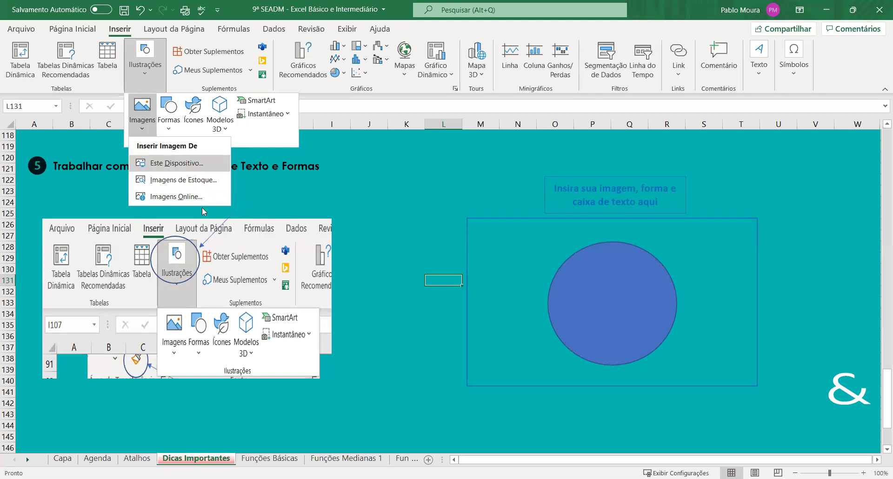
# - Insert the white ampersand picture from this computer and move it up over the box
pyautogui.click(177, 163)
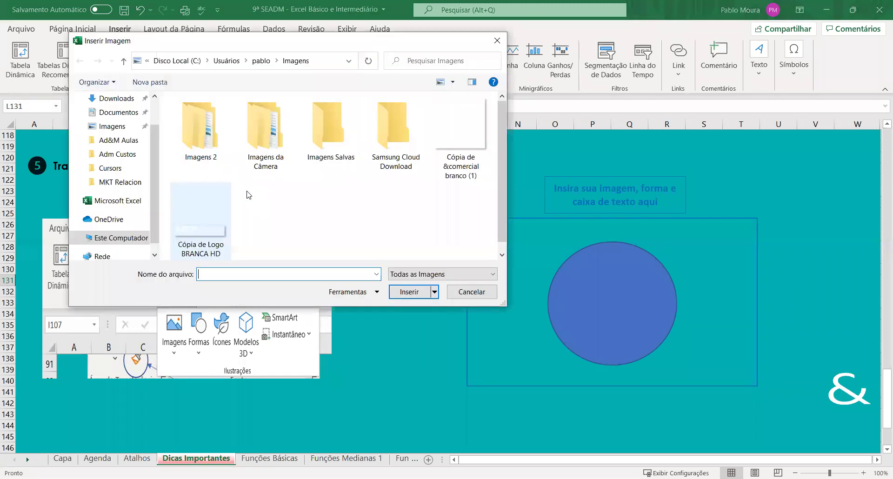
pyautogui.click(462, 127)
pyautogui.doubleClick(459, 123)
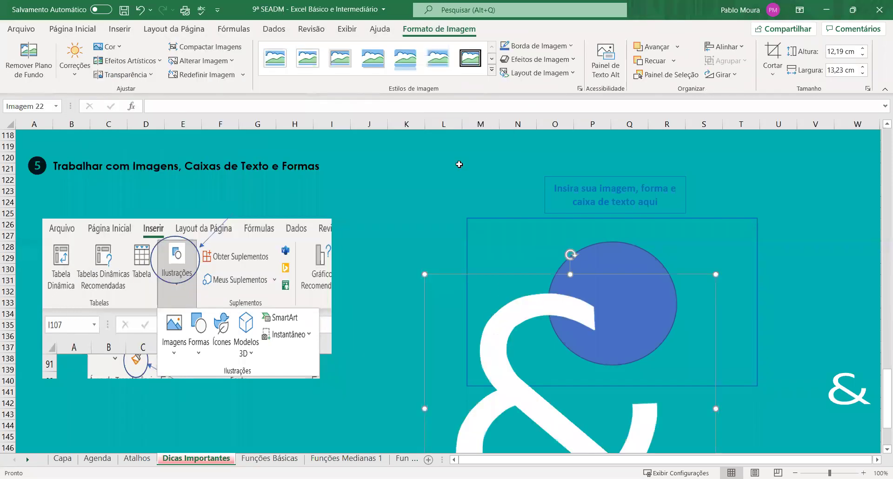
pyautogui.moveTo(532, 324); pyautogui.dragTo(529, 262)
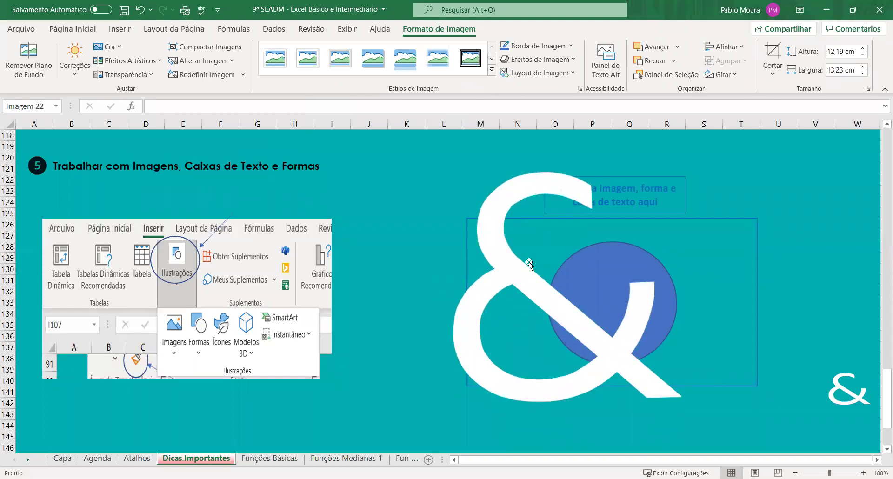
# - Resize the ampersand to about 2.88 × 4.45 cm and centre it on the blue circle
pyautogui.moveTo(713, 151)
pyautogui.mouseDown()
pyautogui.moveTo(514, 290)
pyautogui.moveTo(693, 171)
pyautogui.moveTo(679, 182)
pyautogui.mouseUp()
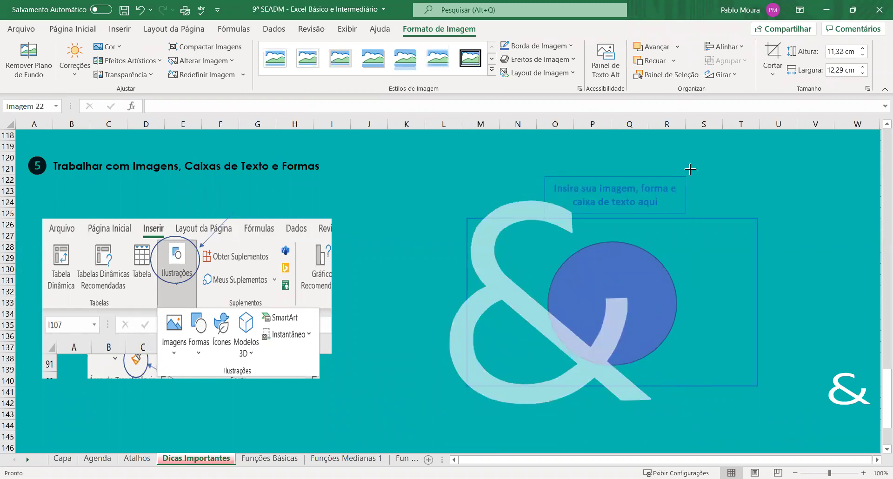
pyautogui.moveTo(680, 302)
pyautogui.mouseDown()
pyautogui.moveTo(781, 301)
pyautogui.moveTo(668, 301)
pyautogui.mouseUp()
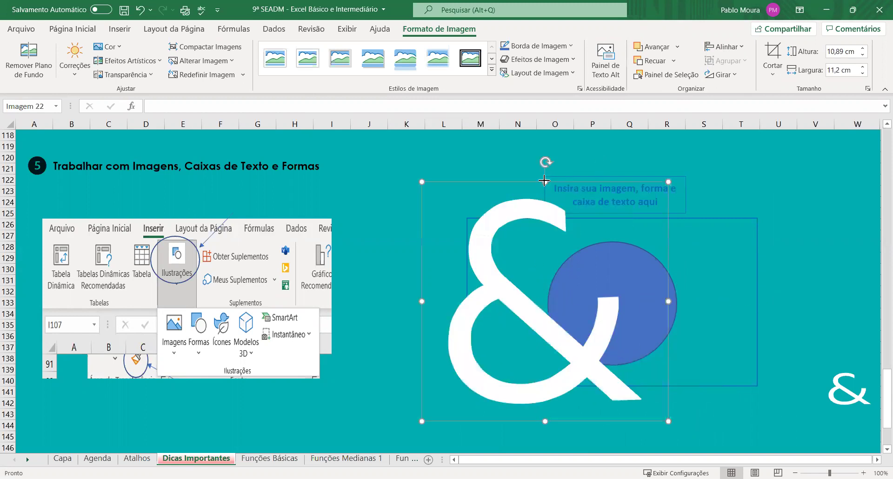
pyautogui.moveTo(544, 181); pyautogui.dragTo(545, 261)
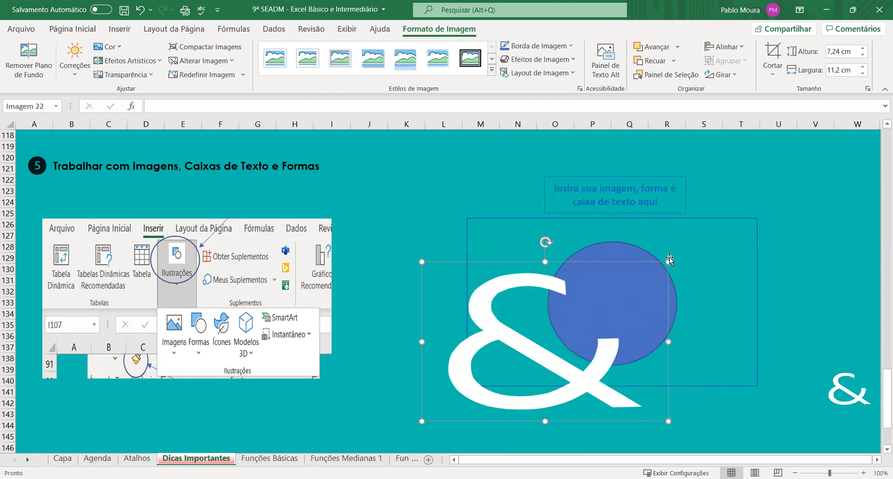
pyautogui.moveTo(635, 277)
pyautogui.mouseDown()
pyautogui.moveTo(590, 313)
pyautogui.moveTo(603, 305)
pyautogui.mouseUp()
pyautogui.moveTo(603, 311); pyautogui.dragTo(609, 311)
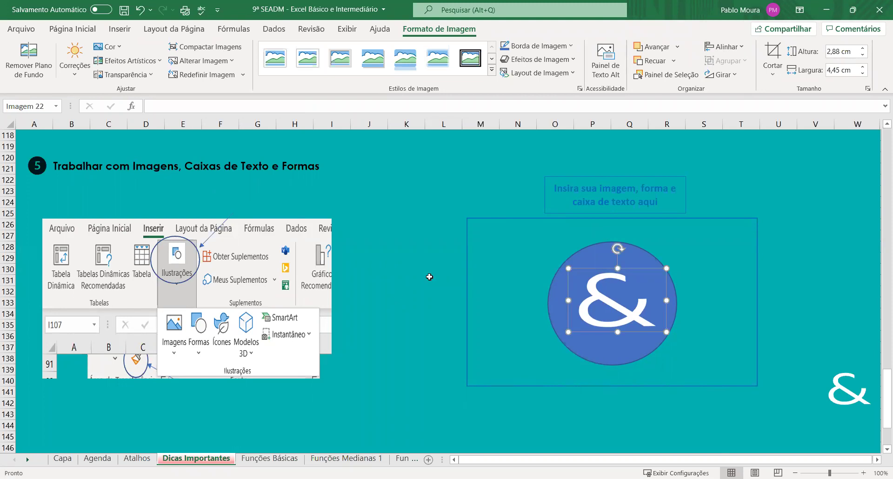
pyautogui.click(418, 291)
pyautogui.click(604, 314)
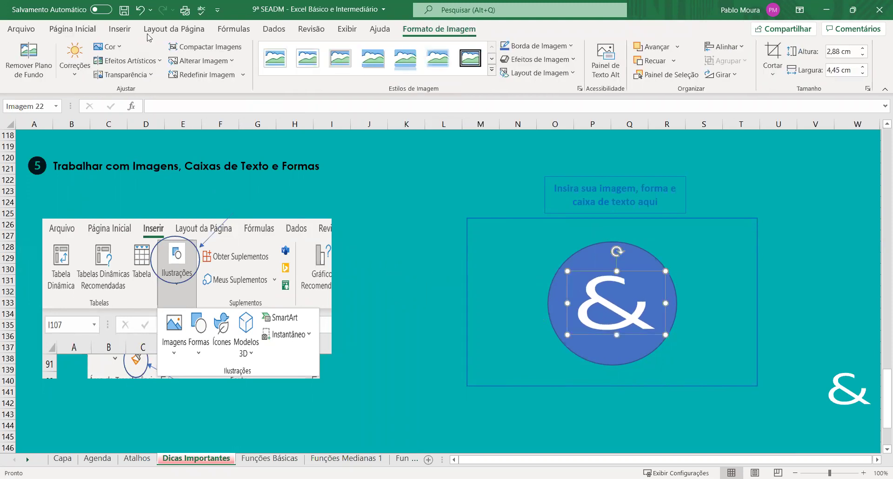
pyautogui.press('Escape')
pyautogui.click(120, 29)
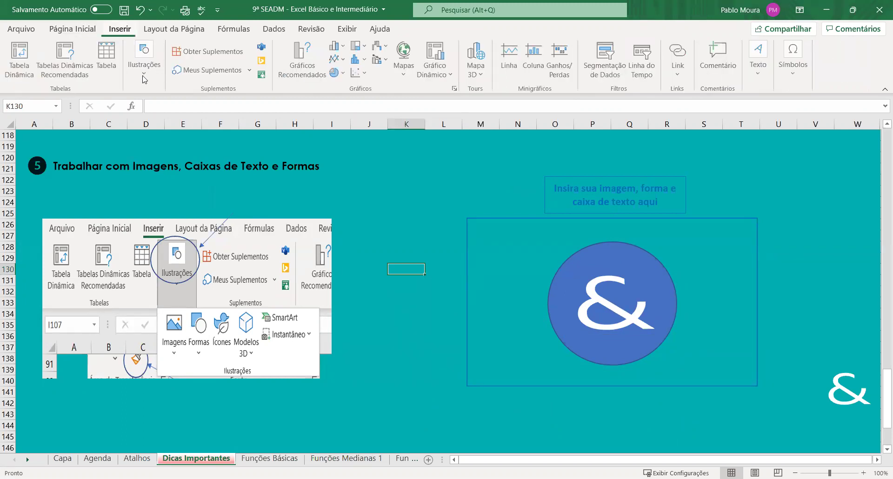
# - Draw a Caixa de Texto spanning the framed blue circle
pyautogui.click(145, 74)
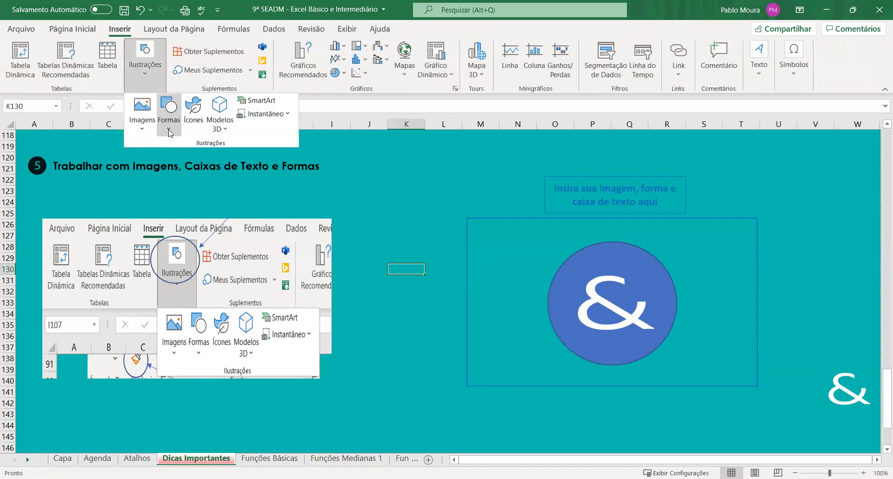
pyautogui.click(169, 131)
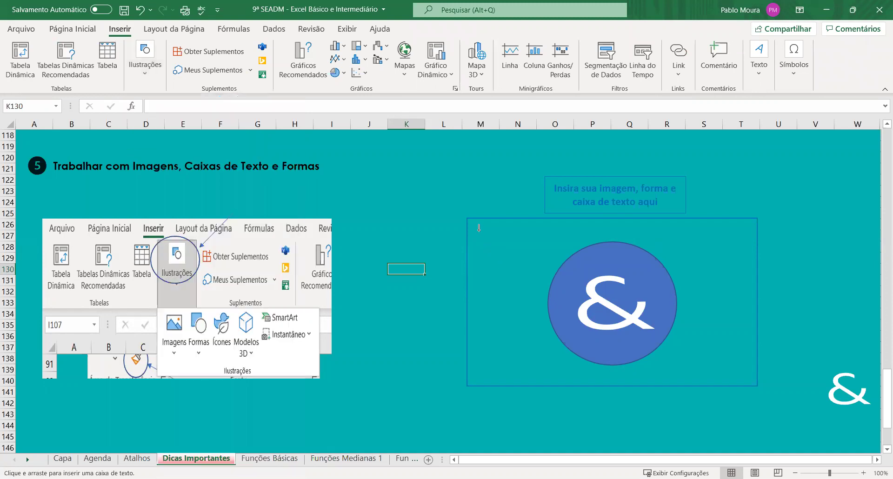
pyautogui.moveTo(475, 223)
pyautogui.mouseDown()
pyautogui.moveTo(539, 326)
pyautogui.moveTo(751, 378)
pyautogui.mouseUp()
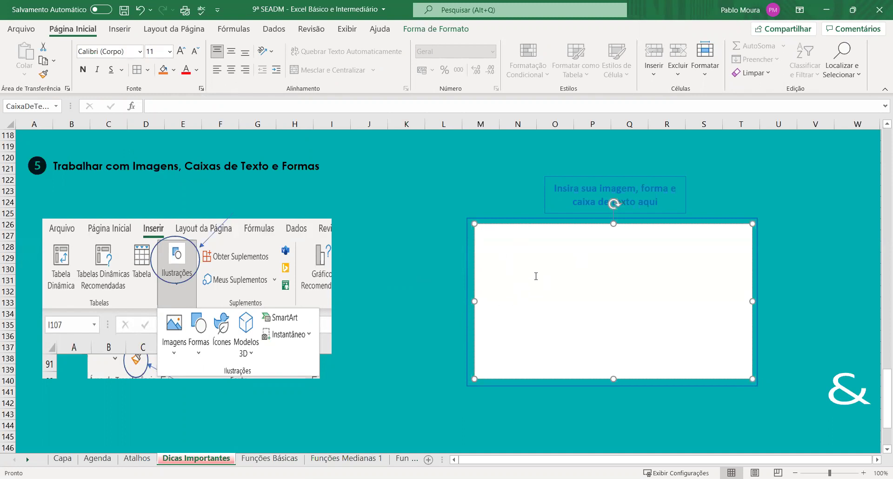
# - Set the text box to Sem Preenchimento and fit it inside the blue frame
pyautogui.click(173, 73)
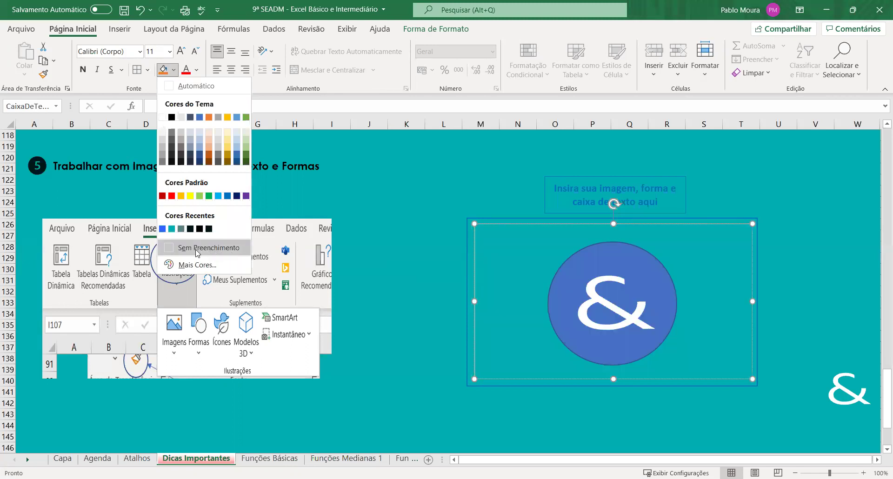
pyautogui.click(431, 311)
pyautogui.click(688, 239)
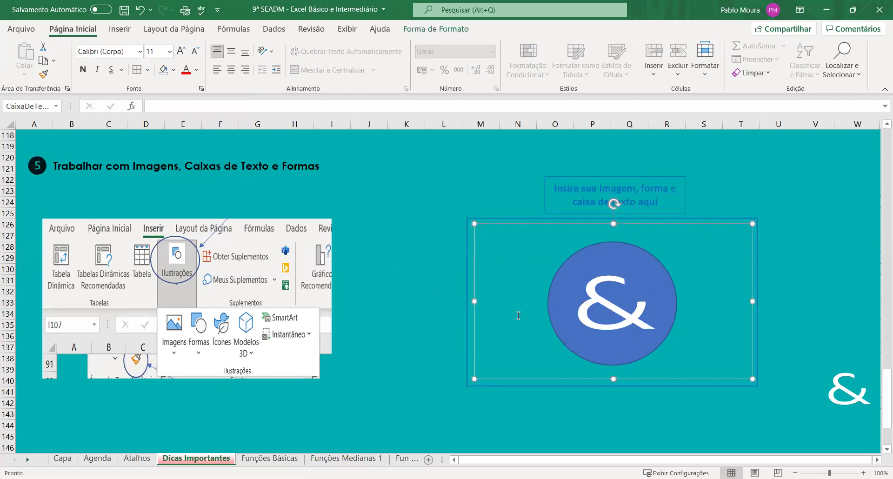
pyautogui.moveTo(544, 226)
pyautogui.mouseDown()
pyautogui.moveTo(554, 238)
pyautogui.moveTo(541, 224)
pyautogui.mouseUp()
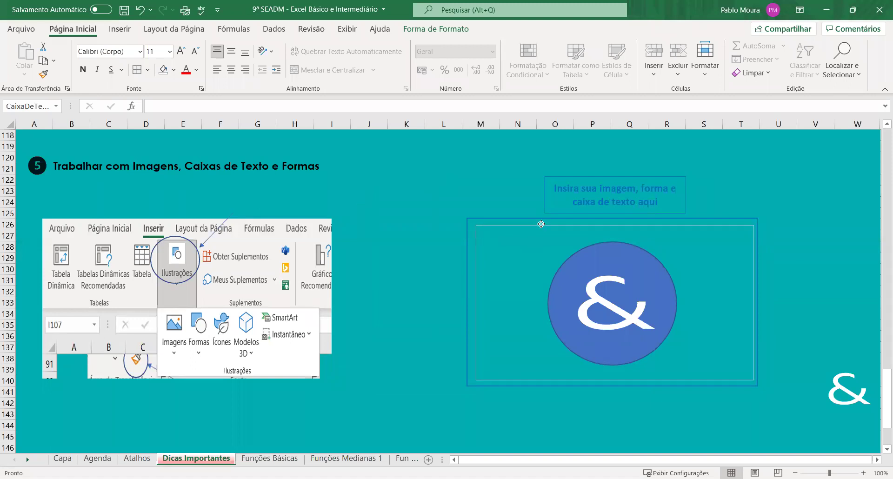
pyautogui.moveTo(541, 224); pyautogui.dragTo(540, 221)
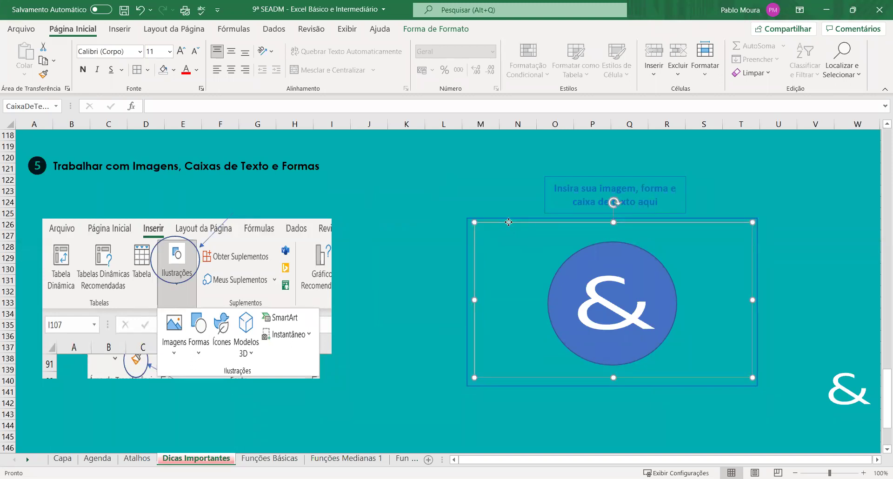
# - Outline the transparent text box in black, leaving its fill and style unchanged
pyautogui.rightClick(509, 222)
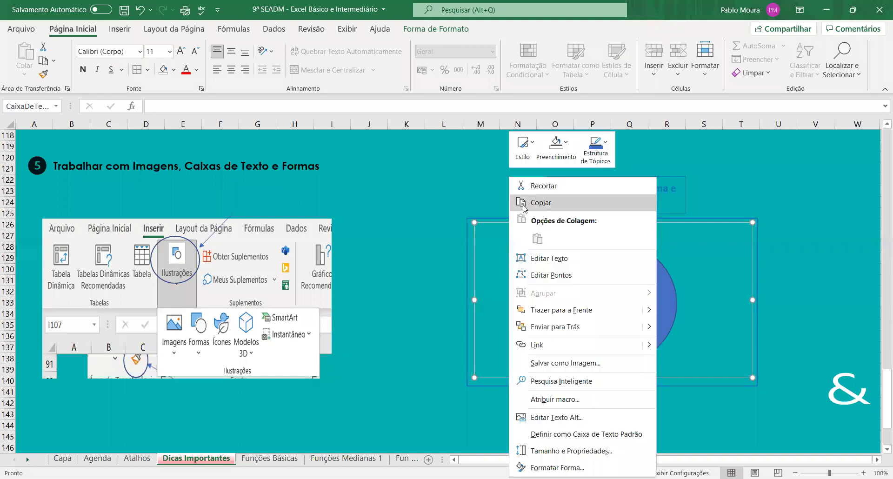
pyautogui.click(605, 146)
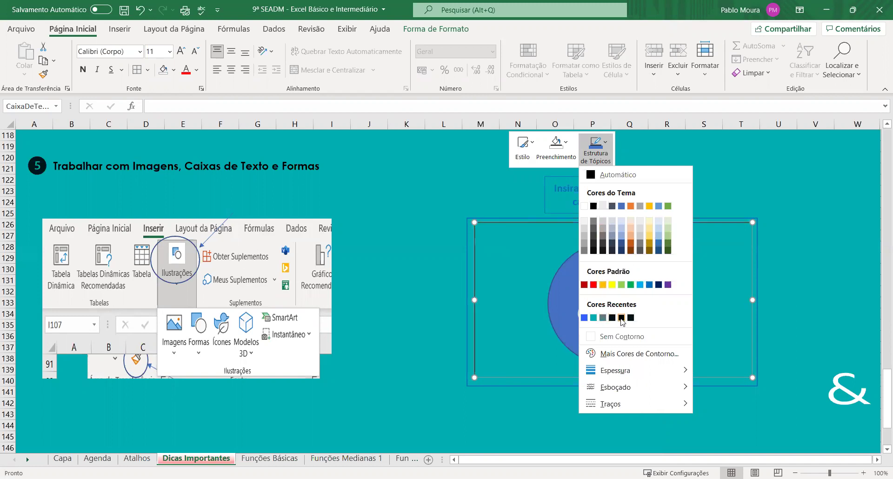
pyautogui.click(568, 146)
pyautogui.click(568, 146)
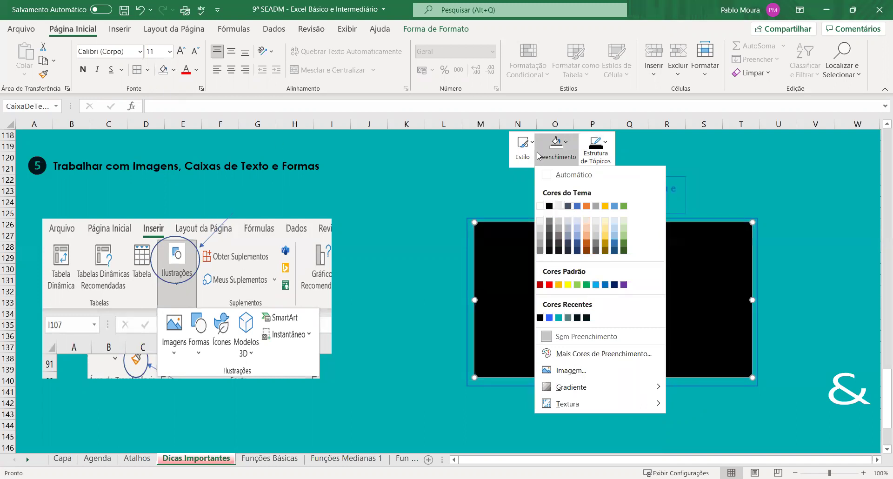
pyautogui.click(522, 146)
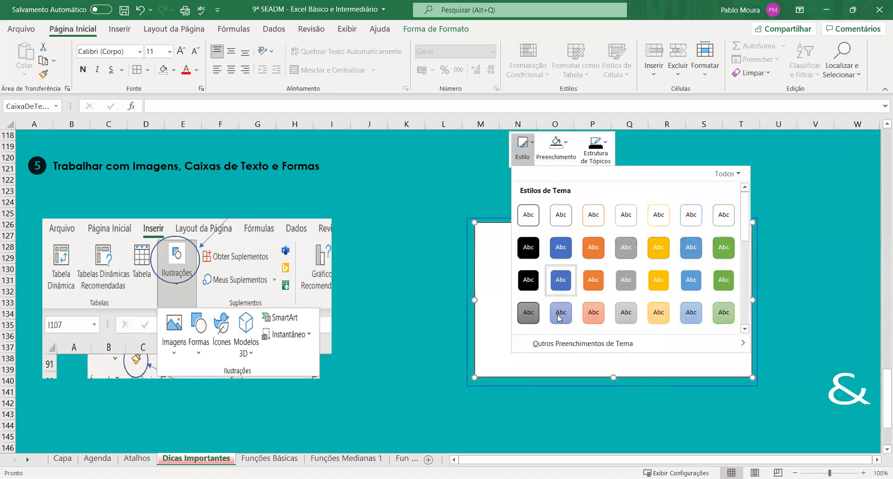
pyautogui.scroll(-3, 562, 316)
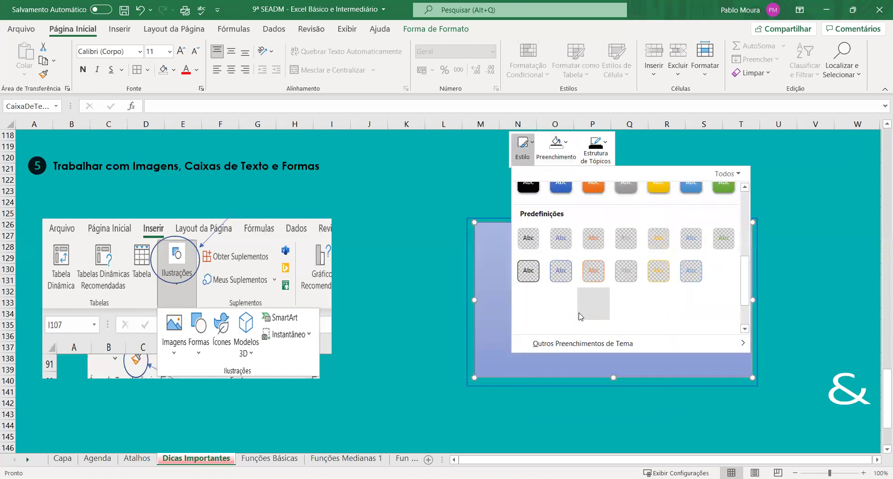
pyautogui.scroll(5, 581, 272)
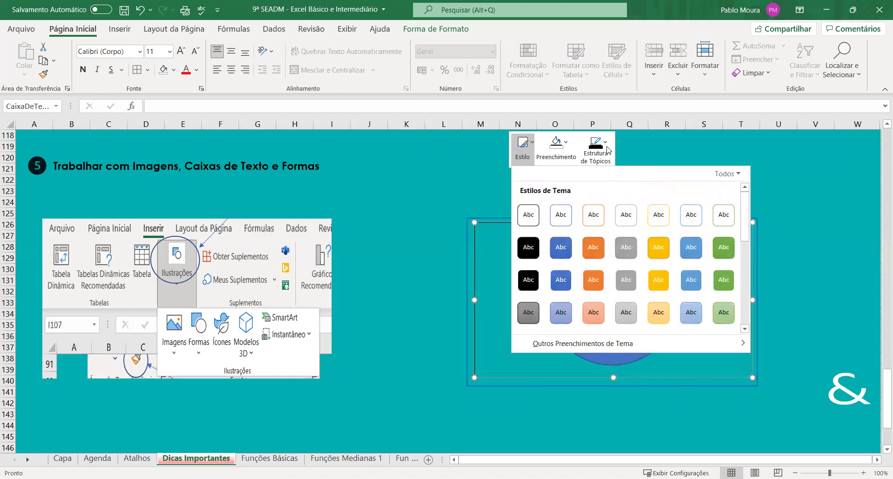
pyautogui.click(626, 150)
pyautogui.click(444, 257)
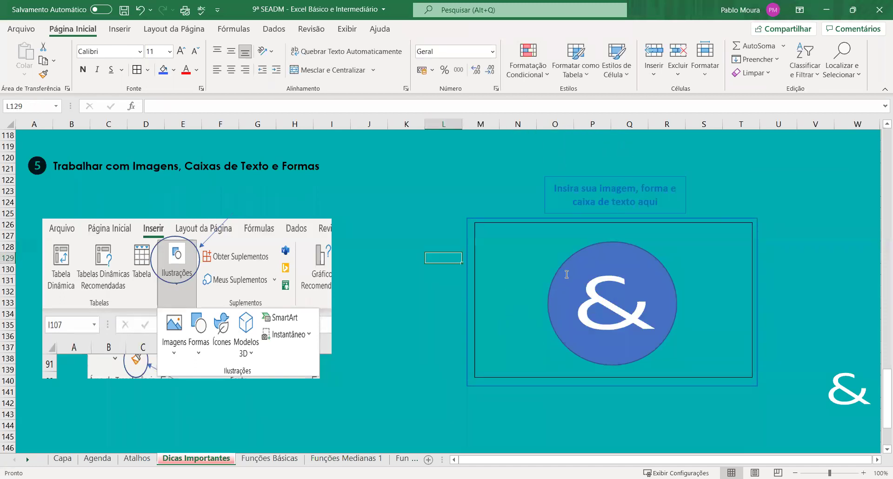
pyautogui.click(444, 280)
pyautogui.click(482, 269)
pyautogui.press('Escape')
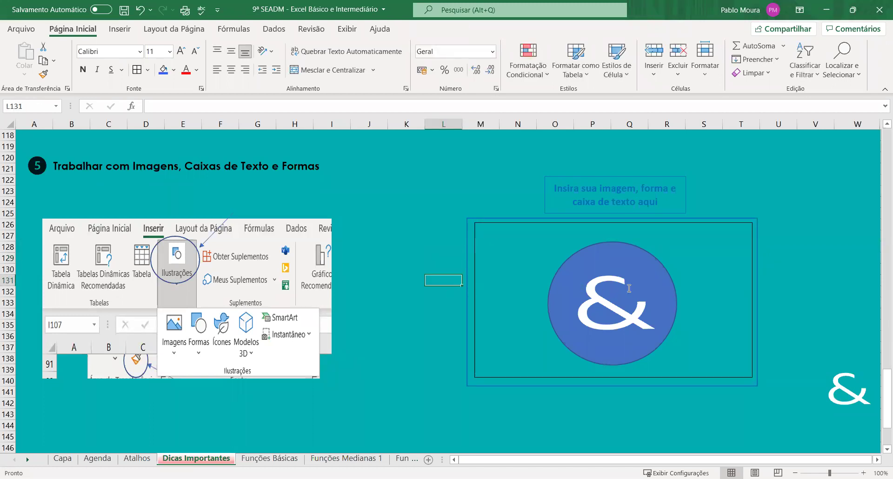
pyautogui.click(653, 275)
pyautogui.click(677, 222)
pyautogui.rightClick(678, 222)
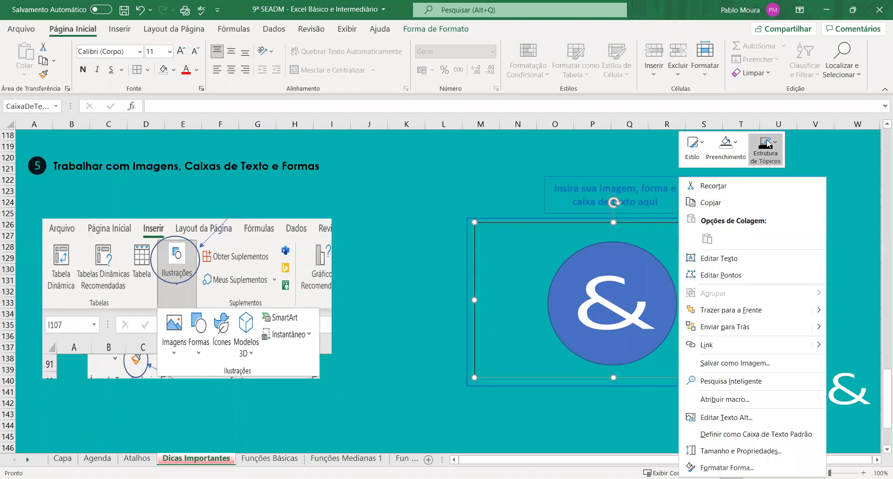
pyautogui.click(767, 144)
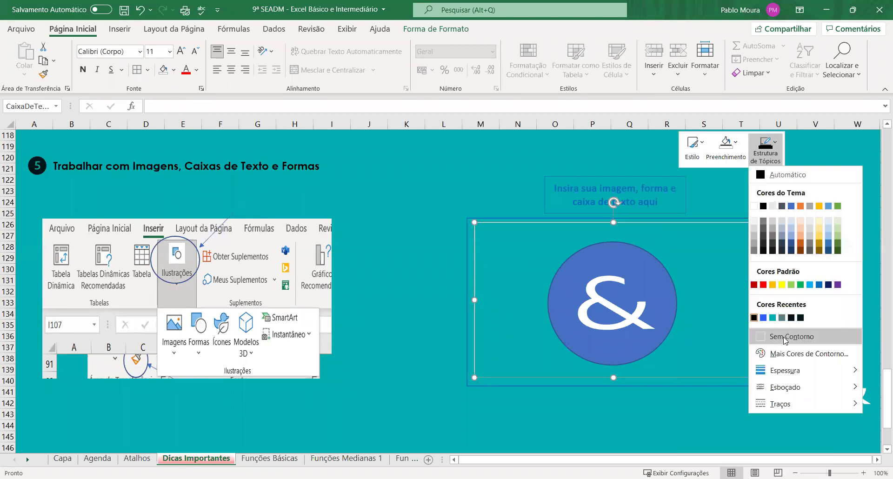
pyautogui.press('Escape')
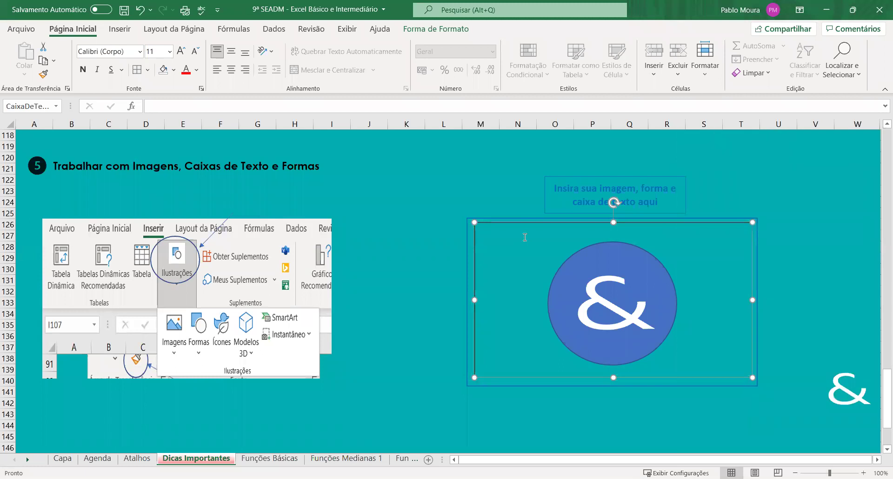
pyautogui.click(522, 253)
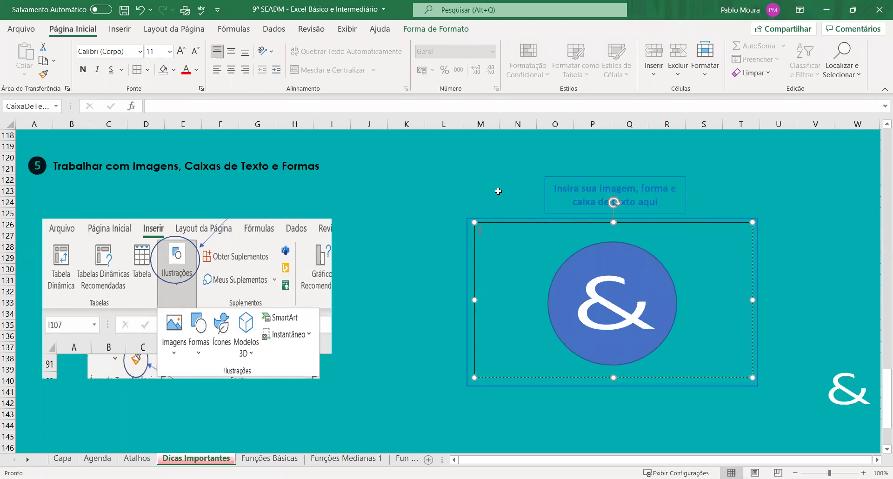
pyautogui.click(498, 193)
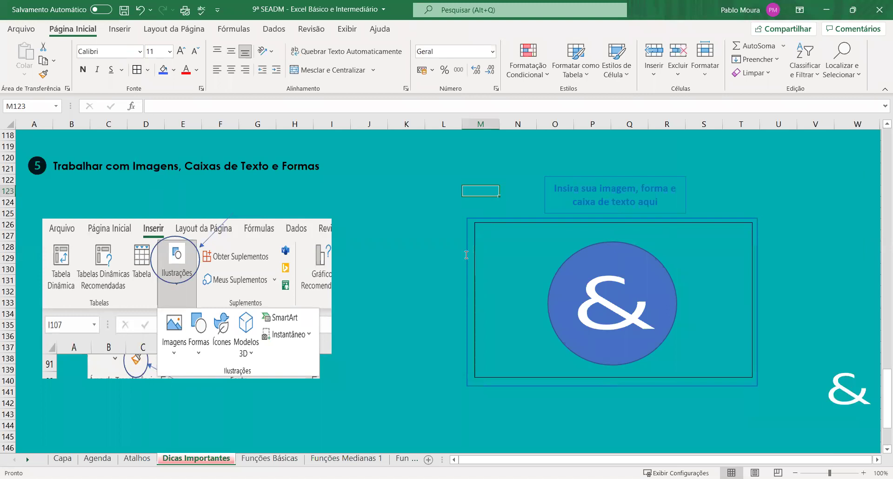
pyautogui.click(587, 177)
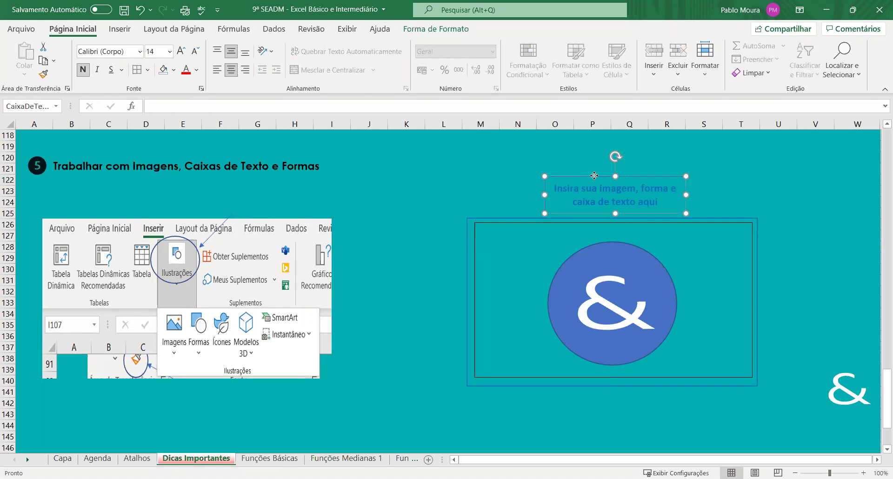
# - Set the 'Insira sua imagem, forma e caixa de texto aqui' label to Sem Contorno
pyautogui.rightClick(594, 175)
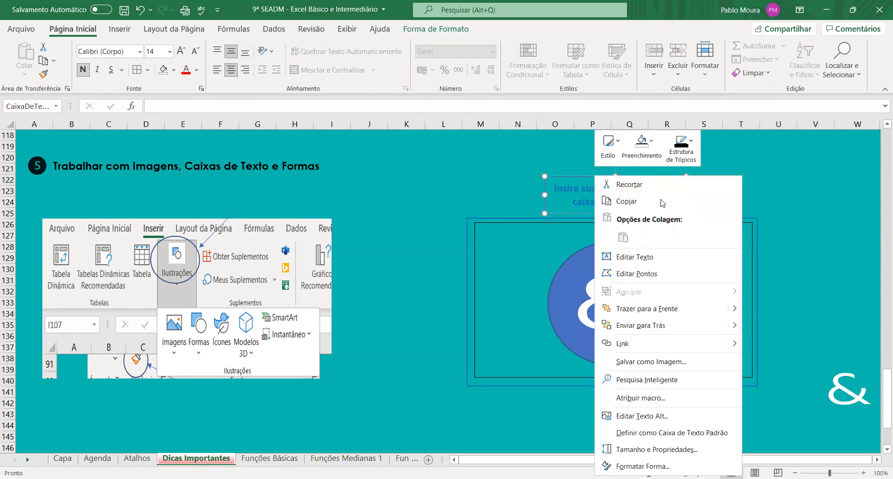
pyautogui.click(687, 141)
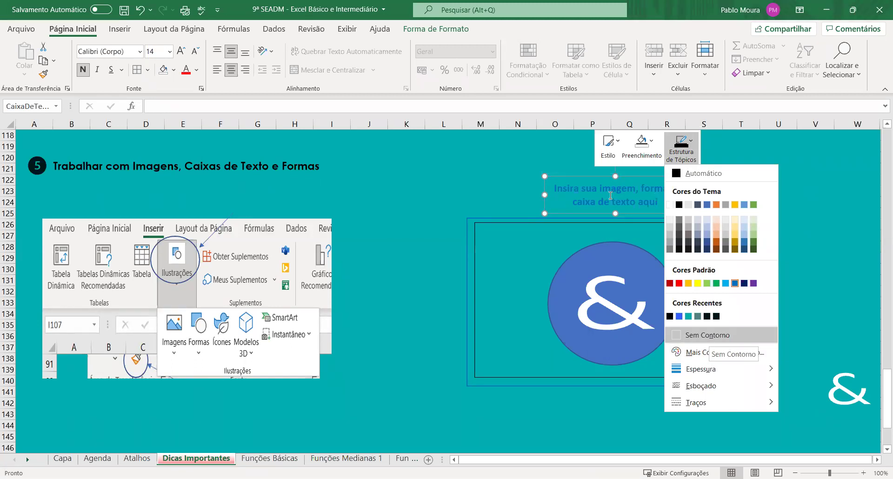
pyautogui.press('Escape')
pyautogui.press('Escape')
pyautogui.click(678, 220)
pyautogui.click(511, 182)
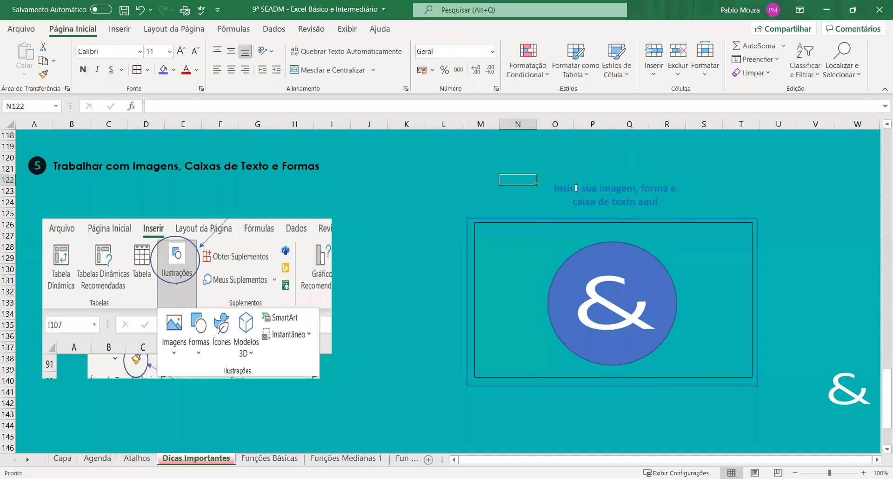
# - Move the large text box left off the circle and keep the ampersand over the circle
pyautogui.click(604, 188)
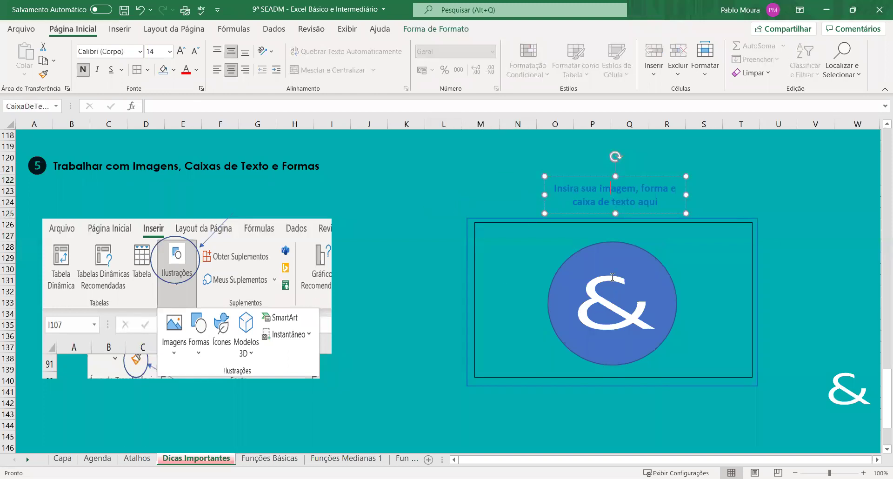
pyautogui.press('Escape')
pyautogui.press('Escape')
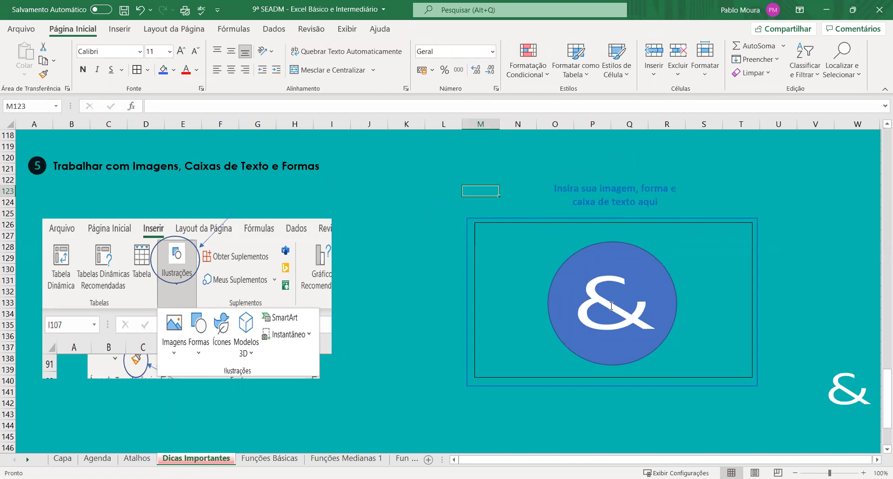
pyautogui.click(611, 306)
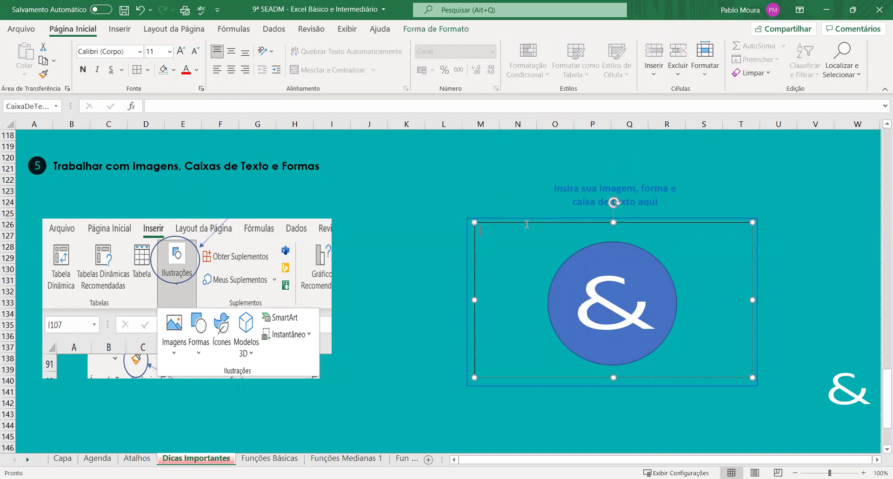
pyautogui.moveTo(527, 221); pyautogui.dragTo(529, 223)
pyautogui.moveTo(373, 212); pyautogui.dragTo(370, 212)
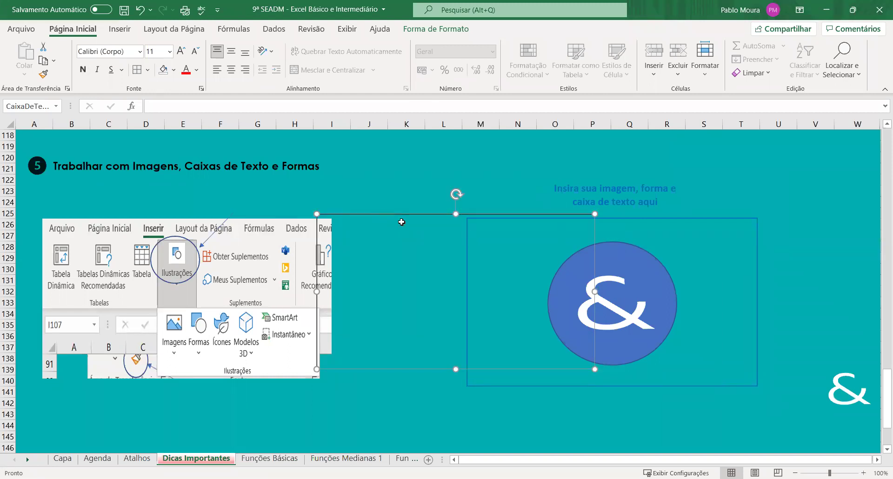
pyautogui.click(622, 275)
pyautogui.click(640, 297)
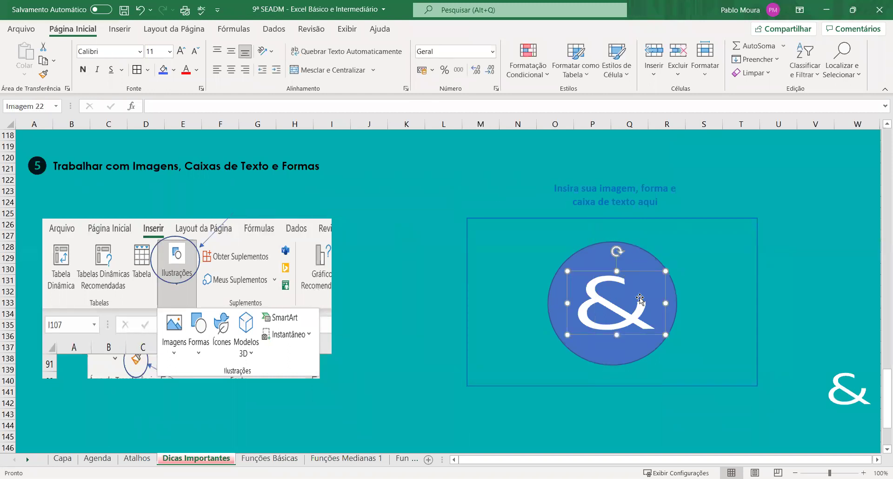
pyautogui.moveTo(621, 299); pyautogui.dragTo(721, 297)
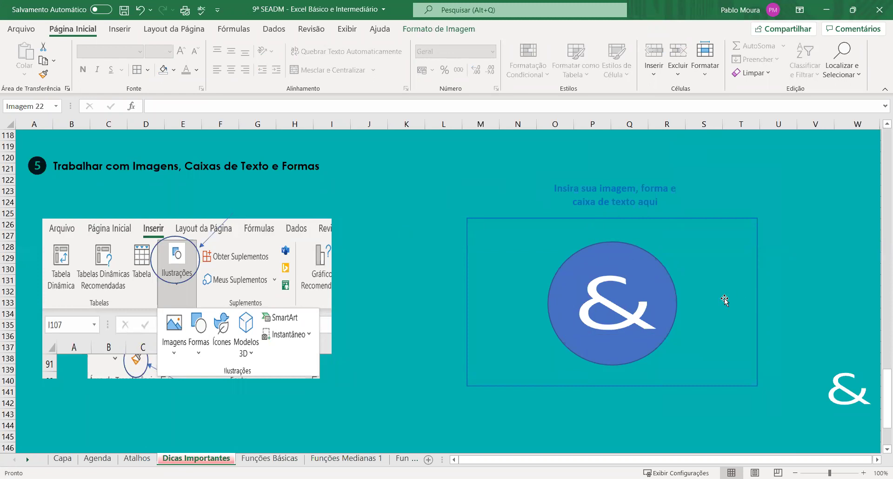
pyautogui.hotkey('ctrl', 'z')
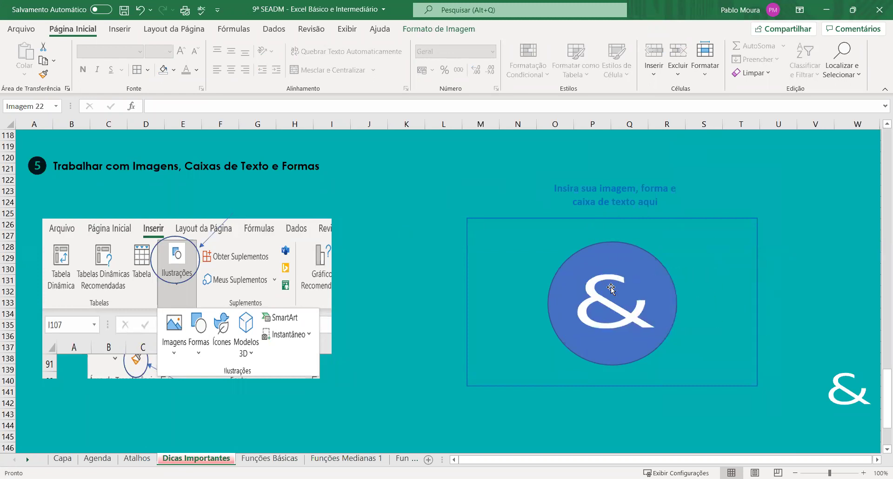
pyautogui.moveTo(607, 298); pyautogui.dragTo(608, 299)
# - Select the ampersand and blue circle together and group them as 'Agrupar 28'
pyautogui.keyDown('shift'); pyautogui.click(598, 258); pyautogui.keyUp('shift')
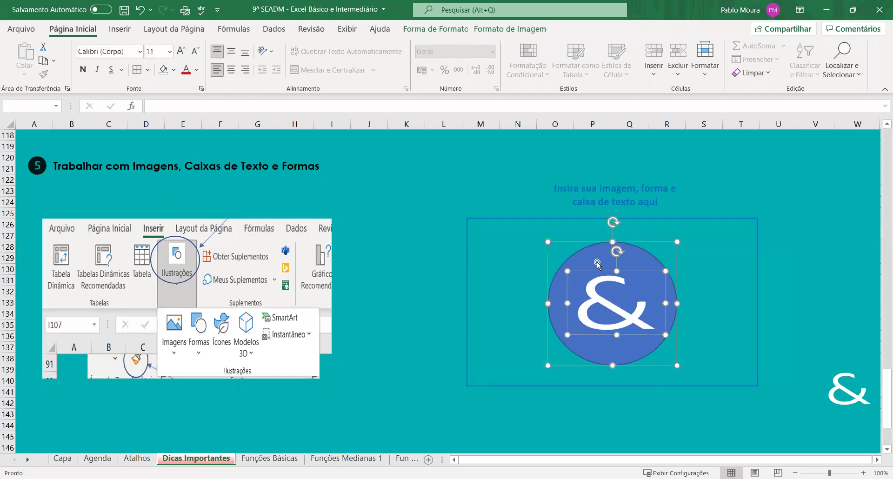
pyautogui.press('Escape')
pyautogui.click(607, 289)
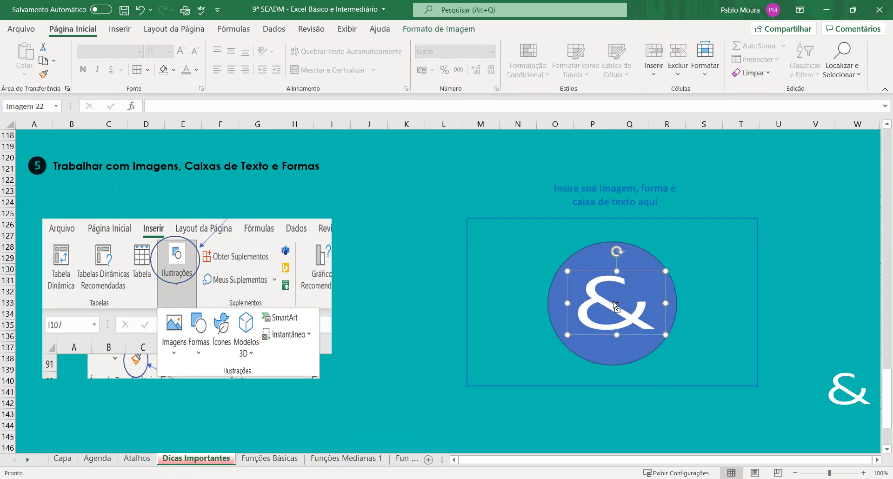
pyautogui.keyDown('ctrl'); pyautogui.click(594, 263); pyautogui.keyUp('ctrl')
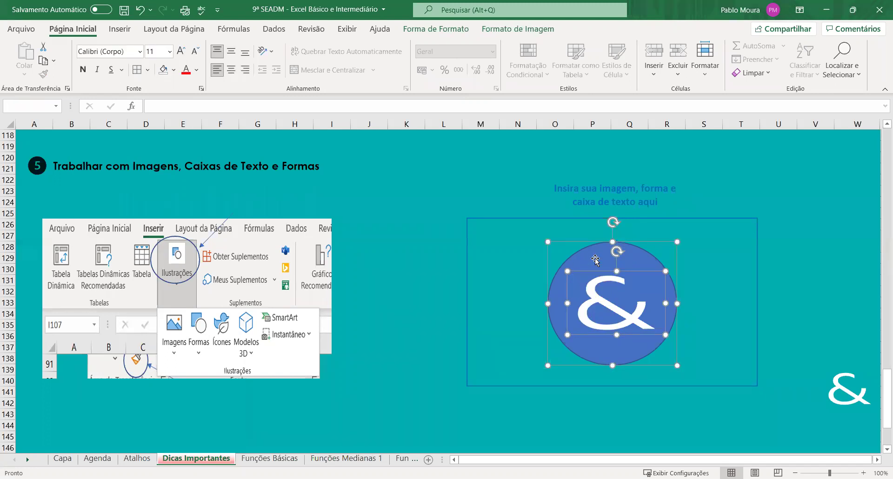
pyautogui.moveTo(634, 244)
pyautogui.mouseDown()
pyautogui.moveTo(700, 250)
pyautogui.moveTo(578, 249)
pyautogui.moveTo(599, 286)
pyautogui.mouseUp()
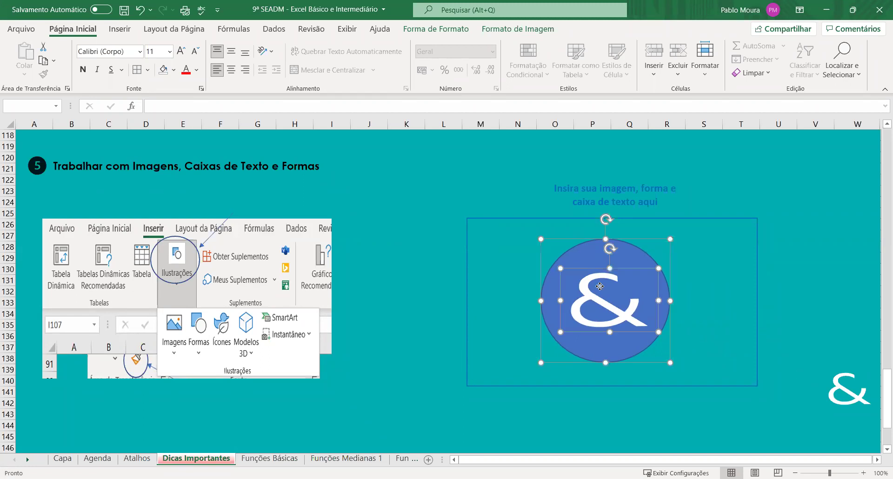
pyautogui.rightClick(600, 289)
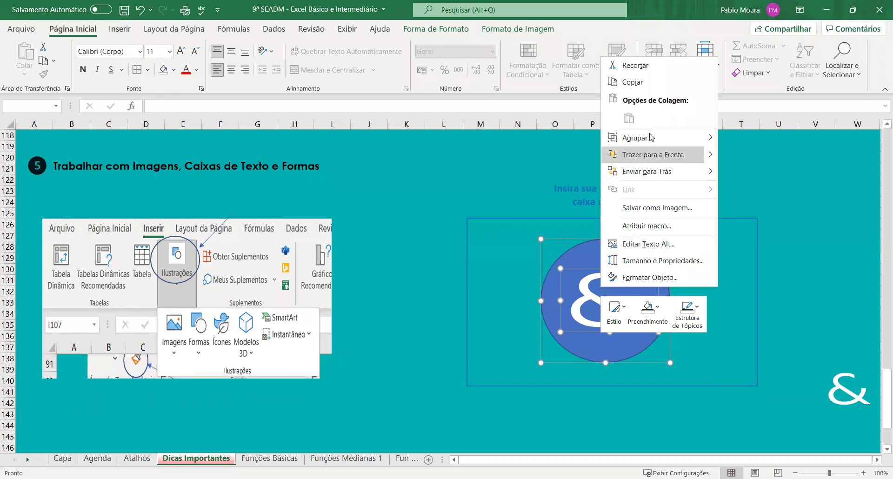
pyautogui.moveTo(657, 138)
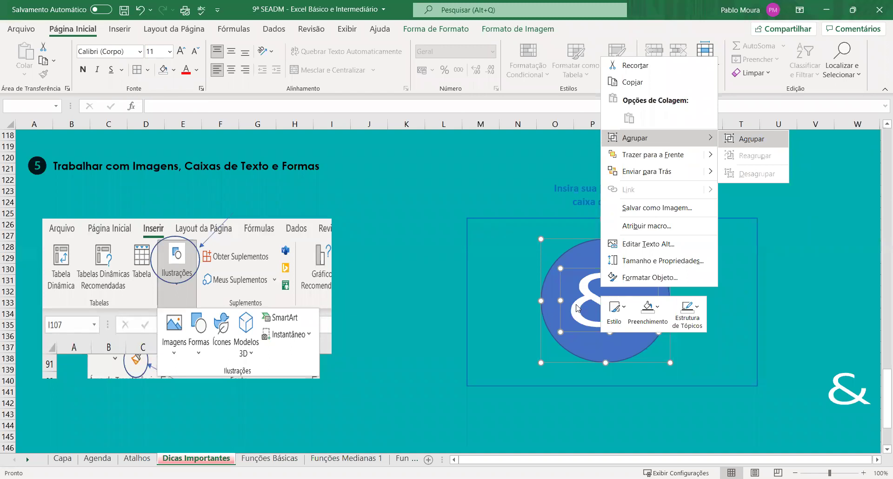
pyautogui.rightClick(594, 301)
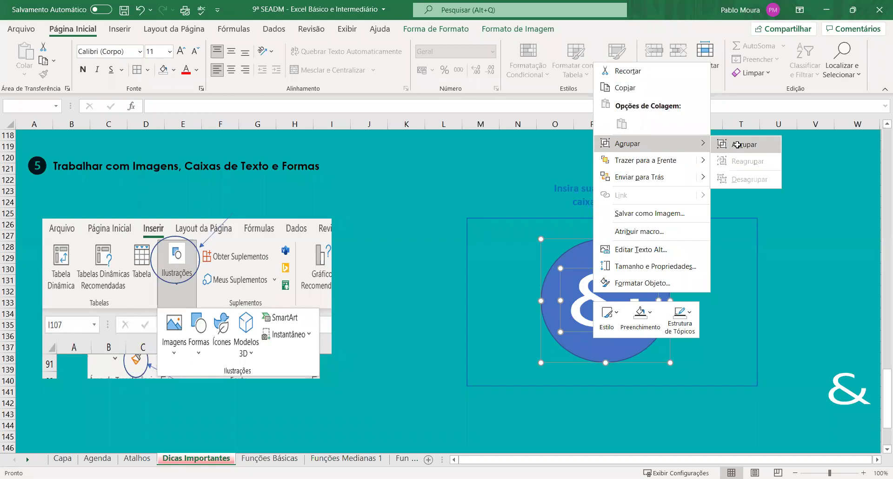
pyautogui.click(738, 148)
pyautogui.click(741, 313)
pyautogui.click(604, 298)
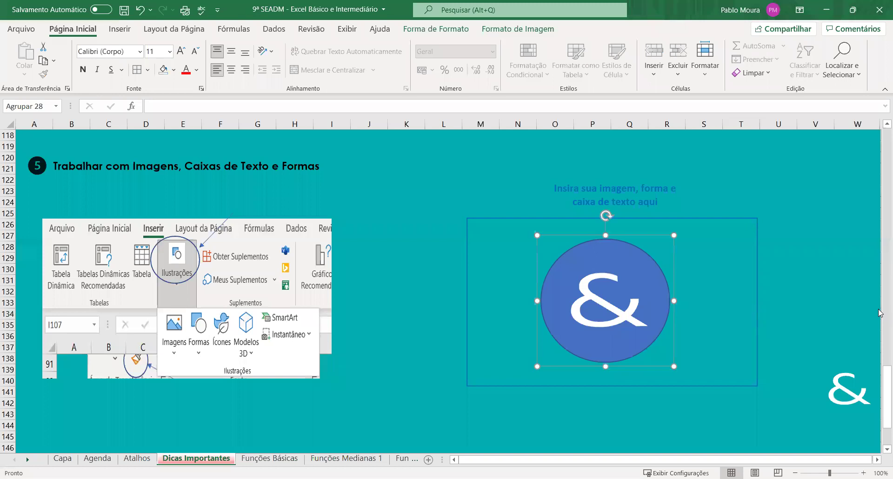
# - Shrink the grouped ampersand circle and place it on the frame's left side
pyautogui.moveTo(629, 296)
pyautogui.mouseDown()
pyautogui.moveTo(641, 288)
pyautogui.moveTo(448, 302)
pyautogui.mouseUp()
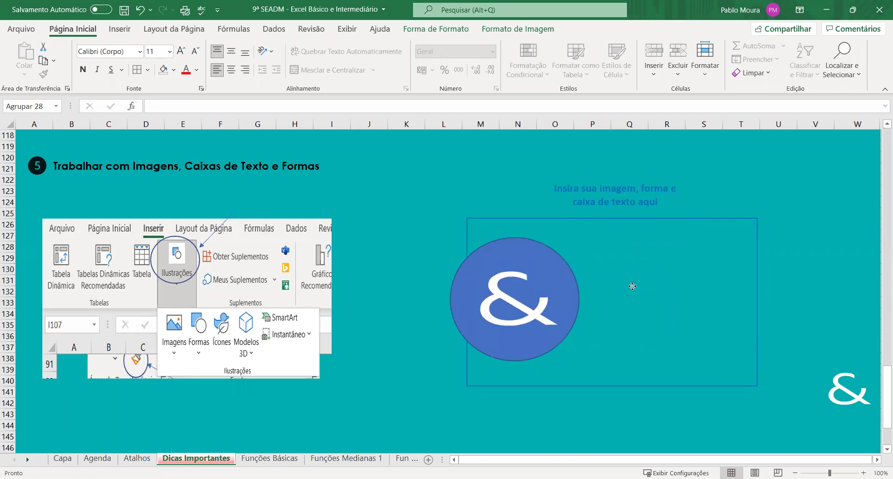
pyautogui.moveTo(551, 251); pyautogui.dragTo(610, 255)
pyautogui.moveTo(641, 228); pyautogui.dragTo(580, 276)
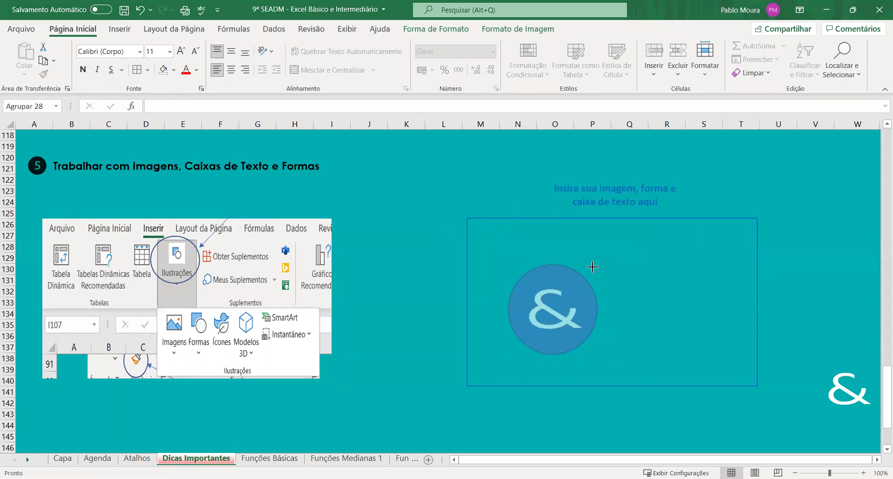
pyautogui.moveTo(540, 356); pyautogui.dragTo(540, 346)
pyautogui.hotkey('ctrl', 'z')
pyautogui.hotkey('ctrl', 'z')
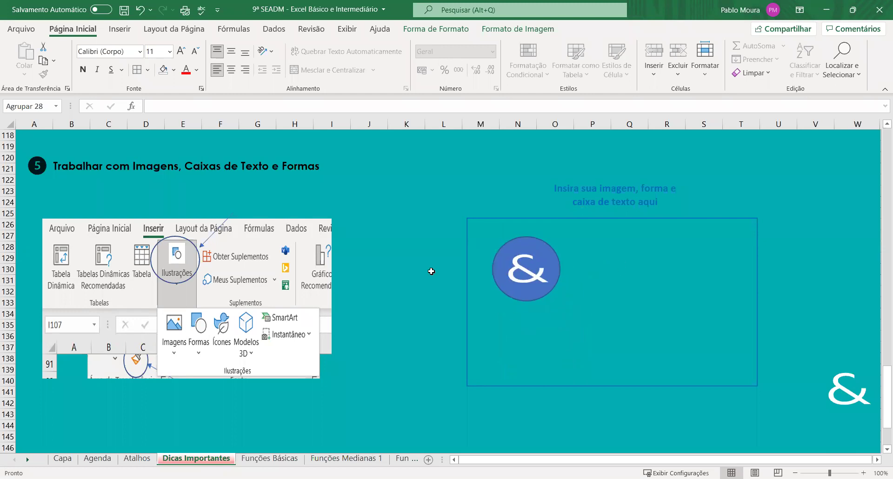
pyautogui.hotkey('ctrl', 'z')
pyautogui.press('Escape')
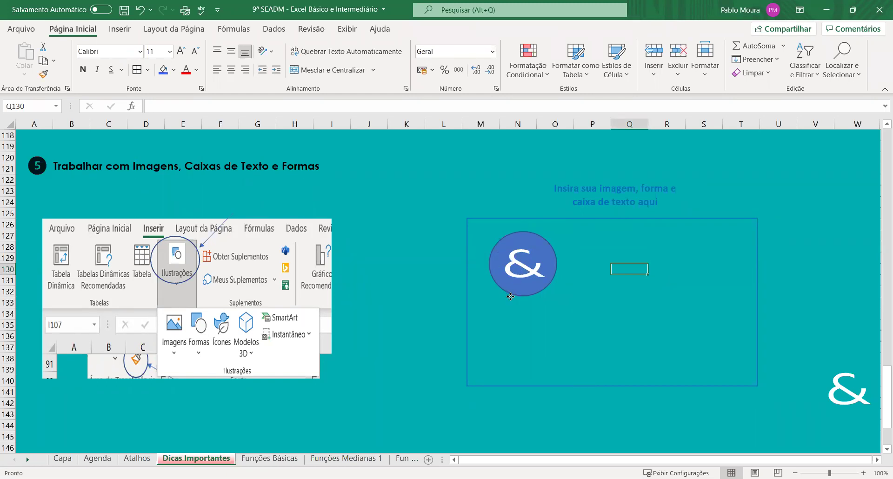
# - Undo the last move, then copy and paste the ampersand circle
pyautogui.hotkey('ctrl', 'z')
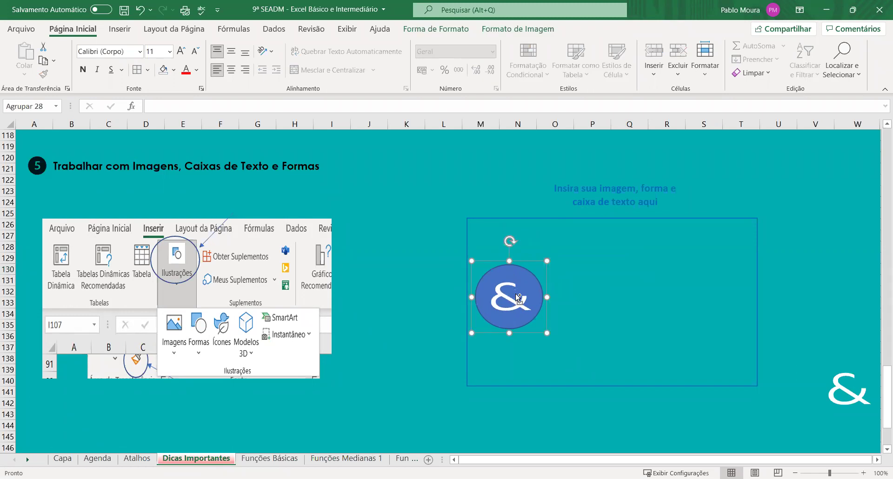
pyautogui.hotkey('ctrl', 'c')
pyautogui.hotkey('ctrl', 'v')
# - Step the three ampersand circles down diagonally from upper left to lower right, then select all three
pyautogui.moveTo(533, 314); pyautogui.dragTo(743, 297)
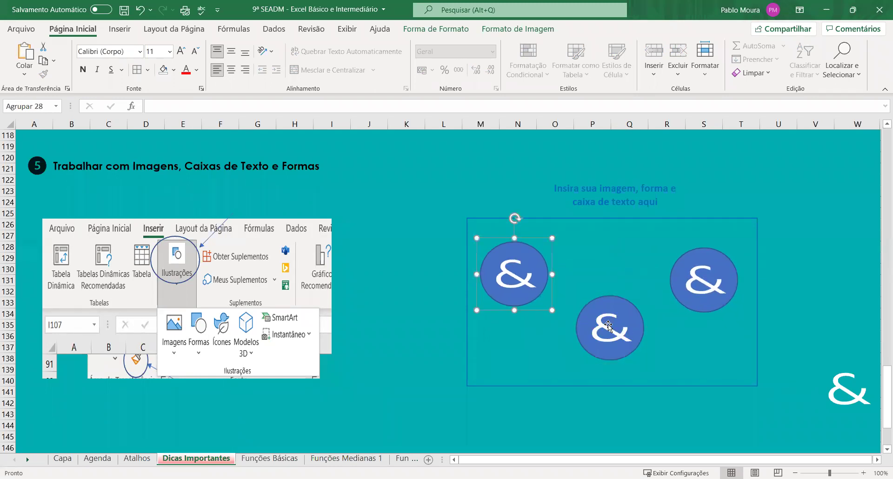
pyautogui.hotkey('ctrl', 'z')
pyautogui.hotkey('ctrl', 'z')
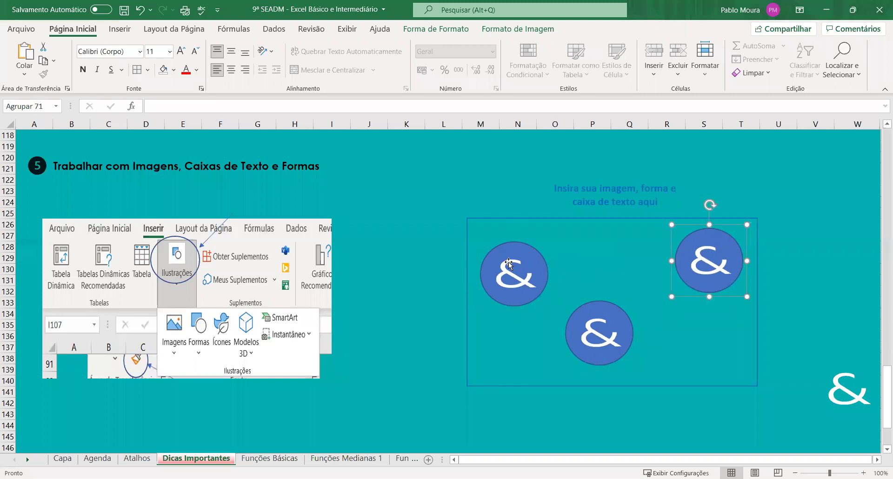
pyautogui.hotkey('ctrl', 'z')
pyautogui.hotkey('ctrl', 'z')
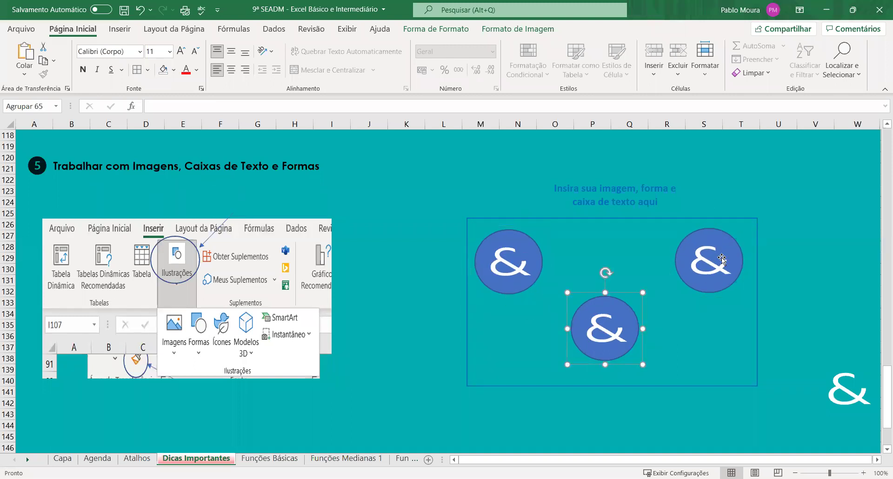
pyautogui.click(495, 261)
pyautogui.click(576, 319)
pyautogui.hotkey('ctrl', 'y')
pyautogui.hotkey('ctrl', 'y')
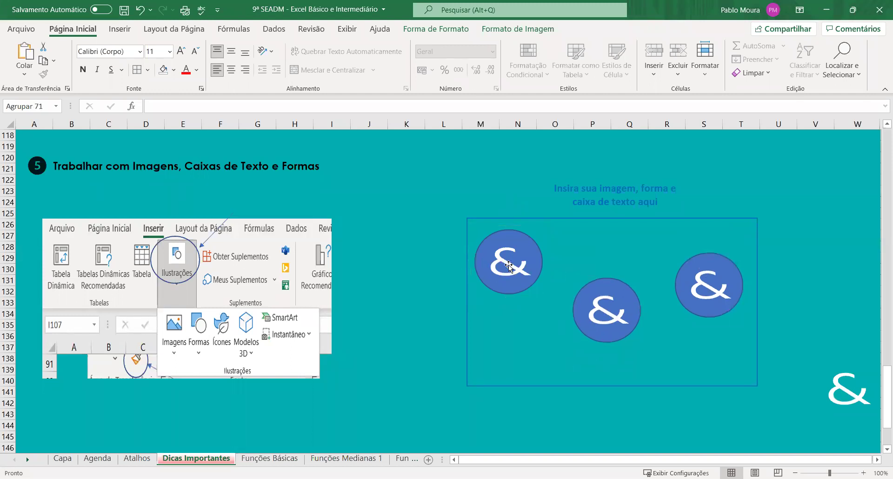
pyautogui.hotkey('ctrl', 'y')
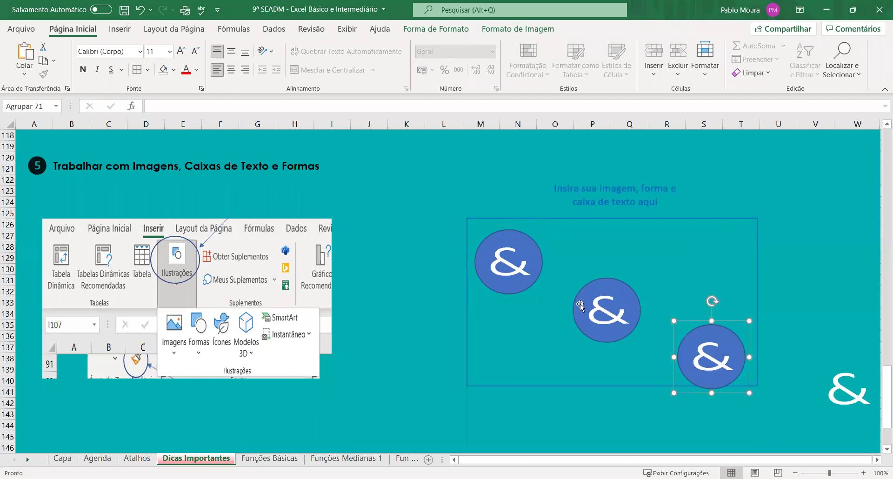
pyautogui.keyDown('shift'); pyautogui.click(603, 311); pyautogui.keyUp('shift')
pyautogui.keyDown('shift'); pyautogui.click(514, 262); pyautogui.keyUp('shift')
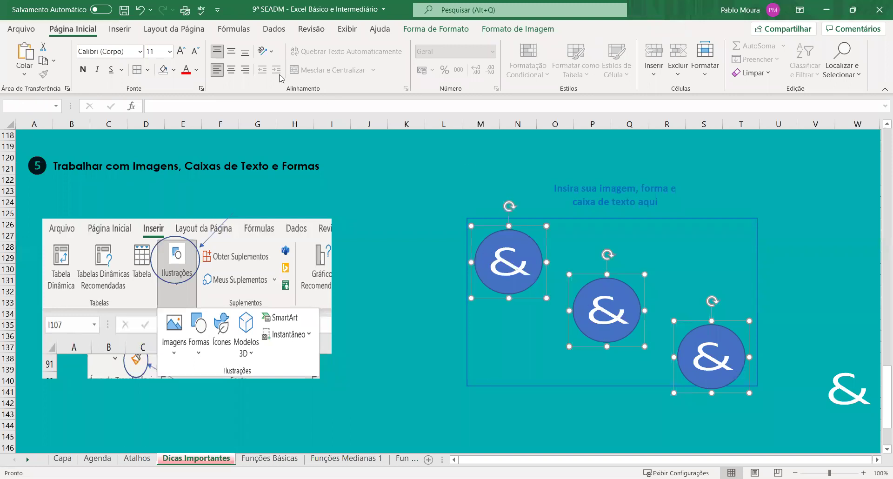
# - Use Page Layout's Alinhar options to line the three circles up on a common middle
pyautogui.click(120, 32)
pyautogui.click(185, 31)
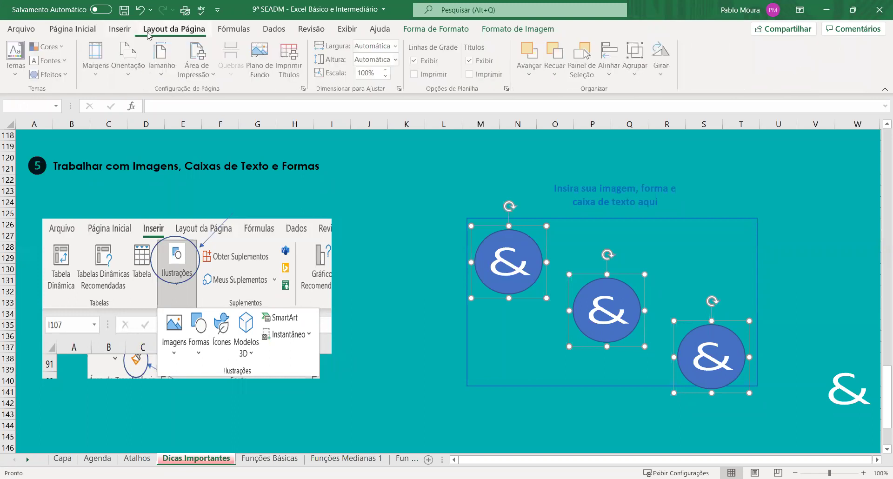
pyautogui.click(611, 76)
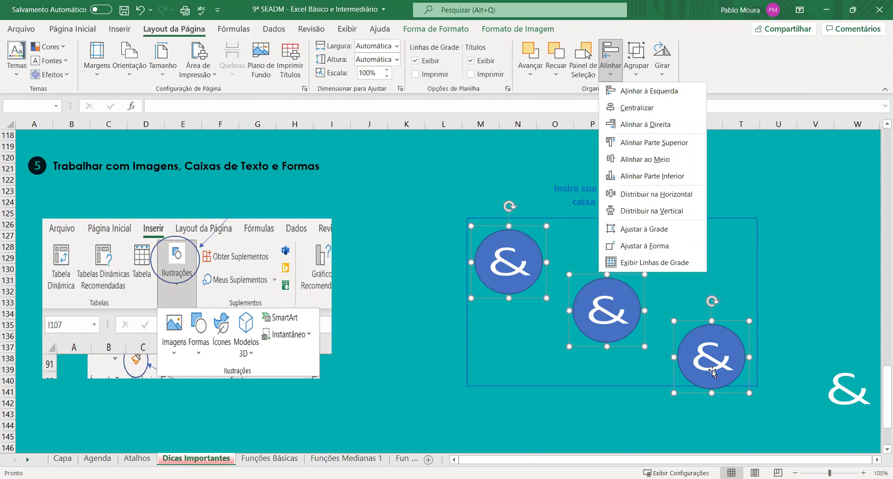
pyautogui.click(629, 180)
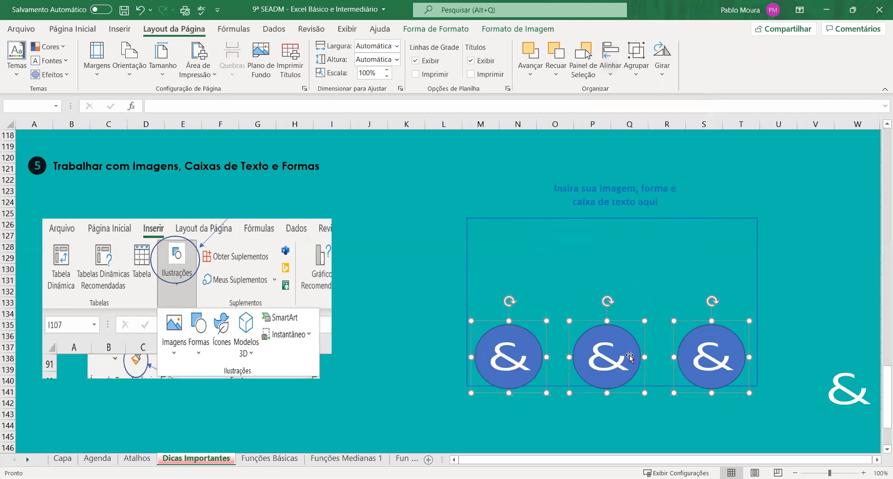
pyautogui.click(612, 72)
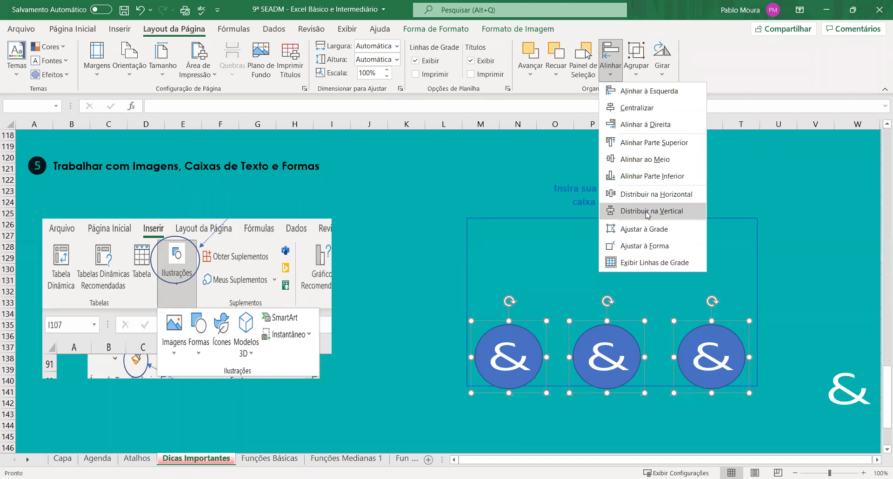
pyautogui.click(646, 212)
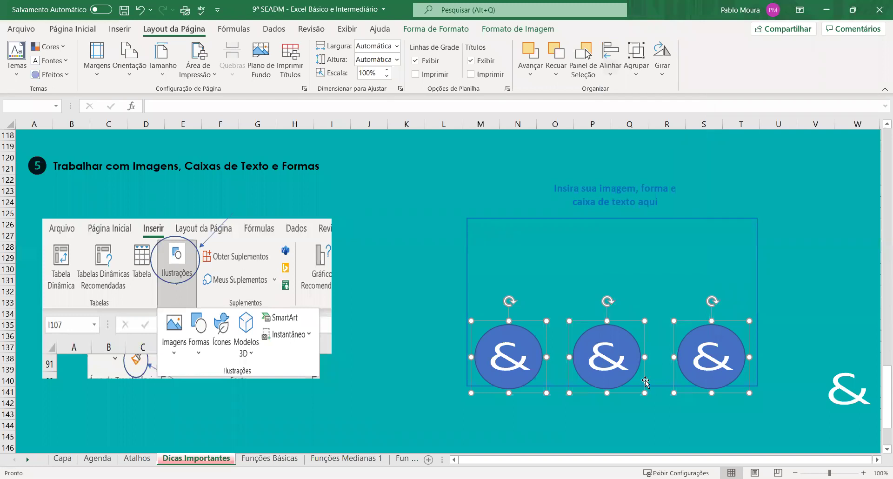
pyautogui.click(612, 73)
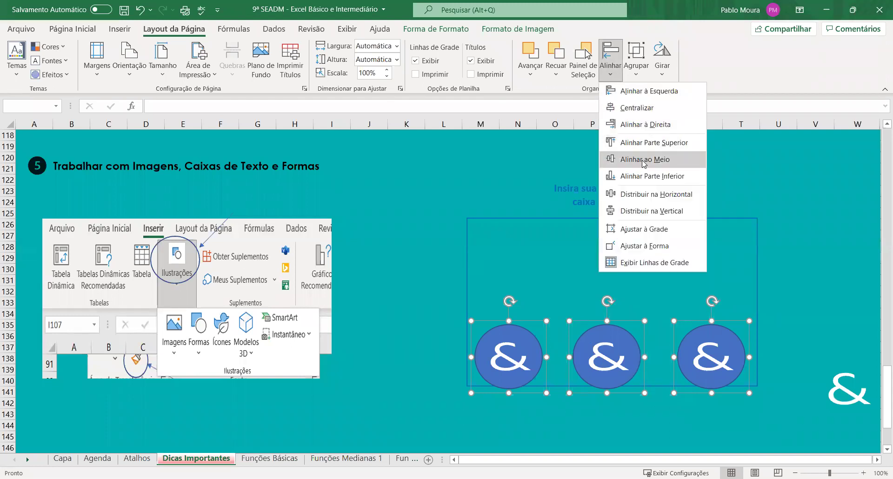
pyautogui.click(644, 160)
# - Space the circles evenly across, raise the row to the frame's middle, and deselect them
pyautogui.rightClick(599, 363)
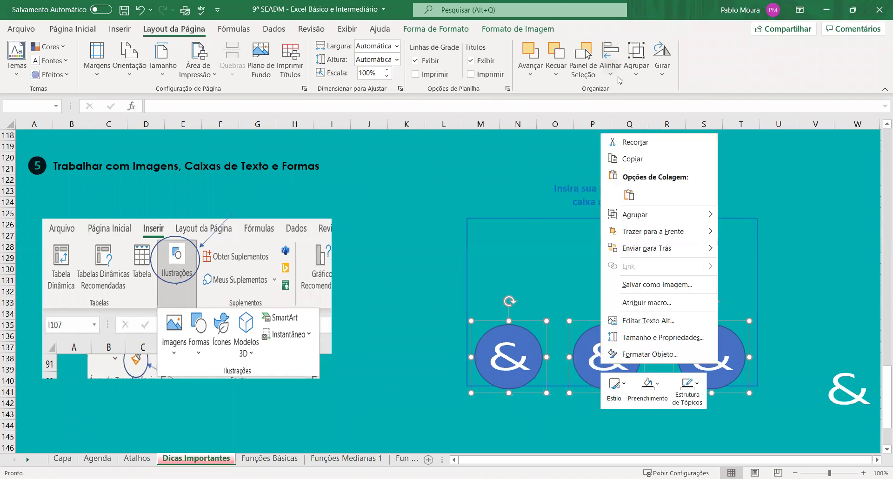
pyautogui.click(612, 73)
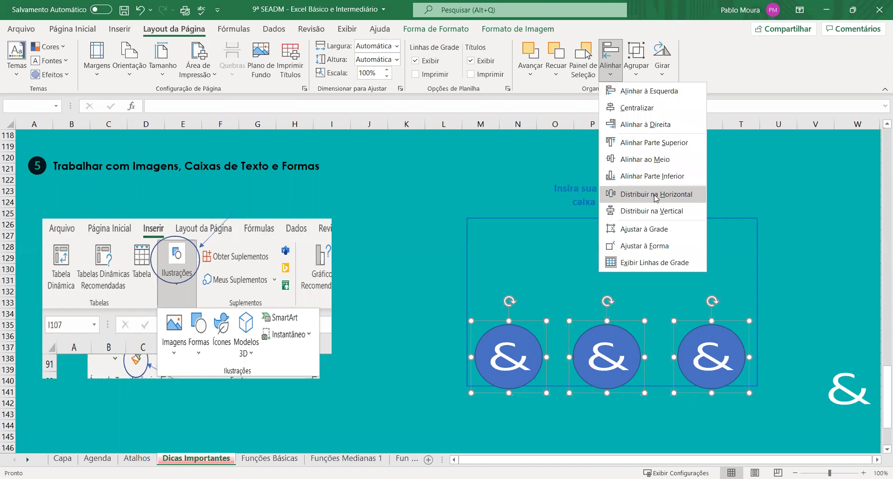
pyautogui.click(655, 198)
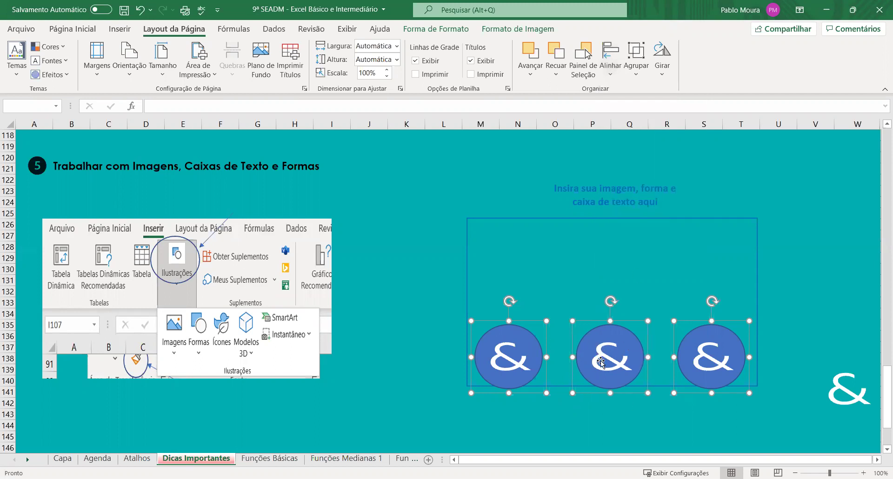
pyautogui.moveTo(604, 358); pyautogui.dragTo(605, 308)
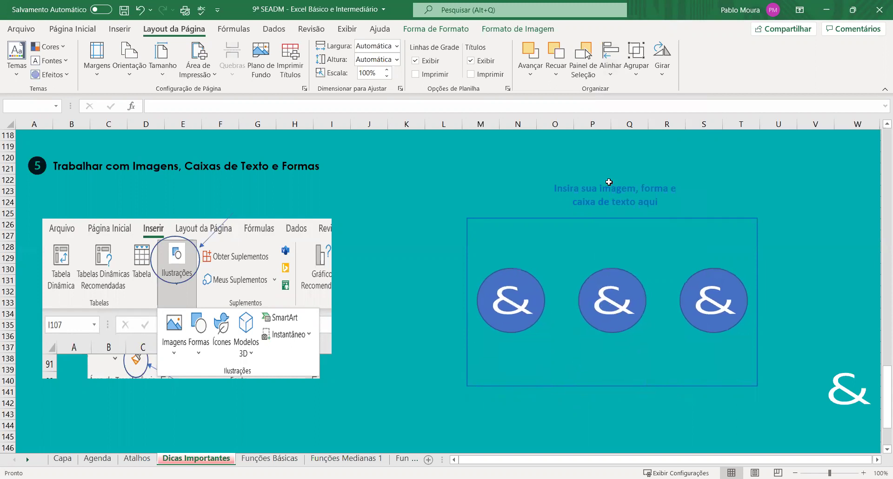
pyautogui.click(610, 74)
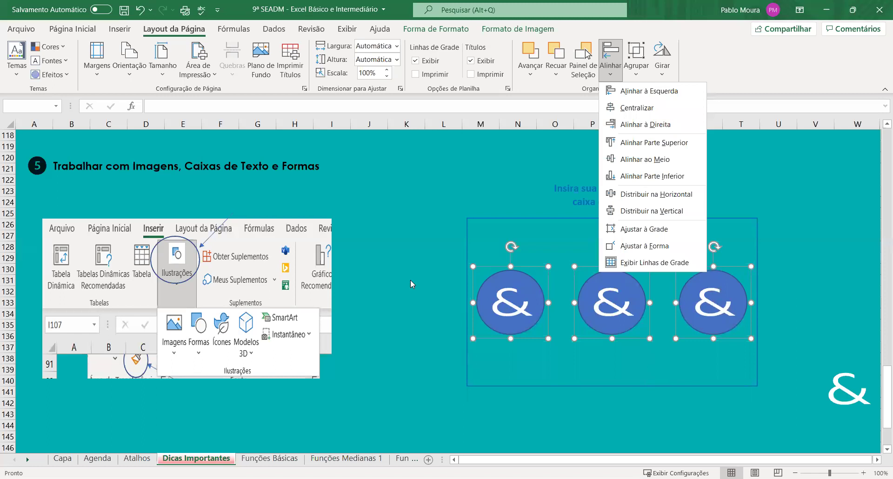
pyautogui.click(407, 348)
# - Go from the top of Dicas Importantes to Funções Básicas via the Próxima Página link
pyautogui.scroll(4, 408, 402)
pyautogui.scroll(9, 408, 401)
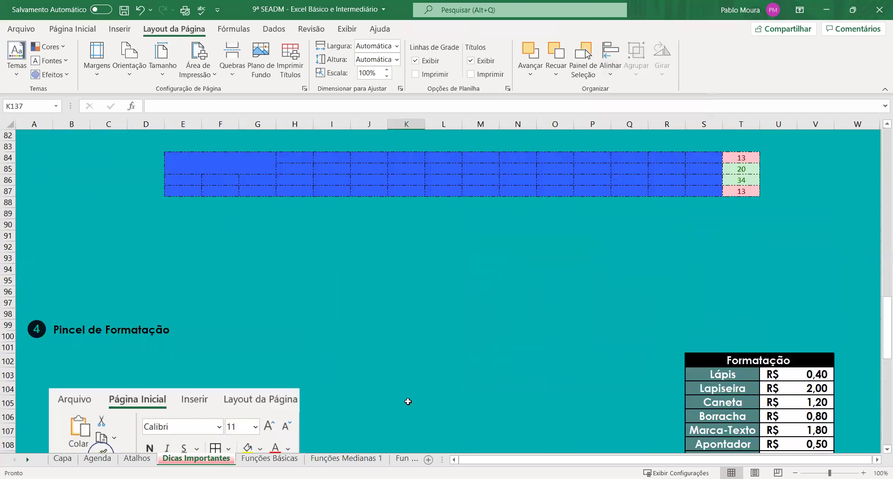
pyautogui.scroll(9, 408, 402)
pyautogui.scroll(9, 408, 401)
pyautogui.scroll(8, 408, 401)
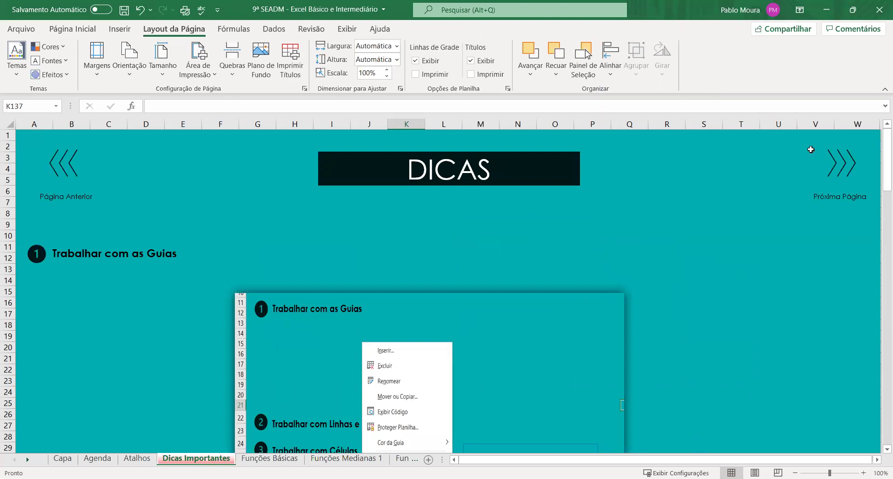
pyautogui.click(842, 188)
pyautogui.scroll(-2, 541, 351)
pyautogui.scroll(2, 540, 351)
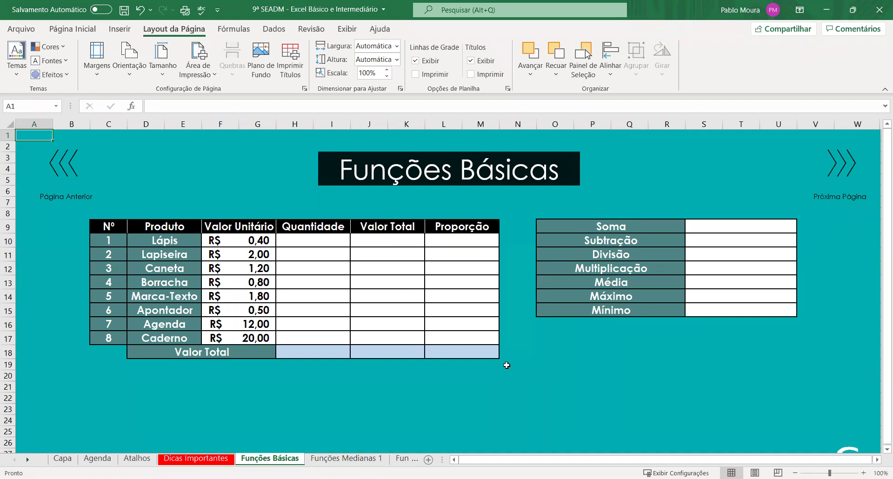
# - Enter =SOMA(F10:G17) in the Soma cell to total the eight unit prices (R$ 38,70)
pyautogui.click(630, 379)
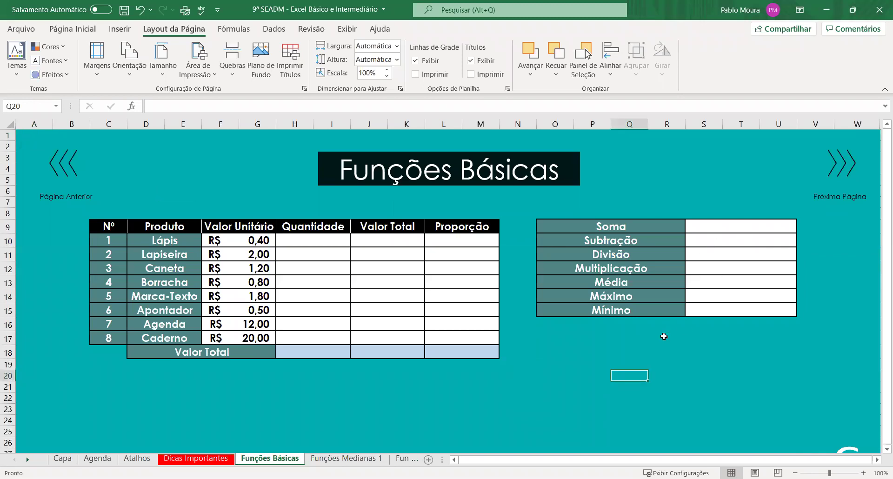
pyautogui.doubleClick(739, 226)
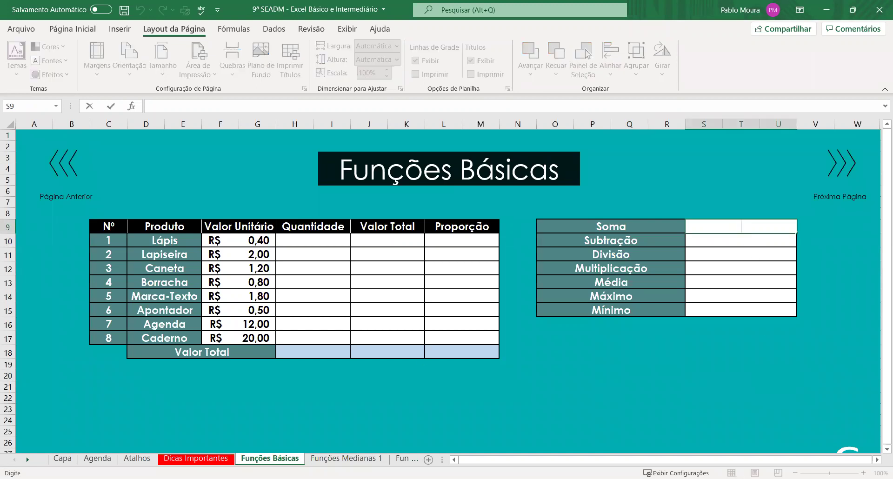
pyautogui.write('=')
pyautogui.write('so')
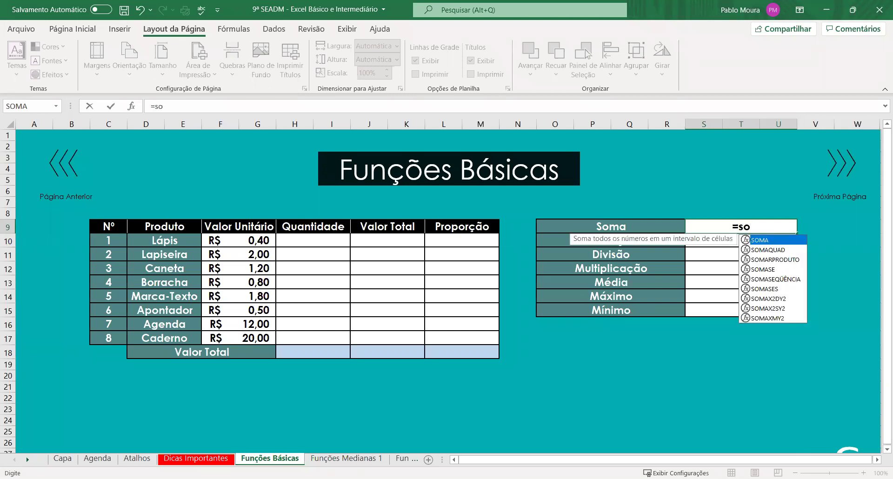
pyautogui.doubleClick(766, 241)
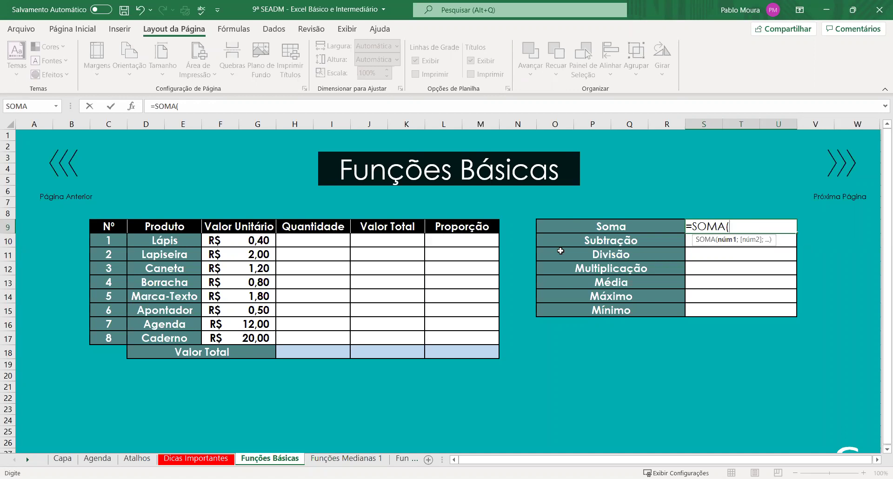
pyautogui.click(254, 240)
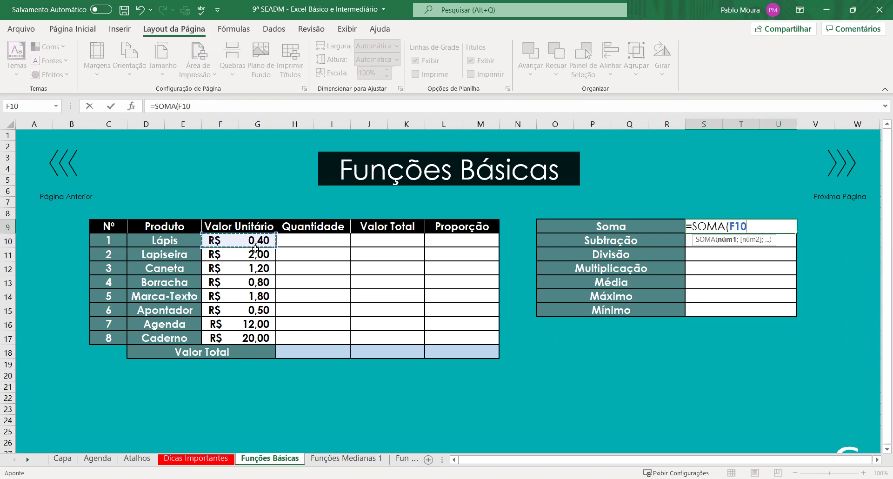
pyautogui.moveTo(255, 249); pyautogui.dragTo(255, 338)
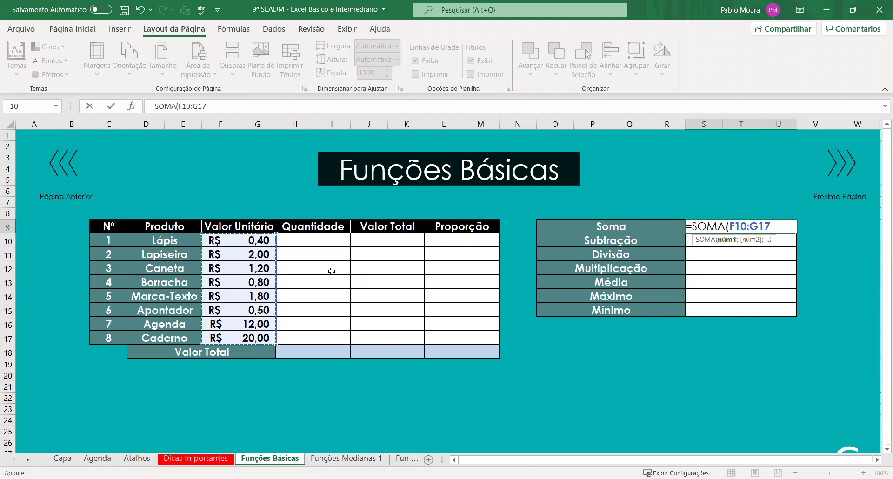
pyautogui.write(')')
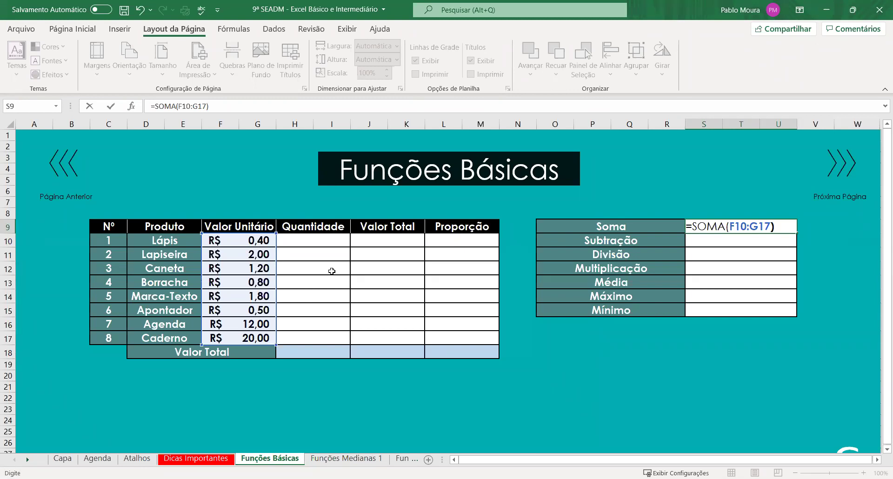
pyautogui.press('Return')
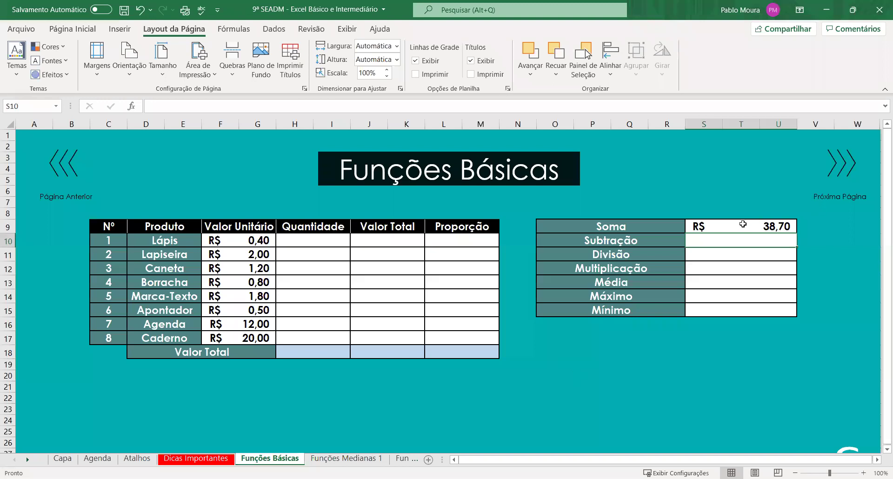
# - Rewrite the Soma cell as =SOMA(F10;F11;F12), adding the Lápis, Lapiseira and Caneta prices for R$ 3,60
pyautogui.click(764, 228)
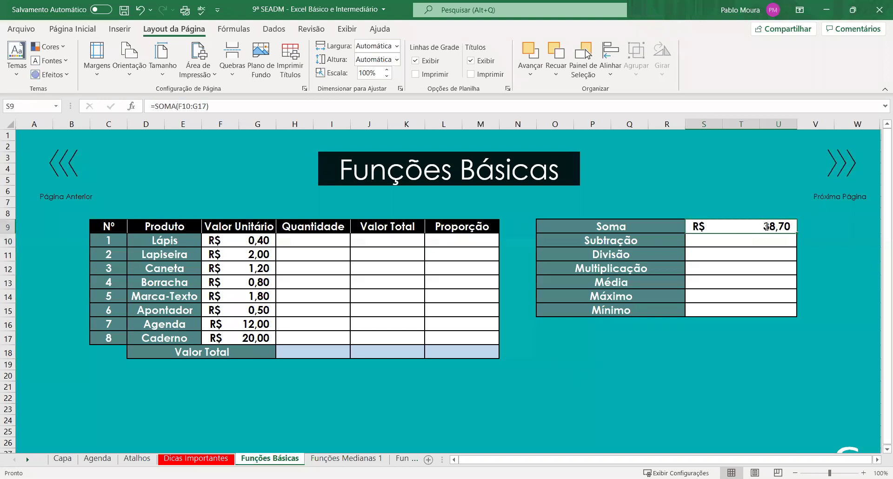
pyautogui.doubleClick(766, 226)
pyautogui.write('=')
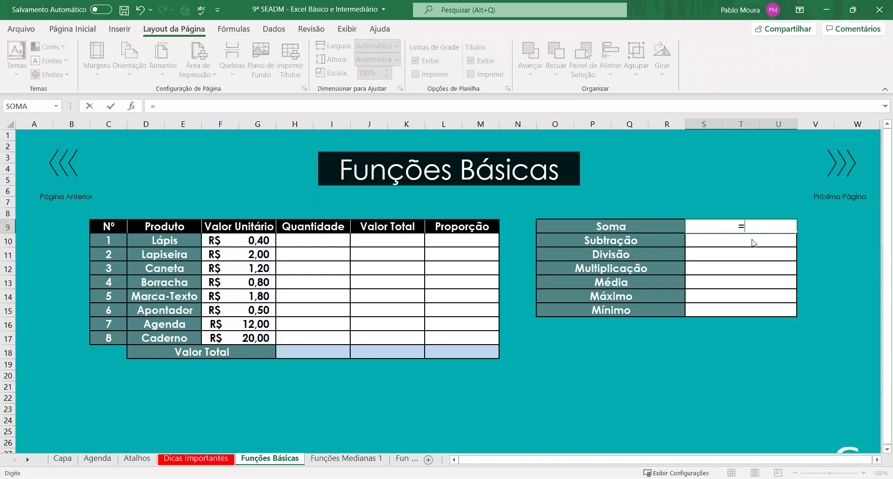
pyautogui.write('soma')
pyautogui.doubleClick(753, 241)
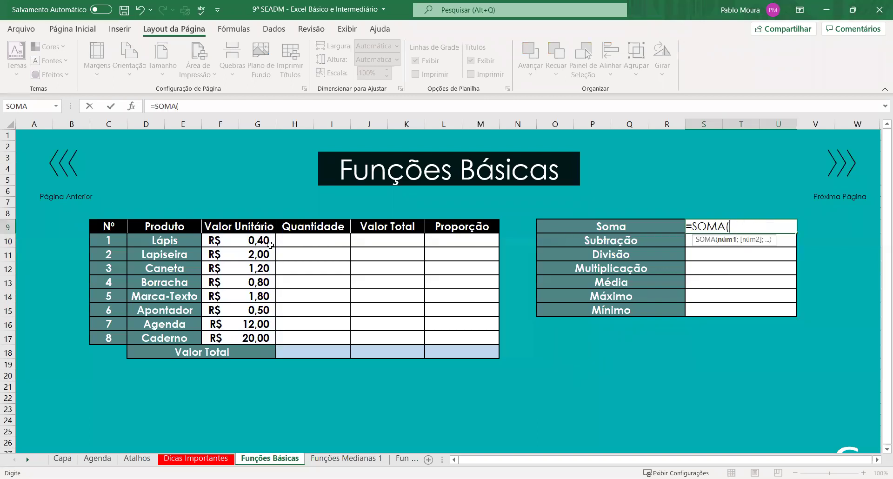
pyautogui.click(256, 240)
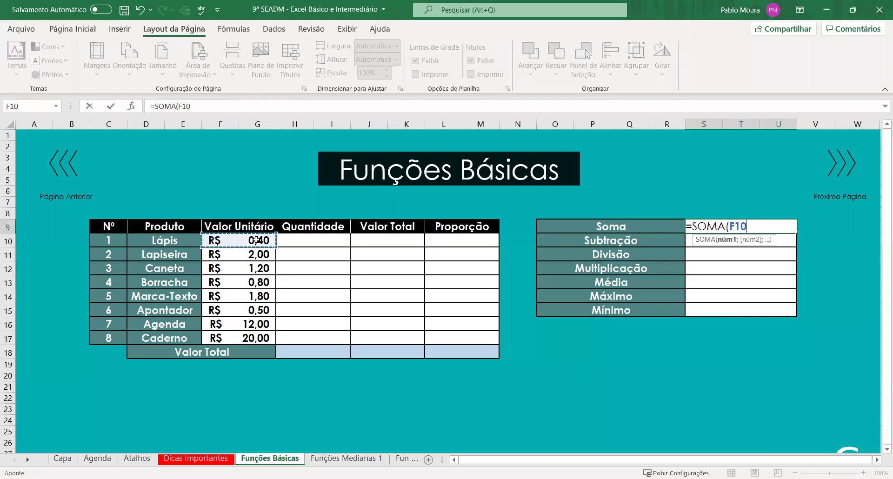
pyautogui.write(';')
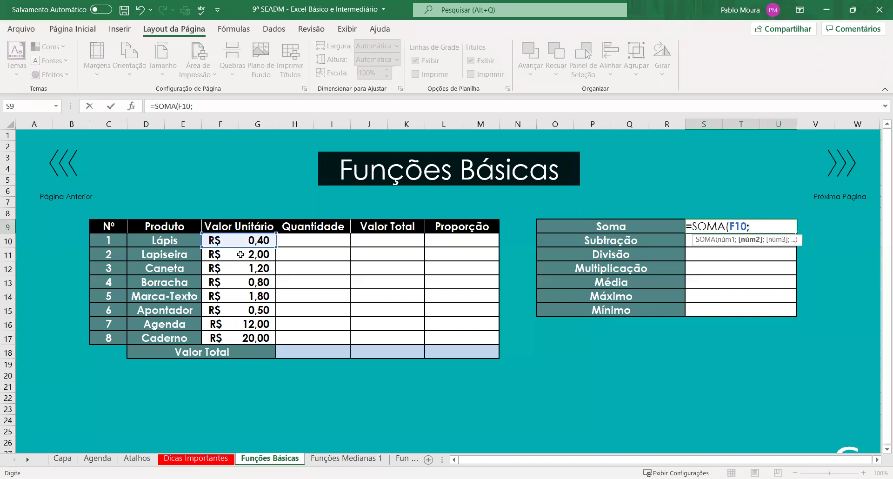
pyautogui.click(241, 255)
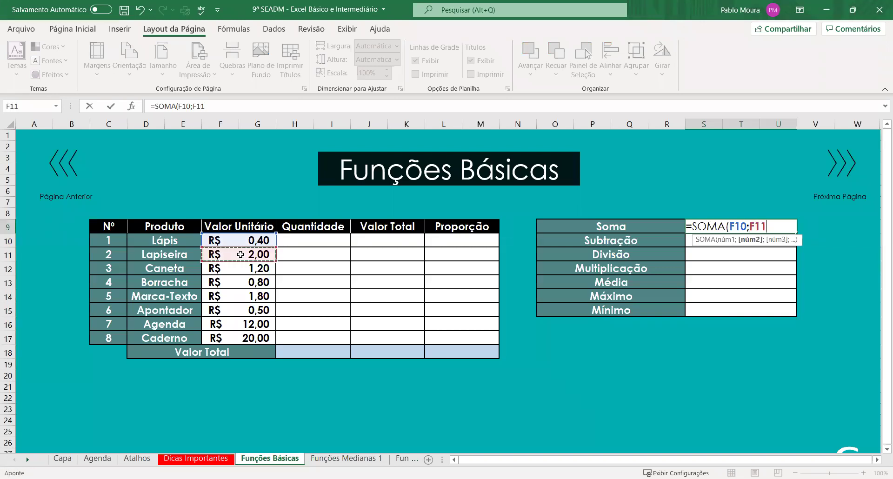
pyautogui.write(';')
pyautogui.click(244, 269)
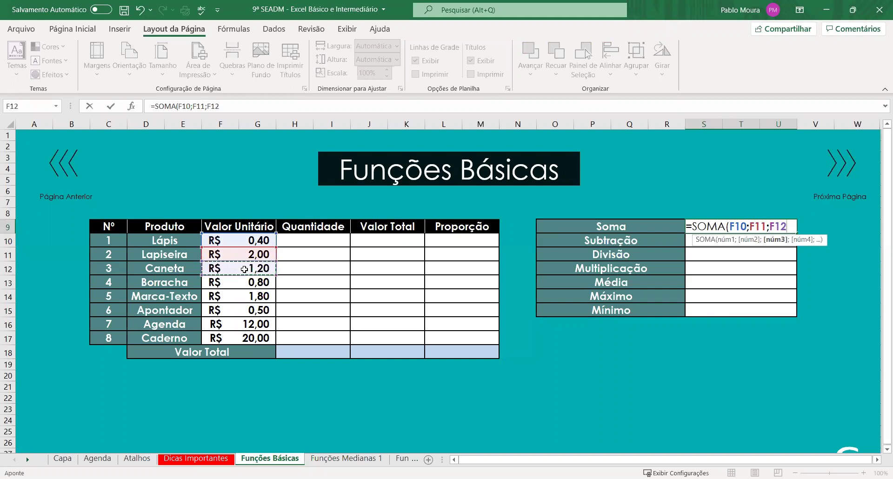
pyautogui.write(')')
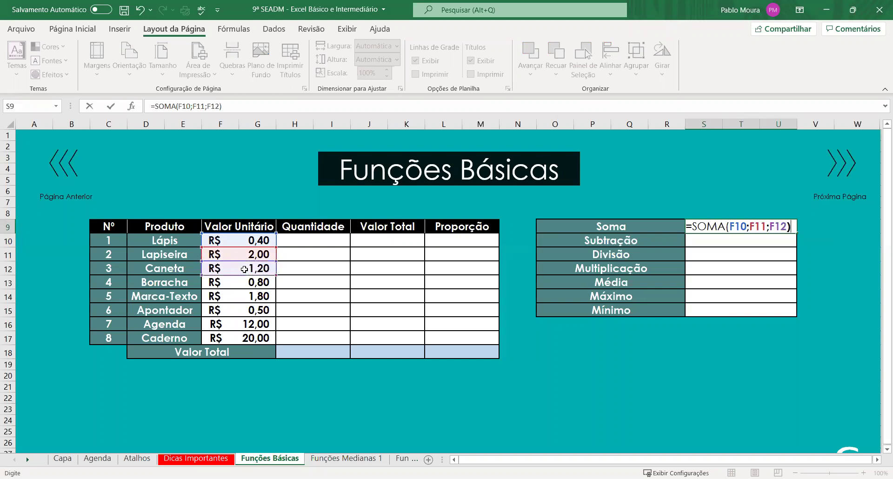
pyautogui.press('Return')
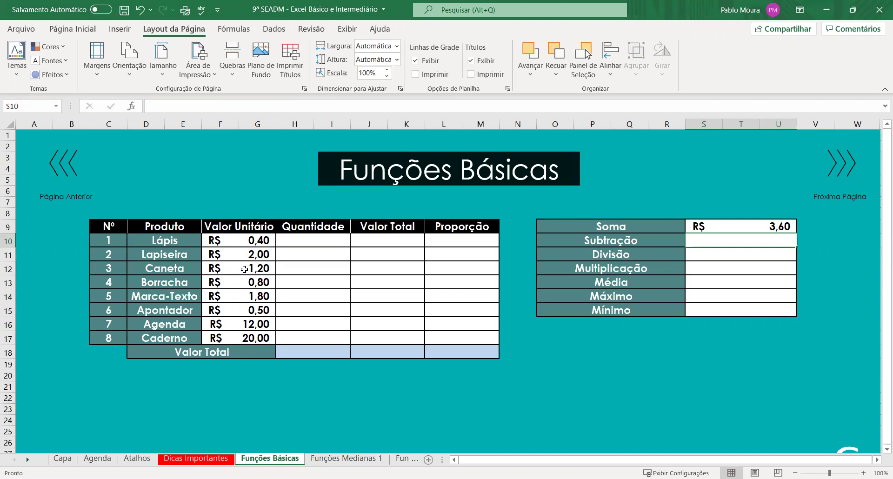
pyautogui.click(733, 225)
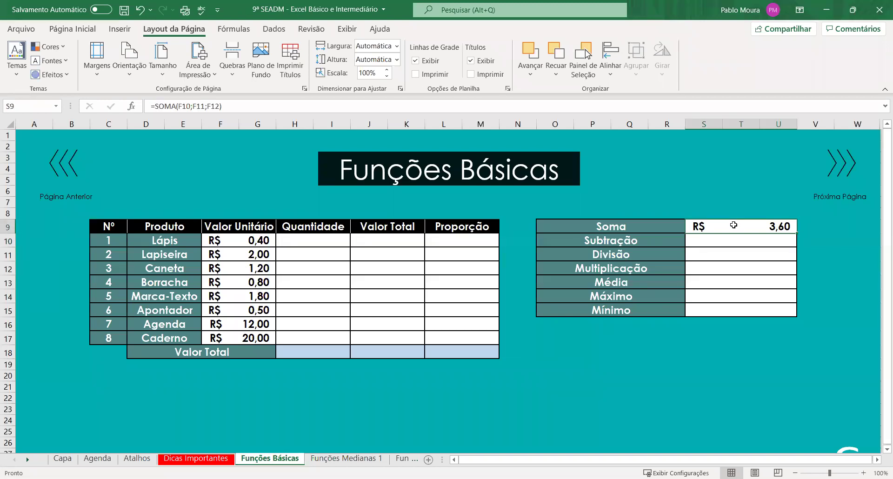
# - Replace the Soma formula with the plain addition =F10+F11+F12, still totalling R$ 3,60
pyautogui.doubleClick(733, 225)
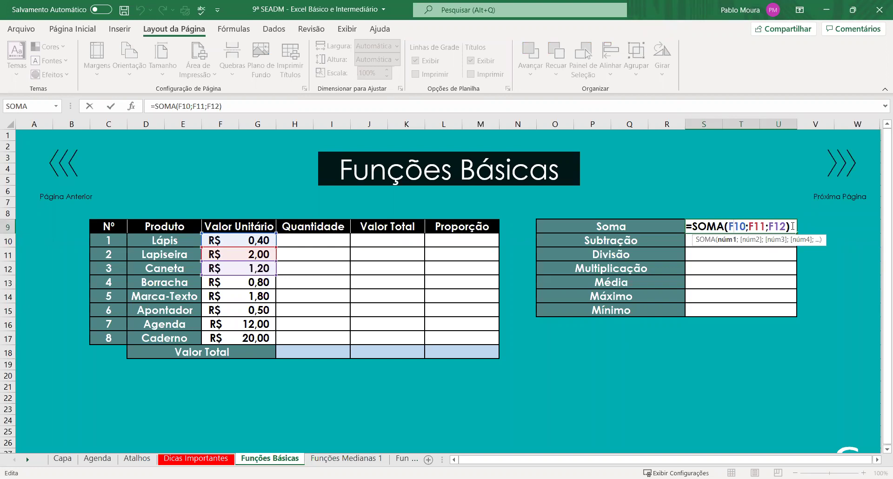
pyautogui.click(790, 226)
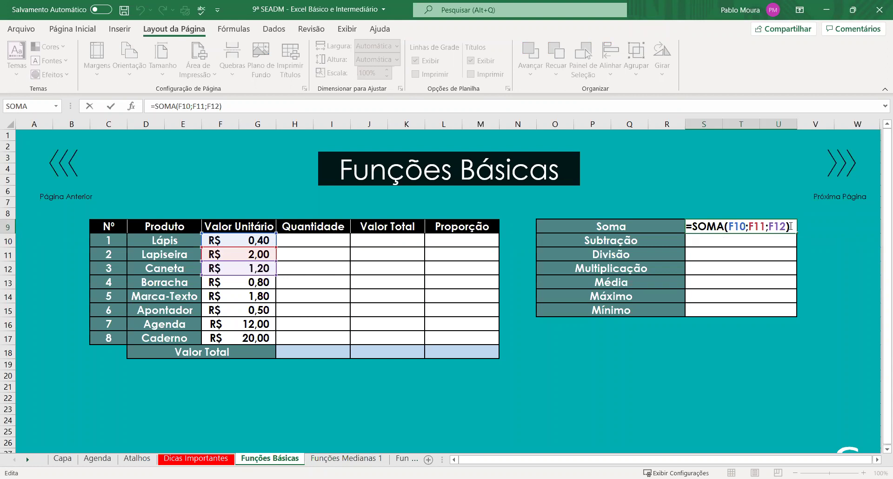
pyautogui.press('BackSpace')
pyautogui.press('BackSpace')
pyautogui.press('BackSpace')
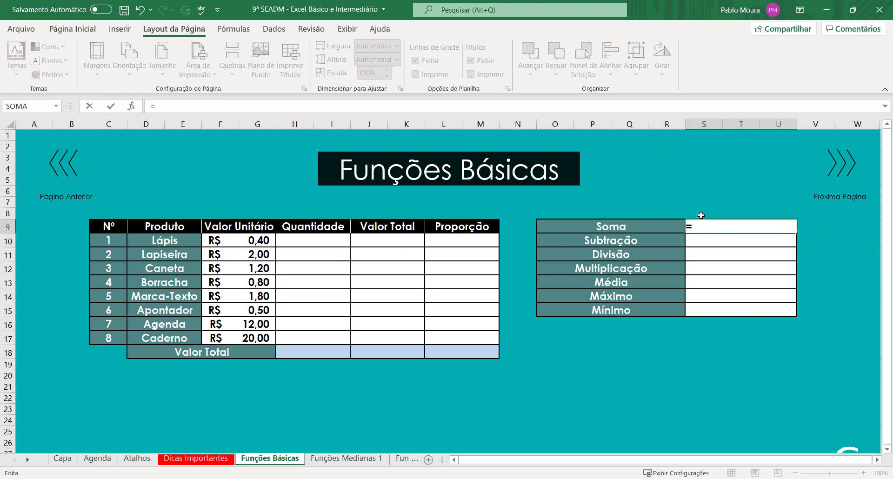
pyautogui.click(246, 242)
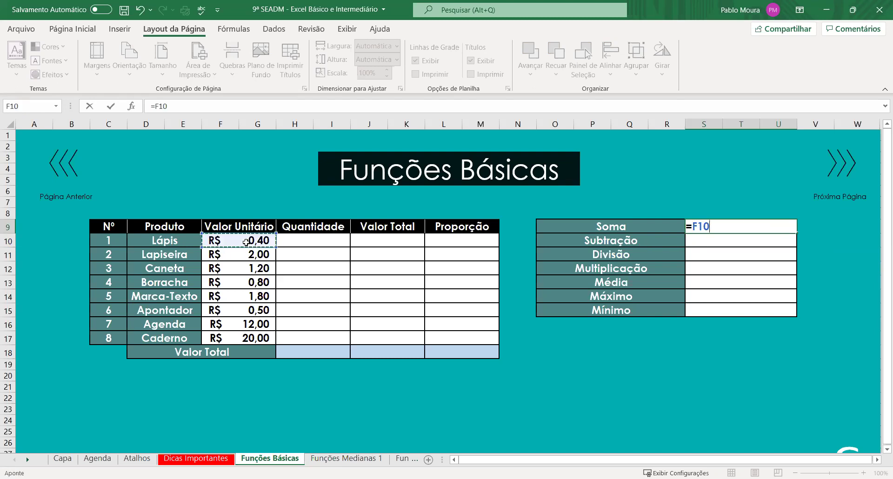
pyautogui.write('+')
pyautogui.click(251, 255)
pyautogui.write('+')
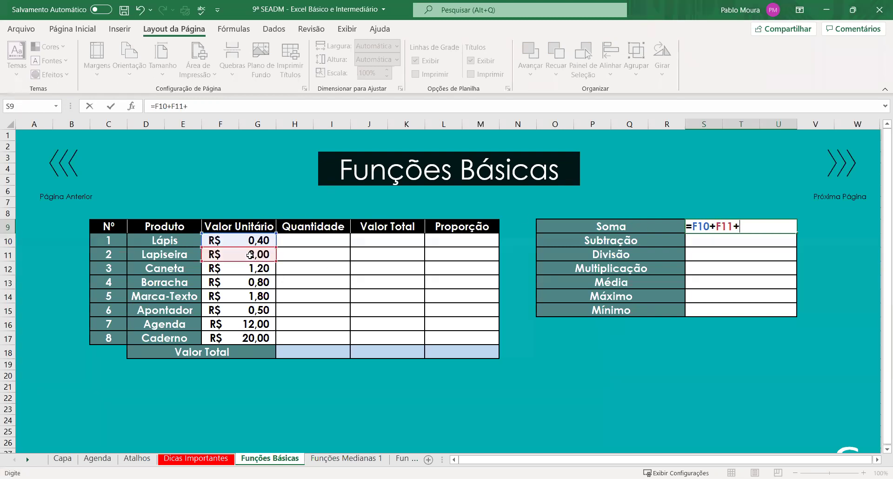
pyautogui.click(246, 267)
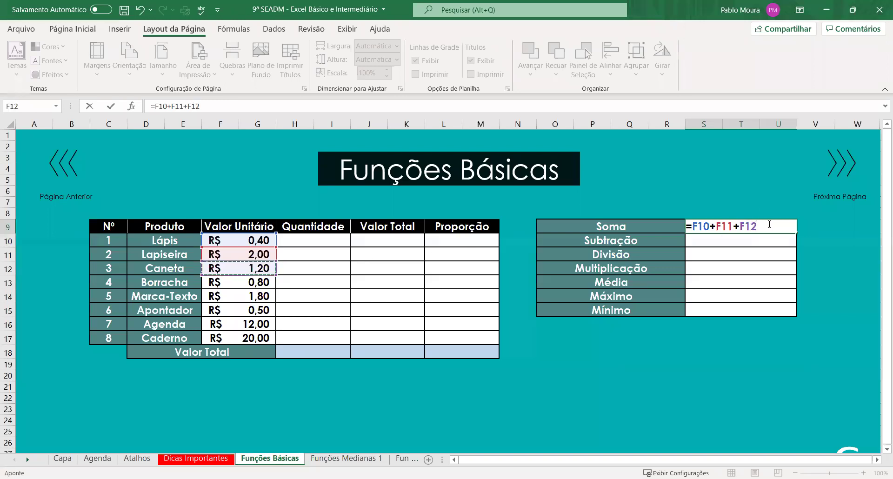
pyautogui.press('Return')
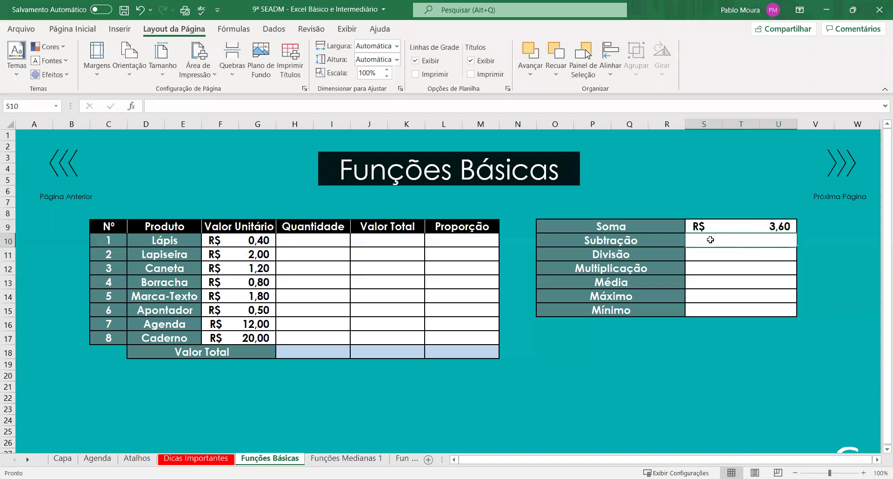
pyautogui.click(316, 375)
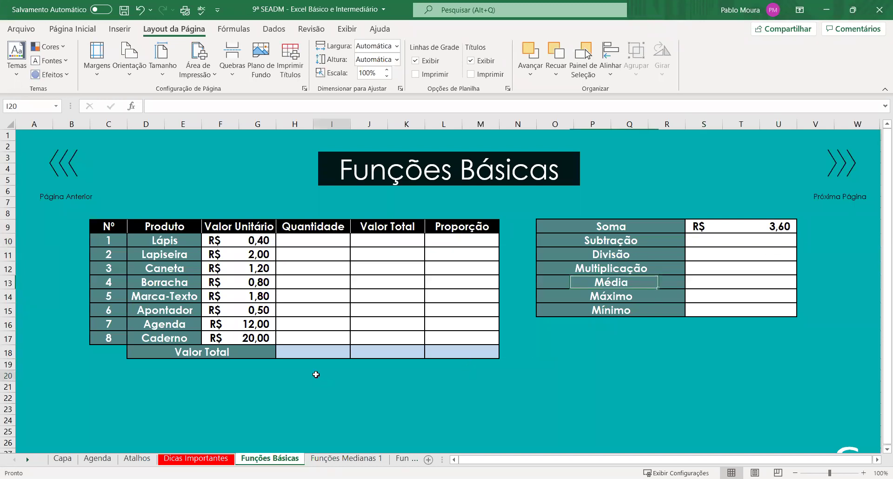
# - Enter =F17-F16 in the Subtração cell, giving Caderno minus Agenda, R$ 8,00
pyautogui.click(729, 238)
pyautogui.click(725, 348)
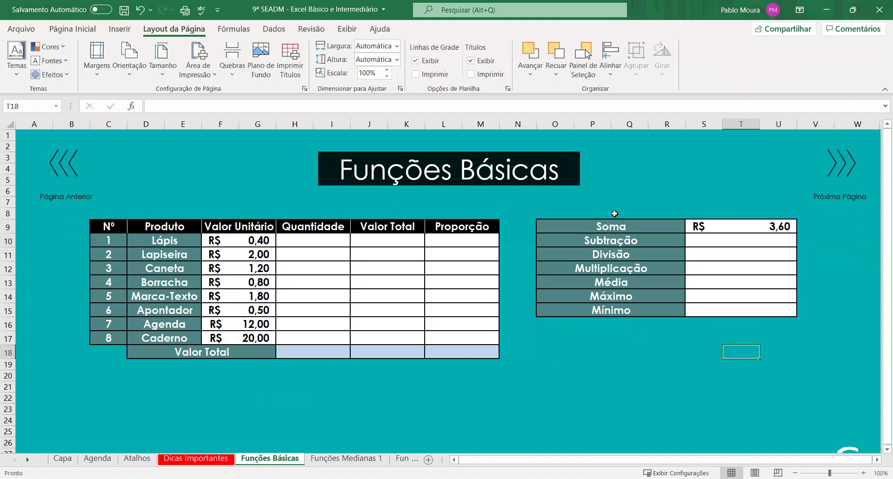
pyautogui.doubleClick(680, 235)
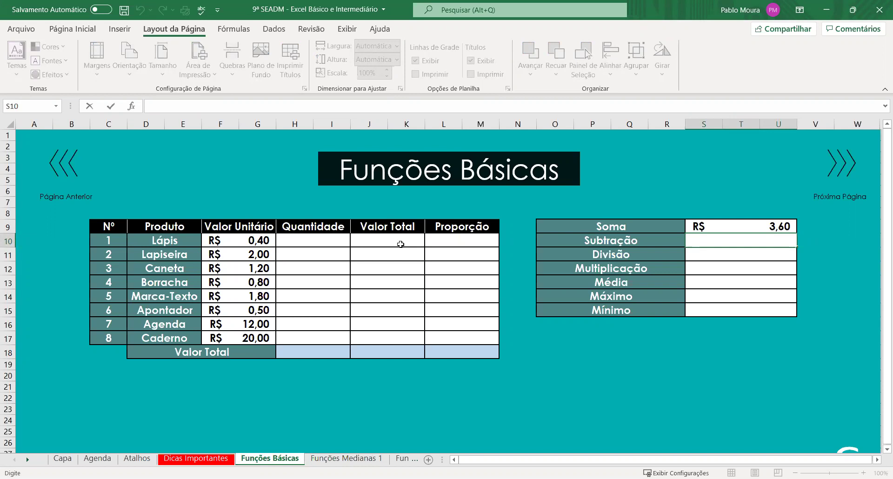
pyautogui.write('=')
pyautogui.click(236, 338)
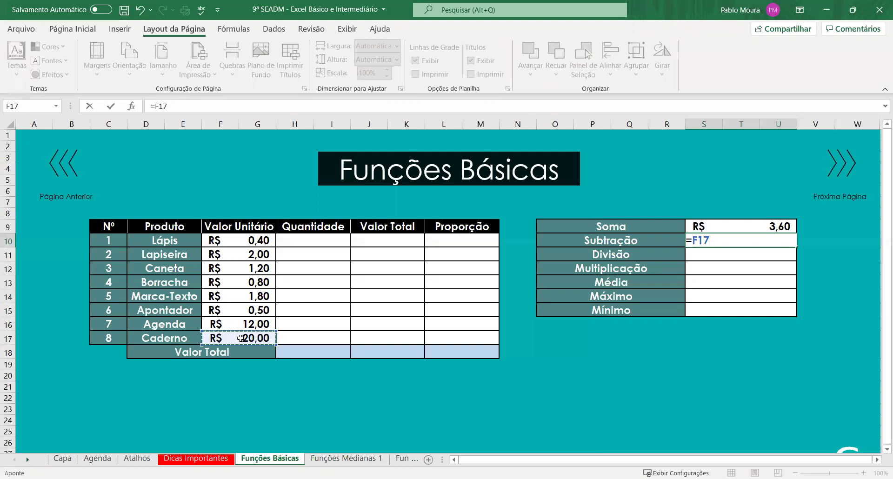
pyautogui.write('-')
pyautogui.click(240, 322)
pyautogui.press('Return')
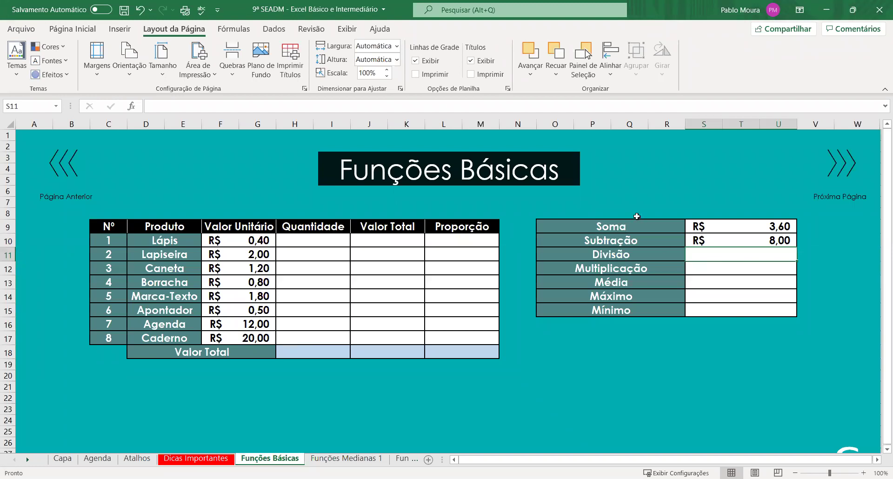
# - Enter =F11/F10 in the Divisão cell, dividing Lapiseira's price by Lápis's to give 5
pyautogui.click(728, 270)
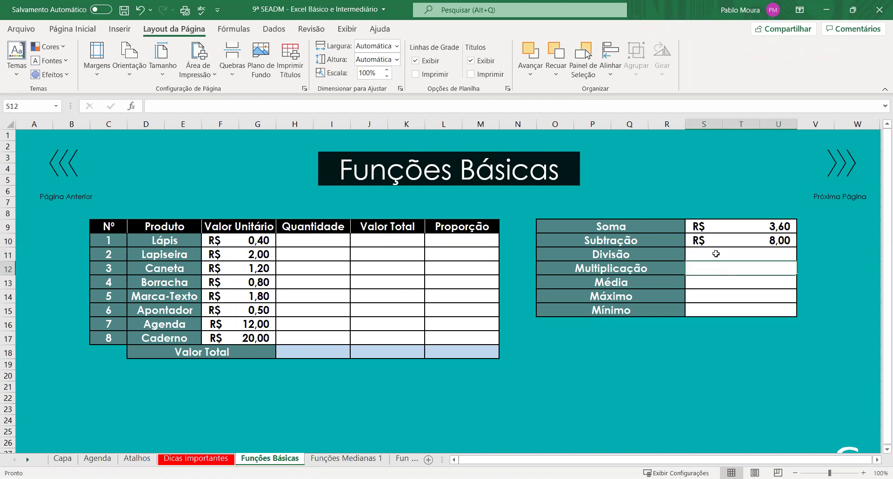
pyautogui.click(716, 254)
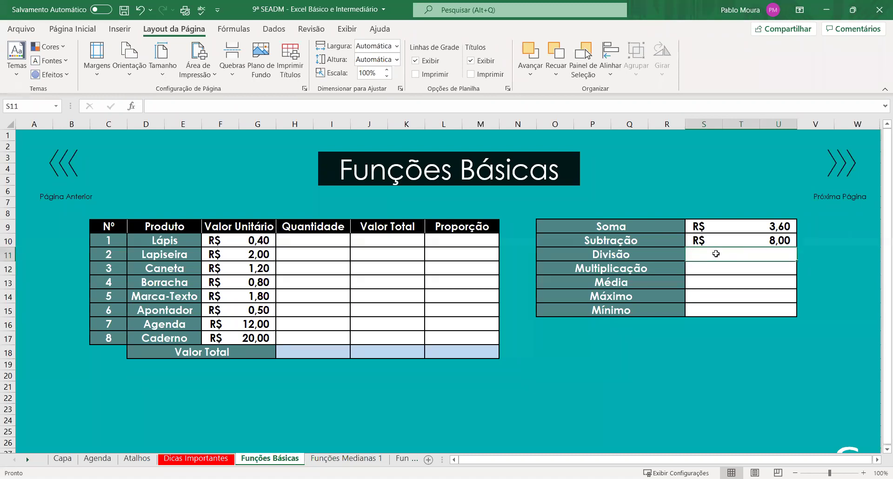
pyautogui.write('=')
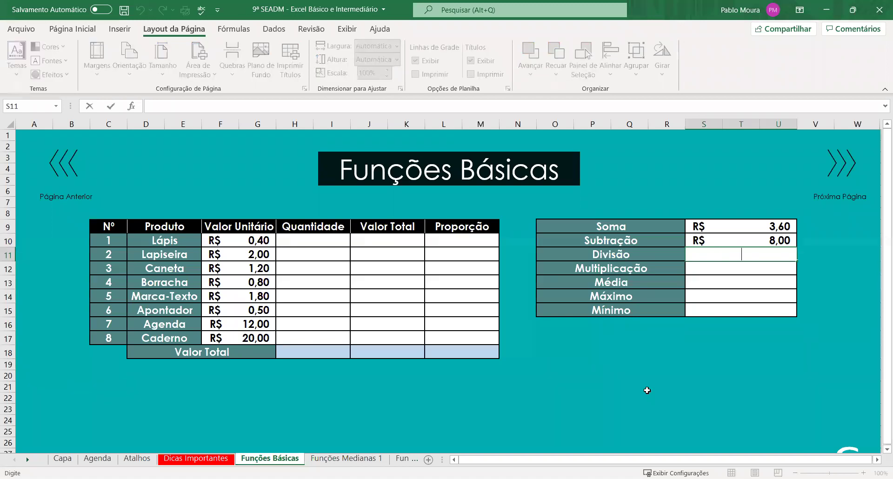
pyautogui.click(639, 396)
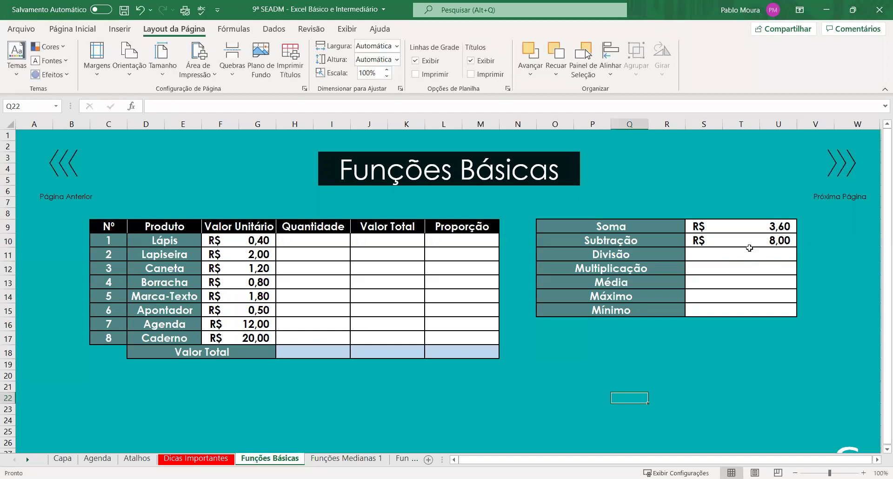
pyautogui.click(748, 253)
pyautogui.write('=')
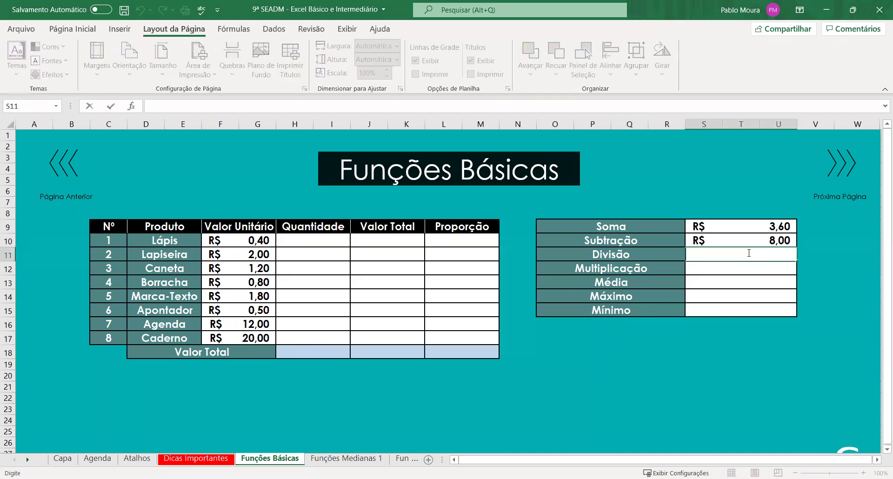
pyautogui.write('=')
pyautogui.click(263, 254)
pyautogui.write('/')
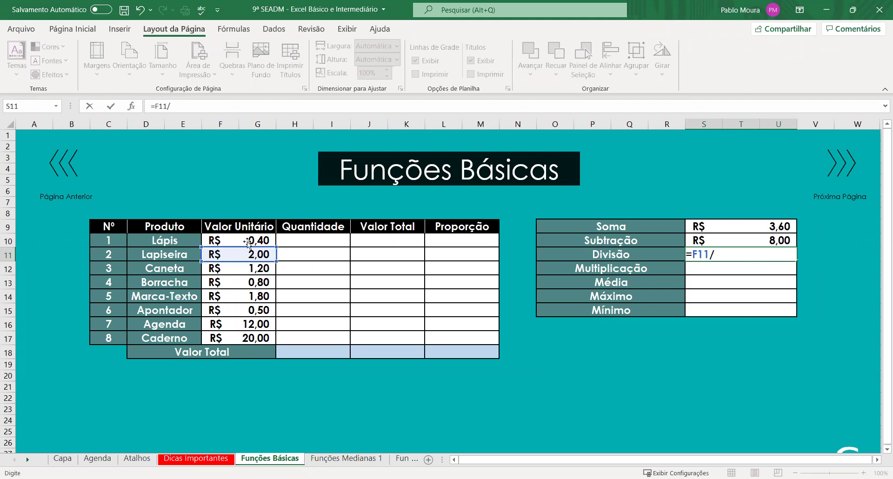
pyautogui.press('Up')
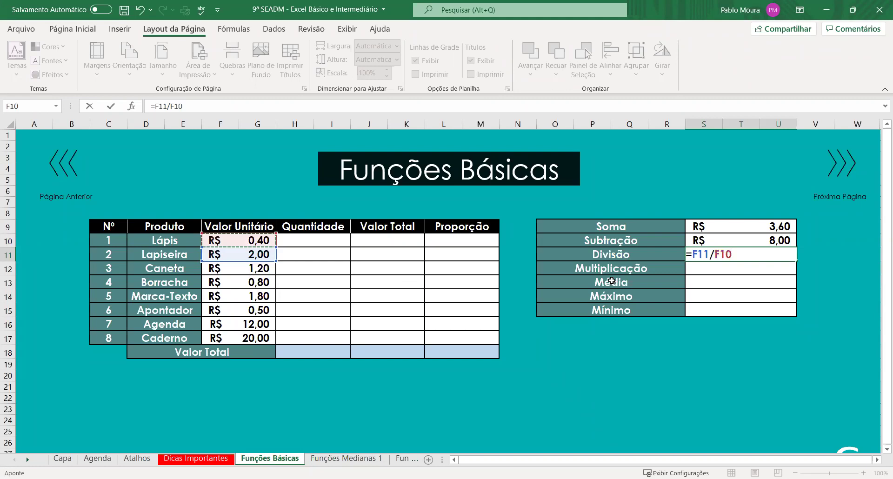
pyautogui.press('Return')
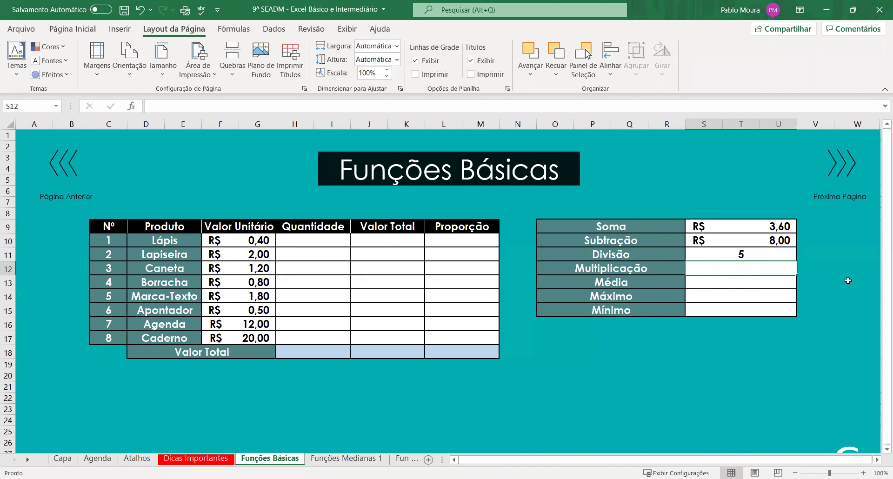
# - Enter =F10*F11 in the Multiplicação cell, multiplying the Lápis and Lapiseira prices to get 0,8
pyautogui.write('=')
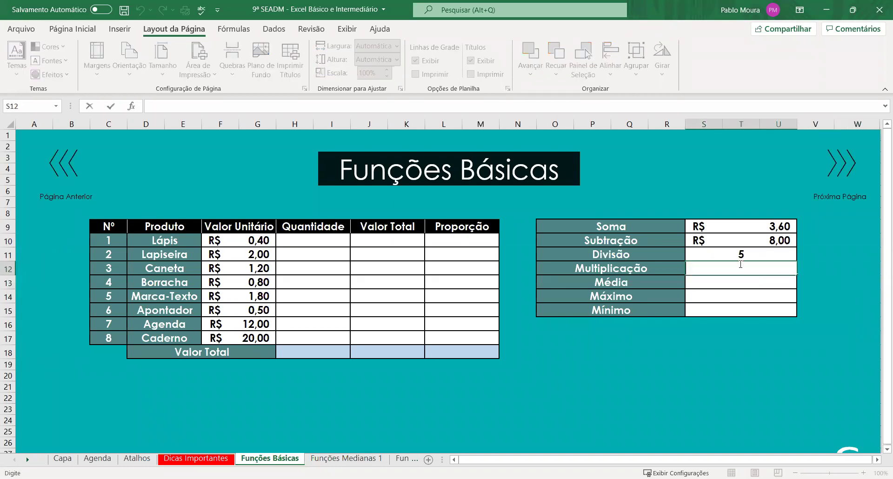
pyautogui.write('=')
pyautogui.click(260, 236)
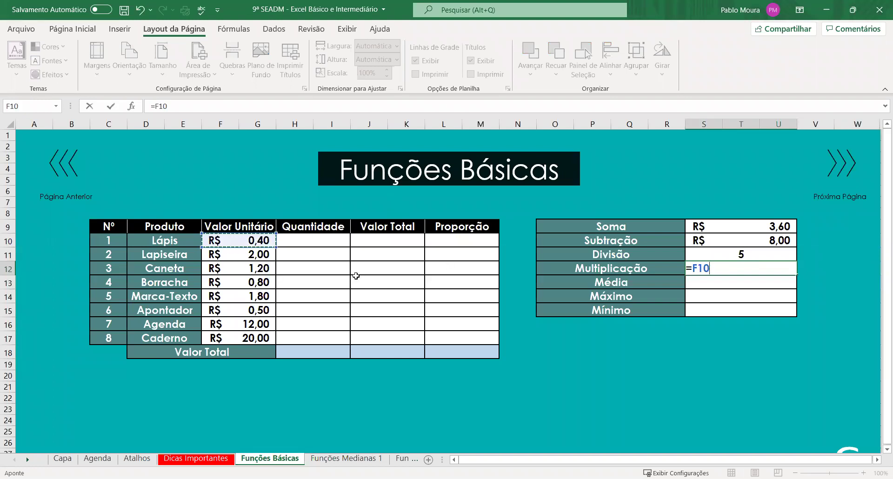
pyautogui.write('*')
pyautogui.click(259, 255)
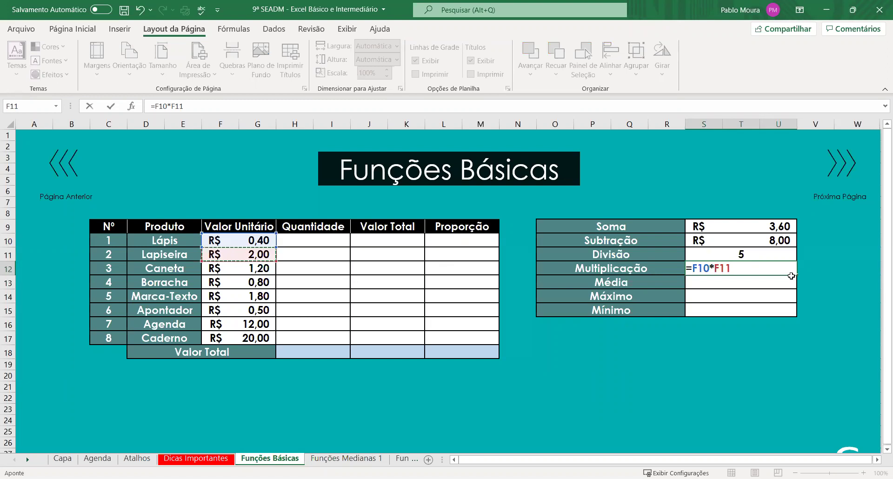
pyautogui.press('Return')
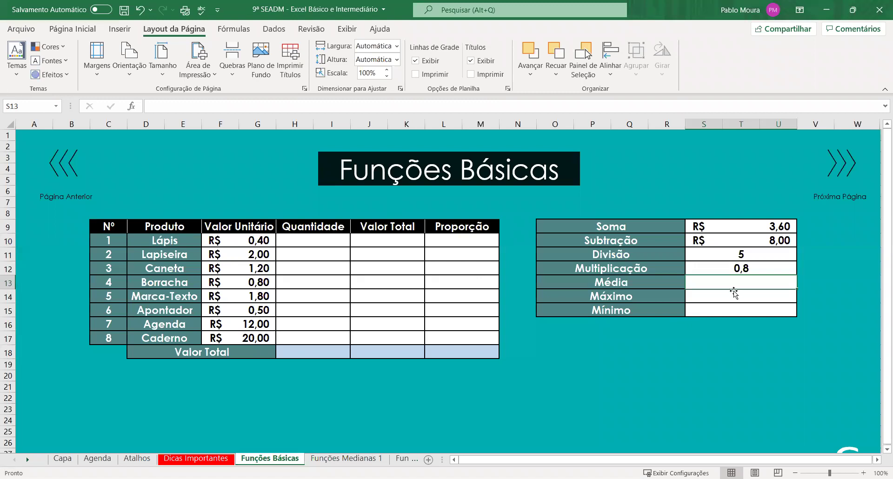
pyautogui.doubleClick(754, 271)
# - Replace the Multiplicação formula with =MULT(F10:G17), multiplying all eight unit prices to 165,888
pyautogui.press('BackSpace')
pyautogui.press('BackSpace')
pyautogui.press('BackSpace')
pyautogui.press('BackSpace')
pyautogui.write('=')
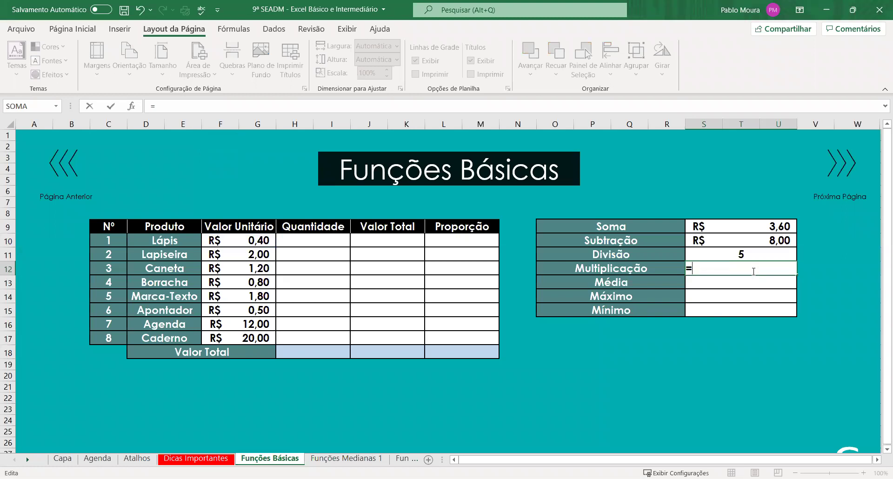
pyautogui.write('multi')
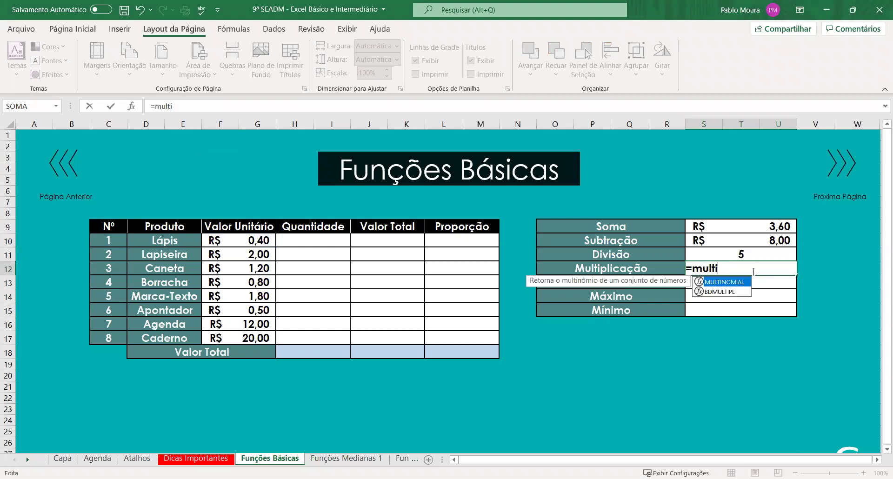
pyautogui.press('BackSpace')
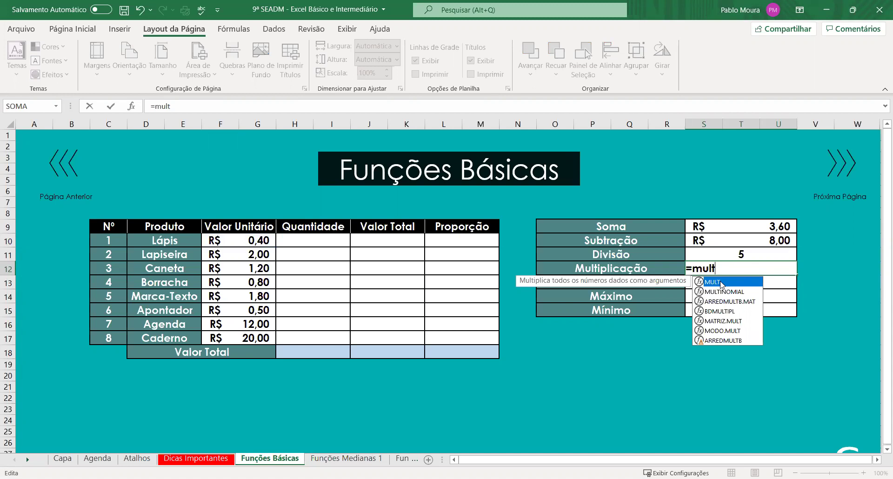
pyautogui.doubleClick(723, 283)
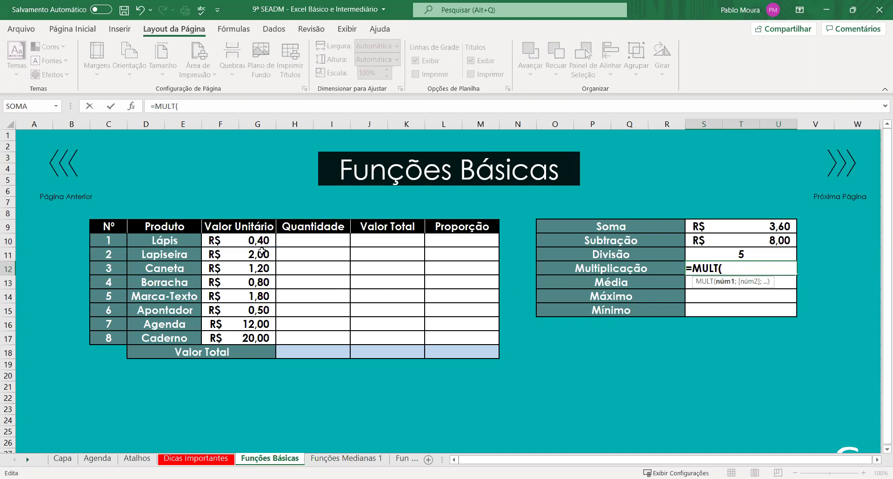
pyautogui.click(250, 240)
pyautogui.hotkey('ctrl', 'shift', 'Down')
pyautogui.scroll(-1, 247, 236)
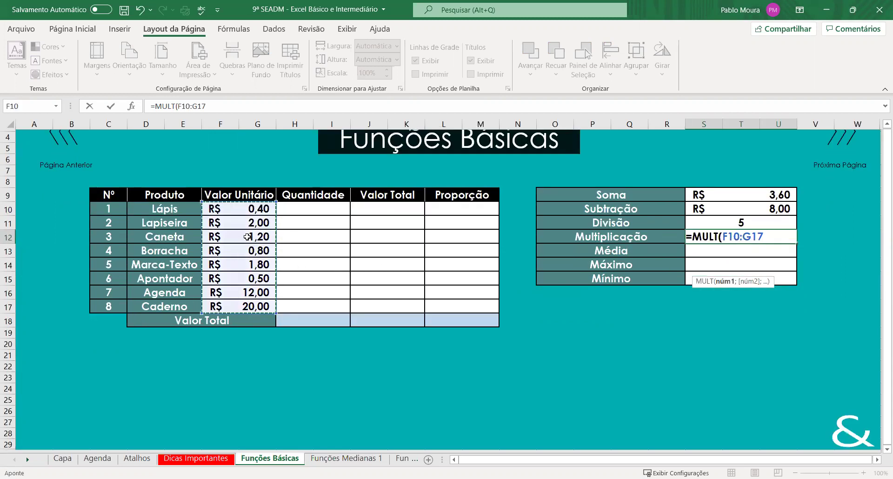
pyautogui.scroll(1, 510, 309)
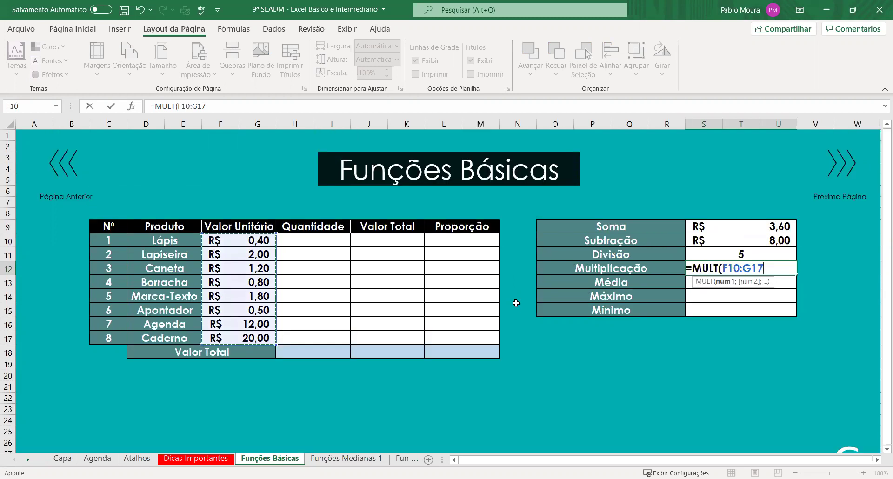
pyautogui.click(257, 243)
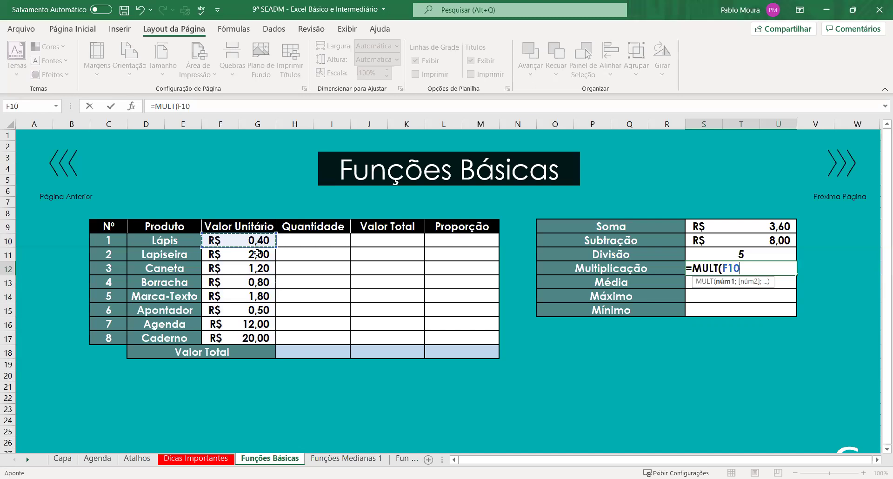
pyautogui.moveTo(258, 240); pyautogui.dragTo(257, 338)
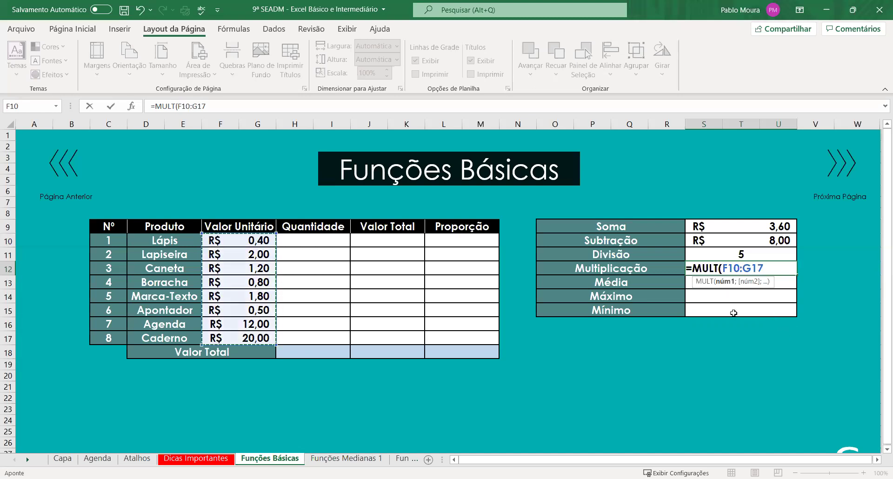
pyautogui.write(')')
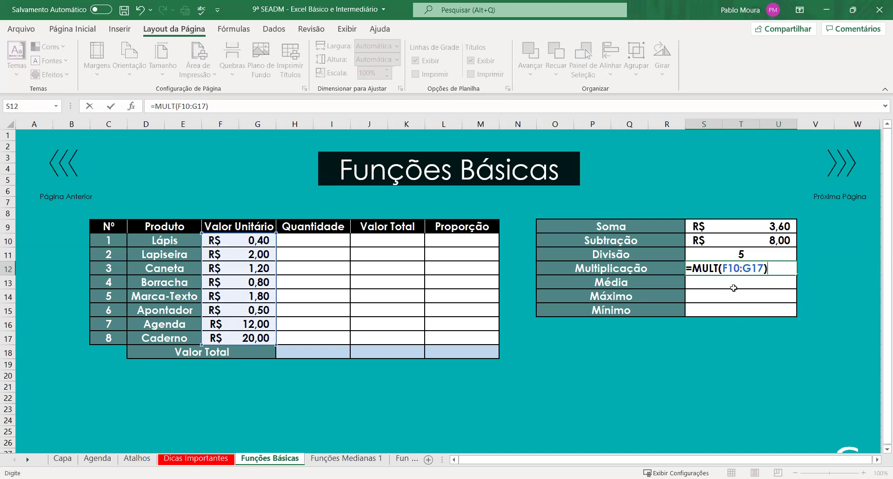
pyautogui.hotkey('ctrl', 'Return')
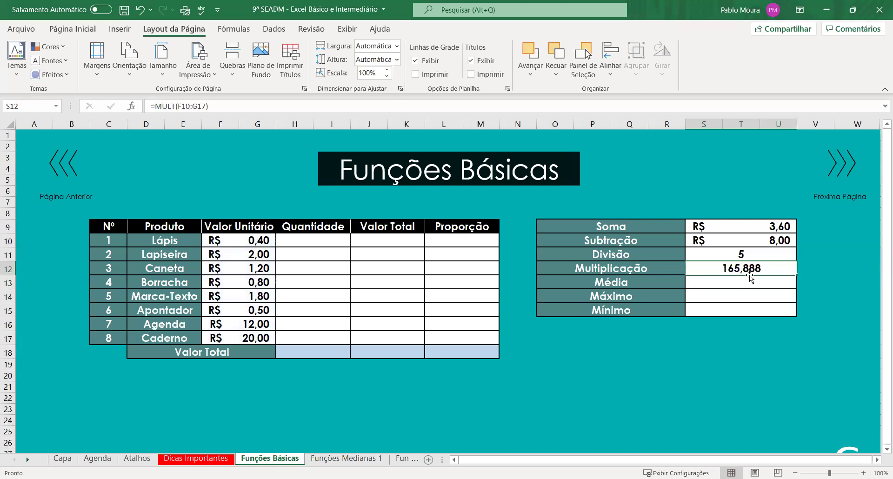
# - Select the unit prices F10:G17 to check their totals, then recheck the Multiplicação formula
pyautogui.moveTo(255, 239); pyautogui.dragTo(268, 338)
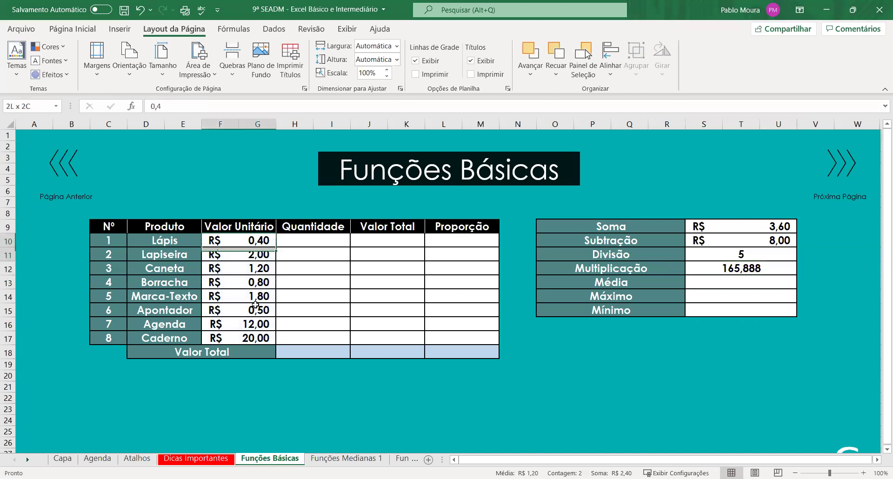
pyautogui.click(705, 352)
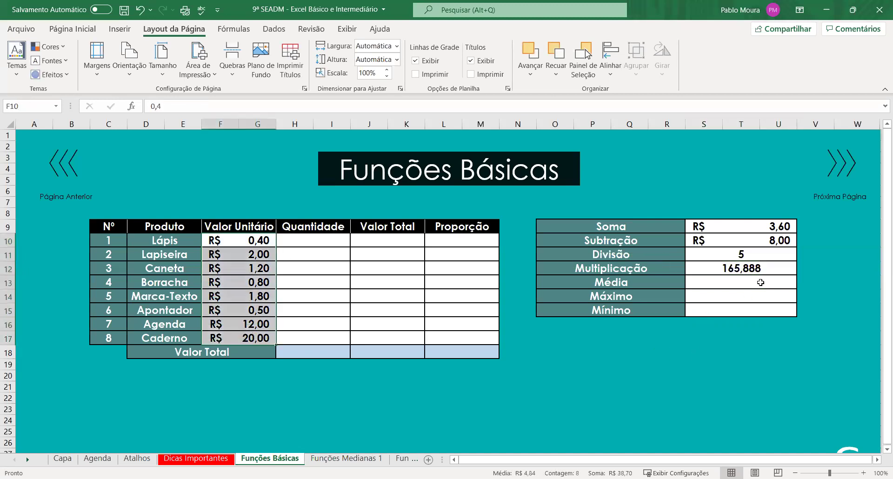
pyautogui.click(760, 267)
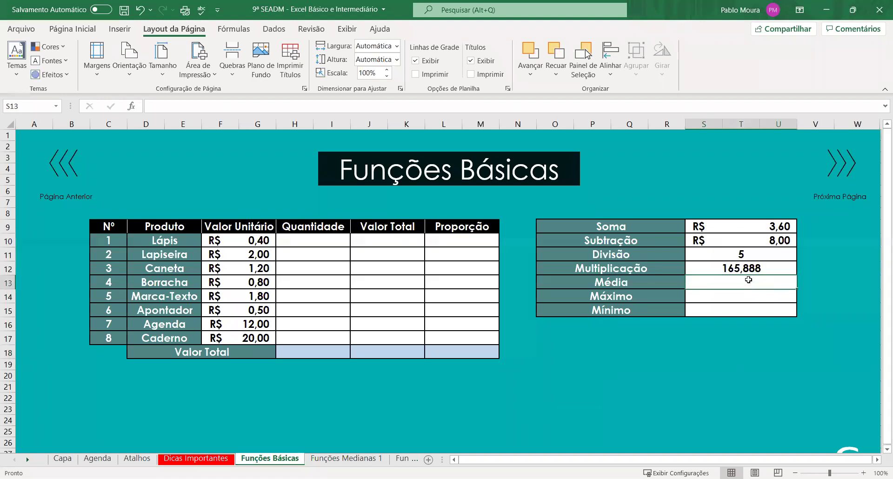
# - Enter =MÉDIA(F10:G17) in the Média cell, averaging the unit prices to R$ 4,84
pyautogui.click(750, 280)
pyautogui.write('=')
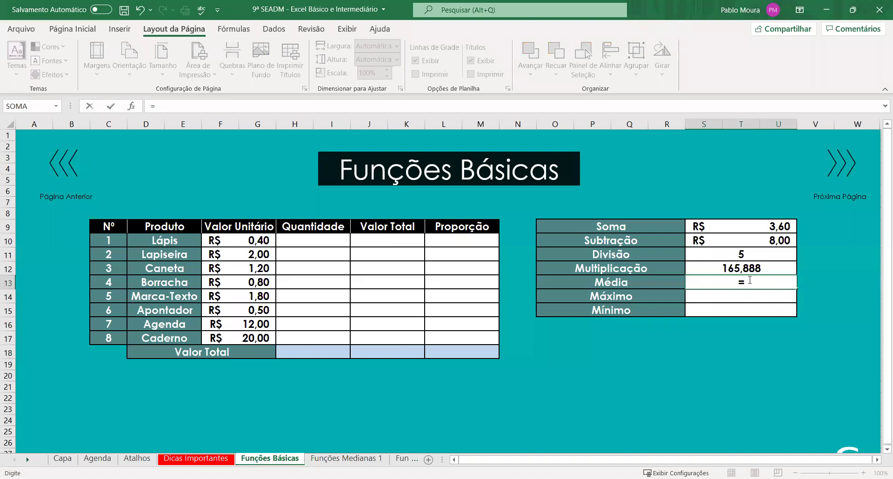
pyautogui.write('m')
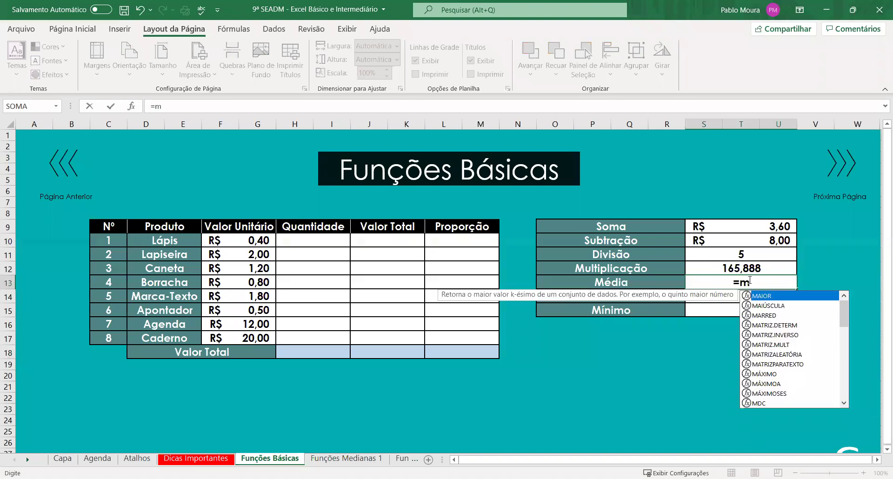
pyautogui.write('é')
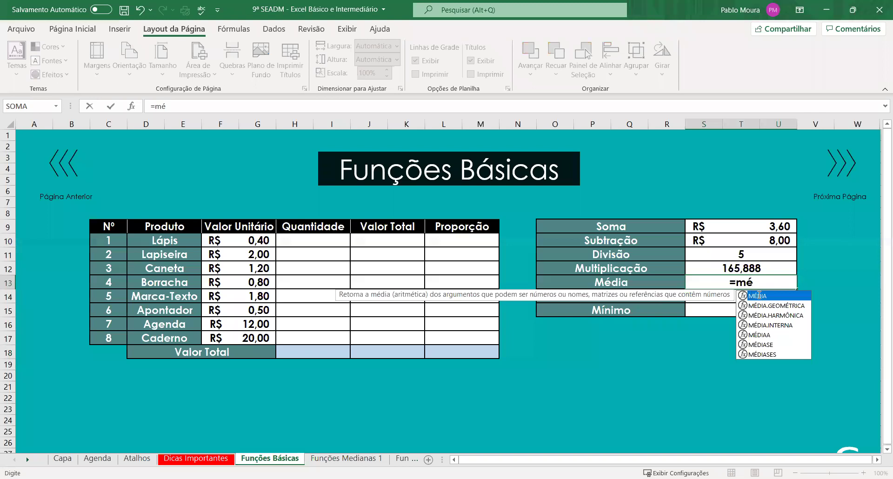
pyautogui.doubleClick(758, 297)
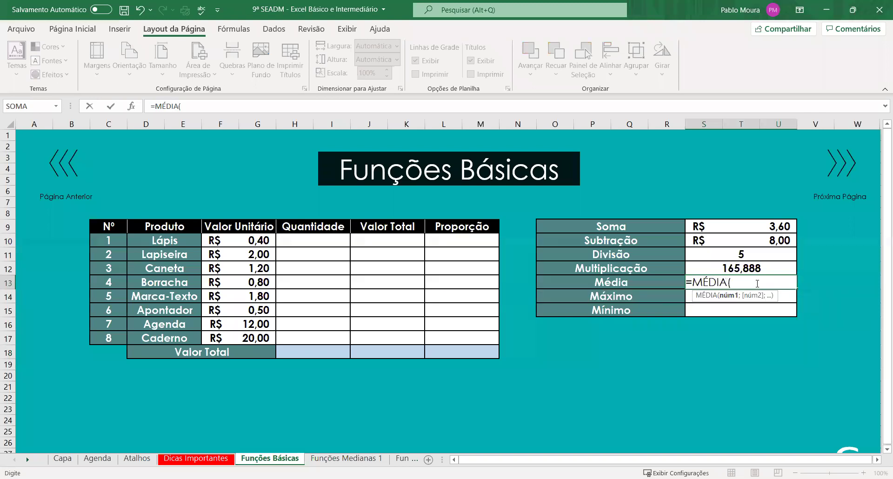
pyautogui.click(255, 247)
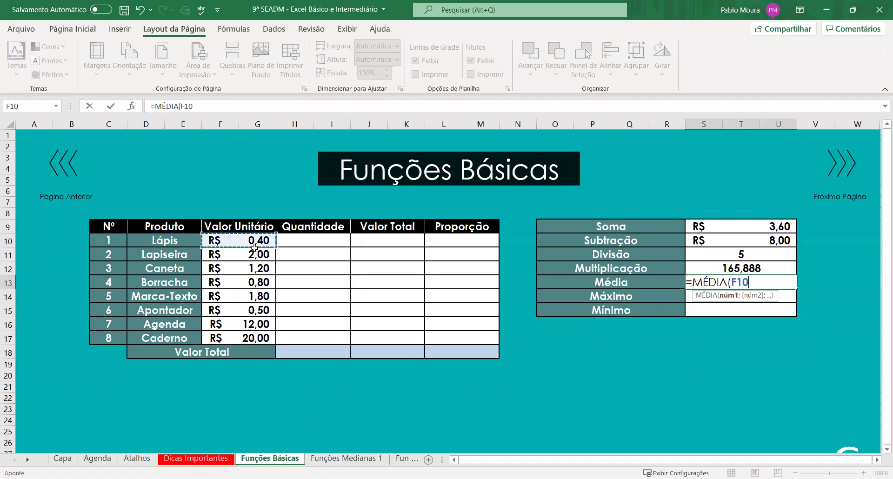
pyautogui.moveTo(254, 247); pyautogui.dragTo(246, 338)
pyautogui.write(')')
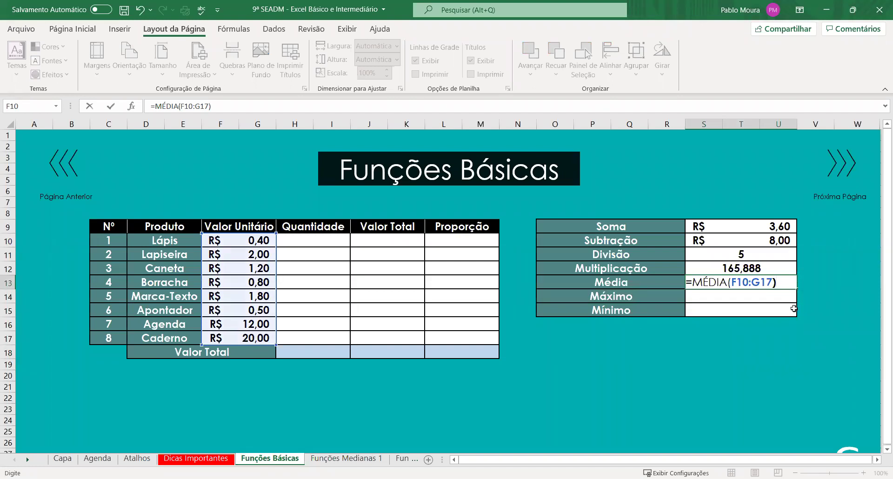
pyautogui.press('Return')
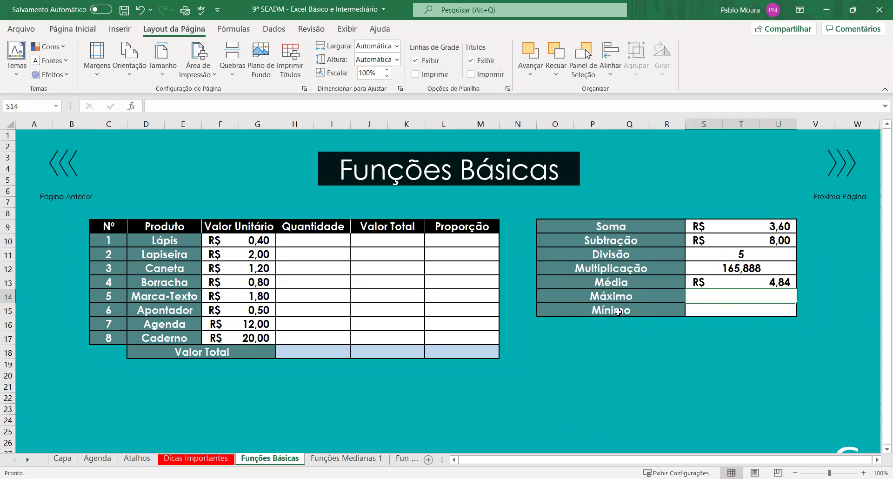
pyautogui.press('Left')
pyautogui.press('Down')
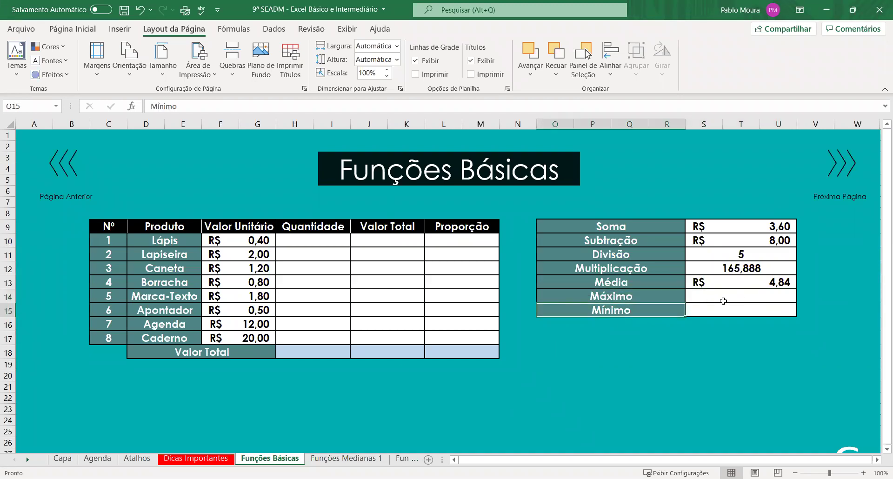
pyautogui.moveTo(243, 247); pyautogui.dragTo(278, 402)
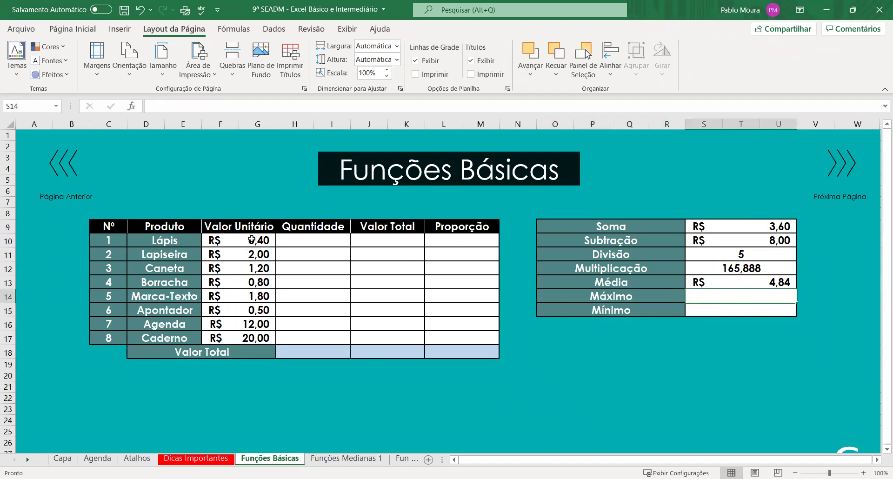
pyautogui.click(265, 400)
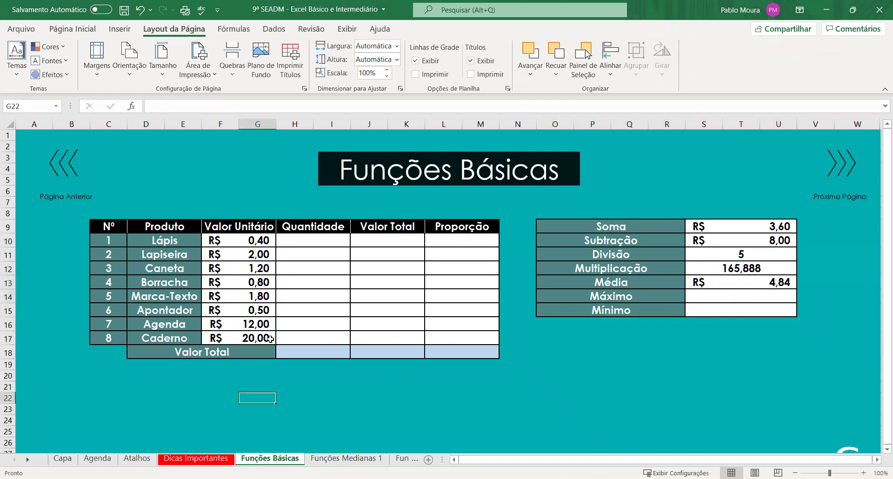
pyautogui.click(252, 339)
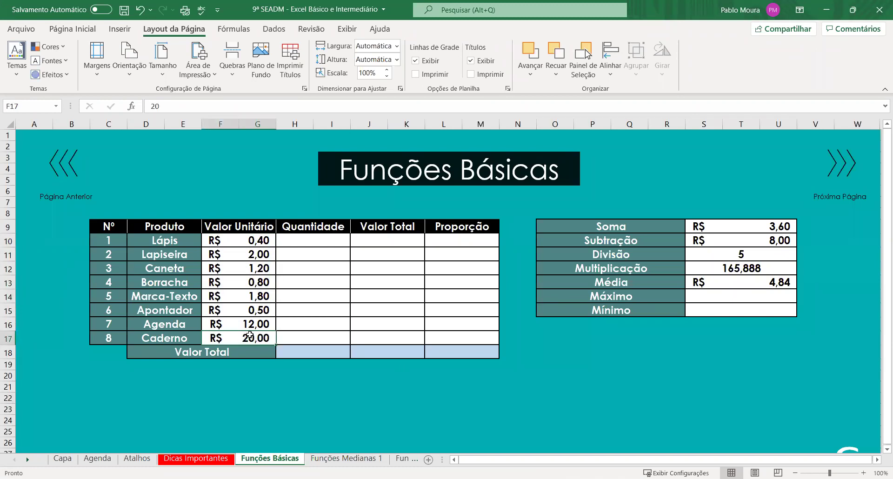
pyautogui.click(261, 242)
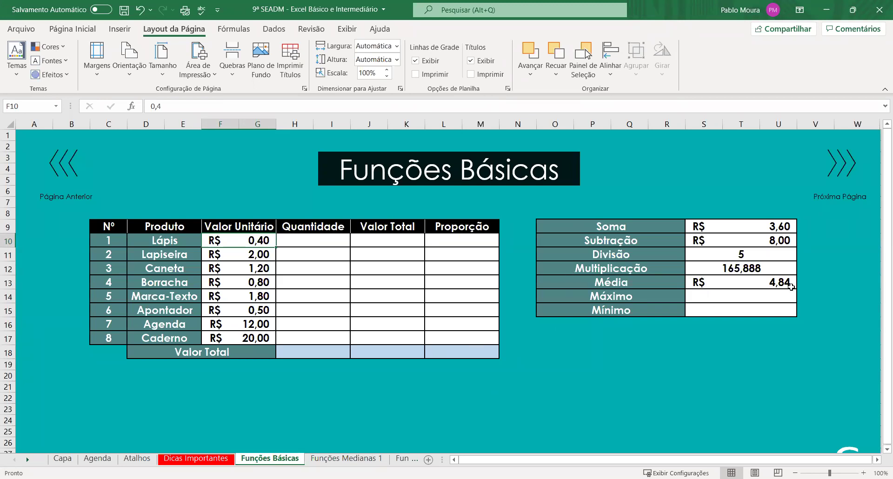
pyautogui.click(743, 296)
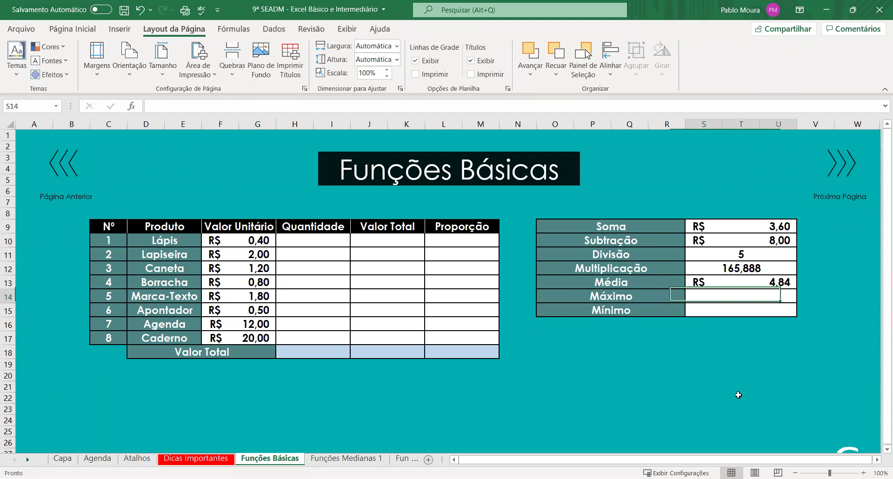
pyautogui.press('F2')
# - Enter =MÁXIMO(F10:G17) in the Máximo cell, returning the highest unit price, R$ 20,00
pyautogui.click(743, 296)
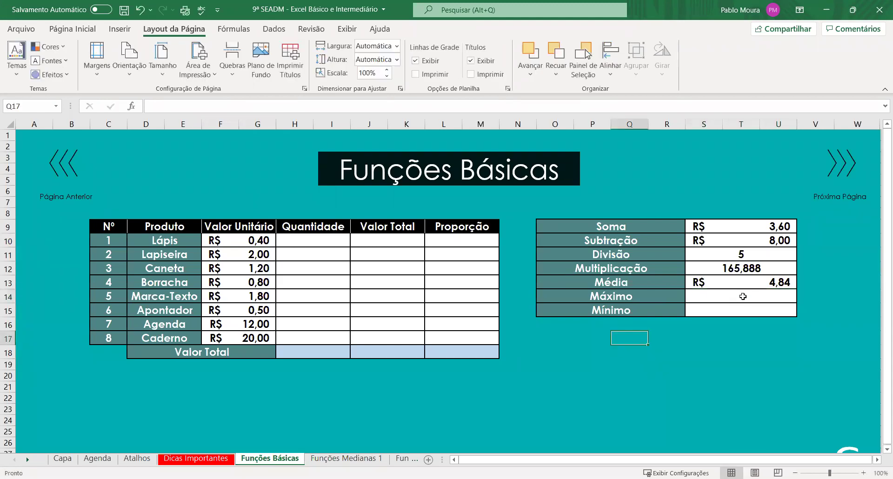
pyautogui.write('=')
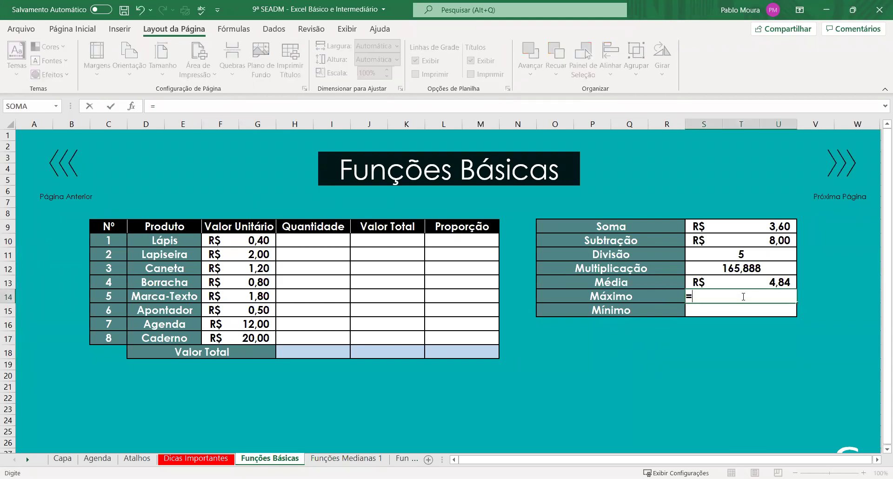
pyautogui.write('m')
pyautogui.write('á')
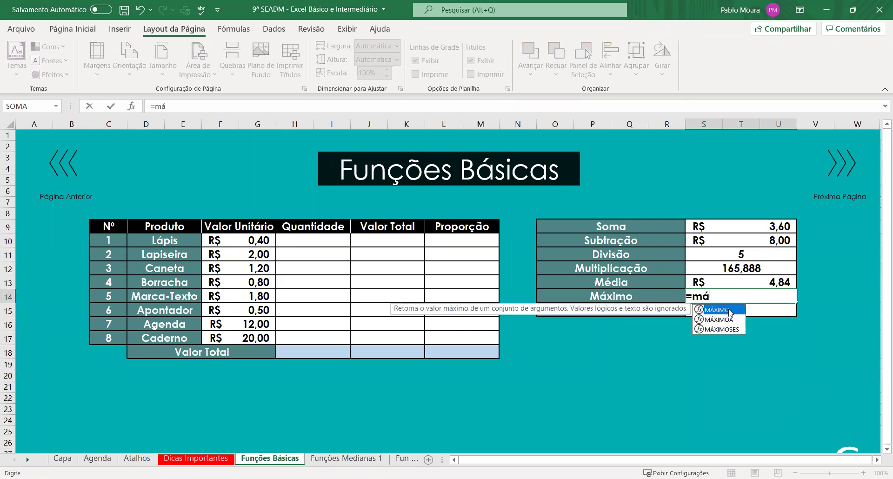
pyautogui.doubleClick(728, 310)
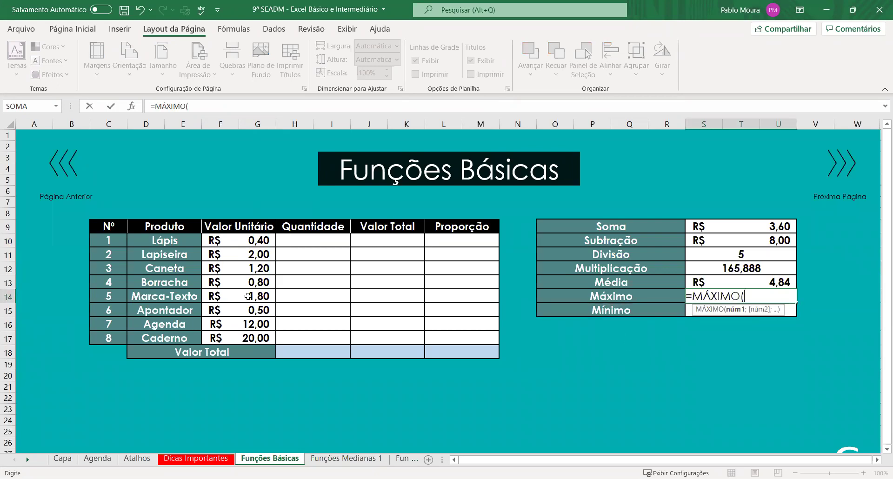
pyautogui.click(259, 240)
pyautogui.moveTo(259, 255); pyautogui.dragTo(268, 338)
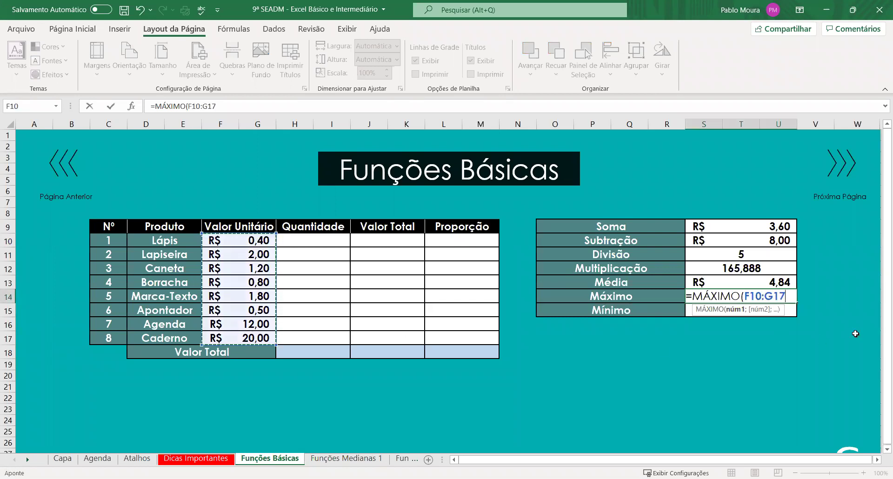
pyautogui.write(')')
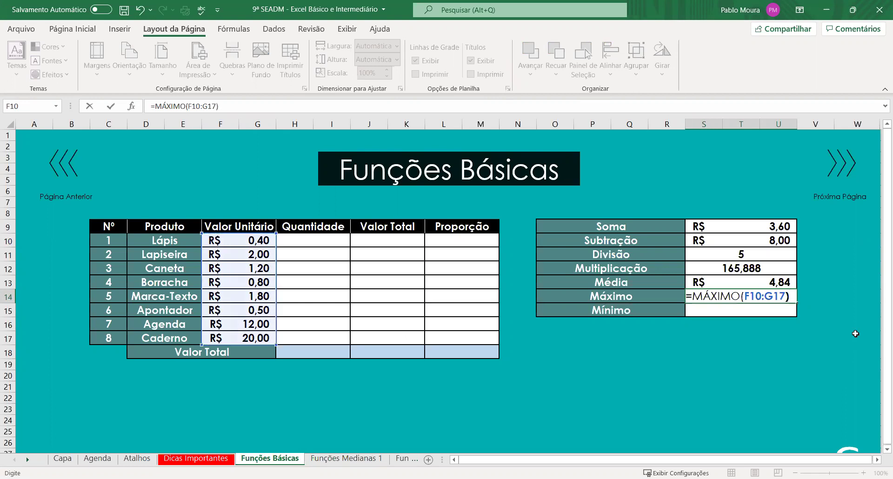
pyautogui.press('Return')
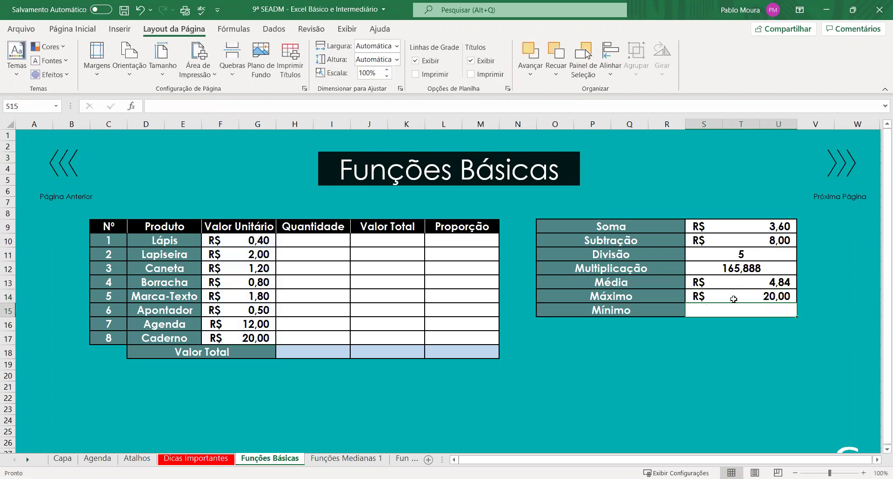
pyautogui.click(736, 297)
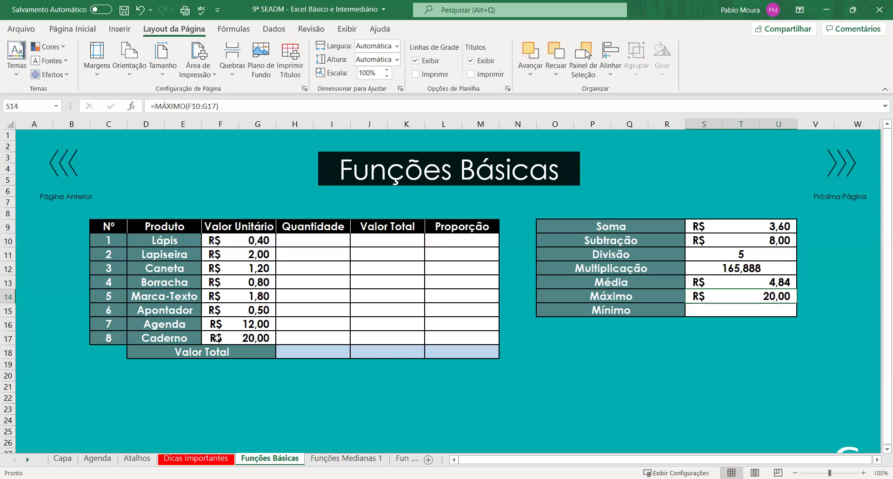
pyautogui.click(248, 338)
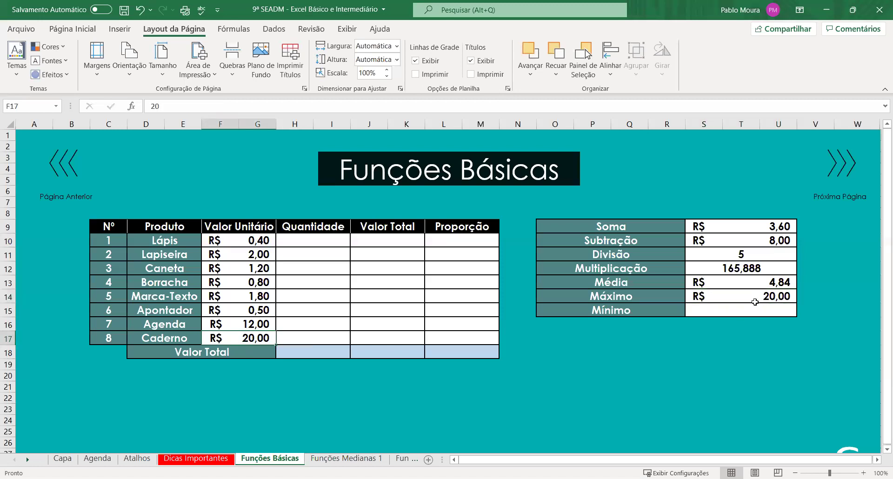
# - Enter =MÍNIMO(F10:G17) in the Mínimo cell, returning the lowest unit price, R$ 0,40
pyautogui.click(744, 311)
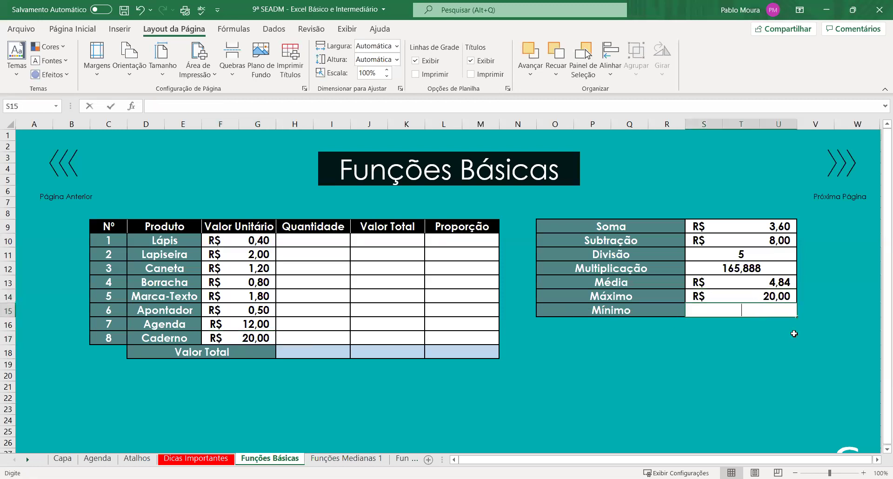
pyautogui.write('=mí')
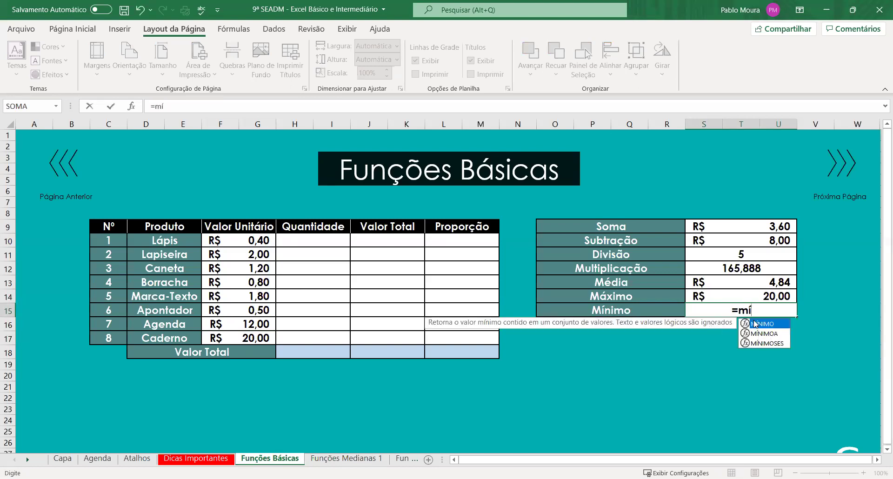
pyautogui.doubleClick(763, 323)
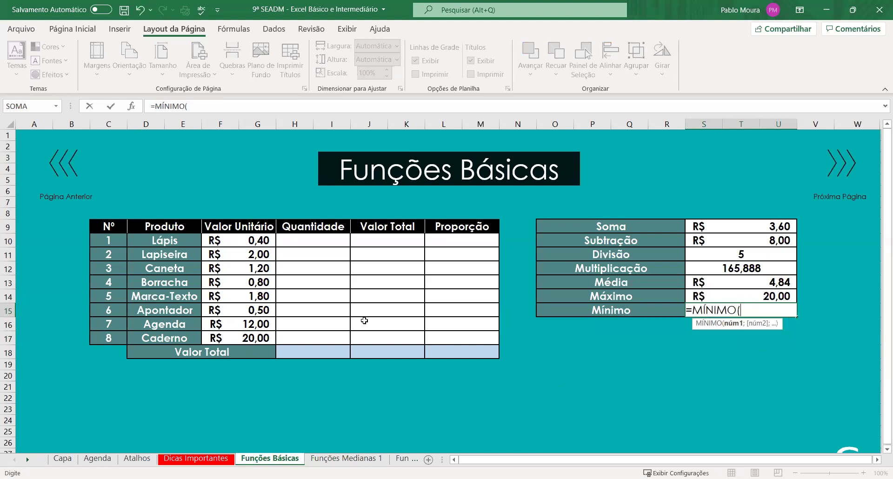
pyautogui.click(237, 240)
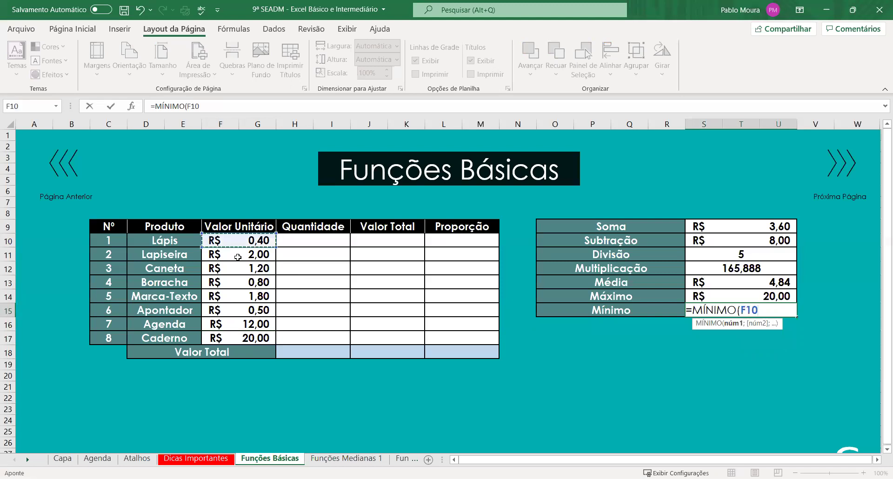
pyautogui.moveTo(237, 257); pyautogui.dragTo(238, 339)
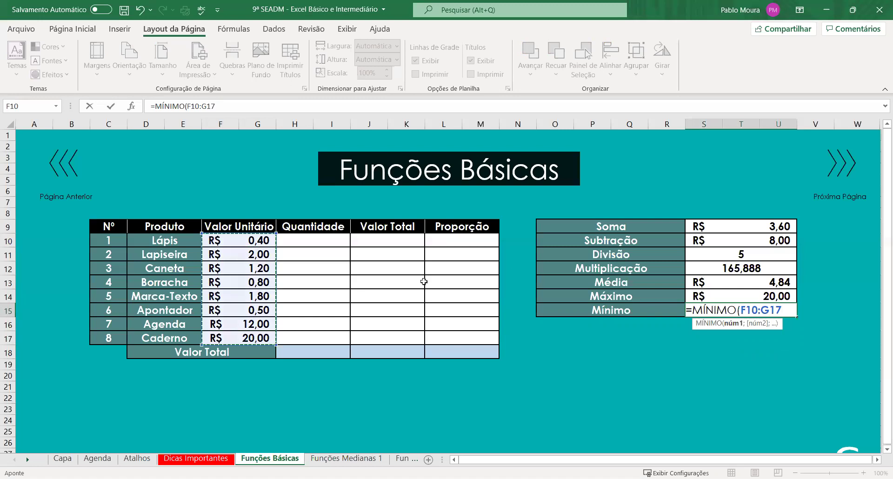
pyautogui.write(')')
pyautogui.press('Return')
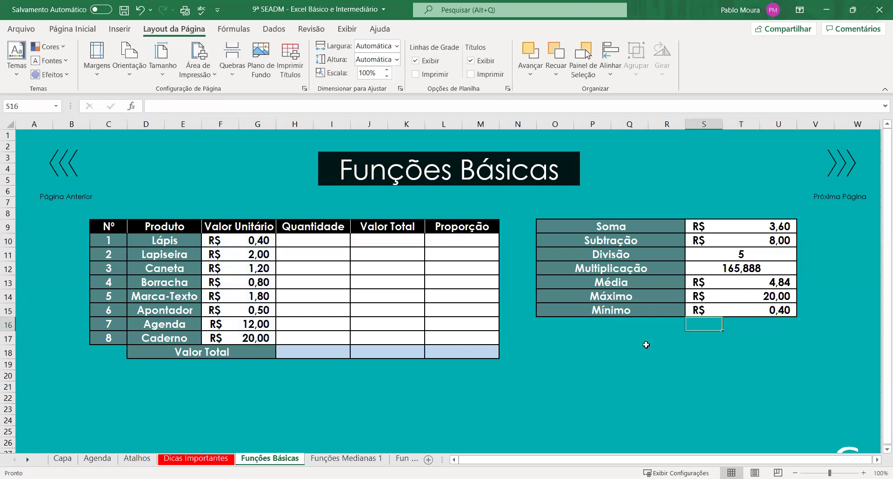
pyautogui.click(629, 364)
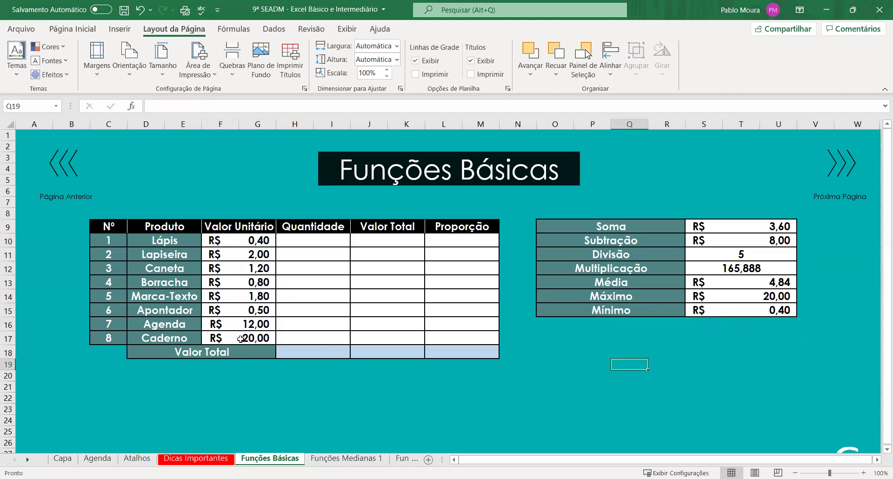
pyautogui.moveTo(242, 240); pyautogui.dragTo(260, 337)
pyautogui.click(592, 364)
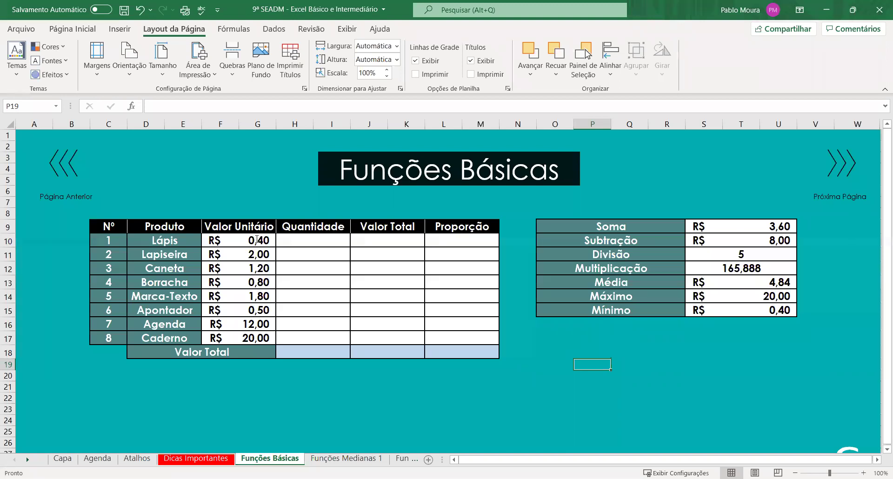
# - Change the Lápis unit price in F10 from 0,40 to 0,50 so all results recalculate
pyautogui.doubleClick(256, 240)
pyautogui.press('BackSpace')
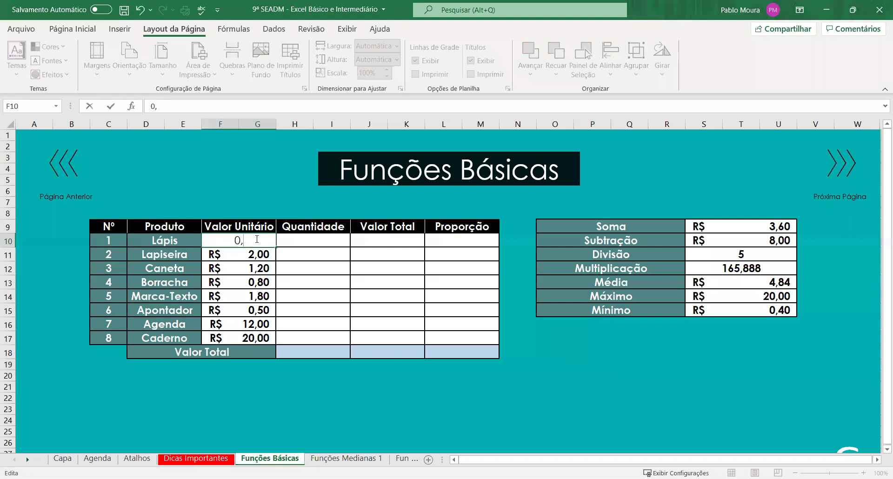
pyautogui.write('5')
pyautogui.press('Return')
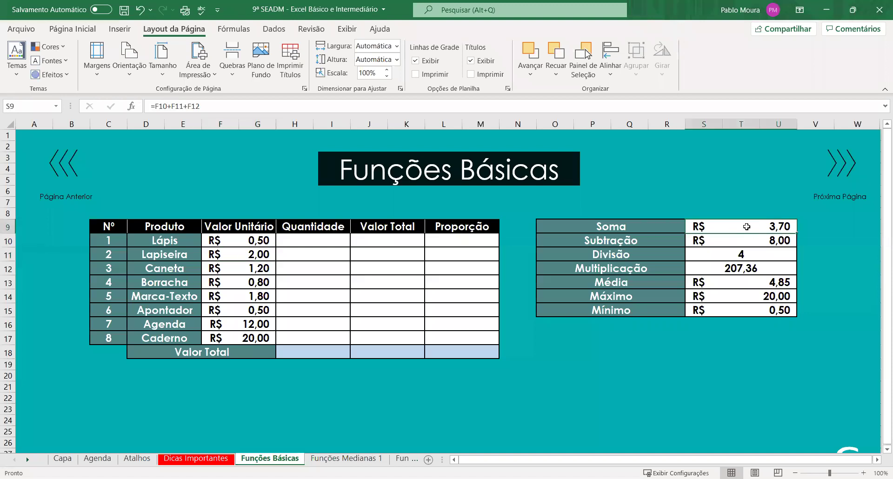
# - Check the Soma formula in S9, then change Caderno's unit price in F17 from 20 to 11
pyautogui.doubleClick(746, 227)
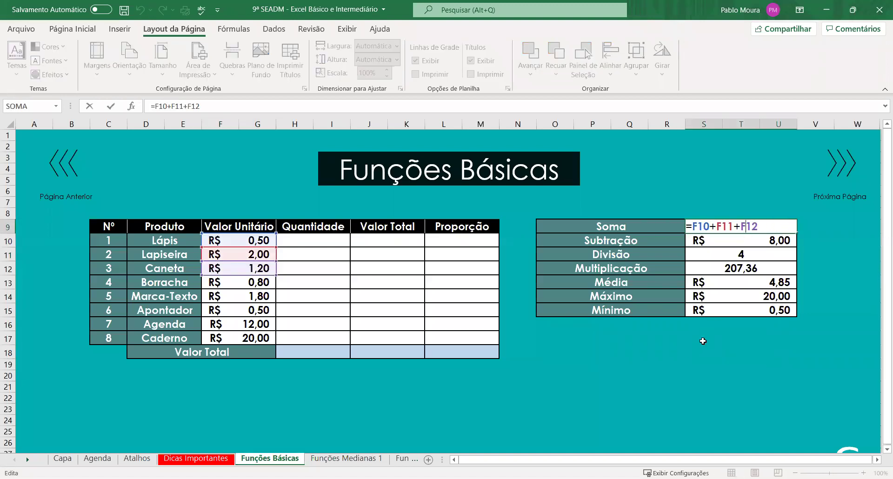
pyautogui.press('Return')
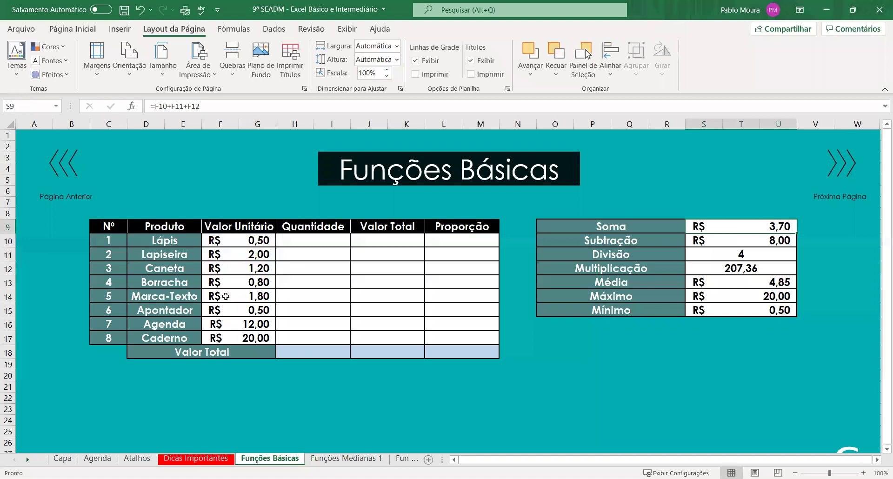
pyautogui.click(256, 338)
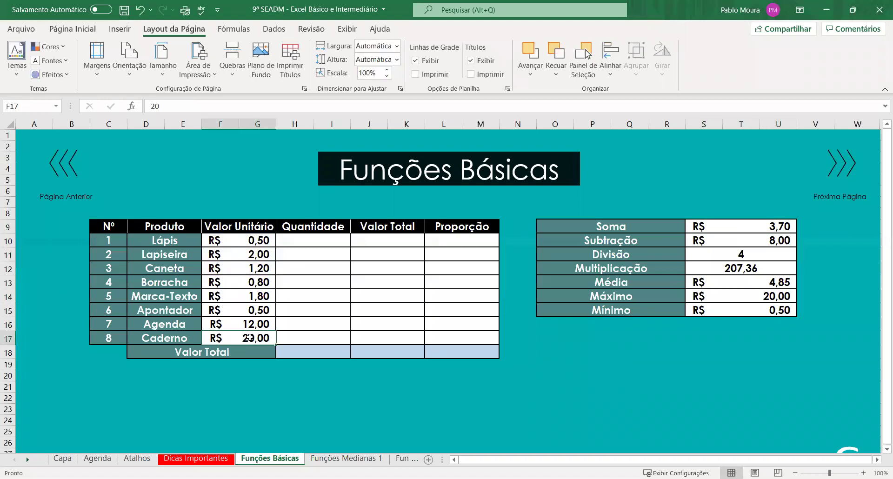
pyautogui.doubleClick(253, 343)
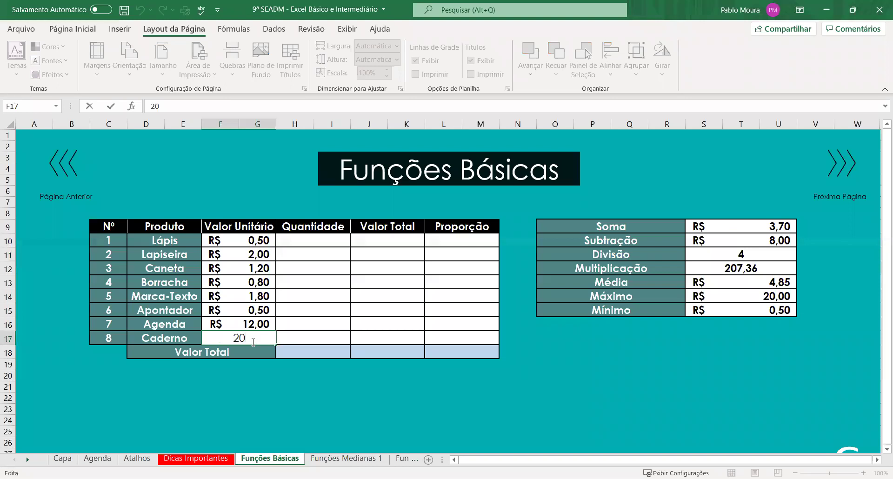
pyautogui.press('BackSpace')
pyautogui.press('BackSpace')
pyautogui.write('11')
pyautogui.press('Return')
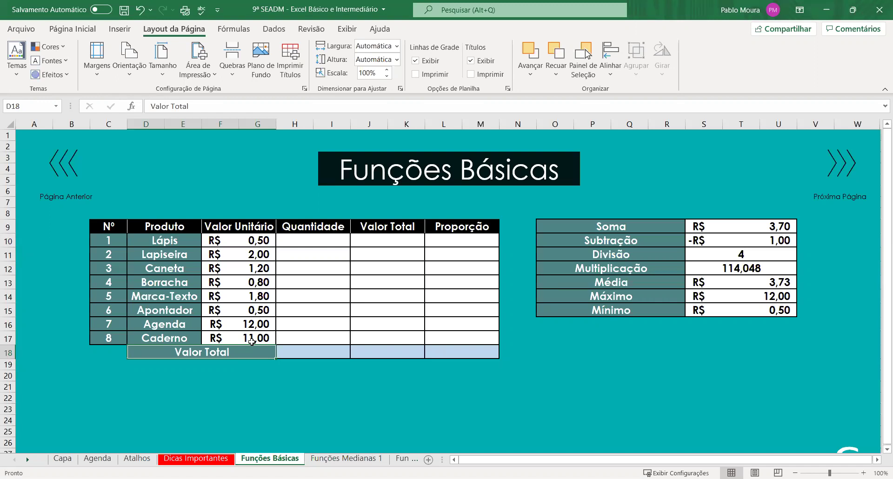
# - Try a test sum =0,50+2+1,20 in spare cell P18, then undo it
pyautogui.click(622, 348)
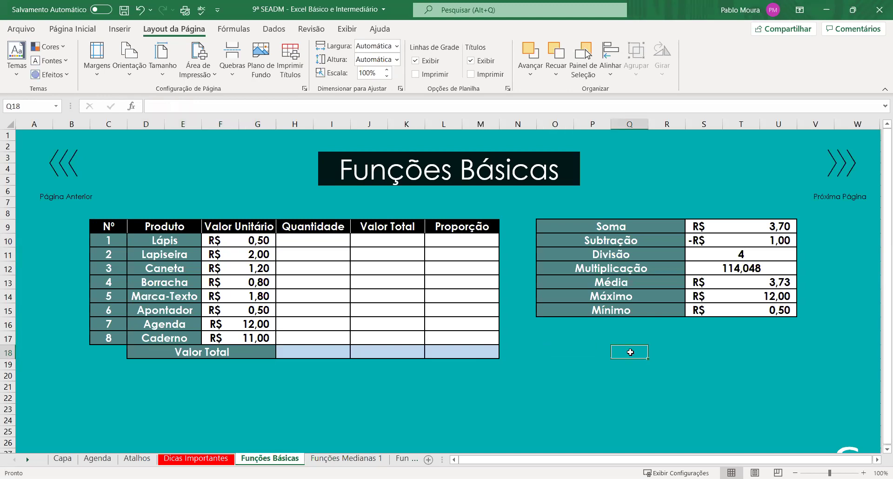
pyautogui.click(564, 337)
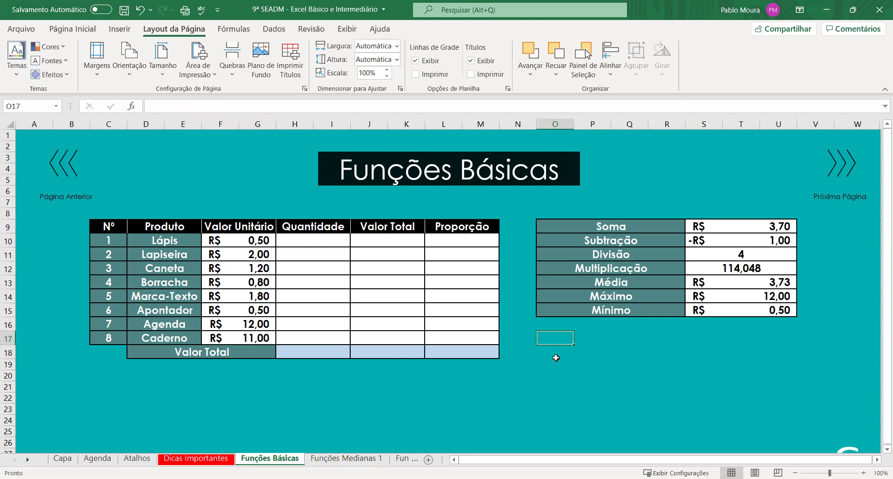
pyautogui.click(609, 342)
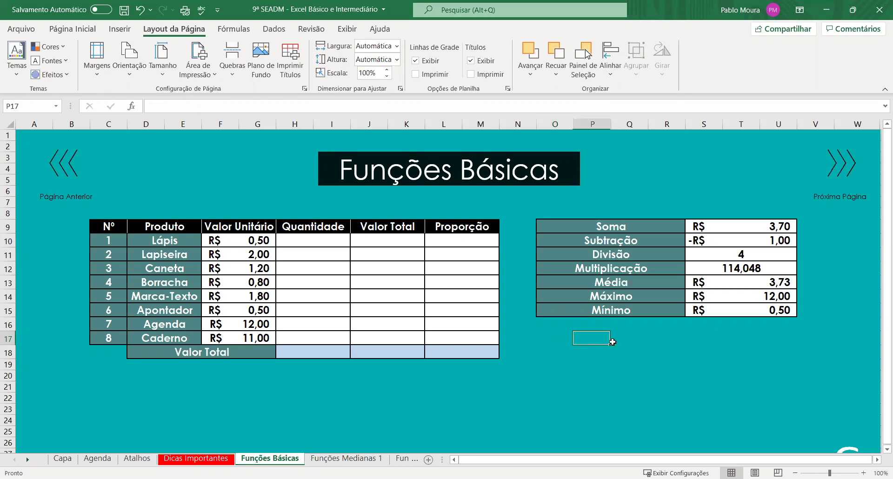
pyautogui.click(704, 334)
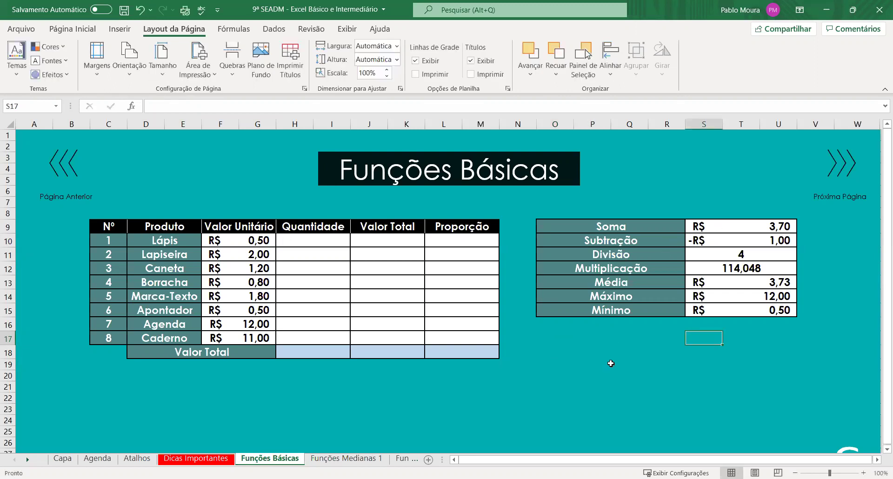
pyautogui.doubleClick(594, 350)
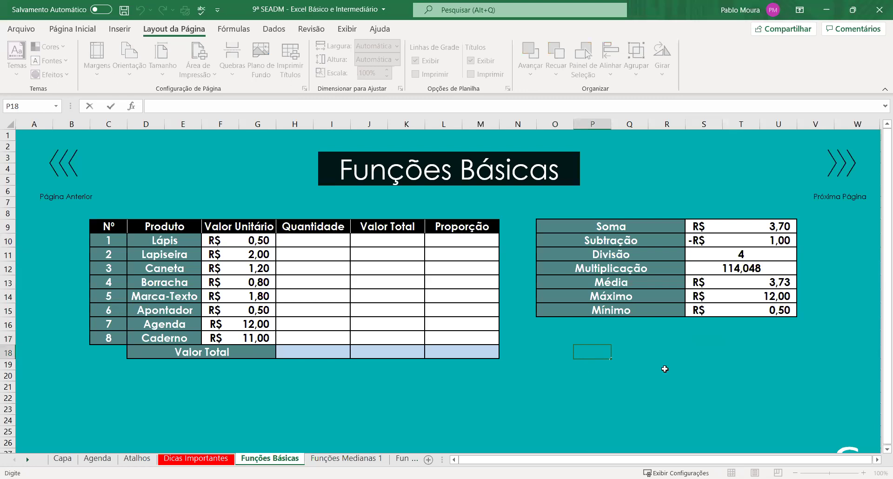
pyautogui.write('=0,50')
pyautogui.write('+2+')
pyautogui.write('1,20')
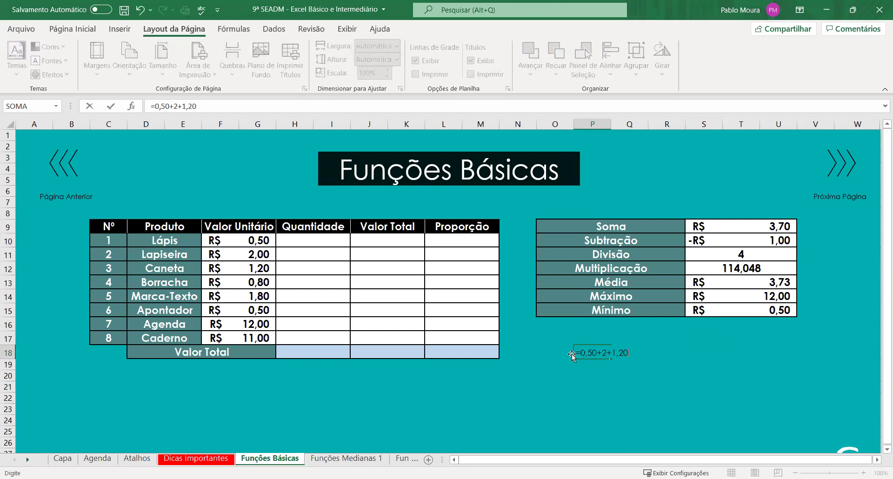
pyautogui.press('Return')
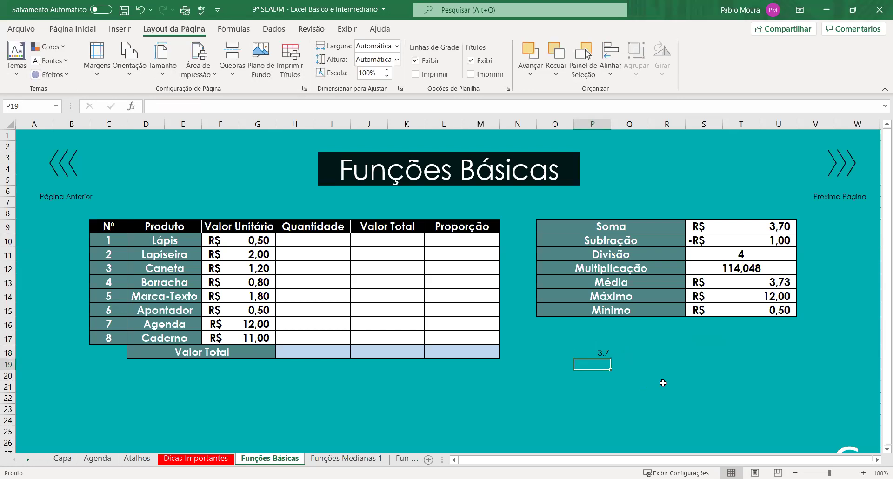
pyautogui.click(642, 387)
pyautogui.click(591, 352)
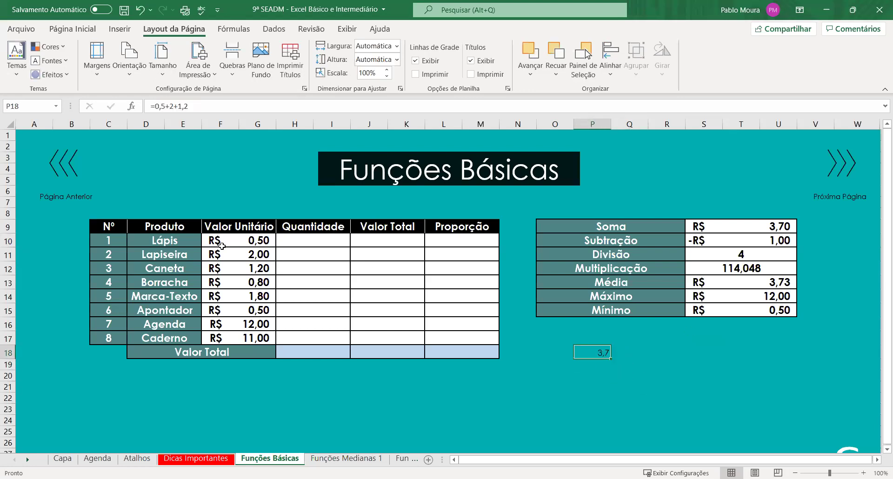
pyautogui.click(240, 240)
pyautogui.moveTo(240, 240); pyautogui.dragTo(240, 338)
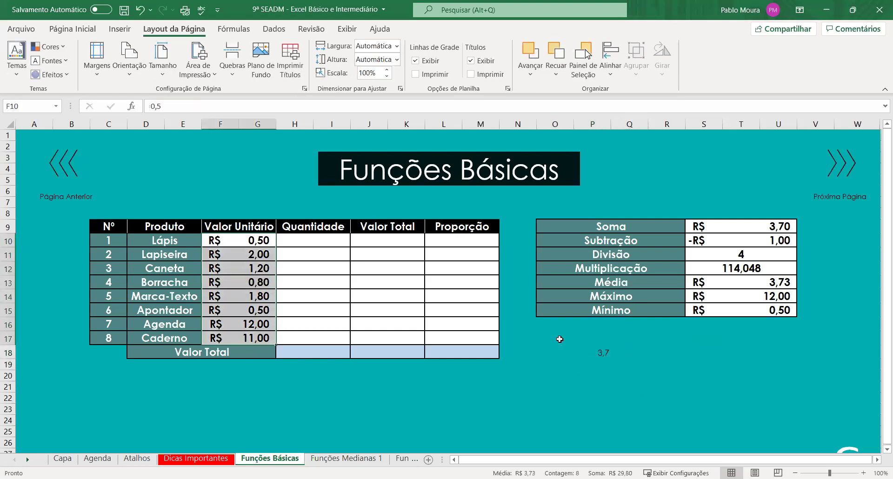
pyautogui.click(140, 11)
pyautogui.hotkey('ctrl', 'z')
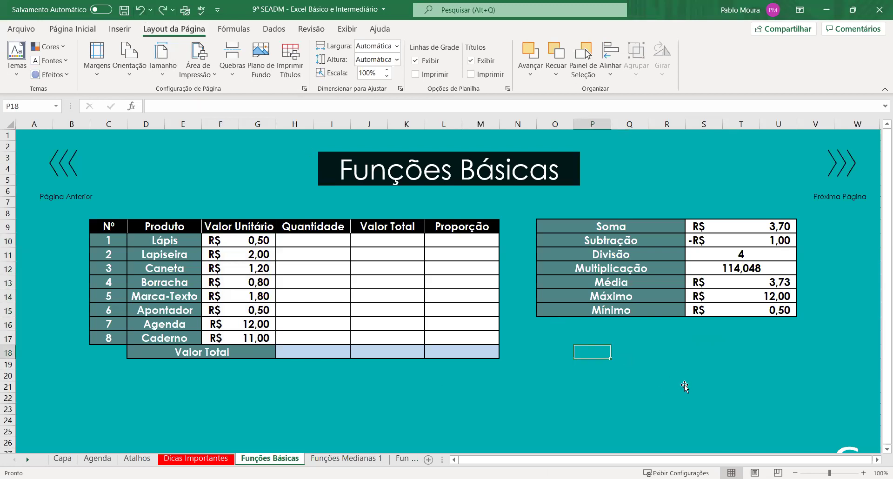
# - Enter quantities 1, 3, 4, 5, 6, 8, 3 and 2 into H10 through H17
pyautogui.click(324, 240)
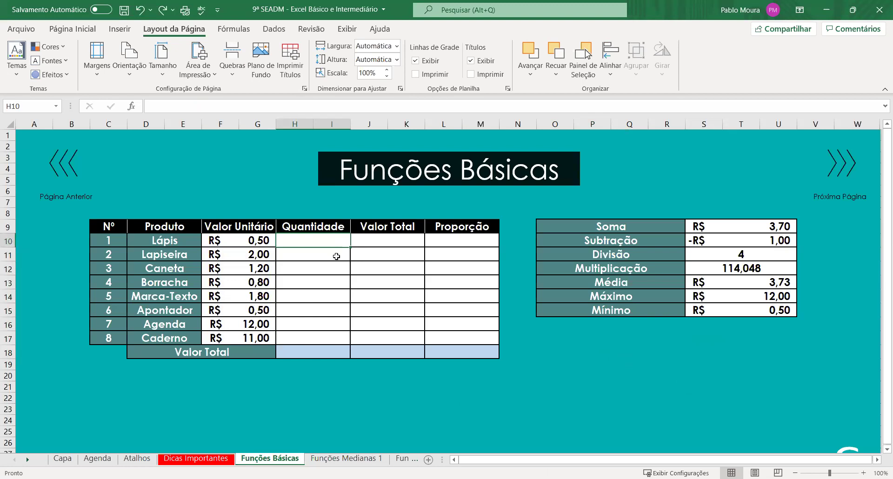
pyautogui.write('1')
pyautogui.press('Return')
pyautogui.write('3')
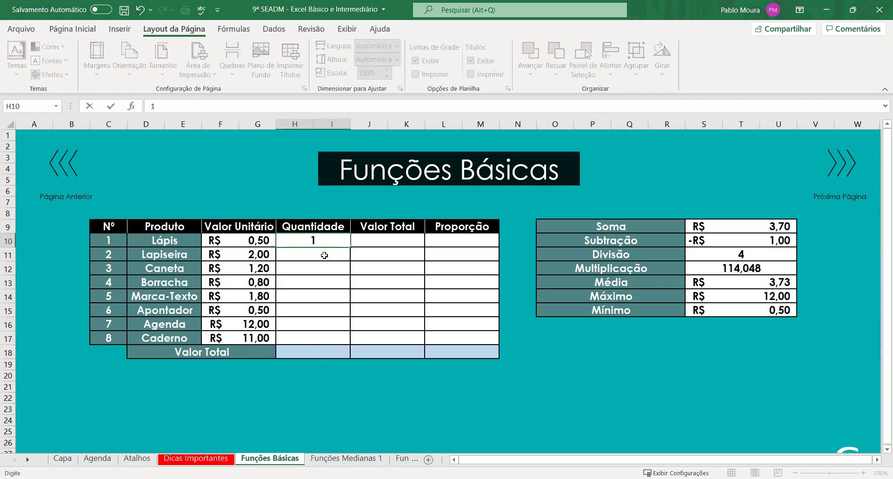
pyautogui.press('Return')
pyautogui.write('4')
pyautogui.press('Return')
pyautogui.write('5')
pyautogui.press('Return')
pyautogui.write('6')
pyautogui.press('Return')
pyautogui.write('8')
pyautogui.press('Return')
pyautogui.write('3')
pyautogui.press('Return')
pyautogui.write('2')
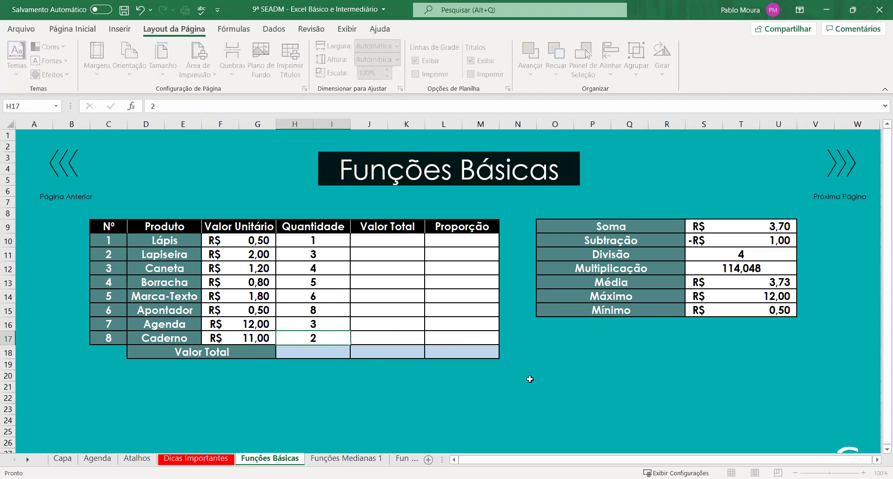
pyautogui.press('Return')
pyautogui.press('Return')
pyautogui.press('Return')
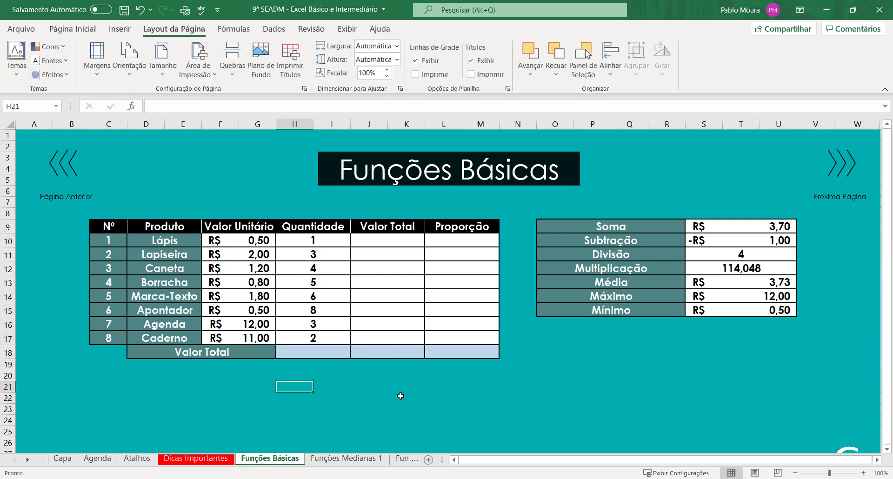
# - Start and cancel a formula in Lápis's Valor Total cell J10, leaving it selected
pyautogui.doubleClick(393, 239)
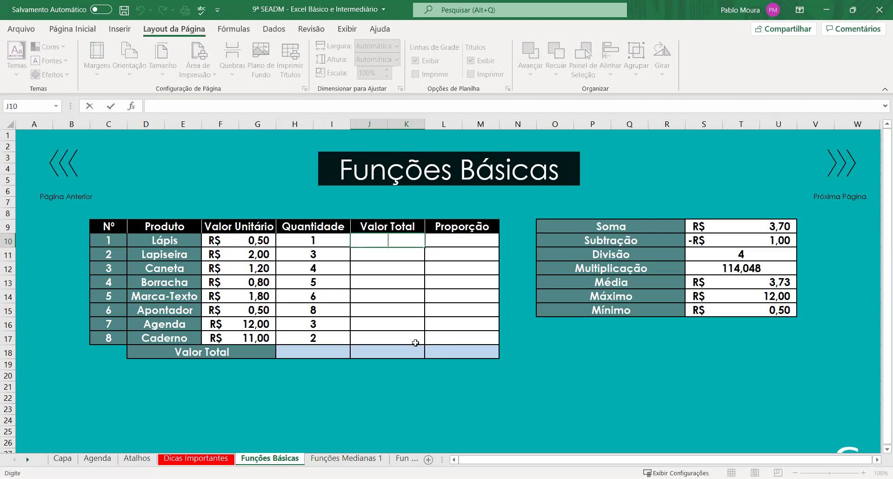
pyautogui.write('=')
pyautogui.press('BackSpace')
pyautogui.press('Escape')
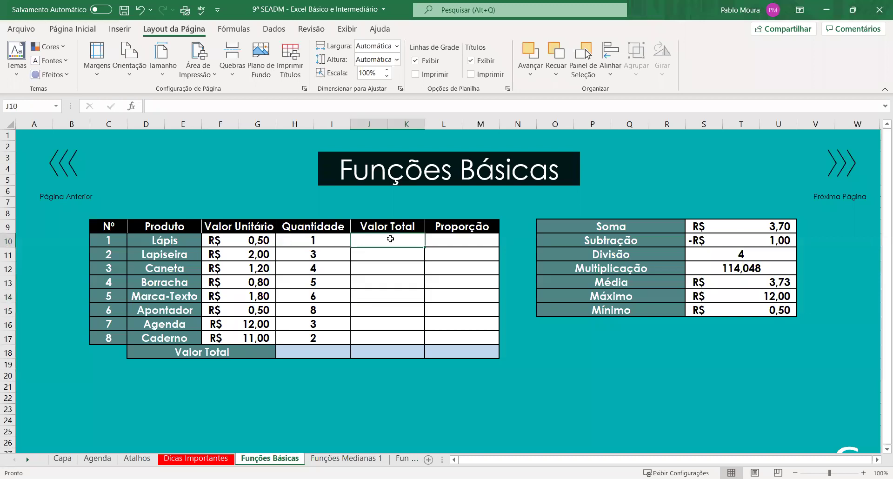
pyautogui.click(324, 242)
pyautogui.click(401, 243)
# - Enter =F10*H10 as the Lápis Valor Total in J10
pyautogui.doubleClick(393, 242)
pyautogui.write('=')
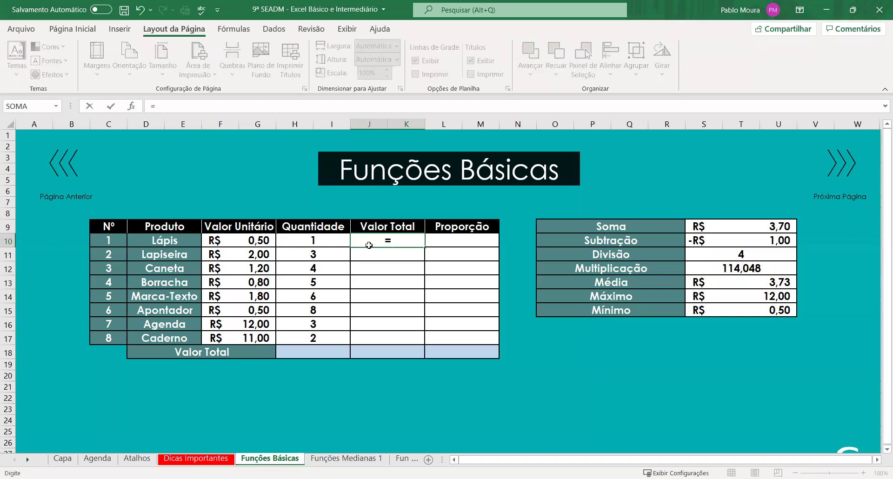
pyautogui.click(258, 240)
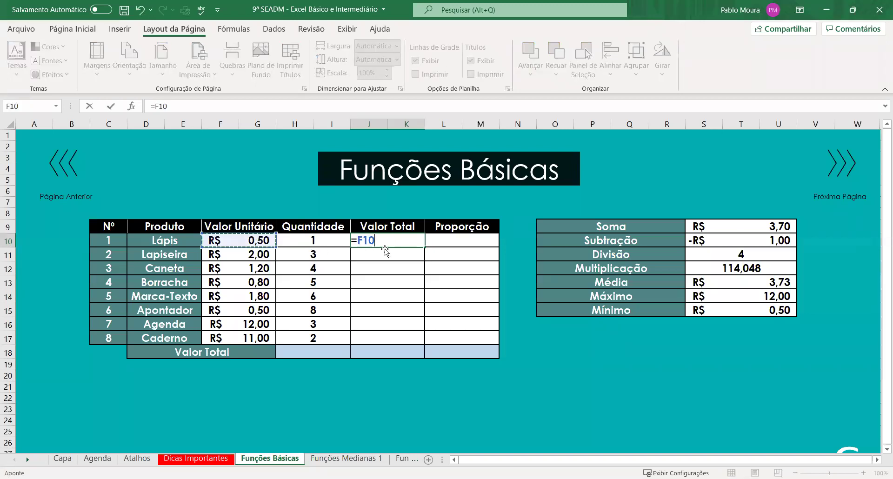
pyautogui.write('*')
pyautogui.click(335, 241)
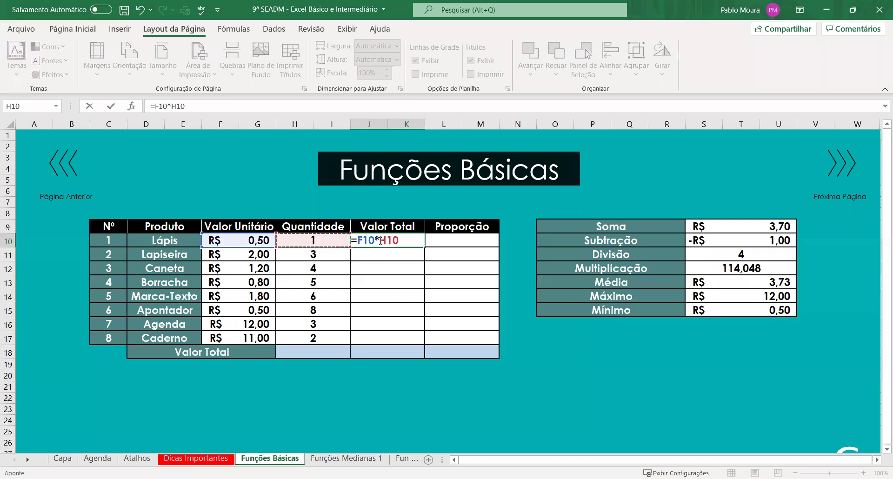
pyautogui.press('Return')
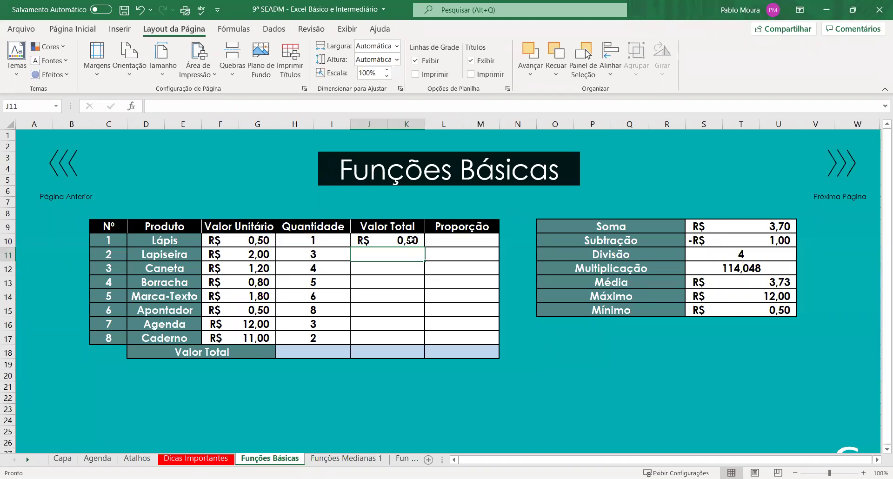
# - Change the Lápis quantity in H10 to 5 so its total shows R$ 2,50
pyautogui.click(319, 241)
pyautogui.write('5')
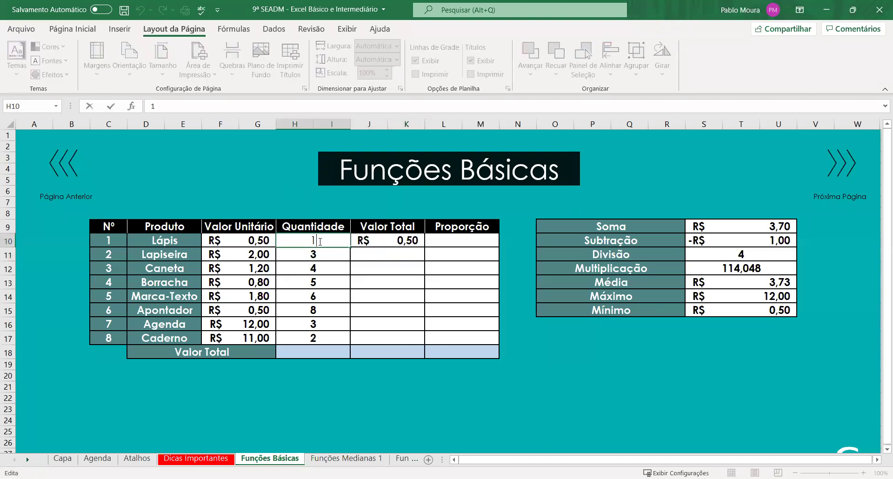
pyautogui.press('Return')
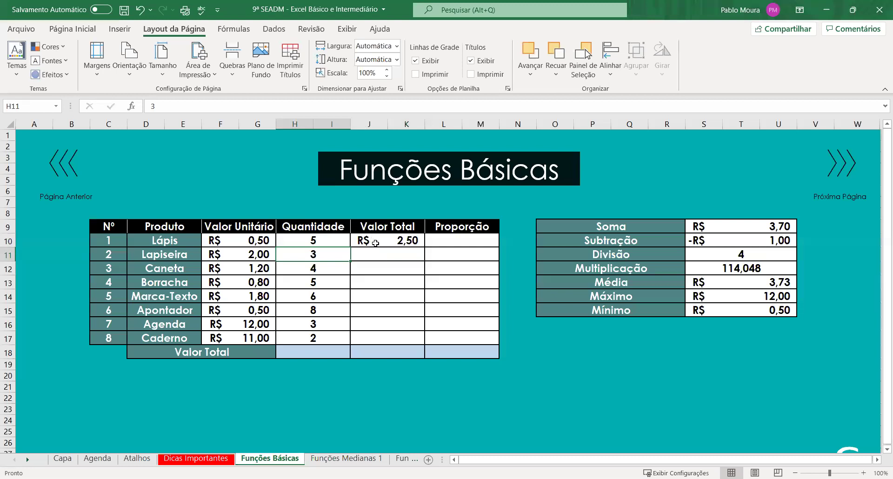
pyautogui.click(384, 386)
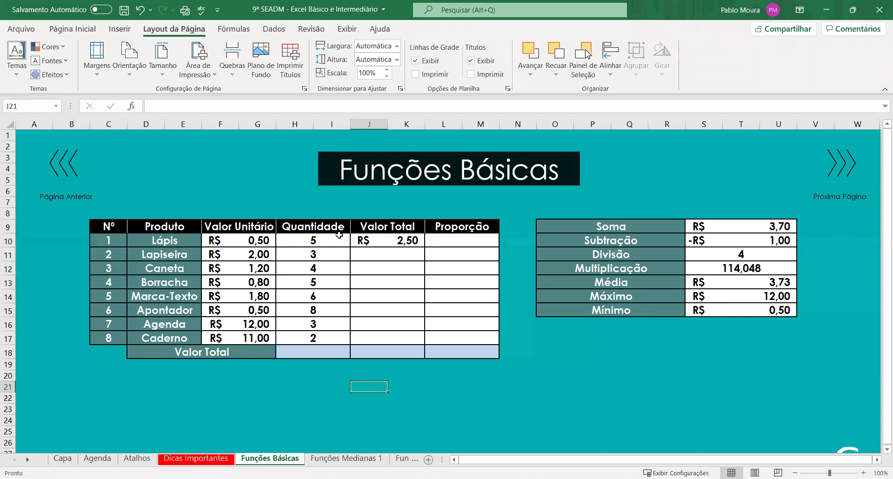
# - Enter =F11*H11 in J11, giving Lapiseira's Valor Total R$ 6,00
pyautogui.click(378, 252)
pyautogui.write('=')
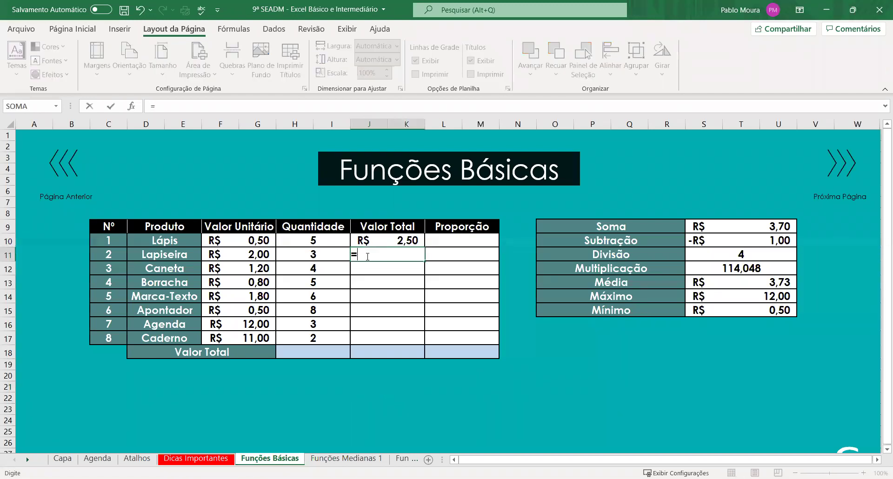
pyautogui.click(265, 253)
pyautogui.write('*')
pyautogui.click(299, 255)
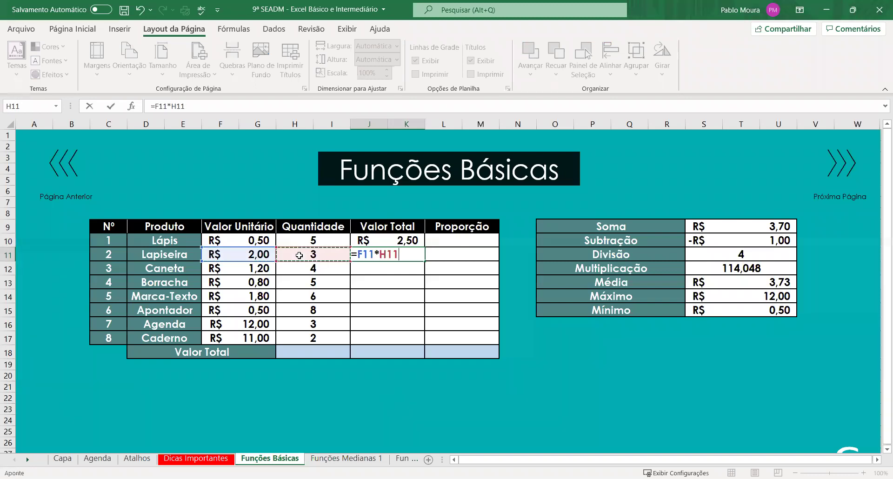
pyautogui.press('Return')
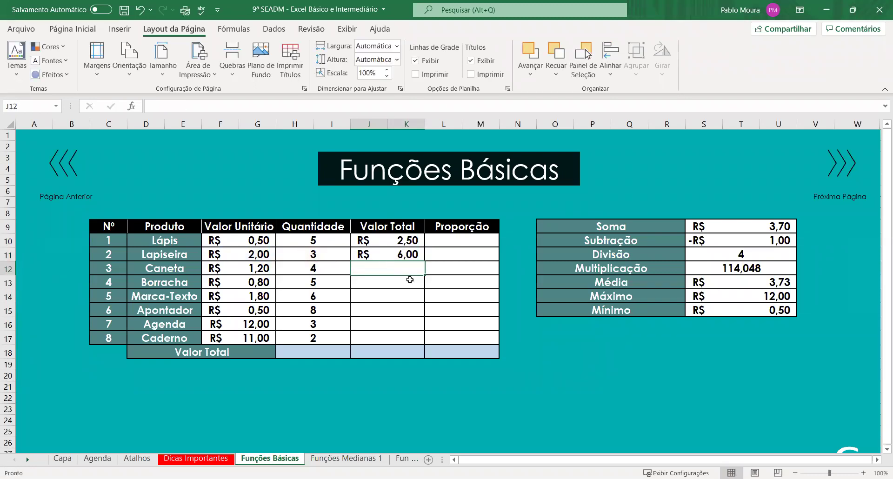
# - Attempt to copy the J11 formula down to the rows below with the fill handle
pyautogui.click(418, 258)
pyautogui.moveTo(425, 260); pyautogui.dragTo(424, 258)
pyautogui.click(419, 246)
pyautogui.click(422, 251)
pyautogui.moveTo(425, 261)
pyautogui.mouseDown()
pyautogui.moveTo(425, 274)
pyautogui.moveTo(424, 260)
pyautogui.mouseUp()
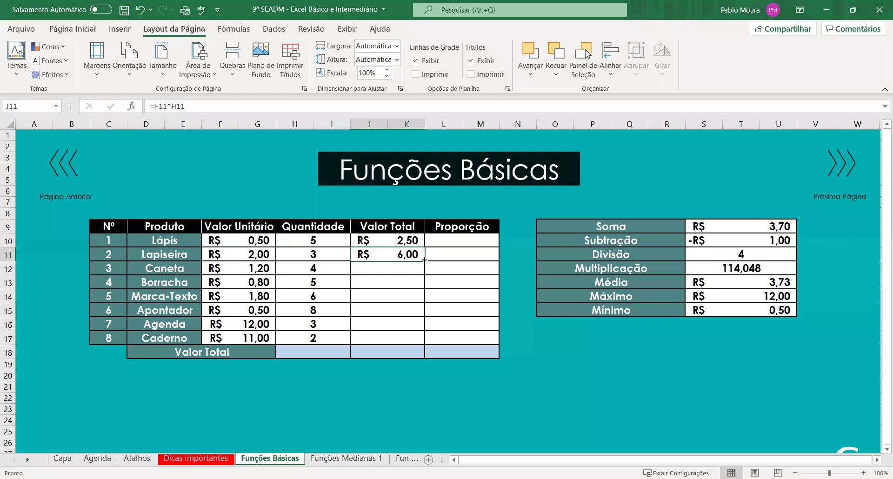
pyautogui.moveTo(425, 259); pyautogui.dragTo(422, 287)
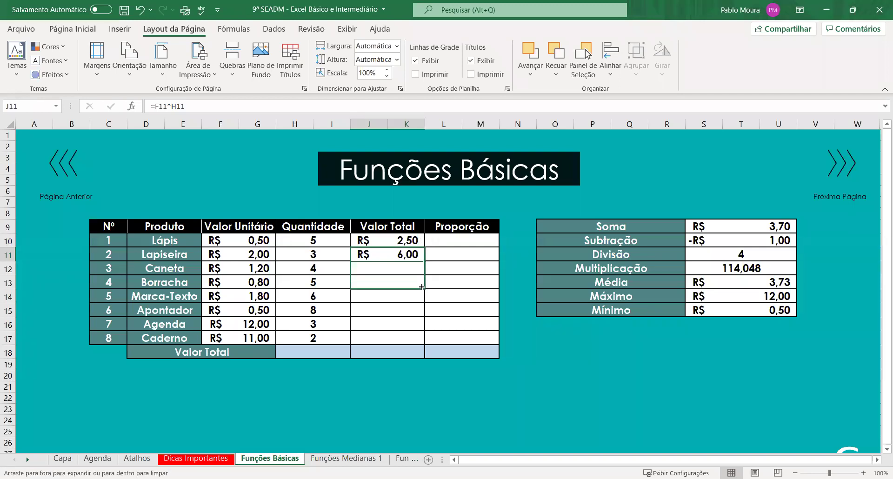
pyautogui.moveTo(421, 287); pyautogui.dragTo(420, 341)
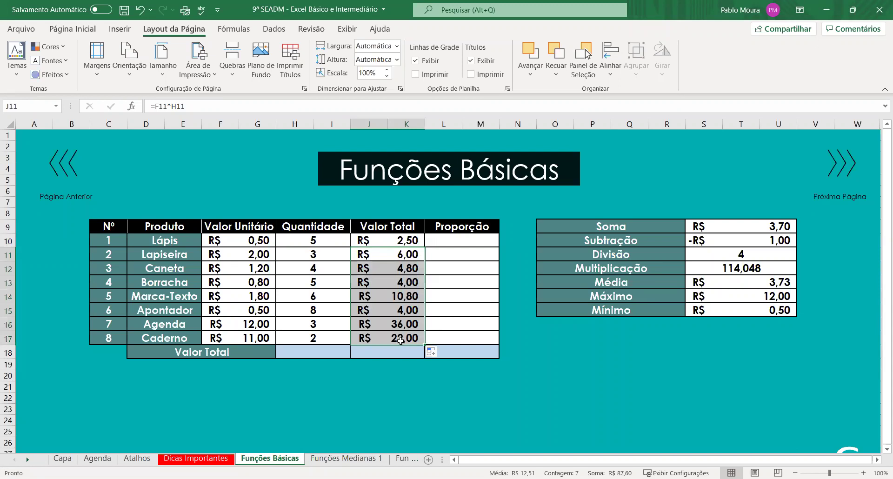
pyautogui.click(408, 340)
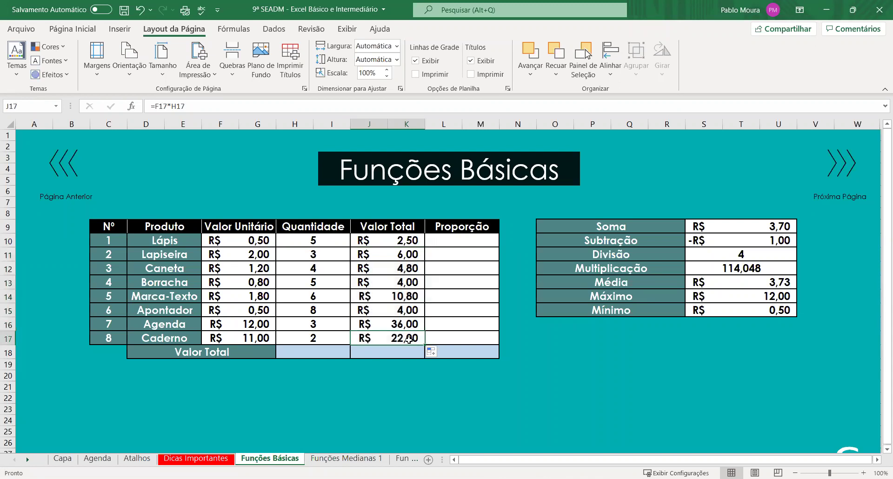
pyautogui.doubleClick(408, 335)
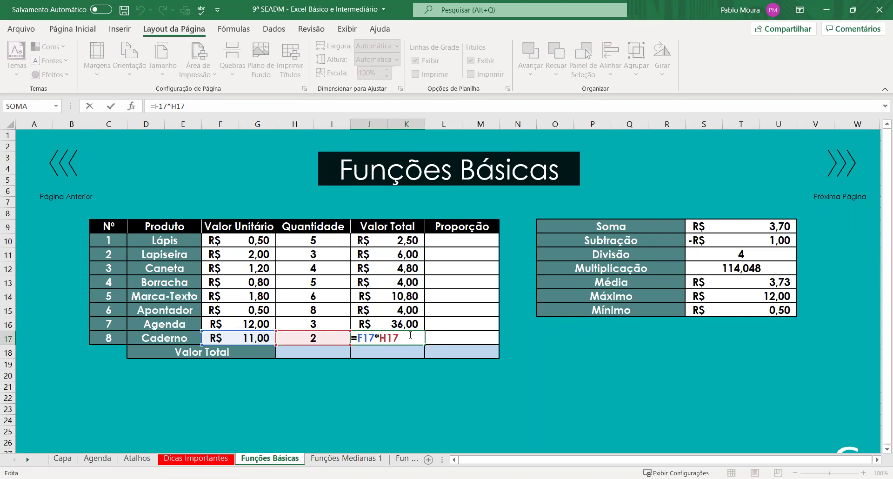
pyautogui.press('Return')
pyautogui.doubleClick(408, 337)
pyautogui.hotkey('ctrl', 'Return')
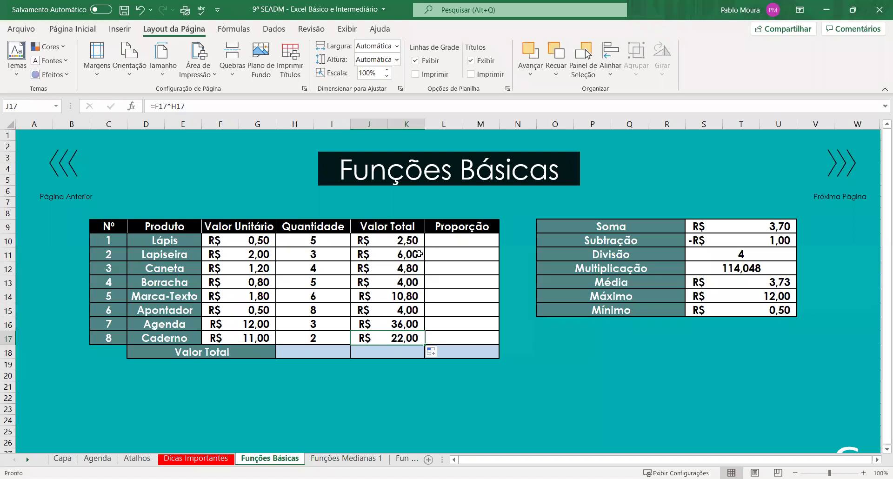
pyautogui.doubleClick(419, 254)
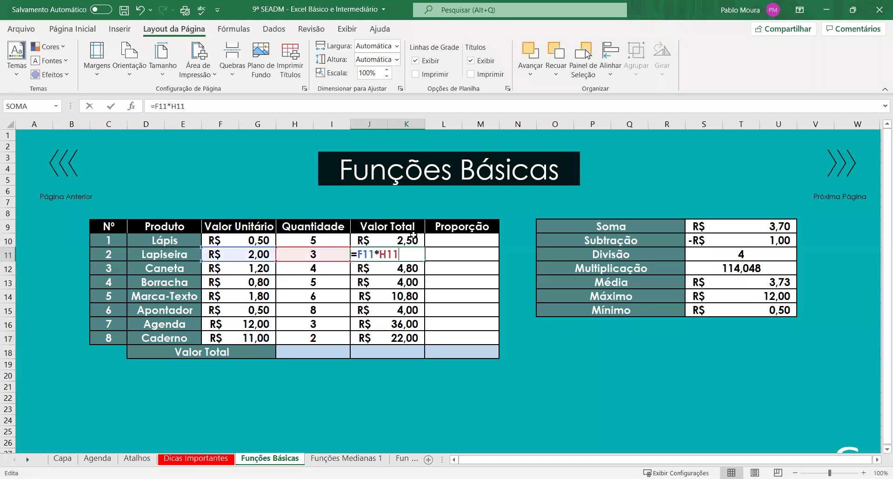
pyautogui.hotkey('shift', 'Return')
pyautogui.click(423, 257)
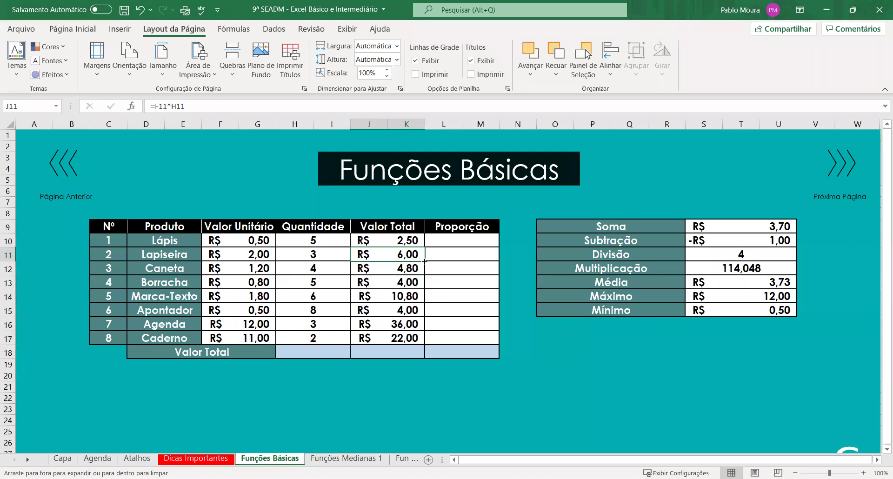
pyautogui.doubleClick(399, 340)
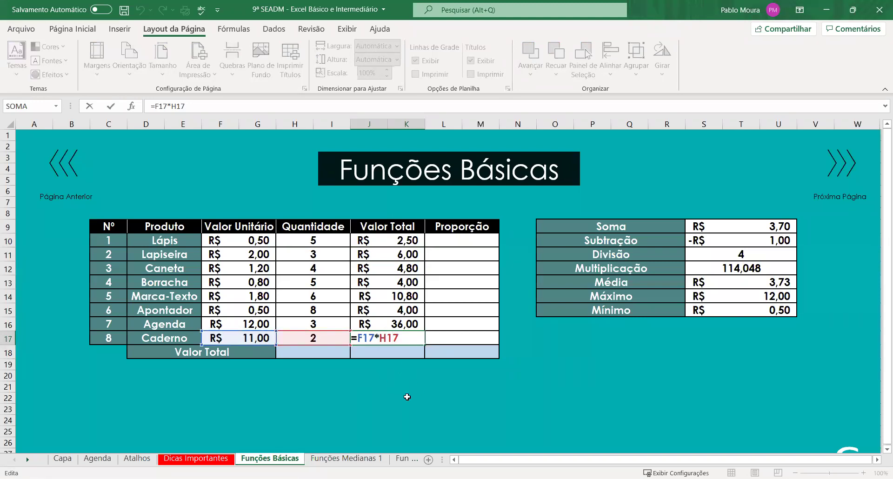
pyautogui.click(394, 389)
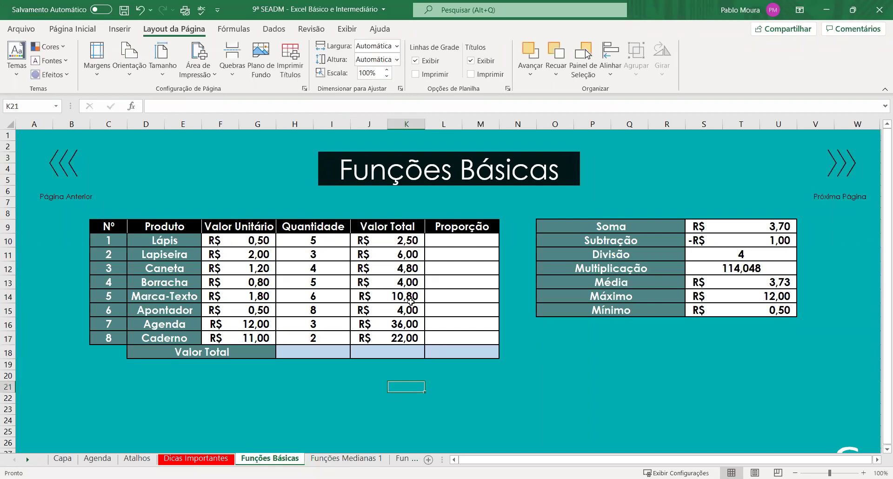
# - Enter =SOMA(H10:I17) in H18 to total the quantities
pyautogui.doubleClick(320, 353)
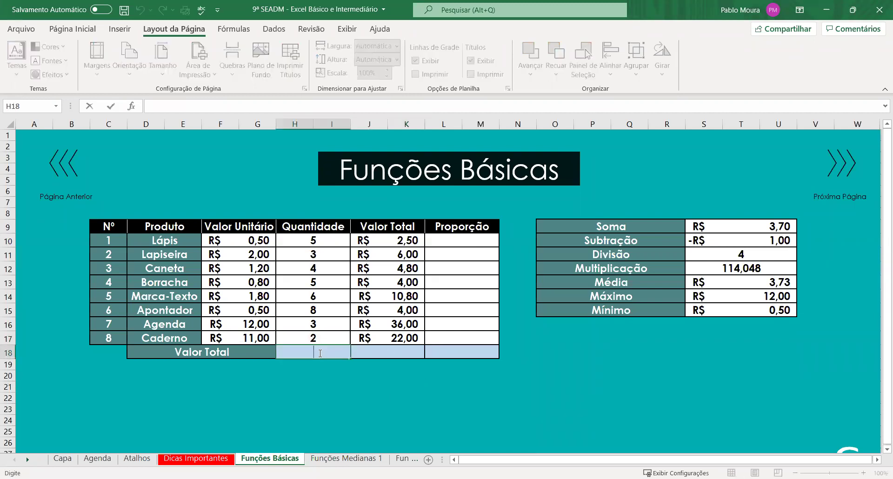
pyautogui.write('=s')
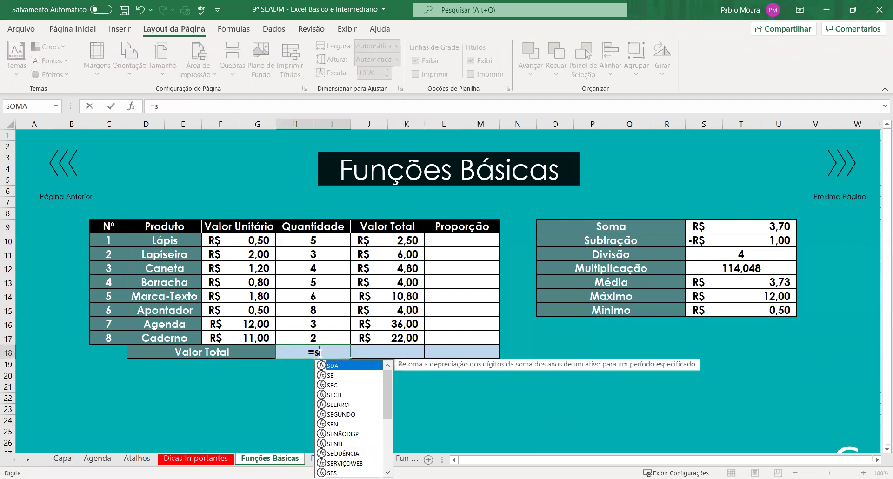
pyautogui.write('oma')
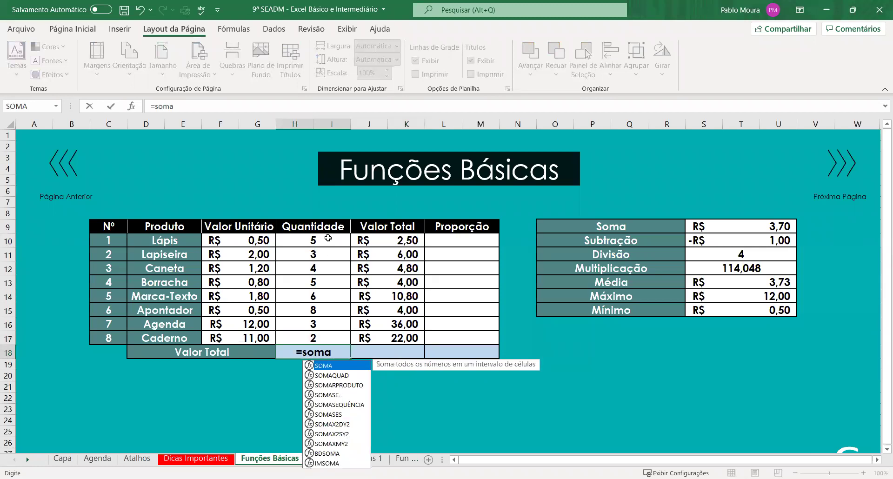
pyautogui.doubleClick(326, 368)
pyautogui.click(314, 241)
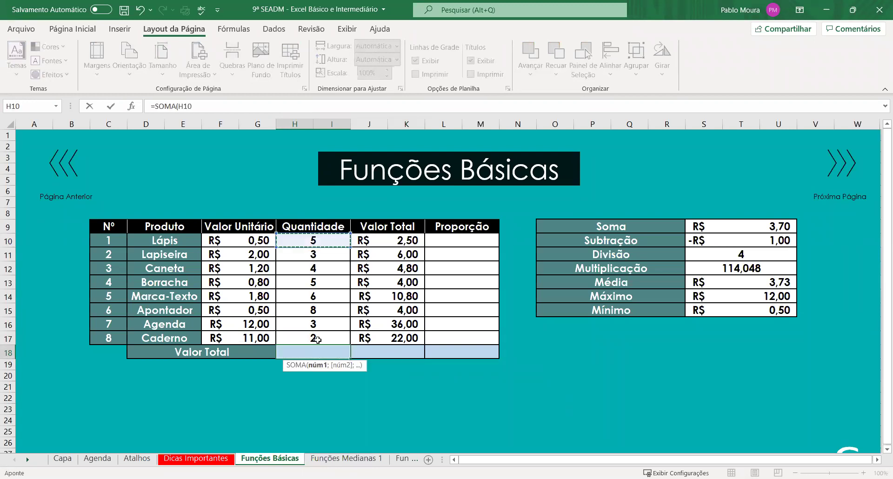
pyautogui.moveTo(315, 250); pyautogui.dragTo(318, 339)
pyautogui.write(')')
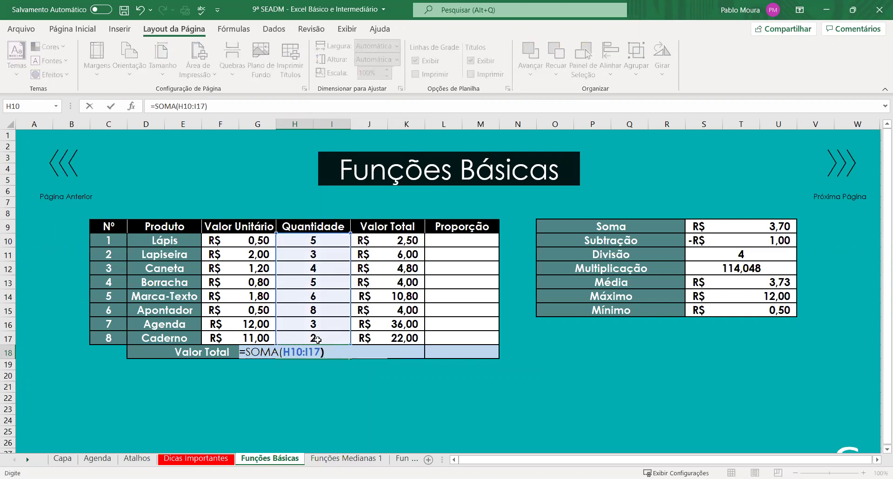
pyautogui.press('Return')
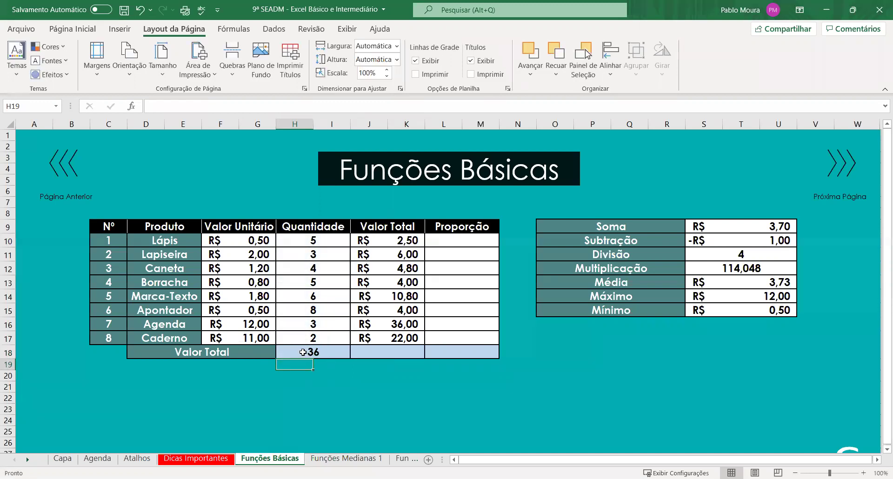
# - Review the H18 quantity total formula, keeping its result of 36
pyautogui.press('Up')
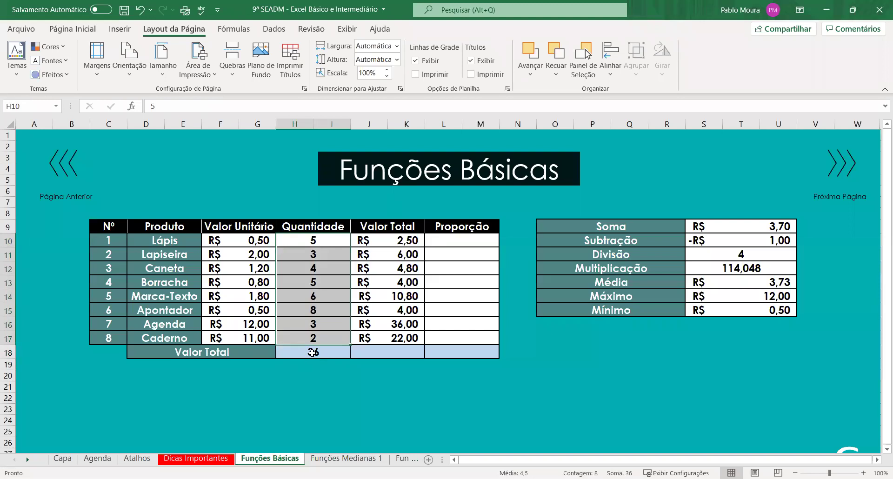
pyautogui.doubleClick(337, 354)
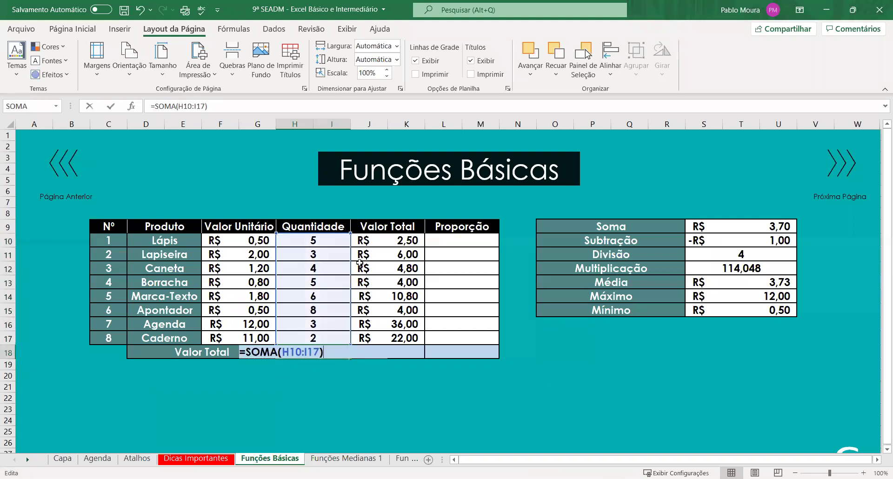
pyautogui.click(332, 386)
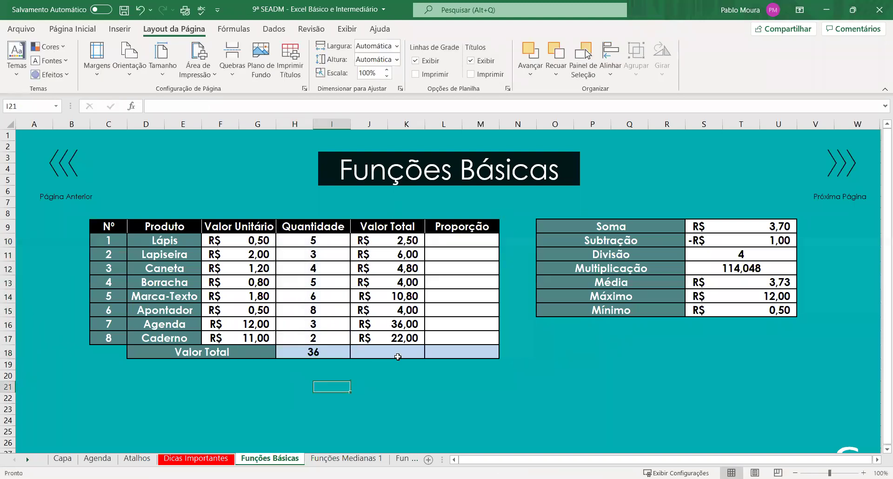
pyautogui.click(399, 351)
pyautogui.press('F2')
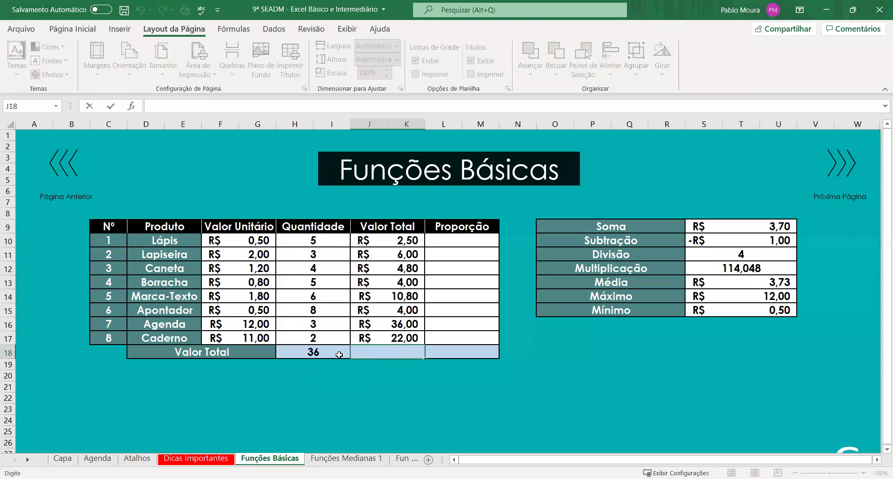
pyautogui.click(331, 375)
pyautogui.click(335, 352)
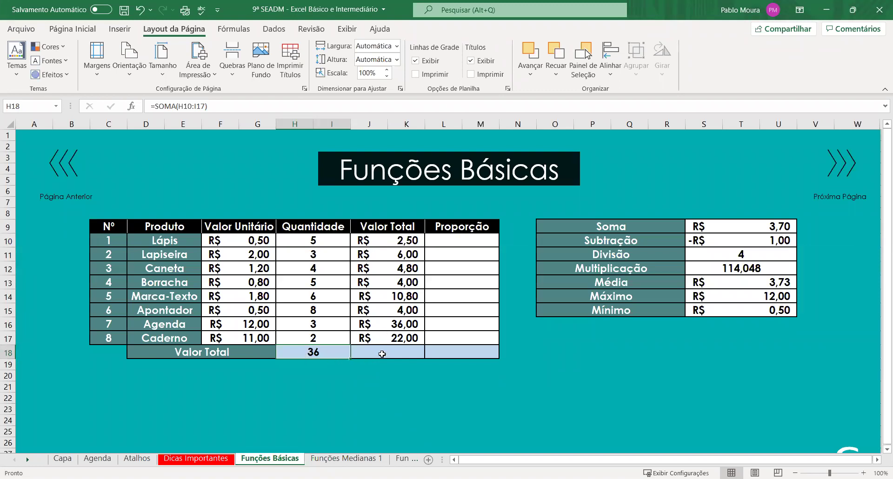
pyautogui.doubleClick(325, 351)
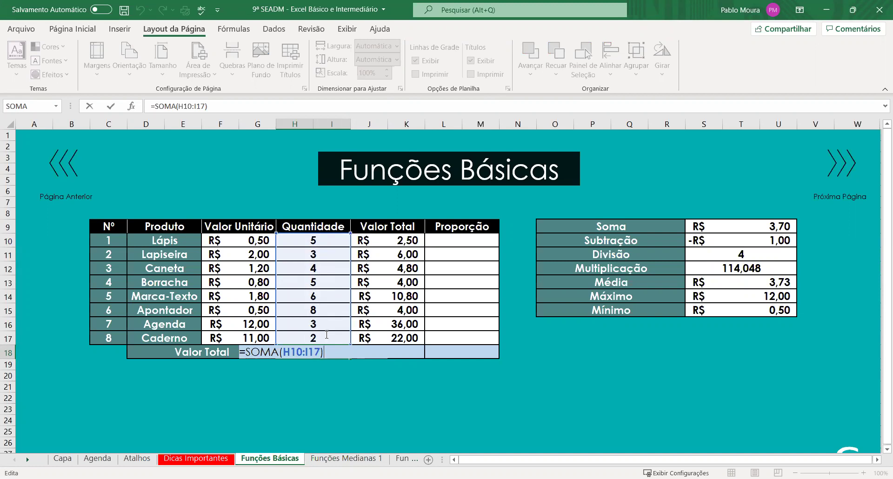
pyautogui.hotkey('ctrl', 'Return')
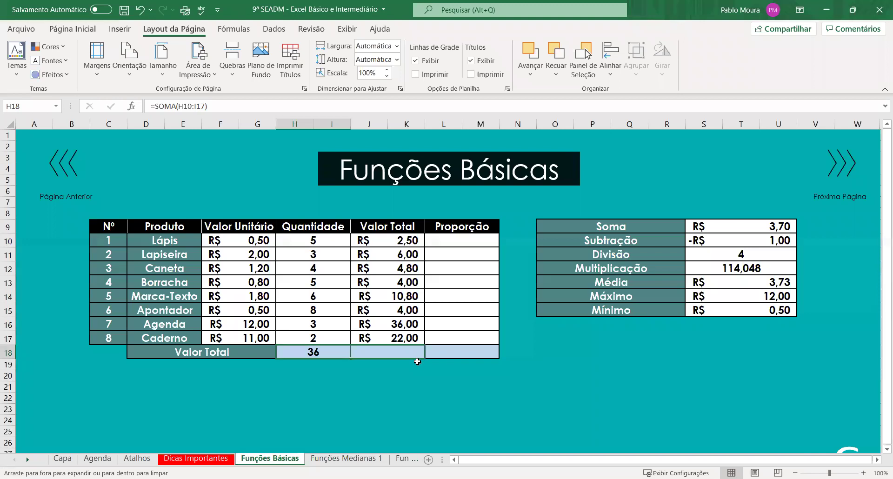
# - Copy the SOMA formula into J18, giving =SOMA(J10:K17) with a total of 90,1
pyautogui.moveTo(405, 355); pyautogui.dragTo(408, 356)
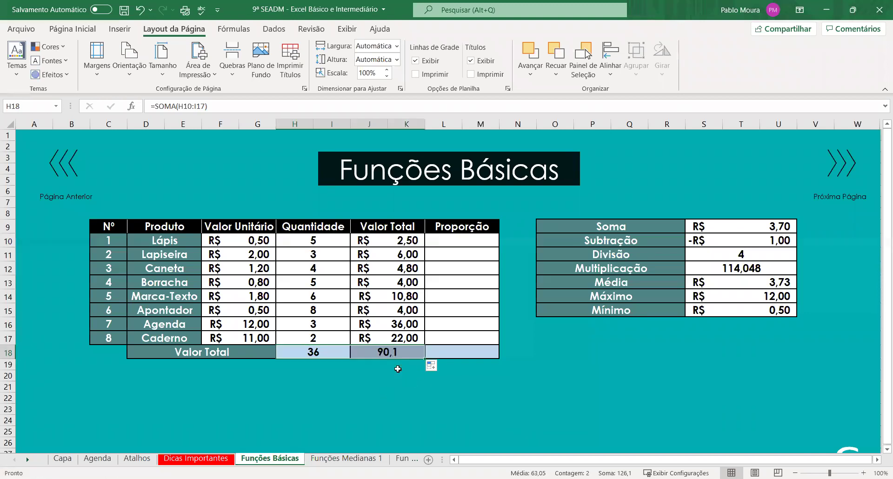
pyautogui.click(391, 354)
pyautogui.click(78, 28)
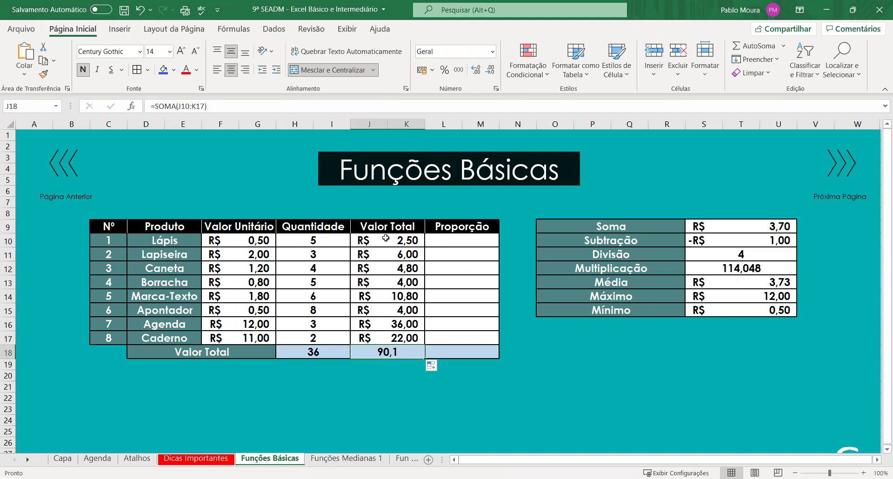
pyautogui.doubleClick(392, 352)
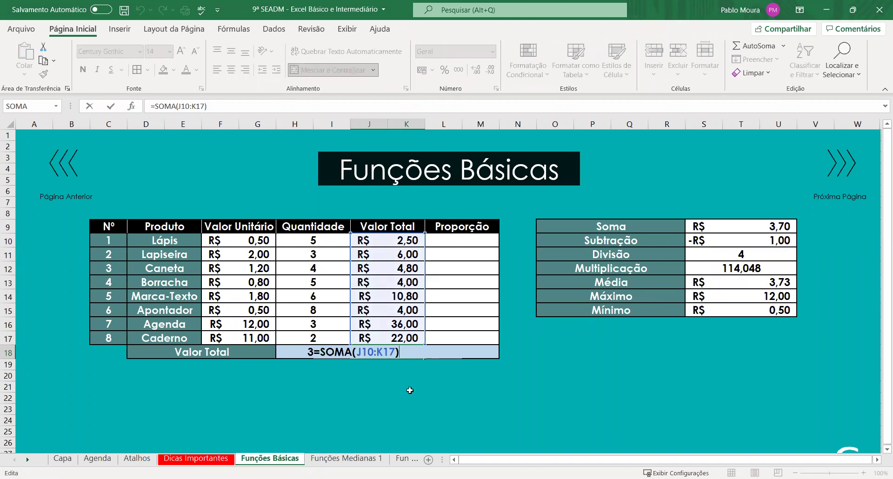
pyautogui.press('Escape')
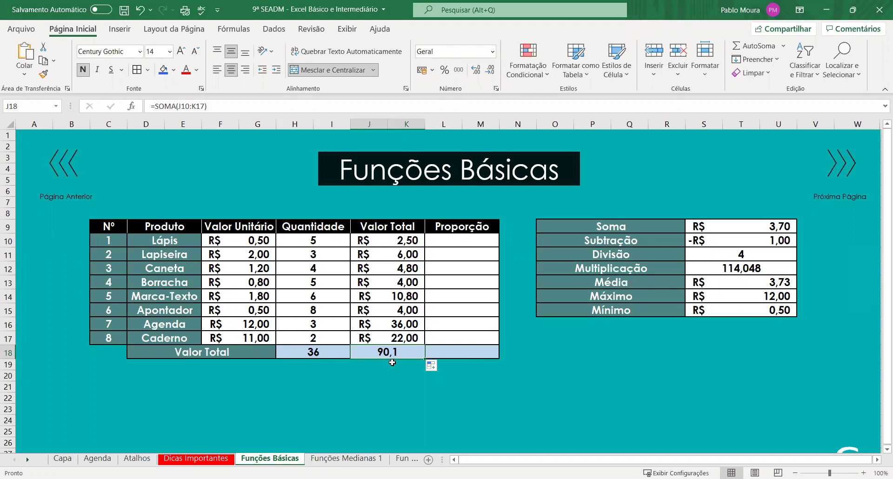
# - Recheck the J18 Valor Total sum formula, leaving it at 90,1
pyautogui.click(414, 380)
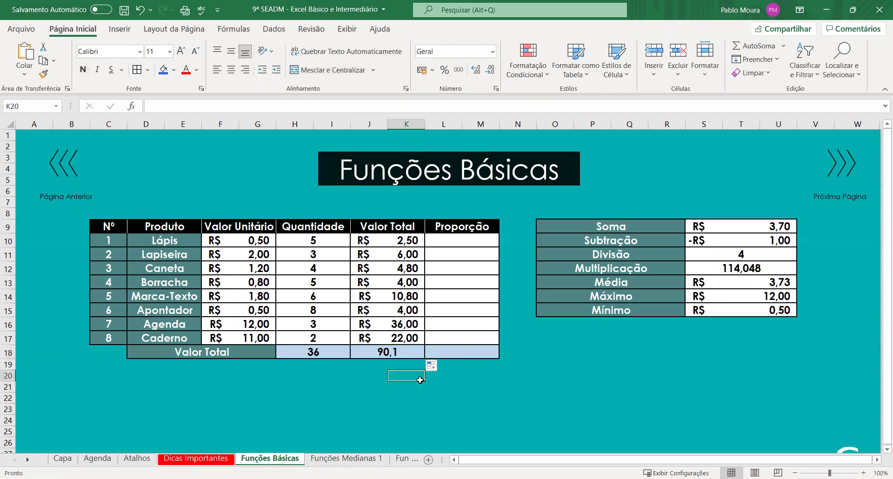
pyautogui.click(538, 377)
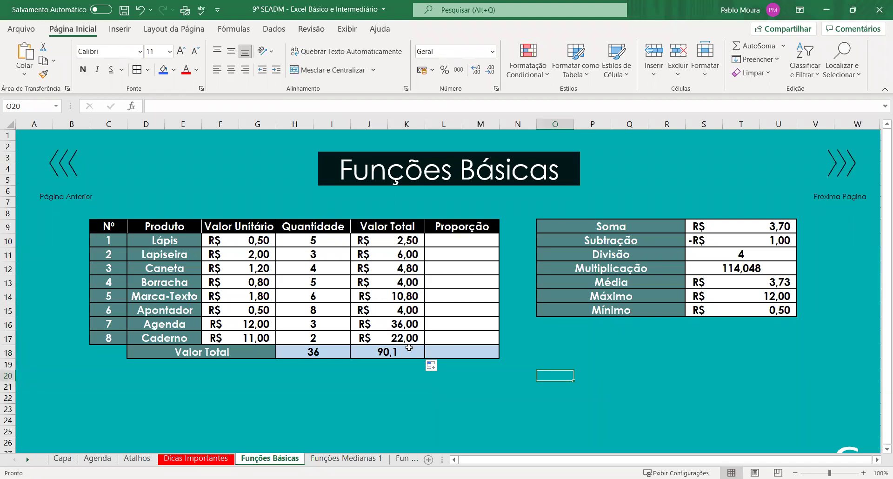
pyautogui.doubleClick(406, 350)
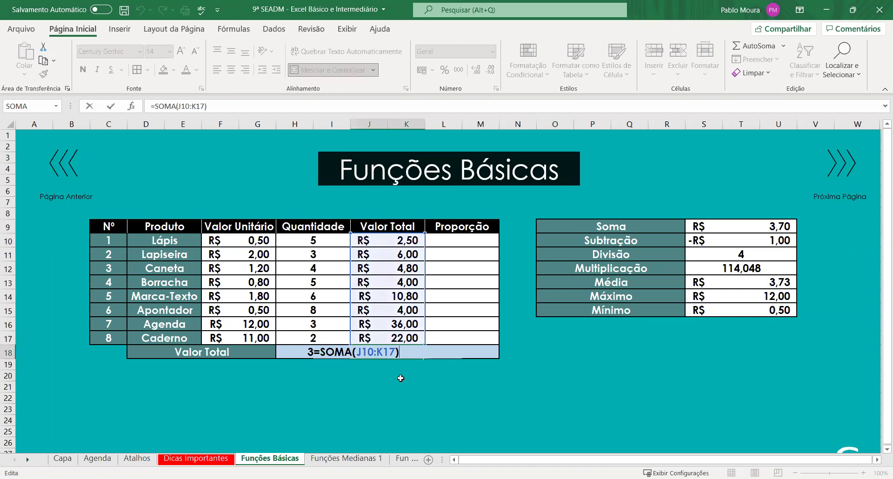
pyautogui.press('Return')
pyautogui.press('Up')
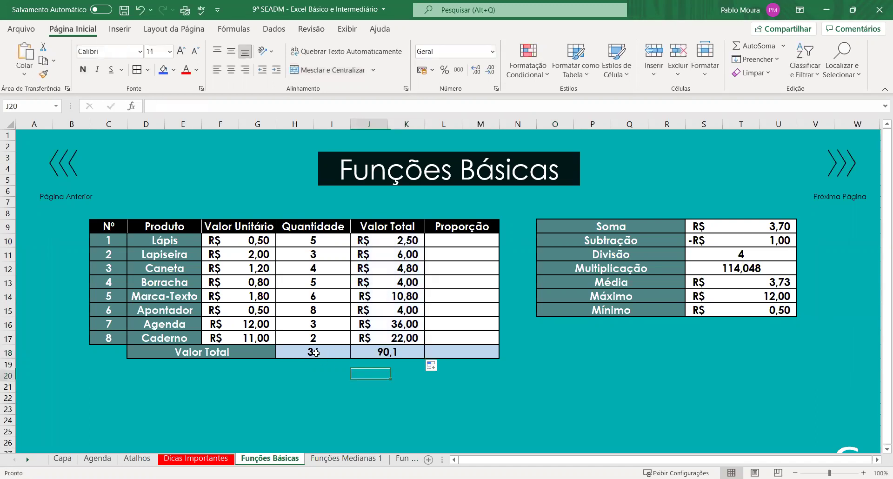
pyautogui.press('Left')
pyautogui.press('Right')
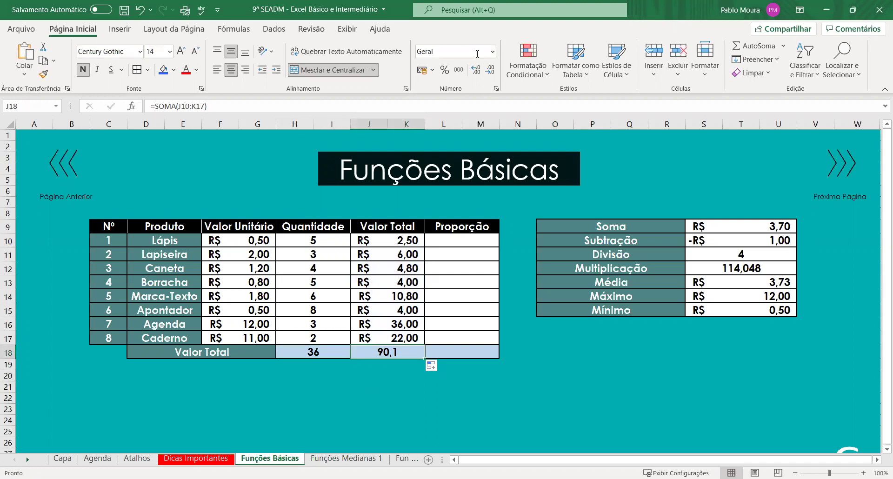
pyautogui.click(434, 71)
pyautogui.click(492, 52)
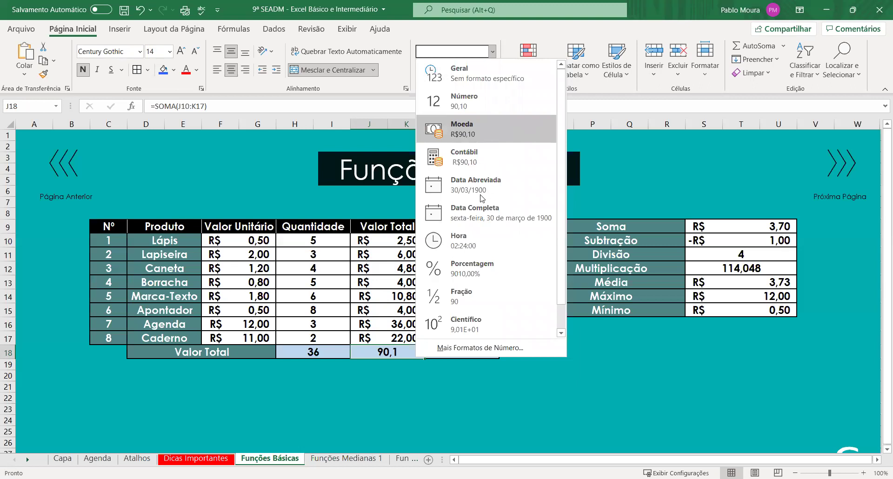
pyautogui.scroll(-1, 464, 163)
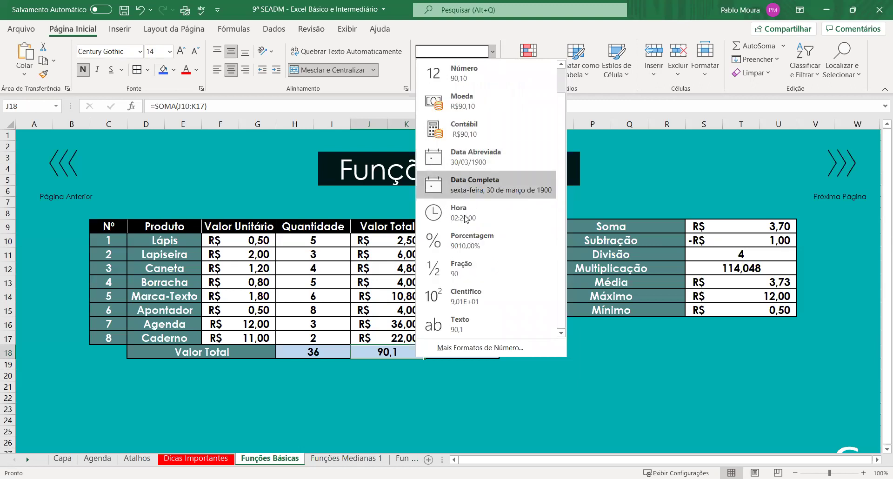
pyautogui.press('Down')
pyautogui.press('Down')
pyautogui.press('Down')
pyautogui.press('Down')
pyautogui.press('Down')
pyautogui.scroll(1, 479, 256)
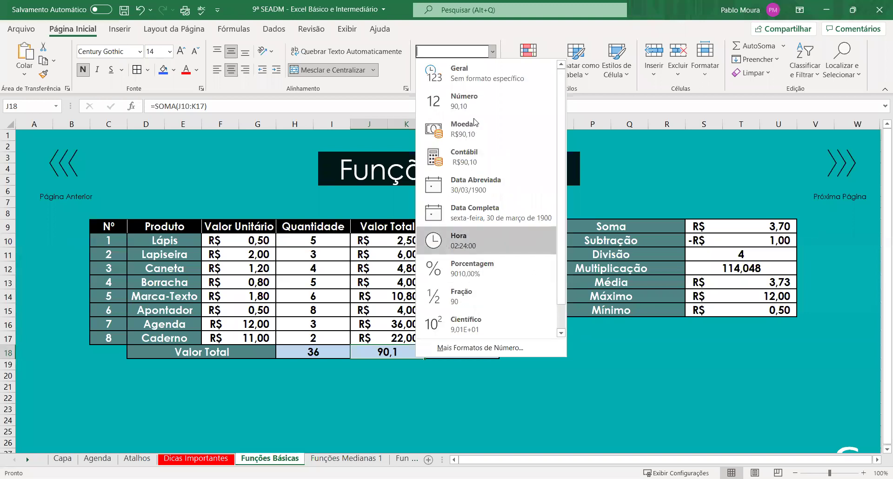
pyautogui.press('Return')
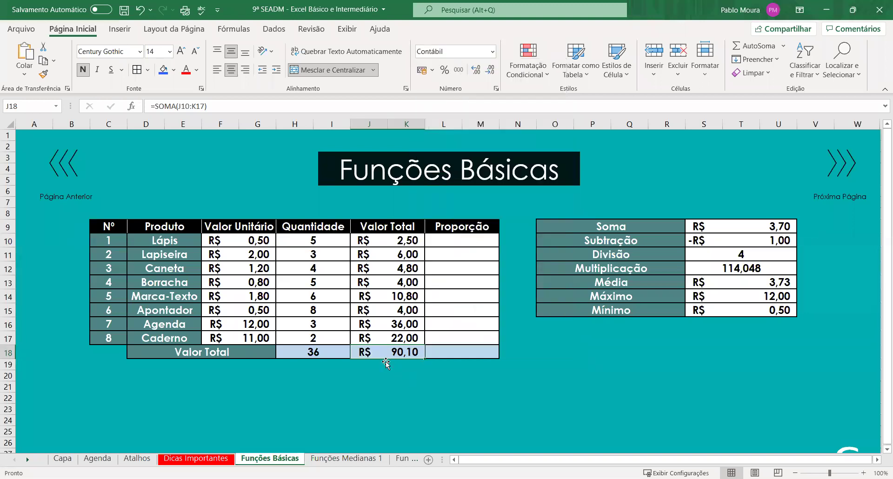
pyautogui.press('Return')
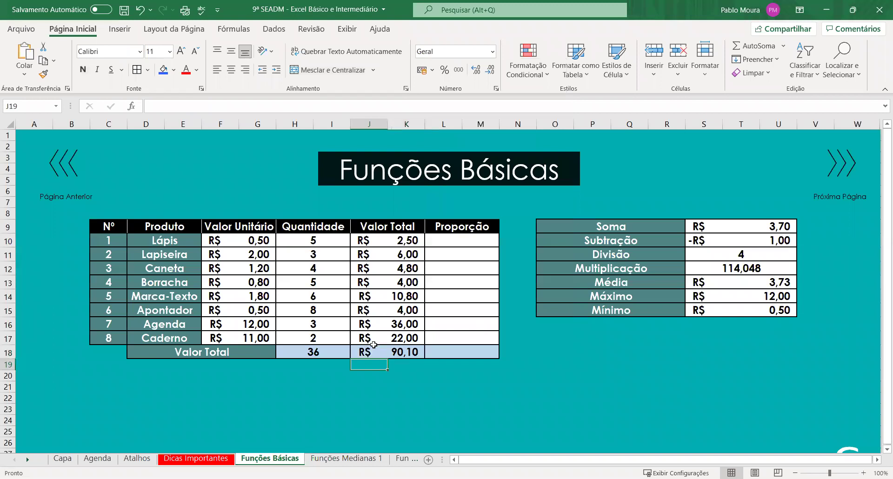
pyautogui.press('Up')
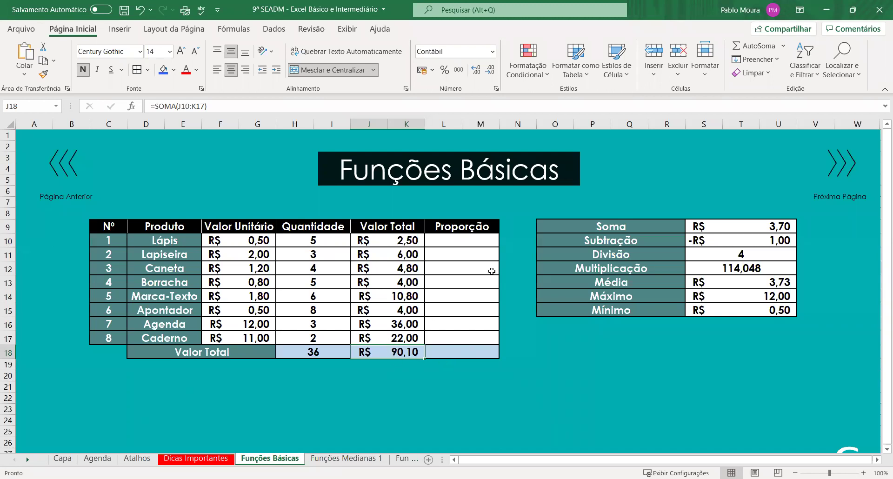
# - Enter =J10/J18 in L10, giving Lápis's proportion of 0,03
pyautogui.doubleClick(467, 242)
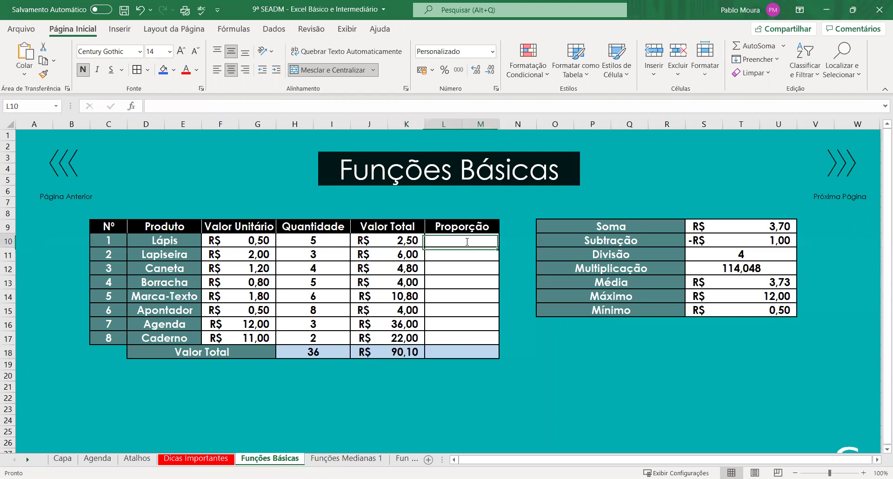
pyautogui.write('=')
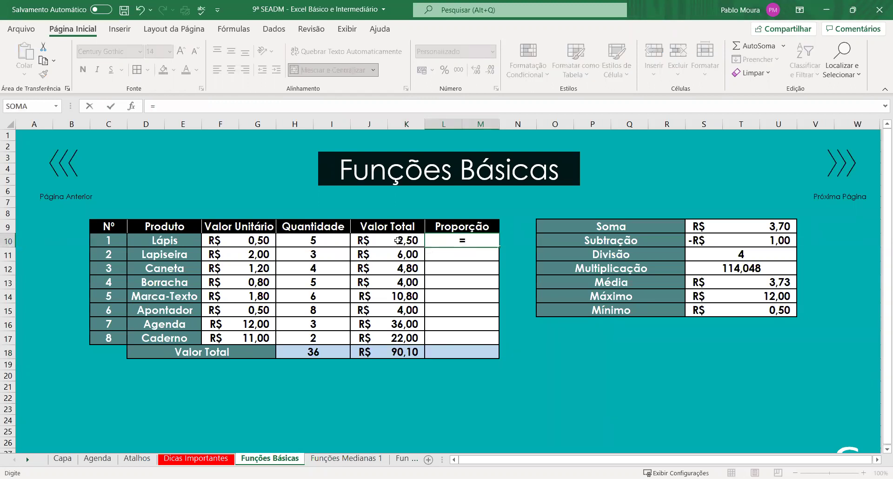
pyautogui.click(399, 240)
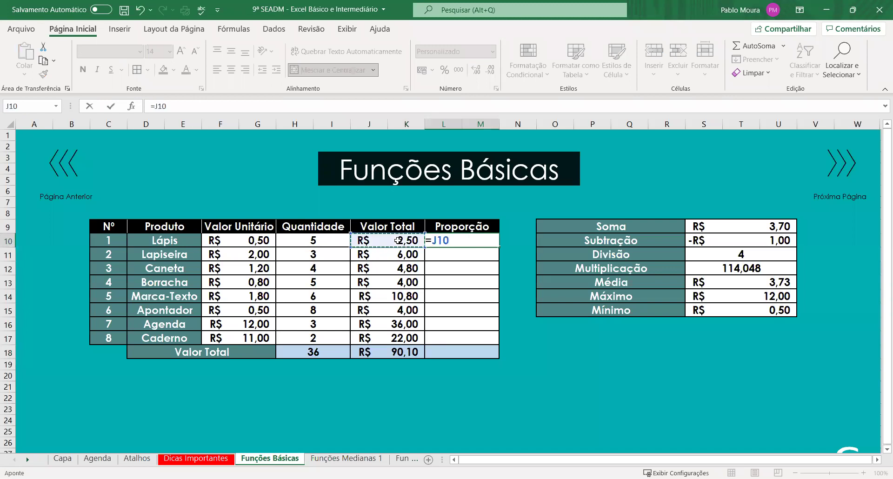
pyautogui.write('/')
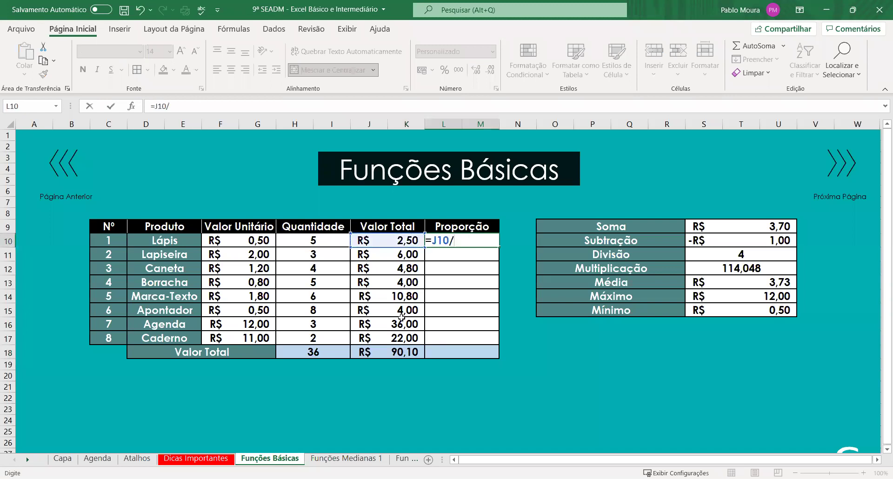
pyautogui.click(402, 353)
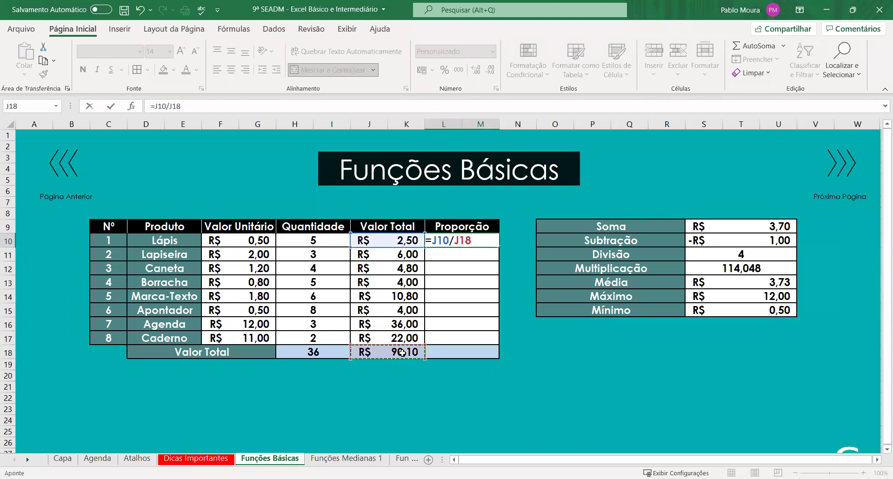
pyautogui.press('Return')
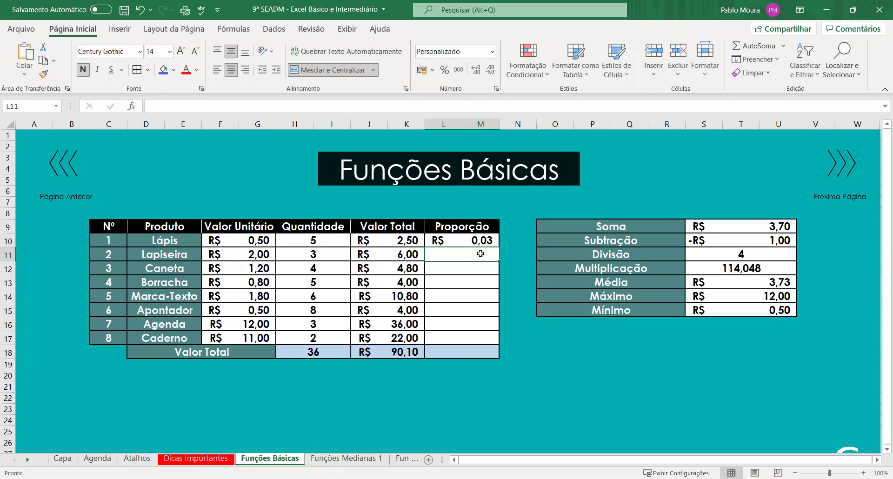
pyautogui.click(460, 237)
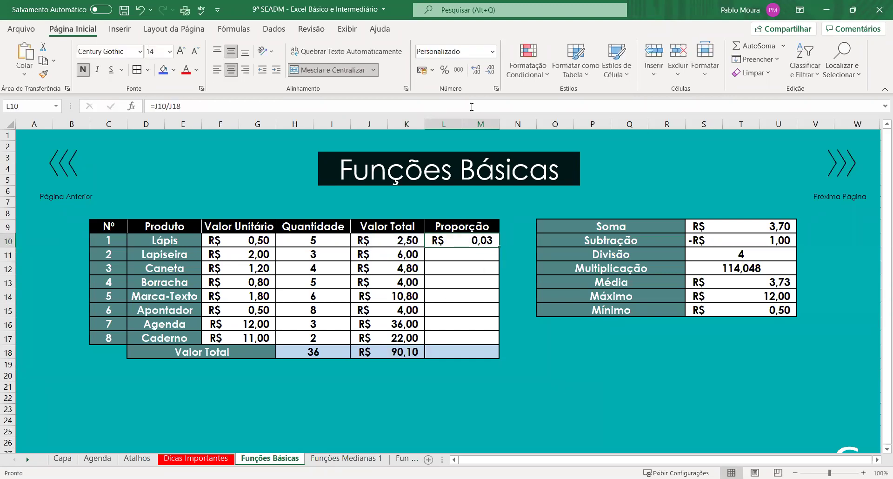
# - Apply the Porcentagem number format to L10 so it shows 2,77%
pyautogui.click(494, 56)
pyautogui.click(474, 268)
pyautogui.click(514, 209)
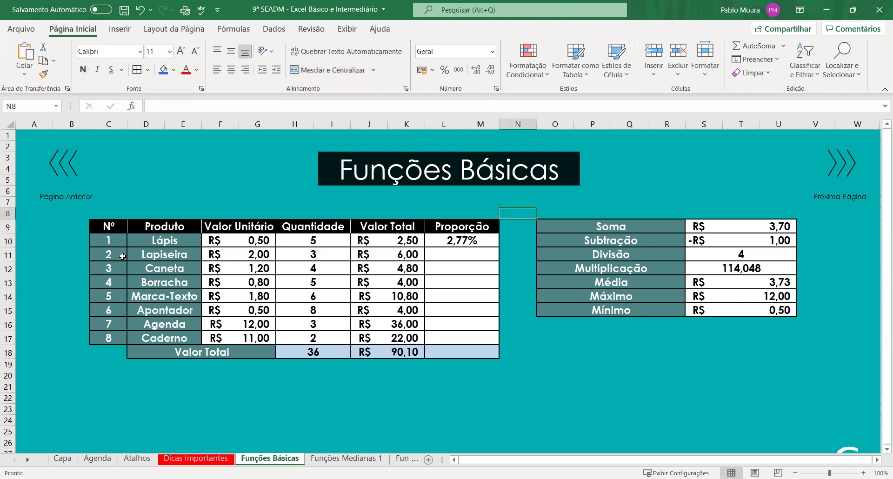
pyautogui.press('Left')
pyautogui.press('Left')
pyautogui.press('Down')
pyautogui.press('Down')
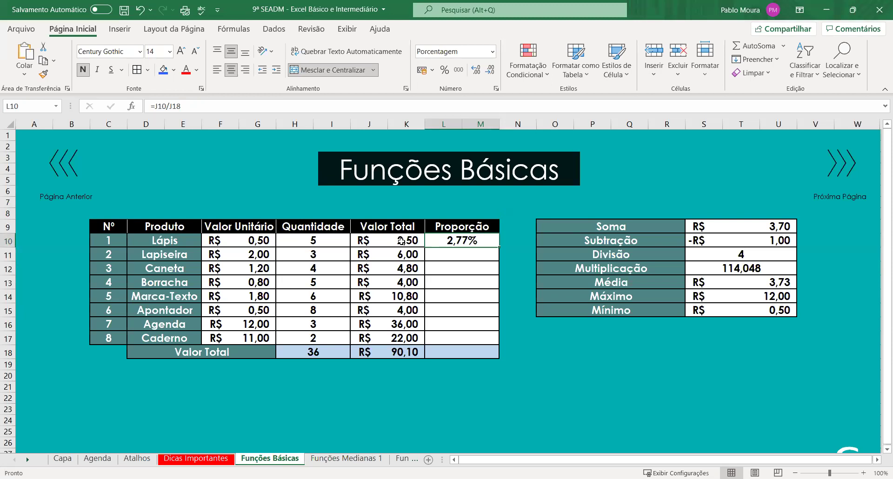
# - Inspect the J18 total formula and the still-empty proportion cell below L10
pyautogui.click(396, 352)
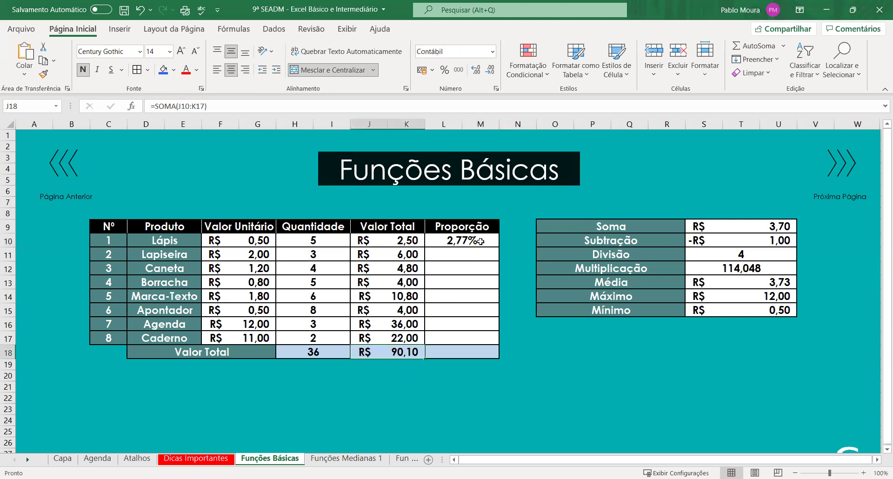
pyautogui.click(480, 241)
pyautogui.click(460, 255)
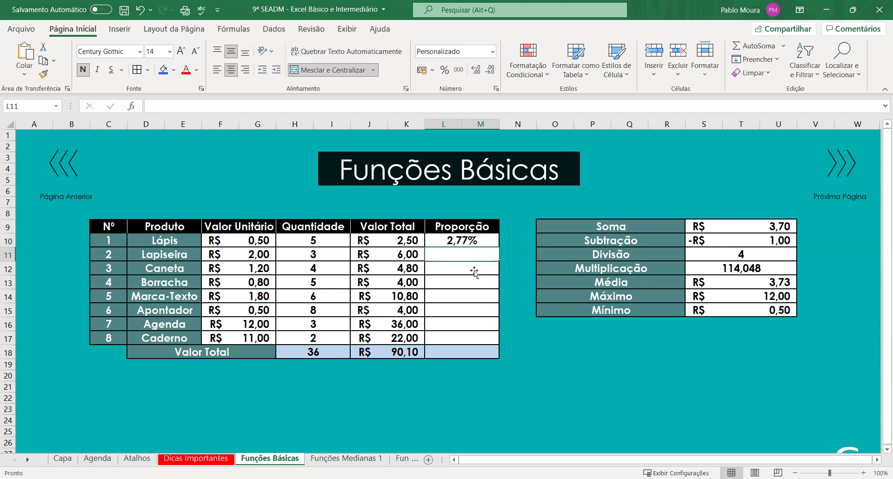
pyautogui.click(466, 247)
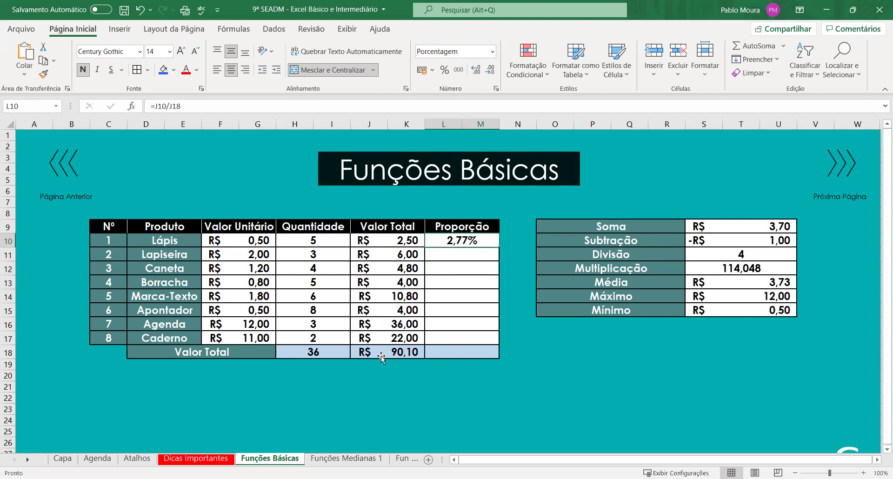
pyautogui.click(395, 349)
pyautogui.click(480, 237)
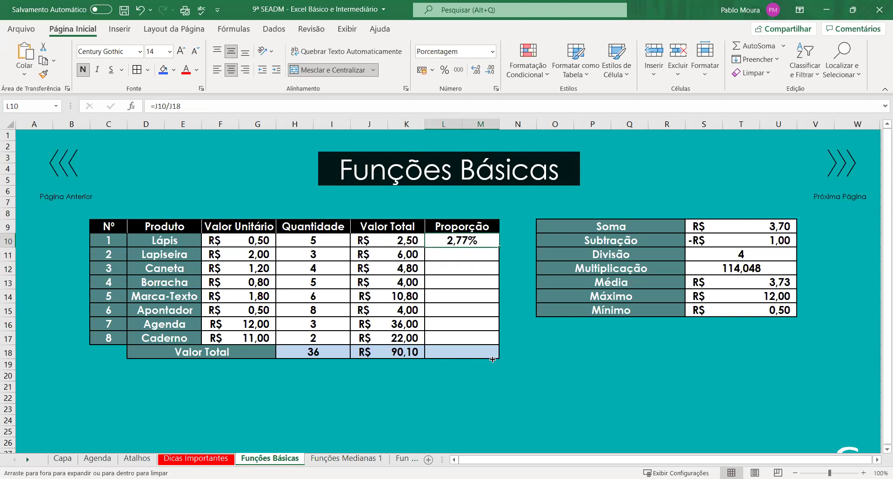
pyautogui.moveTo(498, 247); pyautogui.dragTo(497, 356)
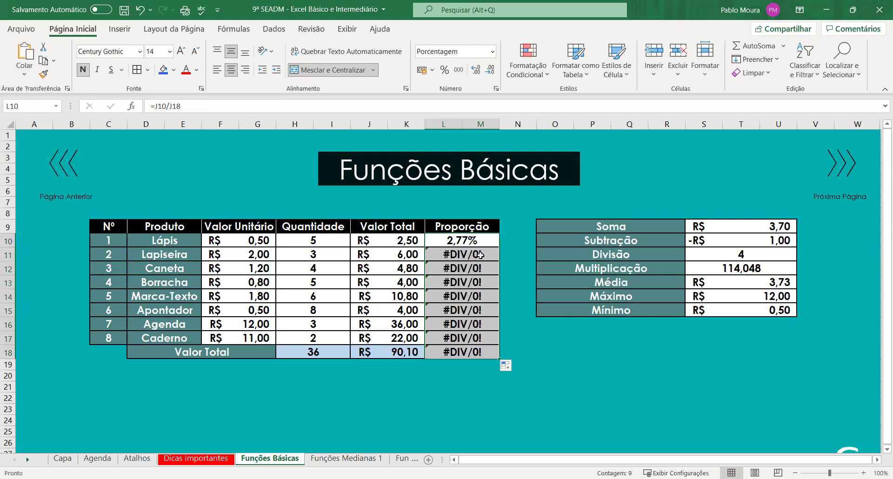
pyautogui.doubleClick(479, 255)
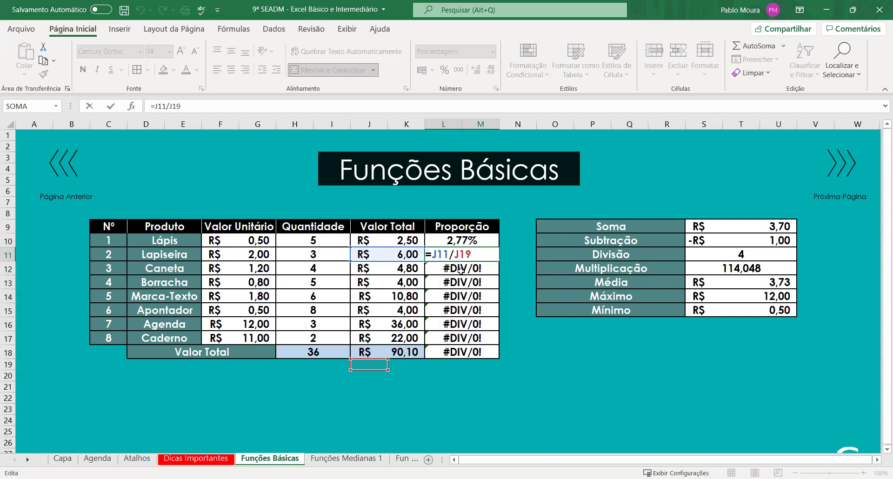
pyautogui.press('Return')
pyautogui.press('F2')
pyautogui.press('Return')
pyautogui.press('F2')
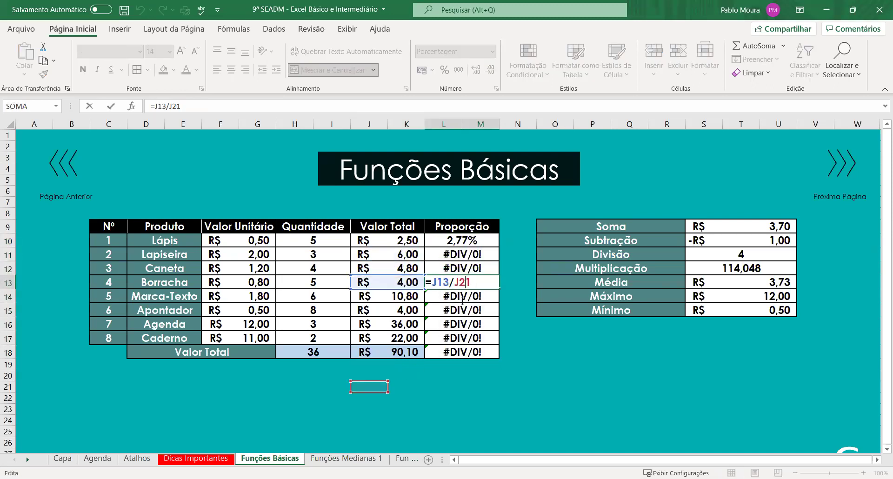
pyautogui.press('Return')
pyautogui.press('F2')
pyautogui.press('Return')
pyautogui.press('F2')
pyautogui.press('Return')
pyautogui.press('F2')
pyautogui.press('Return')
pyautogui.press('F2')
pyautogui.press('Return')
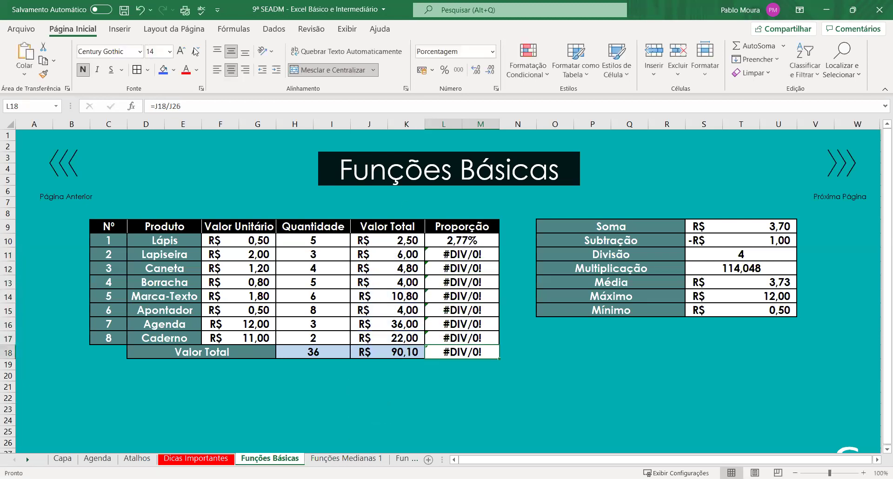
pyautogui.click(141, 13)
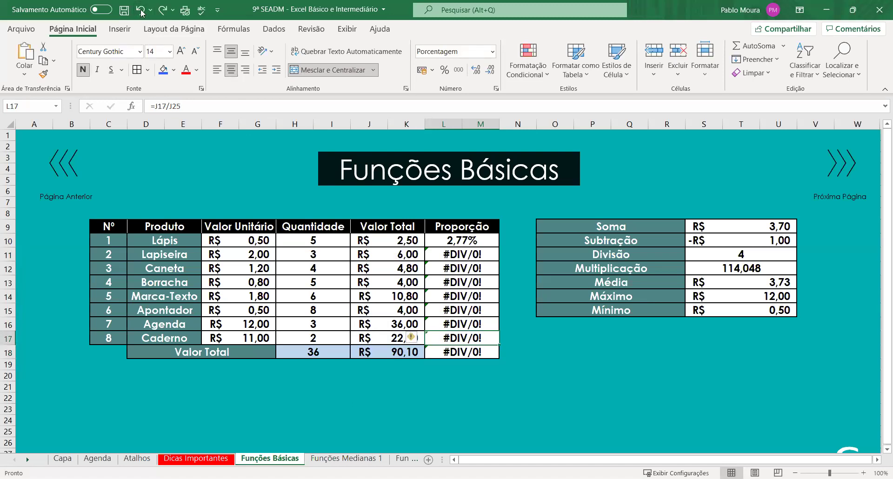
pyautogui.click(142, 12)
pyautogui.click(142, 12)
pyautogui.click(141, 13)
pyautogui.click(141, 12)
pyautogui.click(141, 12)
pyautogui.click(142, 13)
pyautogui.click(141, 12)
pyautogui.click(141, 12)
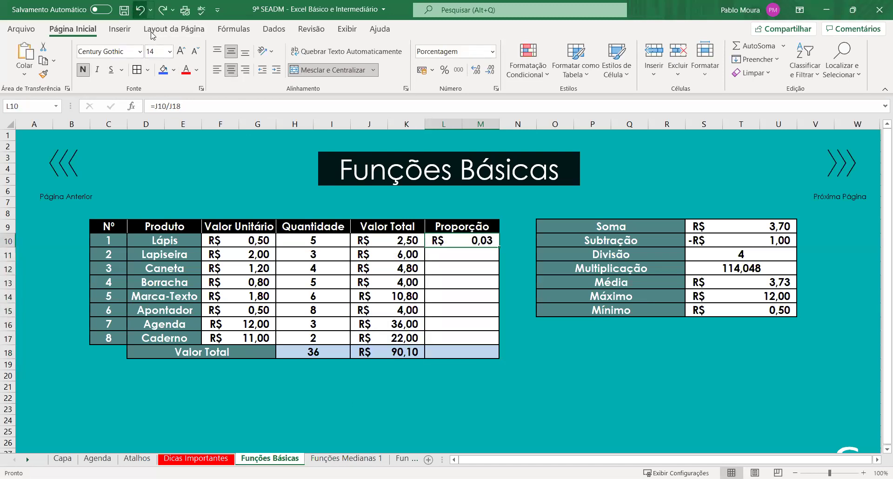
pyautogui.click(163, 10)
pyautogui.doubleClick(465, 240)
# - Make the divisor in L10's formula absolute, changing J18 to $J$18
pyautogui.doubleClick(465, 240)
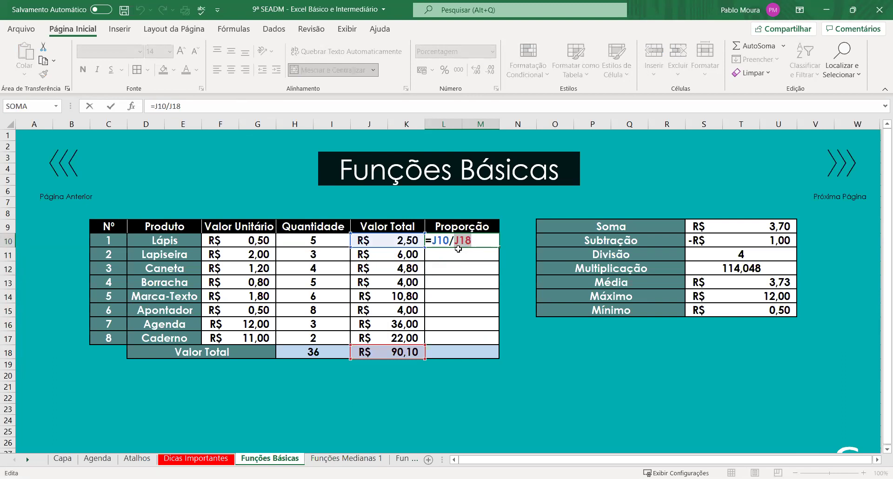
pyautogui.press('F4')
pyautogui.click(468, 240)
pyautogui.doubleClick(474, 240)
pyautogui.click(461, 241)
pyautogui.press('End')
pyautogui.press('Return')
# - Fill the L10 proportion formula down to L18, reaching 100,00% in the total row
pyautogui.click(496, 244)
pyautogui.moveTo(499, 246); pyautogui.dragTo(497, 362)
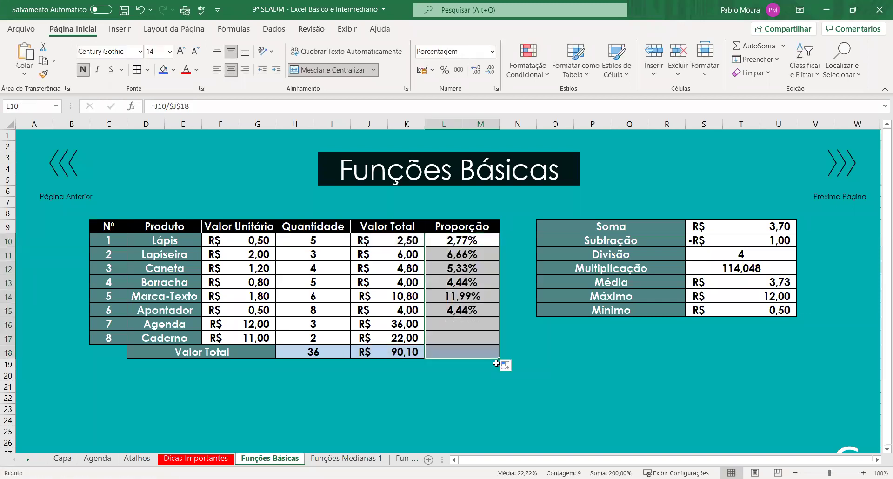
pyautogui.click(545, 346)
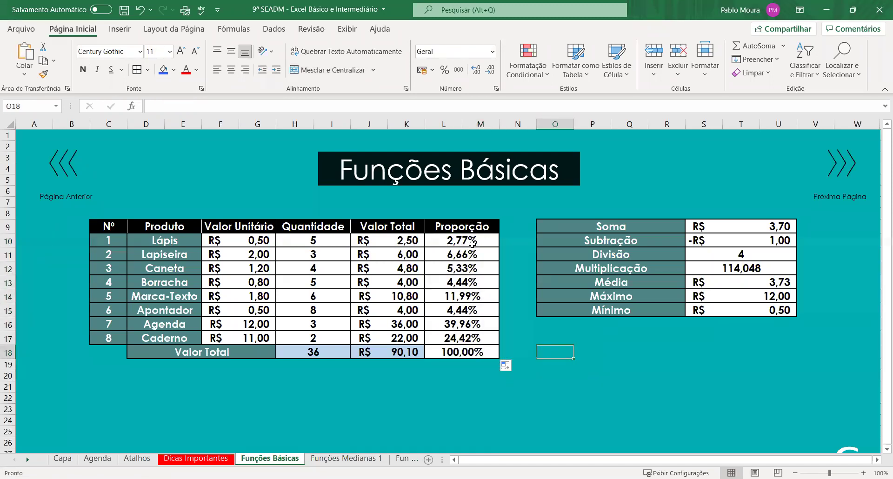
# - Review the copied proportion formulas and refill them with Preencher sem formatação
pyautogui.click(472, 241)
pyautogui.press('Down')
pyautogui.press('Down')
pyautogui.press('Down')
pyautogui.press('Down')
pyautogui.press('Down')
pyautogui.press('Down')
pyautogui.press('Down')
pyautogui.press('Down')
pyautogui.press('Left')
pyautogui.press('Right')
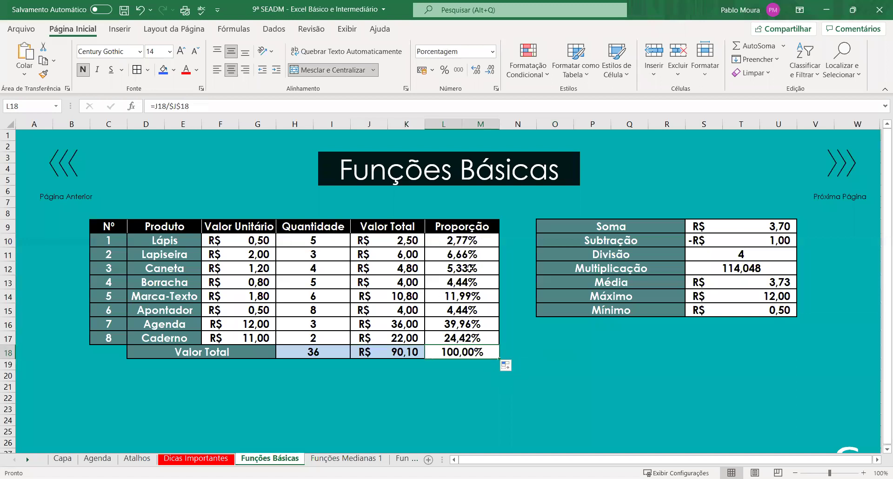
pyautogui.click(509, 365)
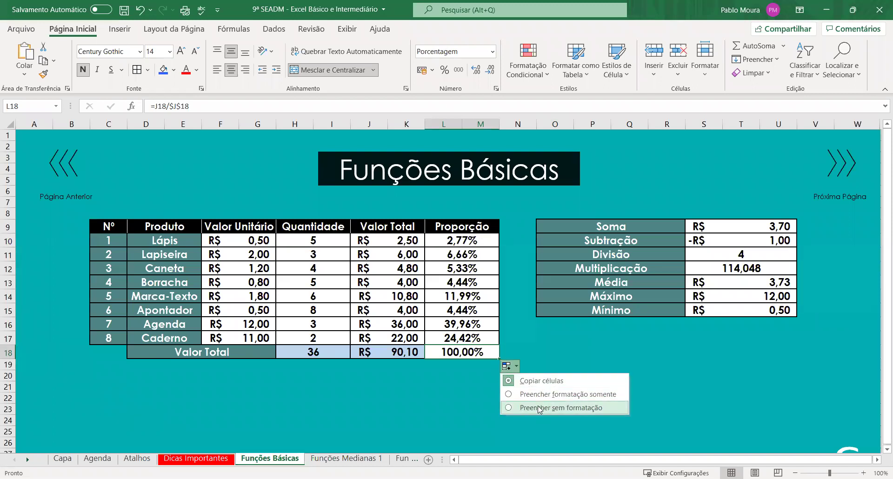
pyautogui.click(540, 407)
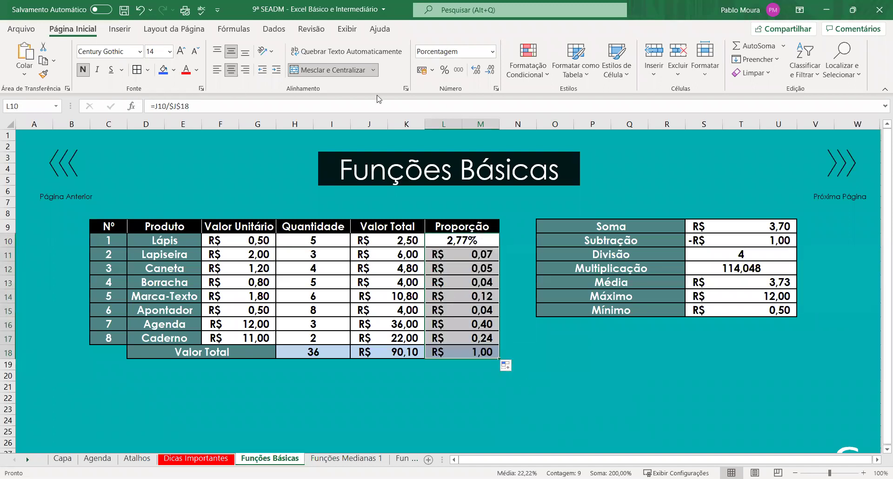
# - Apply Percent Style so proportions show whole percentages, from 3% up to 100%
pyautogui.click(445, 71)
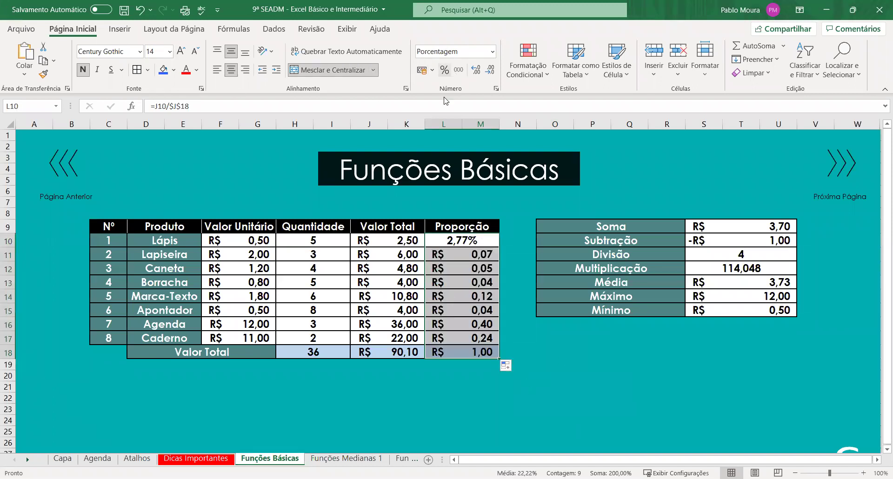
pyautogui.click(515, 353)
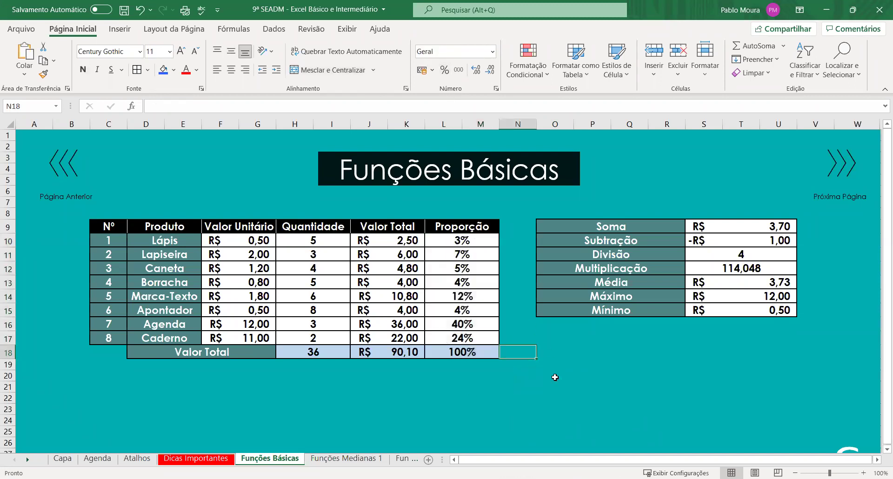
pyautogui.press('Right')
pyautogui.press('Right')
pyautogui.press('Down')
pyautogui.press('Down')
pyautogui.press('Down')
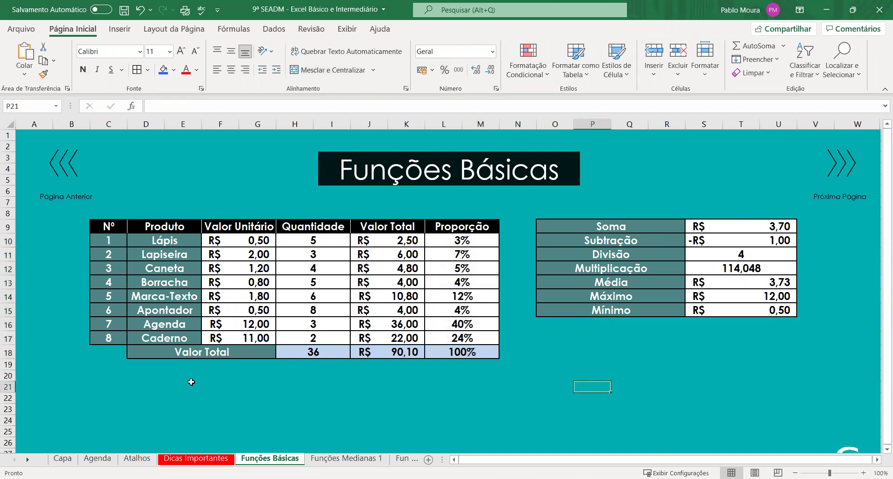
pyautogui.scroll(-1, 191, 382)
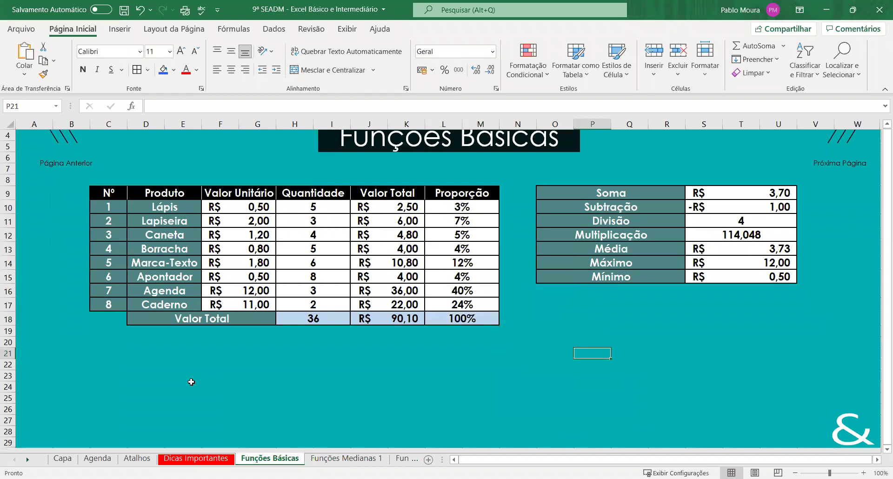
pyautogui.scroll(1, 191, 382)
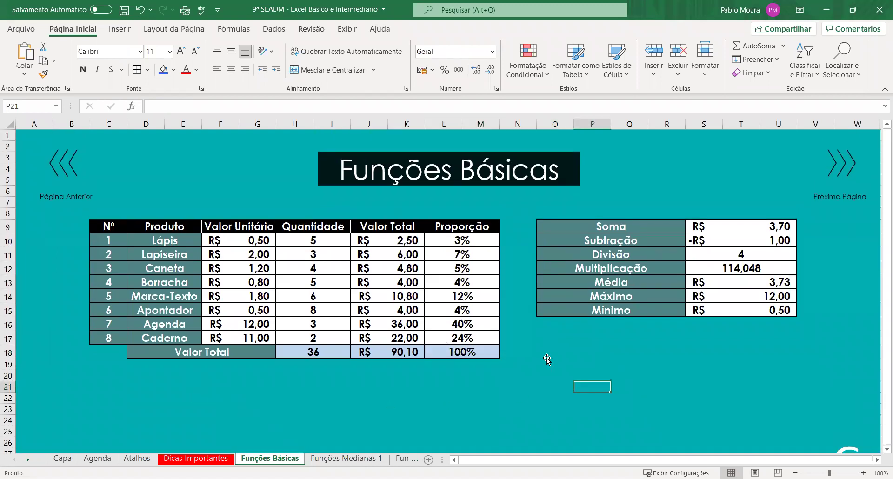
pyautogui.click(546, 356)
pyautogui.doubleClick(478, 242)
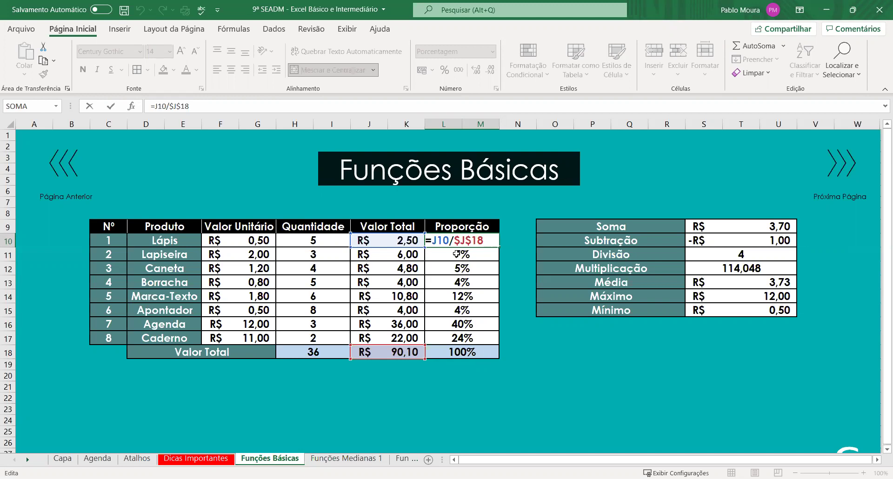
# - Delete the $J$18 divisor from Lápis's L10 formula, leaving =J10/
pyautogui.hotkey('ctrl', 'Return')
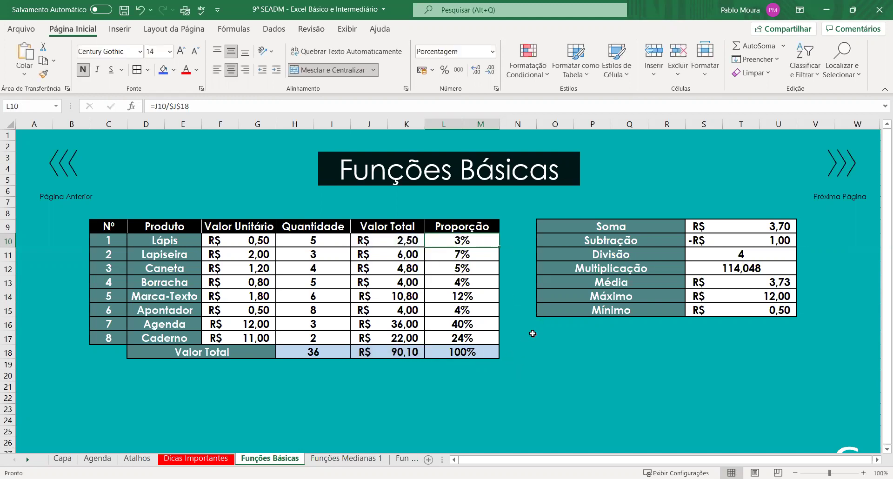
pyautogui.doubleClick(475, 242)
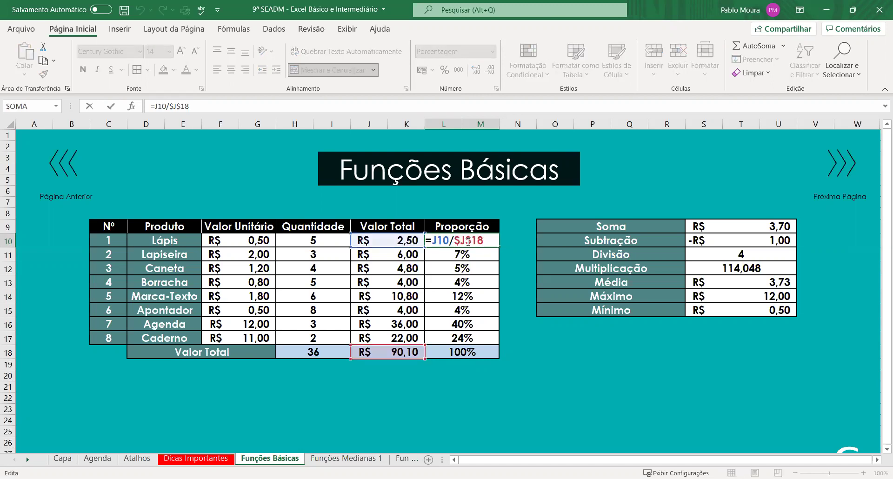
pyautogui.doubleClick(468, 241)
pyautogui.keyDown('shift'); pyautogui.click(456, 241); pyautogui.keyUp('shift')
pyautogui.press('BackSpace')
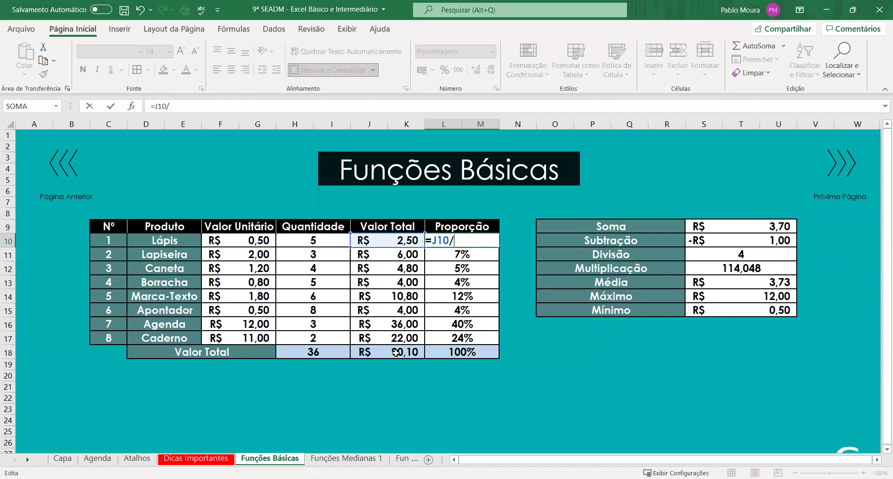
# - Test absolute references on J18 and J10 in L10, then cancel so =J10/$J$18 stays at 3%
pyautogui.click(396, 352)
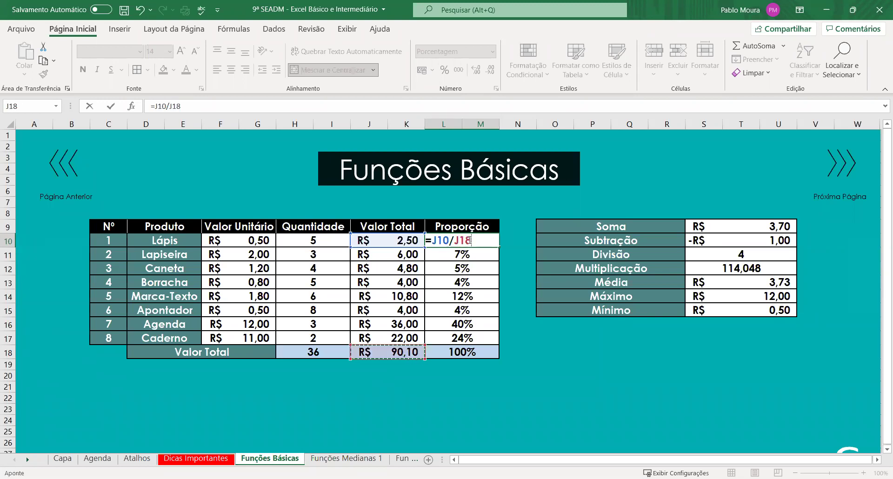
pyautogui.press('F4')
pyautogui.press('BackSpace')
pyautogui.press('BackSpace')
pyautogui.press('BackSpace')
pyautogui.press('BackSpace')
pyautogui.press('BackSpace')
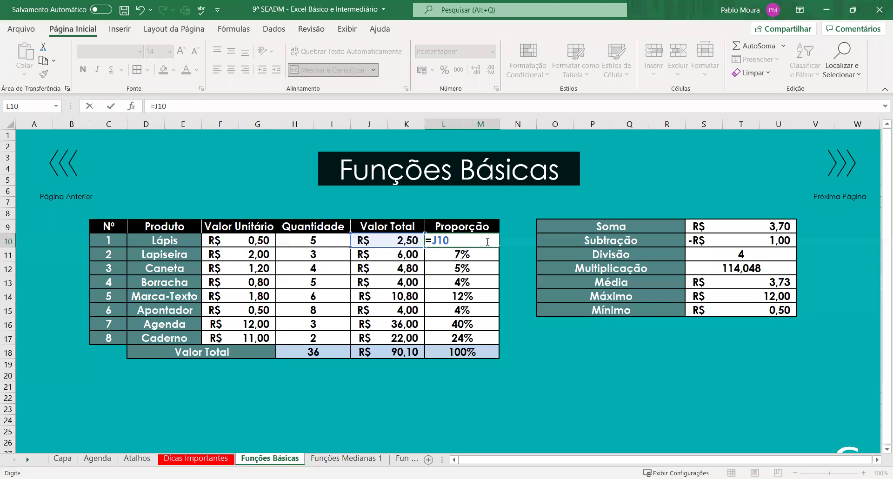
pyautogui.press('F4')
pyautogui.press('Escape')
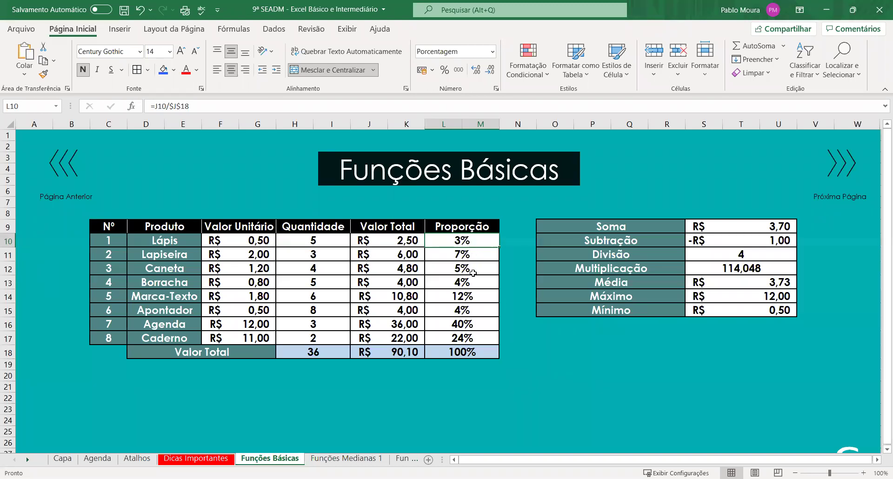
pyautogui.hotkey('shift', 'Down')
pyautogui.hotkey('shift', 'Down')
pyautogui.hotkey('shift', 'Down')
pyautogui.hotkey('shift', 'Down')
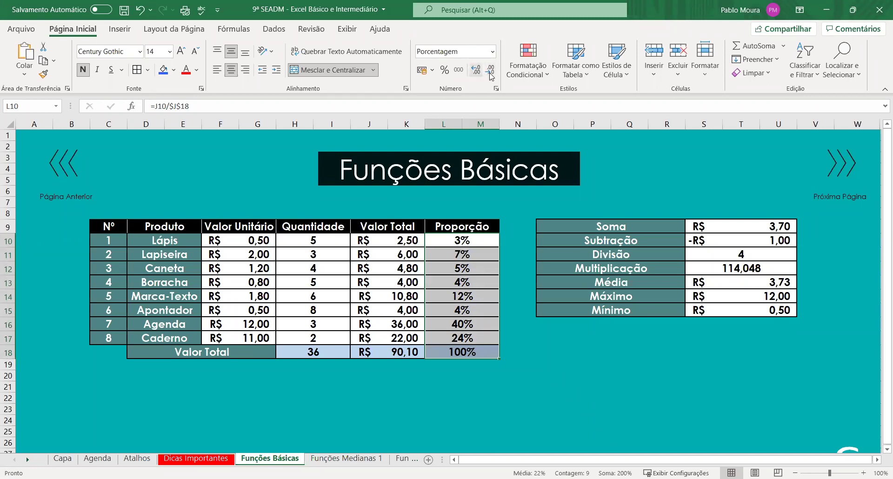
pyautogui.click(477, 71)
pyautogui.click(477, 72)
pyautogui.click(478, 73)
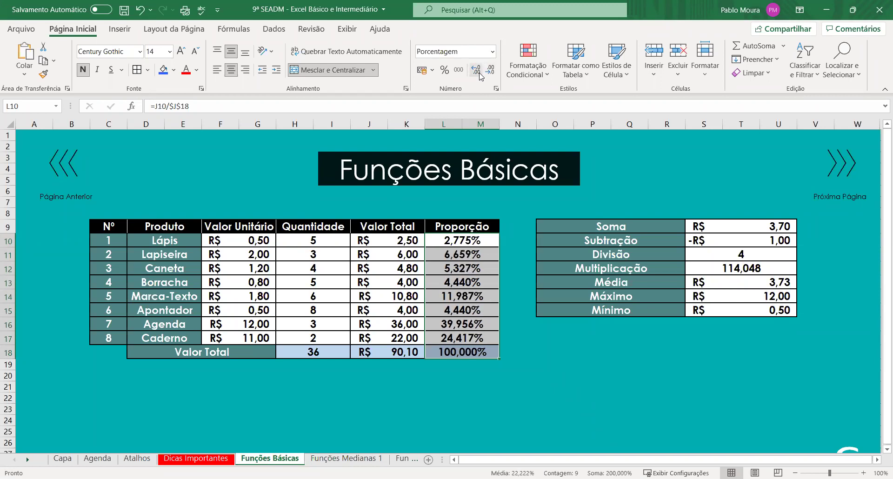
pyautogui.click(476, 71)
pyautogui.click(479, 74)
pyautogui.click(479, 74)
pyautogui.click(479, 74)
pyautogui.click(479, 73)
pyautogui.click(491, 75)
pyautogui.click(490, 77)
pyautogui.click(490, 76)
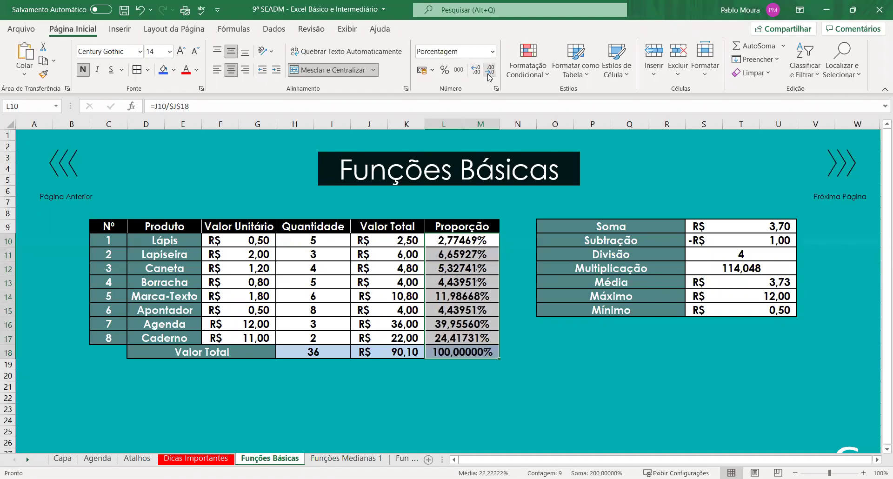
pyautogui.click(489, 77)
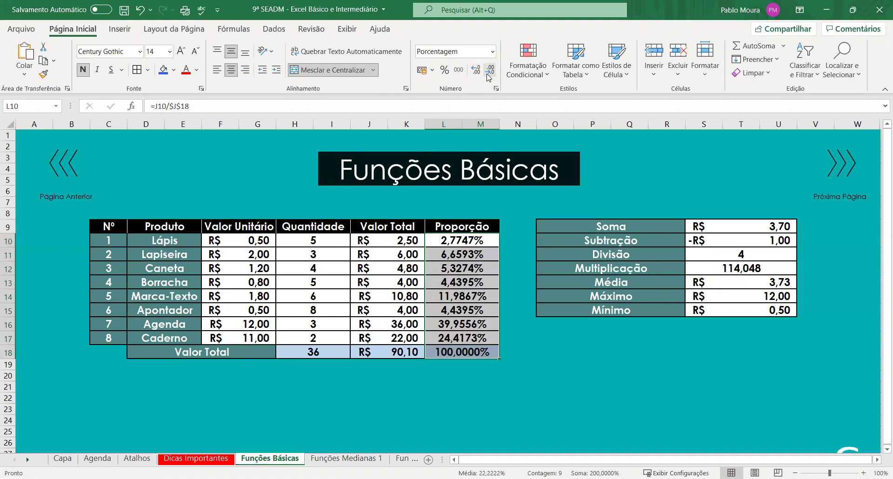
pyautogui.click(488, 77)
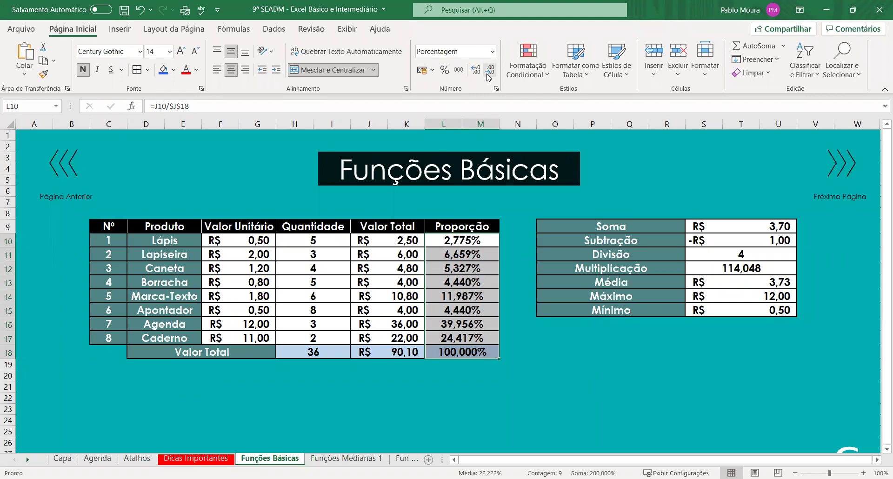
pyautogui.click(488, 77)
pyautogui.click(488, 77)
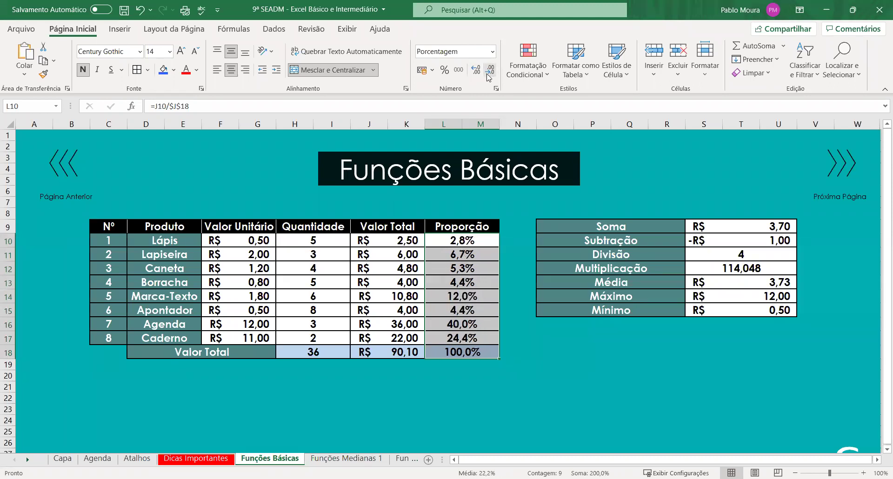
pyautogui.click(488, 77)
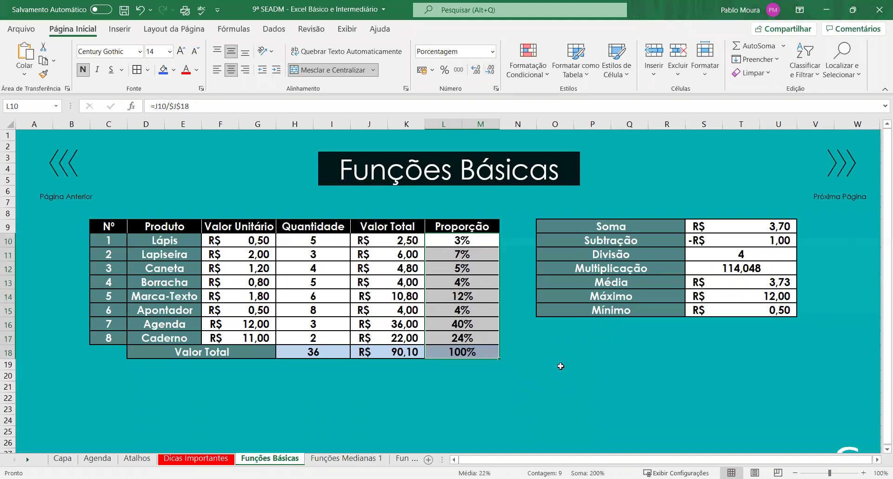
pyautogui.click(518, 351)
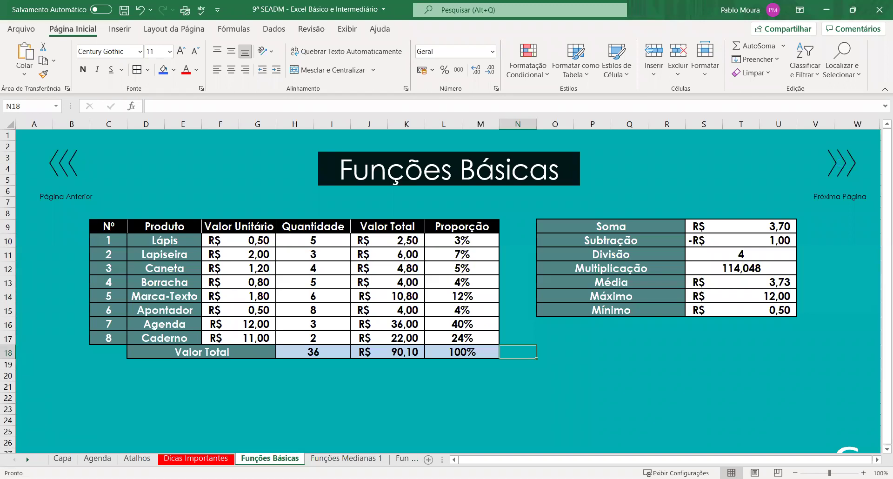
# - Switch to the Funções Medianas 1 sheet, scroll over its empty SOMASE tables, and edit O9
pyautogui.click(338, 459)
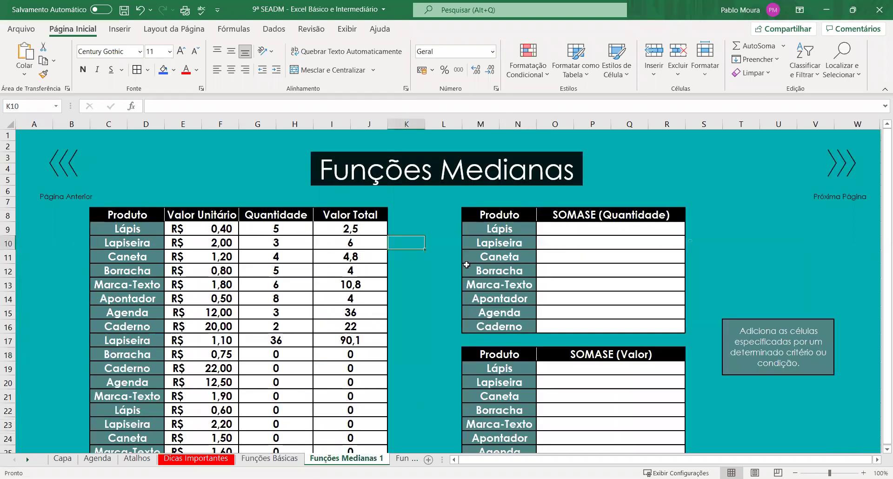
pyautogui.click(702, 168)
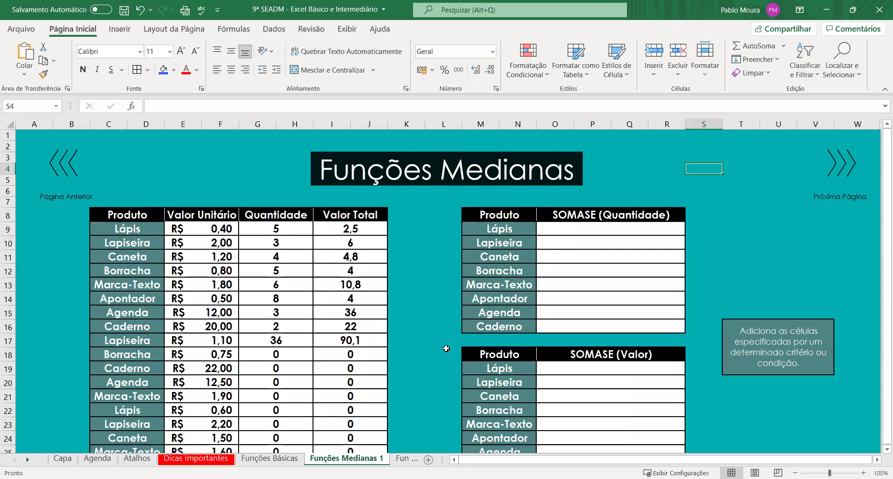
pyautogui.click(725, 243)
pyautogui.scroll(-1, 713, 259)
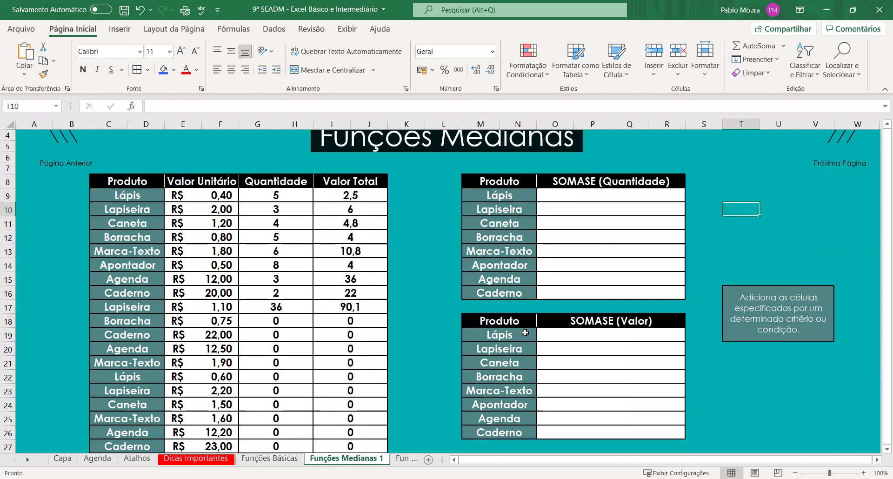
pyautogui.scroll(-1, 710, 263)
pyautogui.scroll(1, 709, 263)
pyautogui.doubleClick(643, 194)
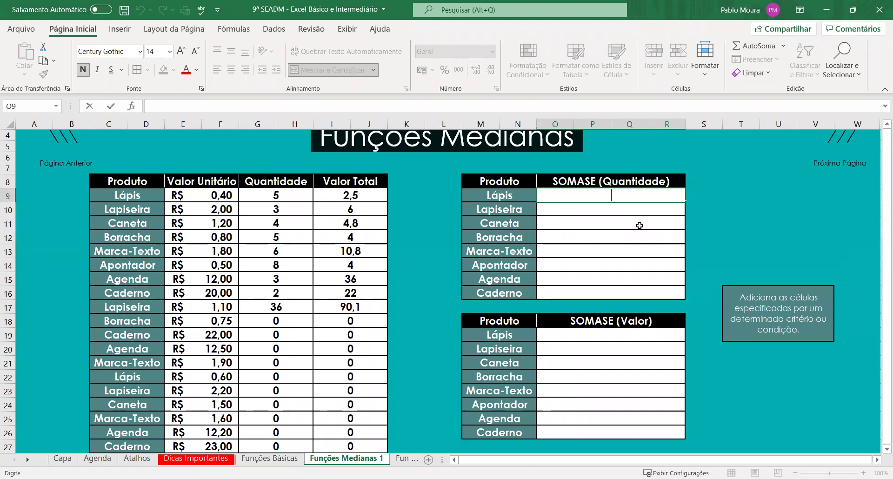
# - Leave an unfinished =soma in O9 and fill the G9:G17 quantities down to row 47
pyautogui.write('=')
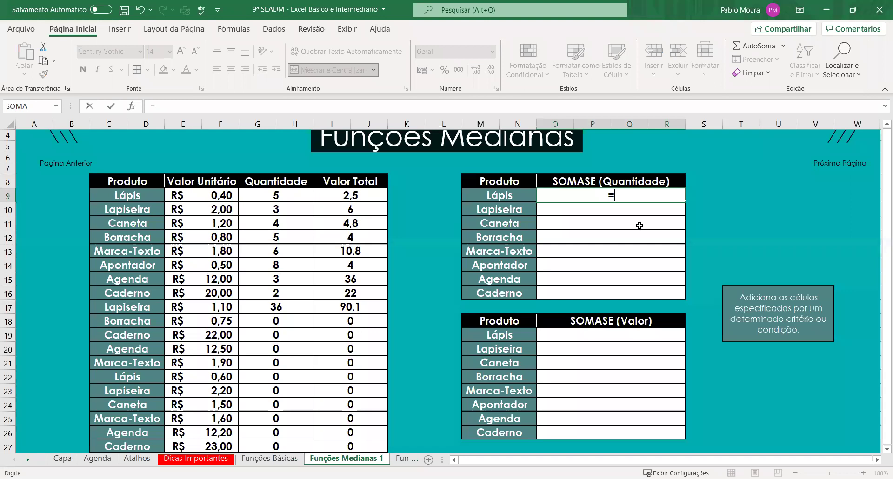
pyautogui.write('soma')
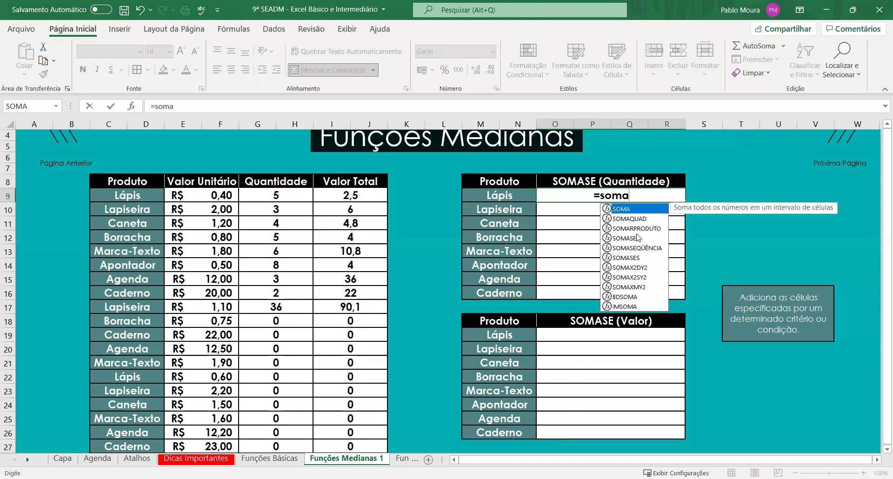
pyautogui.click(421, 241)
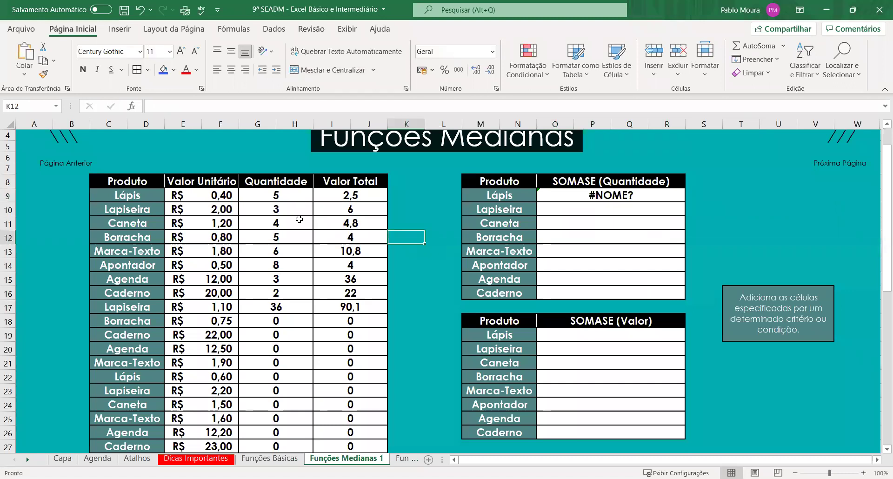
pyautogui.moveTo(276, 194)
pyautogui.mouseDown()
pyautogui.moveTo(298, 307)
pyautogui.moveTo(296, 385)
pyautogui.mouseUp()
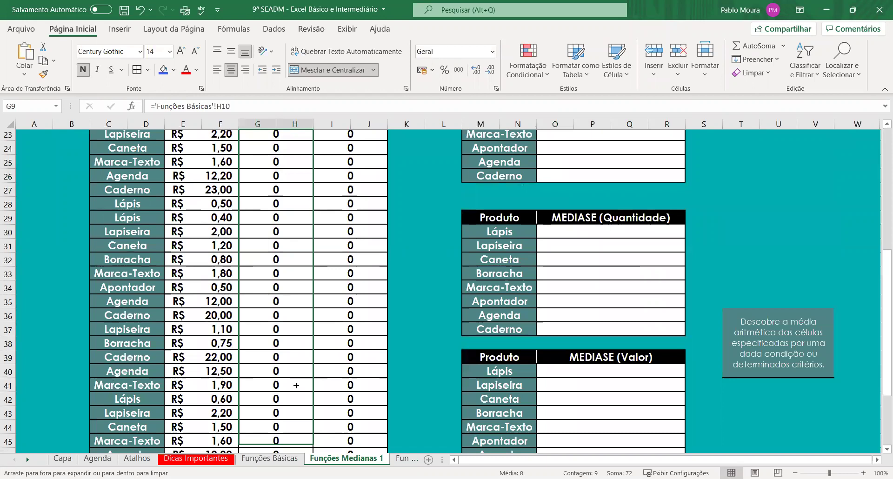
pyautogui.moveTo(297, 385); pyautogui.dragTo(296, 374)
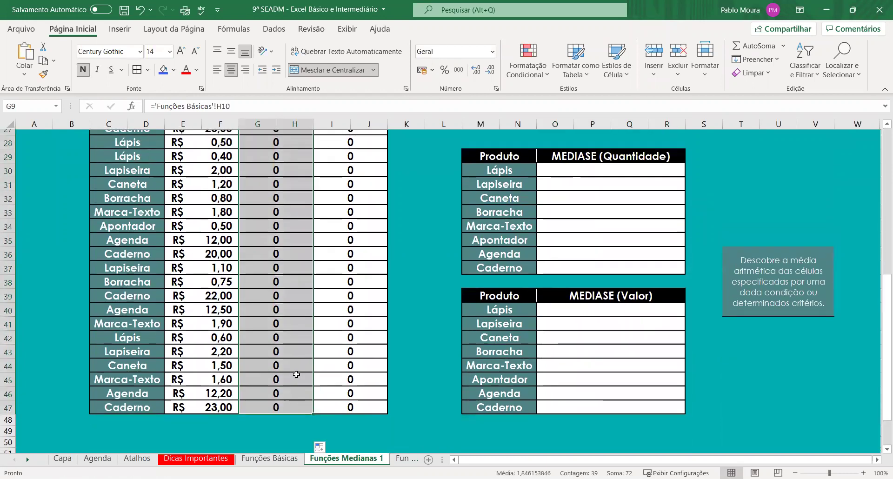
pyautogui.scroll(1, 296, 374)
pyautogui.click(325, 444)
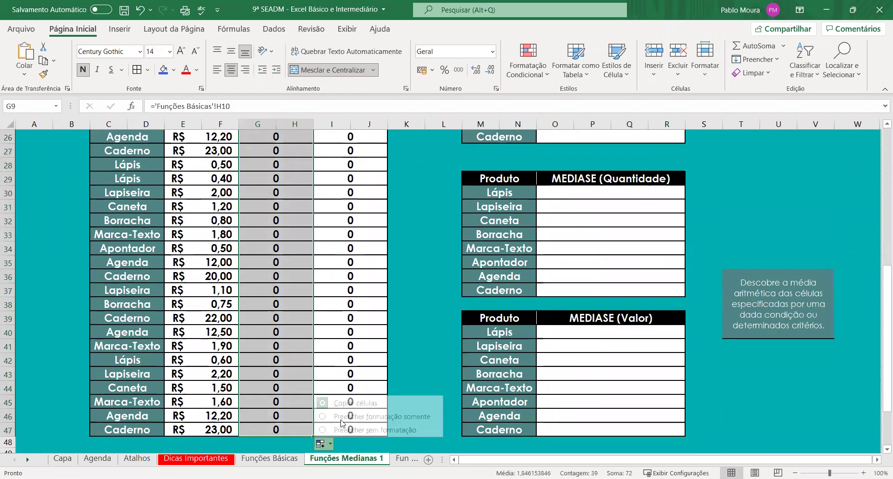
pyautogui.scroll(5, 300, 396)
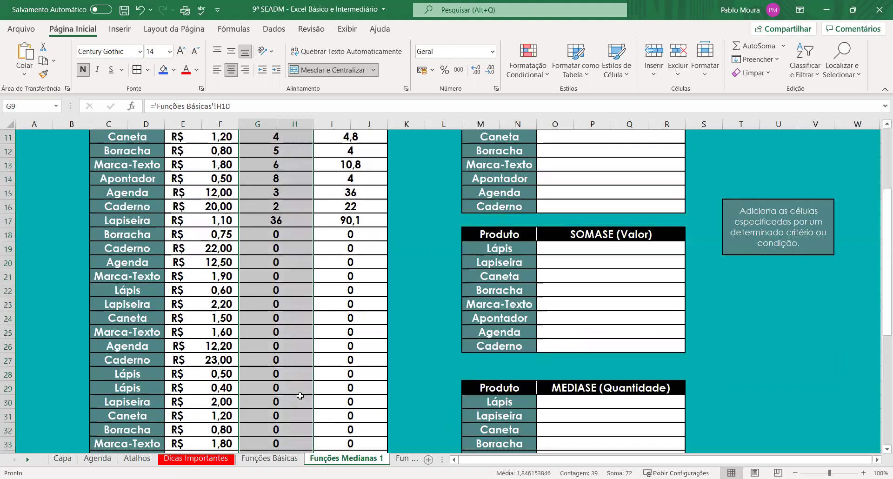
pyautogui.scroll(-5, 300, 396)
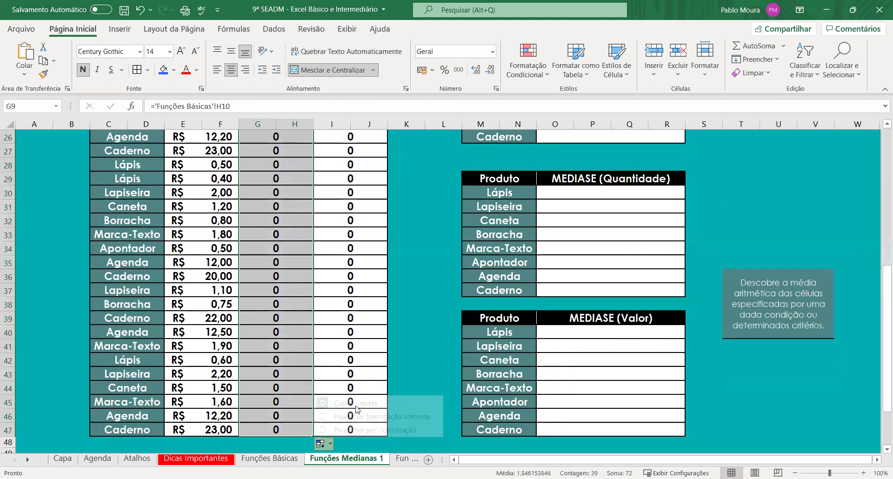
pyautogui.click(428, 320)
pyautogui.scroll(4, 286, 313)
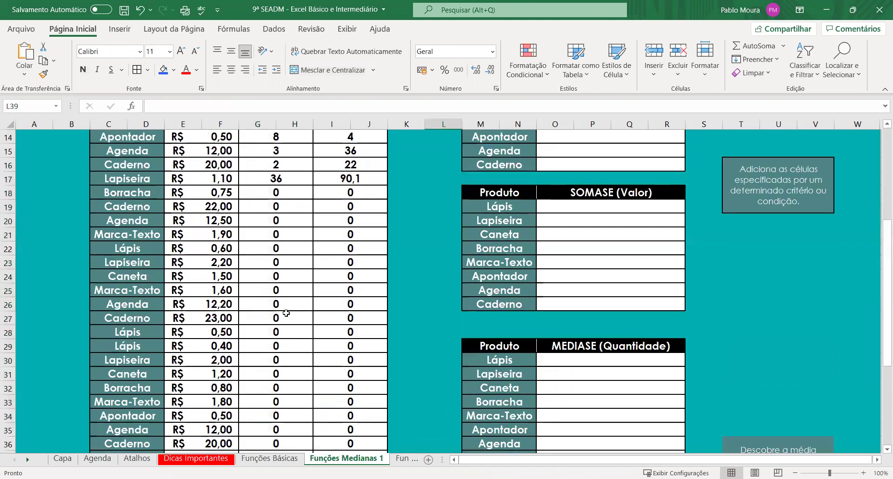
pyautogui.scroll(3, 286, 313)
# - Clear the copied quantities from row 18 down, then enter 12 in G18 and 31 in G19
pyautogui.doubleClick(293, 322)
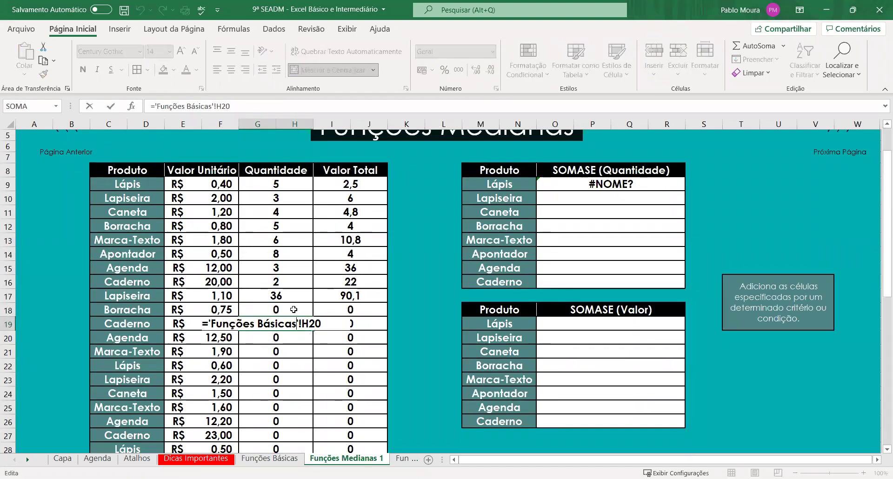
pyautogui.moveTo(293, 309); pyautogui.dragTo(295, 449)
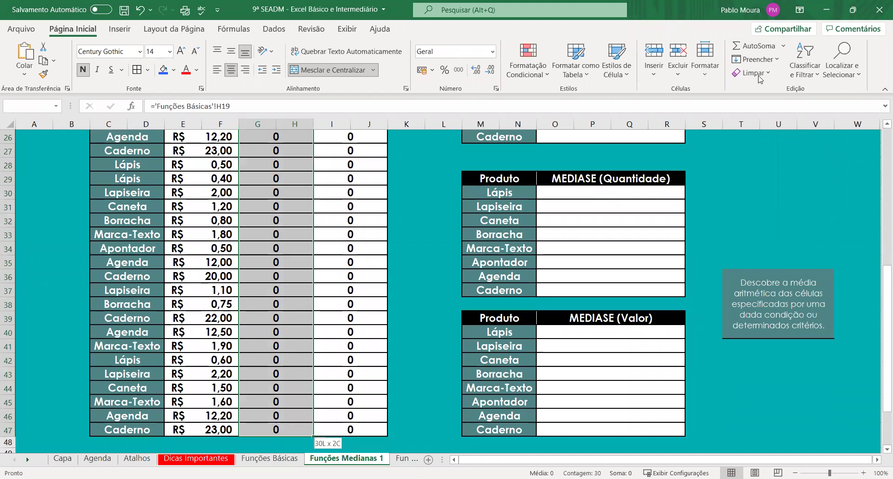
pyautogui.press('Delete')
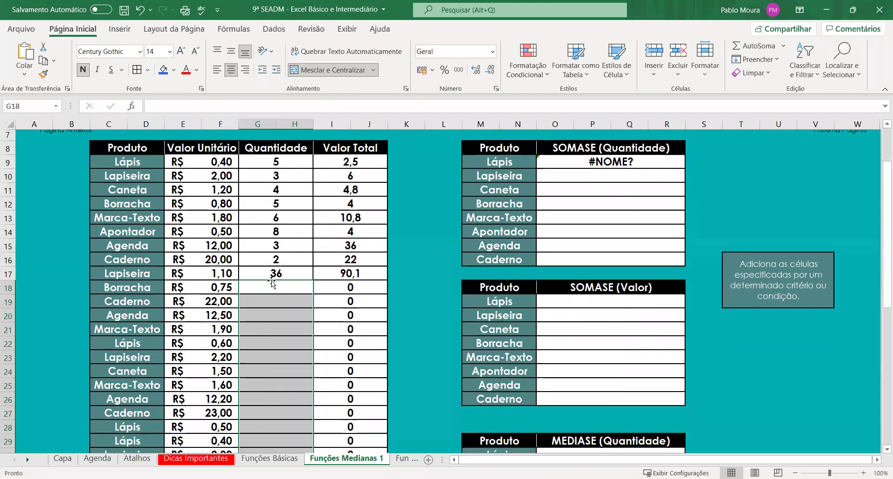
pyautogui.doubleClick(284, 288)
pyautogui.write('12')
pyautogui.press('Return')
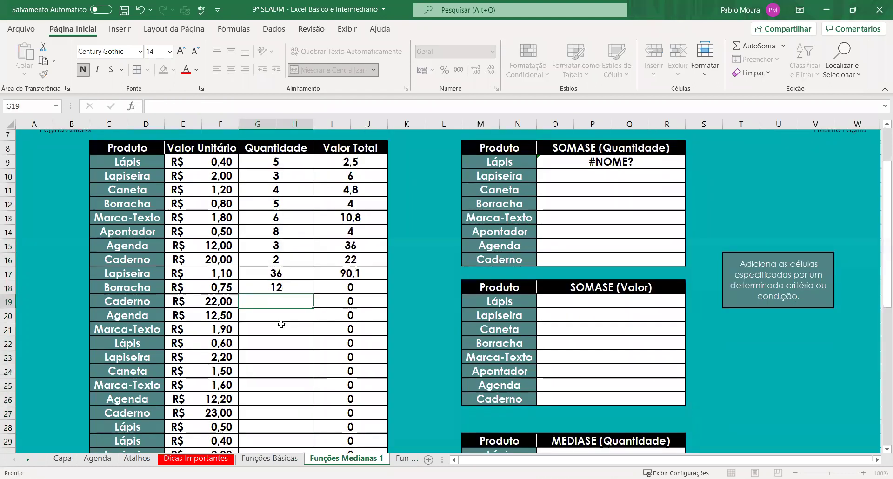
pyautogui.write('312')
pyautogui.press('Return')
pyautogui.press('Return')
pyautogui.doubleClick(295, 303)
pyautogui.press('BackSpace')
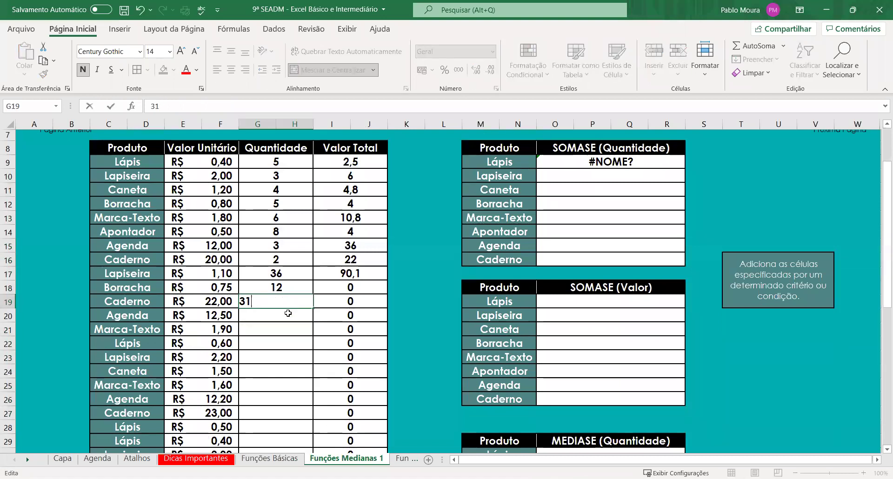
pyautogui.press('Return')
# - Enter the next quantities 21, 45 and 2 in the Quantidade column
pyautogui.write('21')
pyautogui.press('Return')
pyautogui.press('Return')
pyautogui.write('4')
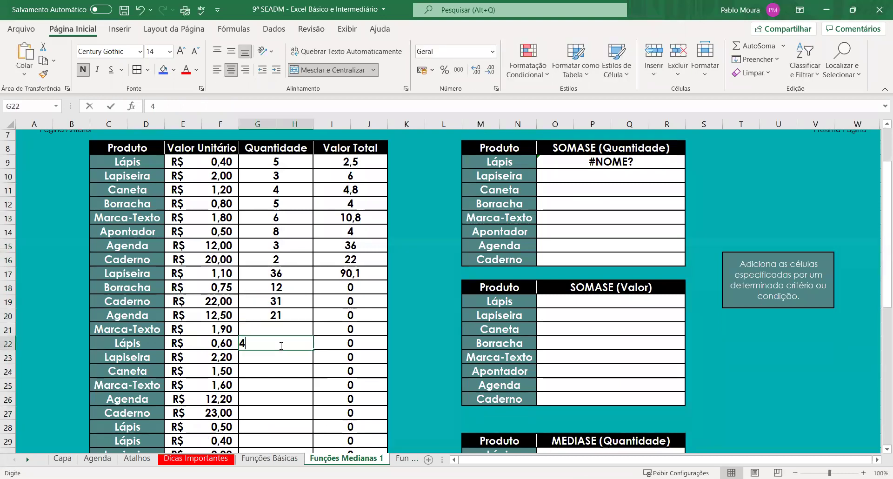
pyautogui.write('5')
pyautogui.click(284, 334)
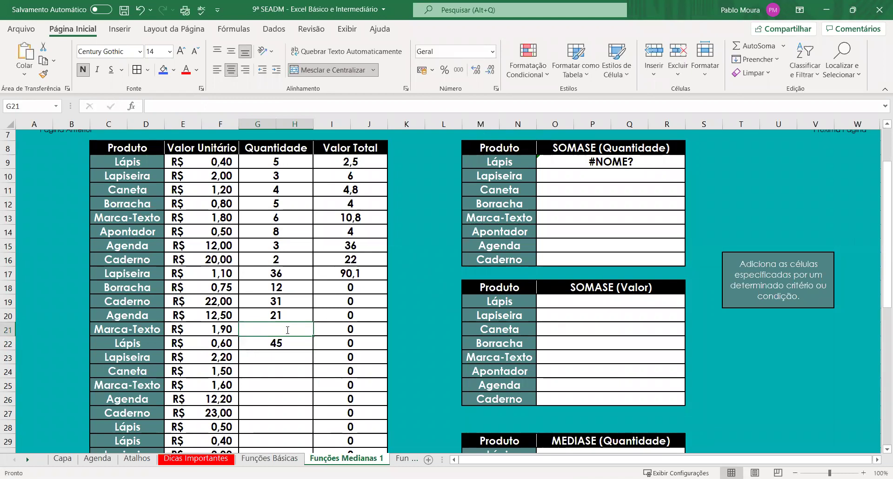
pyautogui.write('2')
pyautogui.press('Return')
# - Check the G17 formula, then enter quantities 2 and 3 in G23 and G24
pyautogui.doubleClick(286, 273)
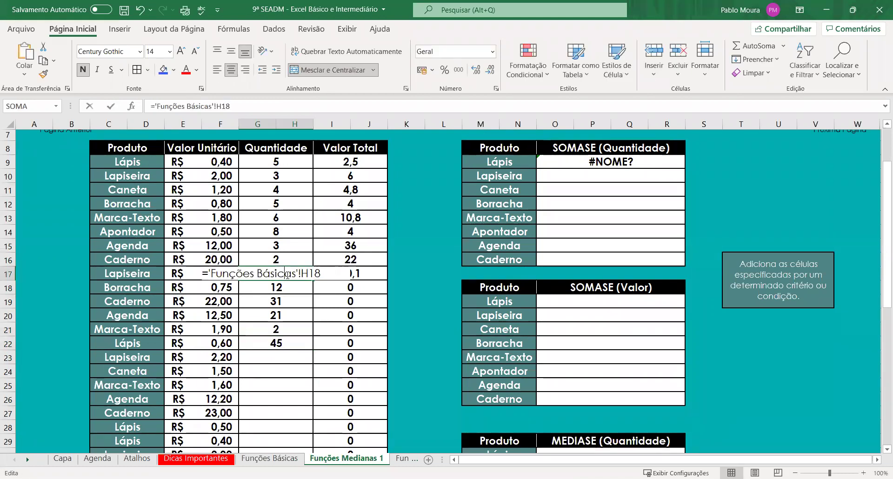
pyautogui.press('Escape')
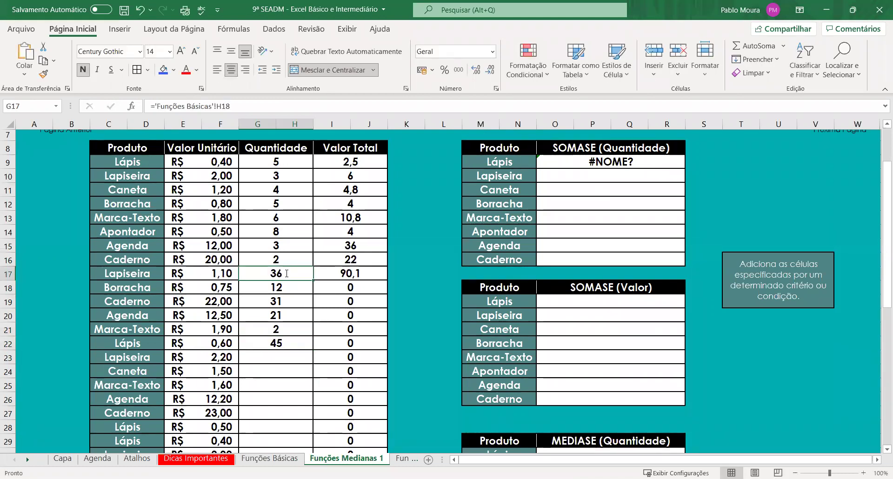
pyautogui.doubleClick(286, 273)
pyautogui.click(286, 298)
pyautogui.scroll(-1, 284, 350)
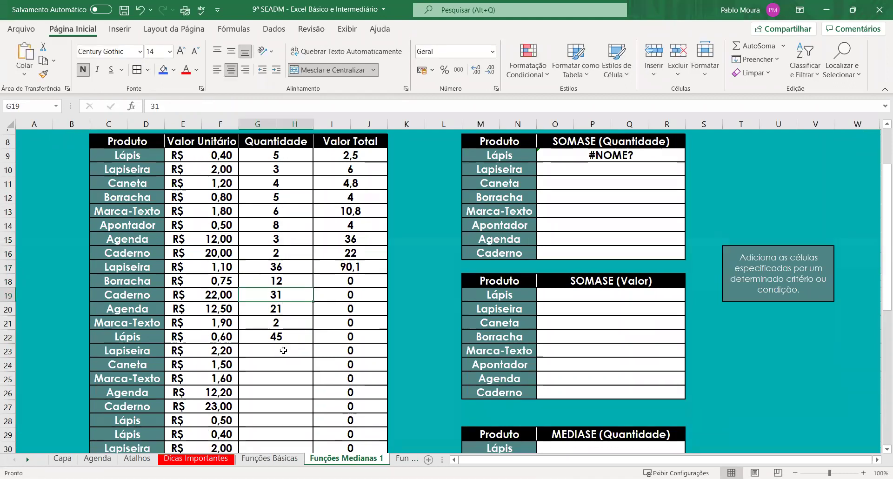
pyautogui.scroll(-1, 283, 350)
pyautogui.click(283, 316)
pyautogui.write('2')
pyautogui.press('Return')
pyautogui.write('3')
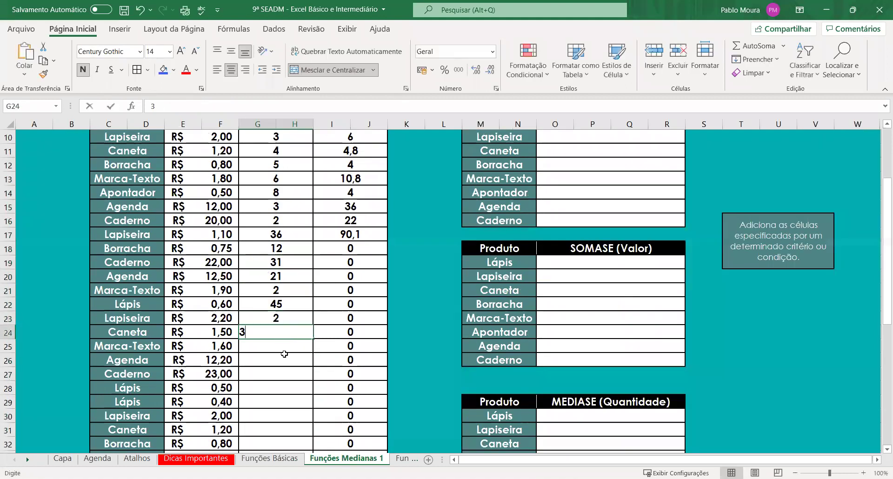
# - Fill G17:G24 down to row 47 using Copy Cells so the quantities repeat
pyautogui.scroll(-2, 284, 354)
pyautogui.moveTo(276, 137); pyautogui.dragTo(276, 193)
pyautogui.moveTo(303, 255); pyautogui.dragTo(313, 267)
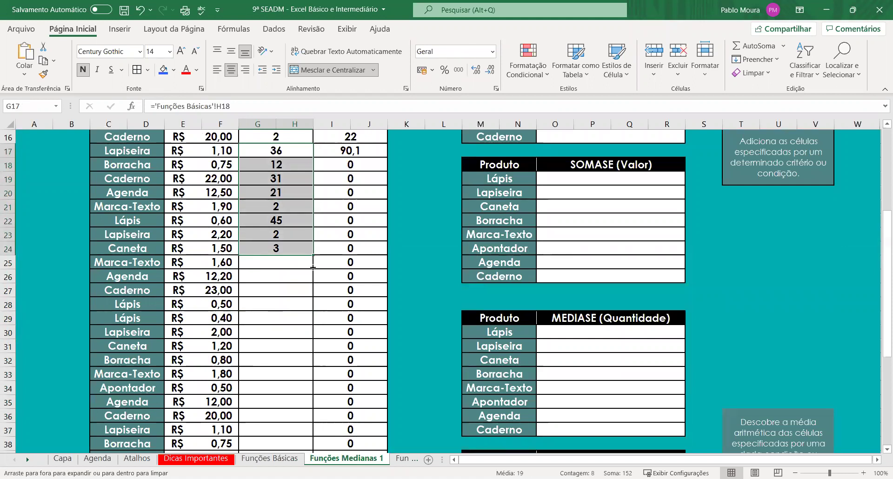
pyautogui.moveTo(435, 270); pyautogui.dragTo(422, 446)
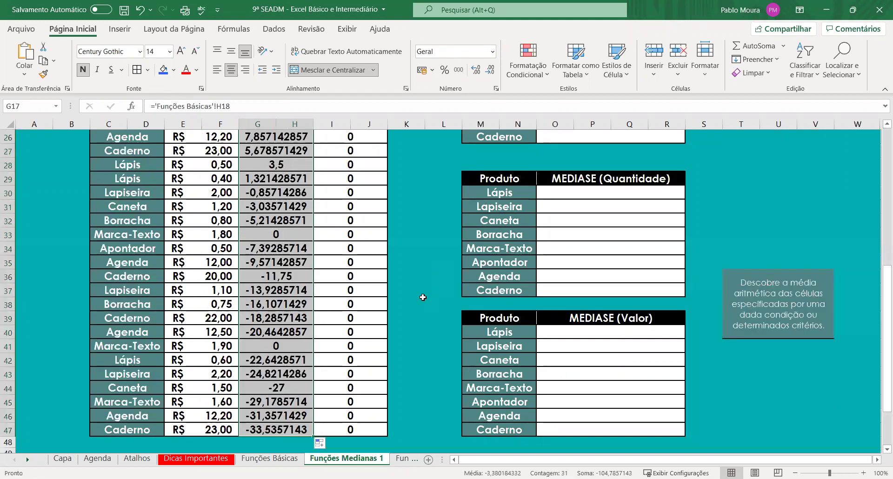
pyautogui.scroll(4, 422, 297)
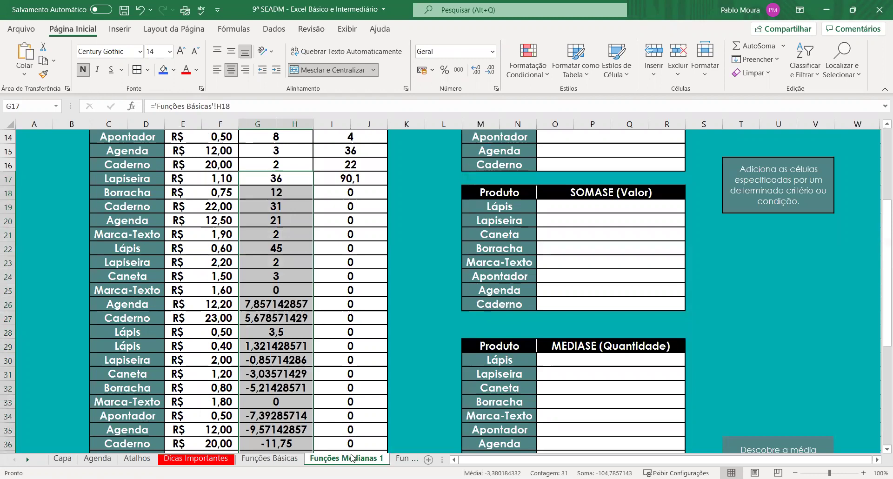
pyautogui.scroll(-4, 321, 376)
pyautogui.scroll(-3, 321, 349)
pyautogui.click(321, 316)
pyautogui.click(354, 372)
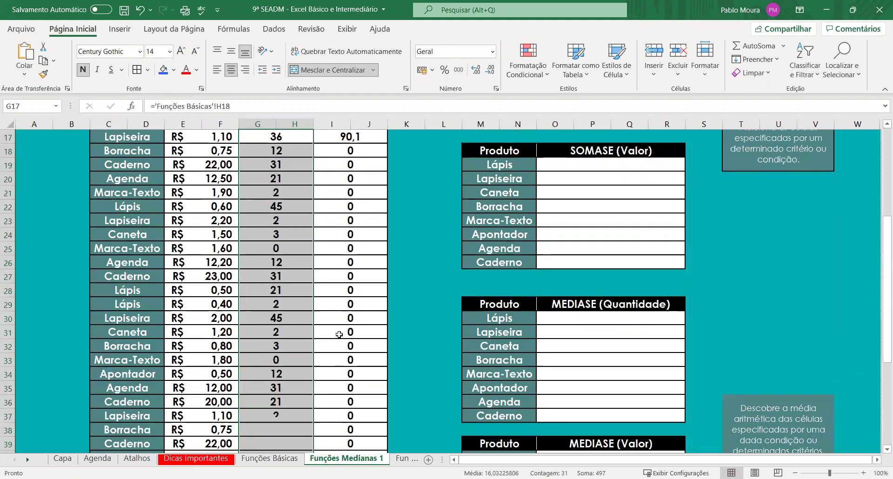
pyautogui.scroll(5, 484, 346)
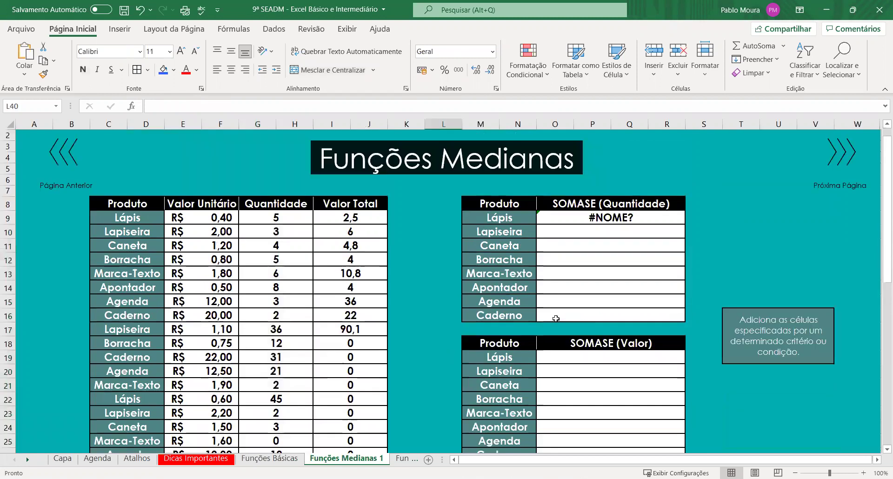
# - Start a =SOMASE( formula in O9 by accepting SOMASE from the autocomplete list
pyautogui.click(622, 221)
pyautogui.write('=somass')
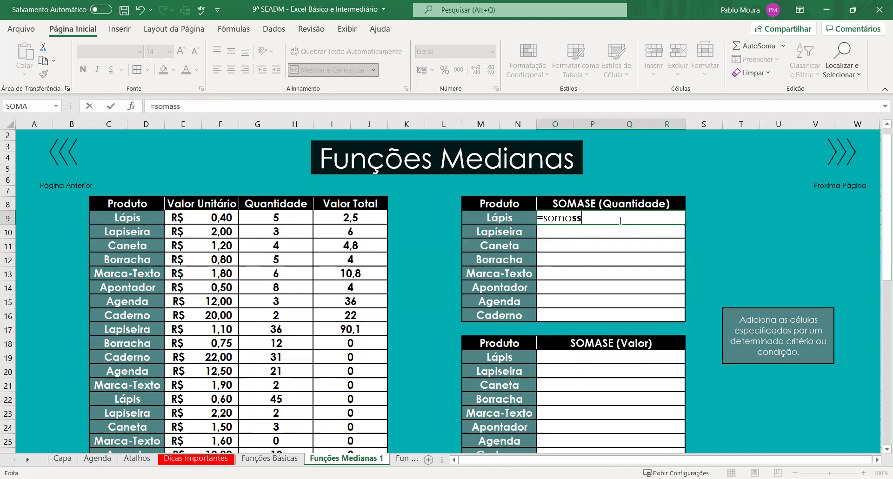
pyautogui.press('BackSpace')
pyautogui.press('Tab')
pyautogui.scroll(1, 437, 254)
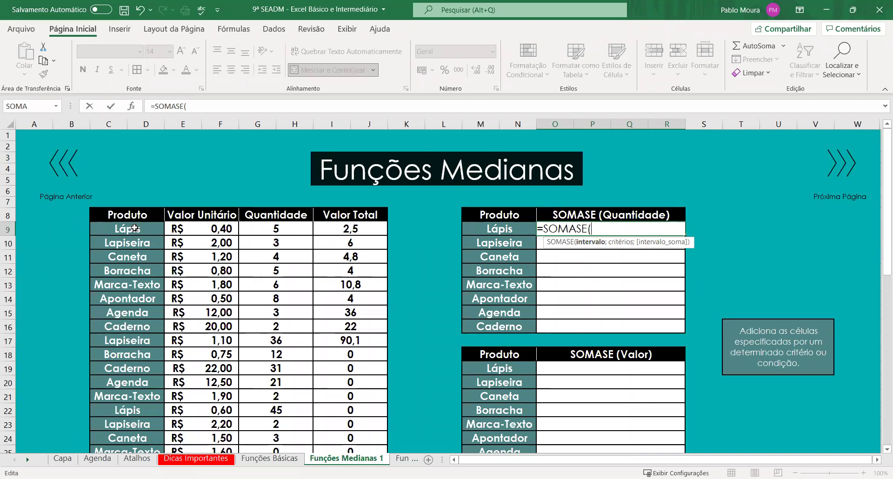
# - Complete O9 as =SOMASE(C9:D47;M9;G9:H47) so the Lápis quantity total shows 85
pyautogui.click(135, 228)
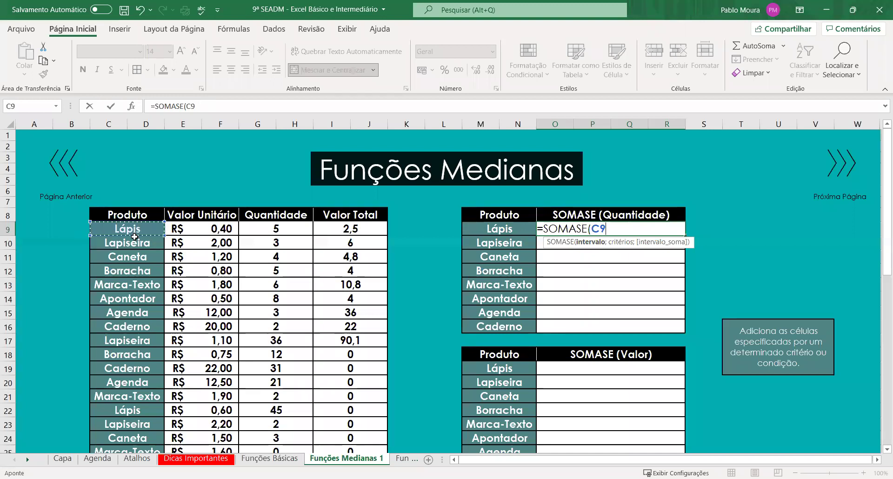
pyautogui.moveTo(134, 237); pyautogui.dragTo(162, 452)
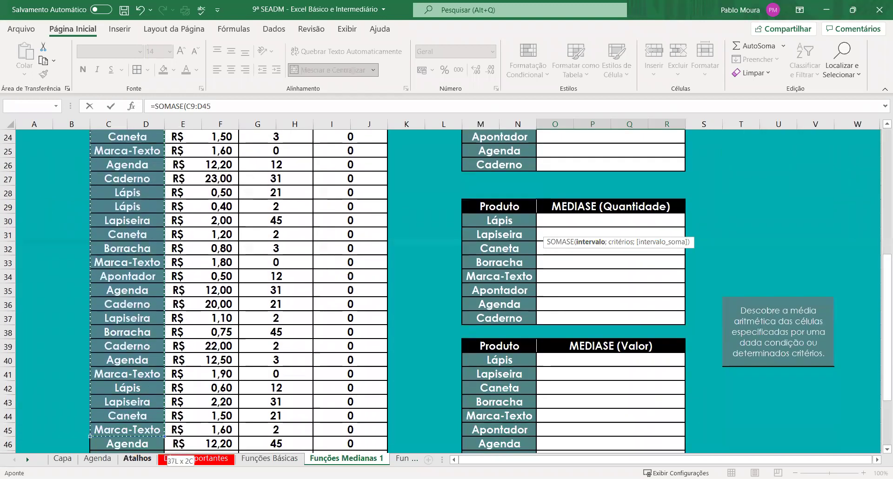
pyautogui.moveTo(163, 452); pyautogui.dragTo(163, 450)
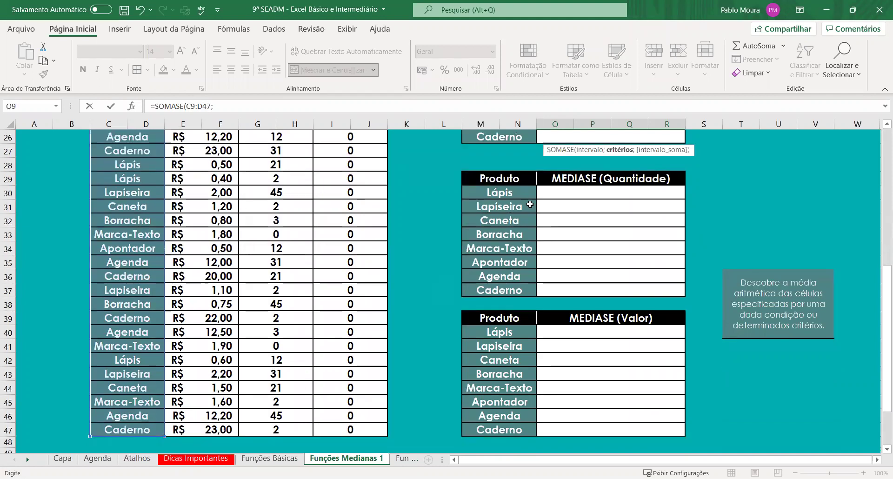
pyautogui.write(';')
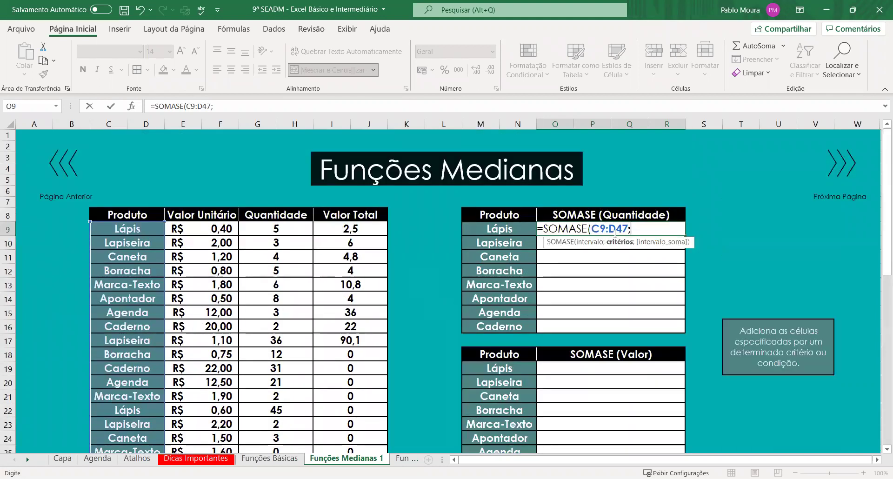
pyautogui.click(496, 230)
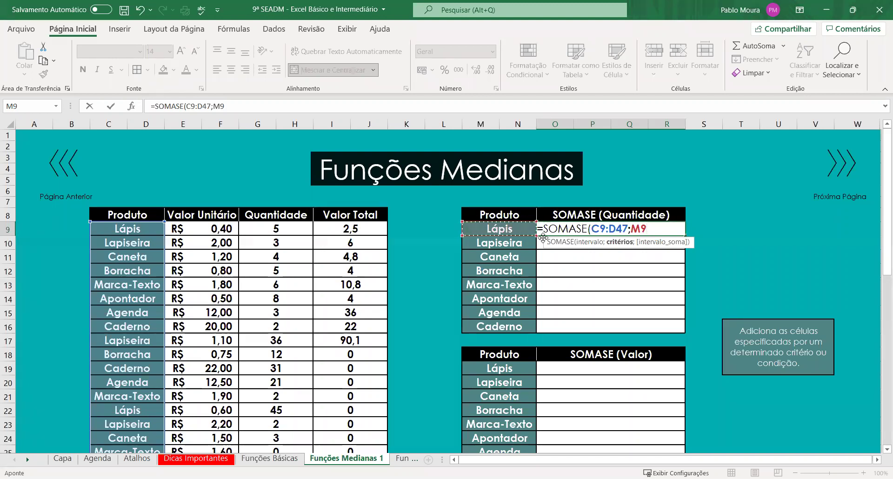
pyautogui.write(';')
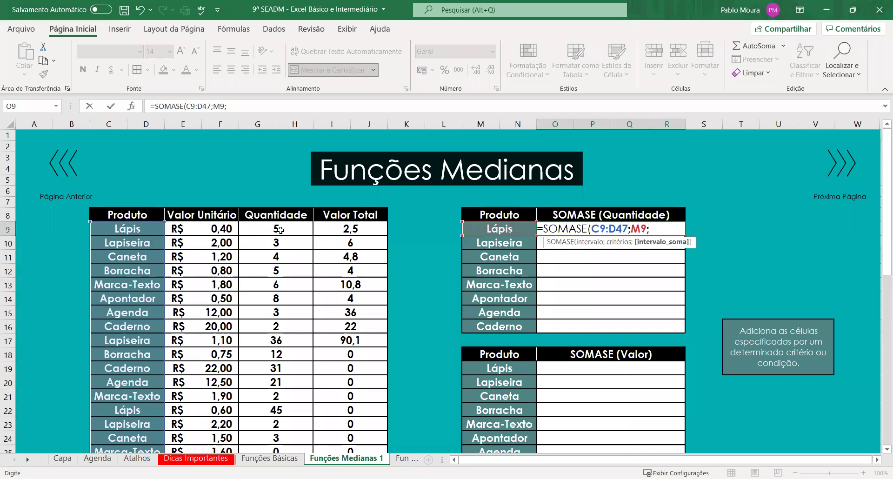
pyautogui.click(282, 228)
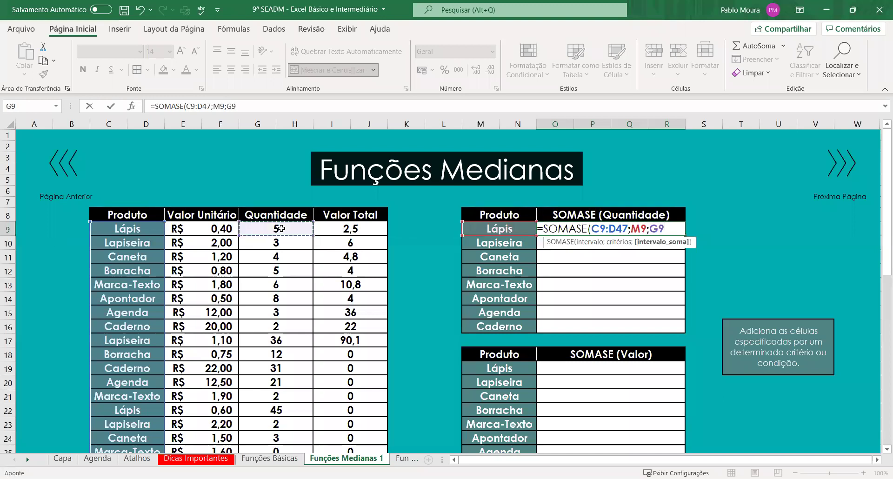
pyautogui.press('Return')
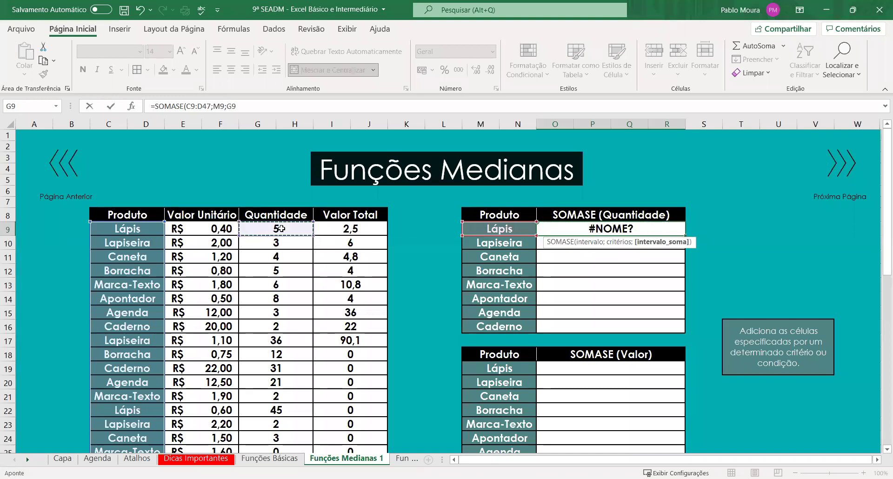
pyautogui.moveTo(281, 228); pyautogui.dragTo(426, 347)
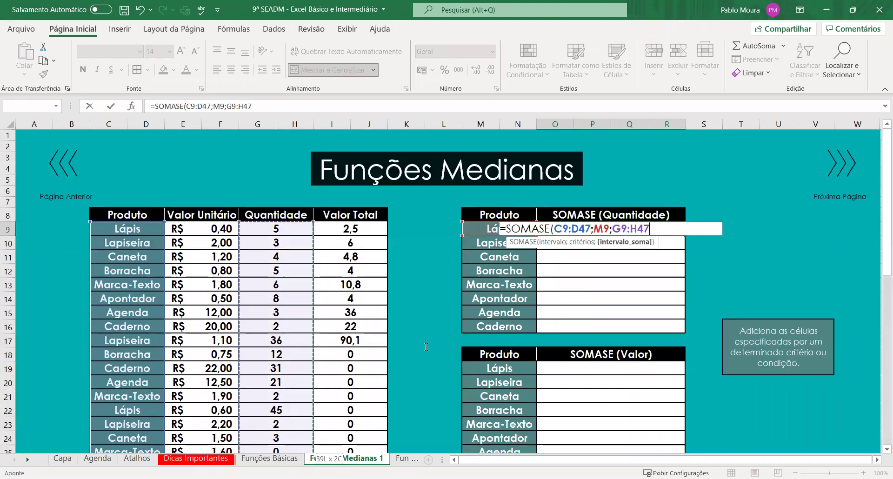
pyautogui.write(')')
pyautogui.press('Return')
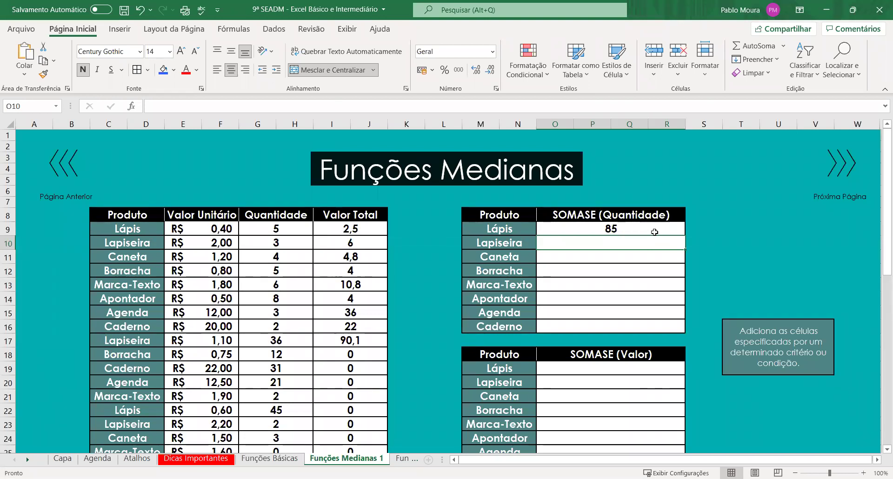
# - Make both ranges absolute so O9 reads =SOMASE($C$9:$D$47;M9;$G$9:$H$47)
pyautogui.click(654, 232)
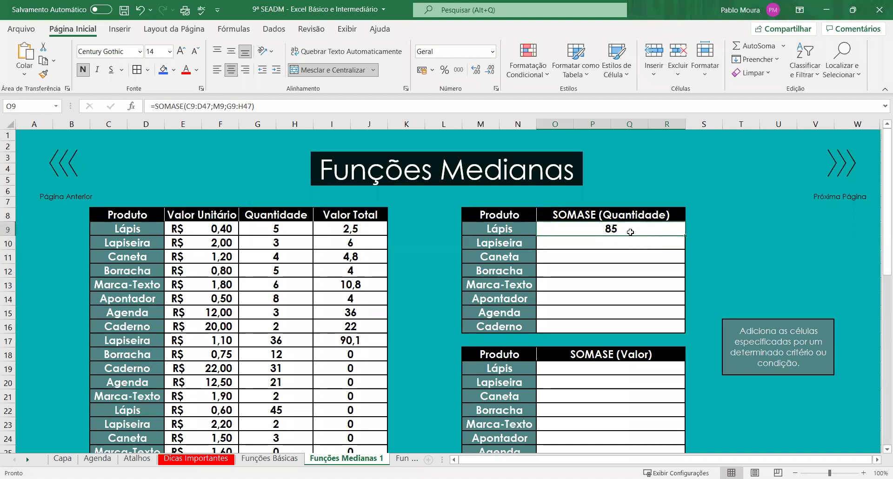
pyautogui.doubleClick(634, 228)
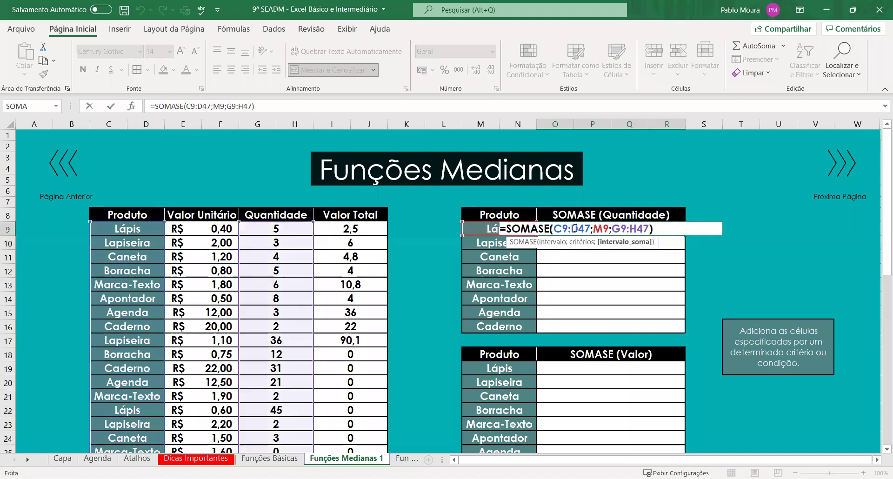
pyautogui.click(588, 227)
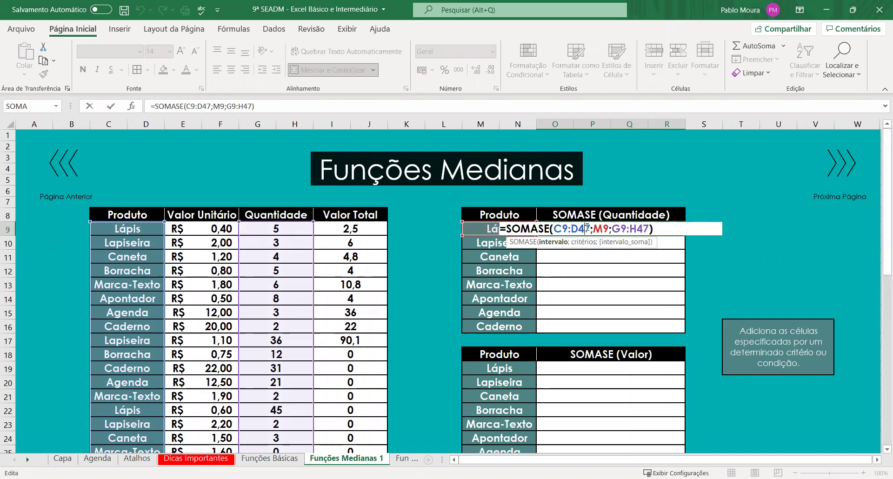
pyautogui.press('Escape')
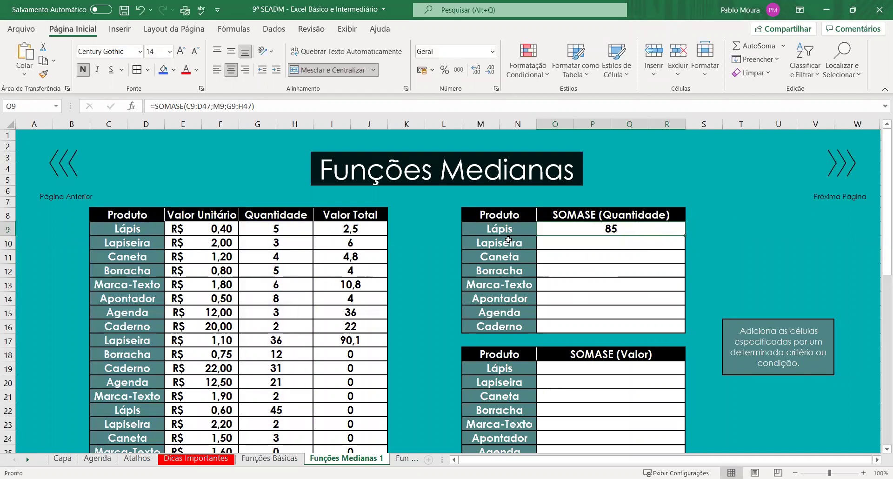
pyautogui.doubleClick(567, 227)
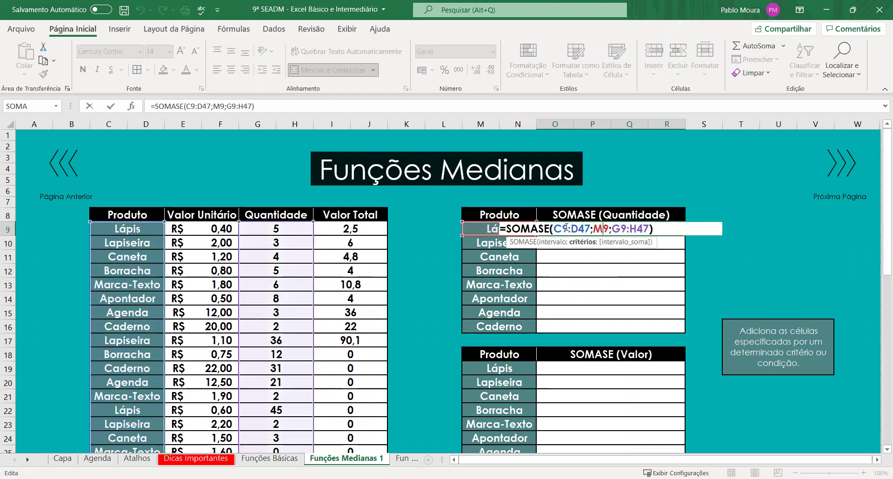
pyautogui.click(588, 228)
pyautogui.press('F4')
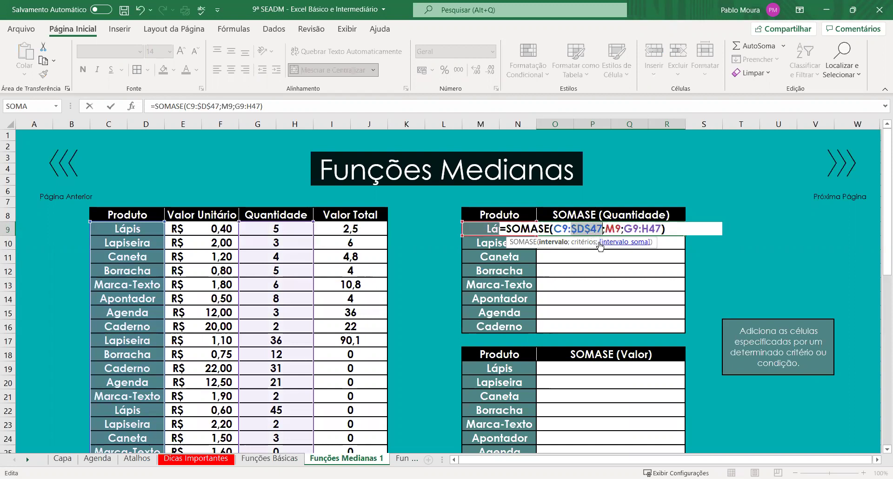
pyautogui.press('Left')
pyautogui.press('F4')
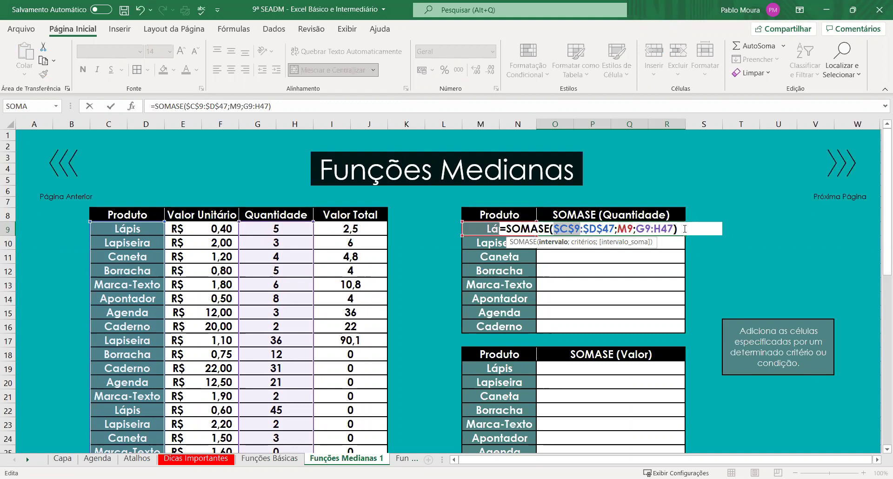
pyautogui.press('F4')
pyautogui.press('F4')
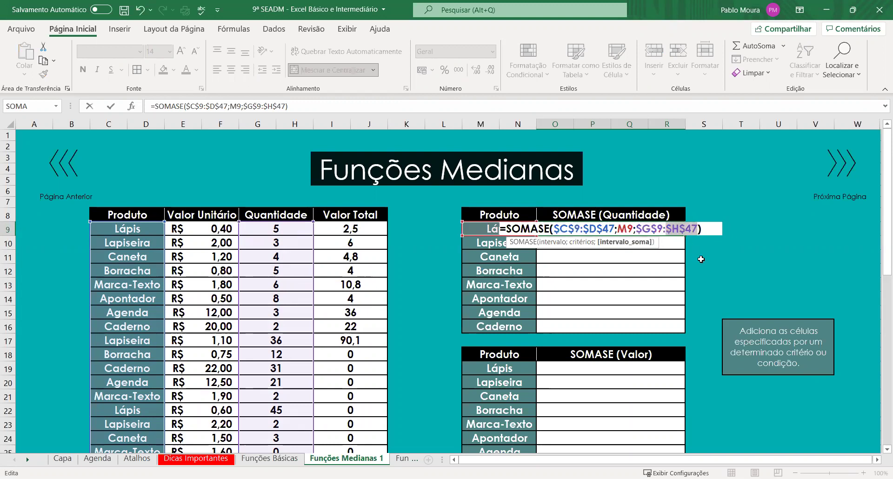
pyautogui.press('Return')
pyautogui.click(642, 228)
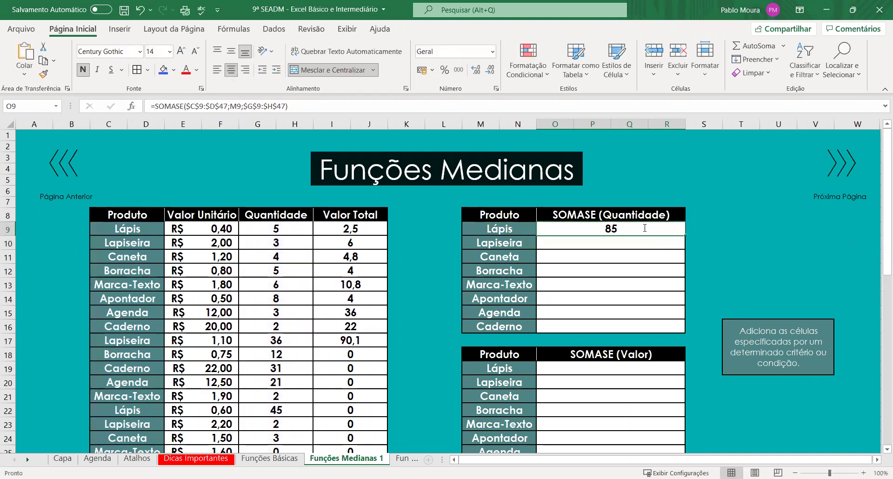
pyautogui.doubleClick(642, 228)
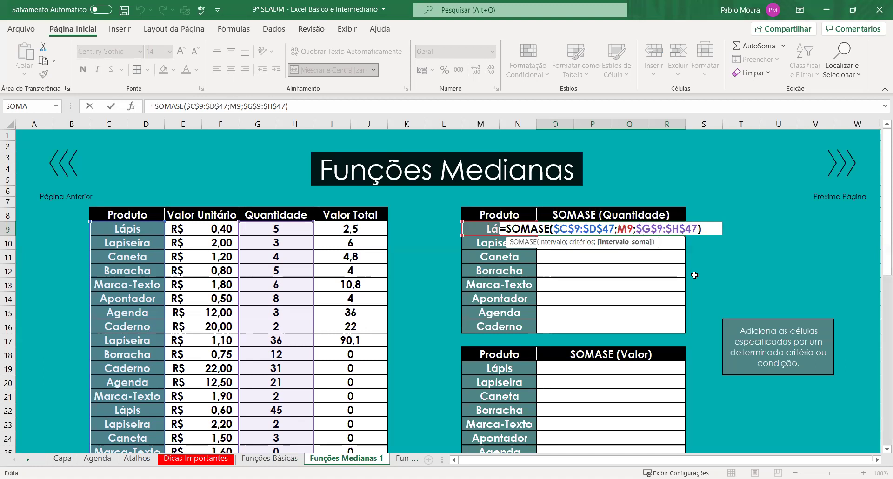
# - Copy the O9 SOMASE formula down to the Caderno row, giving Lapiseira 119 through Caderno 89
pyautogui.press('Return')
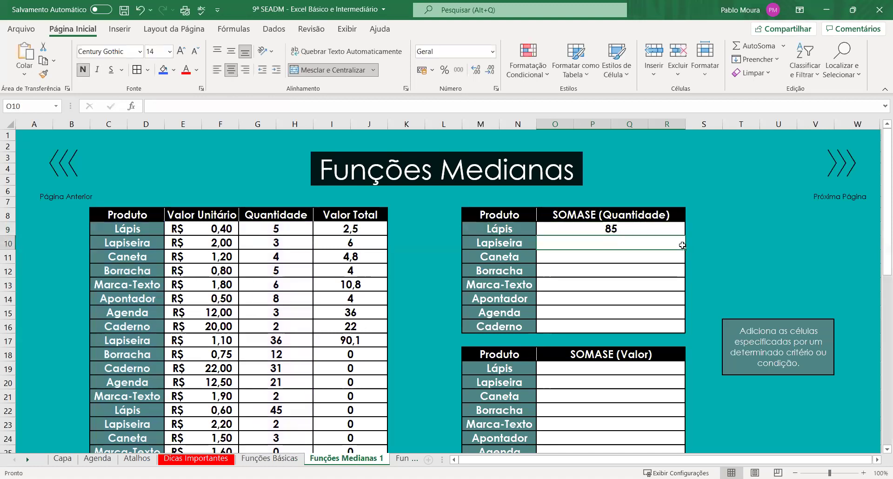
pyautogui.click(682, 227)
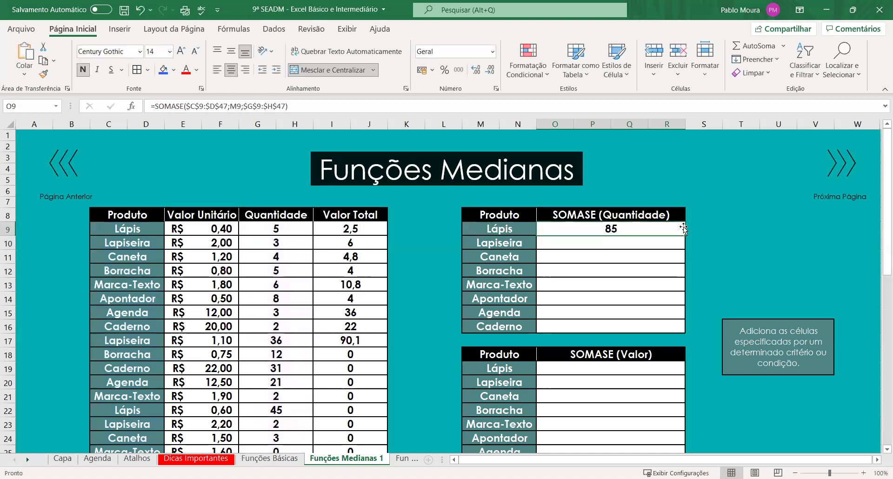
pyautogui.moveTo(684, 235); pyautogui.dragTo(686, 236)
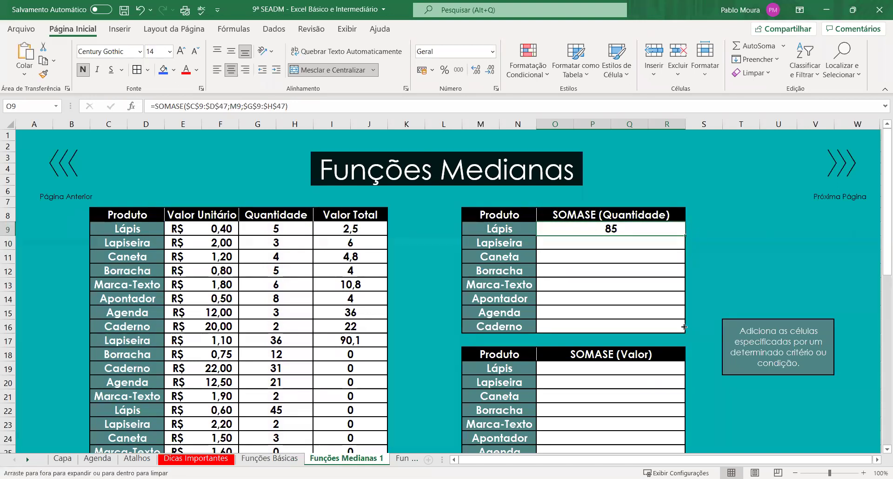
pyautogui.moveTo(686, 236); pyautogui.dragTo(682, 329)
pyautogui.click(708, 309)
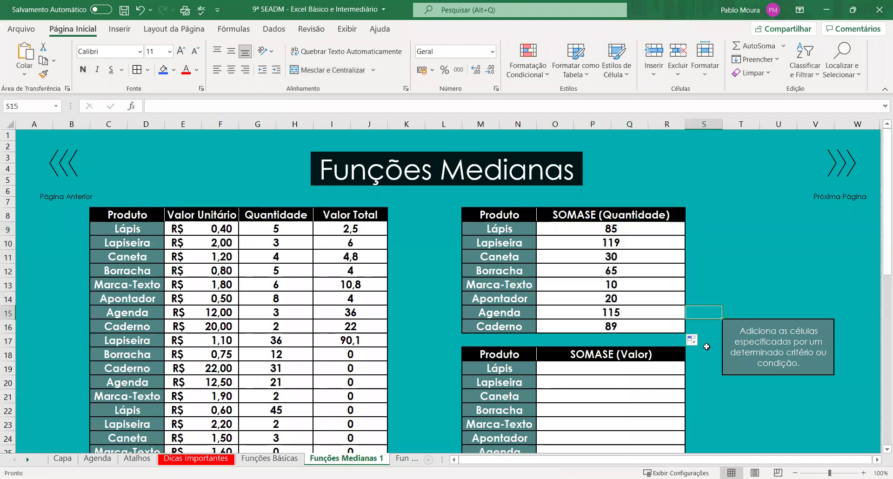
pyautogui.scroll(-1, 706, 346)
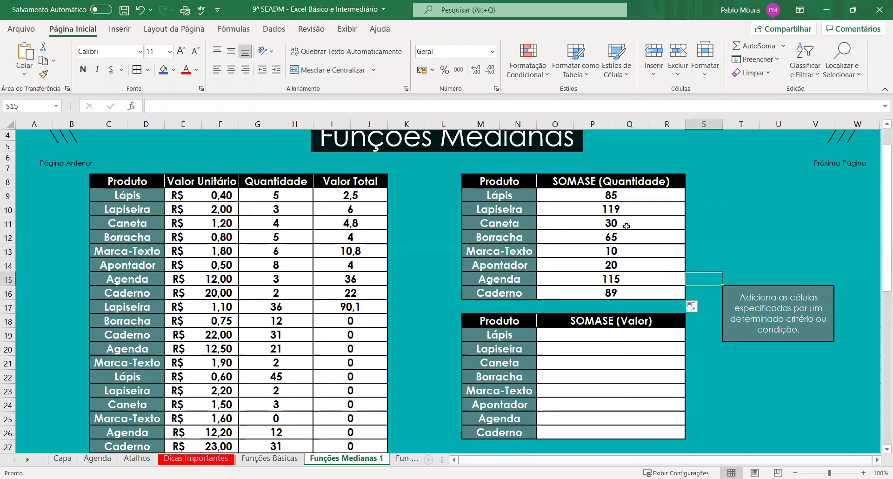
pyautogui.click(630, 212)
pyautogui.doubleClick(631, 210)
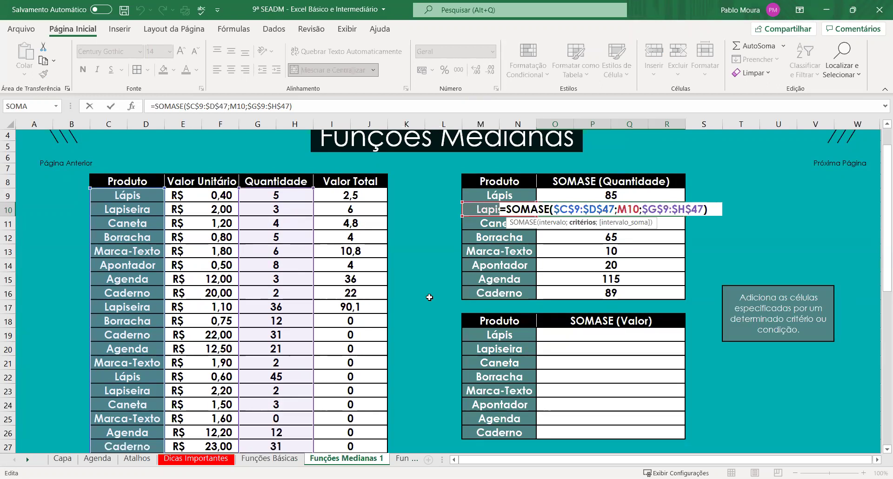
pyautogui.press('Return')
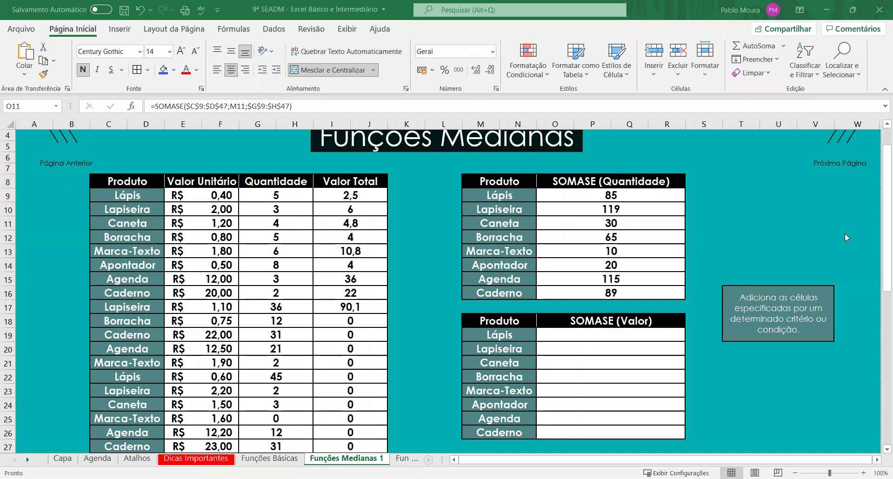
pyautogui.scroll(-2, 844, 233)
pyautogui.scroll(2, 620, 208)
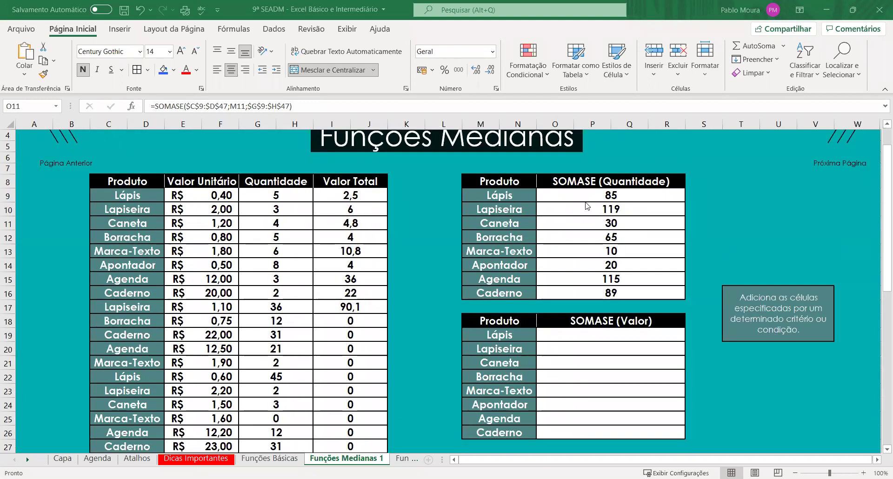
pyautogui.press('F2')
pyautogui.press('Escape')
pyautogui.doubleClick(619, 198)
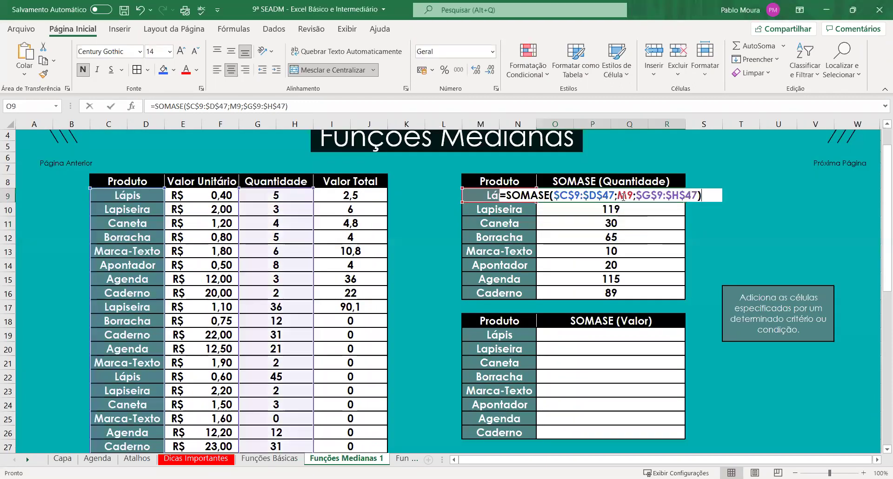
pyautogui.moveTo(700, 195); pyautogui.dragTo(636, 196)
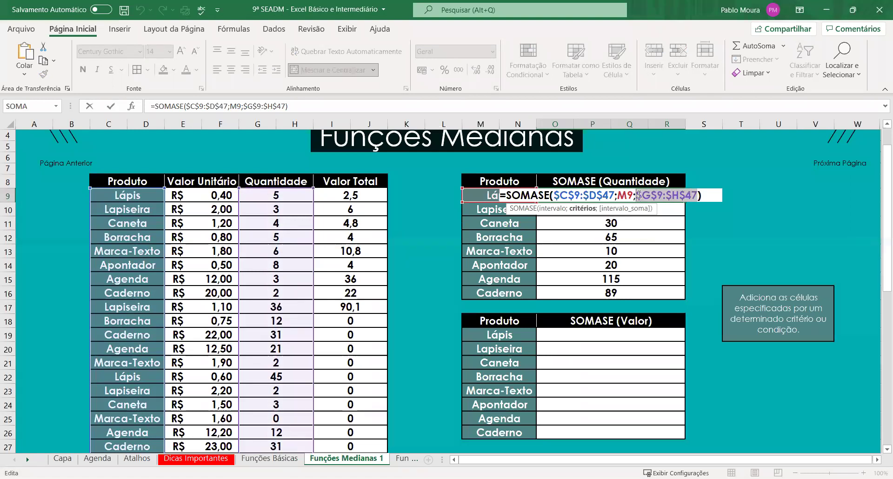
pyautogui.press('BackSpace')
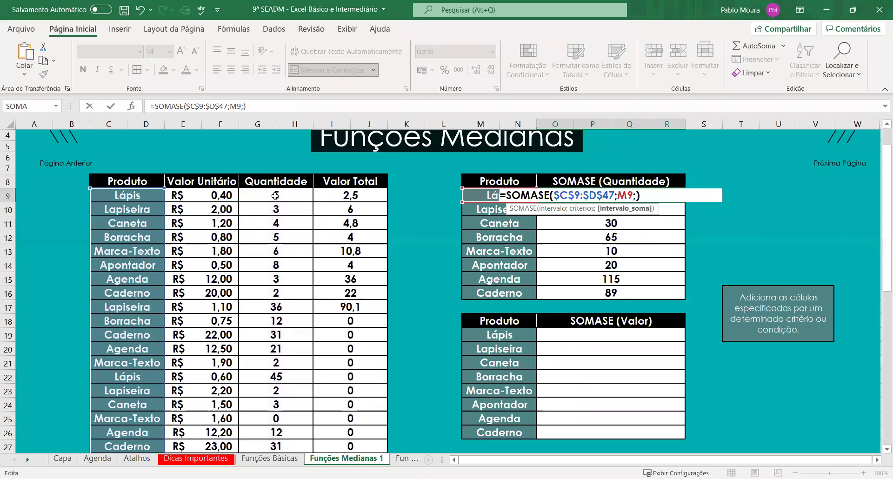
pyautogui.click(282, 195)
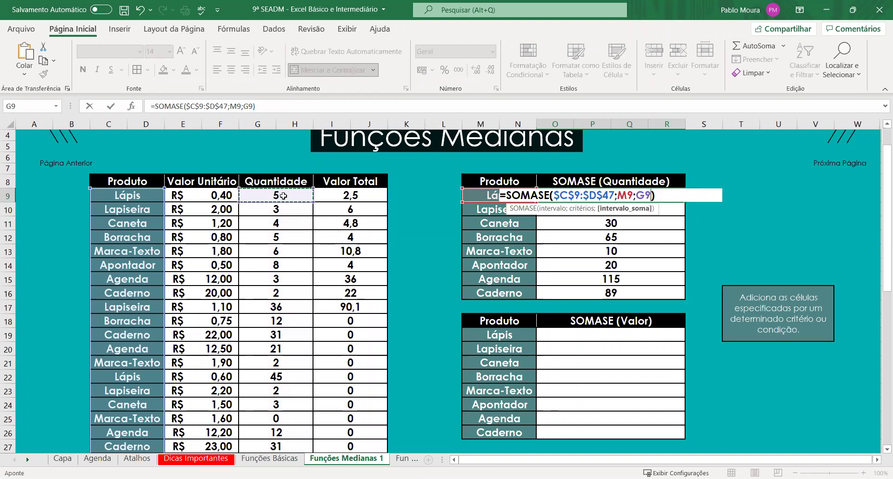
pyautogui.hotkey('ctrl', 'shift', 'Down')
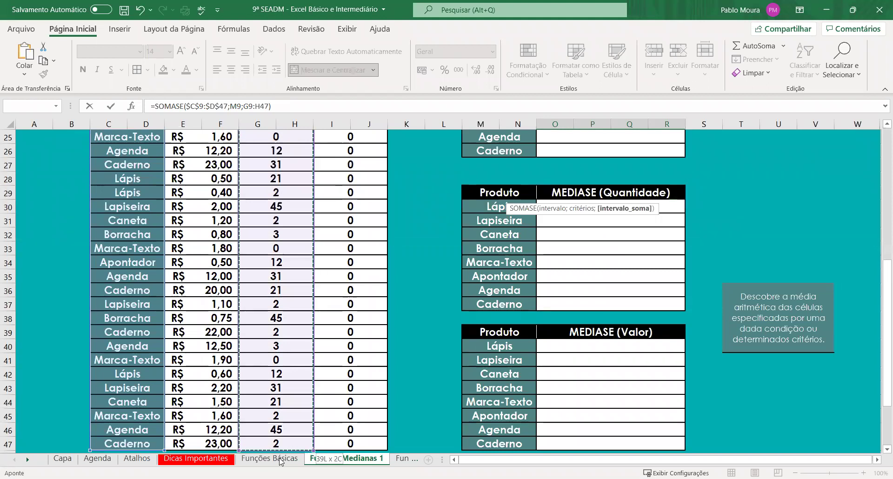
pyautogui.scroll(4, 292, 334)
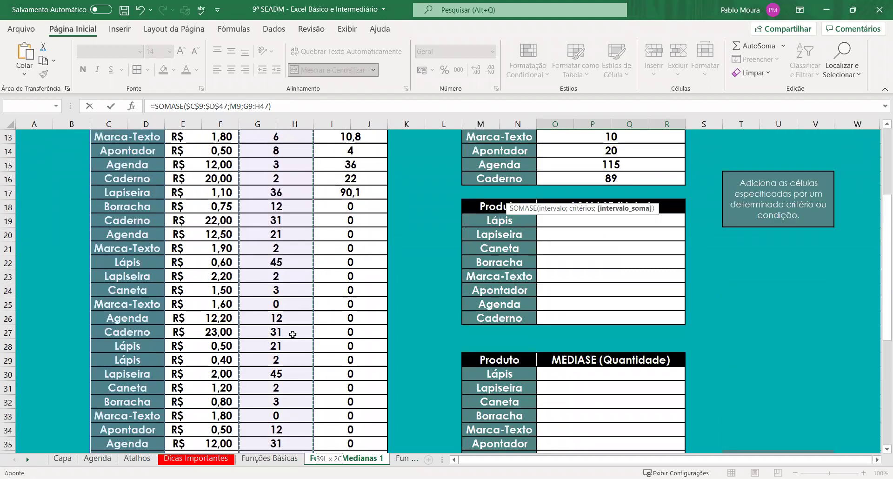
pyautogui.scroll(-9, 293, 334)
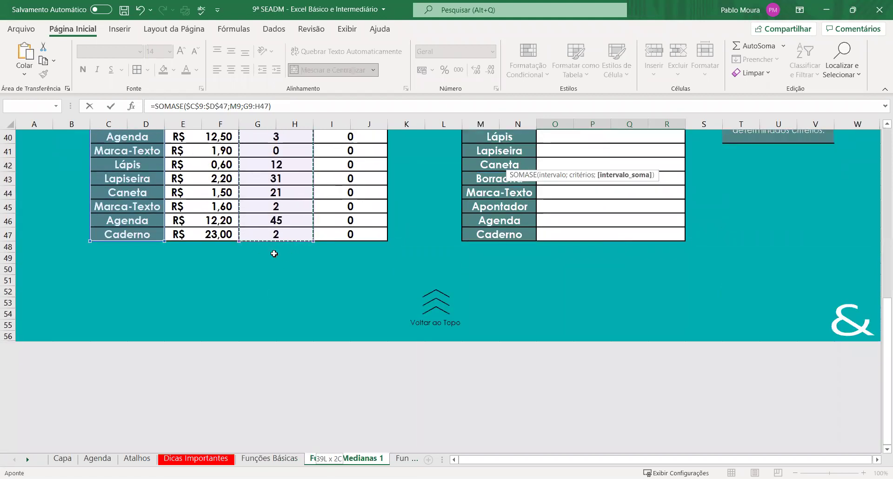
pyautogui.scroll(2, 279, 271)
pyautogui.scroll(5, 280, 271)
pyautogui.scroll(3, 283, 260)
pyautogui.scroll(3, 289, 249)
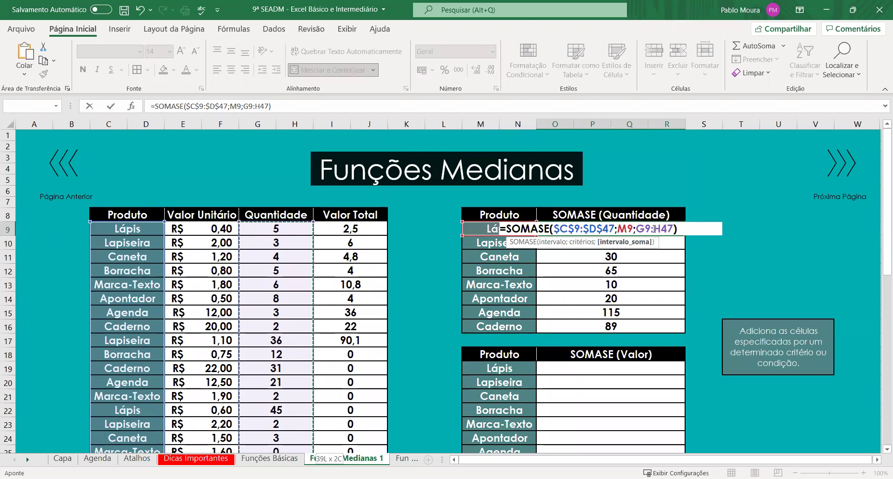
pyautogui.press('F4')
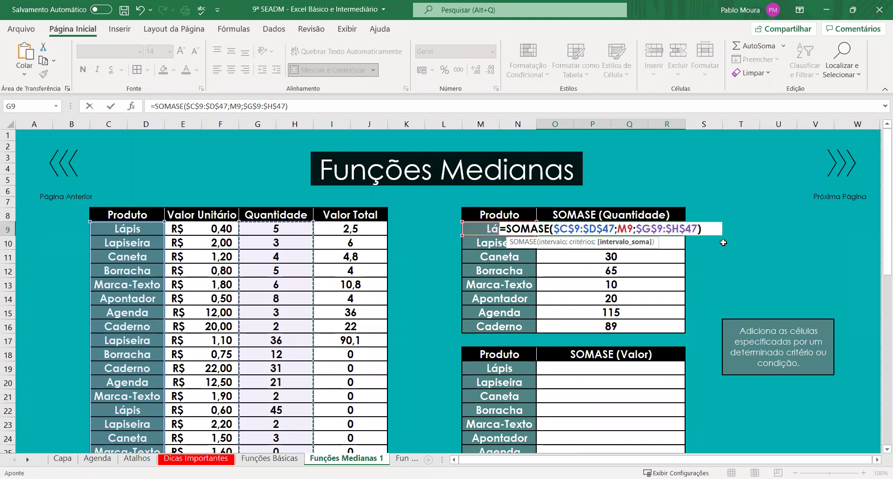
pyautogui.press('Return')
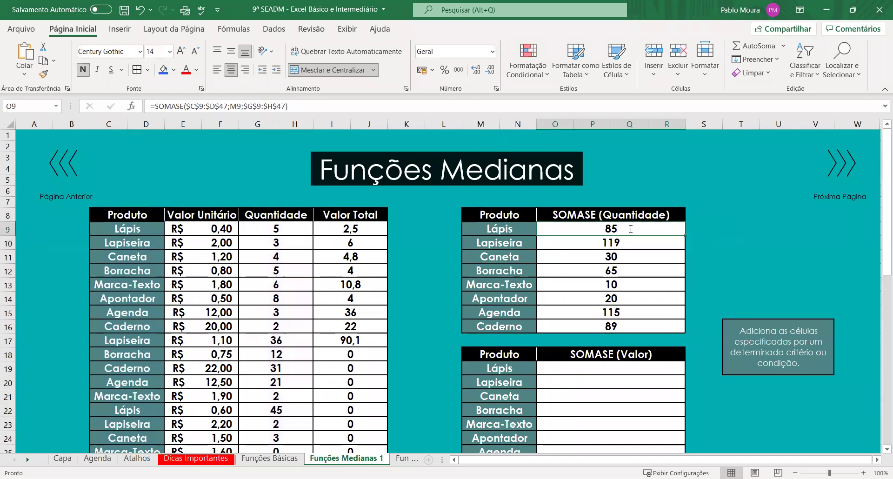
pyautogui.doubleClick(631, 228)
pyautogui.press('Return')
pyautogui.moveTo(498, 229)
pyautogui.mouseDown()
pyautogui.moveTo(496, 249)
pyautogui.moveTo(508, 229)
pyautogui.mouseUp()
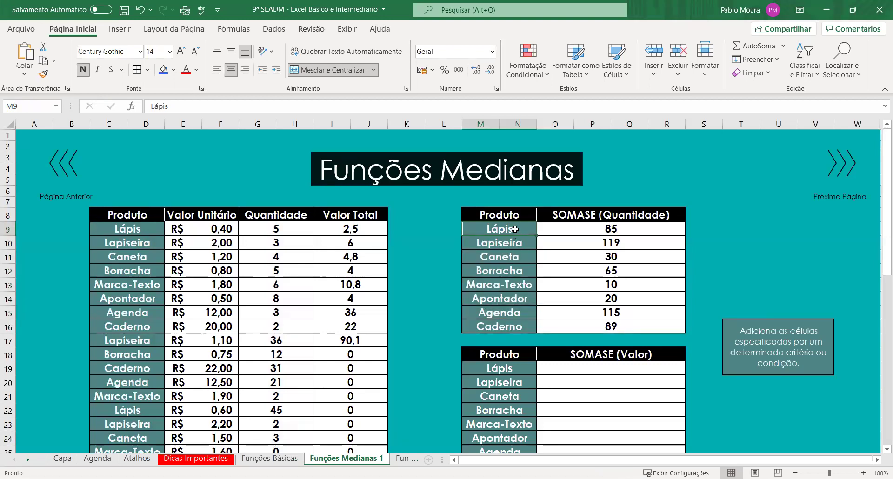
pyautogui.press('Delete')
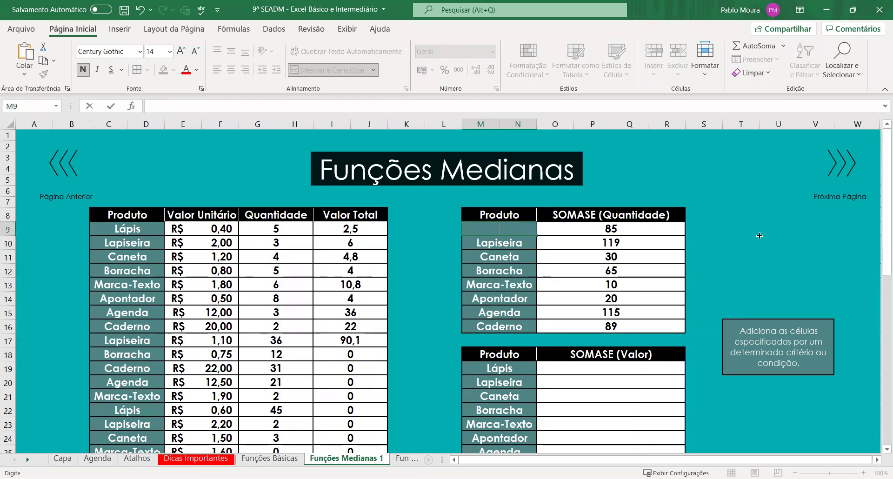
pyautogui.click(744, 226)
pyautogui.click(422, 228)
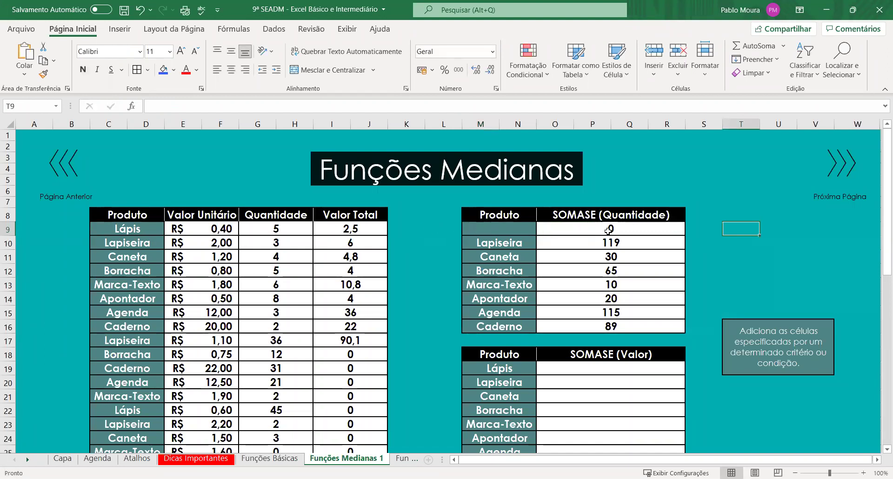
pyautogui.doubleClick(625, 230)
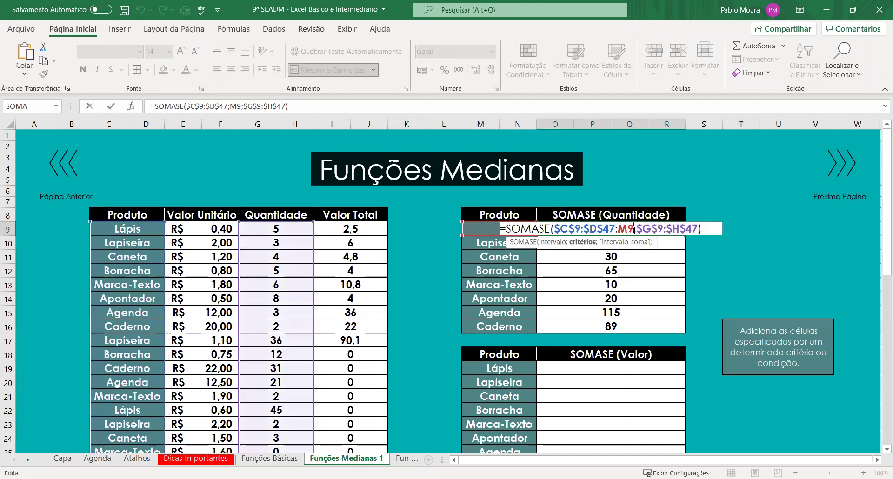
pyautogui.press('BackSpace')
pyautogui.press('BackSpace')
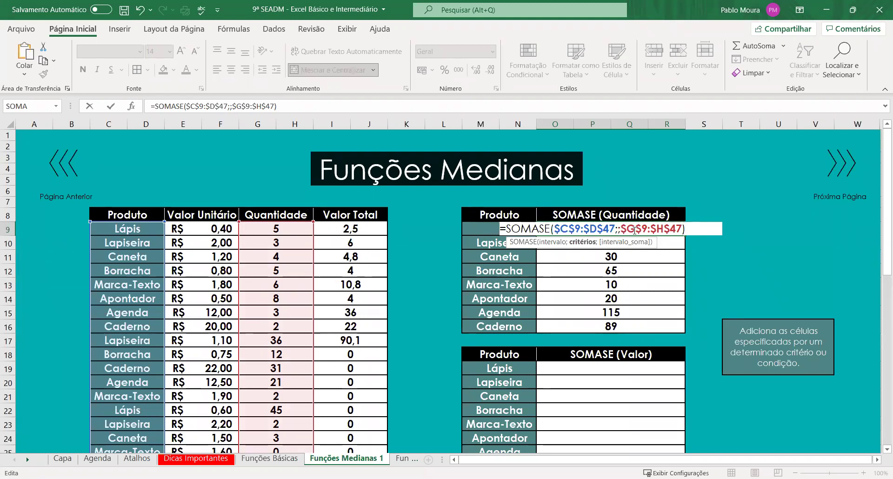
pyautogui.write('"Lápis"')
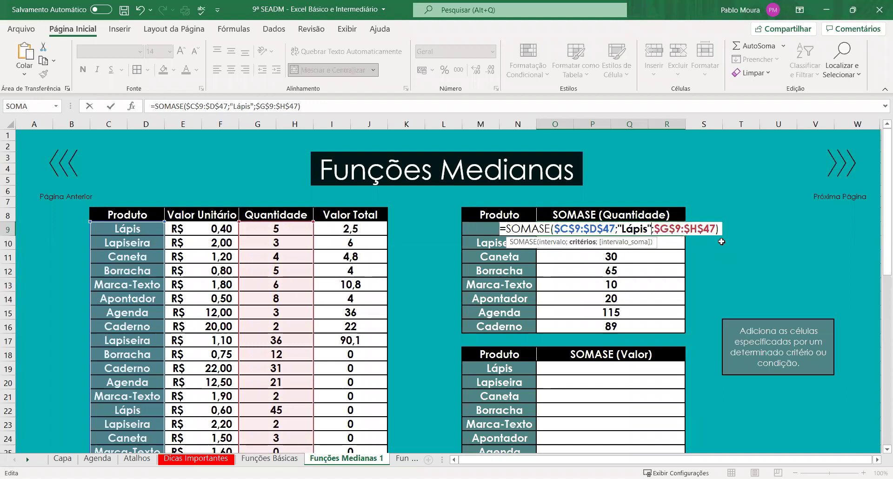
pyautogui.press('Return')
pyautogui.click(614, 229)
pyautogui.doubleClick(621, 229)
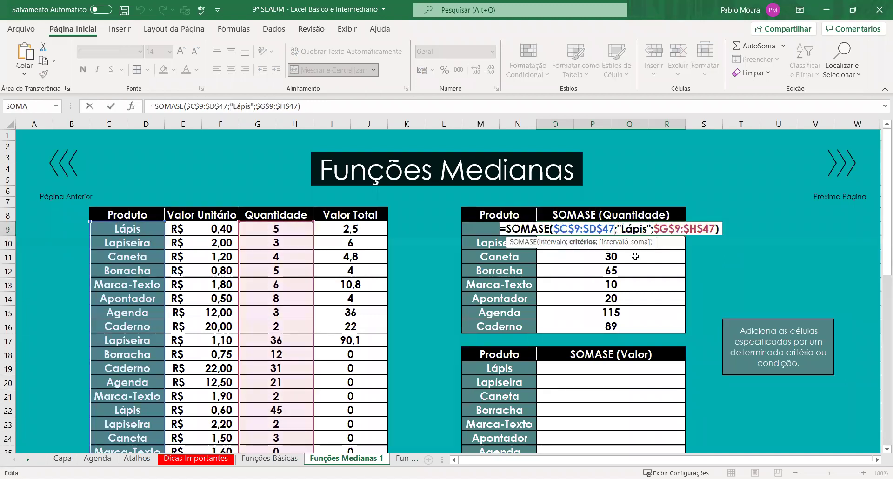
pyautogui.press('BackSpace')
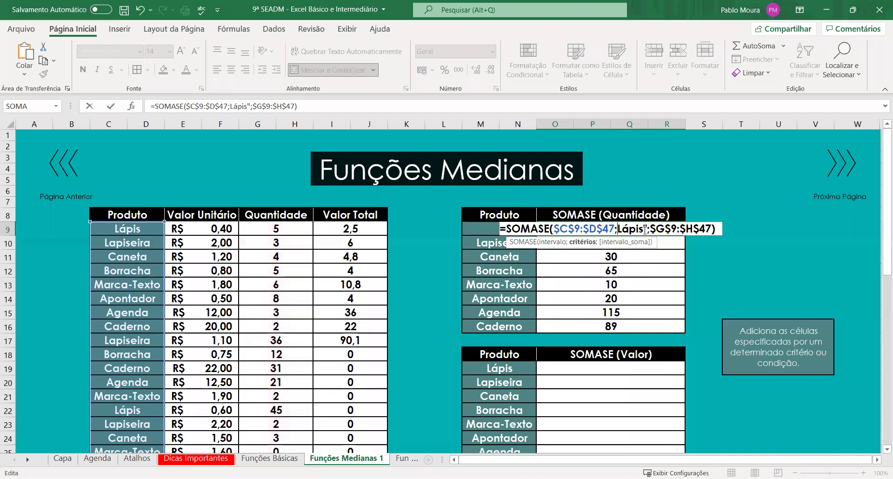
pyautogui.press('BackSpace')
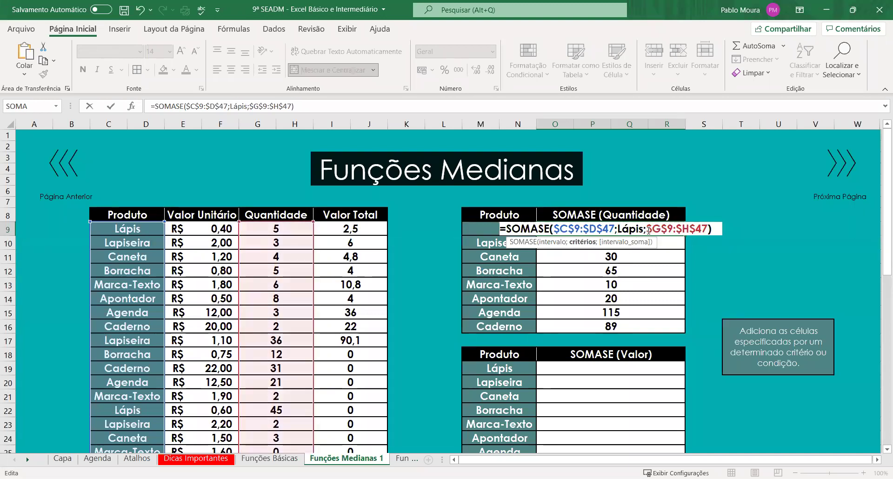
pyautogui.hotkey('ctrl', 'Return')
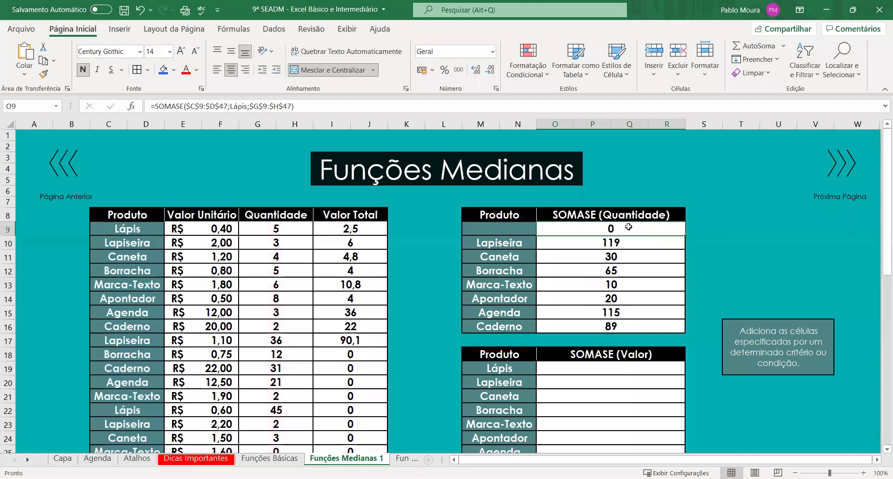
pyautogui.doubleClick(600, 232)
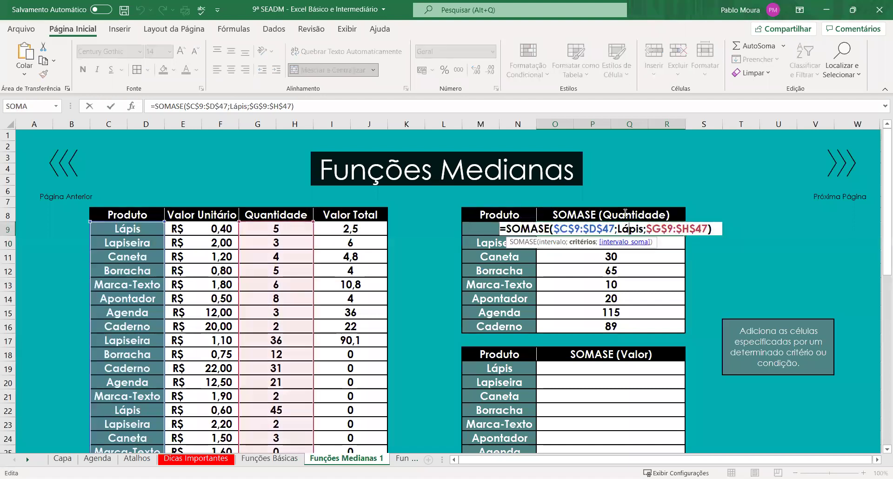
pyautogui.click(630, 228)
pyautogui.press('Escape')
pyautogui.click(140, 10)
pyautogui.click(139, 10)
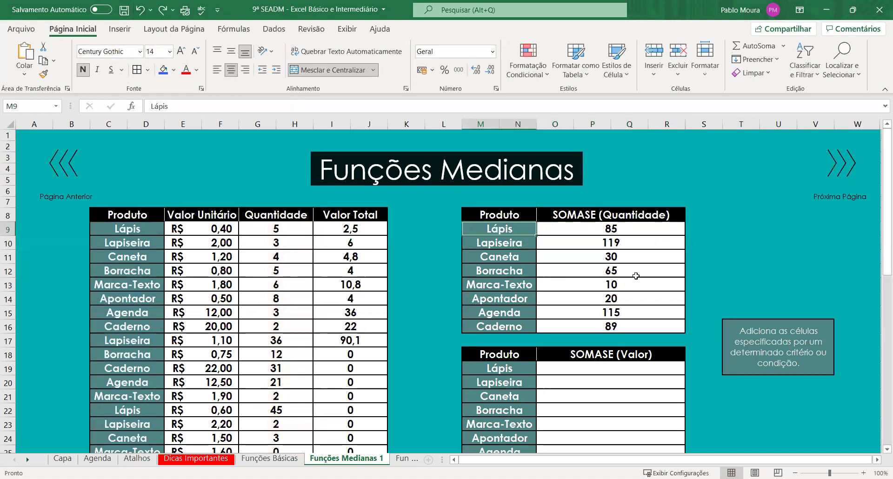
# - Replace the Borracha Valor Total formula in I18 with =E18*G18
pyautogui.scroll(-2, 706, 251)
pyautogui.scroll(1, 703, 265)
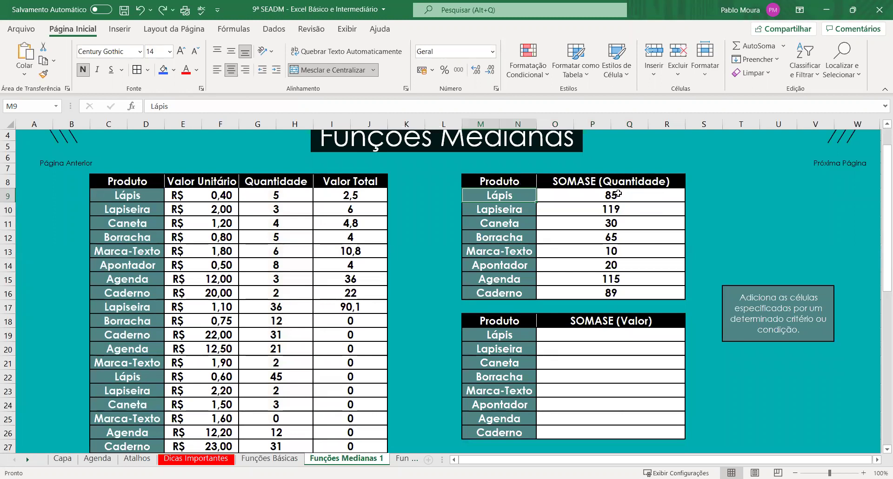
pyautogui.scroll(-1, 604, 209)
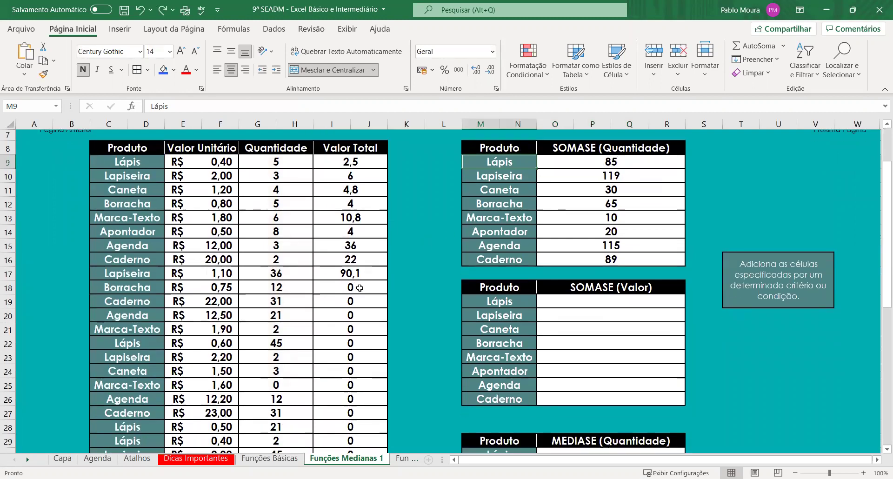
pyautogui.doubleClick(362, 287)
pyautogui.moveTo(363, 286); pyautogui.dragTo(267, 287)
pyautogui.press('BackSpace')
pyautogui.write('=')
pyautogui.click(217, 286)
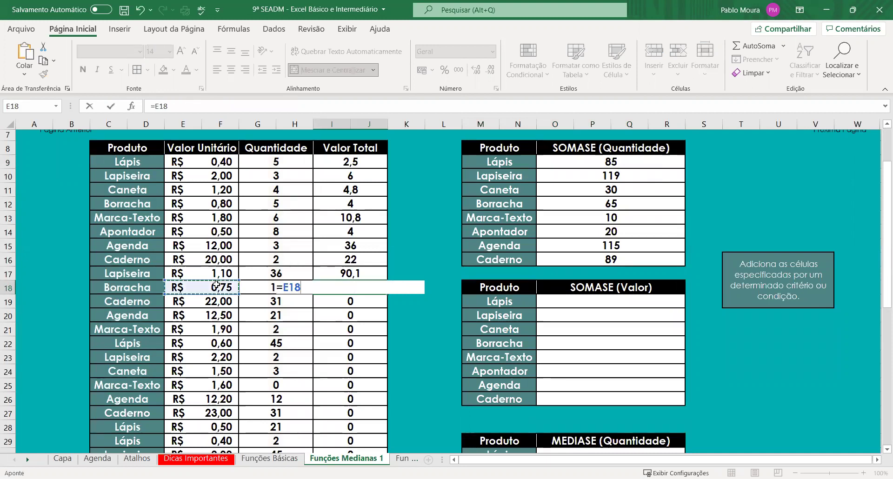
pyautogui.write('*')
pyautogui.click(262, 288)
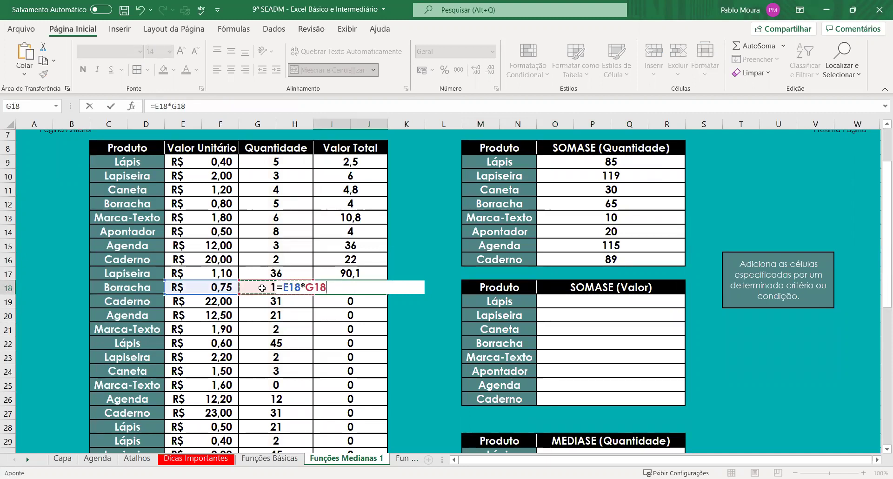
pyautogui.press('Return')
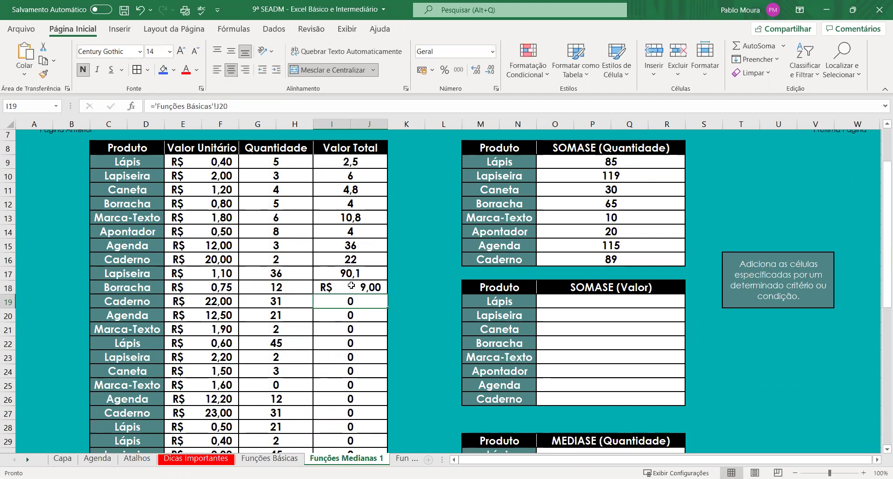
# - Format I9:I18 as R$ accounting and fill the total formula down to row 47
pyautogui.moveTo(350, 287); pyautogui.dragTo(350, 162)
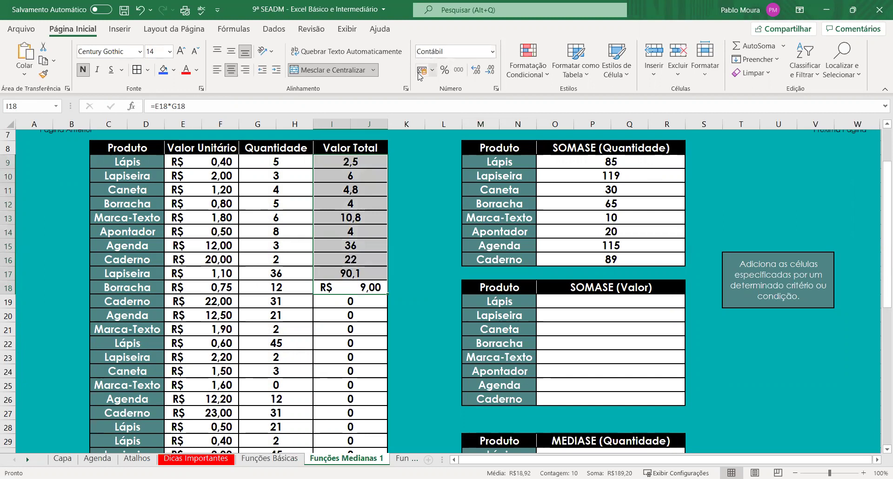
pyautogui.click(386, 292)
pyautogui.moveTo(382, 394); pyautogui.dragTo(374, 436)
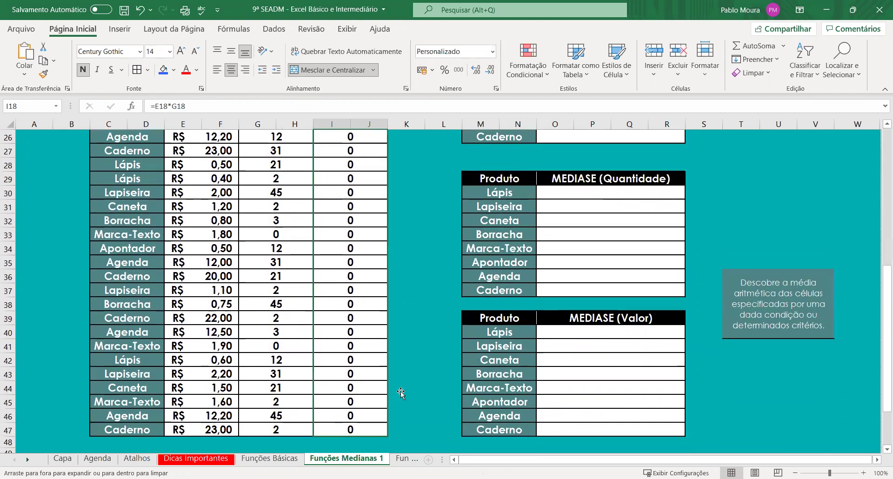
pyautogui.scroll(1, 422, 376)
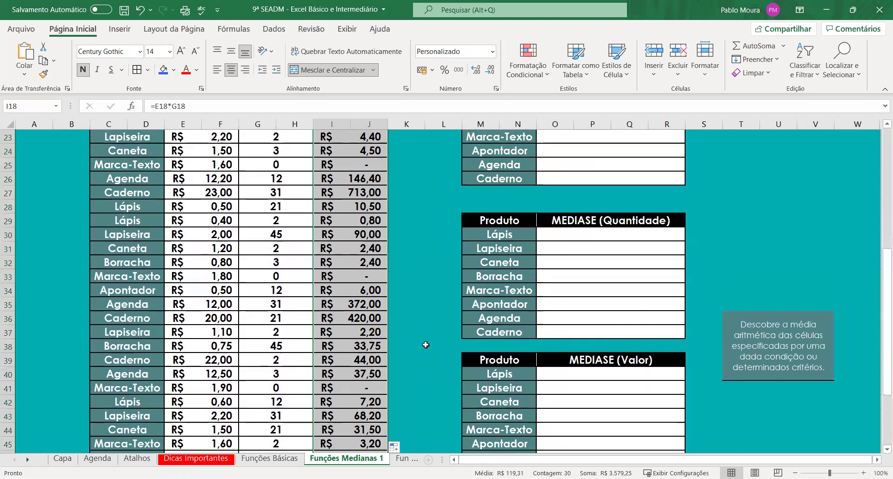
pyautogui.scroll(4, 420, 363)
pyautogui.click(420, 361)
pyautogui.scroll(1, 474, 321)
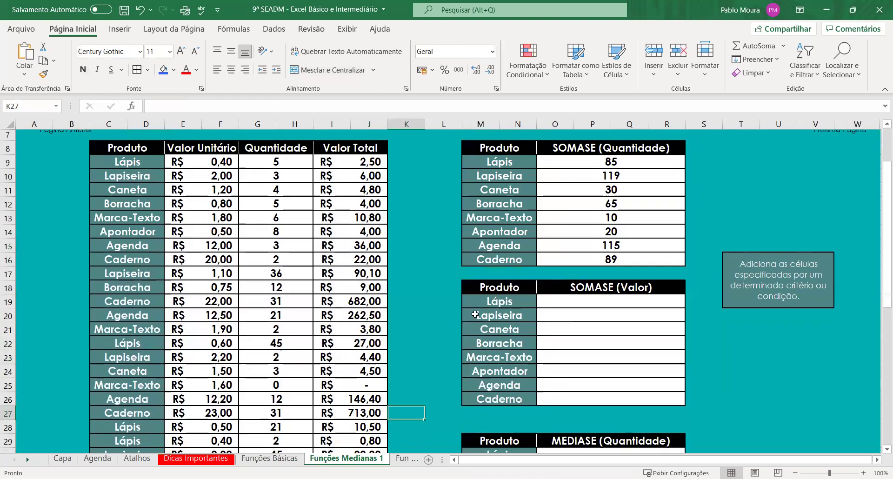
pyautogui.doubleClick(626, 304)
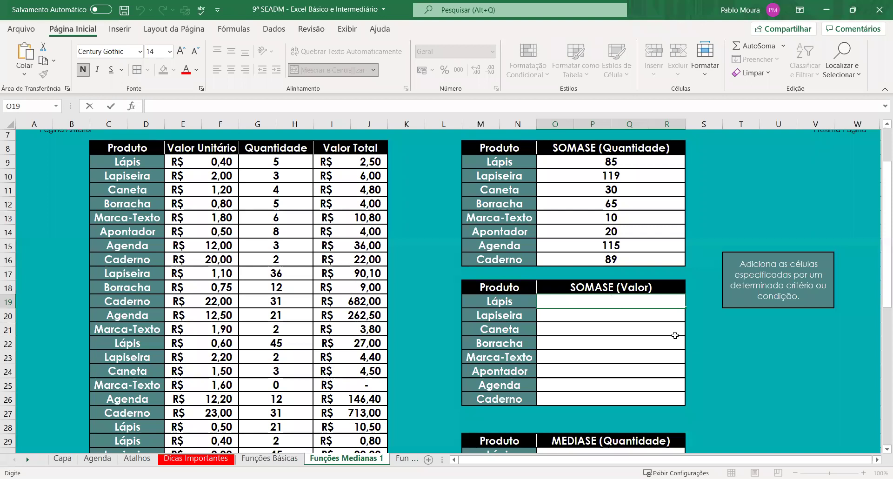
# - Start =SOMASE in O19 with the absolute product range $C$9:$D$47
pyautogui.write('=soma')
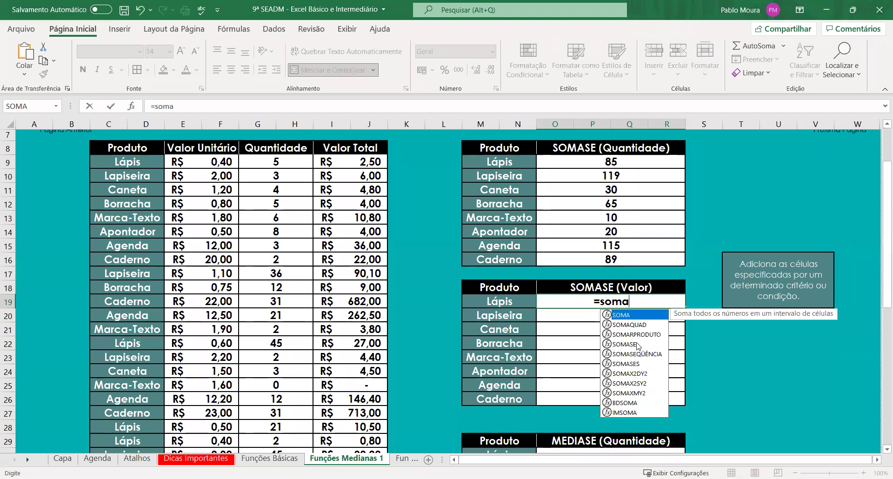
pyautogui.click(637, 345)
pyautogui.press('Tab')
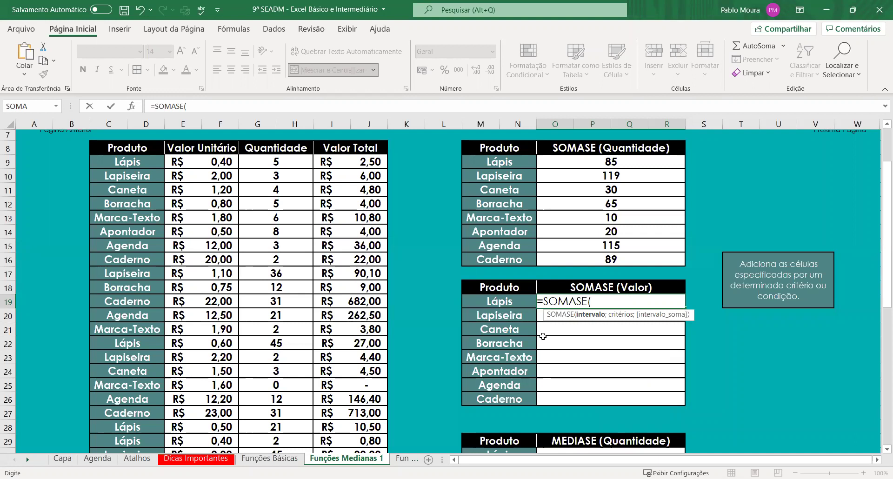
pyautogui.click(137, 163)
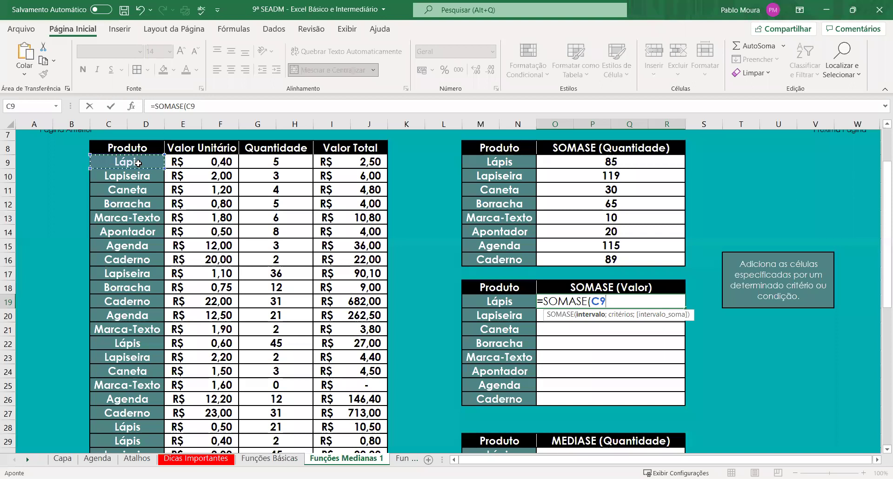
pyautogui.moveTo(138, 163); pyautogui.dragTo(158, 448)
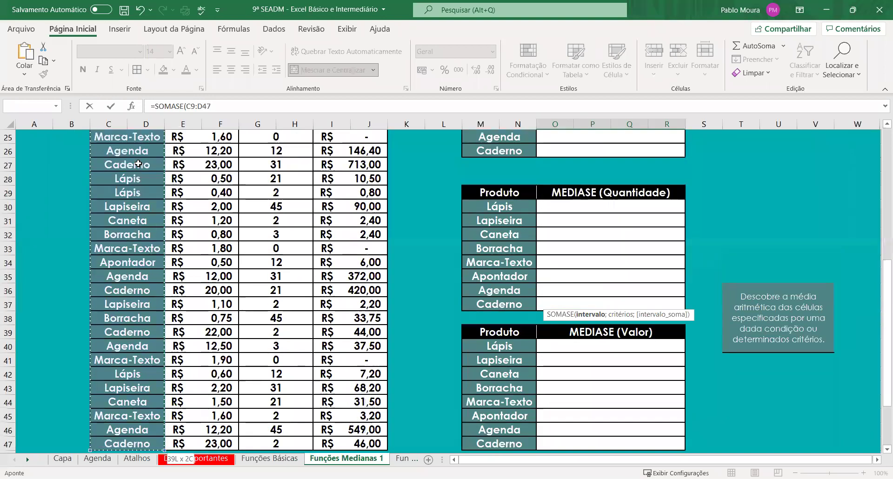
pyautogui.scroll(2, 425, 294)
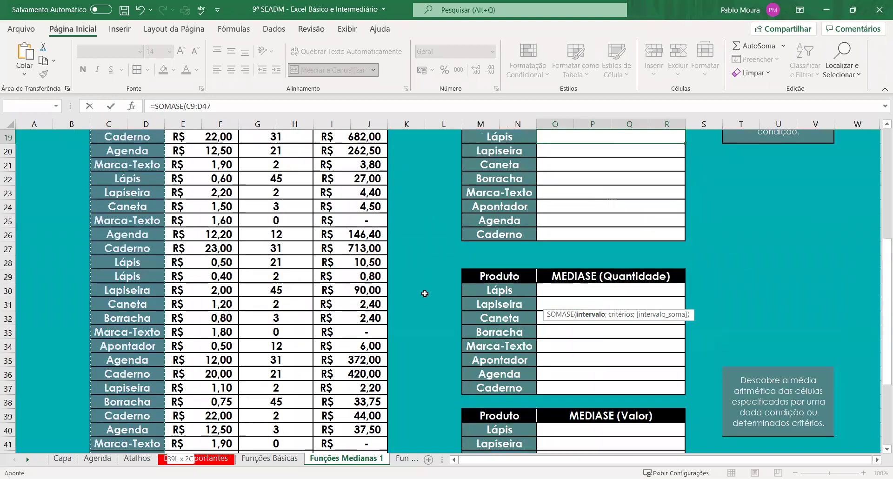
pyautogui.scroll(5, 668, 325)
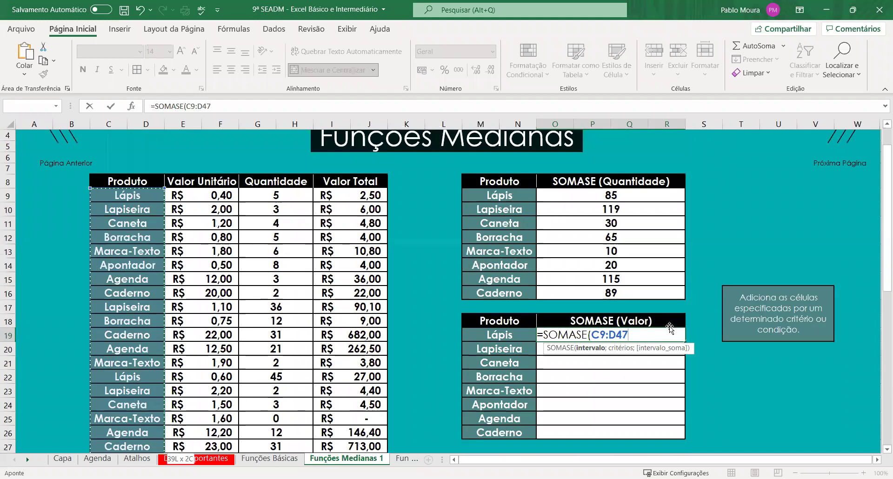
pyautogui.press('F4')
pyautogui.write('$D$47;')
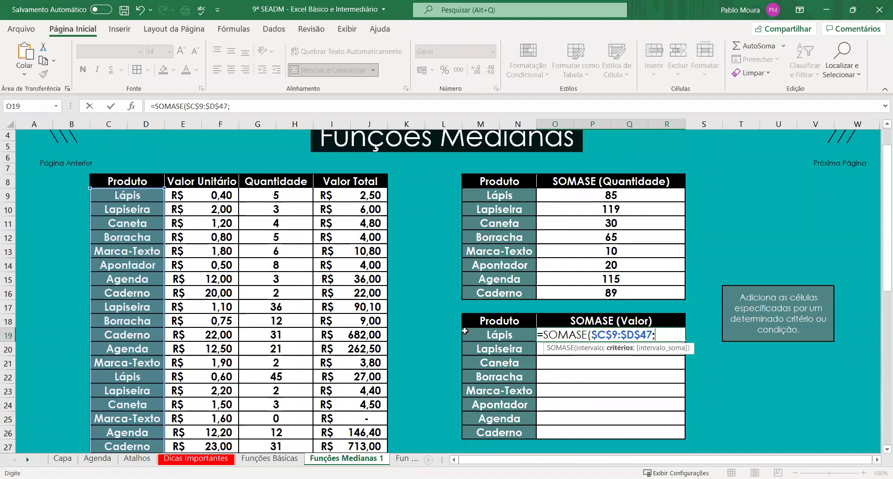
# - Finish with criterion M19 and sum range $I$9:$J$47, giving 48 for Lápis
pyautogui.click(485, 334)
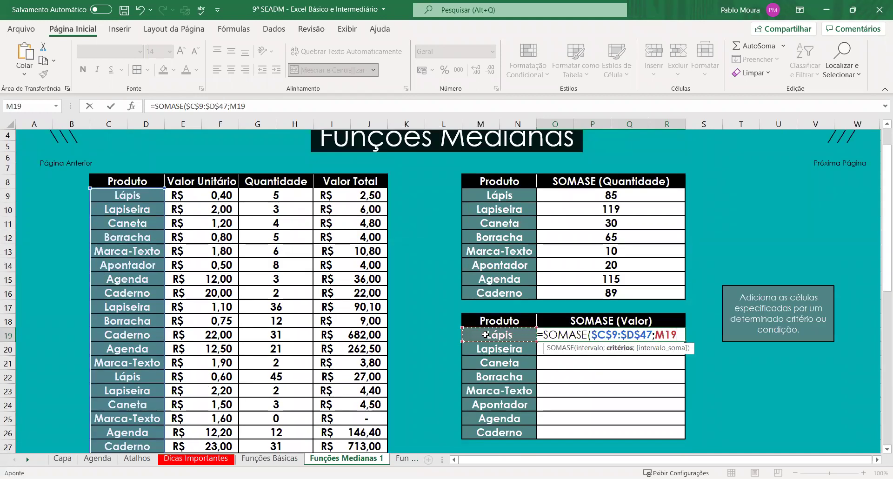
pyautogui.write(';')
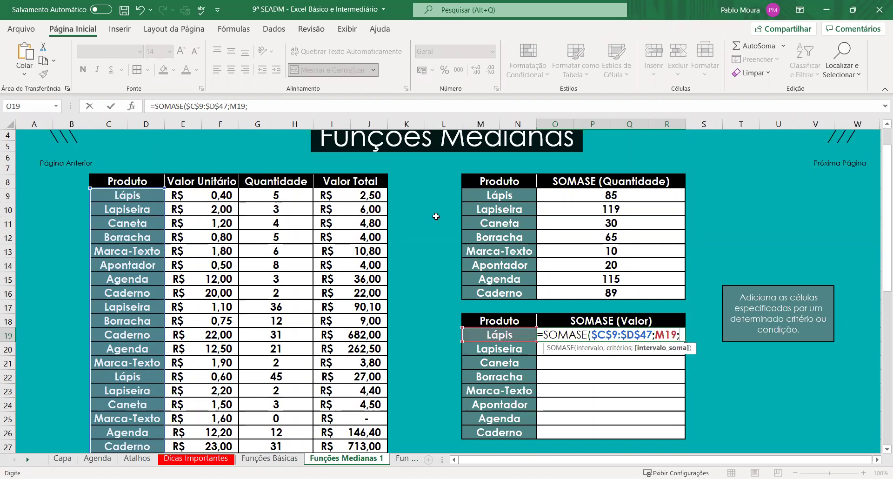
pyautogui.click(368, 195)
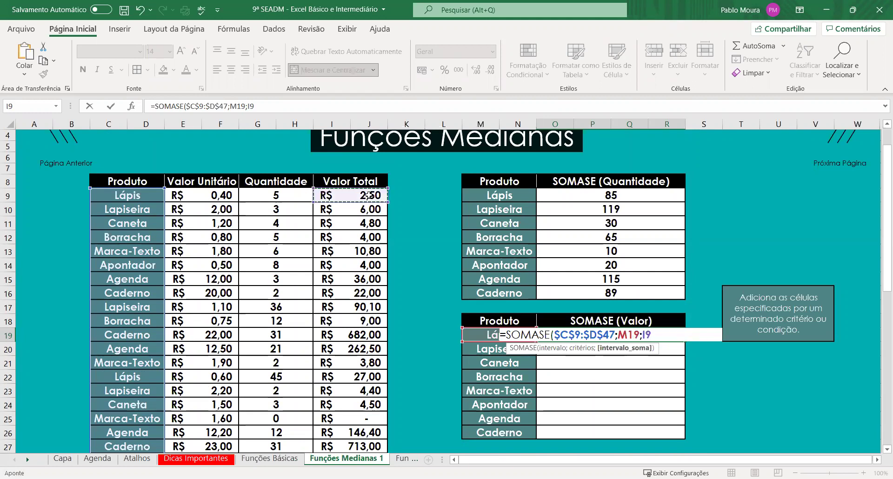
pyautogui.hotkey('ctrl', 'shift', 'Down')
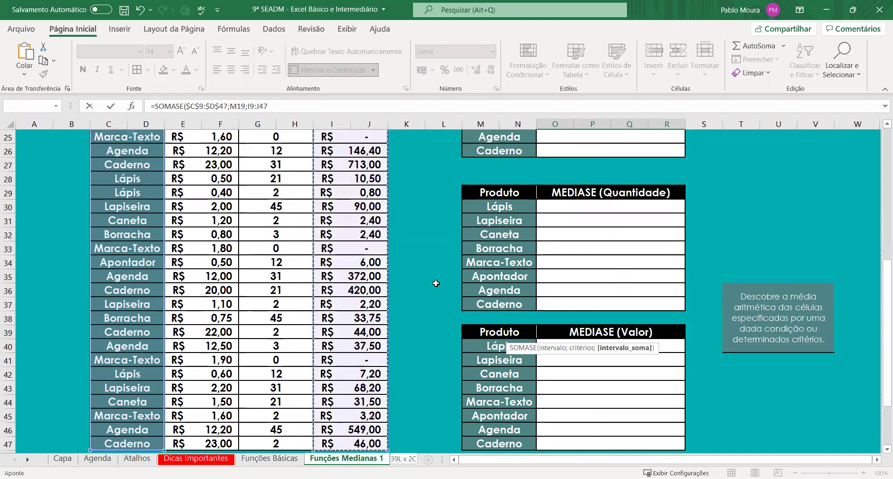
pyautogui.press('F4')
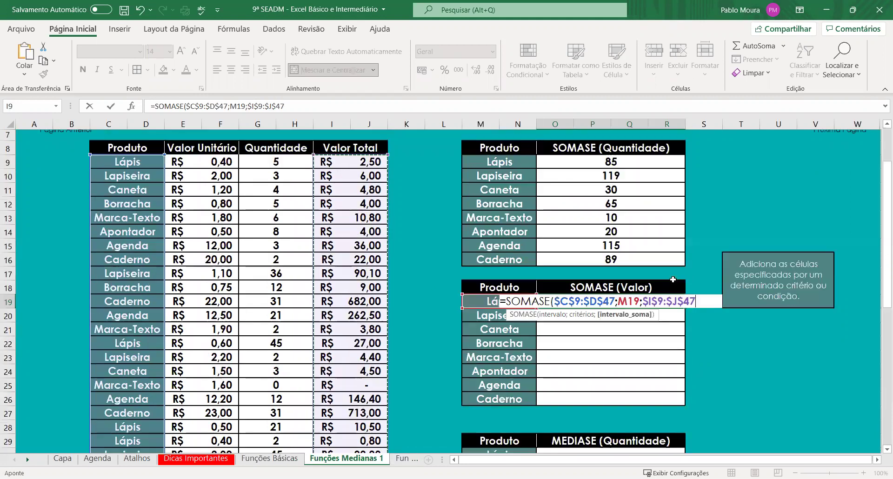
pyautogui.write(')')
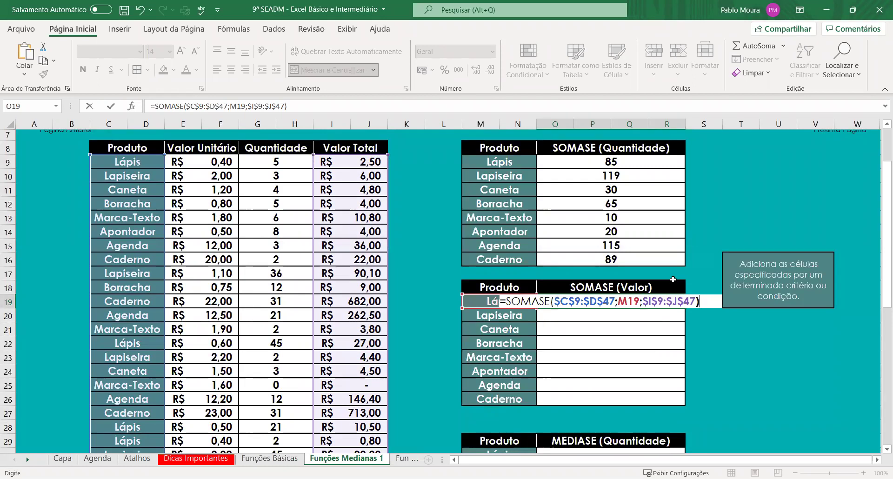
pyautogui.press('Return')
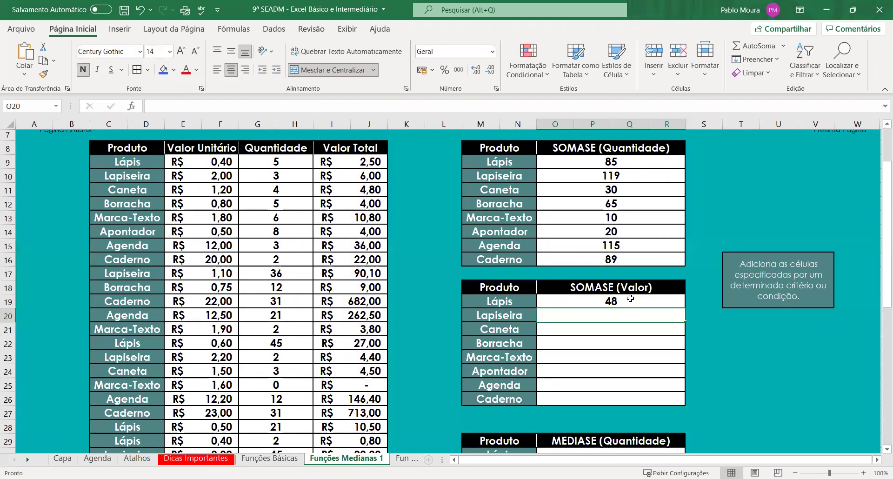
pyautogui.moveTo(630, 303); pyautogui.dragTo(630, 397)
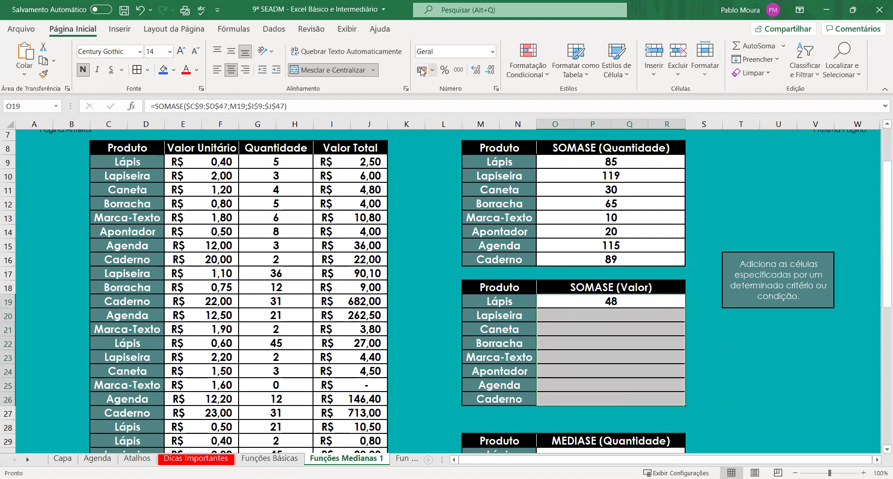
# - Format O19 as R$ accounting and copy it to O26, Lapiseira 260,90 through Caderno 1.927,00
pyautogui.hotkey('ctrl', 'shift', '4')
pyautogui.click(704, 343)
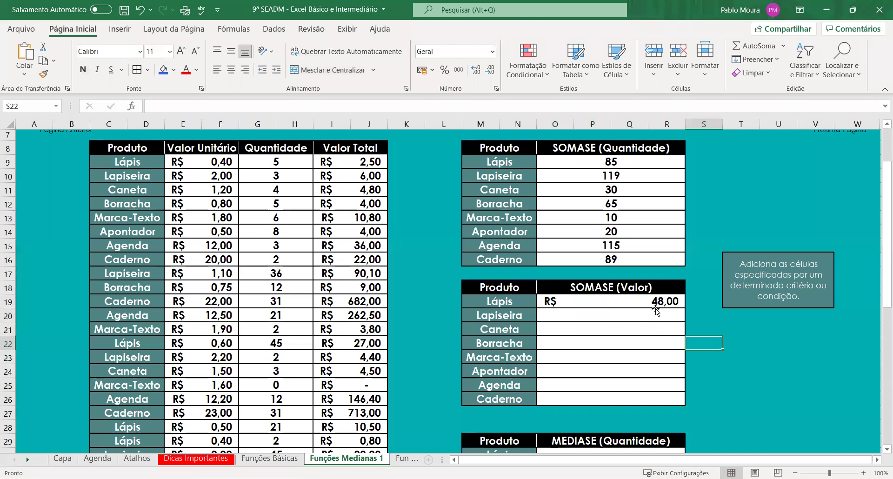
pyautogui.click(682, 309)
pyautogui.moveTo(683, 309); pyautogui.dragTo(681, 405)
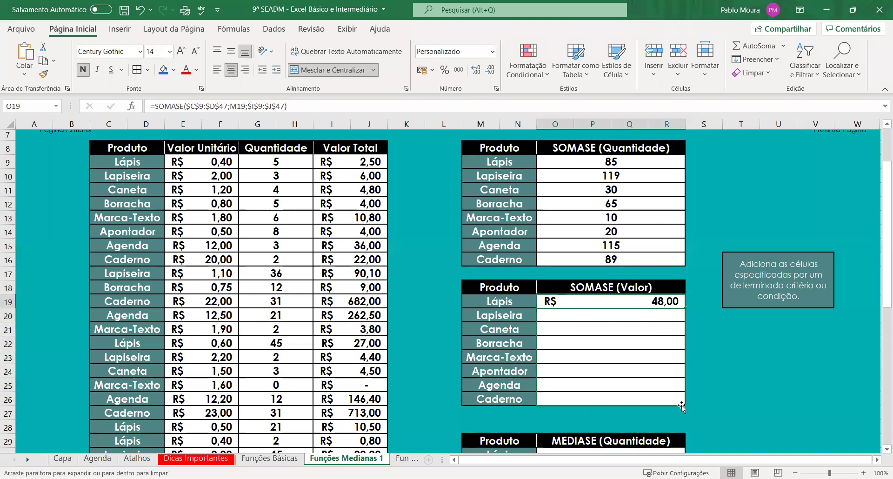
pyautogui.click(700, 356)
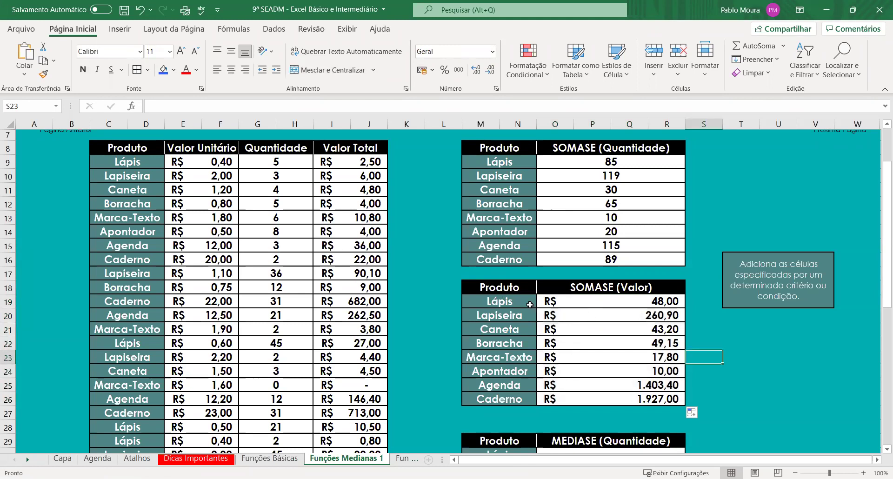
pyautogui.click(587, 305)
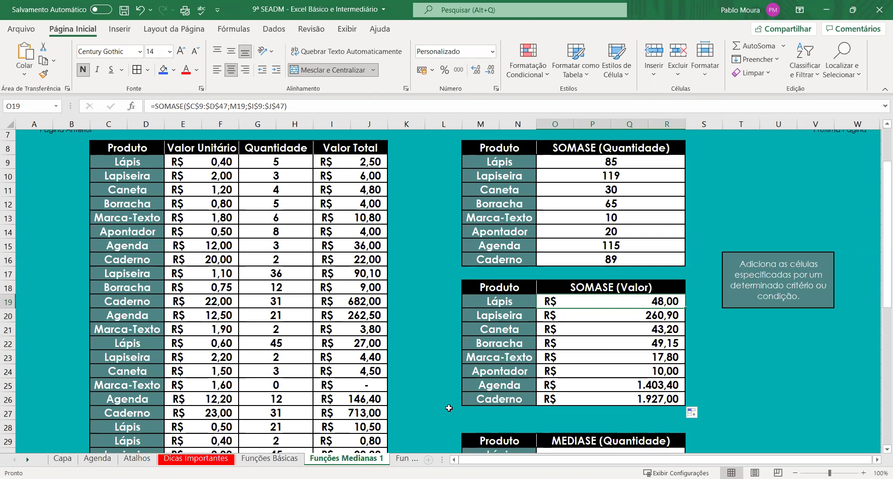
# - Scroll through the sheet to review the SOMASE (Valor) totals, e.g. Agenda 1.403,40 and Caderno 1.927,00
pyautogui.scroll(-1, 449, 408)
pyautogui.scroll(1, 448, 408)
pyautogui.scroll(-3, 696, 379)
pyautogui.scroll(-3, 696, 379)
pyautogui.scroll(-2, 695, 376)
pyautogui.scroll(2, 695, 377)
pyautogui.scroll(4, 695, 377)
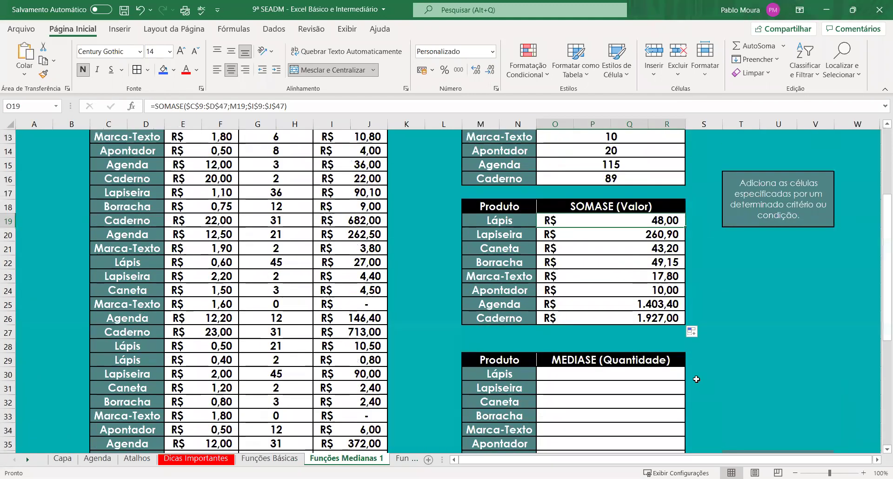
pyautogui.scroll(1, 695, 378)
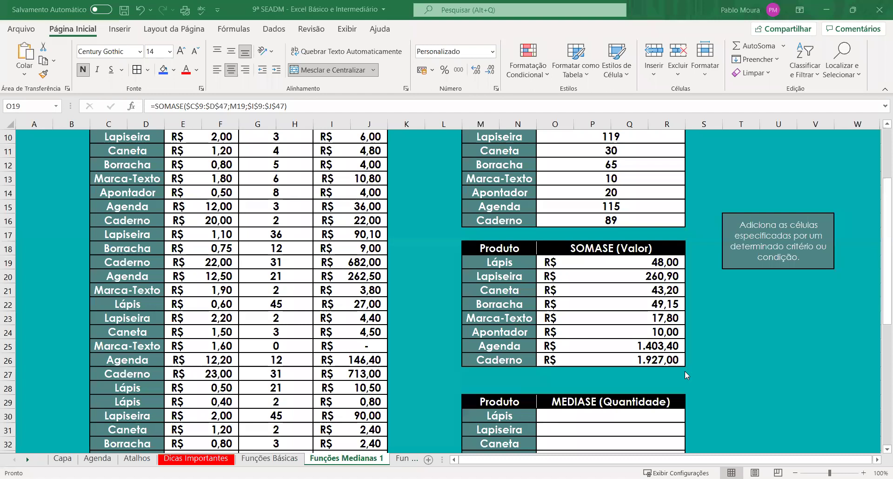
pyautogui.scroll(1, 685, 373)
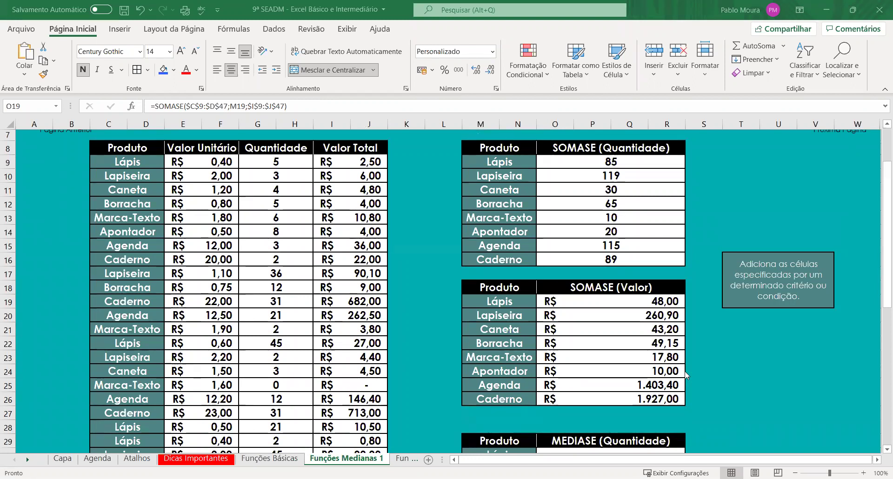
pyautogui.scroll(-4, 685, 375)
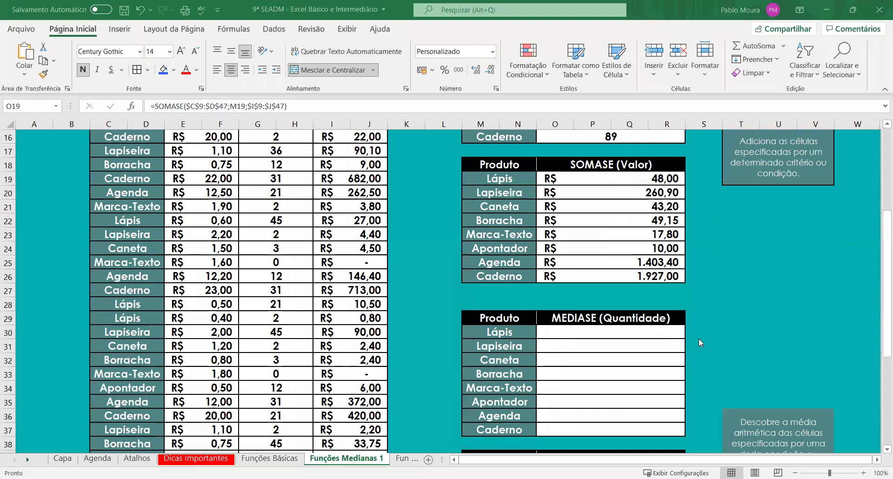
pyautogui.scroll(-1, 691, 354)
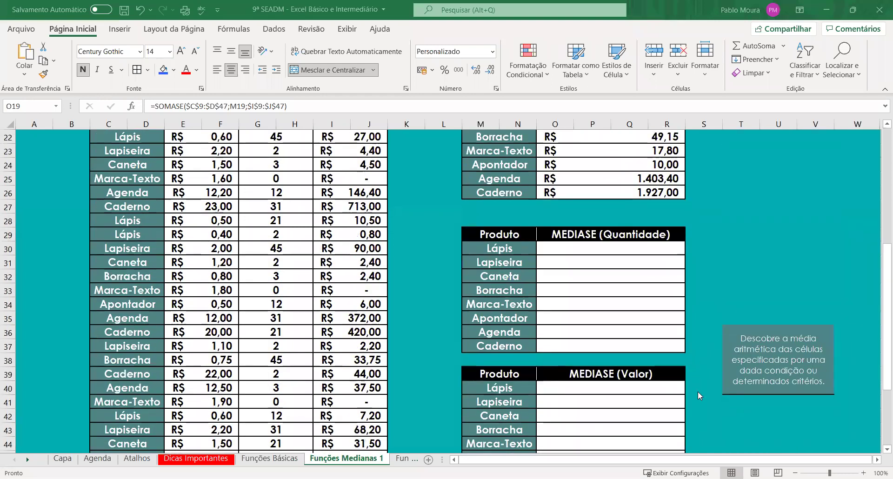
pyautogui.scroll(1, 697, 423)
pyautogui.scroll(-1, 698, 423)
pyautogui.scroll(1, 699, 422)
pyautogui.scroll(-1, 699, 422)
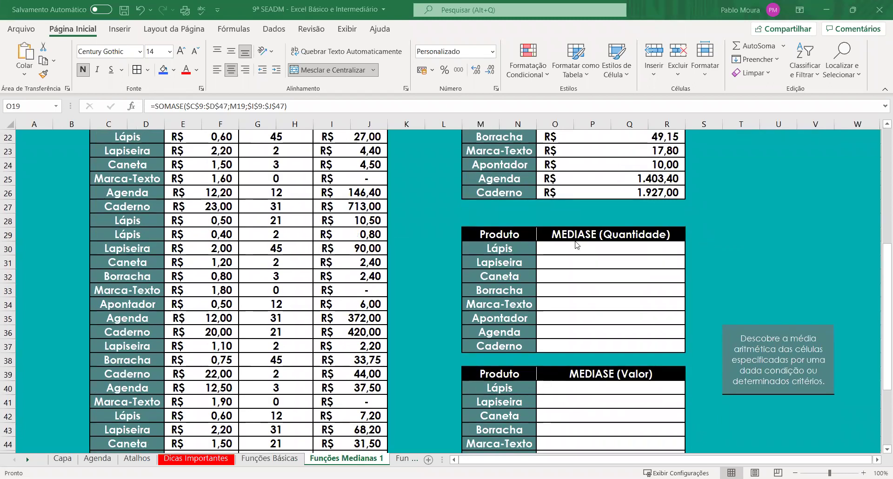
# - Start the Lápis average in O30 as =MÉDIASE($C$9:$D$47;M30; with the product range absolute
pyautogui.doubleClick(604, 249)
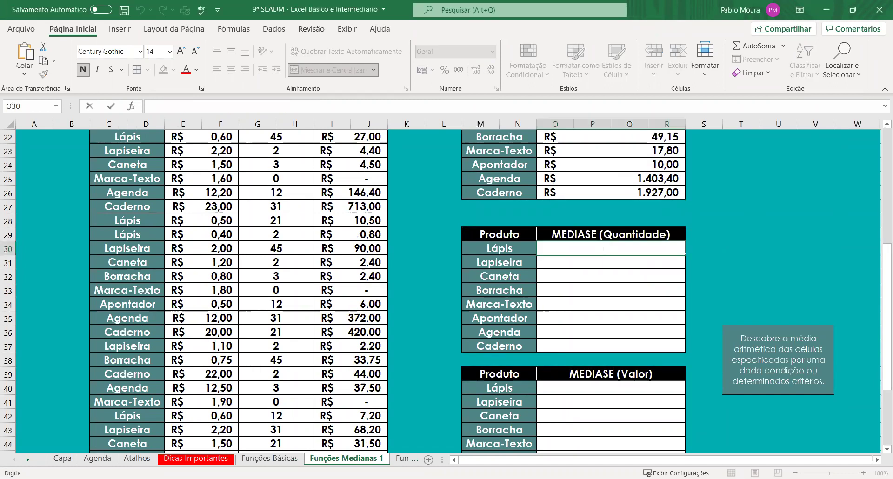
pyautogui.write('=')
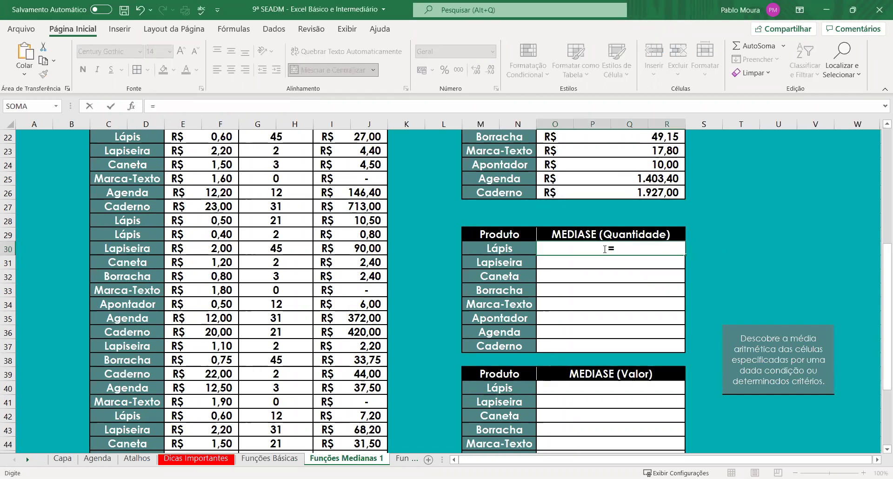
pyautogui.write('me')
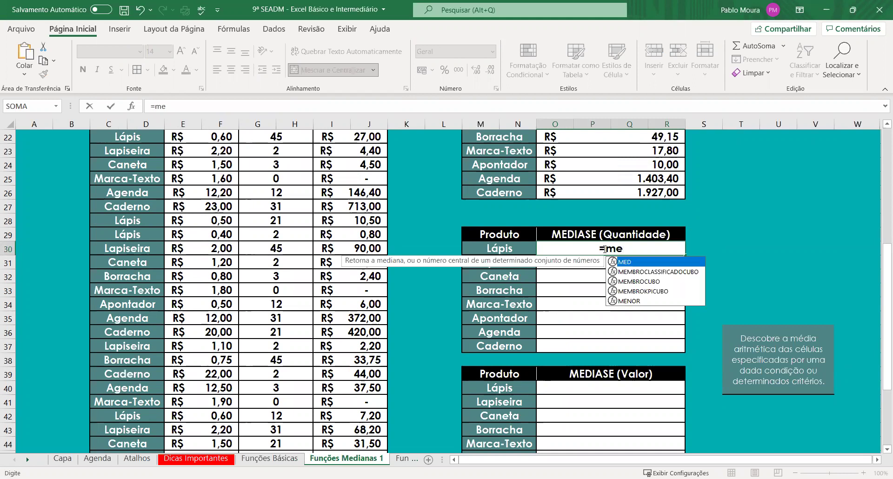
pyautogui.press('BackSpace')
pyautogui.write('éd')
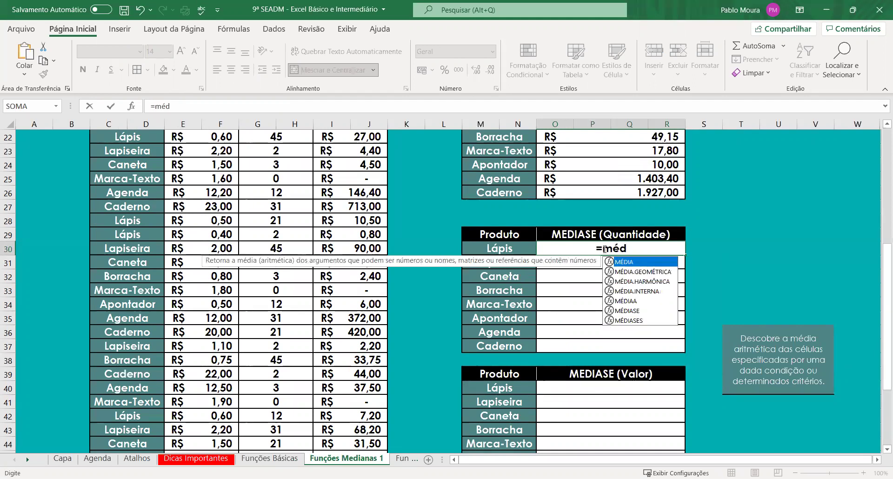
pyautogui.write('ia')
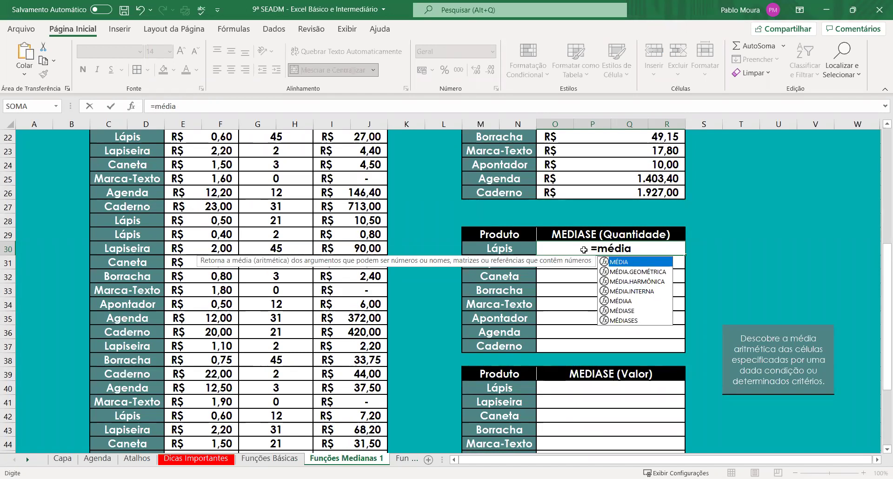
pyautogui.doubleClick(624, 311)
pyautogui.scroll(7, 144, 228)
pyautogui.click(143, 228)
pyautogui.hotkey('ctrl', 'shift', 'Down')
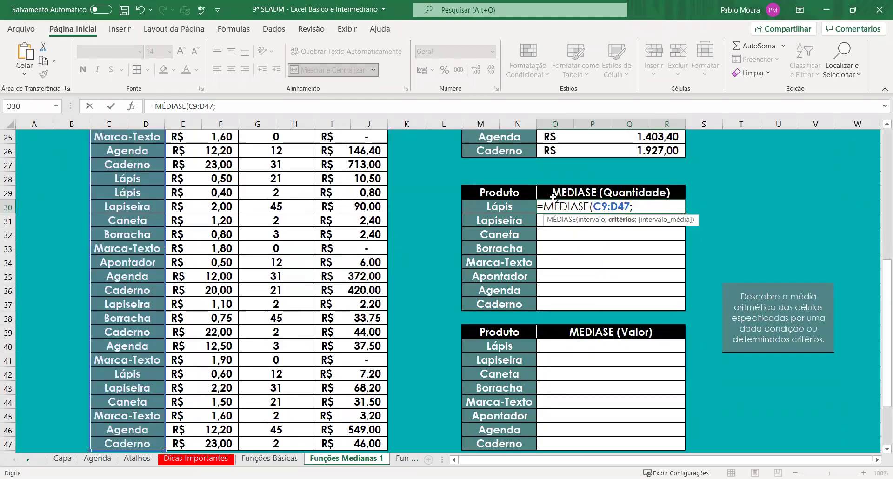
pyautogui.press('F4')
pyautogui.press('F4')
pyautogui.write(';')
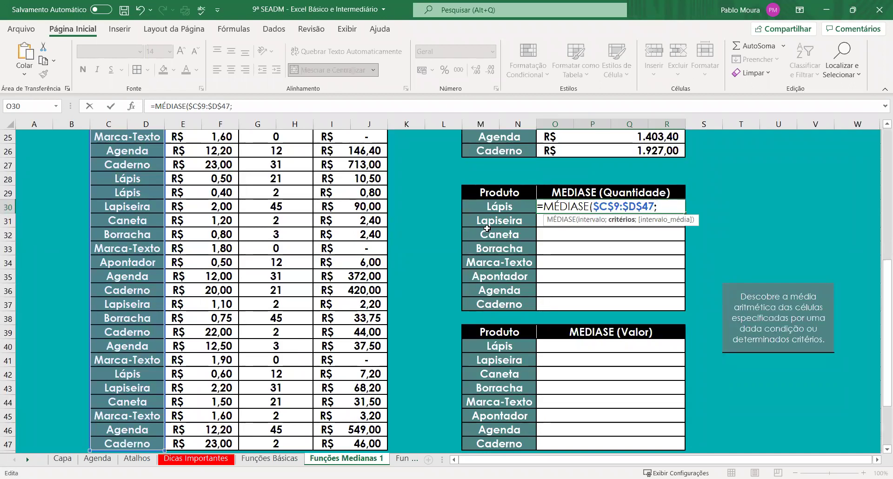
pyautogui.click(494, 206)
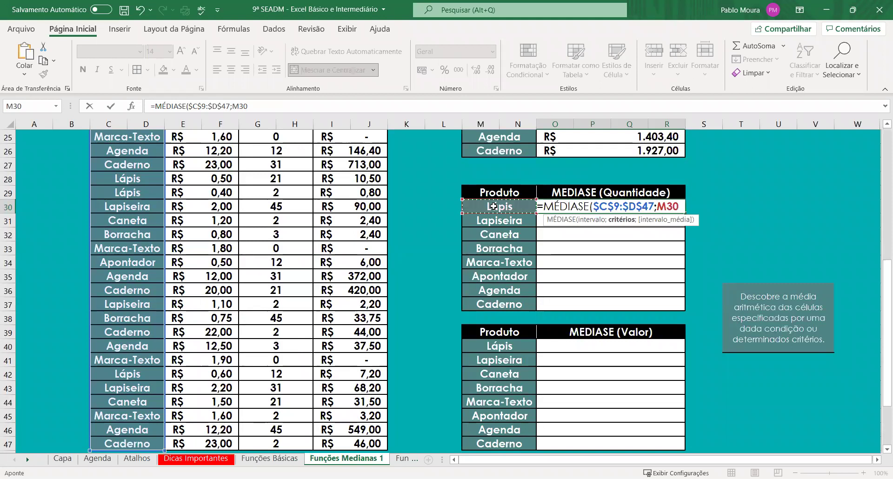
pyautogui.write(';')
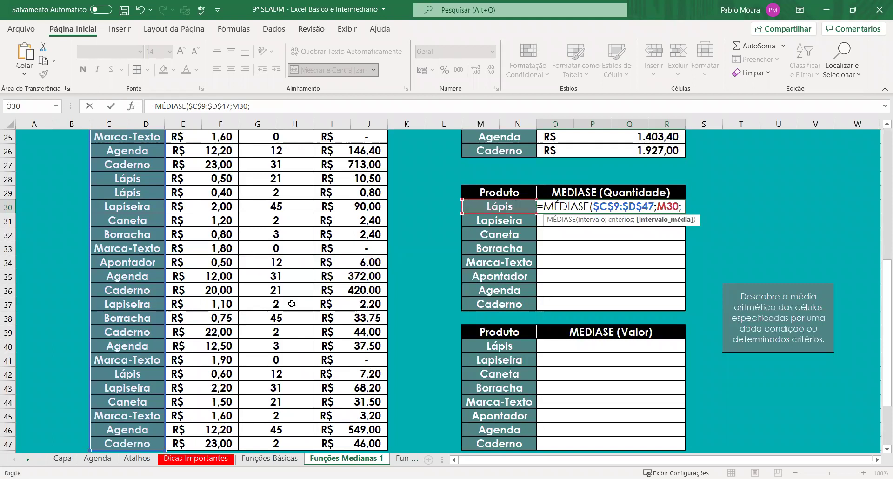
# - Finish the formula with the absolute averaging range $G$9:$H$47, giving 17 for Lápis
pyautogui.scroll(1, 299, 308)
pyautogui.scroll(7, 299, 308)
pyautogui.click(351, 227)
pyautogui.scroll(-2, 406, 296)
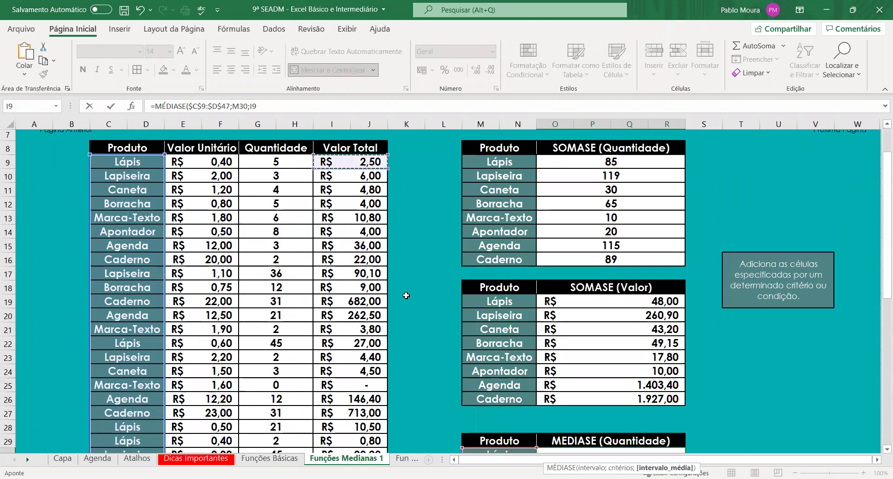
pyautogui.click(293, 162)
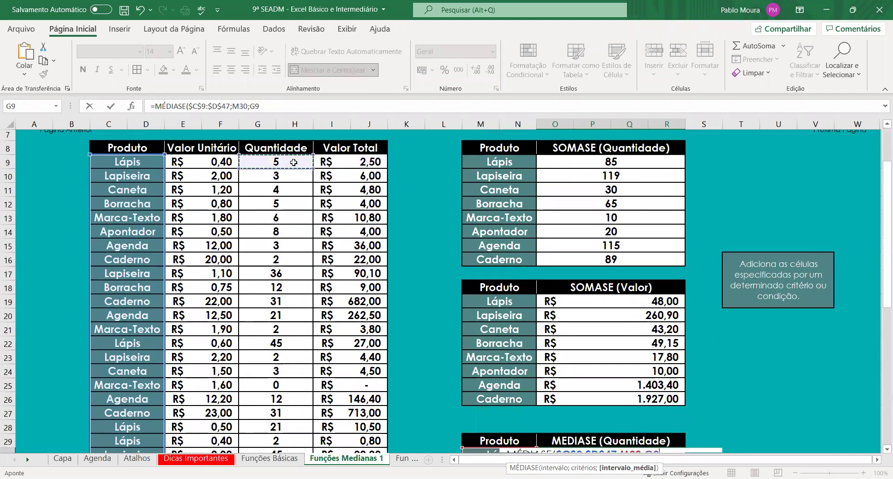
pyautogui.hotkey('ctrl', 'shift', 'Down')
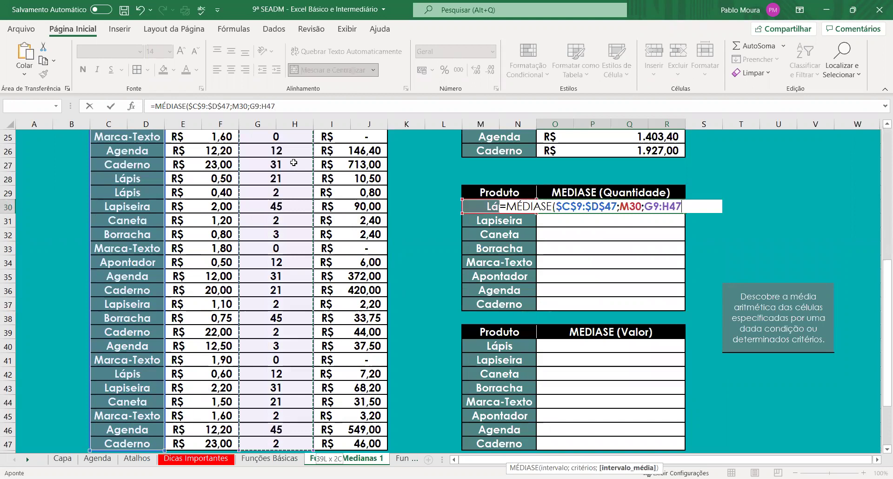
pyautogui.press('F4')
pyautogui.scroll(1, 371, 303)
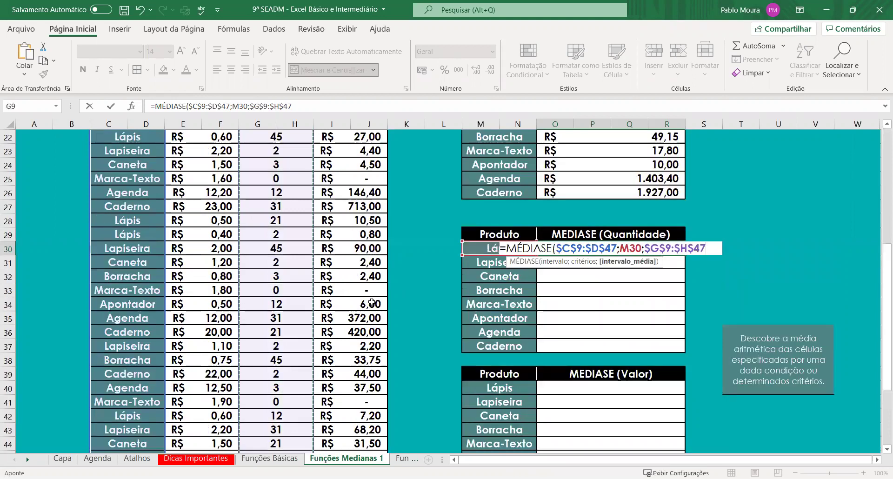
pyautogui.write(')')
pyautogui.press('Return')
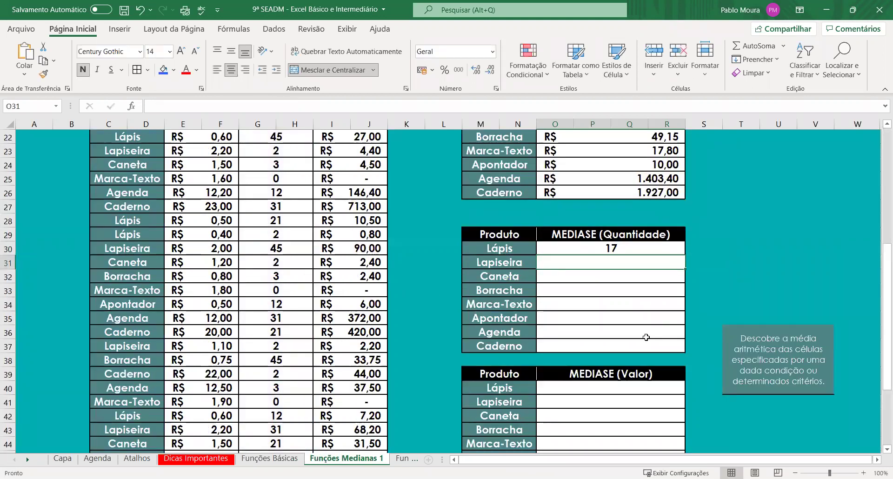
pyautogui.click(615, 248)
pyautogui.scroll(3, 408, 247)
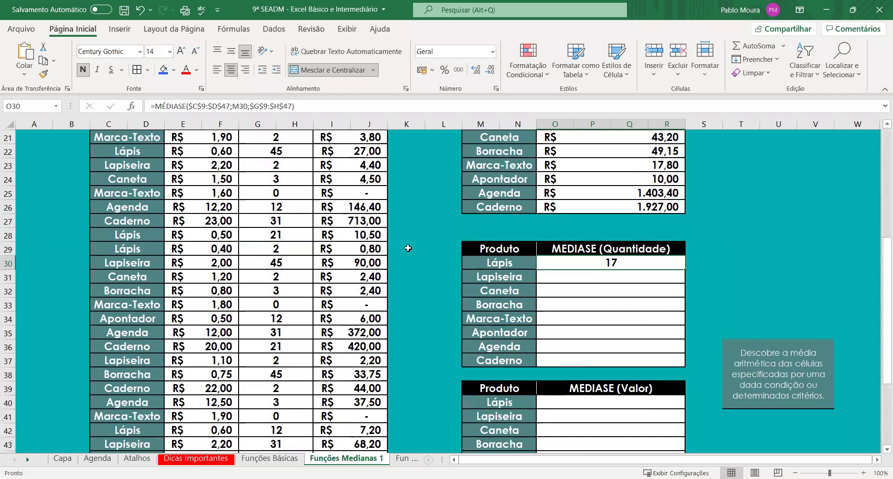
pyautogui.scroll(2, 133, 266)
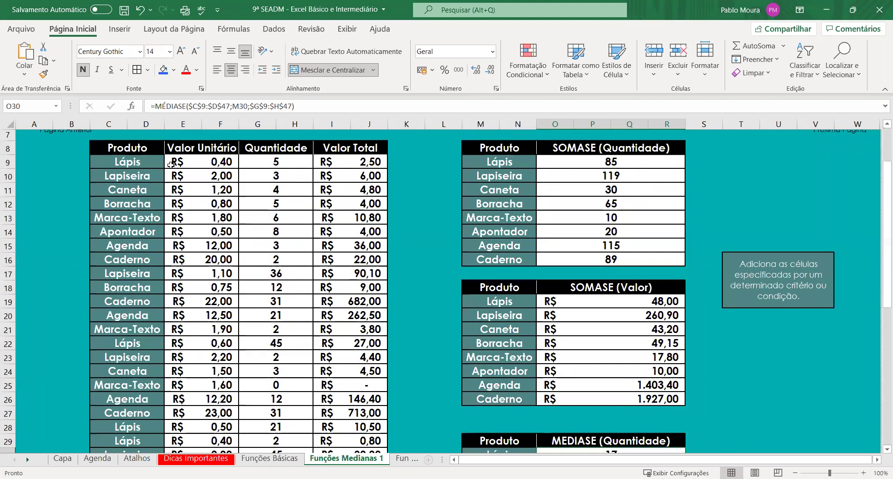
pyautogui.scroll(-4, 135, 260)
pyautogui.scroll(-2, 145, 294)
pyautogui.scroll(-1, 286, 342)
pyautogui.scroll(4, 190, 330)
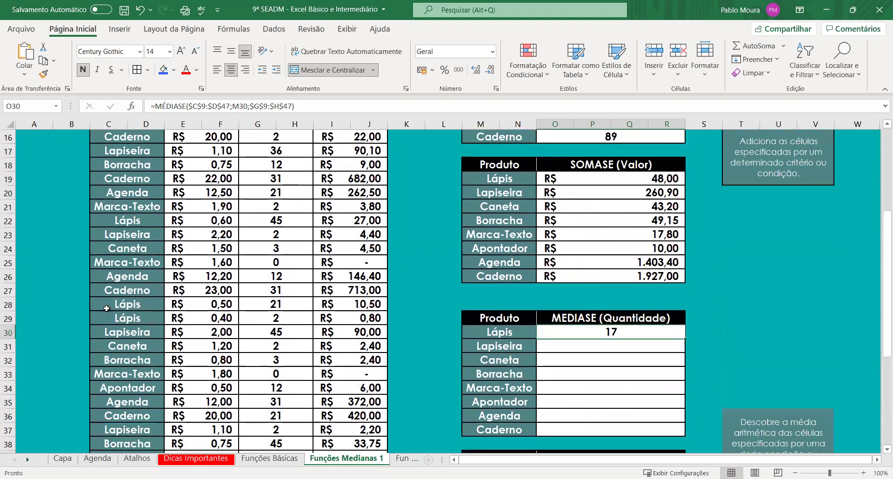
pyautogui.scroll(2, 143, 315)
pyautogui.scroll(2, 143, 315)
pyautogui.scroll(1, 423, 331)
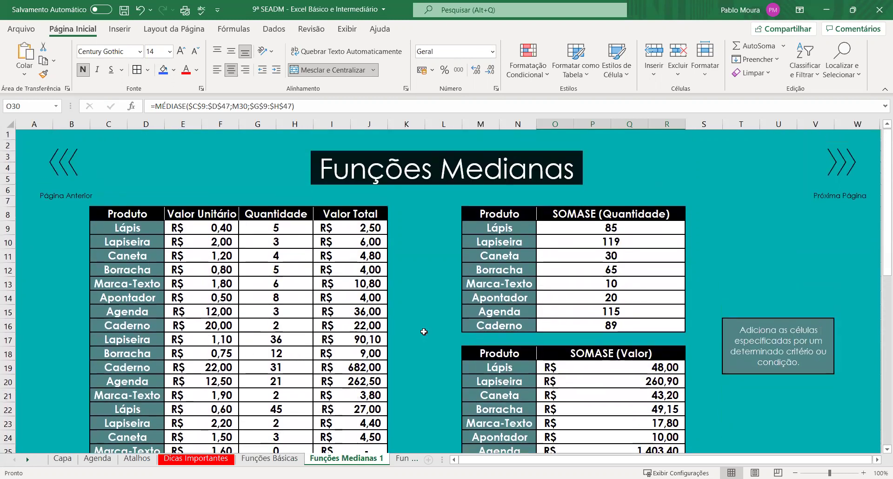
pyautogui.scroll(-6, 417, 320)
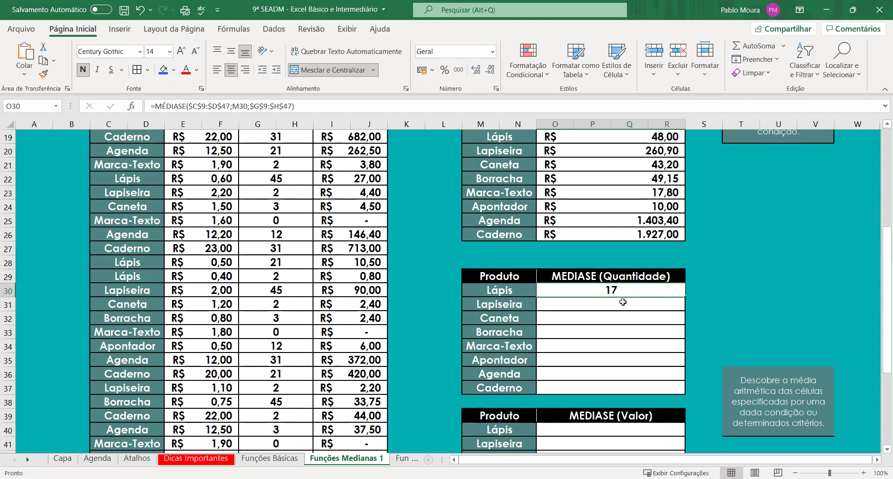
# - Copy the Lápis MÉDIASE formula down through Caderno in row 37 and check the results
pyautogui.doubleClick(585, 283)
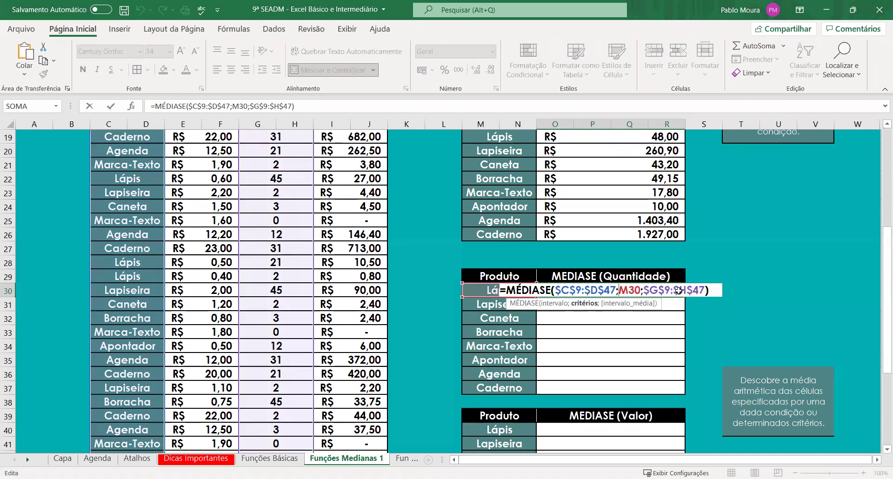
pyautogui.hotkey('ctrl', 'Return')
pyautogui.moveTo(683, 361); pyautogui.dragTo(683, 387)
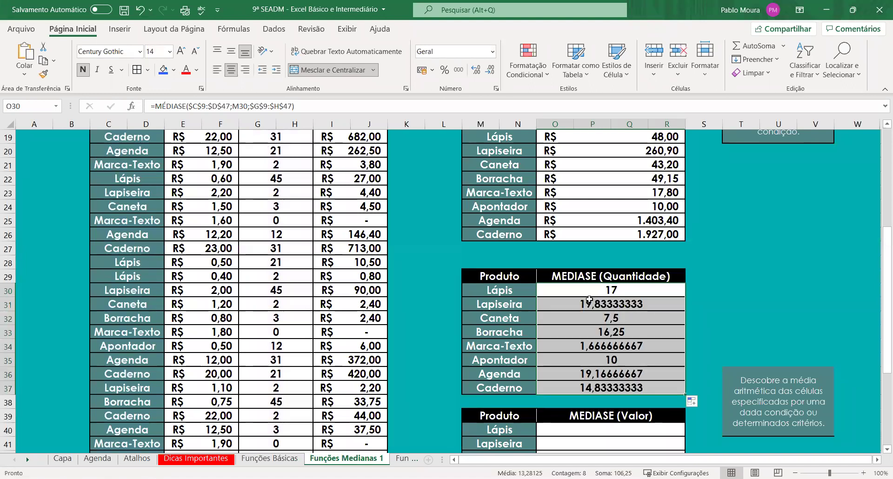
pyautogui.click(626, 317)
pyautogui.scroll(-2, 707, 268)
pyautogui.press('Right')
pyautogui.scroll(2, 600, 302)
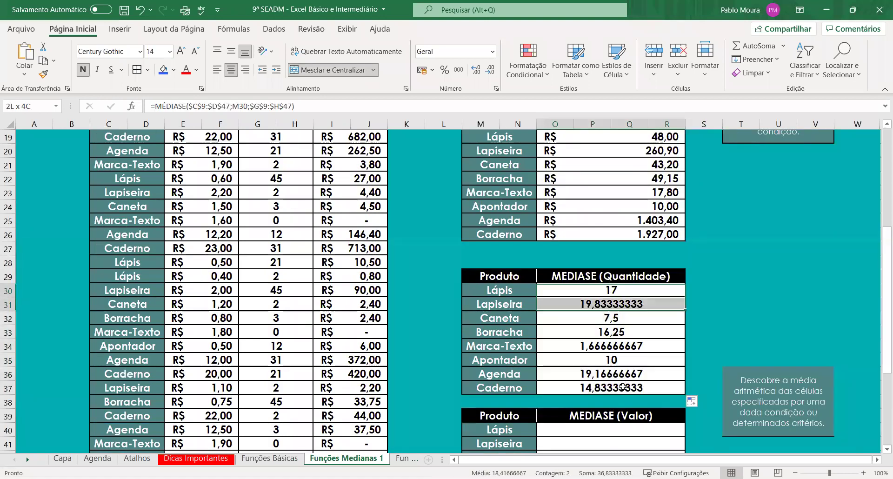
# - Reduce the averages to whole numbers, e.g. Lapiseira 20, Caneta 8, Caderno 15
pyautogui.moveTo(611, 289); pyautogui.dragTo(611, 387)
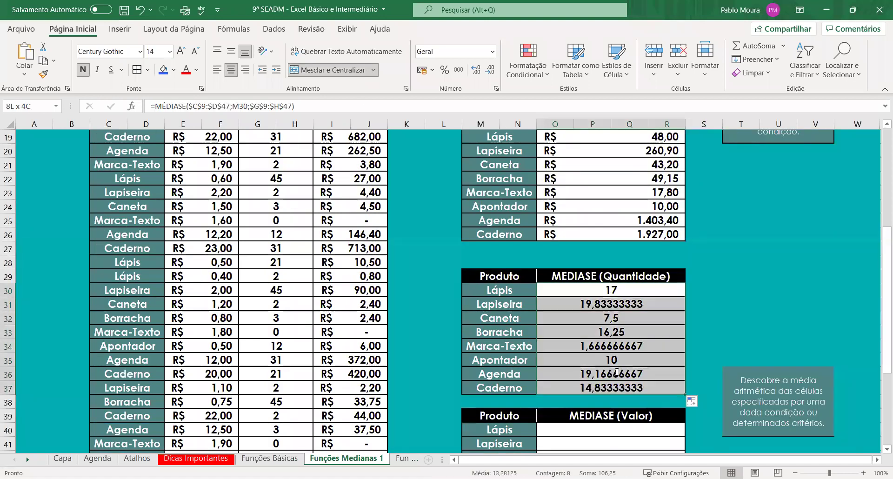
pyautogui.click(488, 72)
pyautogui.click(489, 72)
pyautogui.click(489, 72)
pyautogui.click(489, 73)
pyautogui.click(488, 72)
pyautogui.click(488, 72)
pyautogui.click(488, 72)
pyautogui.click(486, 74)
pyautogui.click(726, 286)
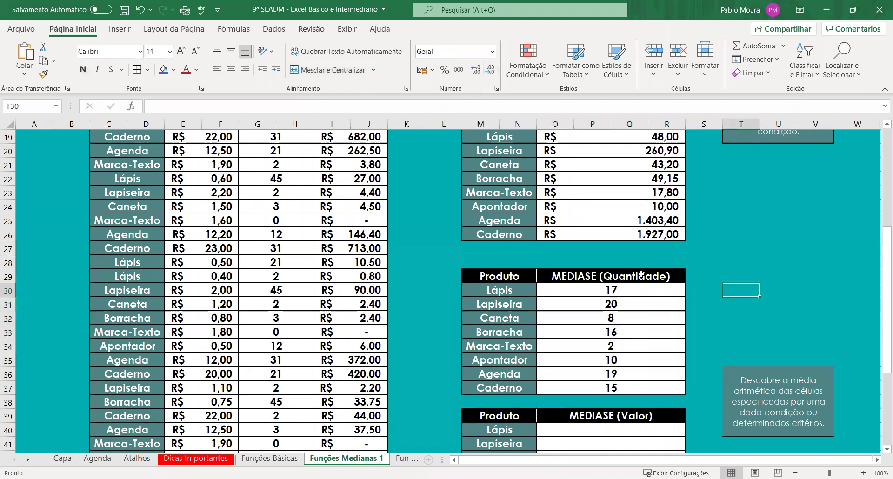
pyautogui.scroll(-1, 568, 251)
pyautogui.scroll(-2, 572, 340)
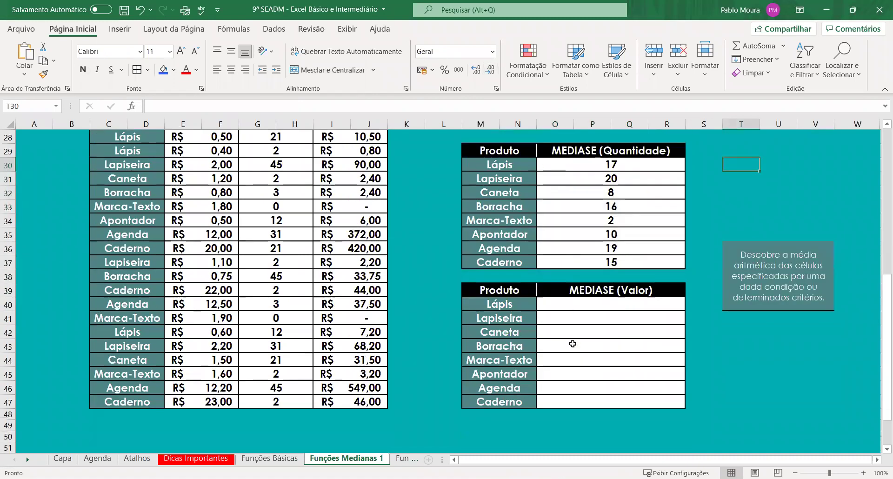
pyautogui.scroll(1, 627, 319)
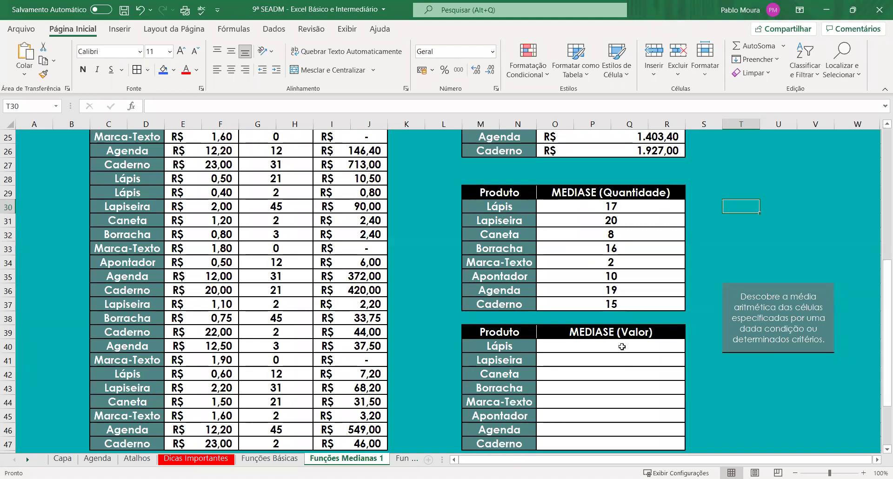
# - Start a MÉDIASE formula in O40 with the locked criteria range $C$9:$D$47
pyautogui.scroll(-1, 621, 346)
pyautogui.scroll(1, 617, 345)
pyautogui.doubleClick(616, 345)
pyautogui.write('=')
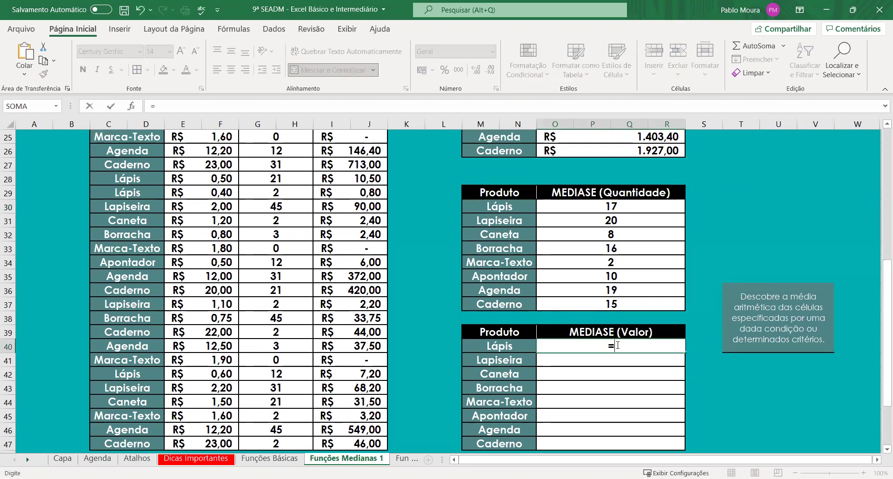
pyautogui.write('me')
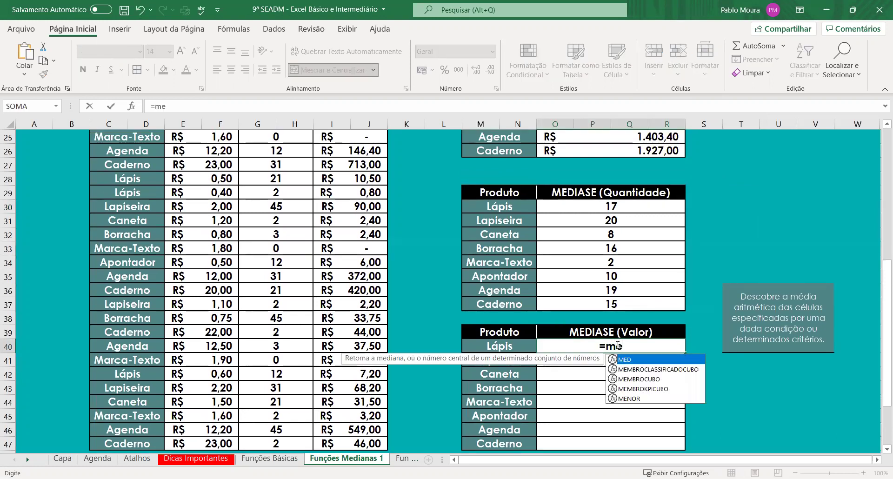
pyautogui.write('dia')
pyautogui.doubleClick(635, 408)
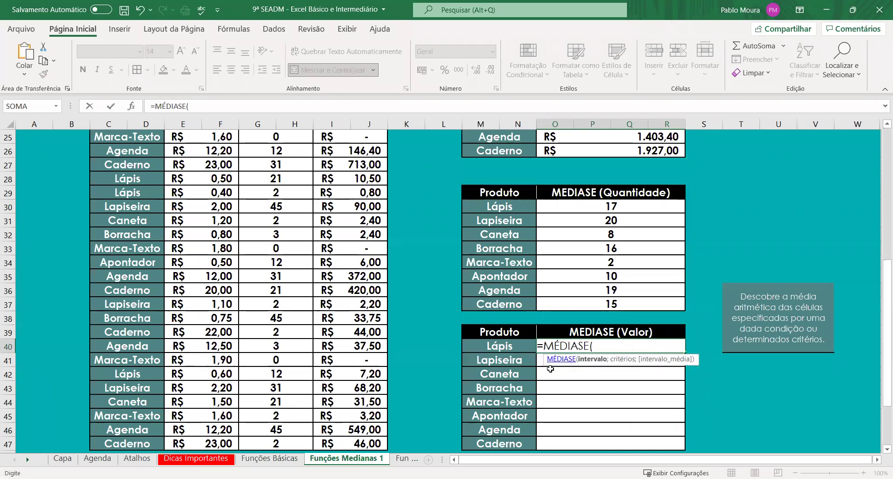
pyautogui.scroll(2, 319, 412)
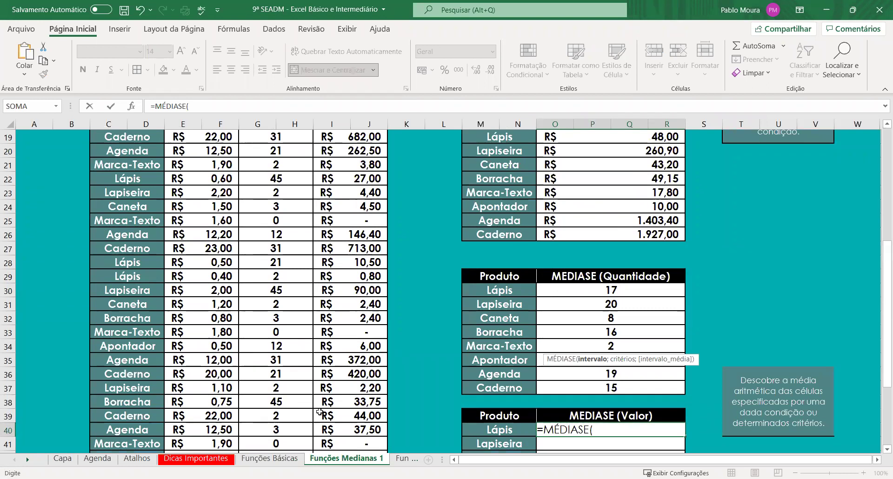
pyautogui.scroll(3, 319, 412)
pyautogui.scroll(-3, 320, 412)
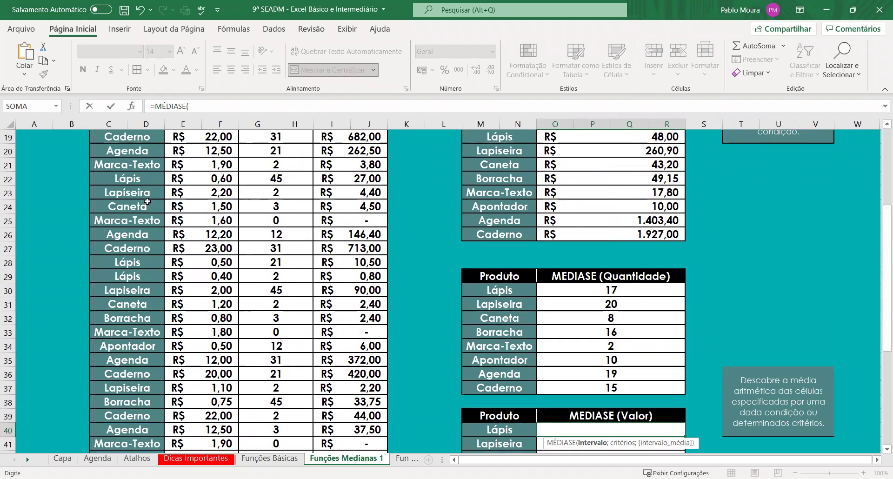
pyautogui.scroll(5, 145, 198)
pyautogui.click(144, 194)
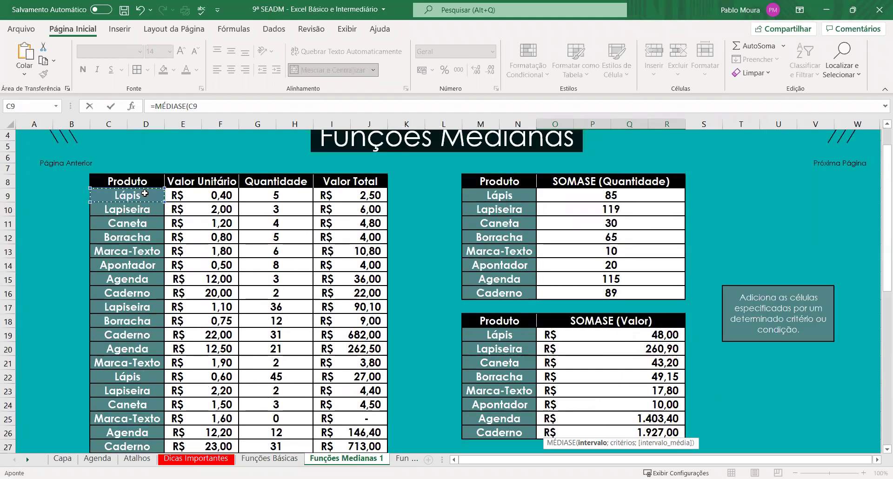
pyautogui.hotkey('ctrl', 'shift', 'Down')
pyautogui.press('F4')
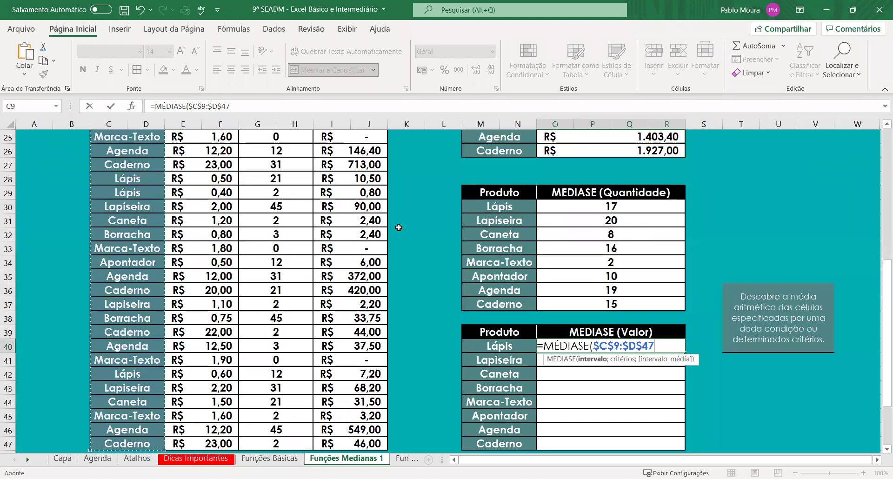
# - Add M40 (Lápis) as criterion and locked average range $I$9:$J$47, then commit the formula
pyautogui.write(';')
pyautogui.click(491, 348)
pyautogui.write(';')
pyautogui.scroll(2, 317, 367)
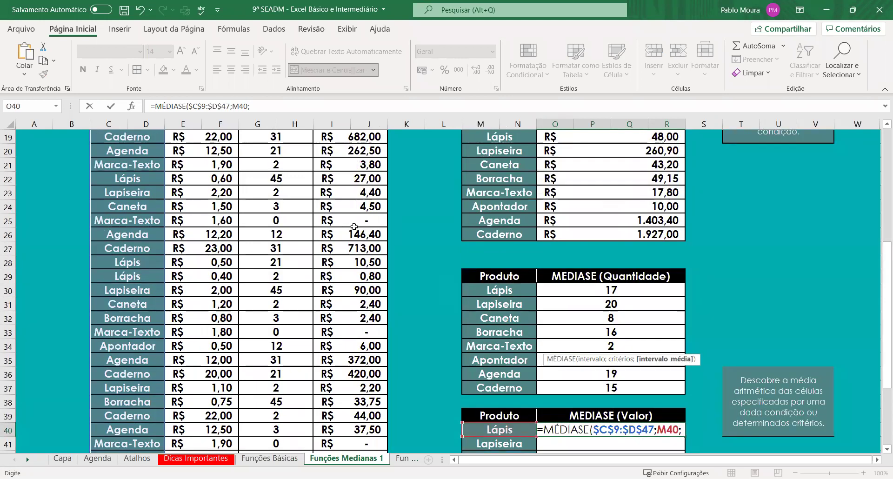
pyautogui.scroll(6, 361, 236)
pyautogui.click(360, 234)
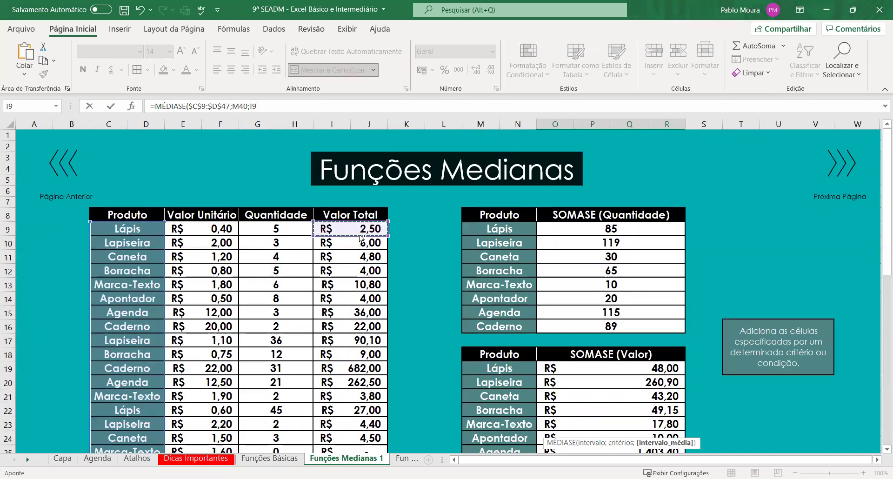
pyautogui.hotkey('ctrl', 'shift', 'Down')
pyautogui.press('F4')
pyautogui.write(')')
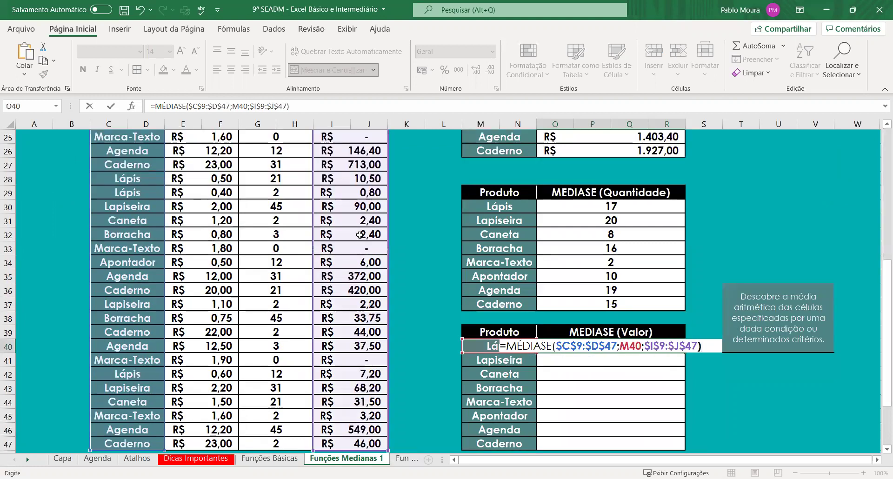
pyautogui.press('Return')
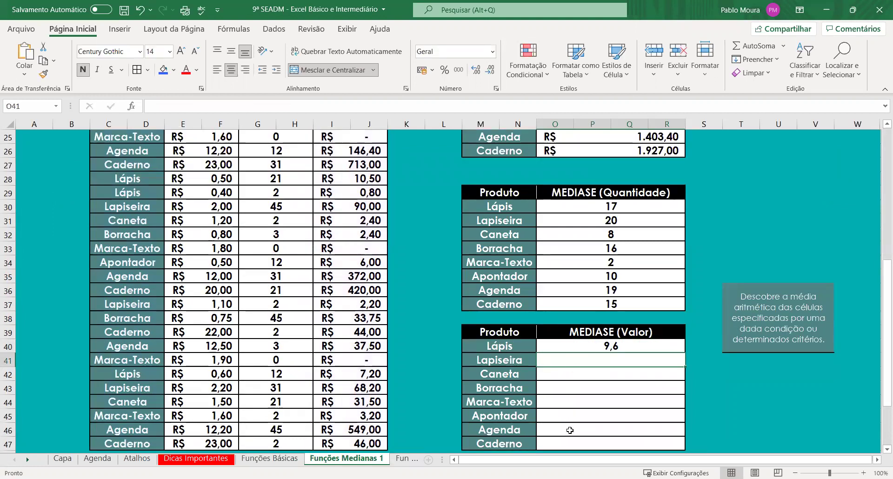
# - Apply the Accounting currency format to result cells O40:O47
pyautogui.moveTo(569, 346); pyautogui.dragTo(569, 444)
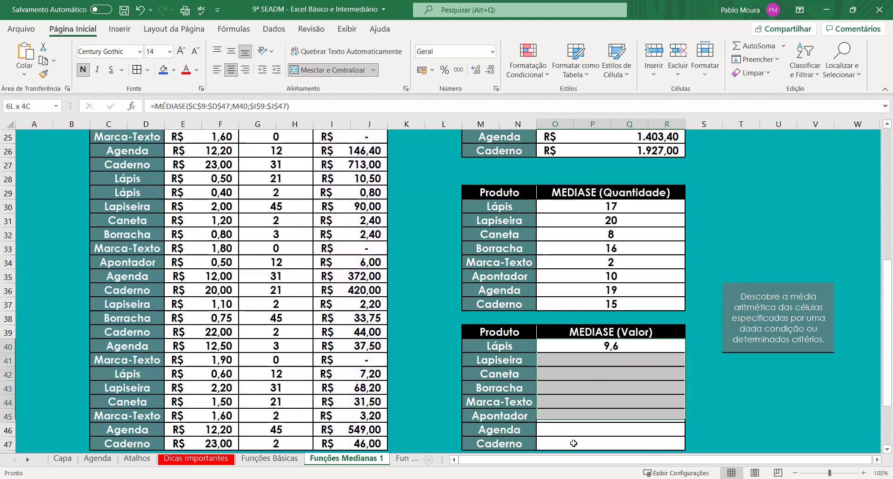
pyautogui.click(423, 71)
pyautogui.scroll(-1, 705, 312)
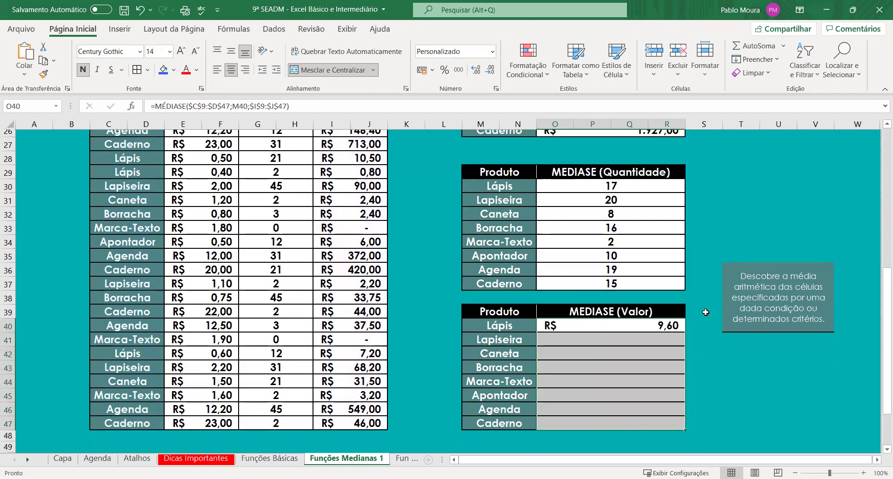
pyautogui.click(696, 306)
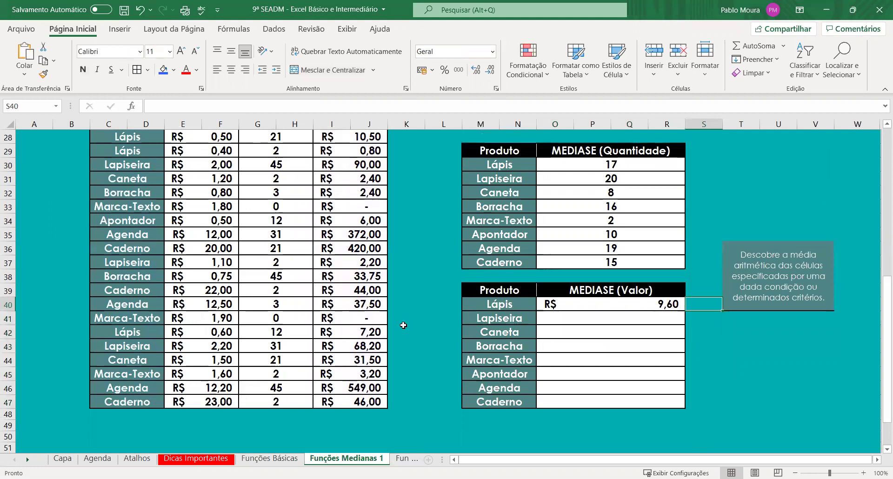
pyautogui.scroll(1, 397, 335)
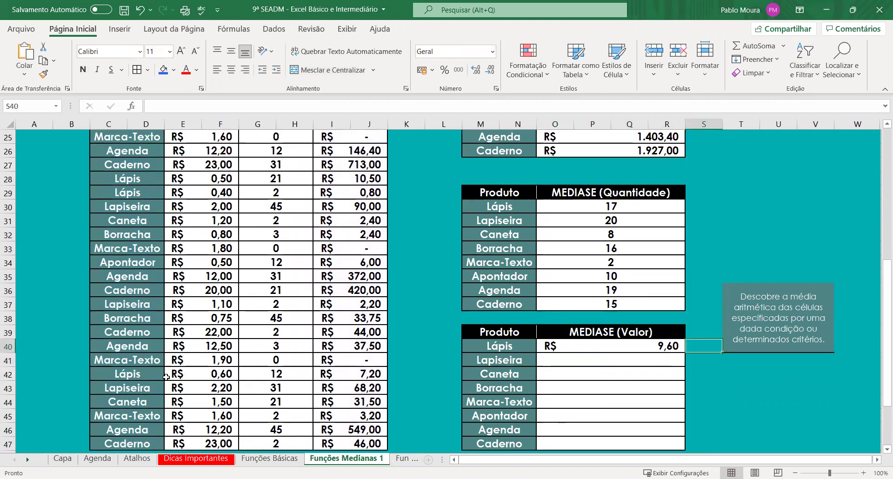
pyautogui.scroll(-1, 395, 363)
pyautogui.scroll(2, 379, 394)
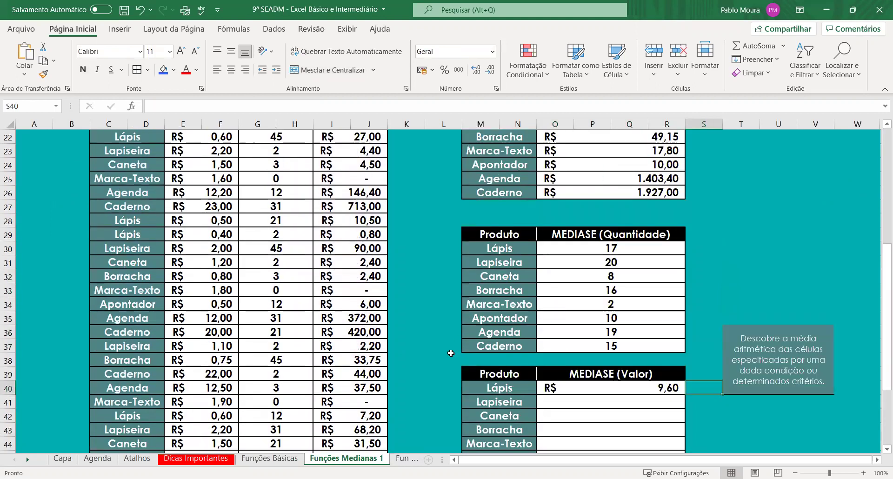
pyautogui.scroll(-1, 651, 350)
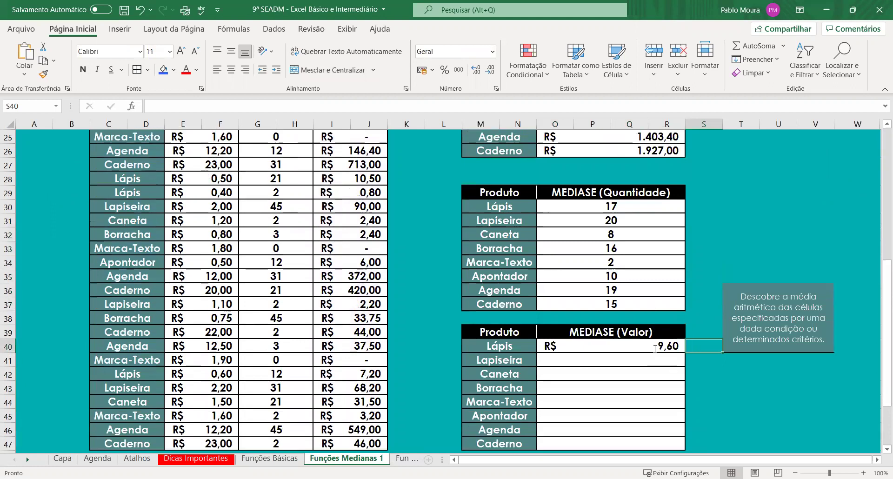
# - Fill the Lápis MÉDIASE formula down to O47 and verify the Caneta formula in O42
pyautogui.click(561, 345)
pyautogui.doubleClick(667, 347)
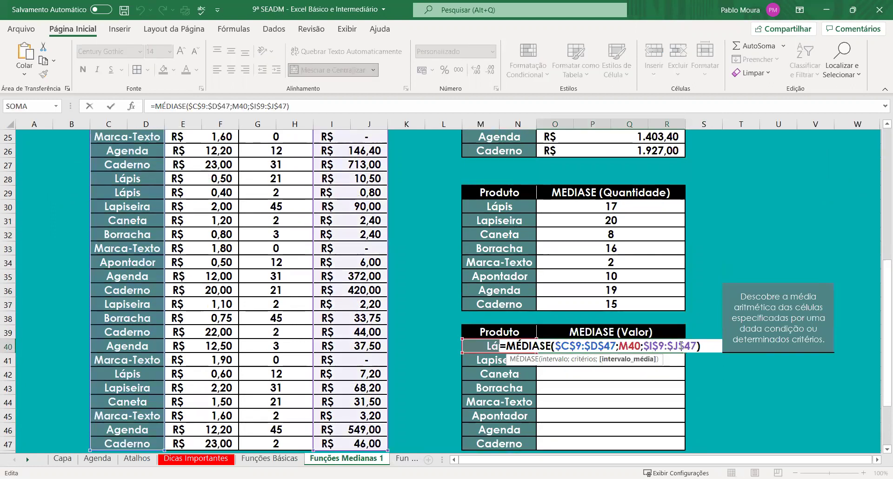
pyautogui.press('Escape')
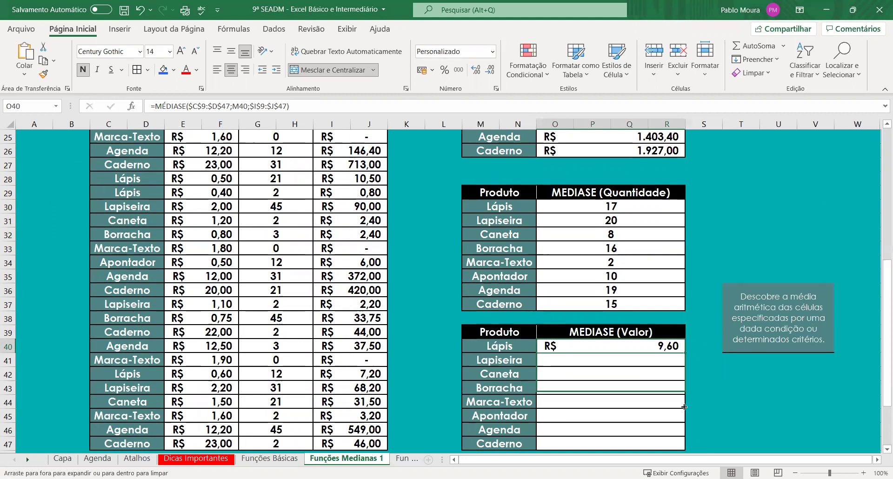
pyautogui.moveTo(684, 393); pyautogui.dragTo(684, 403)
pyautogui.click(704, 374)
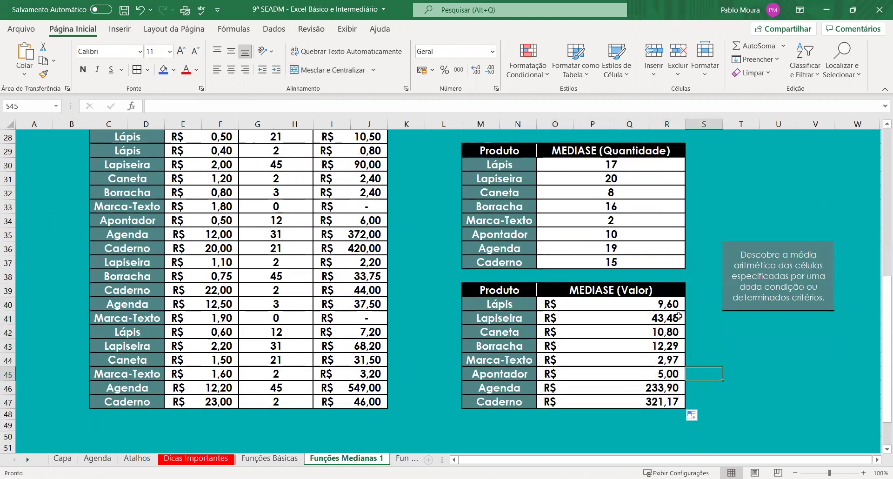
pyautogui.click(613, 330)
pyautogui.doubleClick(613, 331)
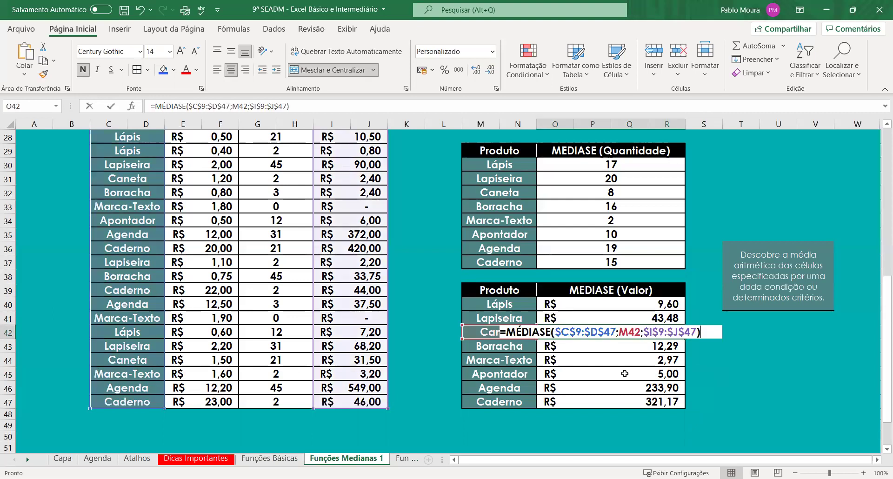
pyautogui.press('Return')
pyautogui.press('Down')
pyautogui.press('Down')
pyautogui.press('Down')
pyautogui.press('Down')
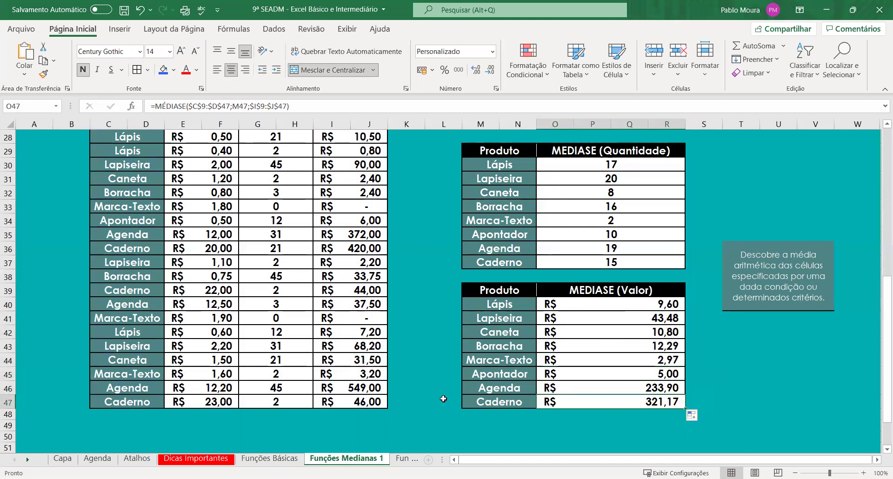
pyautogui.click(443, 398)
pyautogui.scroll(1, 442, 395)
pyautogui.scroll(1, 441, 394)
pyautogui.scroll(3, 439, 393)
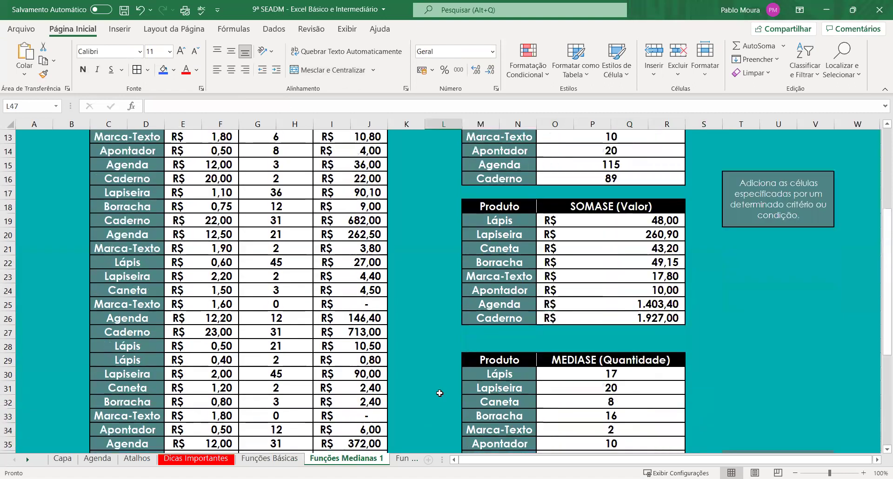
pyautogui.scroll(3, 439, 393)
pyautogui.scroll(1, 439, 374)
pyautogui.scroll(1, 438, 373)
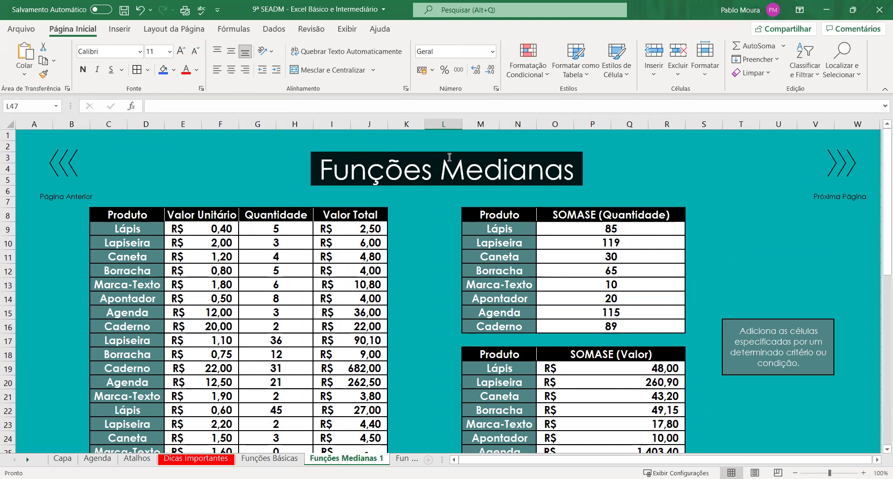
pyautogui.scroll(-1, 453, 289)
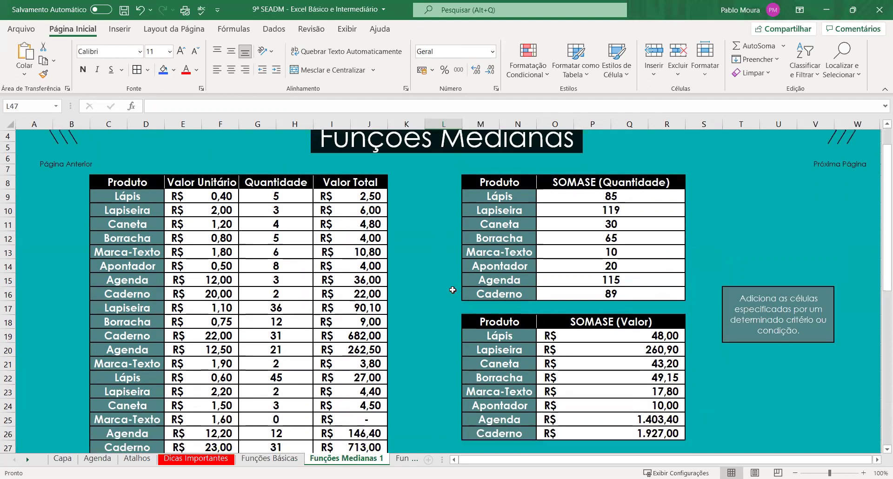
pyautogui.scroll(-1, 465, 308)
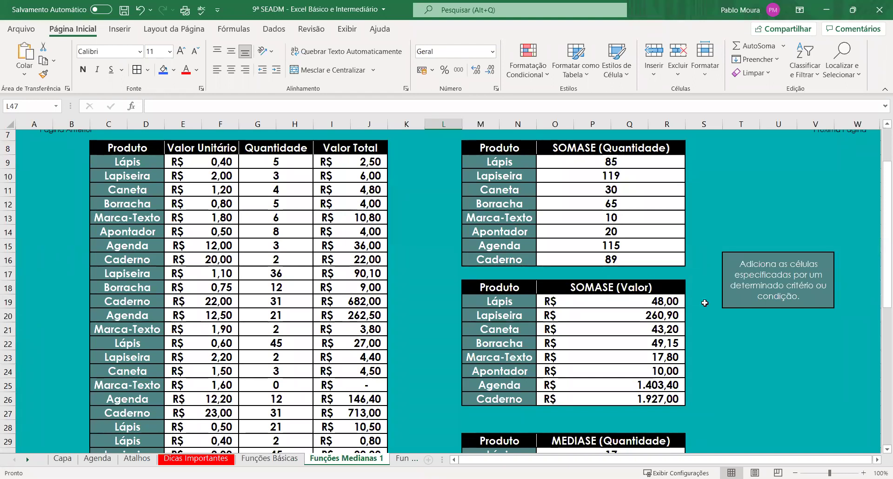
pyautogui.scroll(-4, 704, 303)
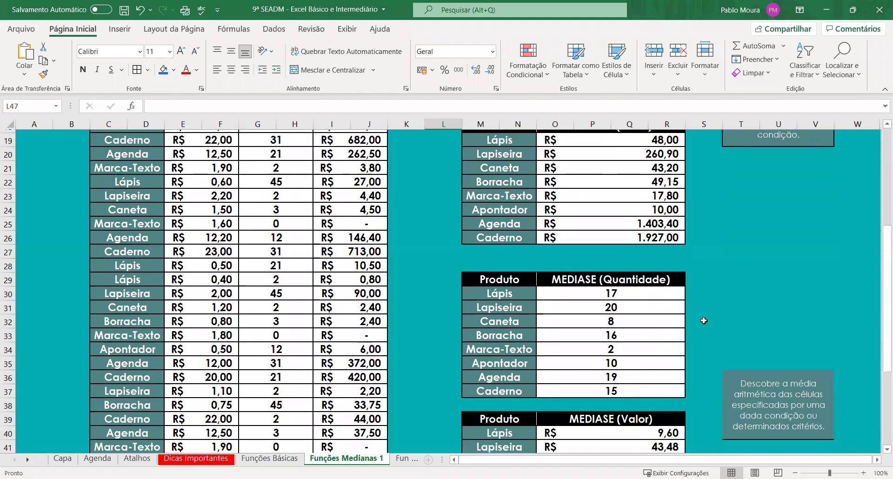
pyautogui.scroll(-1, 704, 320)
pyautogui.scroll(3, 703, 321)
pyautogui.scroll(4, 703, 321)
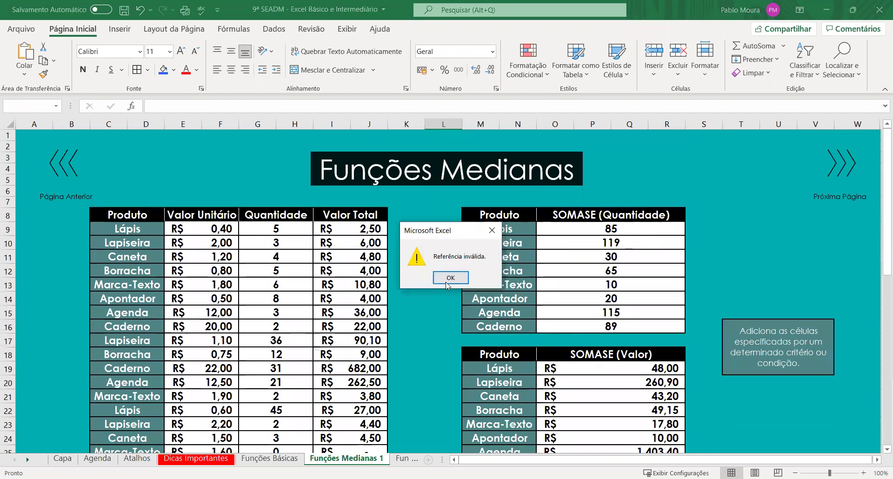
# - Dismiss the 'Referência inválida' warning and switch to the Funções Medianas 2 sheet
pyautogui.click(451, 278)
pyautogui.click(405, 462)
pyautogui.hotkey('ctrl', 'pagedown')
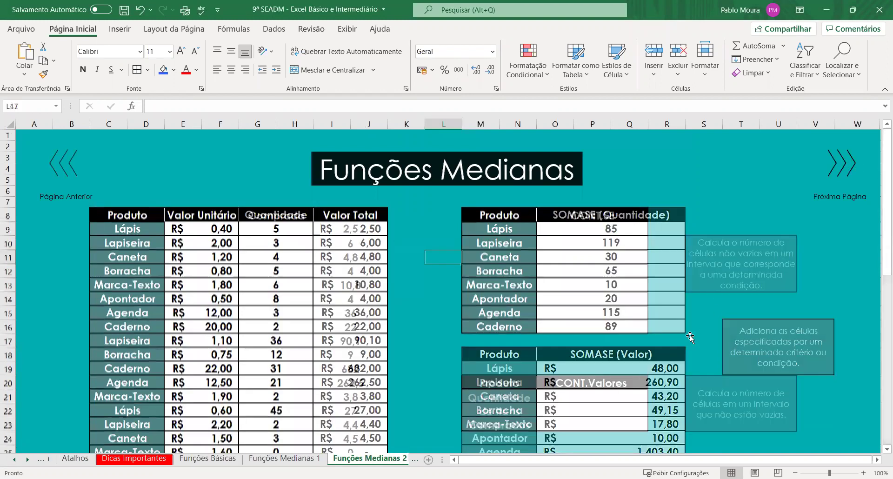
pyautogui.scroll(-1, 680, 342)
pyautogui.scroll(1, 679, 342)
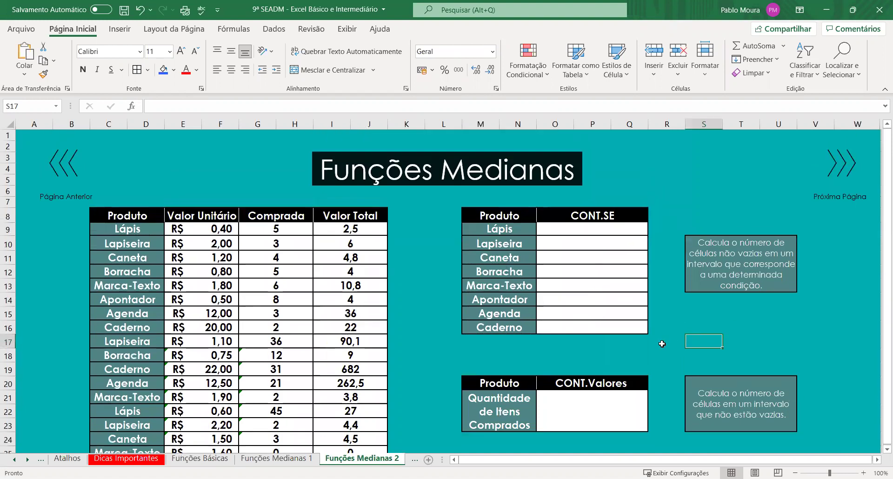
pyautogui.scroll(-1, 662, 344)
pyautogui.scroll(-1, 485, 317)
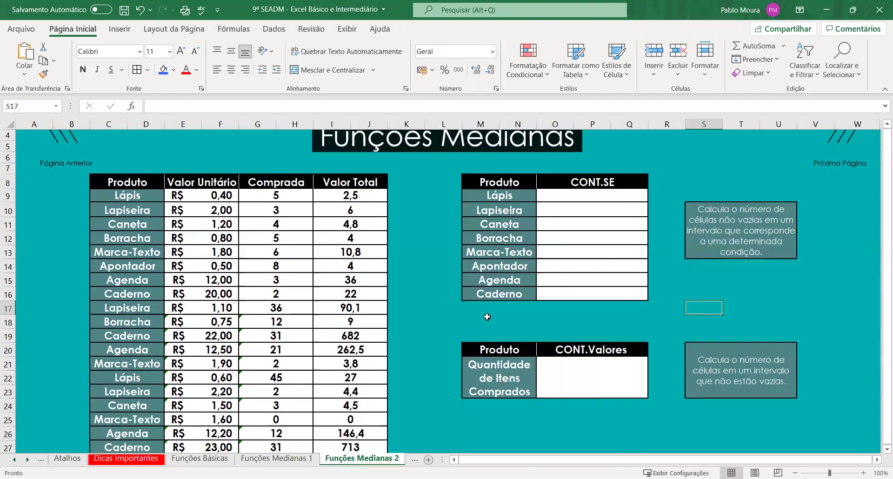
pyautogui.click(484, 321)
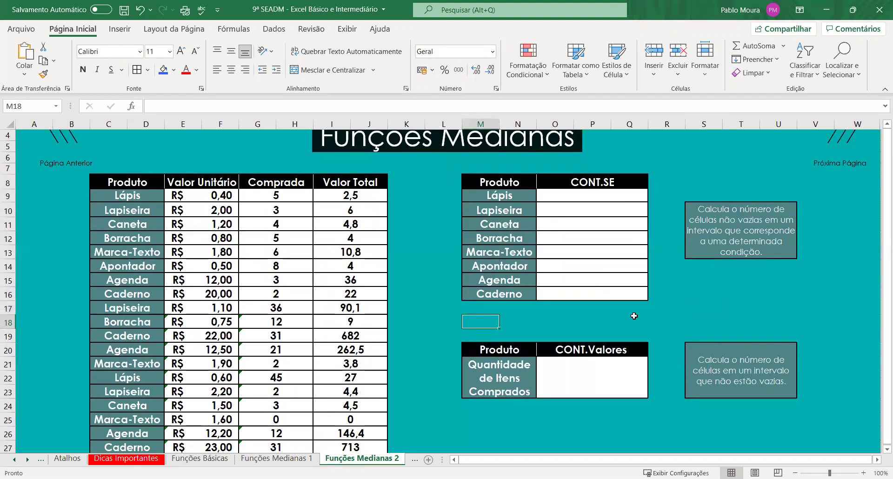
pyautogui.scroll(1, 589, 322)
pyautogui.scroll(-1, 589, 322)
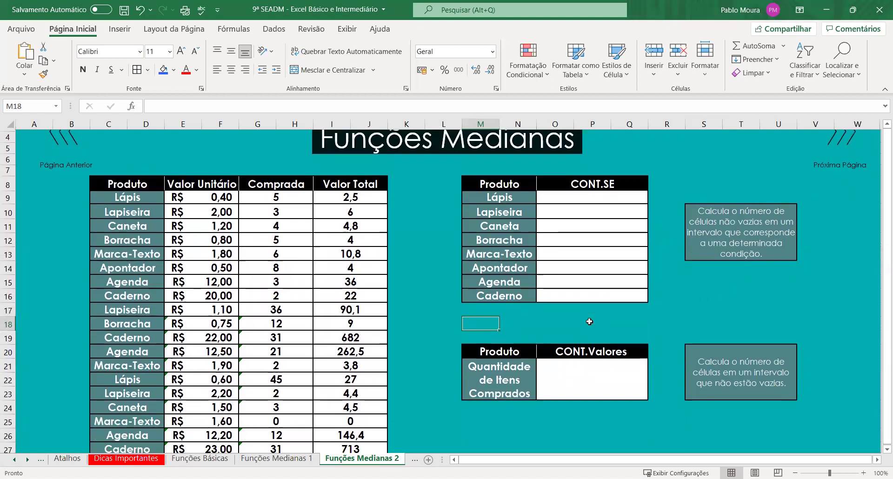
# - Select the CONT.SE cell beside Lápis, then leave it empty
pyautogui.click(599, 195)
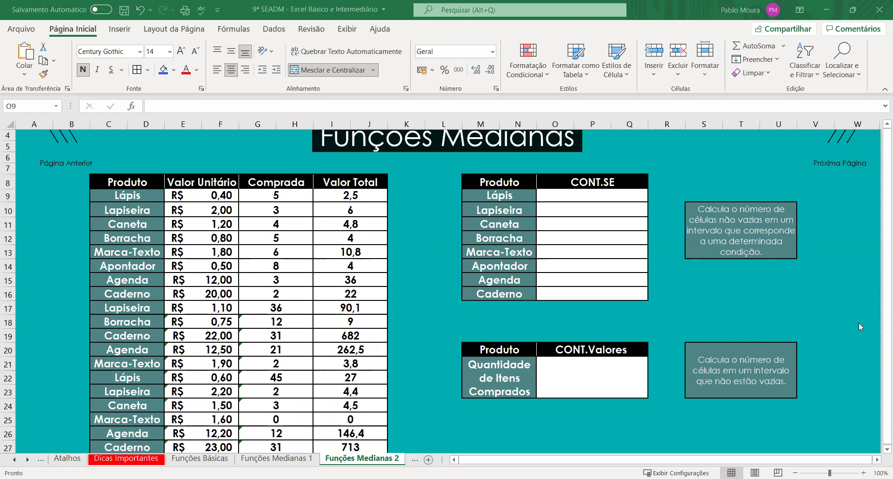
pyautogui.click(600, 197)
pyautogui.doubleClick(601, 196)
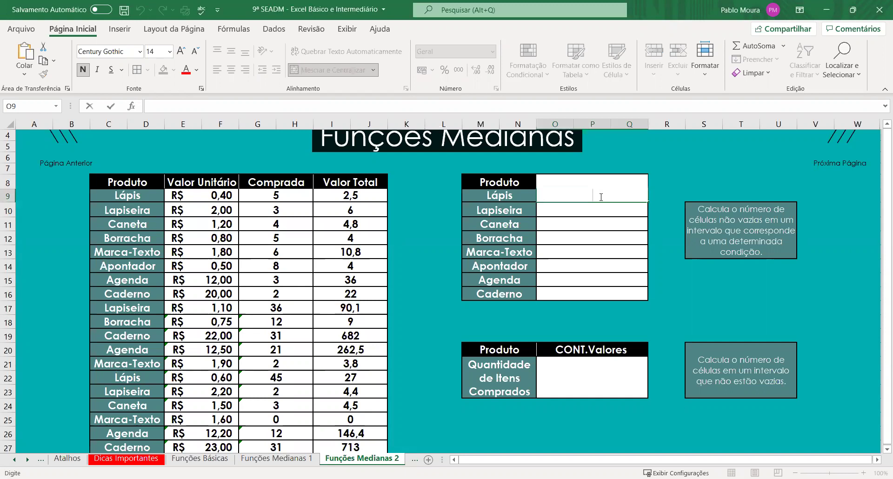
pyautogui.click(671, 248)
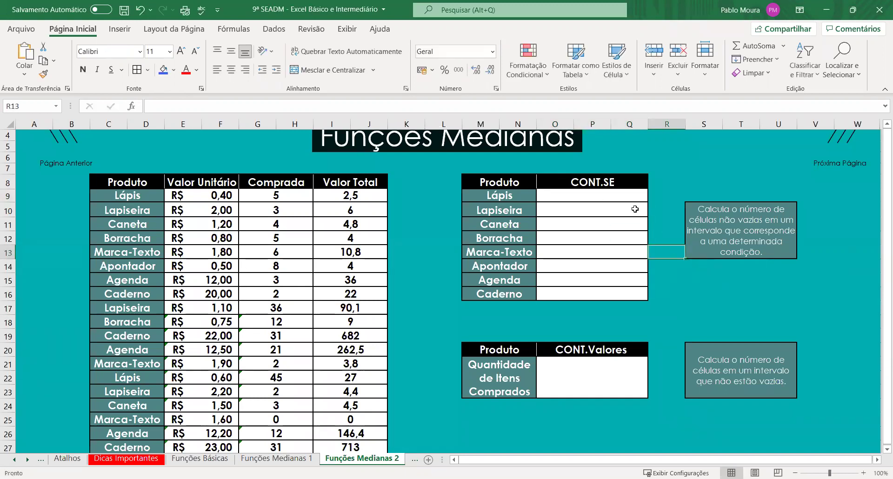
# - Start =CONT.SE( in O9 with the locked product range $C$9:$D$44
pyautogui.click(581, 194)
pyautogui.write('=')
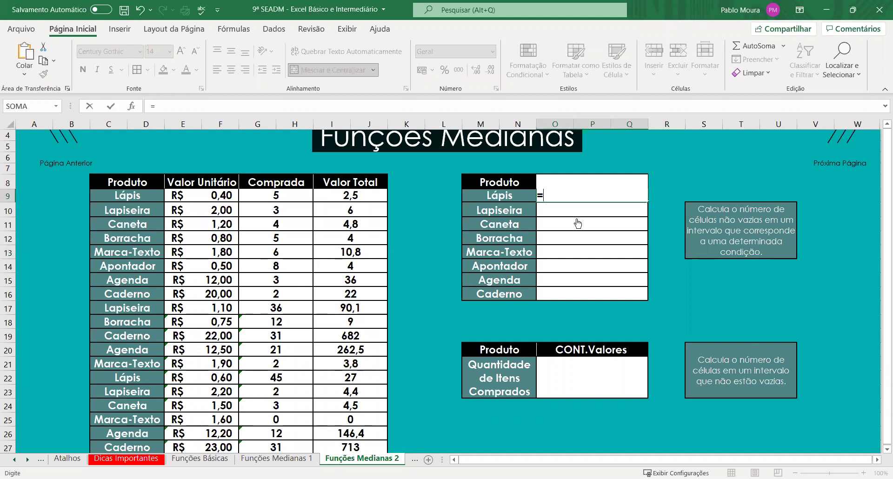
pyautogui.write('CONT.SE(')
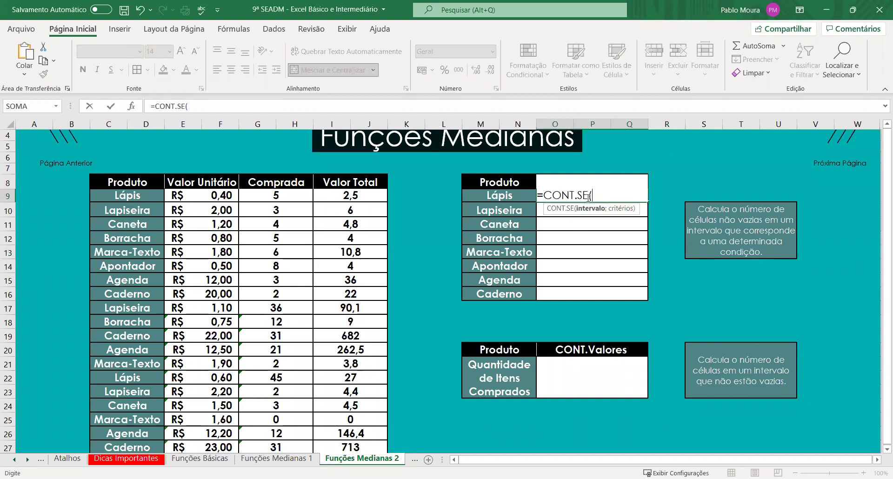
pyautogui.click(156, 192)
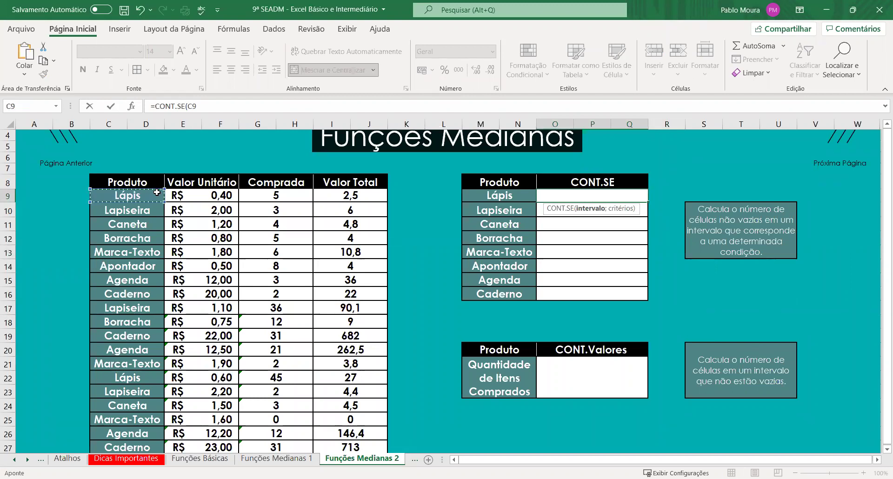
pyautogui.hotkey('ctrl', 'shift', 'Down')
pyautogui.scroll(1, 455, 298)
pyautogui.scroll(3, 456, 298)
pyautogui.scroll(2, 456, 298)
pyautogui.scroll(1, 456, 299)
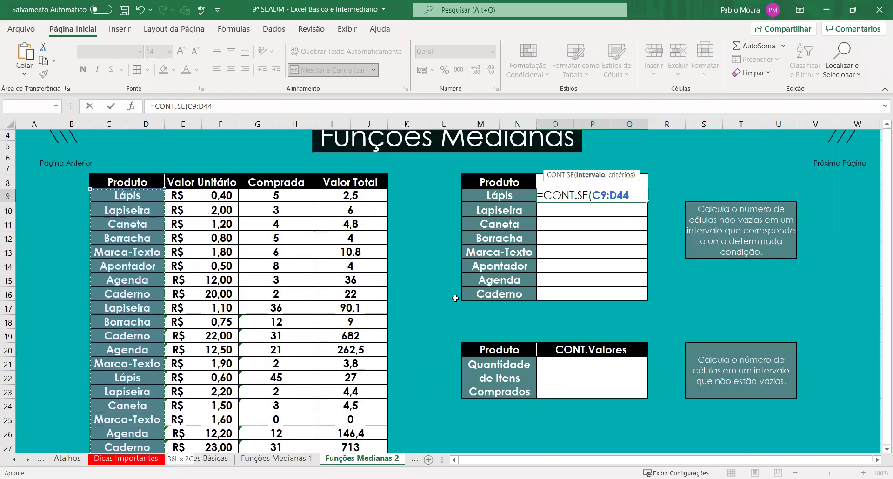
pyautogui.press('F4')
# - Add M9 (Lápis) as the criterion and confirm, showing a count of 5
pyautogui.write('$D$44;')
pyautogui.click(485, 193)
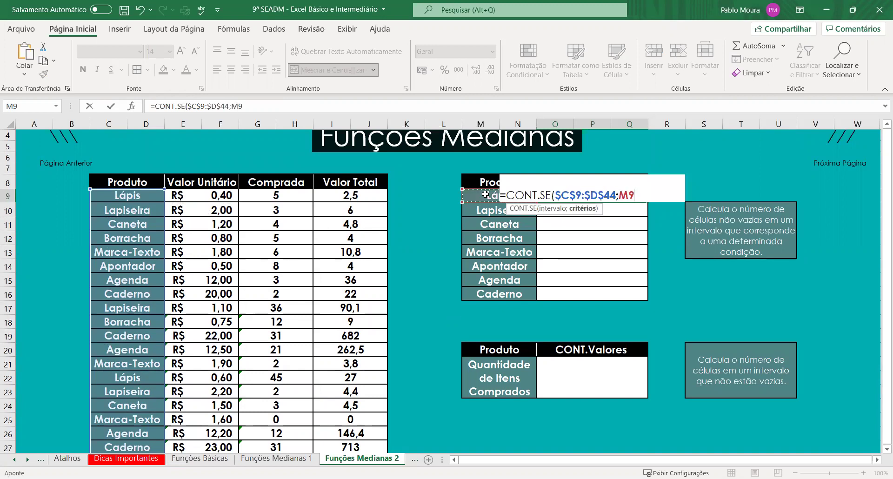
pyautogui.write(')')
pyautogui.hotkey('ctrl', 'Return')
pyautogui.press('Return')
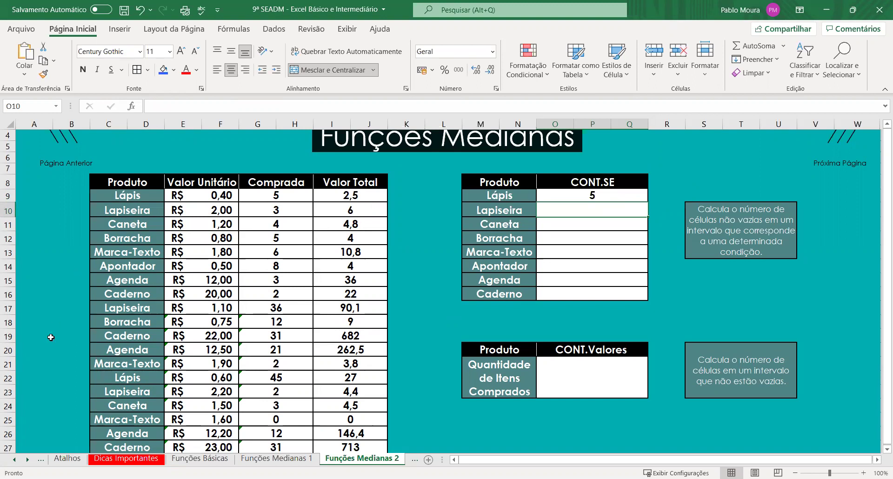
pyautogui.scroll(-2, 182, 349)
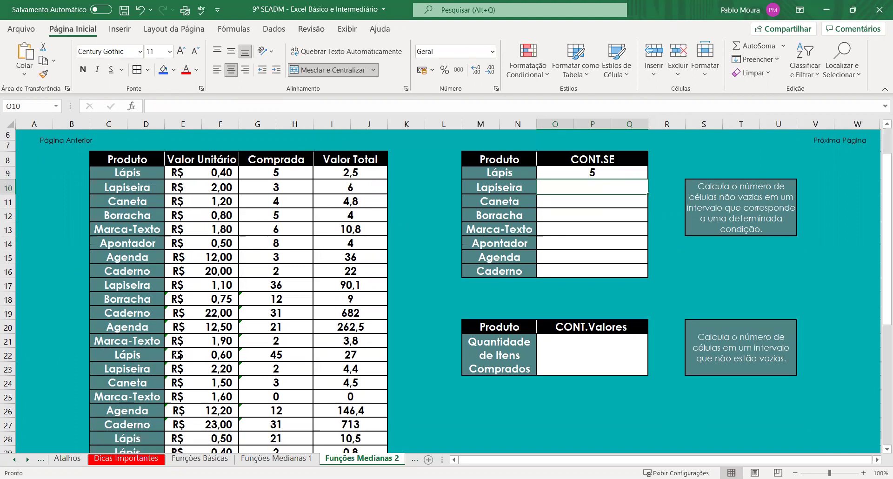
pyautogui.scroll(1, 191, 360)
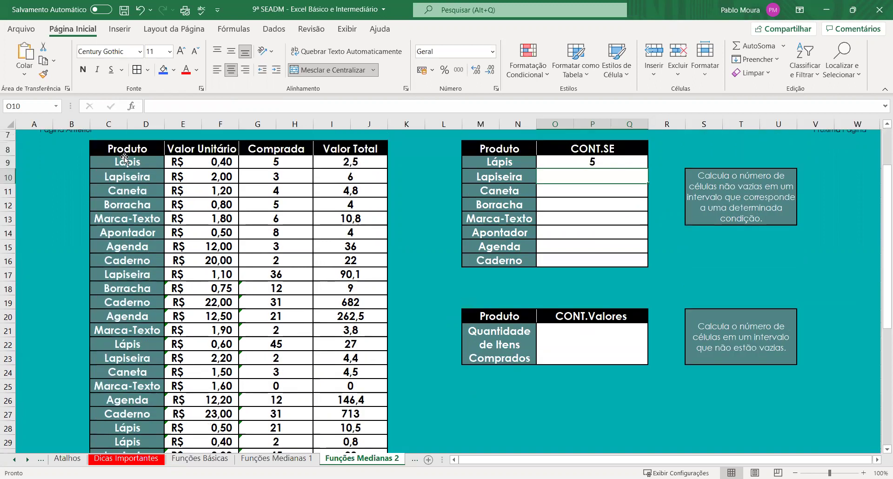
pyautogui.click(124, 157)
pyautogui.click(144, 347)
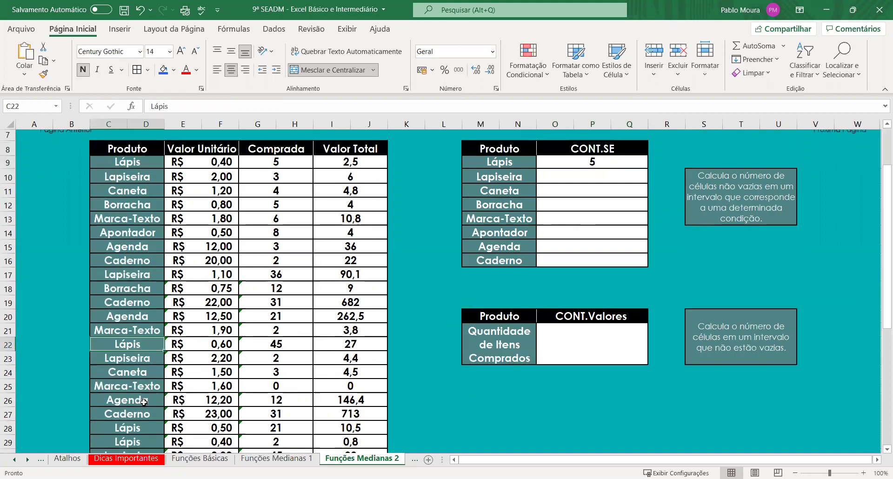
pyautogui.scroll(-1, 145, 401)
pyautogui.click(139, 389)
pyautogui.press('Return')
pyautogui.scroll(-5, 522, 413)
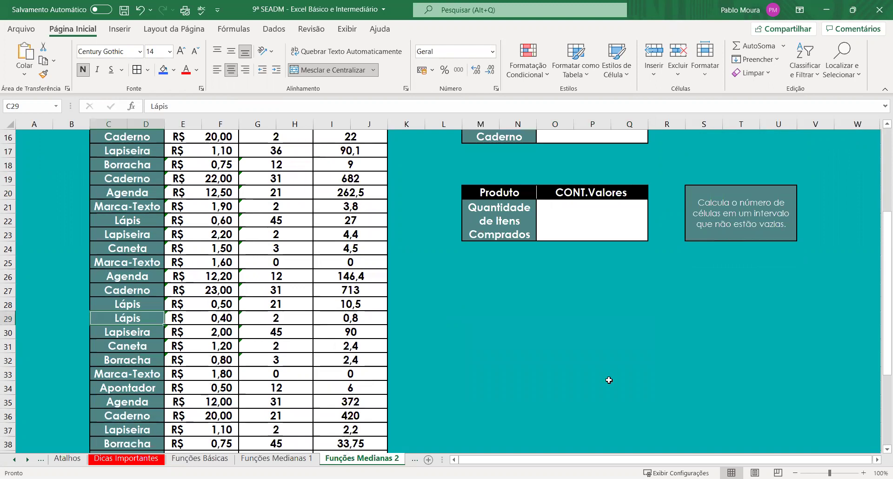
pyautogui.scroll(1, 120, 418)
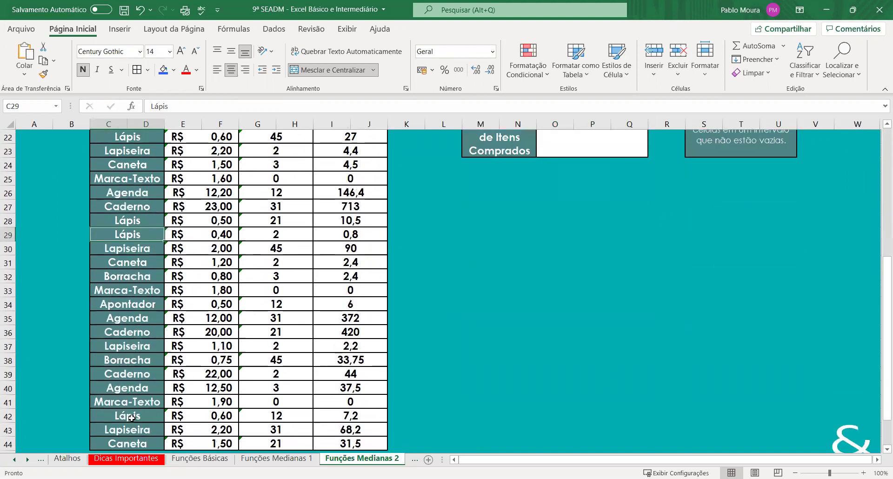
pyautogui.click(127, 415)
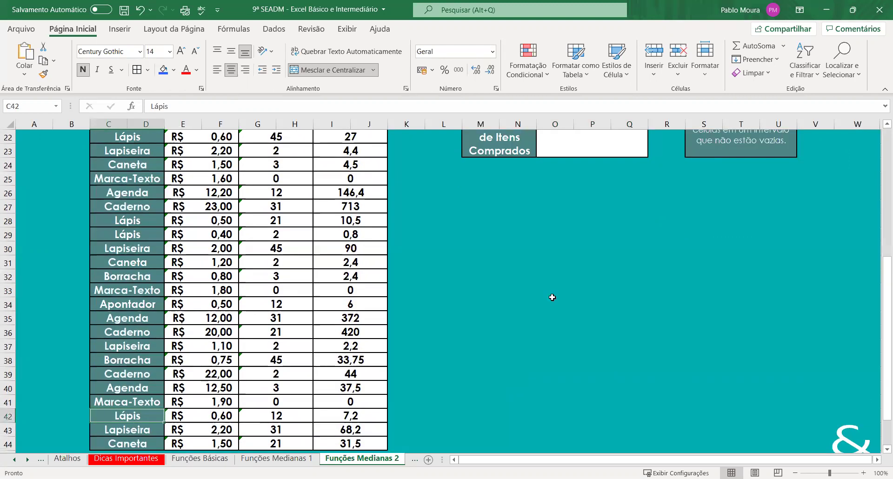
pyautogui.scroll(4, 592, 235)
pyautogui.scroll(3, 601, 242)
pyautogui.click(601, 242)
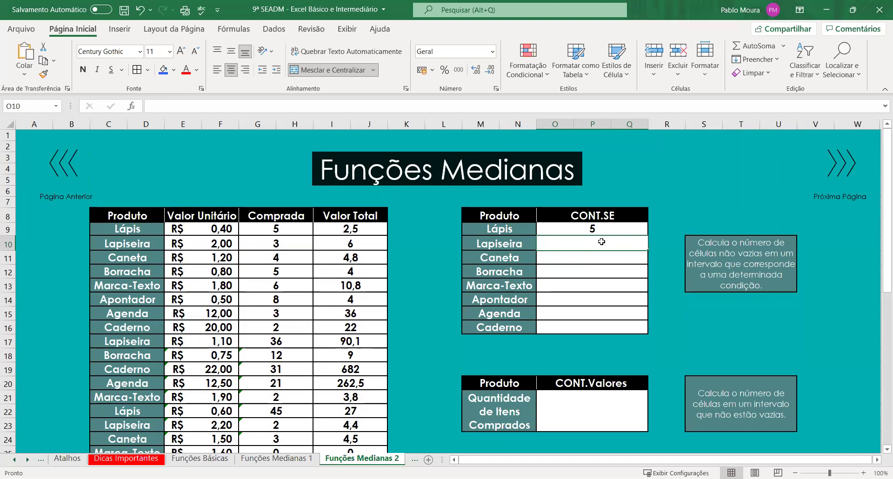
# - Review the Lápis CONT.SE formula in O9 and fill it down to O16 for all eight products
pyautogui.doubleClick(601, 226)
pyautogui.press('Escape')
pyautogui.doubleClick(607, 228)
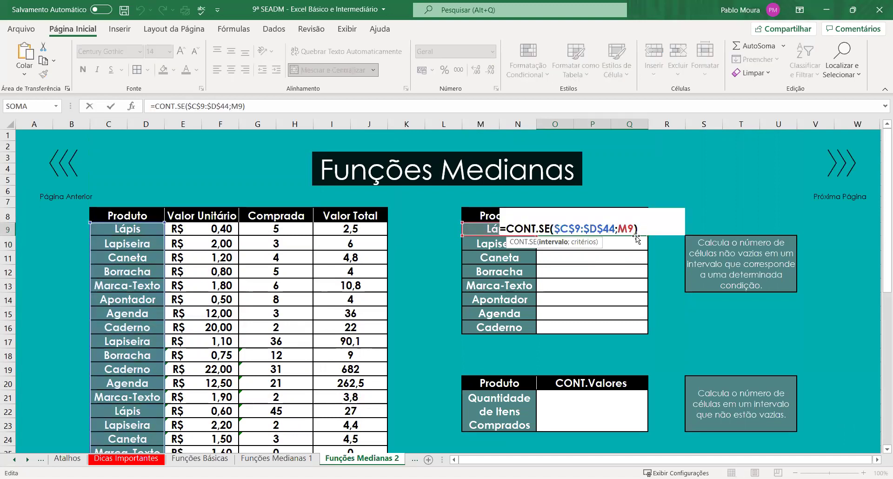
pyautogui.press('Escape')
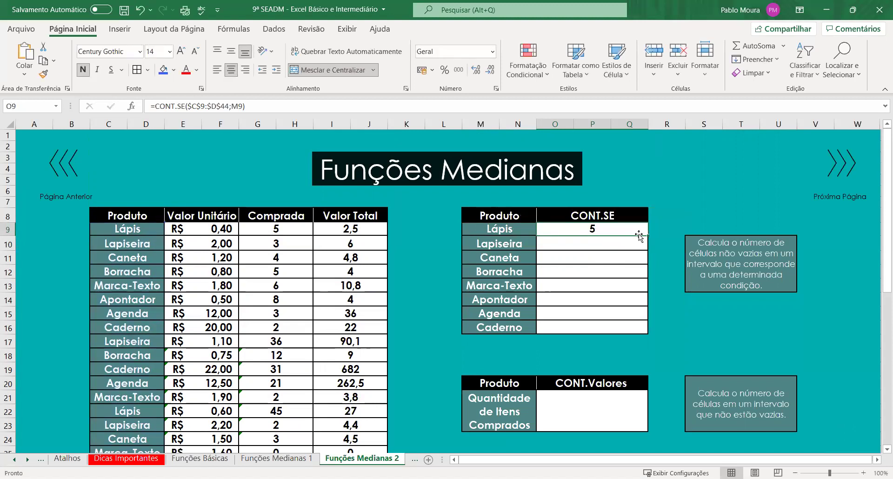
pyautogui.moveTo(648, 236); pyautogui.dragTo(644, 331)
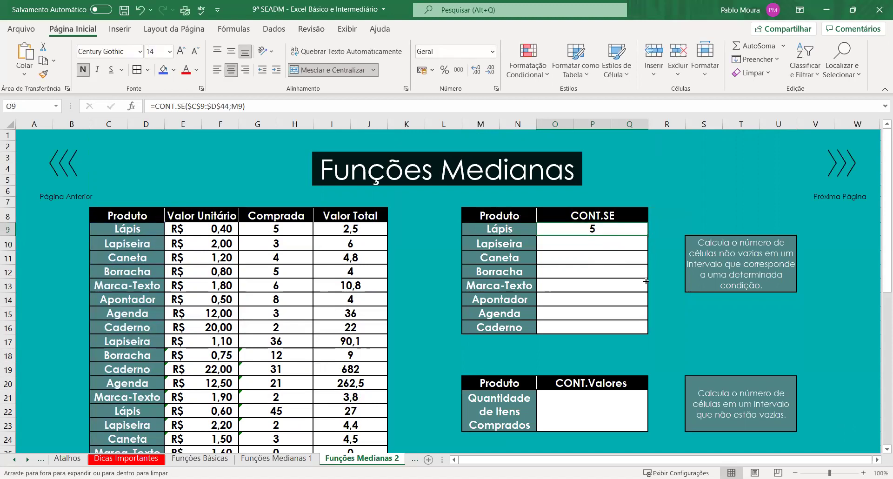
pyautogui.click(696, 315)
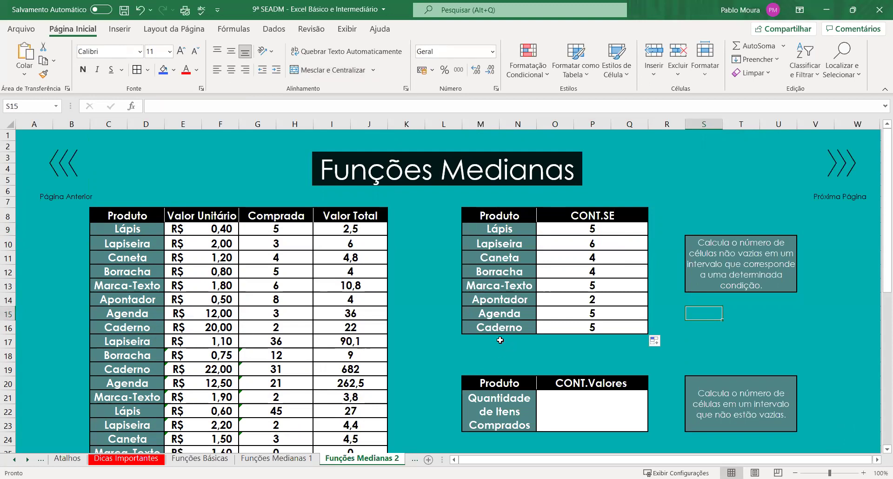
pyautogui.scroll(-2, 565, 391)
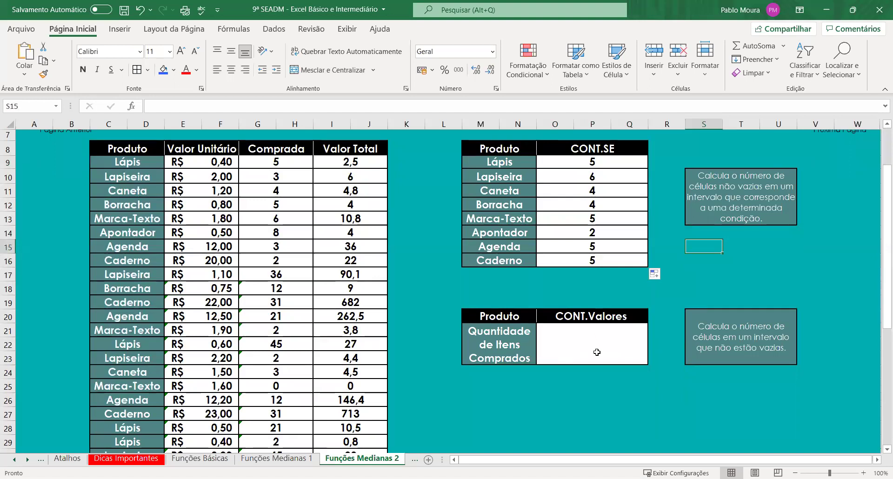
pyautogui.scroll(1, 606, 379)
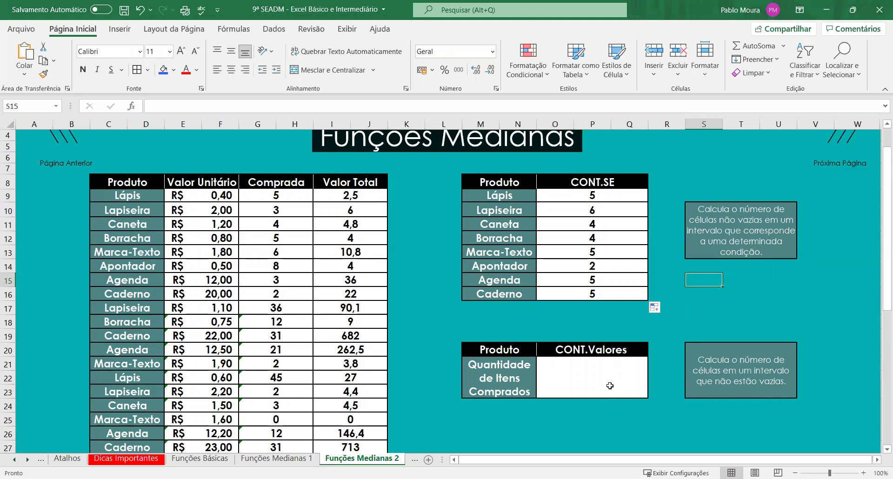
pyautogui.scroll(-1, 586, 396)
pyautogui.scroll(1, 605, 372)
pyautogui.scroll(-1, 633, 340)
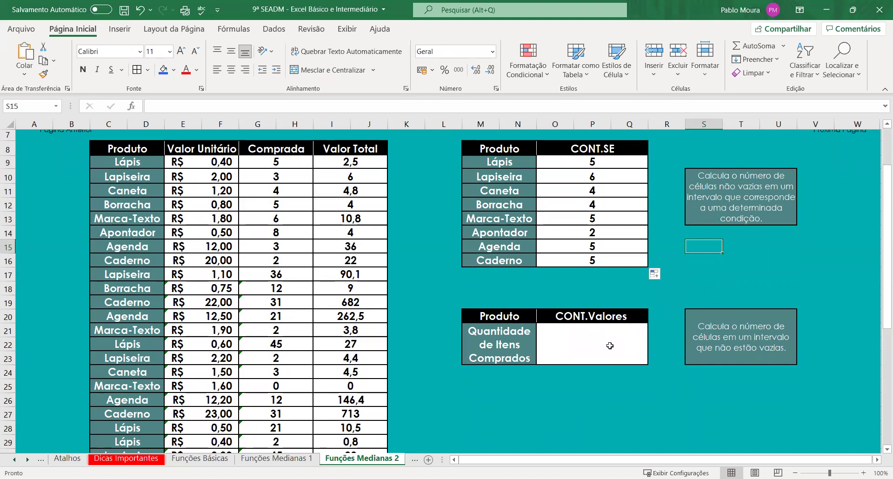
pyautogui.scroll(-1, 605, 344)
pyautogui.scroll(1, 549, 335)
pyautogui.scroll(1, 526, 372)
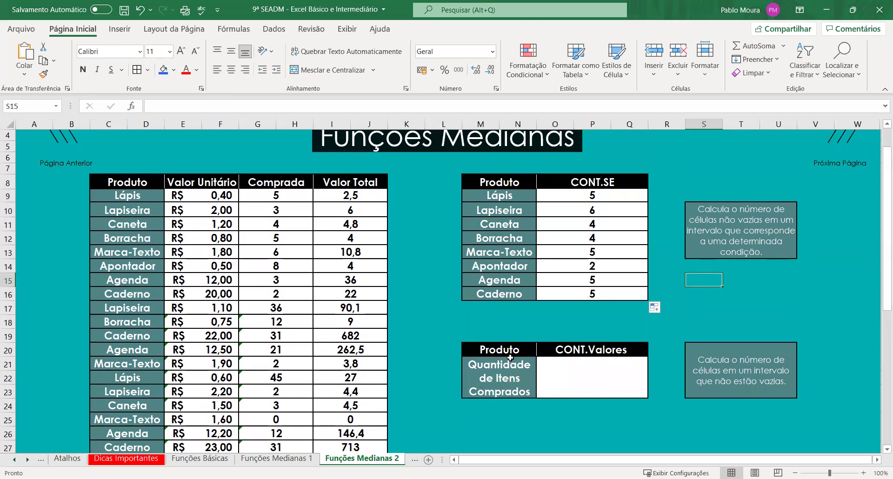
pyautogui.scroll(-2, 116, 249)
pyautogui.scroll(2, 116, 249)
pyautogui.scroll(-2, 133, 182)
pyautogui.click(133, 182)
pyautogui.press('Down')
pyautogui.press('Down')
pyautogui.press('Down')
pyautogui.press('Down')
pyautogui.press('Down')
pyautogui.press('Down')
pyautogui.press('Down')
pyautogui.press('Down')
pyautogui.press('Down')
pyautogui.press('Down')
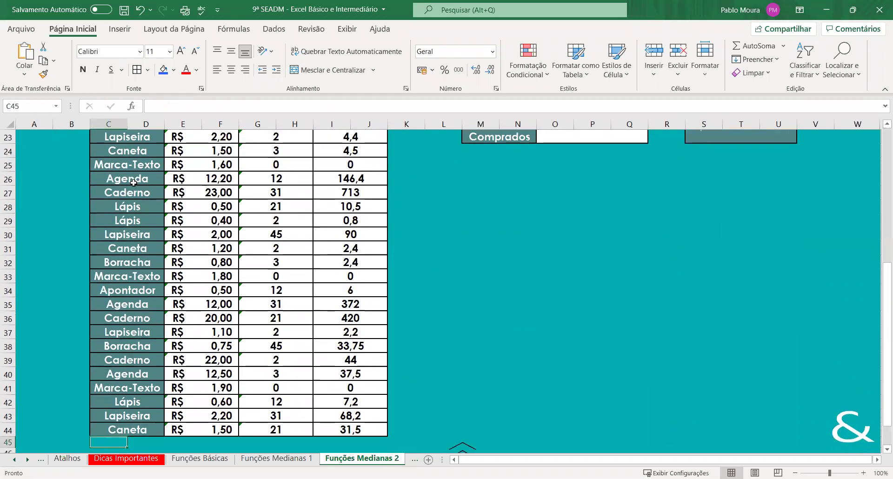
pyautogui.press('Up')
pyautogui.press('Up')
pyautogui.press('Up')
pyautogui.press('Up')
pyautogui.press('Up')
pyautogui.press('Up')
pyautogui.hotkey('ctrl', 'Up')
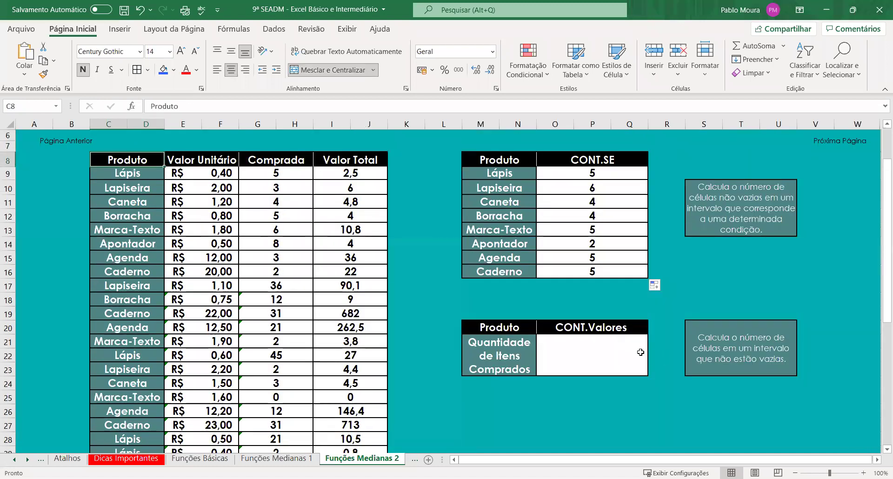
# - Enter =CONT.VALORES(C9:D44) in O21, giving 36
pyautogui.doubleClick(597, 358)
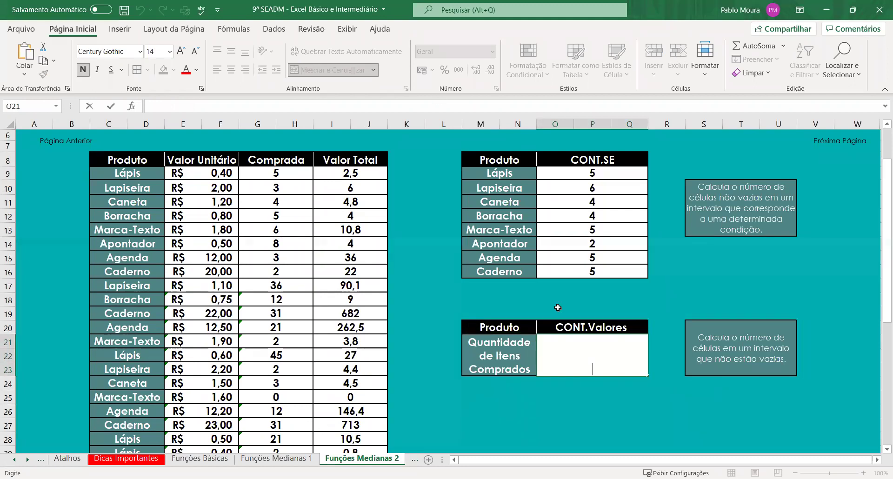
pyautogui.write('=')
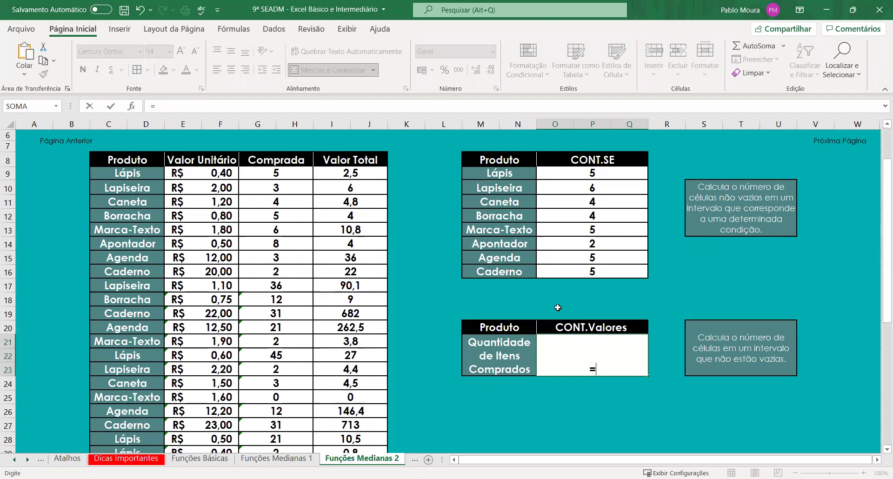
pyautogui.write('cont')
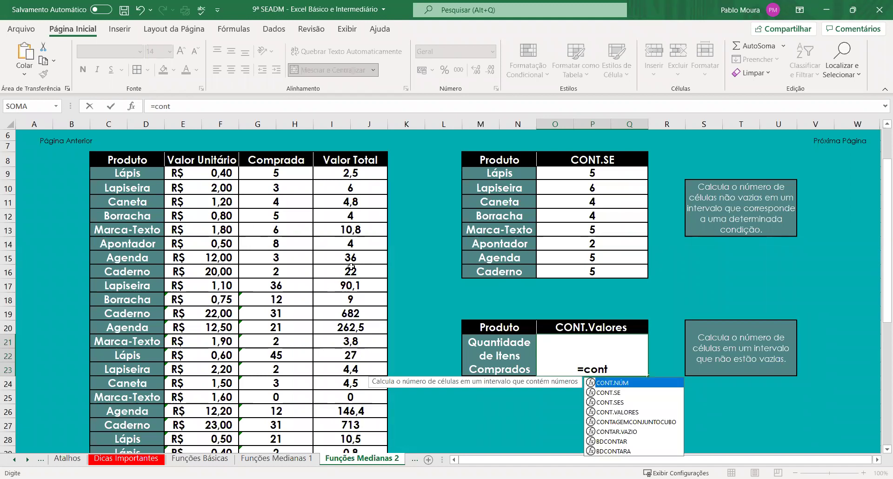
pyautogui.doubleClick(617, 413)
pyautogui.click(142, 173)
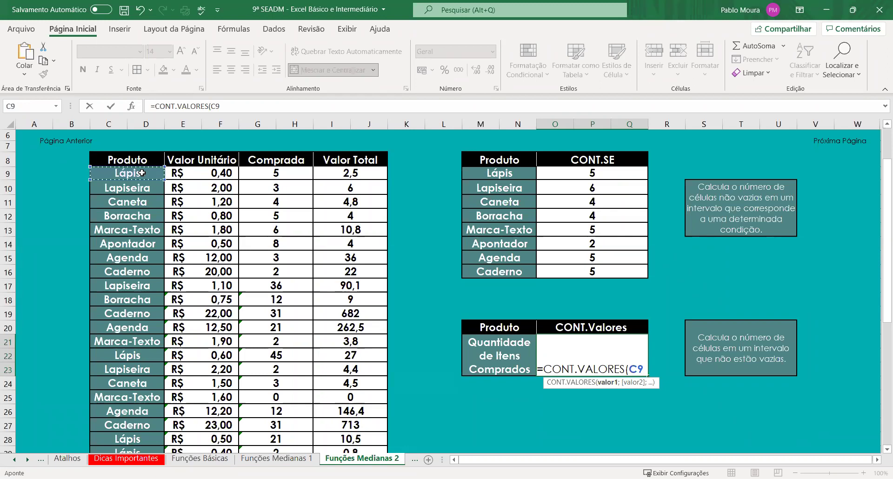
pyautogui.hotkey('ctrl', 'shift', 'Down')
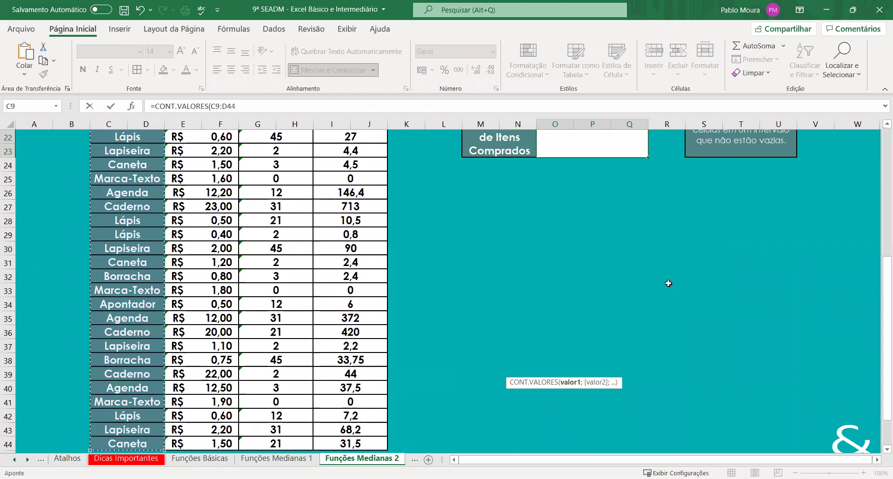
pyautogui.write(')')
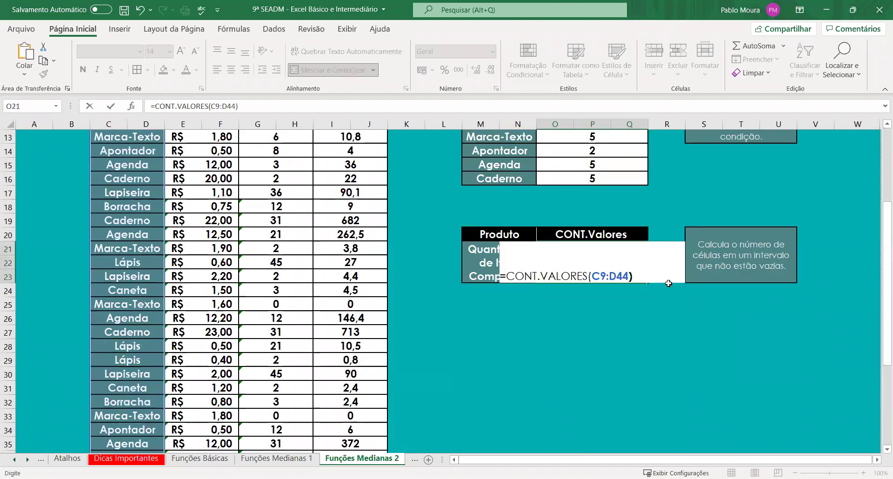
pyautogui.hotkey('ctrl', 'Return')
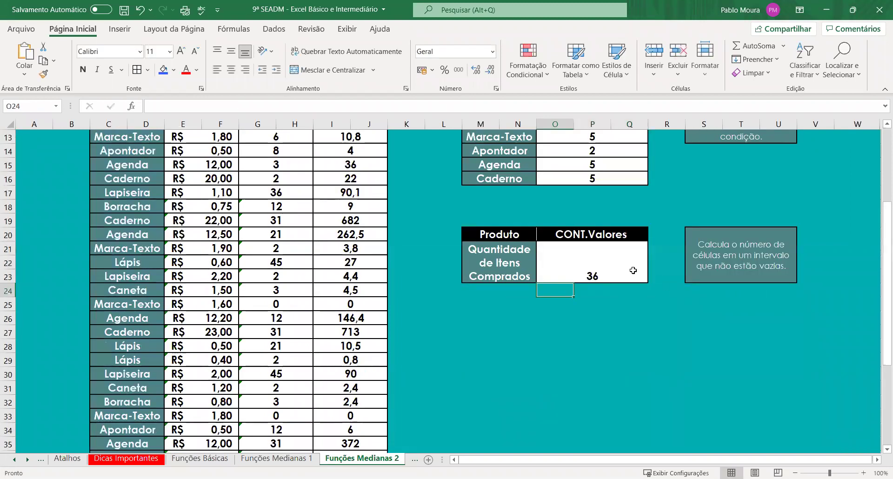
# - Centre the count vertically with Middle Align and reselect the cell to check its formula
pyautogui.click(231, 52)
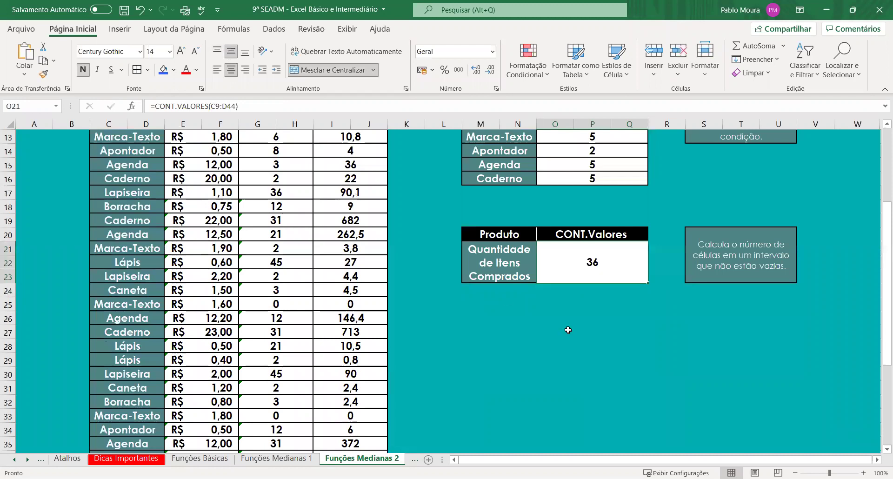
pyautogui.click(558, 331)
pyautogui.scroll(3, 138, 185)
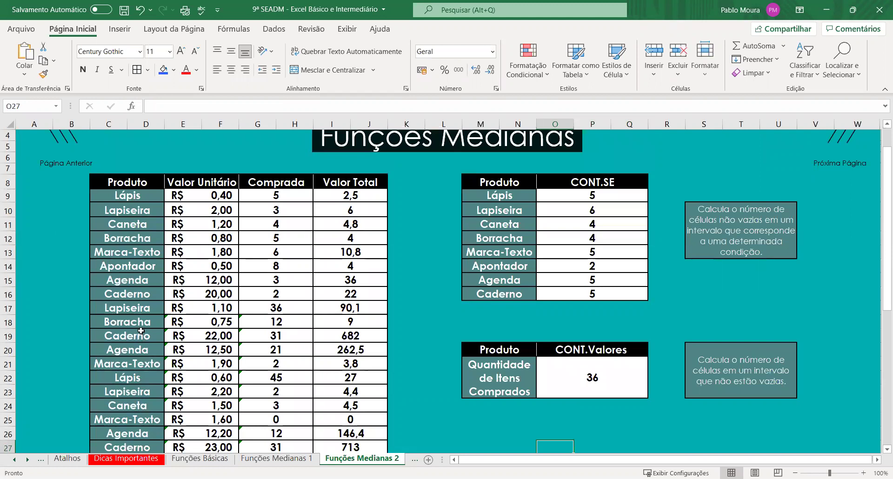
pyautogui.scroll(-1, 138, 345)
pyautogui.scroll(-4, 139, 345)
pyautogui.scroll(-3, 684, 262)
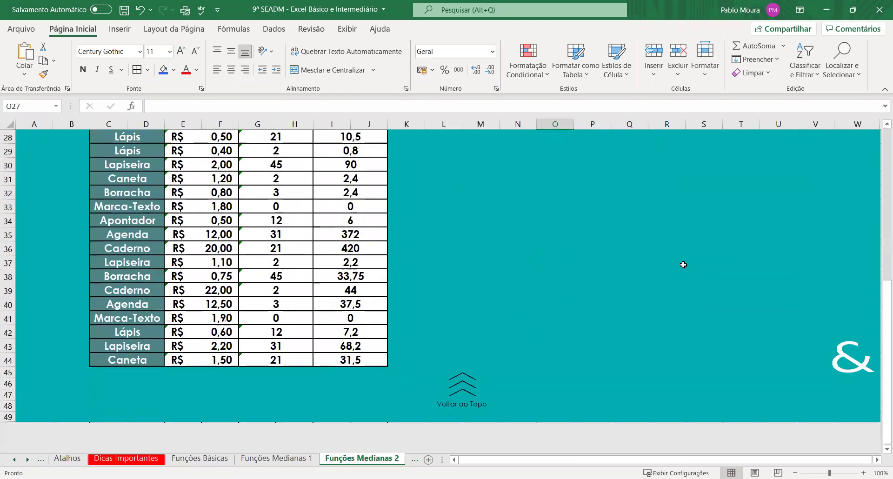
pyautogui.scroll(7, 621, 321)
pyautogui.scroll(1, 693, 374)
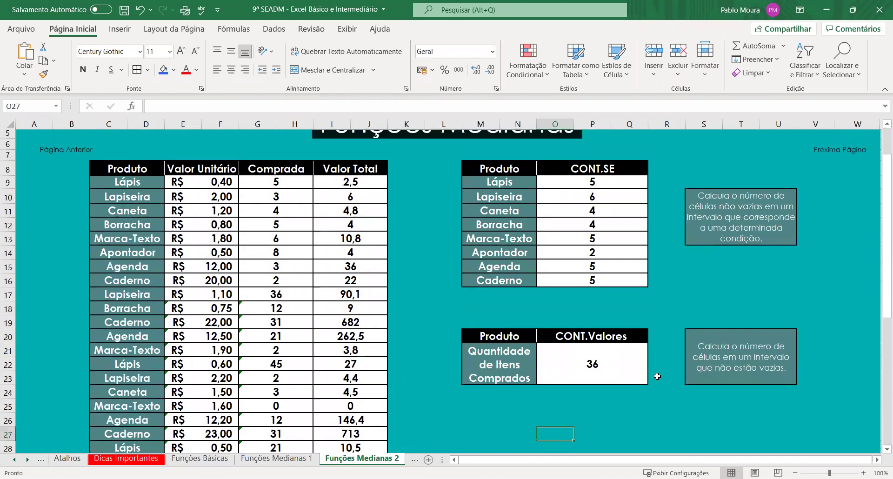
pyautogui.click(603, 387)
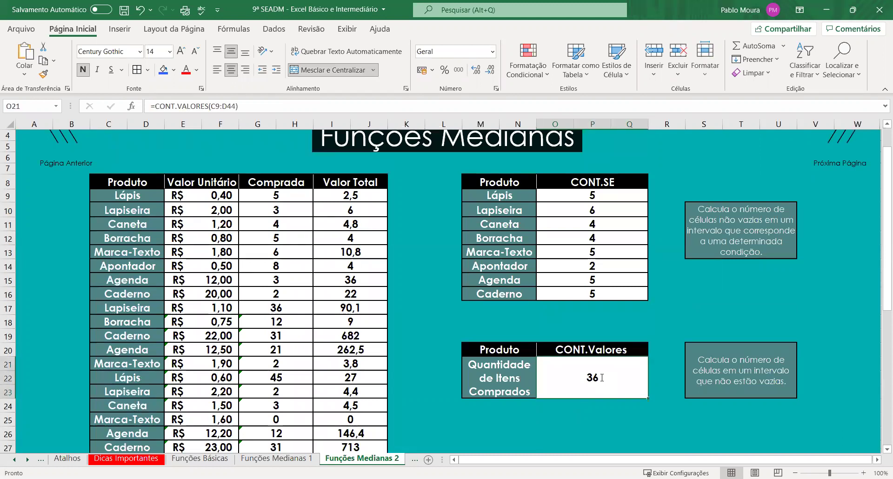
pyautogui.doubleClick(601, 378)
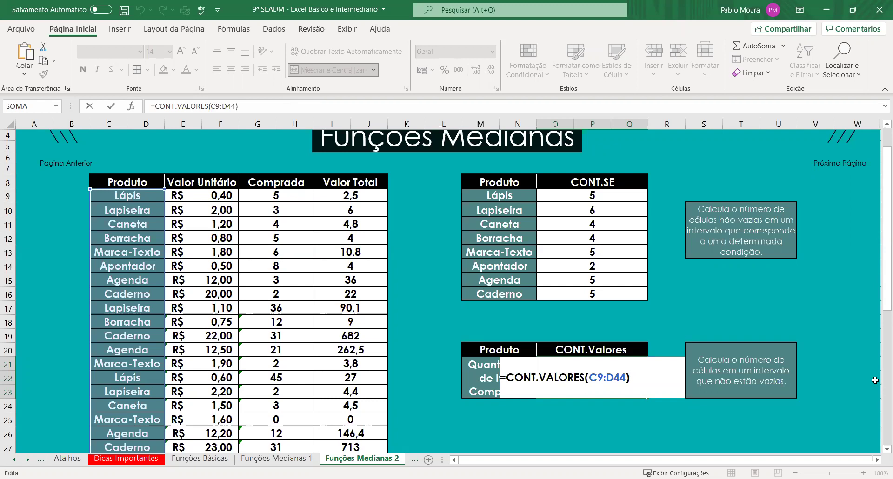
pyautogui.click(481, 321)
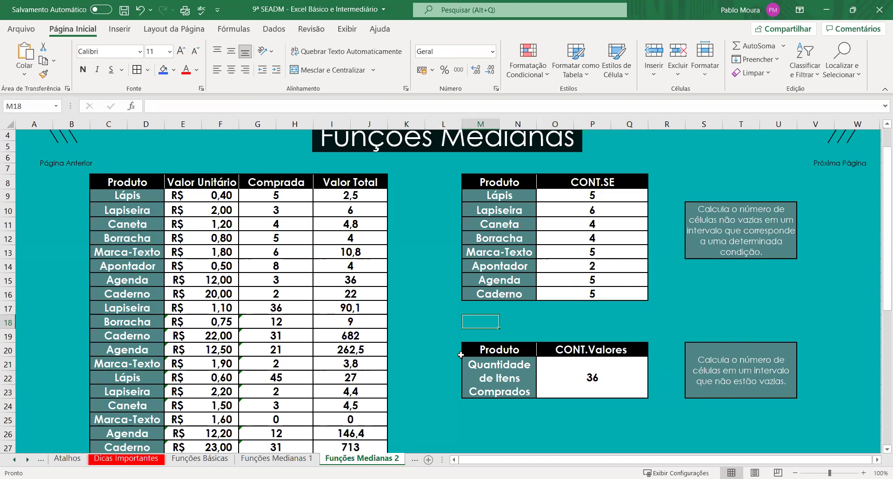
# - Switch to the Atalhos sheet, scroll to Dicas de Atalhos, and select Negrito through Sublinhado
pyautogui.click(66, 460)
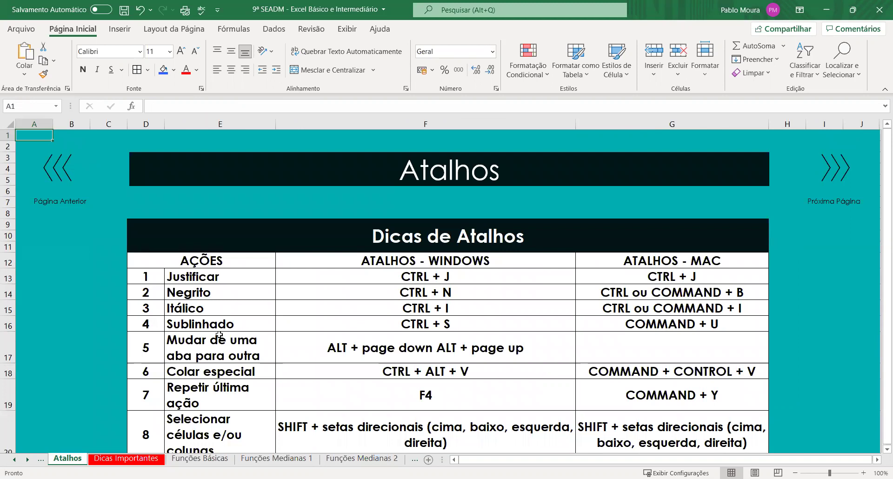
pyautogui.scroll(-1, 219, 334)
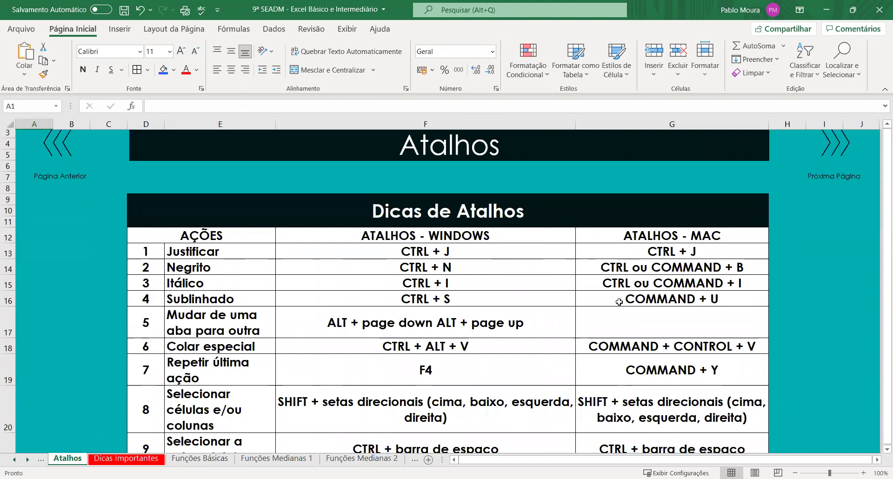
pyautogui.scroll(-1, 619, 302)
pyautogui.scroll(-1, 619, 301)
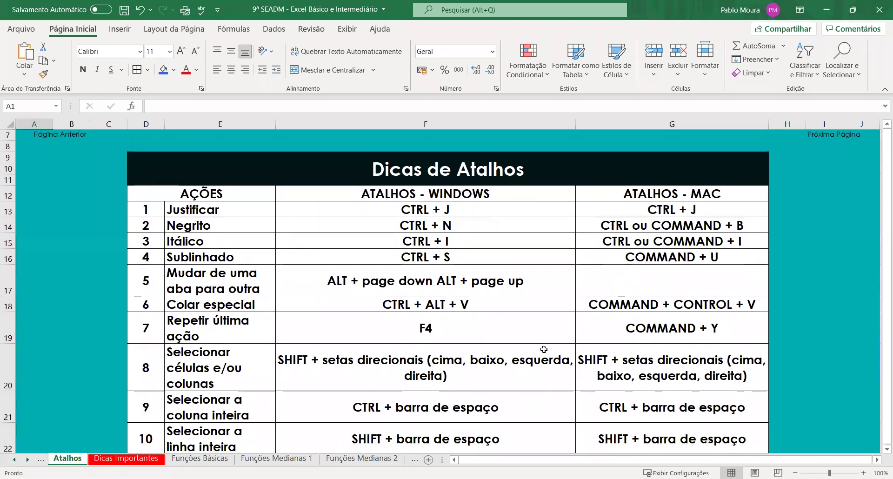
pyautogui.scroll(-1, 278, 298)
pyautogui.scroll(1, 278, 298)
pyautogui.scroll(-1, 278, 298)
pyautogui.moveTo(191, 188); pyautogui.dragTo(187, 214)
# - Italicize the CTRL + I shortcut text and remove the bold from CTRL + N
pyautogui.click(452, 213)
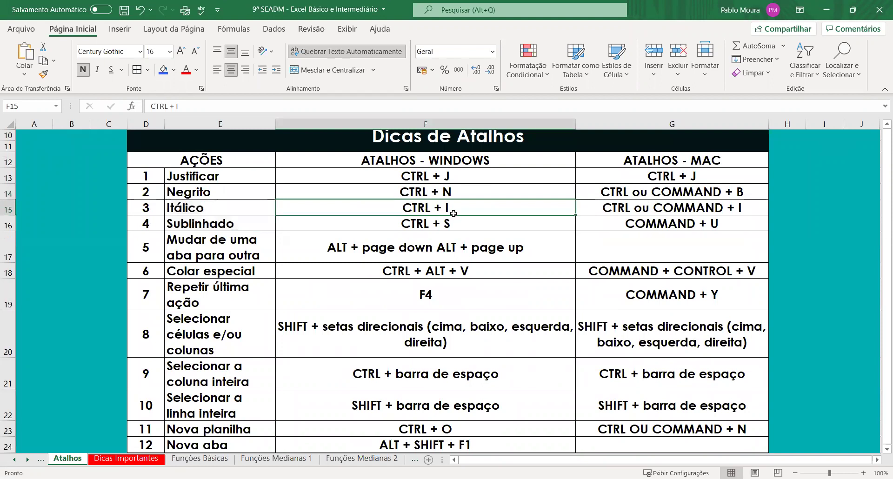
pyautogui.doubleClick(455, 208)
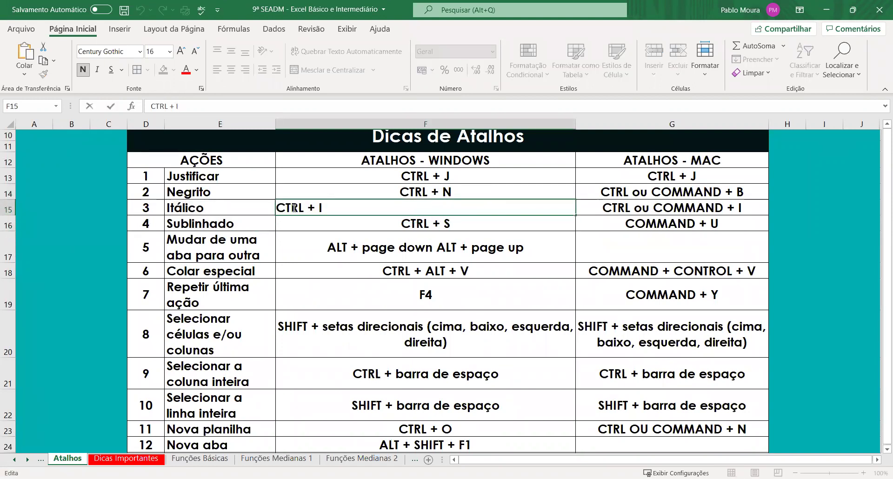
pyautogui.moveTo(322, 208); pyautogui.dragTo(277, 208)
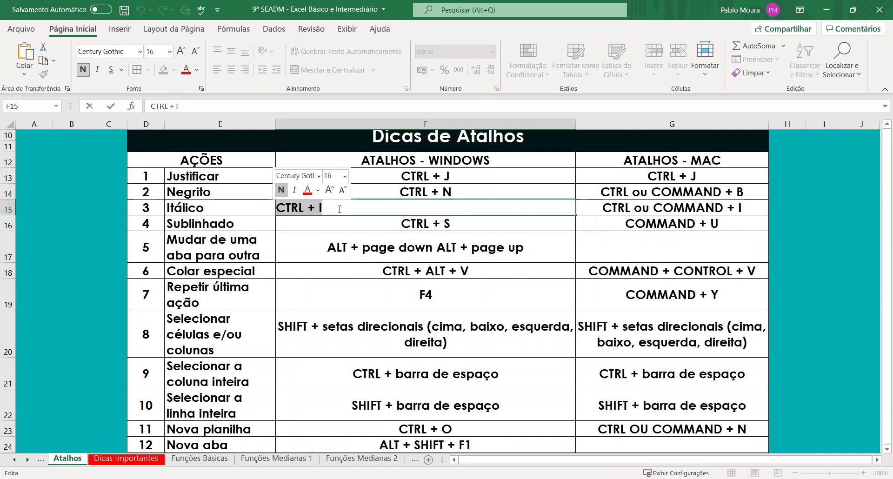
pyautogui.hotkey('ctrl', 'i')
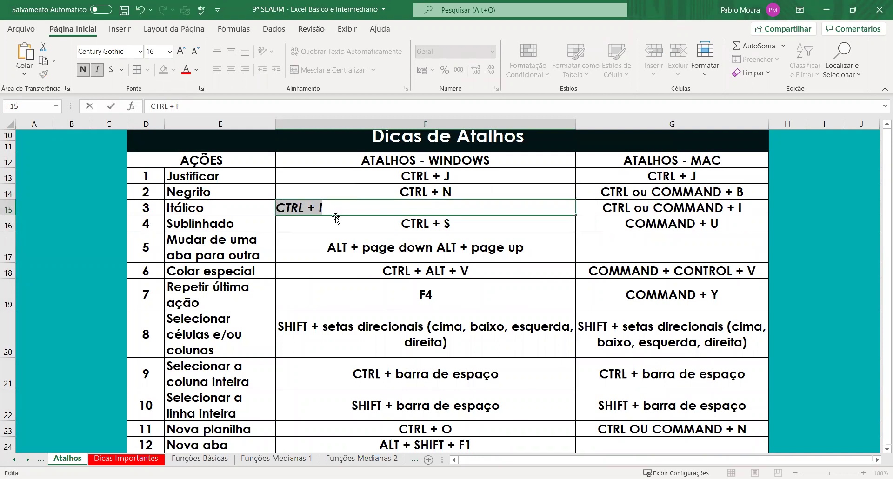
pyautogui.doubleClick(311, 192)
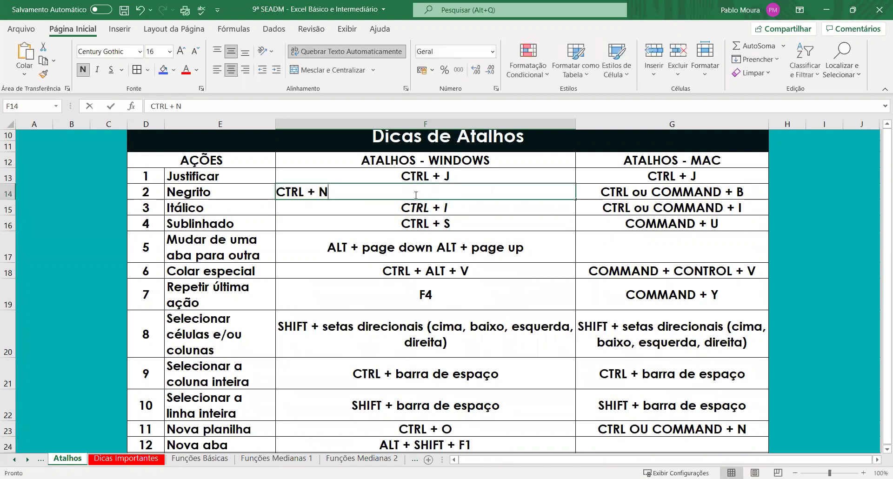
pyautogui.moveTo(328, 192); pyautogui.dragTo(275, 192)
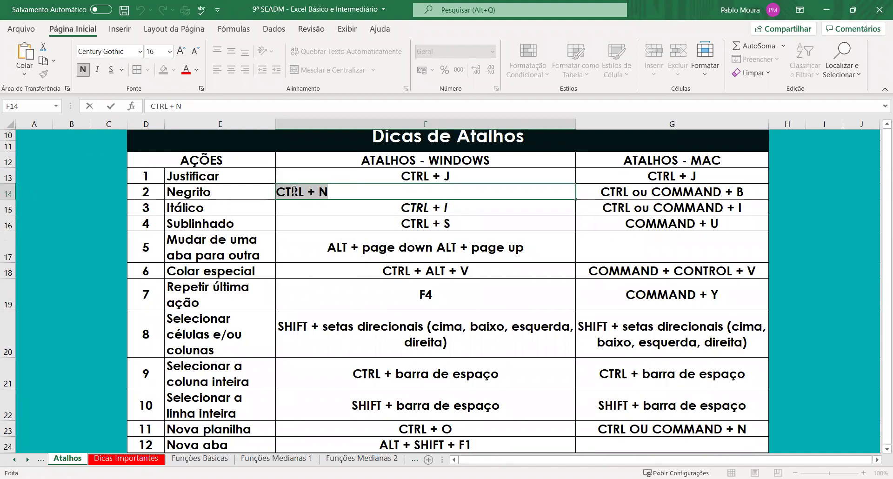
pyautogui.hotkey('ctrl', 'n')
pyautogui.press('Return')
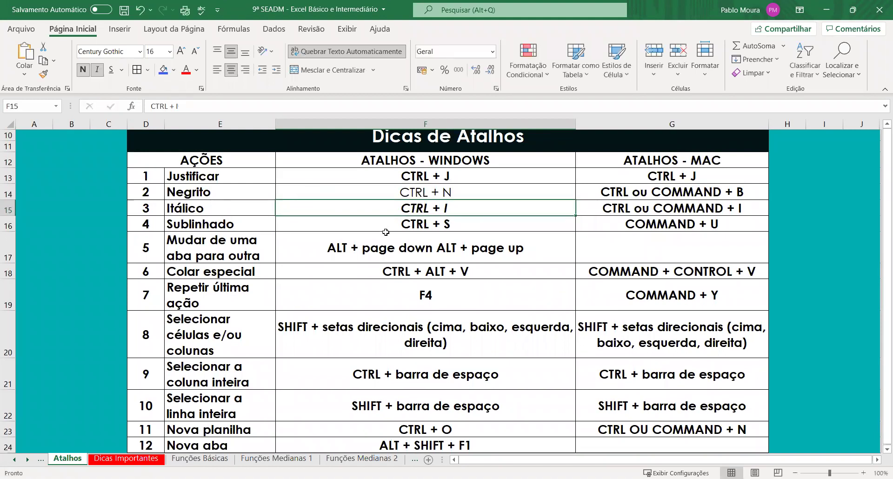
# - Underline the CTRL + S text in F16
pyautogui.doubleClick(460, 229)
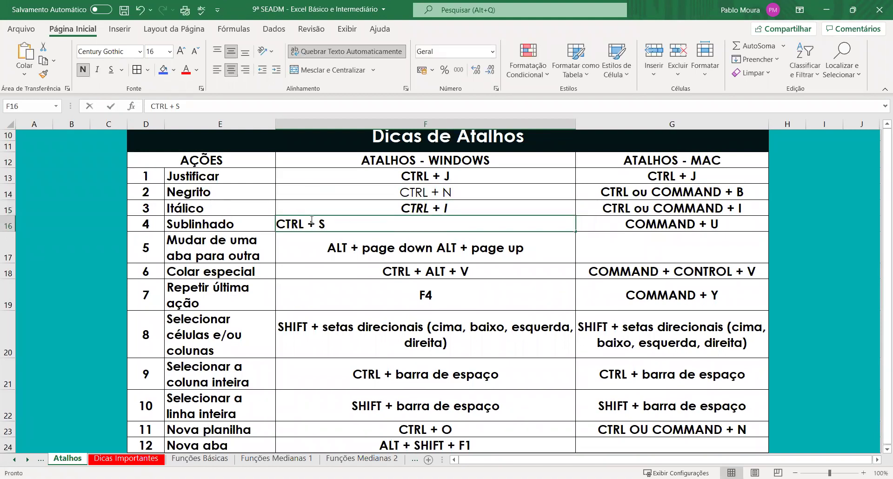
pyautogui.moveTo(325, 223); pyautogui.dragTo(275, 222)
pyautogui.hotkey('ctrl', 's')
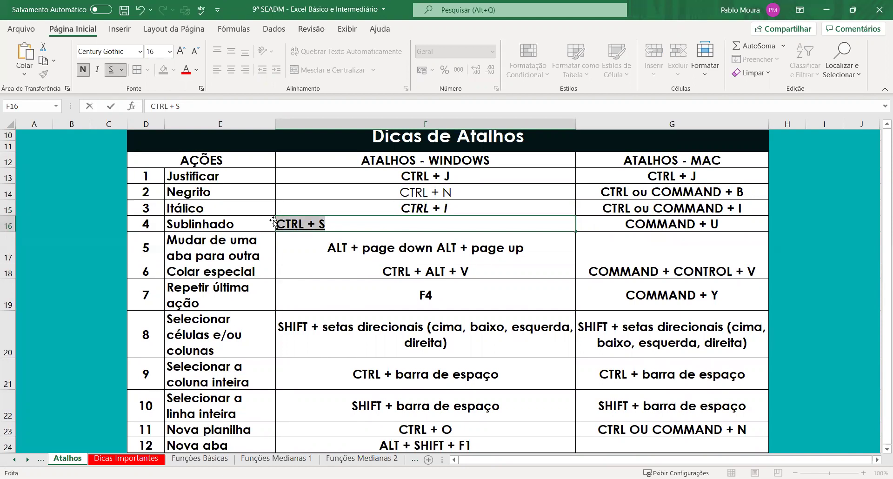
pyautogui.press('Return')
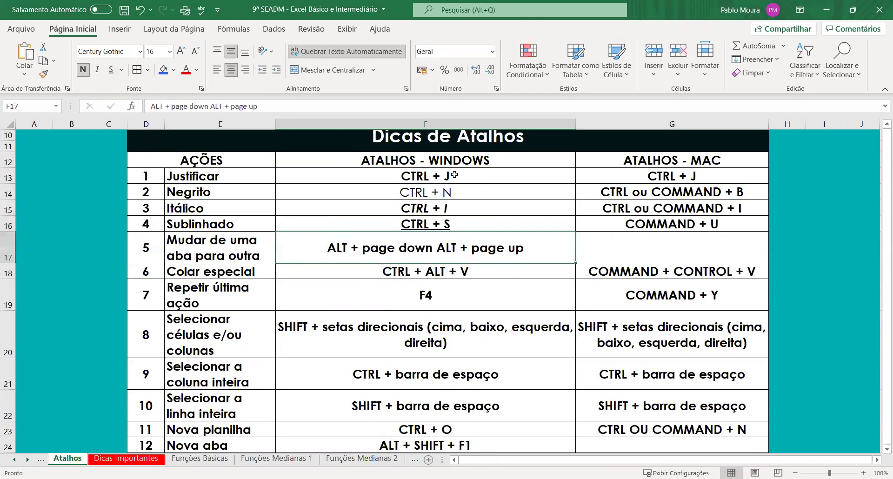
# - Open the CTRL + J text in F13 and leave it unchanged
pyautogui.doubleClick(449, 176)
pyautogui.press('Return')
pyautogui.click(458, 177)
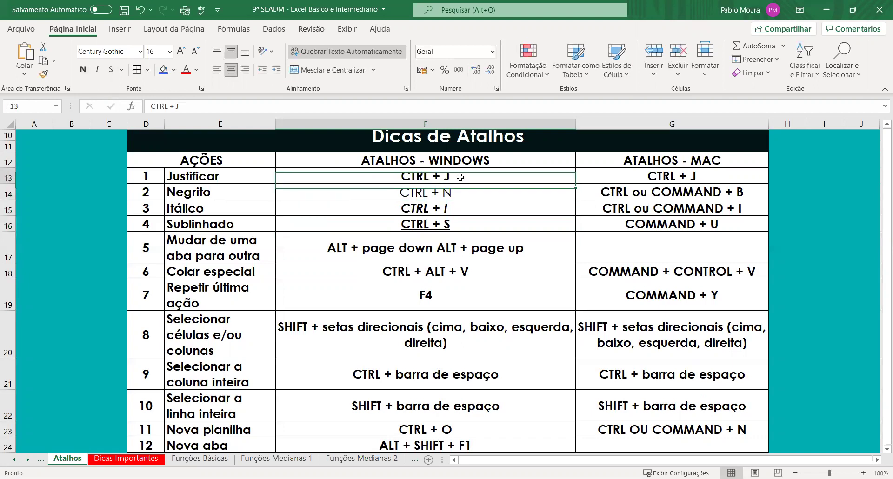
pyautogui.doubleClick(420, 177)
pyautogui.hotkey('shift', 'Home')
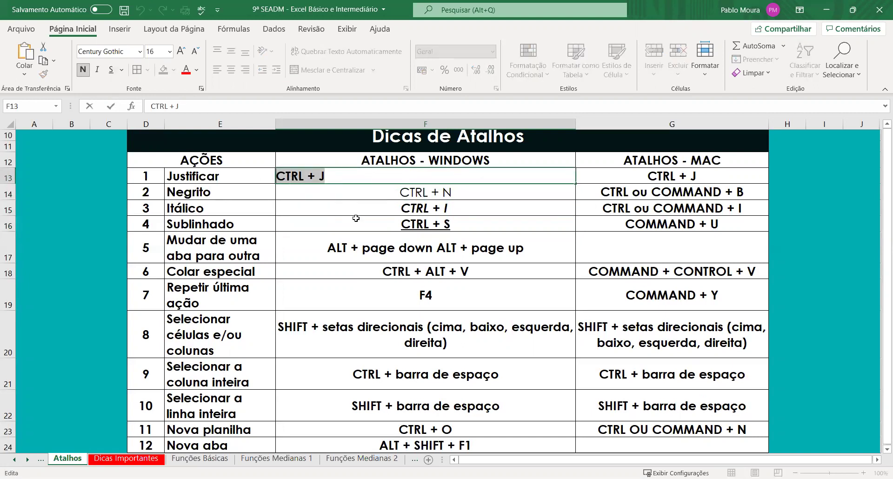
pyautogui.press('Escape')
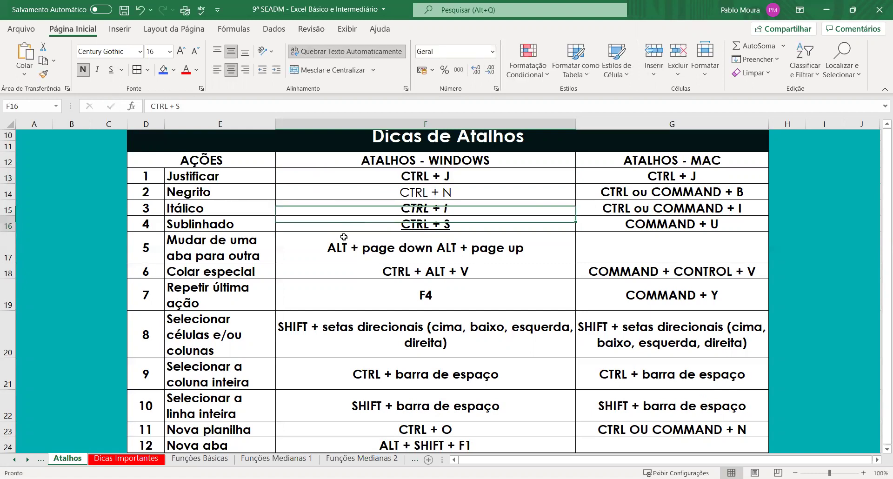
pyautogui.click(349, 222)
pyautogui.scroll(-1, 286, 233)
pyautogui.scroll(-1, 465, 209)
pyautogui.scroll(1, 484, 205)
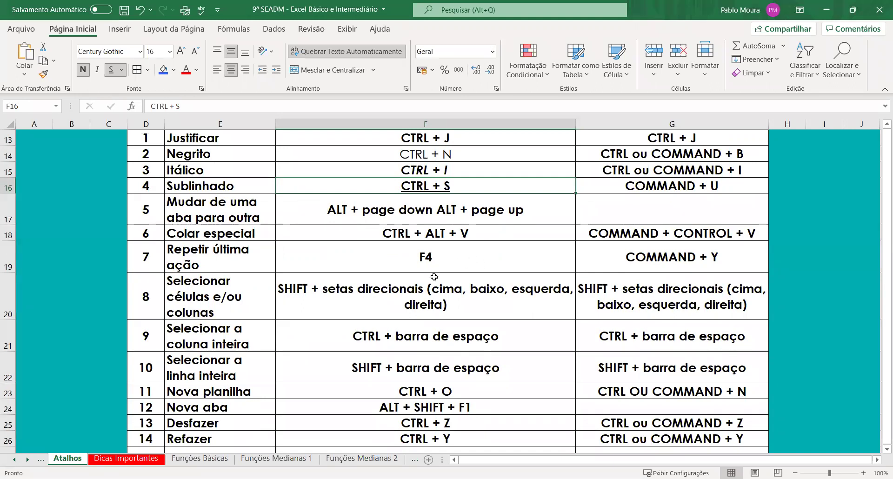
pyautogui.scroll(1, 451, 293)
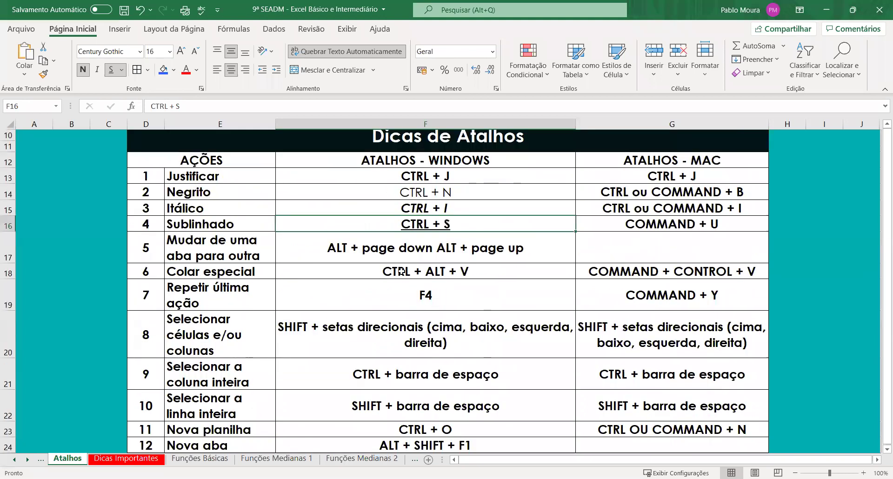
pyautogui.click(374, 282)
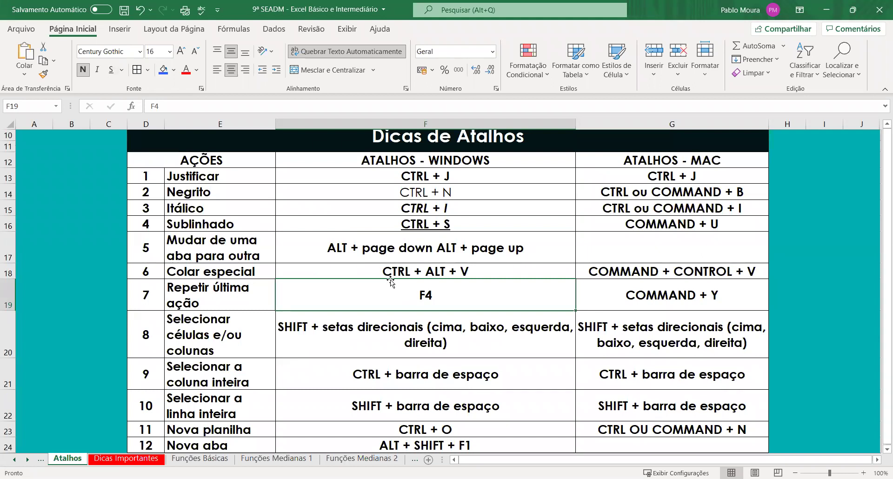
pyautogui.press('alt')
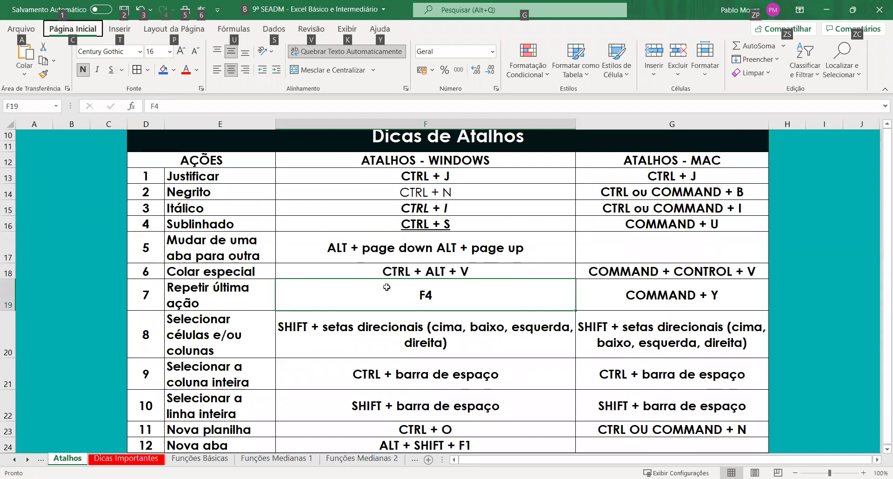
pyautogui.press('alt')
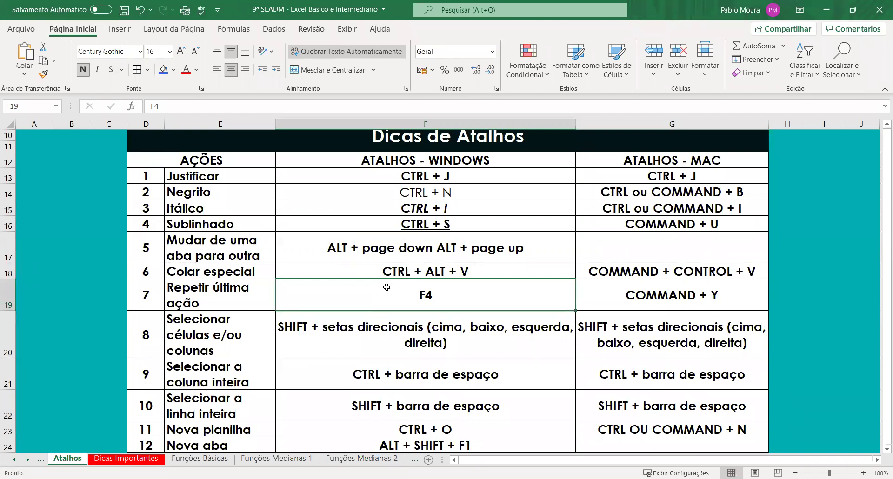
pyautogui.scroll(3, 387, 287)
pyautogui.click(89, 336)
pyautogui.scroll(-2, 372, 316)
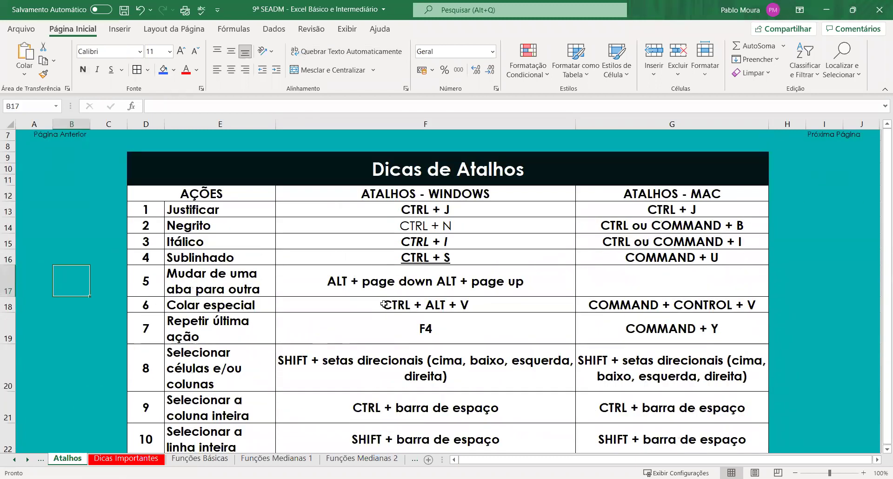
pyautogui.scroll(-1, 384, 304)
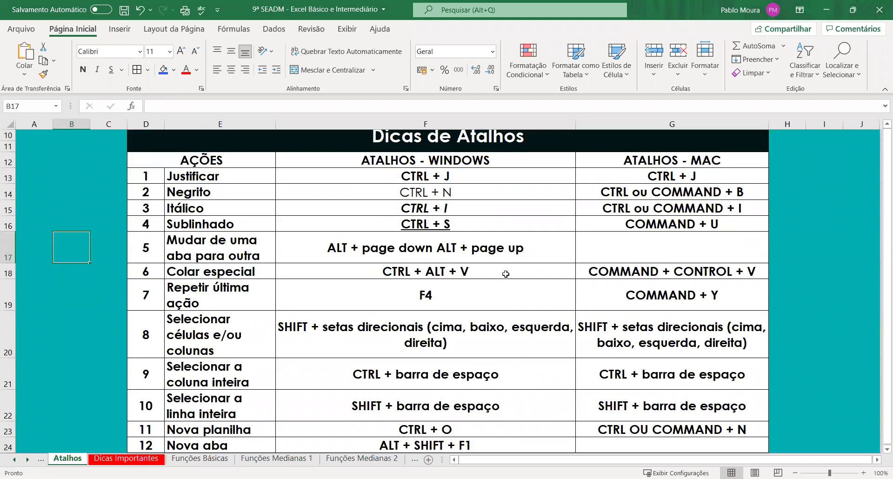
pyautogui.scroll(-1, 498, 314)
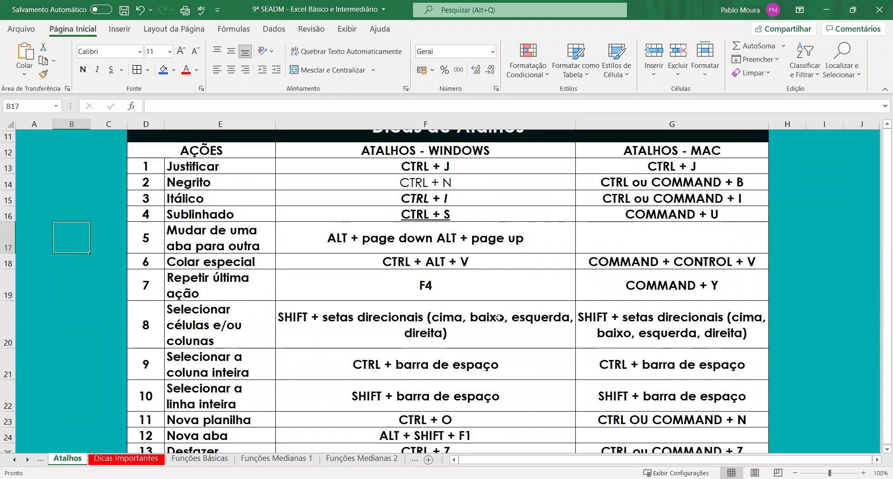
pyautogui.scroll(-1, 499, 318)
pyautogui.scroll(-1, 499, 319)
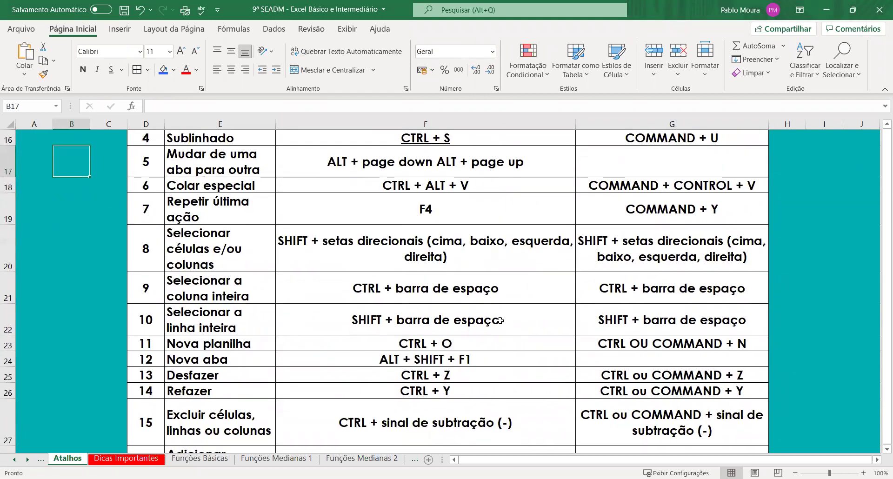
pyautogui.scroll(-1, 516, 319)
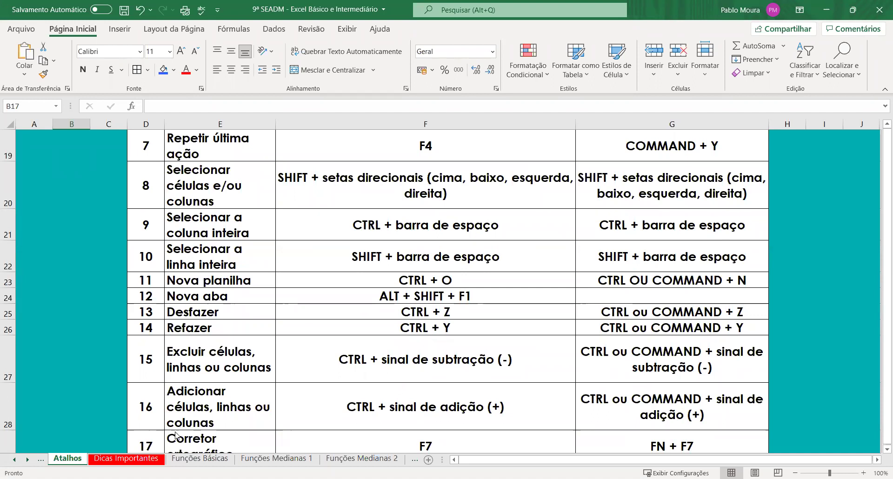
# - Scroll back up and move to the Funções Básicas sheet
pyautogui.scroll(4, 176, 437)
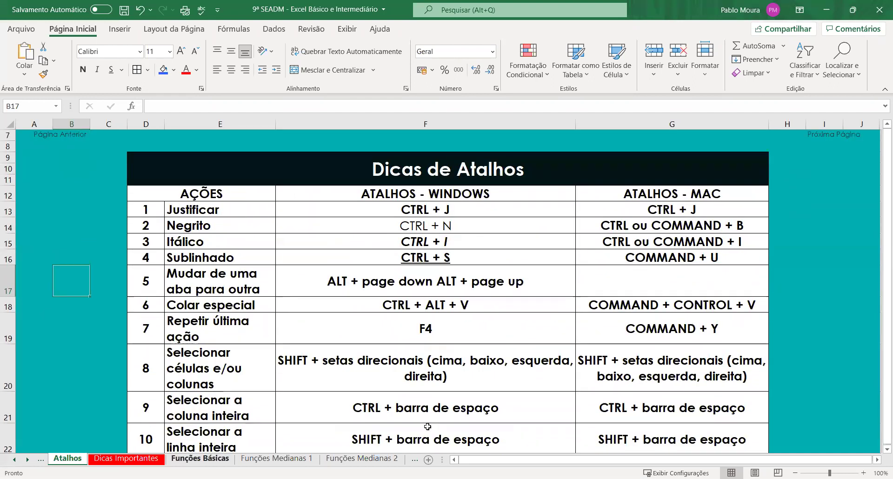
pyautogui.hotkey('ctrl', 'pagedown')
pyautogui.hotkey('ctrl', 'pagedown')
pyautogui.click(470, 240)
# - Rewrite L10's Proporção formula to divide by the absolute $J$18, giving 3%
pyautogui.doubleClick(469, 241)
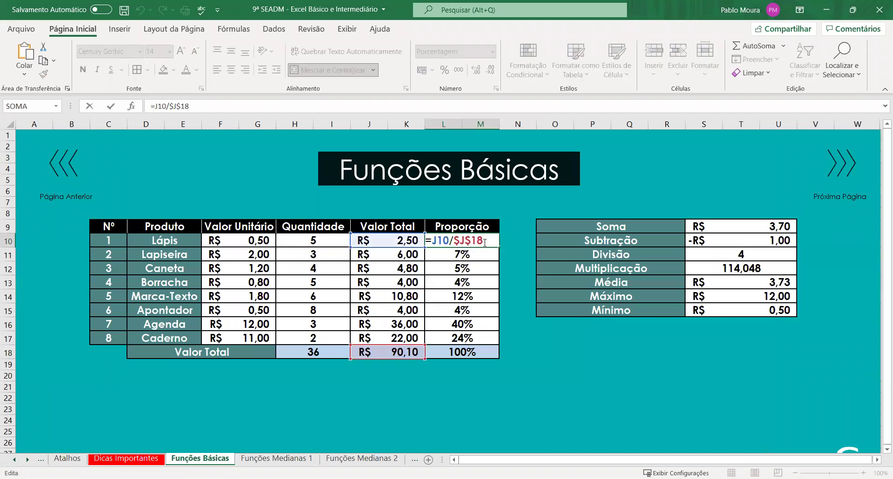
pyautogui.moveTo(483, 240); pyautogui.dragTo(453, 240)
pyautogui.press('BackSpace')
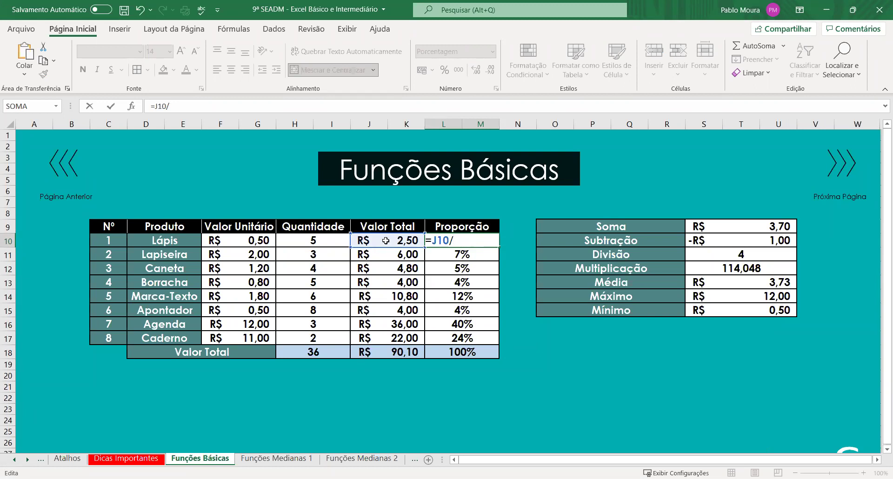
pyautogui.click(391, 356)
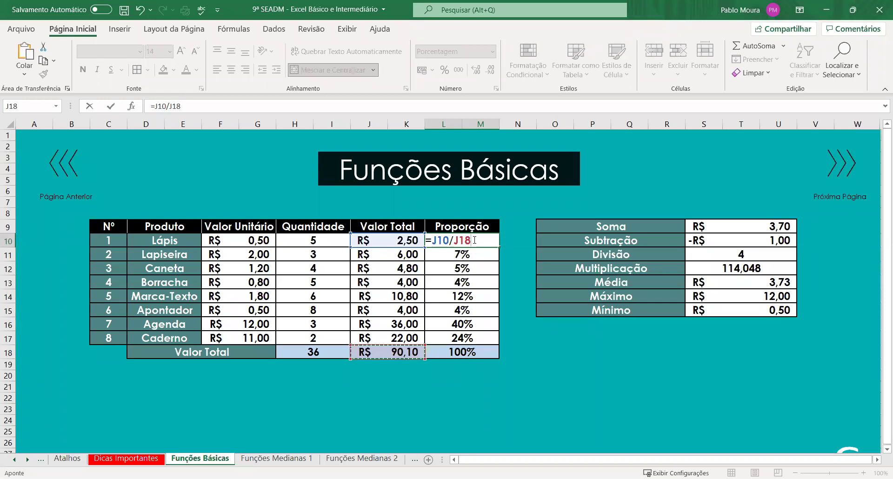
pyautogui.press('F4')
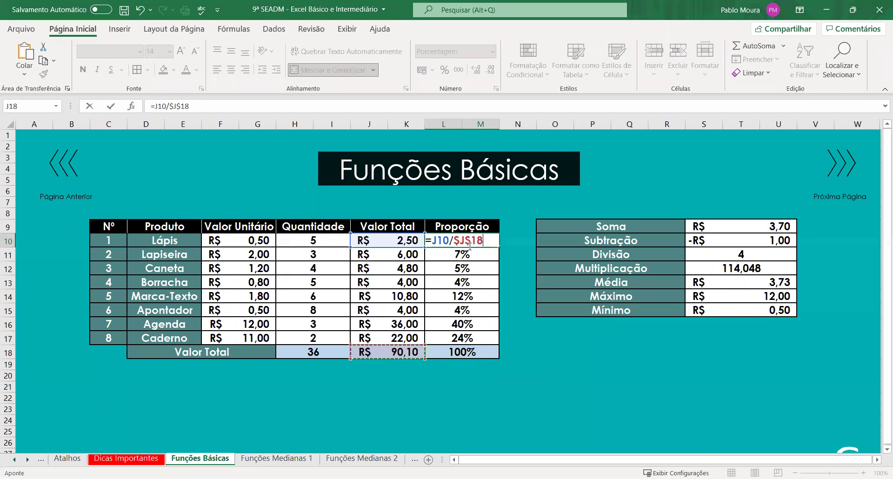
pyautogui.click(473, 240)
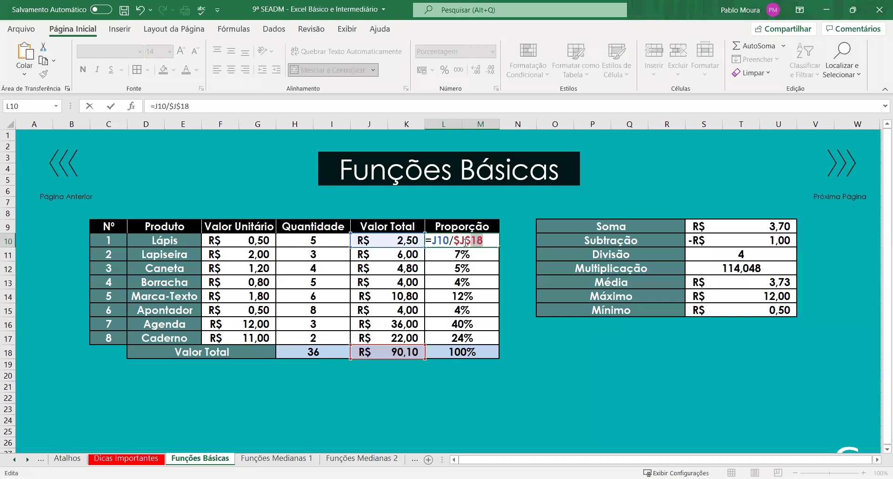
pyautogui.doubleClick(465, 241)
pyautogui.press('Return')
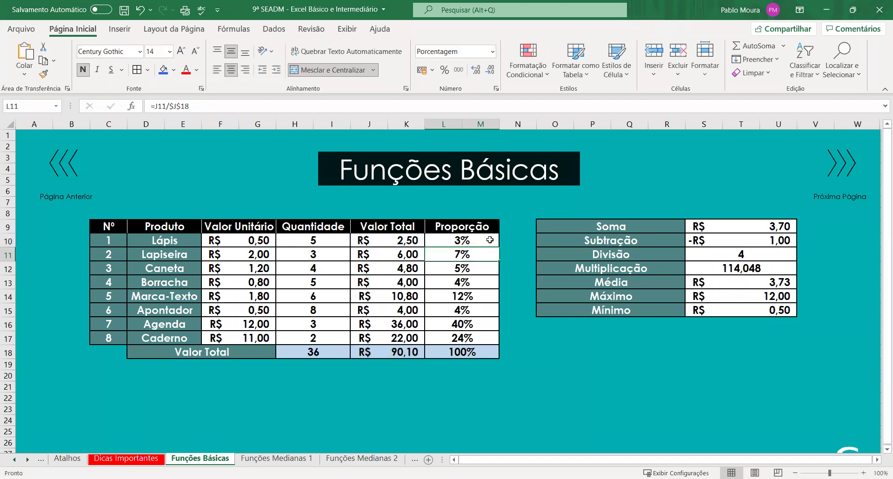
# - Fill L10's formula down to L17 and spot-check L17 and the Agenda and Apontador rows
pyautogui.doubleClick(490, 240)
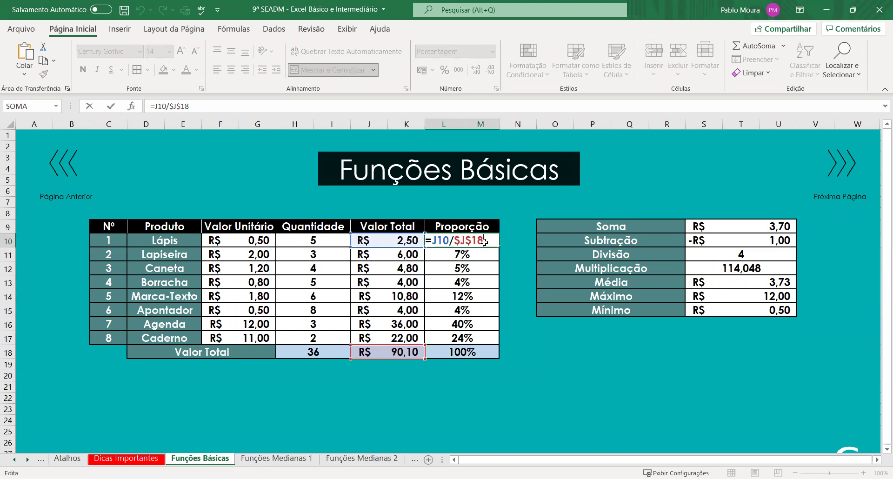
pyautogui.press('Escape')
pyautogui.moveTo(498, 247); pyautogui.dragTo(490, 339)
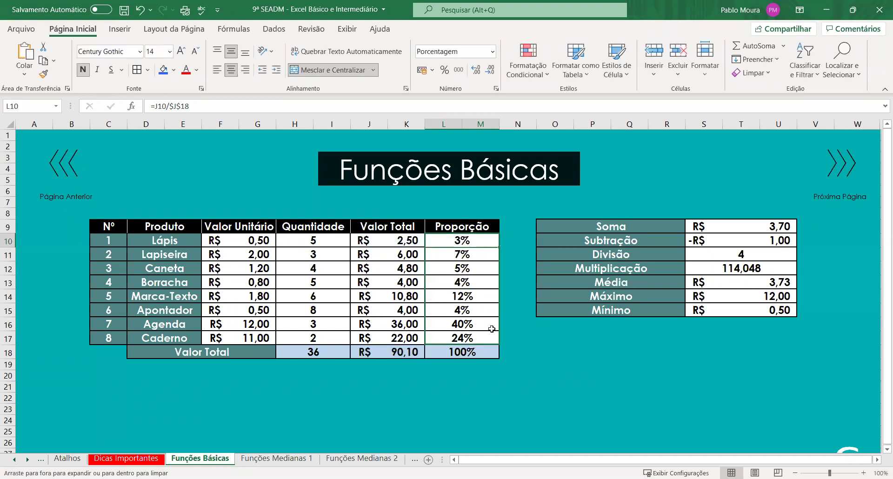
pyautogui.click(517, 324)
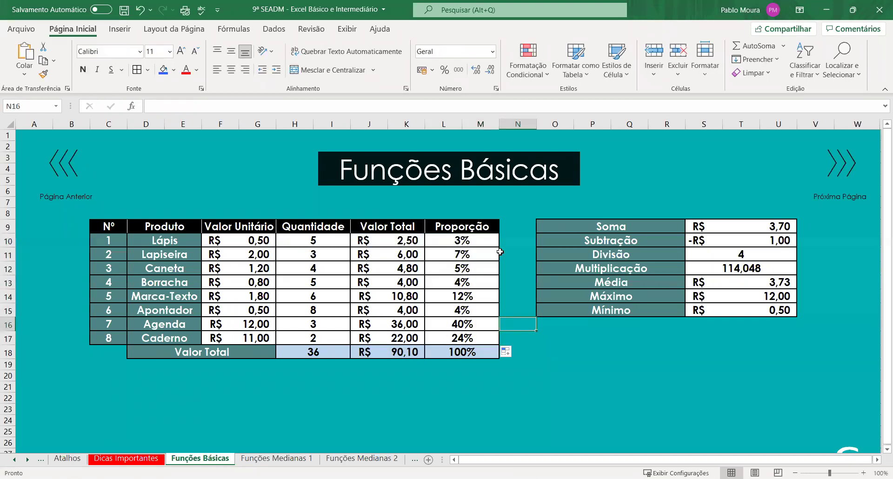
pyautogui.click(497, 242)
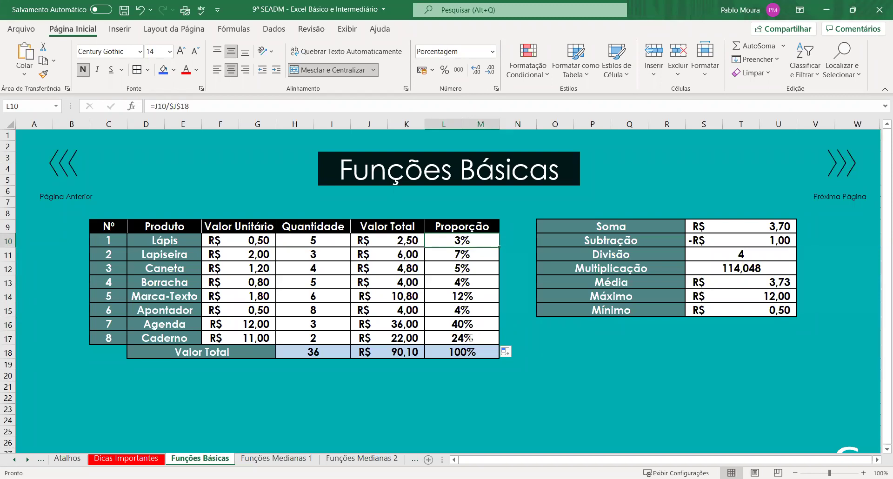
pyautogui.doubleClick(470, 338)
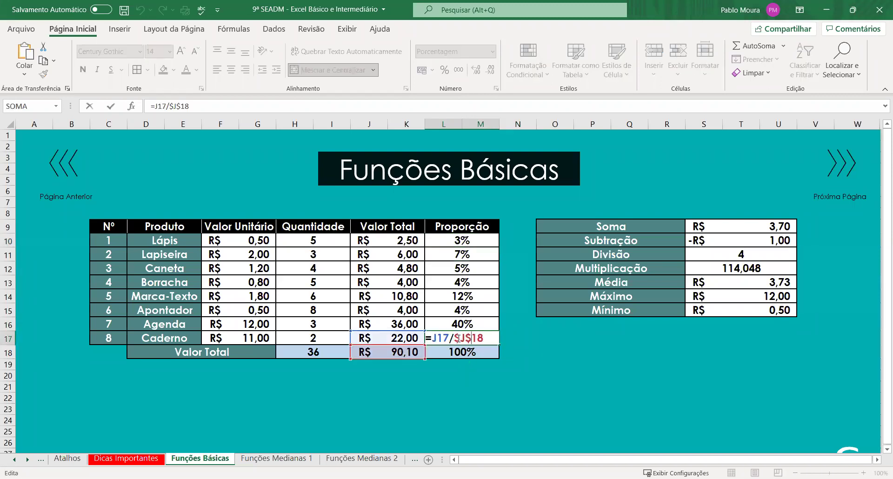
pyautogui.doubleClick(467, 325)
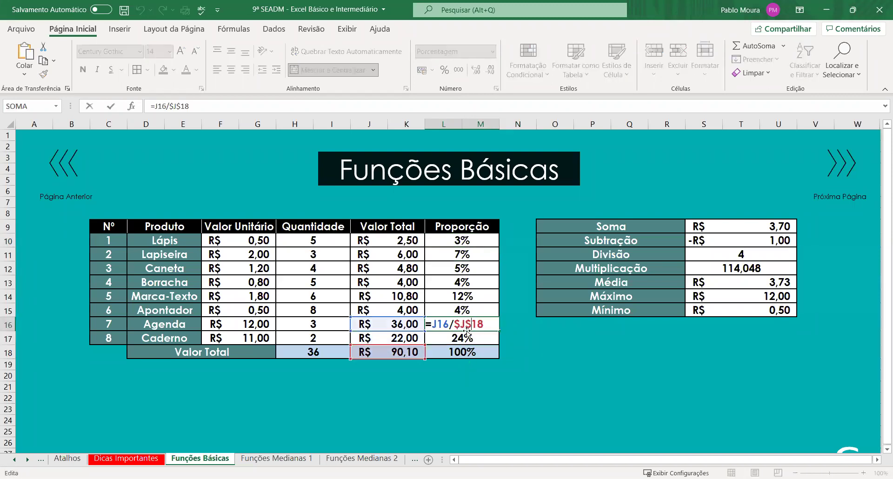
pyautogui.press('Escape')
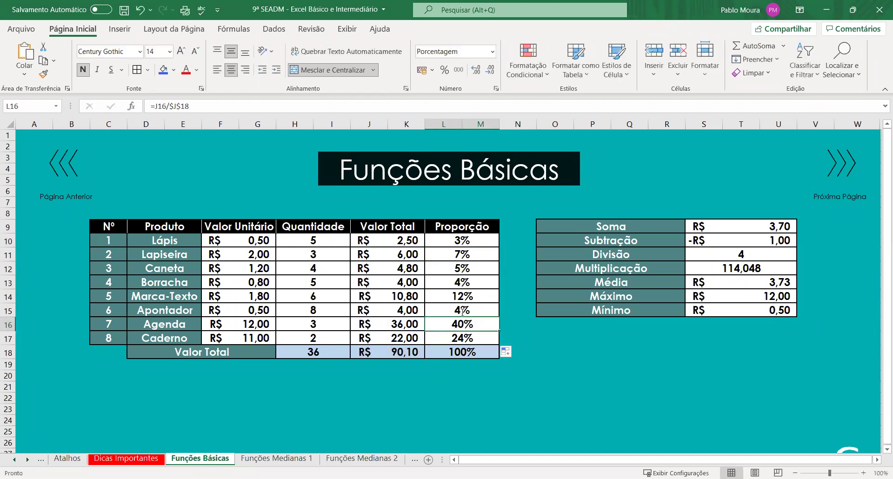
pyautogui.doubleClick(463, 313)
pyautogui.press('Escape')
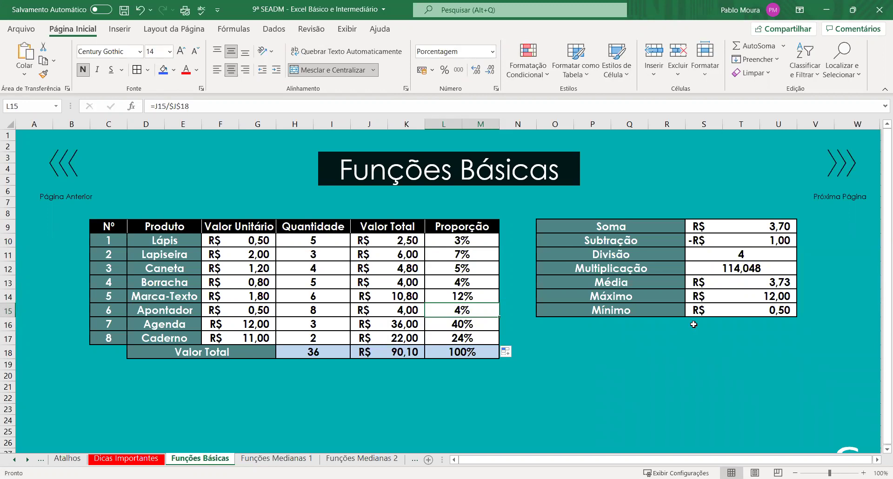
# - Copy the Mínimo row's formatting (O15:U15) onto the empty row below it, O16:U16
pyautogui.click(716, 325)
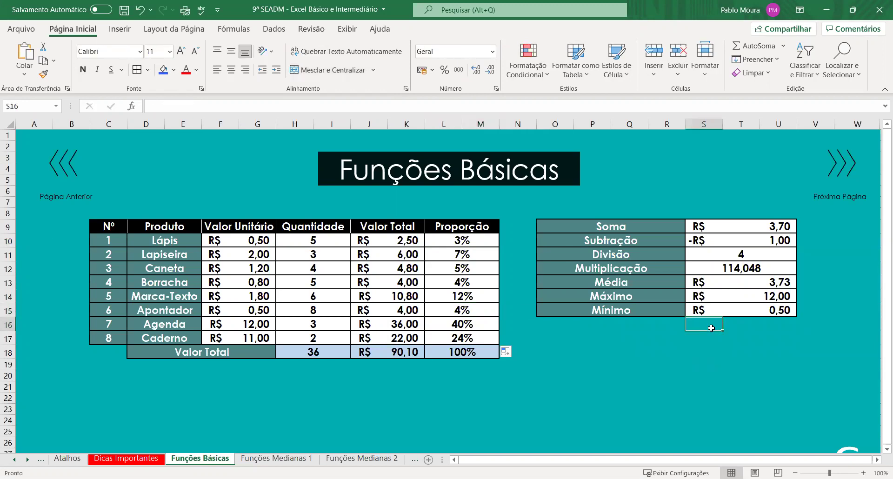
pyautogui.hotkey('shift', 'Right')
pyautogui.hotkey('shift', 'Right')
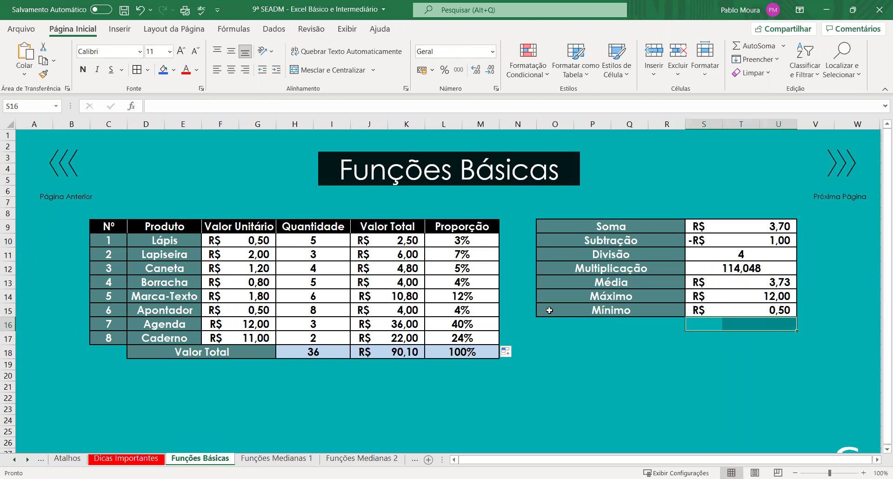
pyautogui.moveTo(544, 322); pyautogui.dragTo(781, 325)
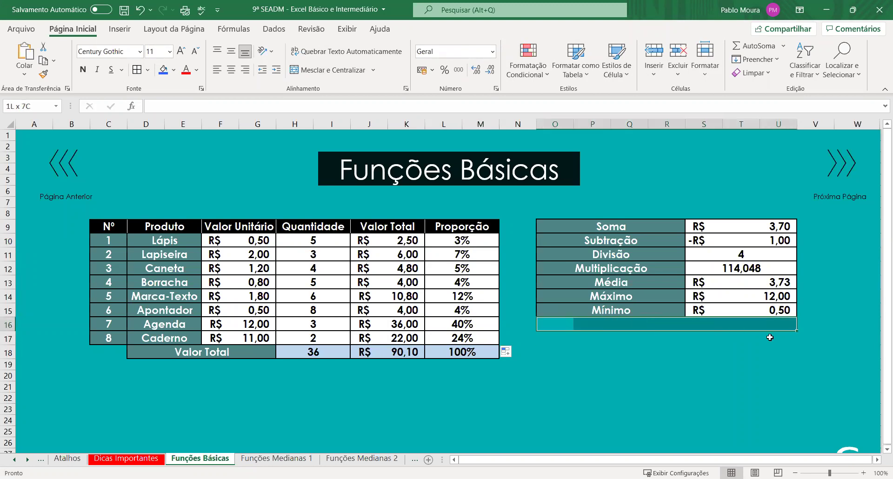
pyautogui.moveTo(553, 324); pyautogui.dragTo(818, 325)
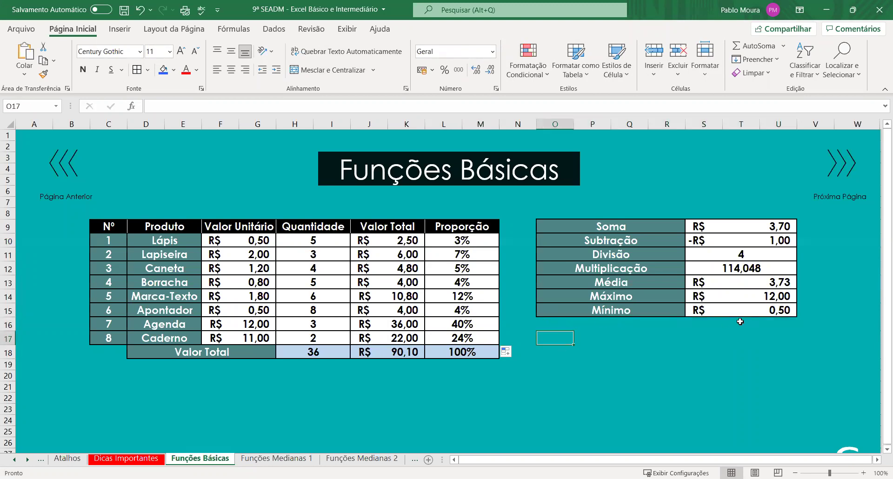
pyautogui.click(687, 354)
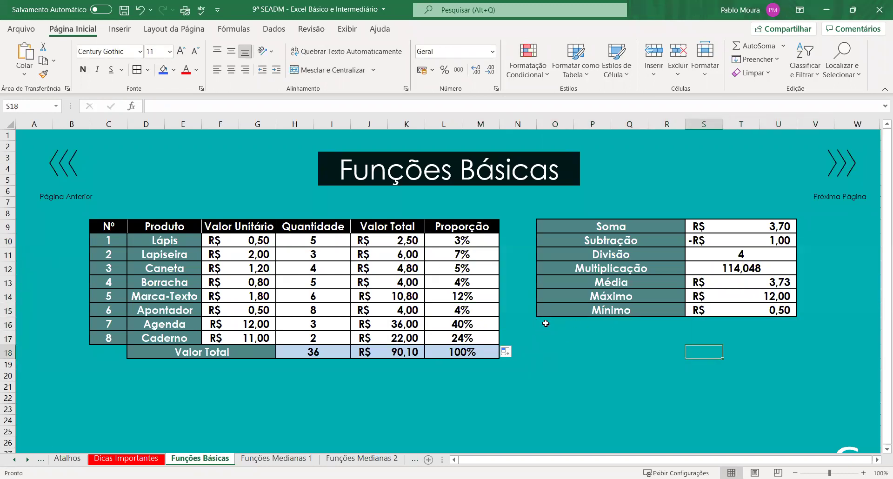
pyautogui.click(542, 326)
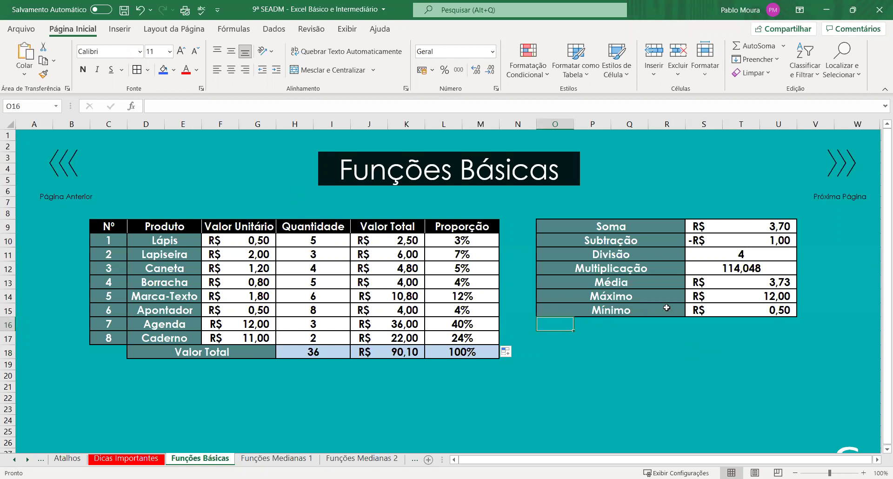
pyautogui.moveTo(604, 310); pyautogui.dragTo(680, 321)
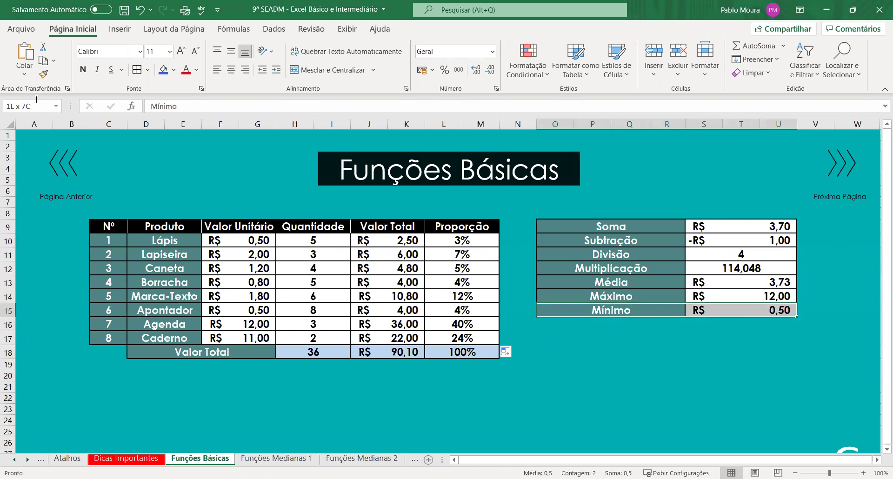
pyautogui.click(43, 76)
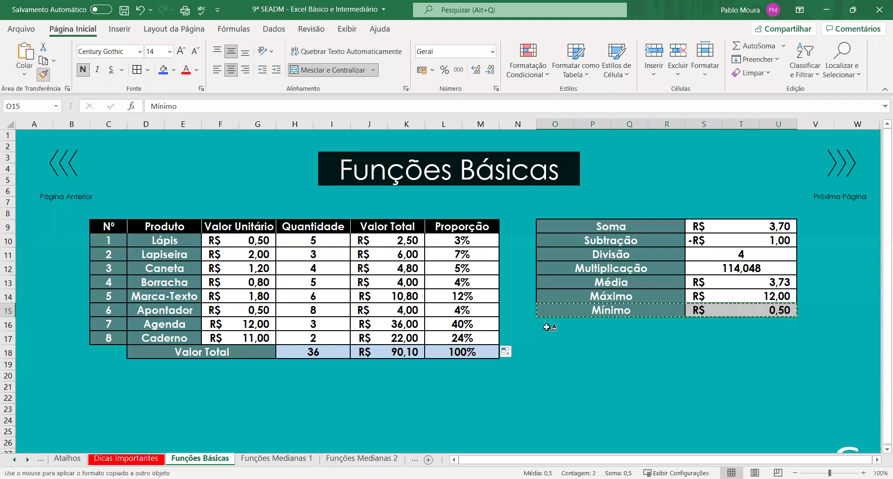
pyautogui.moveTo(541, 324)
pyautogui.mouseDown()
pyautogui.moveTo(786, 336)
pyautogui.moveTo(686, 339)
pyautogui.mouseUp()
# - Label the new row 'Quantidade' in O16 and enter 10 in S16
pyautogui.press('Down')
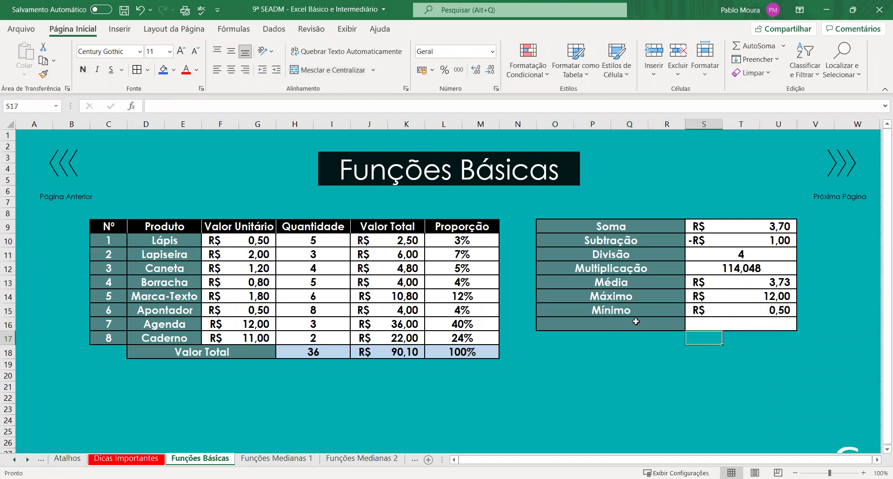
pyautogui.doubleClick(636, 322)
pyautogui.write('Quantidade')
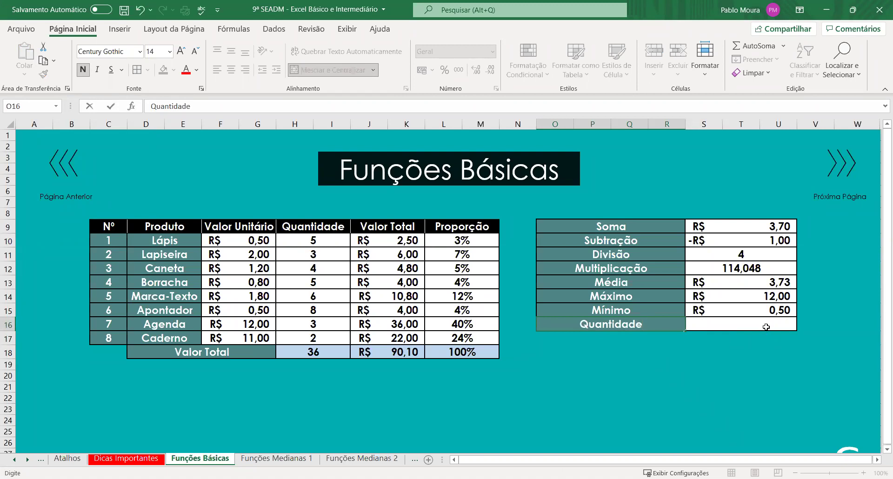
pyautogui.click(766, 325)
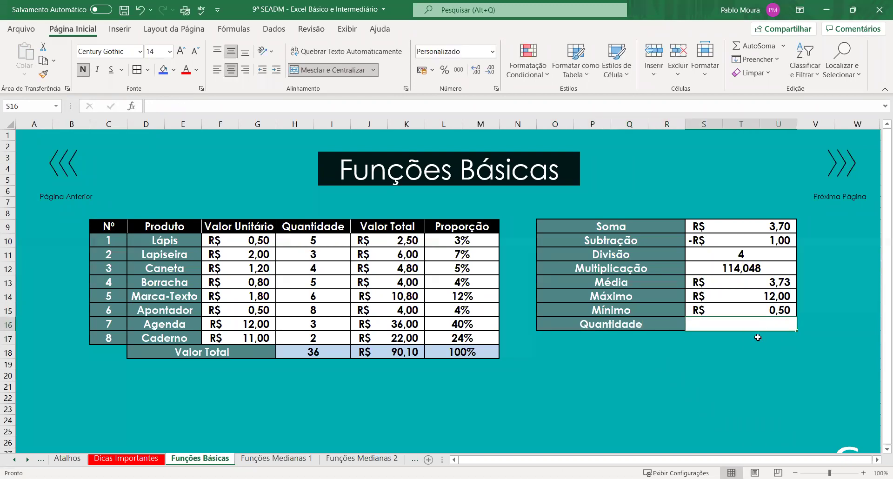
pyautogui.write('10')
pyautogui.press('Return')
# - Format the Quantidade value in S16 as Número with no decimal places
pyautogui.click(704, 312)
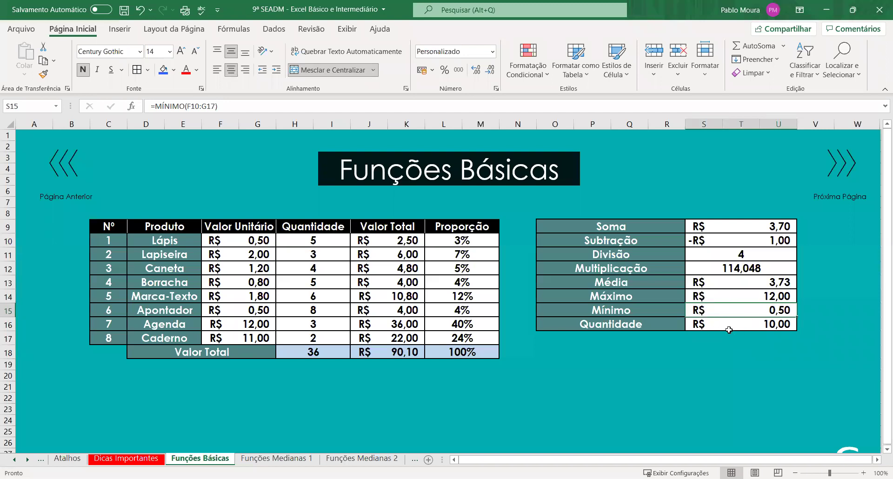
pyautogui.press('Down')
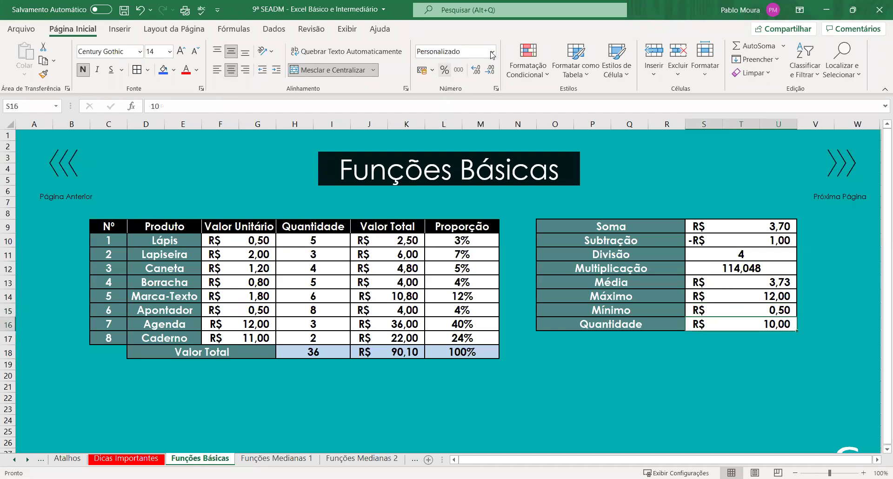
pyautogui.click(492, 53)
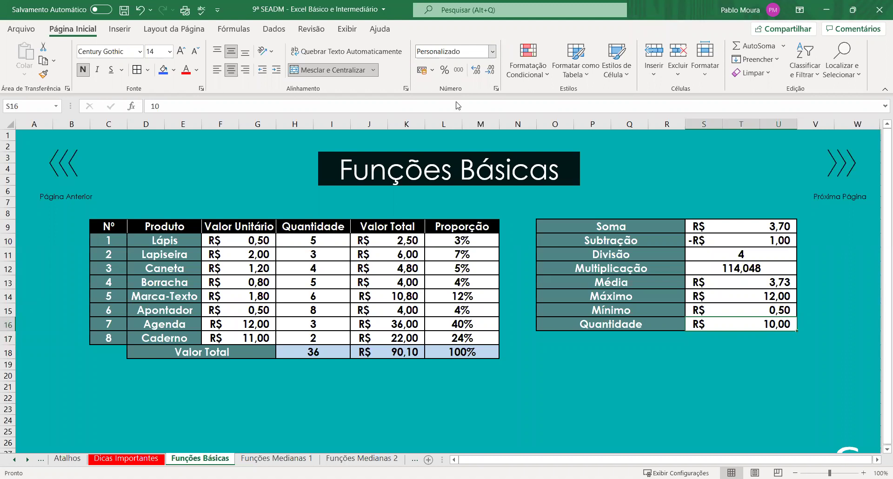
pyautogui.click(452, 107)
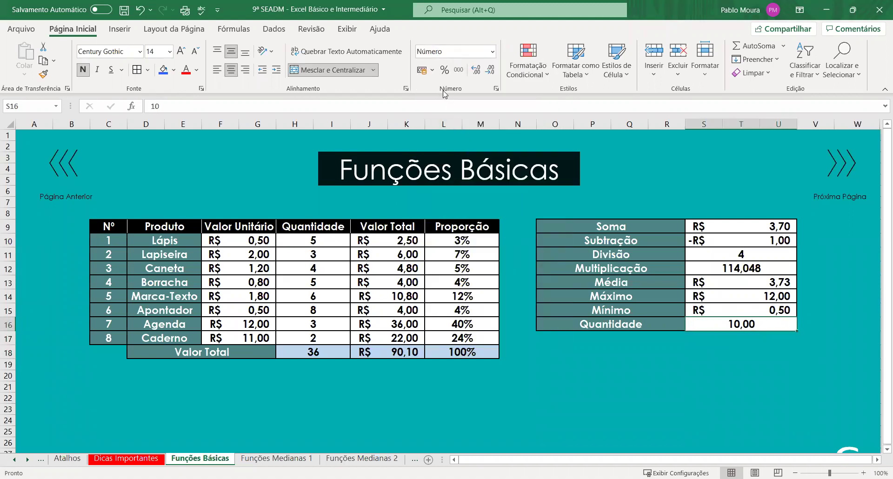
pyautogui.click(490, 69)
pyautogui.click(490, 70)
# - Select the eight Valor Total amounts in J10:K17
pyautogui.click(689, 366)
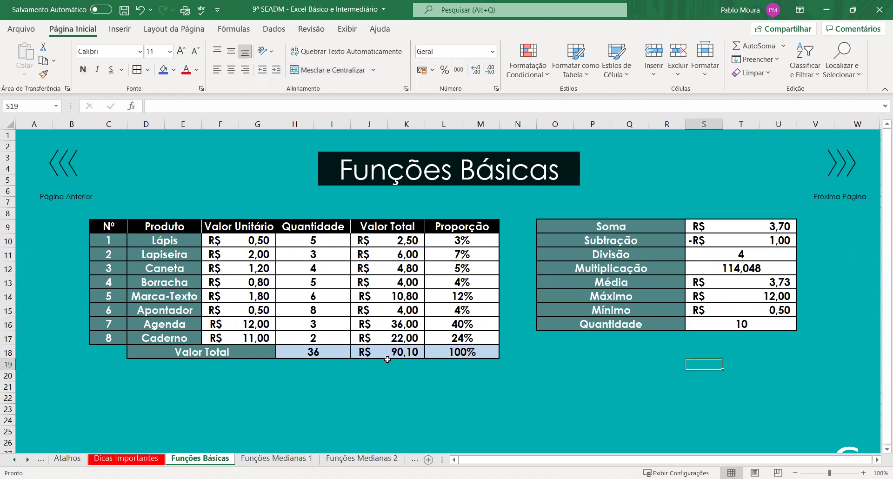
pyautogui.click(324, 240)
pyautogui.moveTo(391, 241); pyautogui.dragTo(400, 343)
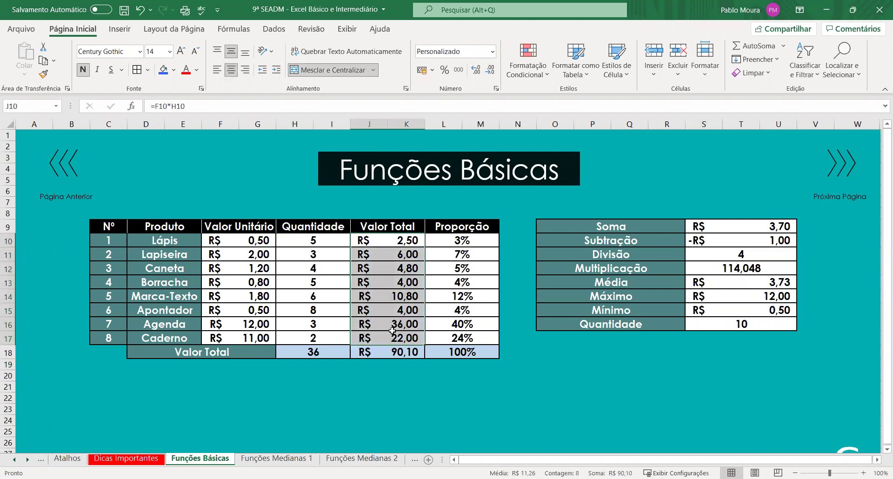
# - Clear the contents of J10:K17, then check the #DIV/0! Proporção cells and the grand total
pyautogui.click(738, 73)
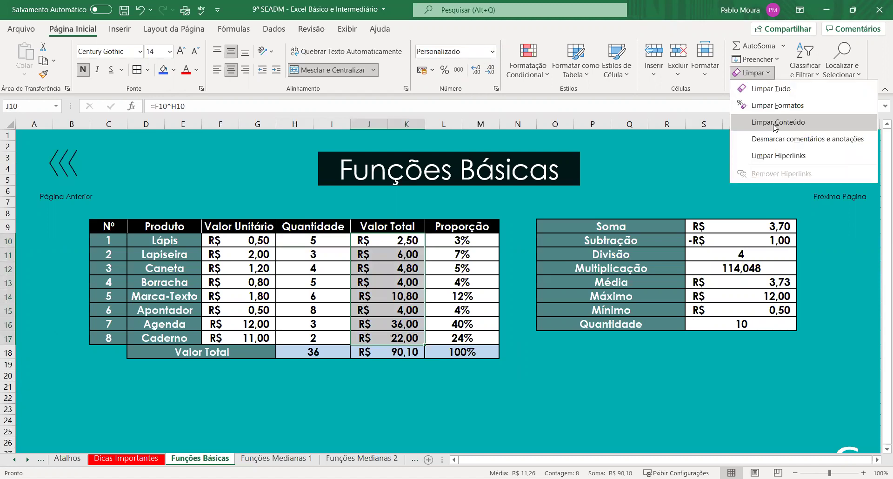
pyautogui.click(774, 124)
pyautogui.click(504, 398)
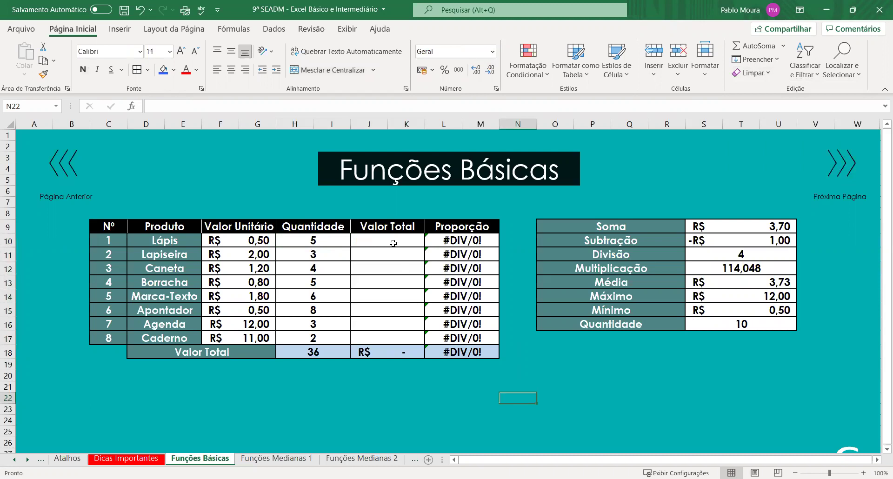
pyautogui.moveTo(393, 243); pyautogui.dragTo(391, 339)
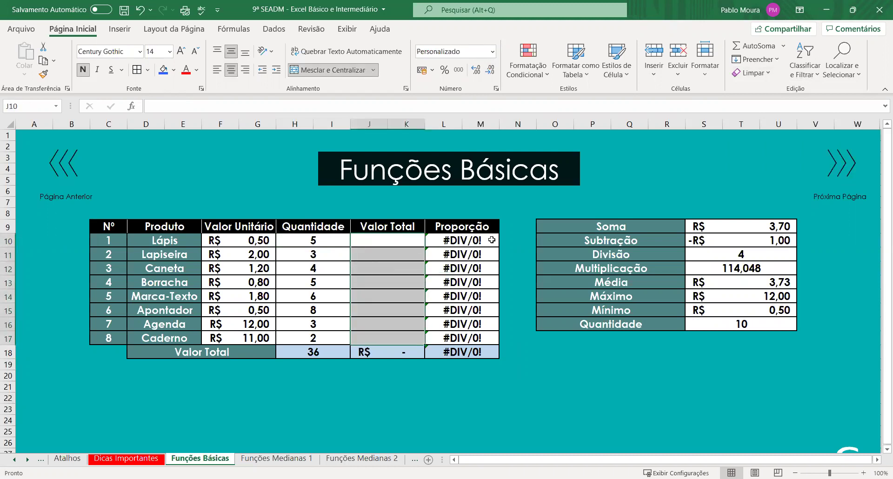
pyautogui.moveTo(488, 240); pyautogui.dragTo(465, 366)
pyautogui.moveTo(391, 240)
pyautogui.mouseDown()
pyautogui.moveTo(375, 356)
pyautogui.moveTo(374, 339)
pyautogui.mouseUp()
pyautogui.click(372, 352)
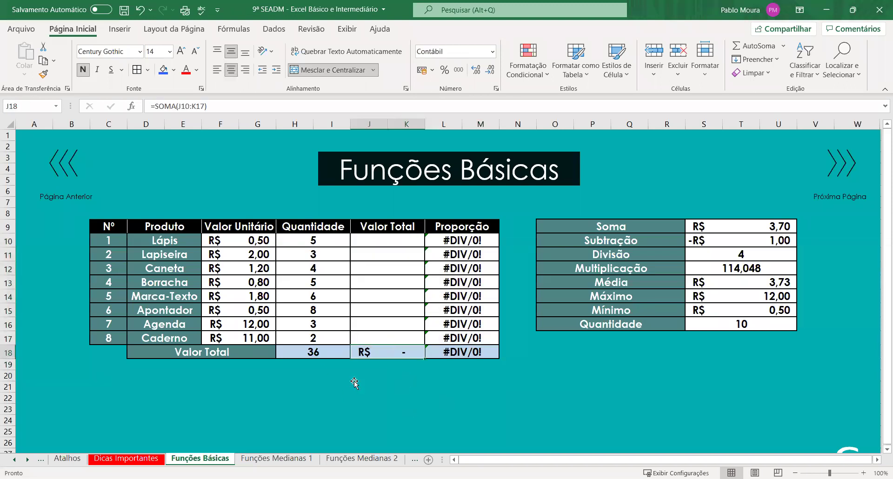
pyautogui.click(393, 240)
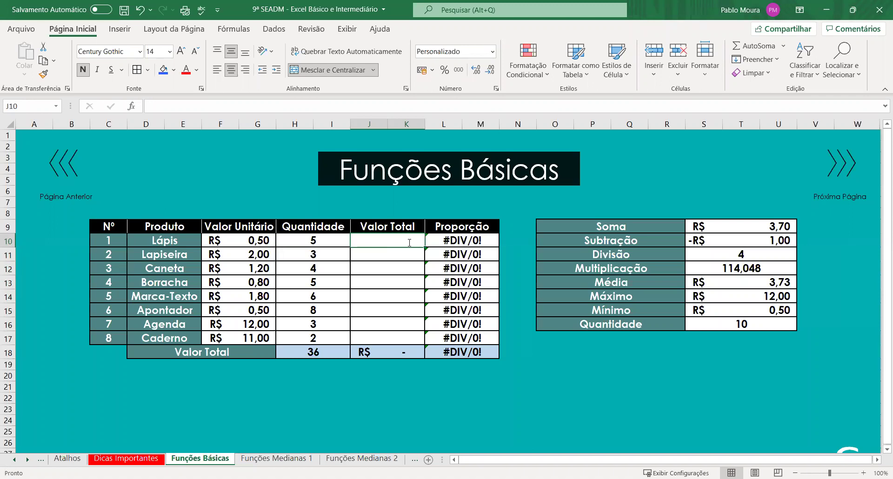
pyautogui.click(744, 332)
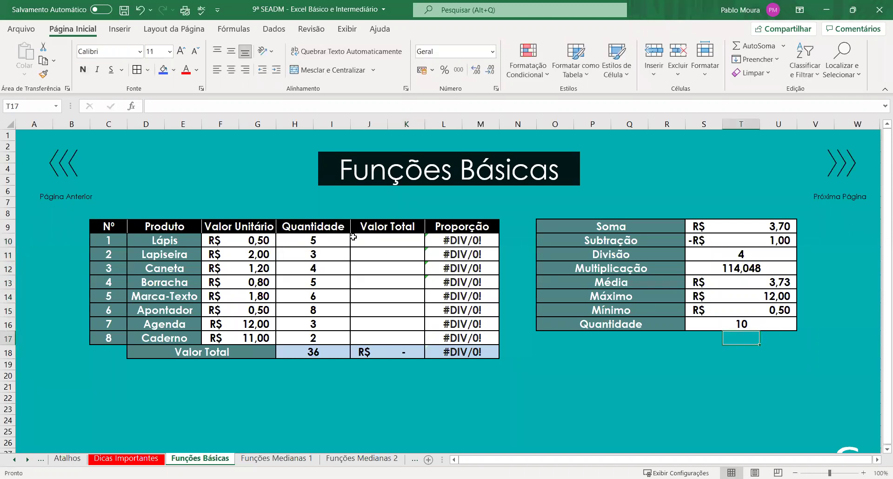
# - Enter =F10*$S$16 in J10 for the Lápis Valor Total
pyautogui.press('Up')
pyautogui.doubleClick(396, 241)
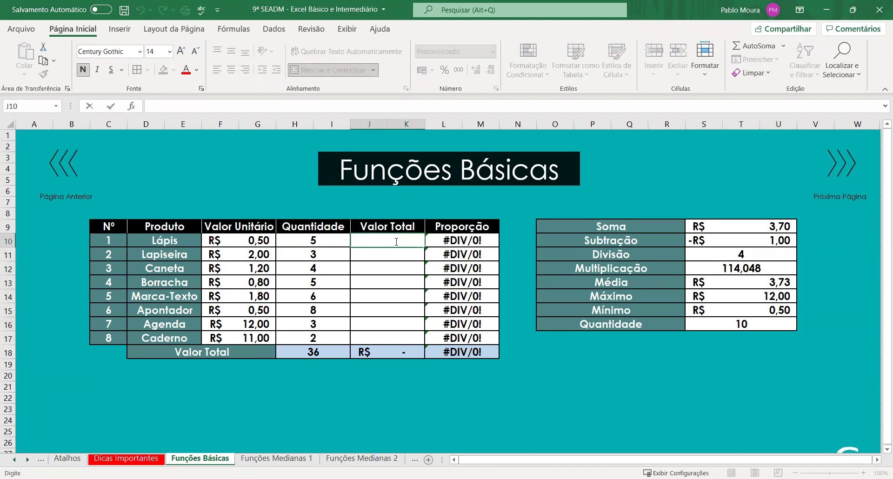
pyautogui.write('=')
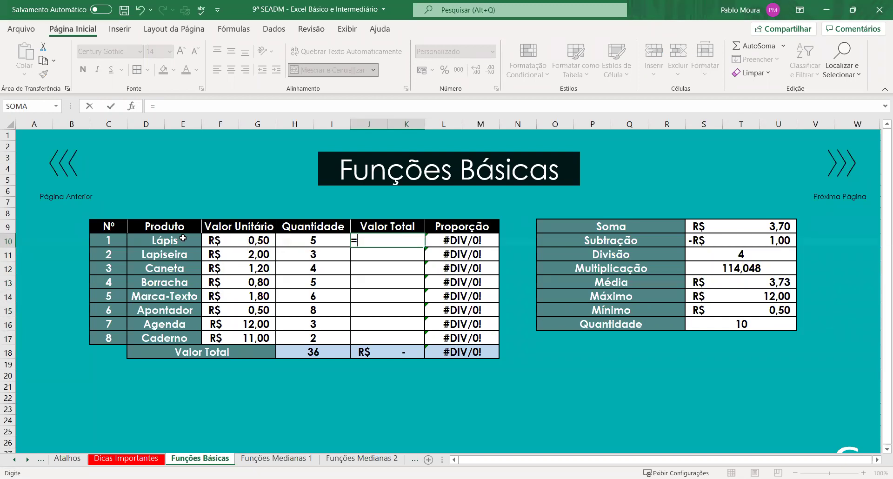
pyautogui.click(256, 242)
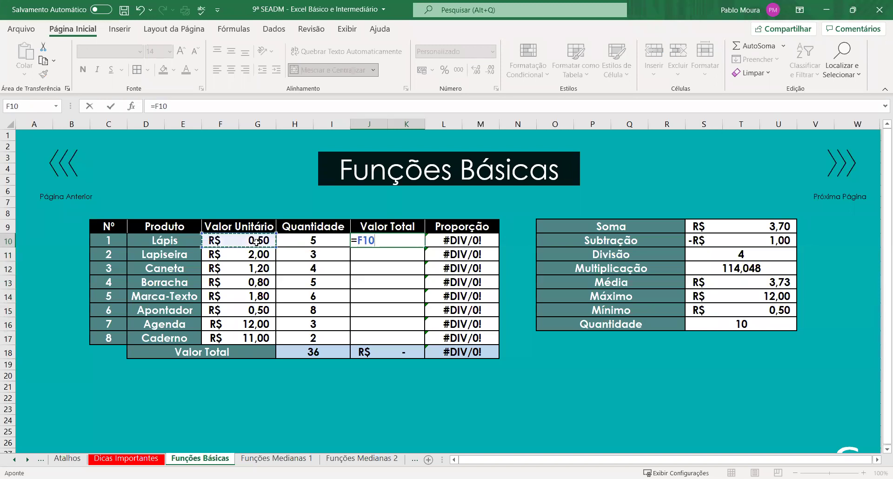
pyautogui.write('*')
pyautogui.click(749, 325)
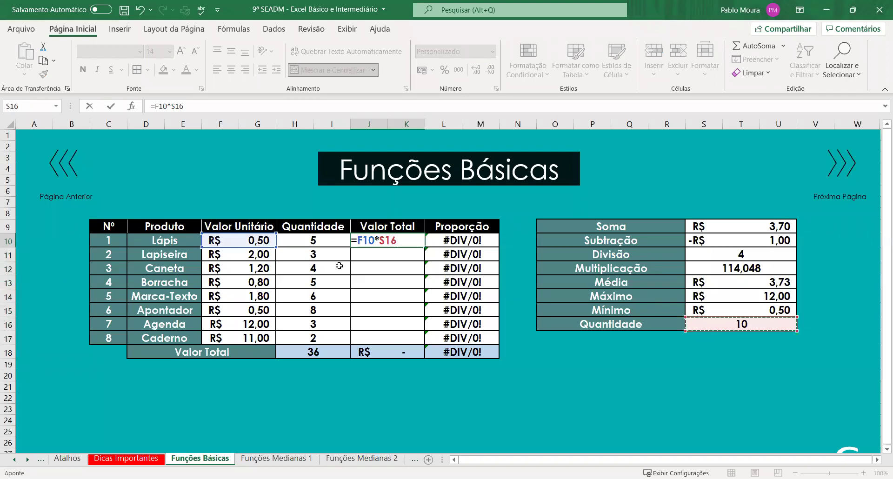
pyautogui.press('F4')
pyautogui.press('Return')
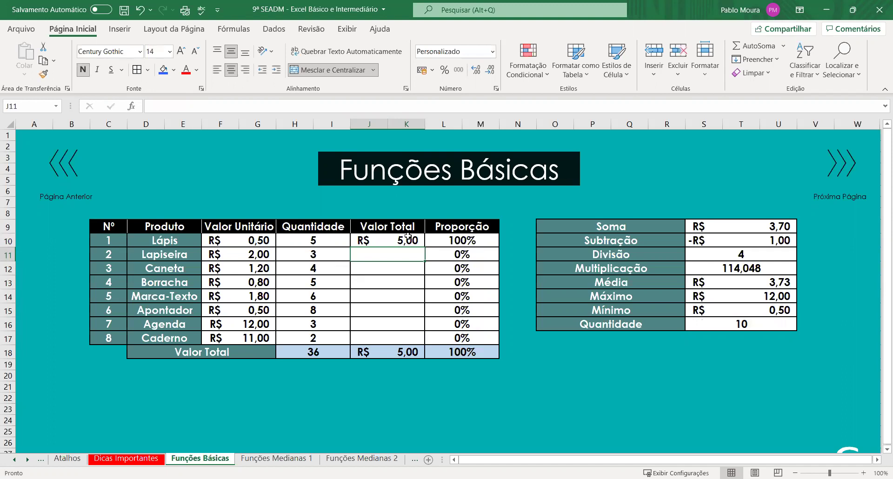
# - Fill the J10 formula down to J17, giving a total of R$ 298,00
pyautogui.click(407, 240)
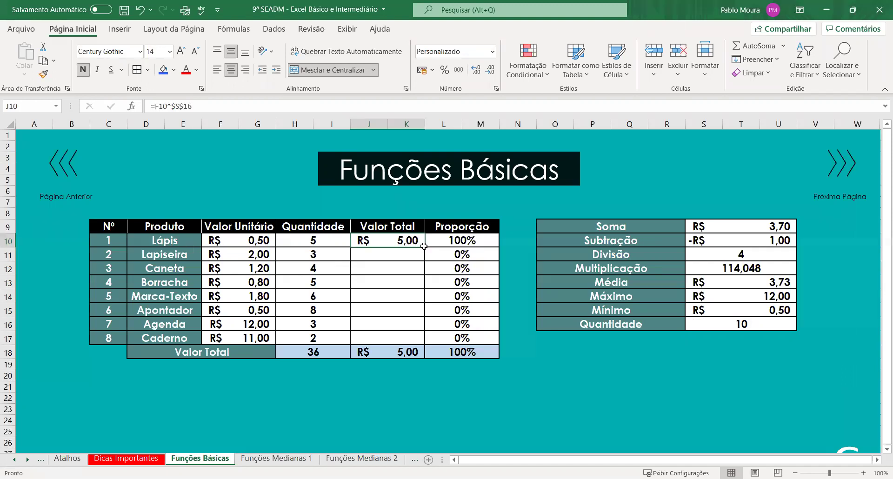
pyautogui.doubleClick(415, 243)
pyautogui.press('Escape')
pyautogui.moveTo(424, 247); pyautogui.dragTo(409, 338)
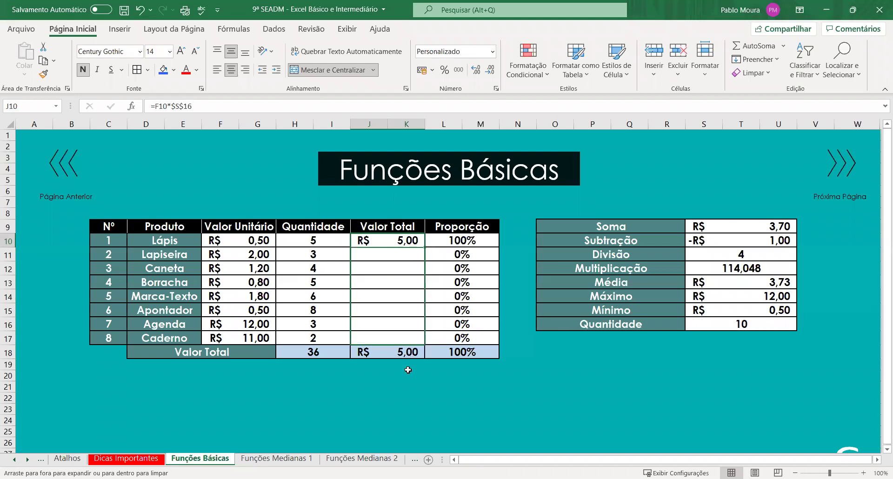
pyautogui.click(389, 338)
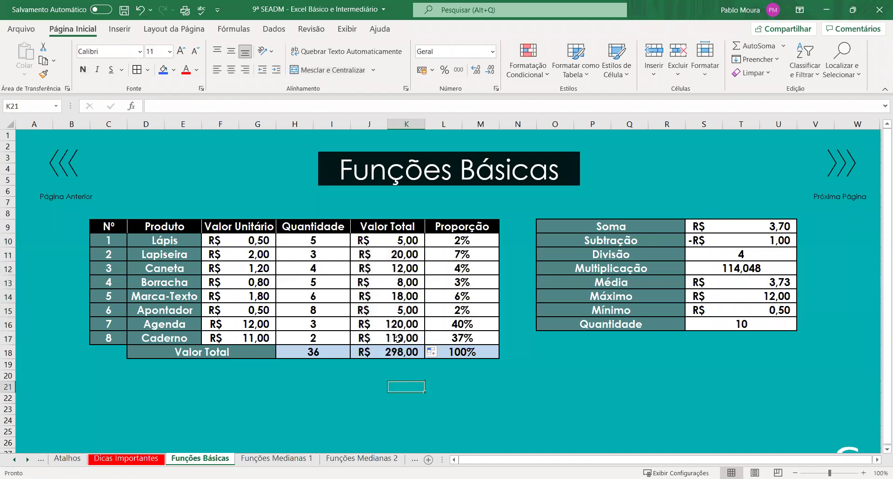
pyautogui.click(718, 326)
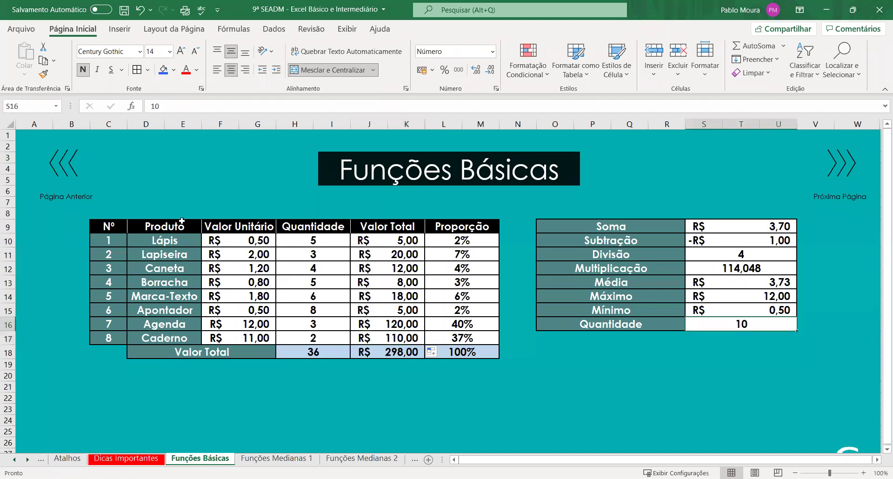
pyautogui.click(417, 389)
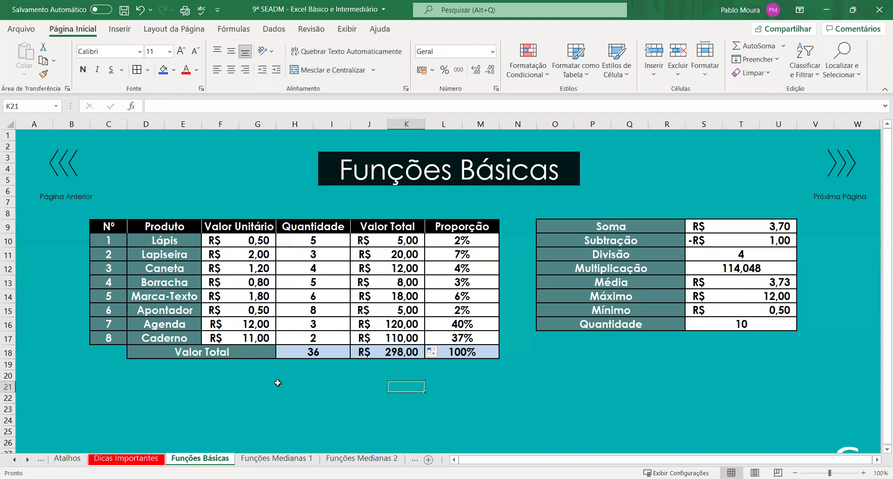
pyautogui.click(413, 238)
pyautogui.doubleClick(413, 239)
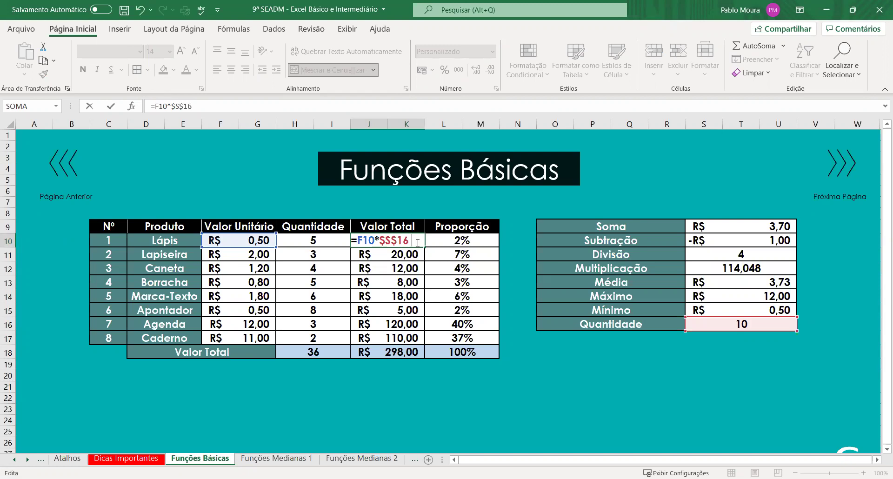
pyautogui.press('BackSpace')
pyautogui.press('BackSpace')
pyautogui.press('BackSpace')
pyautogui.press('BackSpace')
pyautogui.press('BackSpace')
pyautogui.press('BackSpace')
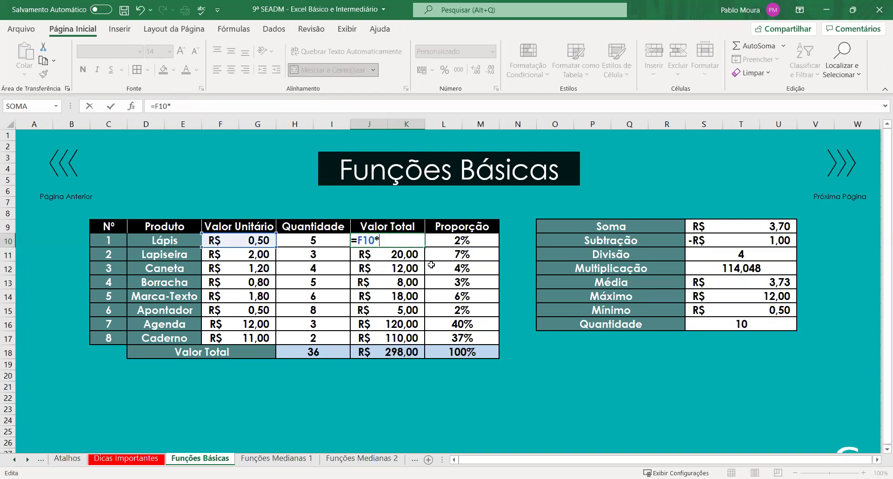
pyautogui.click(741, 324)
pyautogui.click(411, 242)
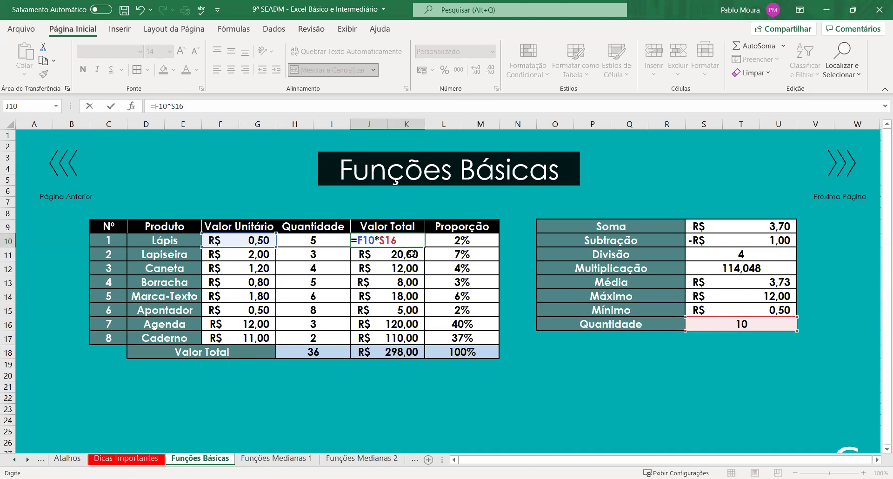
pyautogui.press('F4')
pyautogui.press('Return')
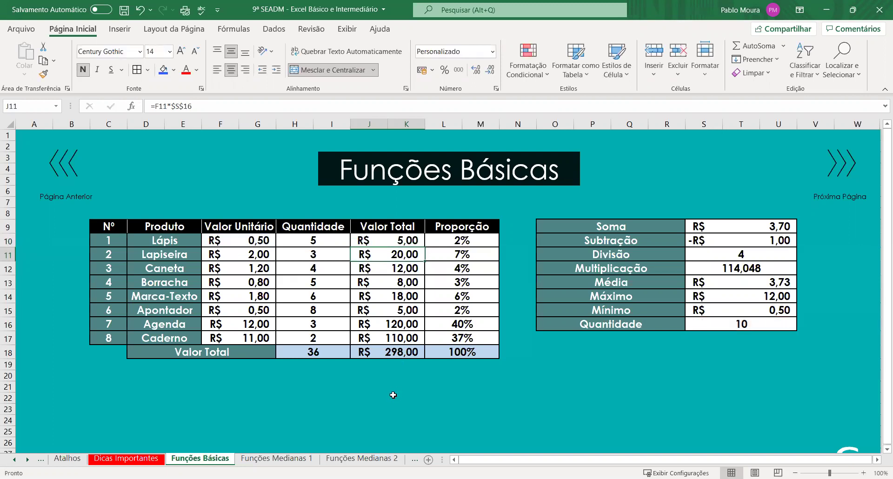
pyautogui.click(393, 396)
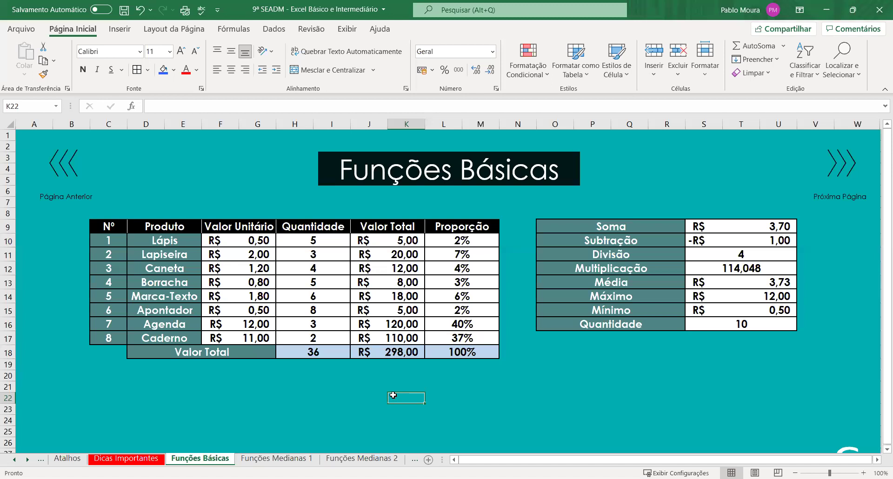
# - Move from the Atalhos sheet to the Capa cover sheet titled EXCEL BÁSICO
pyautogui.click(67, 458)
pyautogui.scroll(1, 58, 334)
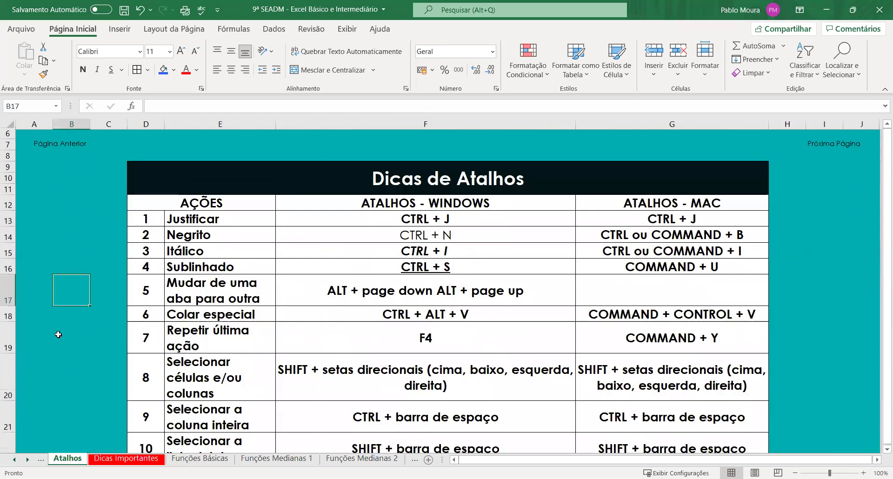
pyautogui.scroll(2, 59, 334)
pyautogui.click(40, 460)
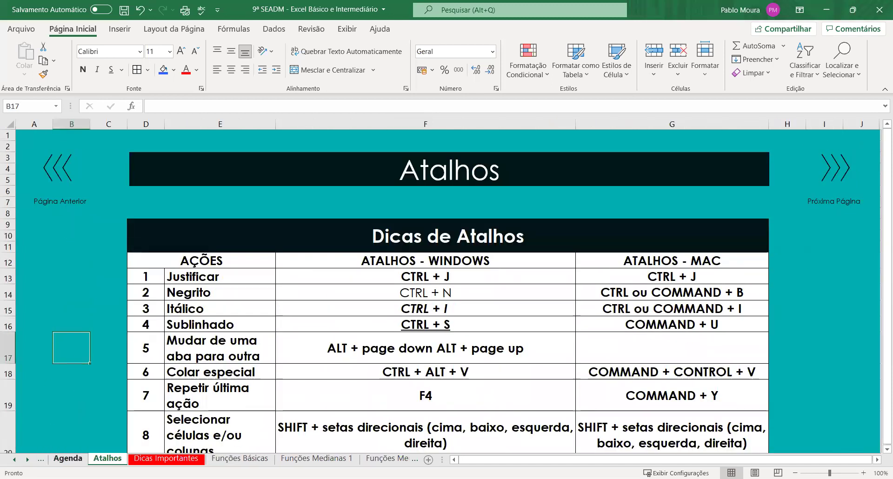
pyautogui.click(40, 459)
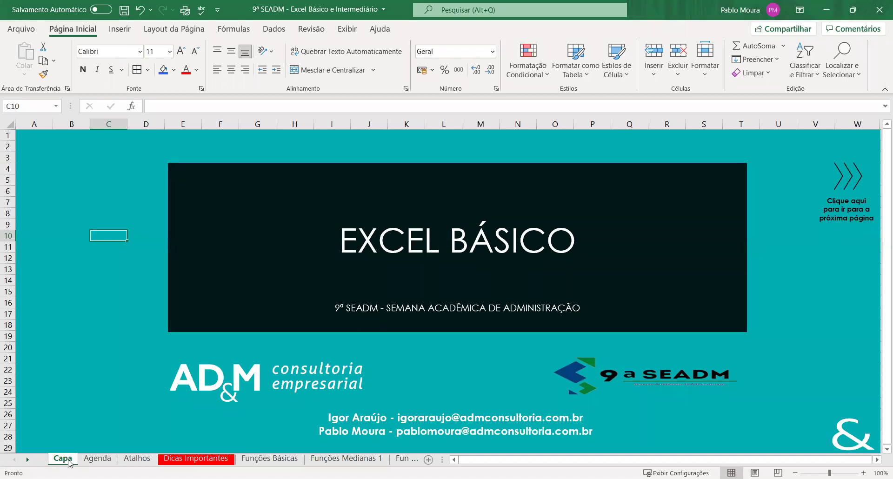
pyautogui.click(98, 459)
pyautogui.hotkey('ctrl', 'pageup')
# - Switch to the Funções Medianas 1 sheet and look over its SOMASE product tables
pyautogui.click(360, 462)
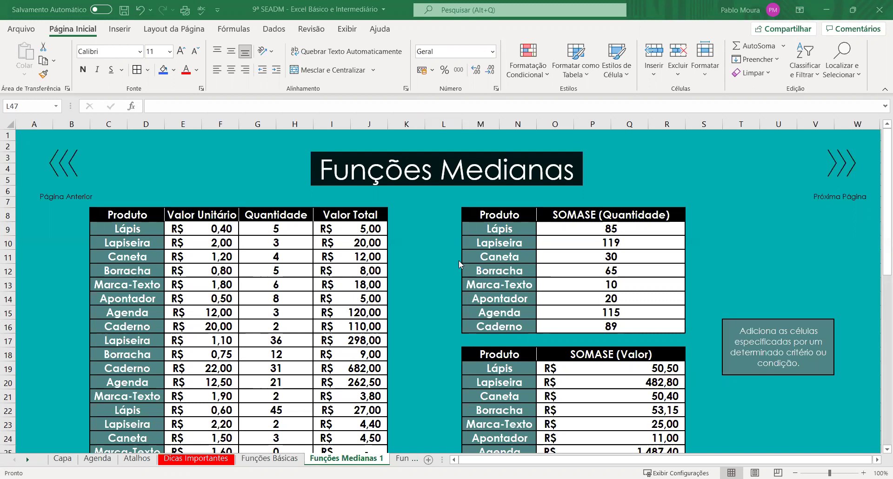
pyautogui.scroll(-2, 454, 314)
pyautogui.scroll(2, 504, 300)
pyautogui.scroll(-2, 561, 360)
pyautogui.scroll(2, 658, 274)
# - Inspect the Lápis SOMASE formula in O9 and the quantity formula in G9
pyautogui.click(623, 229)
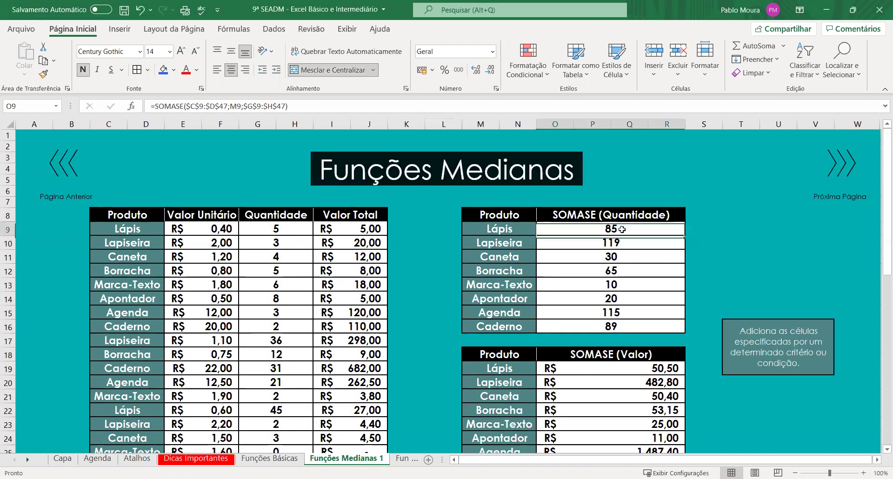
pyautogui.press('F2')
pyautogui.press('Escape')
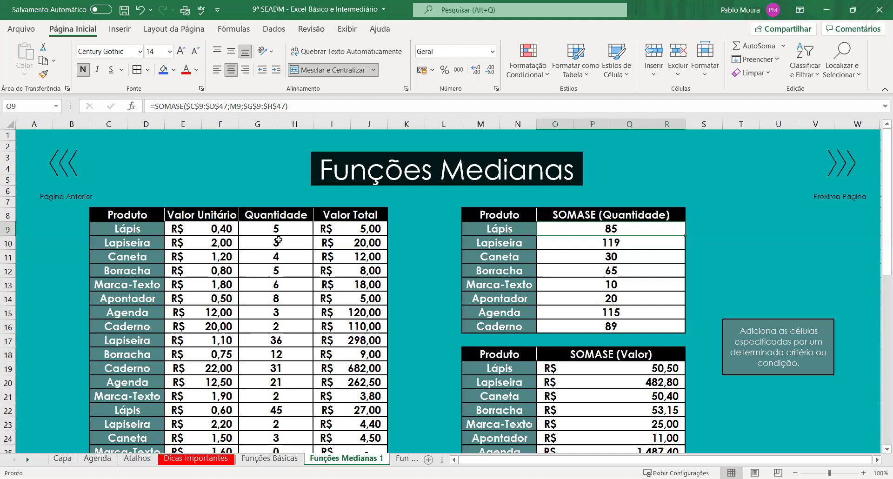
pyautogui.doubleClick(278, 230)
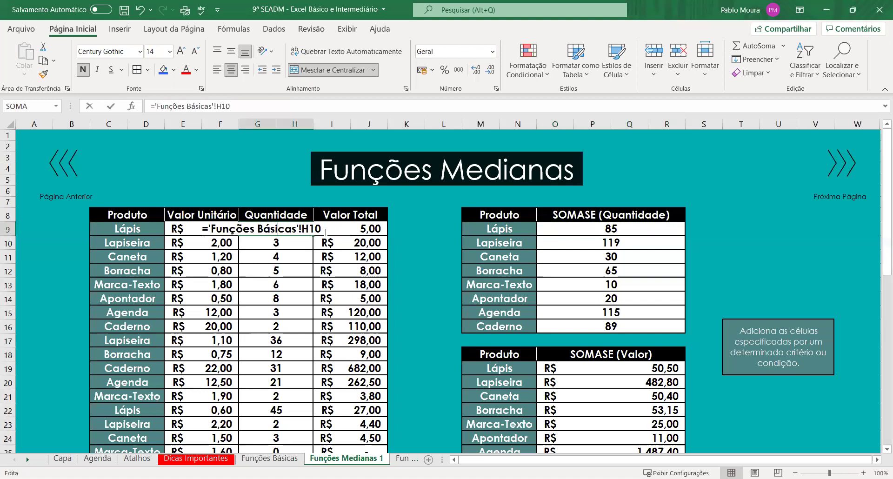
pyautogui.press('Escape')
# - Change the Lápis quantity in G22 to -45 and confirm O9 drops to -5
pyautogui.scroll(-3, 279, 307)
pyautogui.click(271, 302)
pyautogui.write('-')
pyautogui.press('Return')
pyautogui.scroll(3, 378, 337)
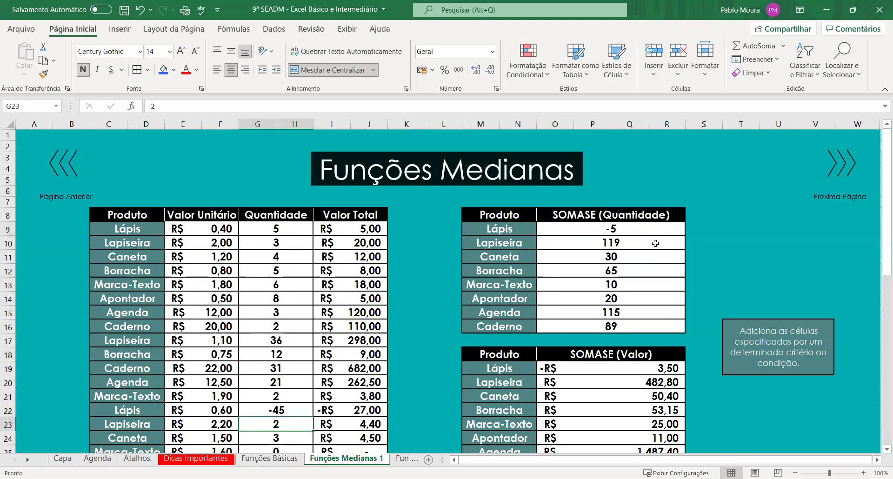
pyautogui.click(625, 229)
pyautogui.doubleClick(625, 229)
pyautogui.press('Escape')
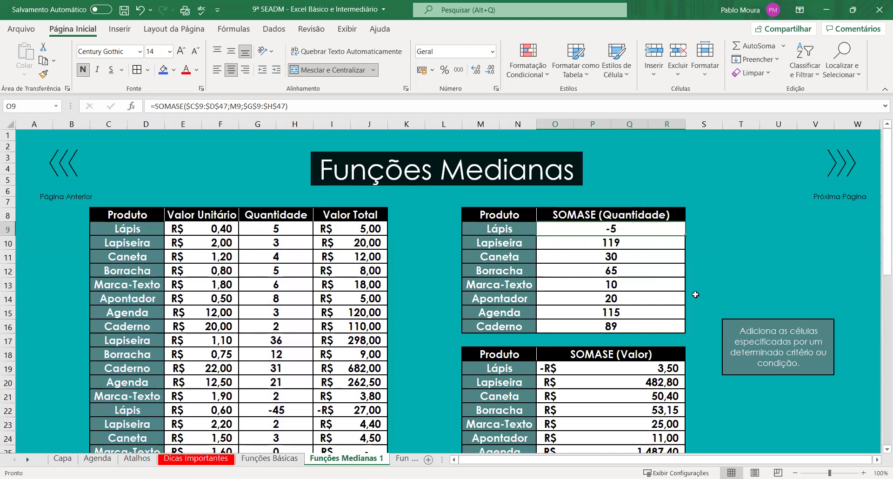
pyautogui.scroll(-1, 697, 293)
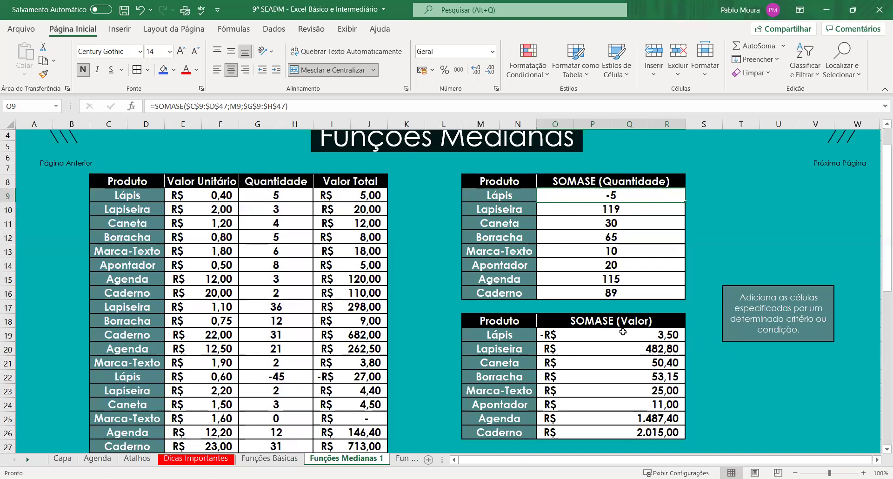